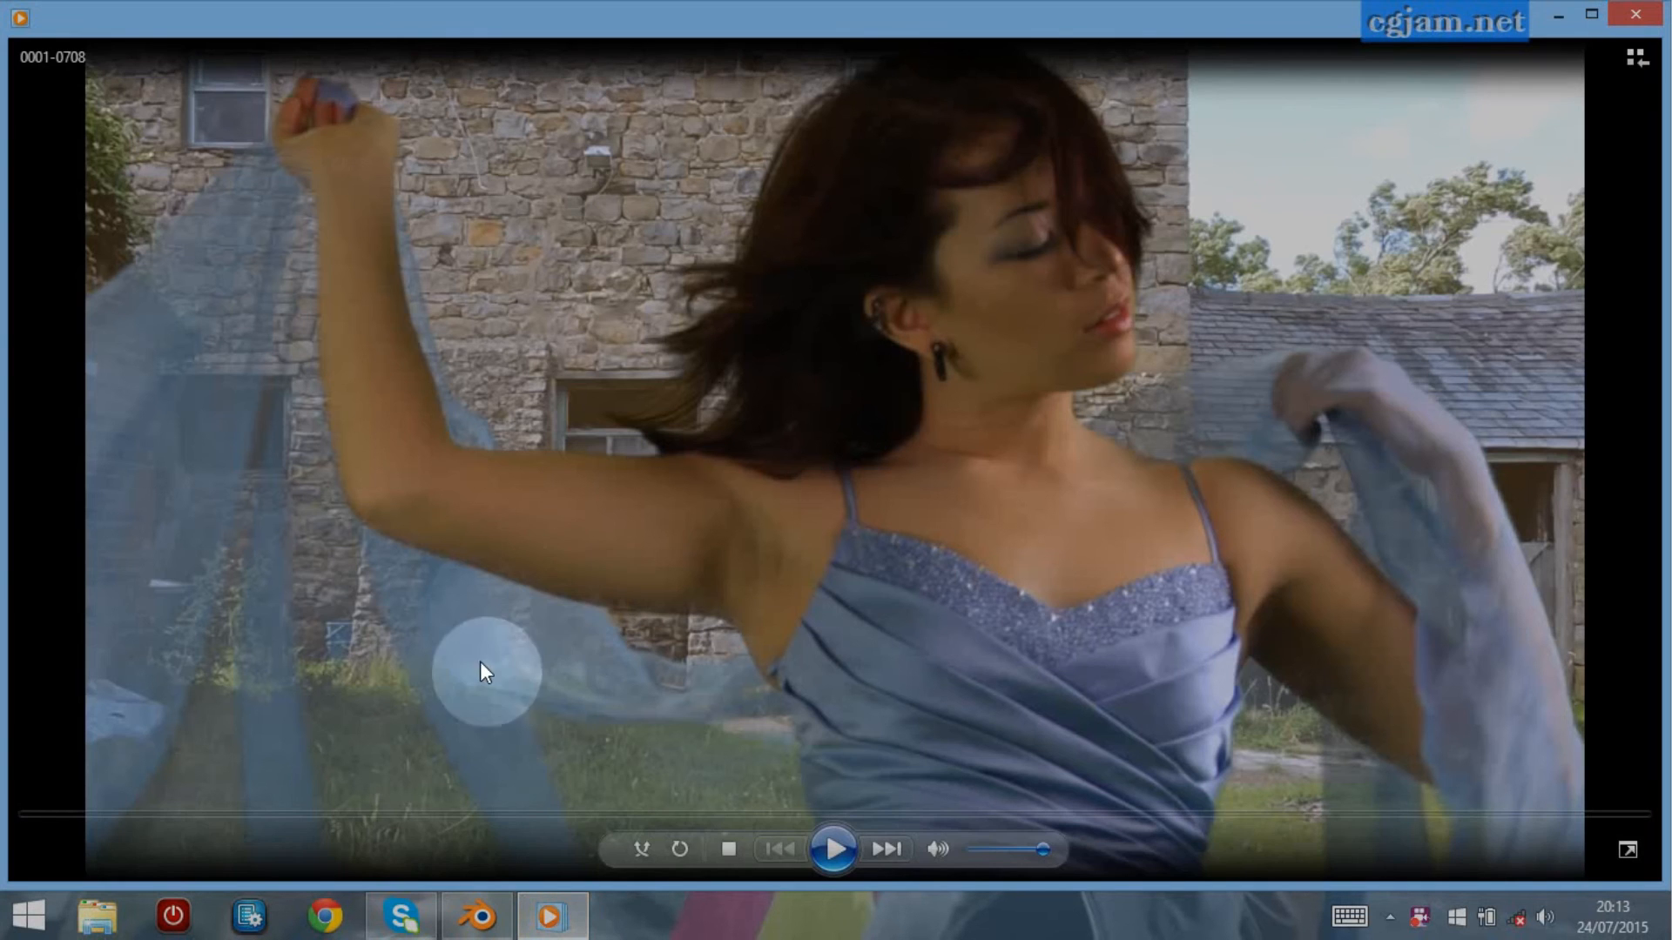
# Play the rendered composite video 0001-0708 and close the media player
pyautogui.click(834, 849)
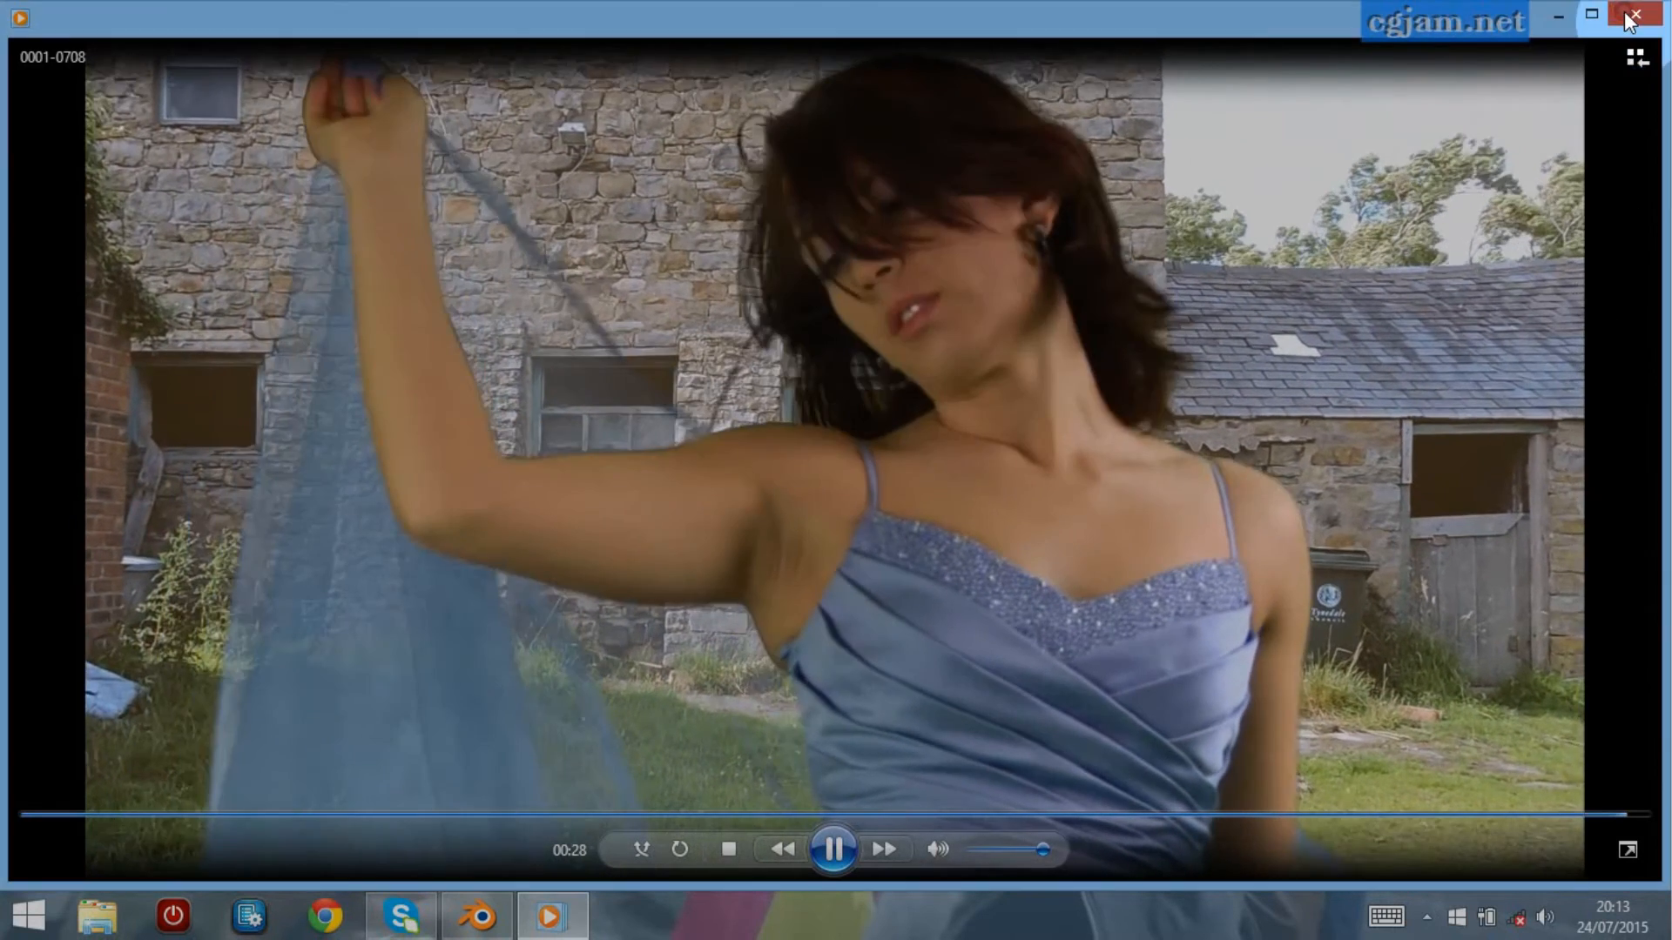
pyautogui.click(1635, 14)
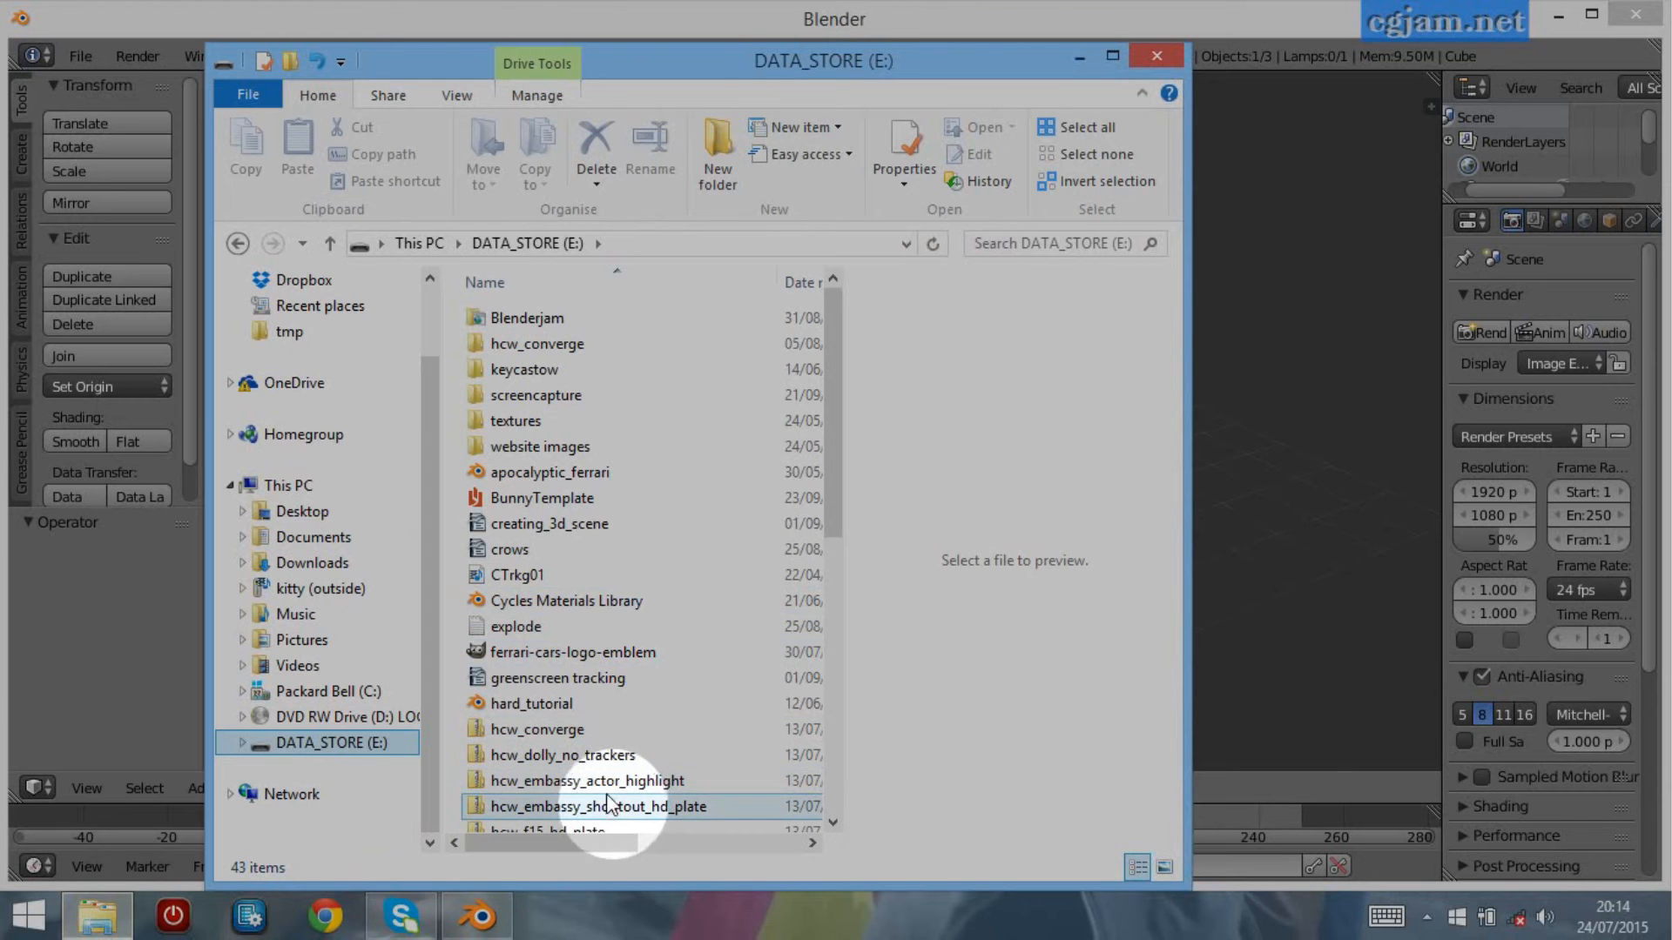
# Find the hcw_godiva_close archive on the DATA_STORE (E:) drive and open its Godiva Close folder
pyautogui.moveTo(834, 507); pyautogui.dragTo(833, 646)
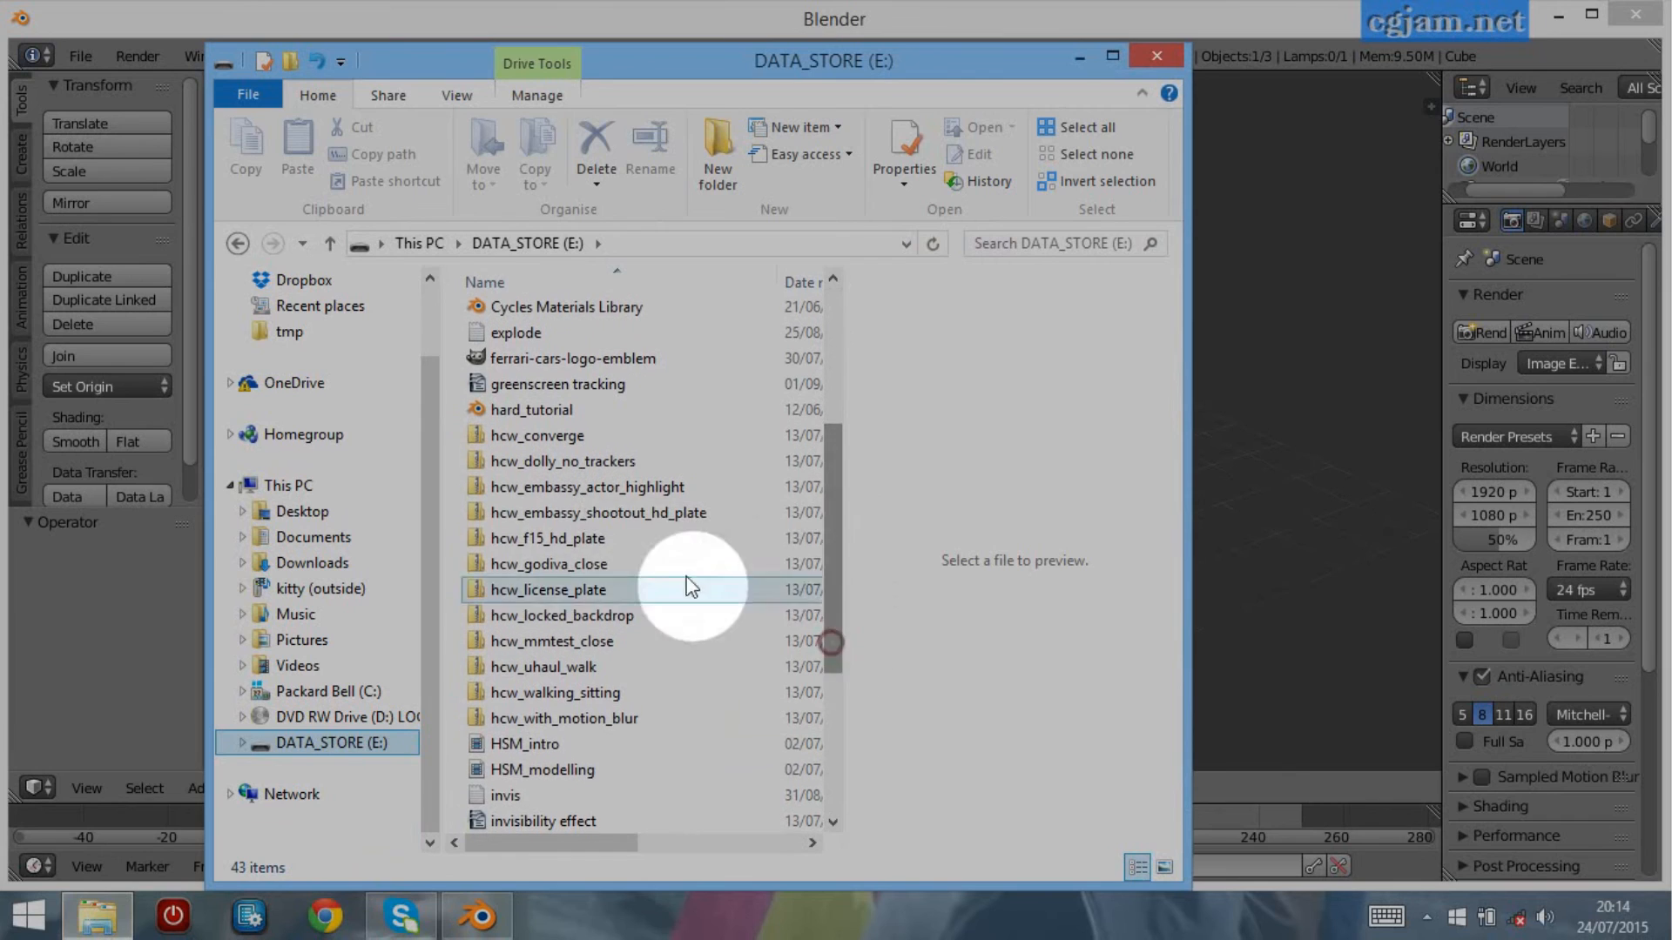
pyautogui.click(571, 567)
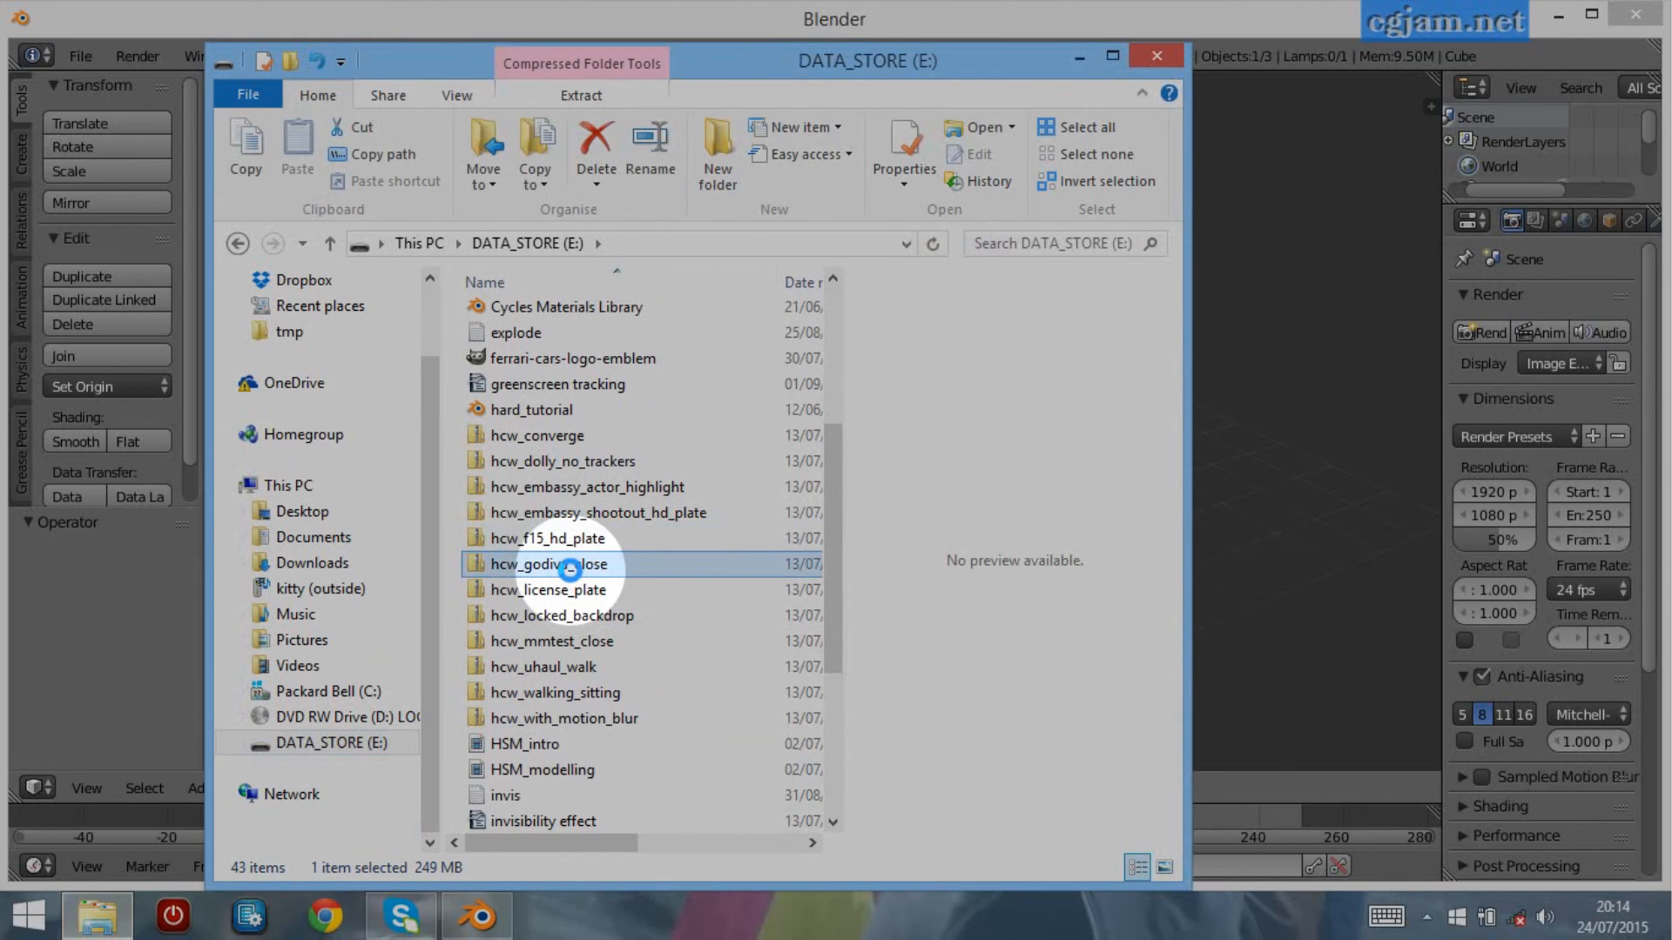
pyautogui.doubleClick(569, 569)
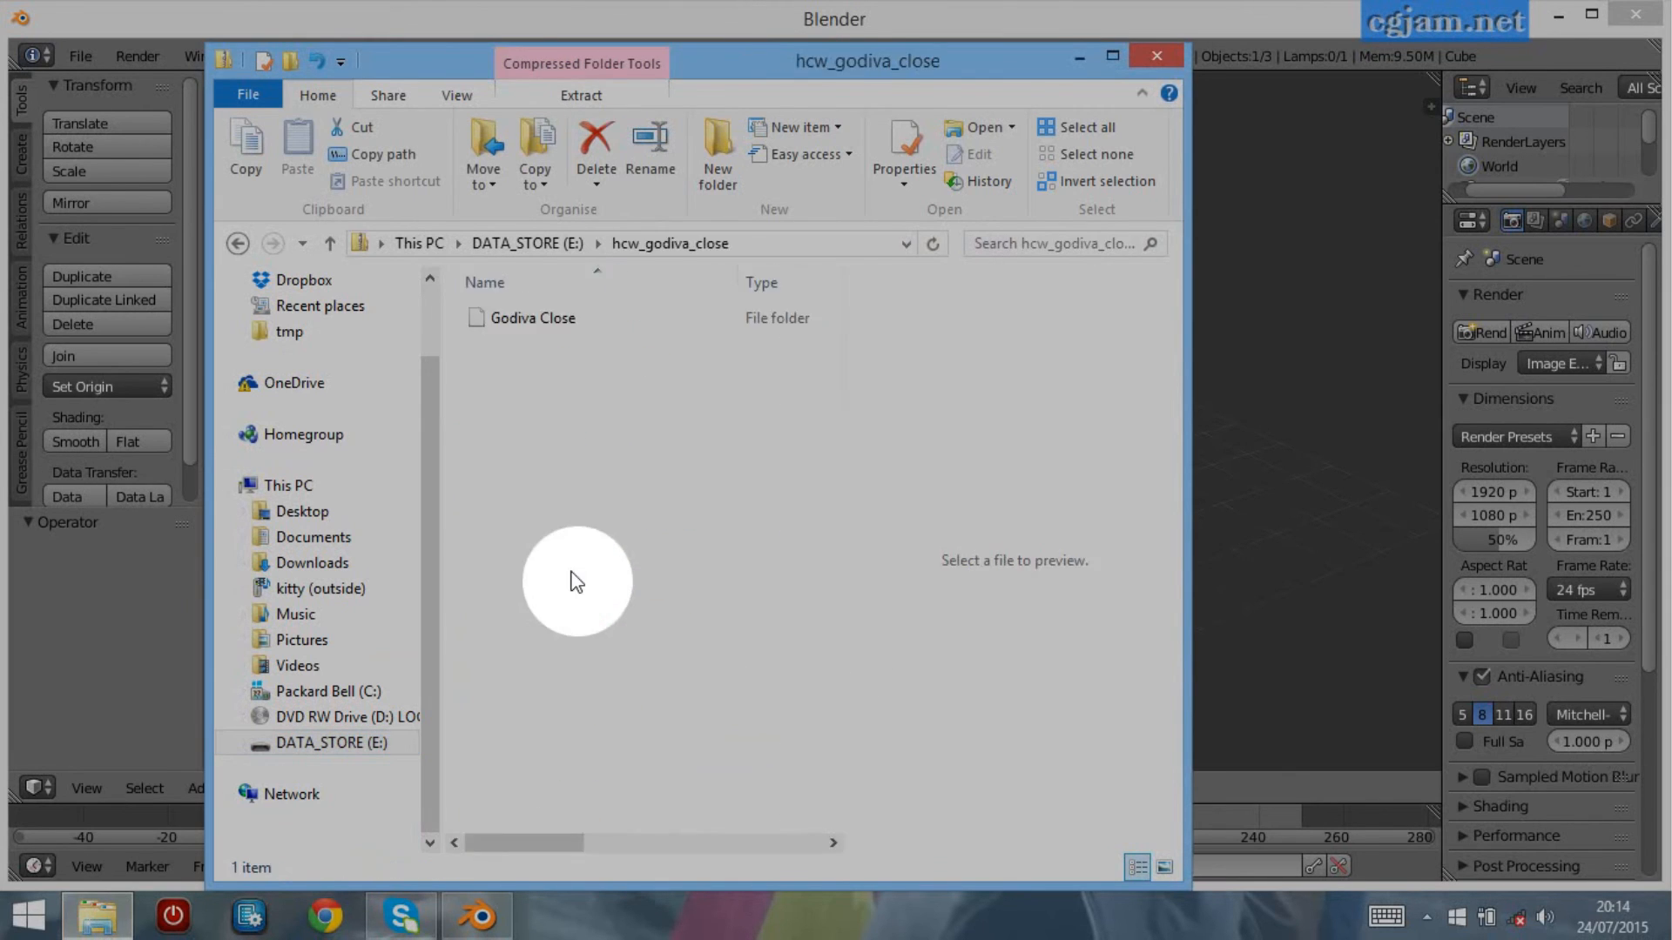
pyautogui.doubleClick(523, 323)
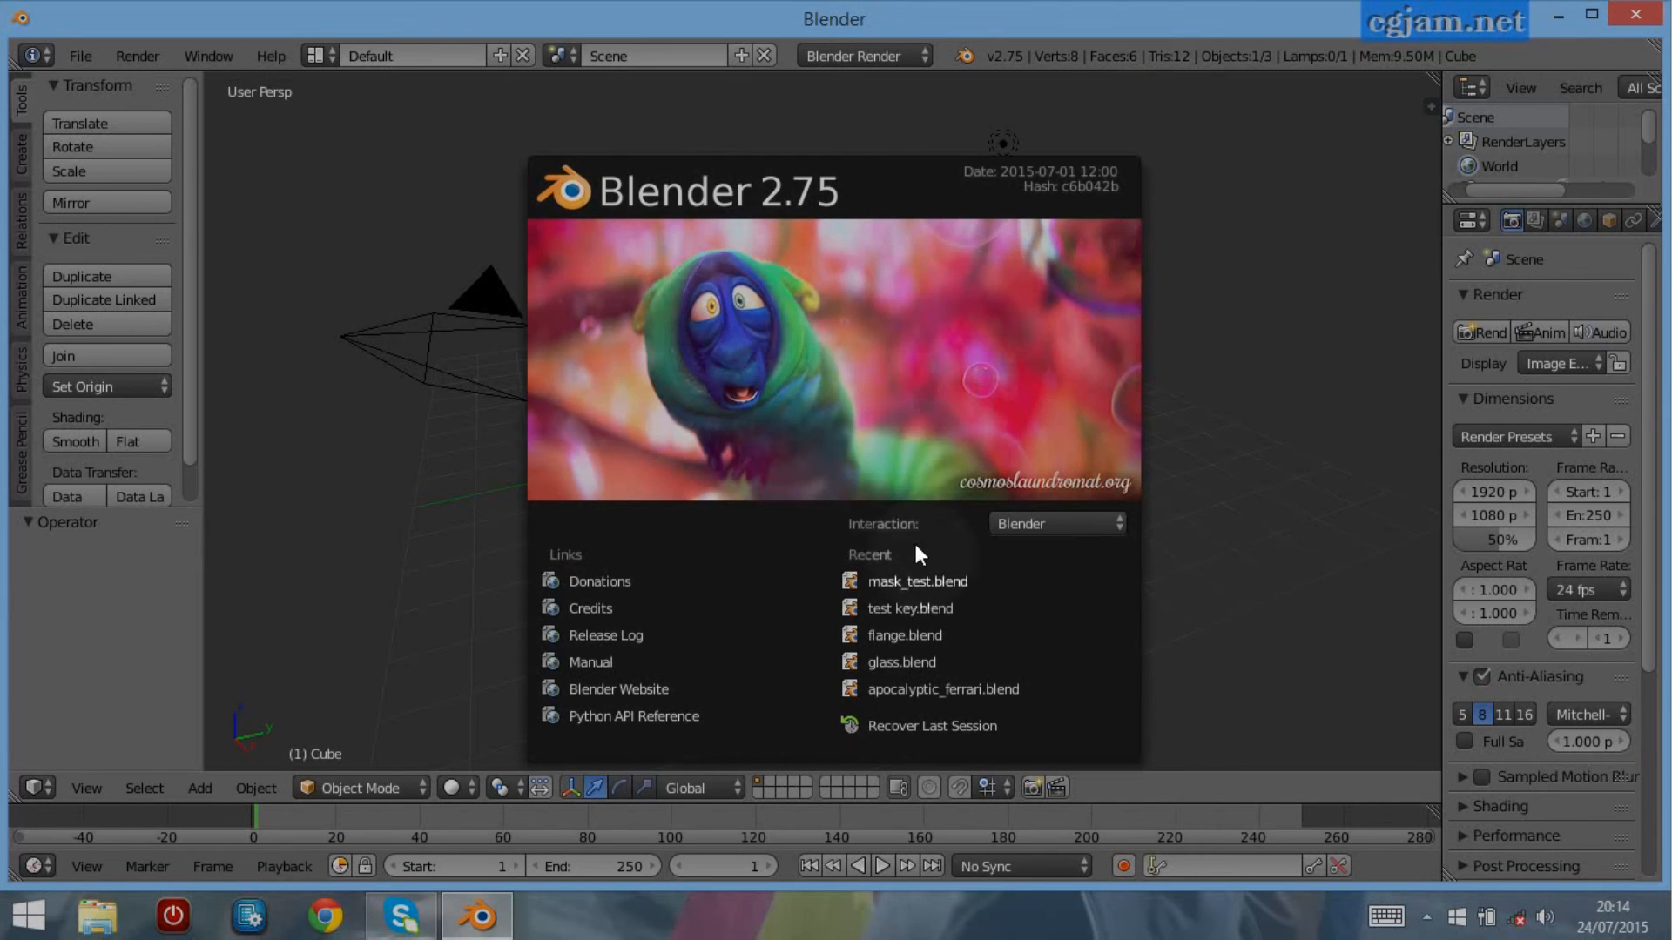
# In Blender, dismiss the splash screen and switch to the Compositing screen layout
pyautogui.click(1199, 516)
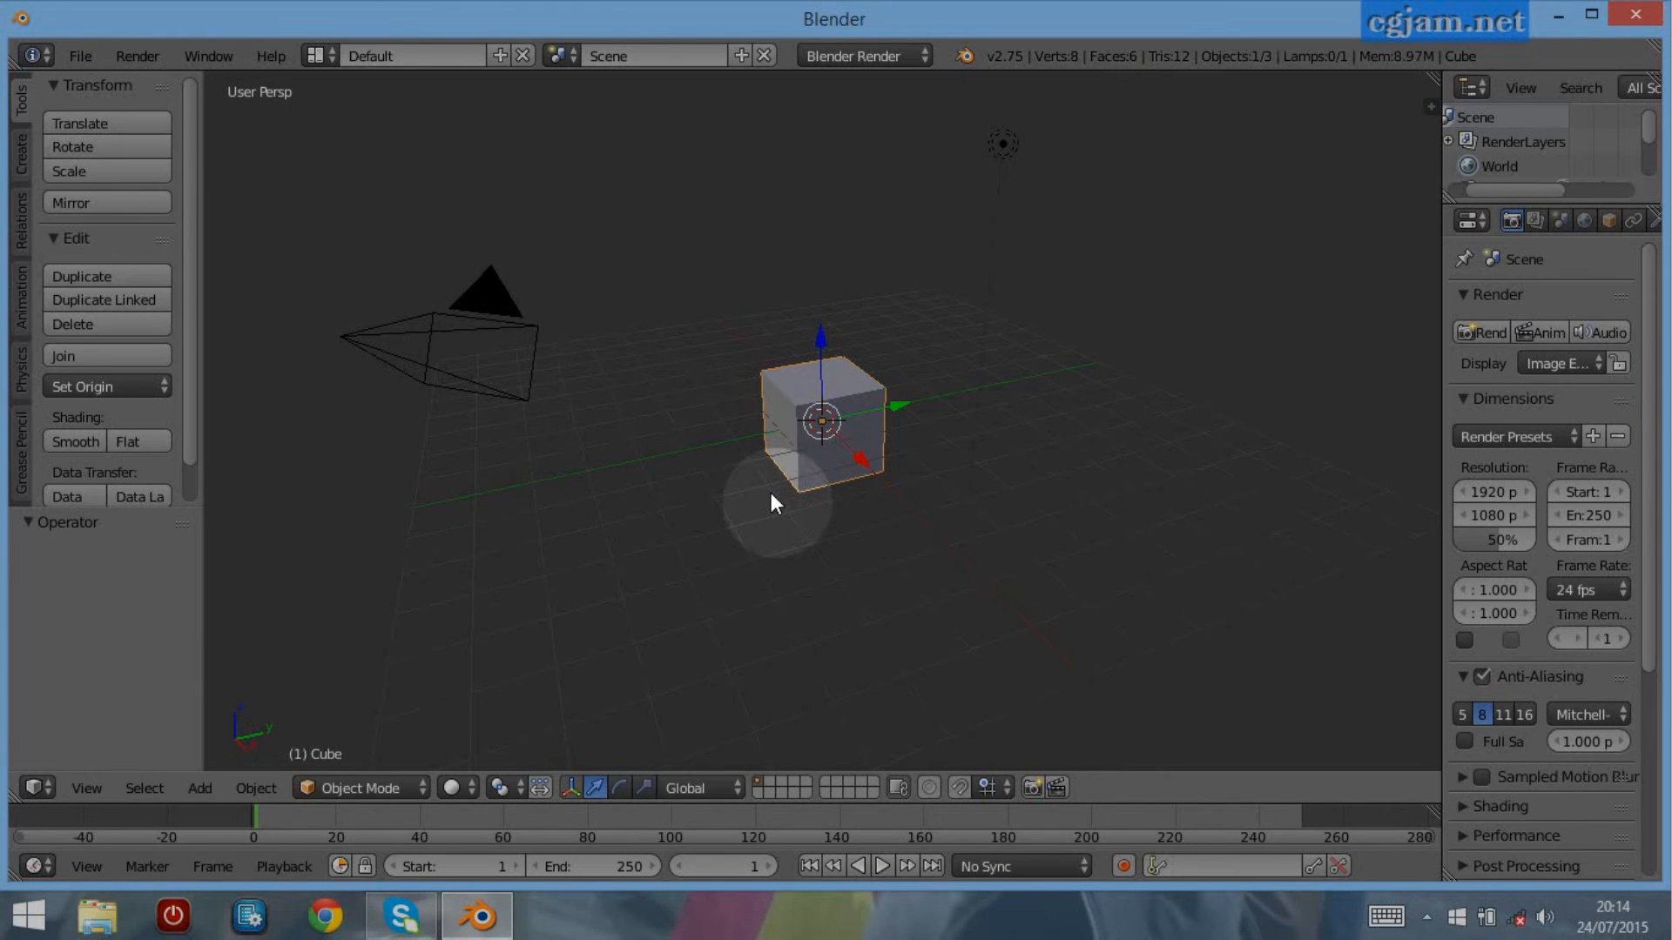
pyautogui.click(319, 55)
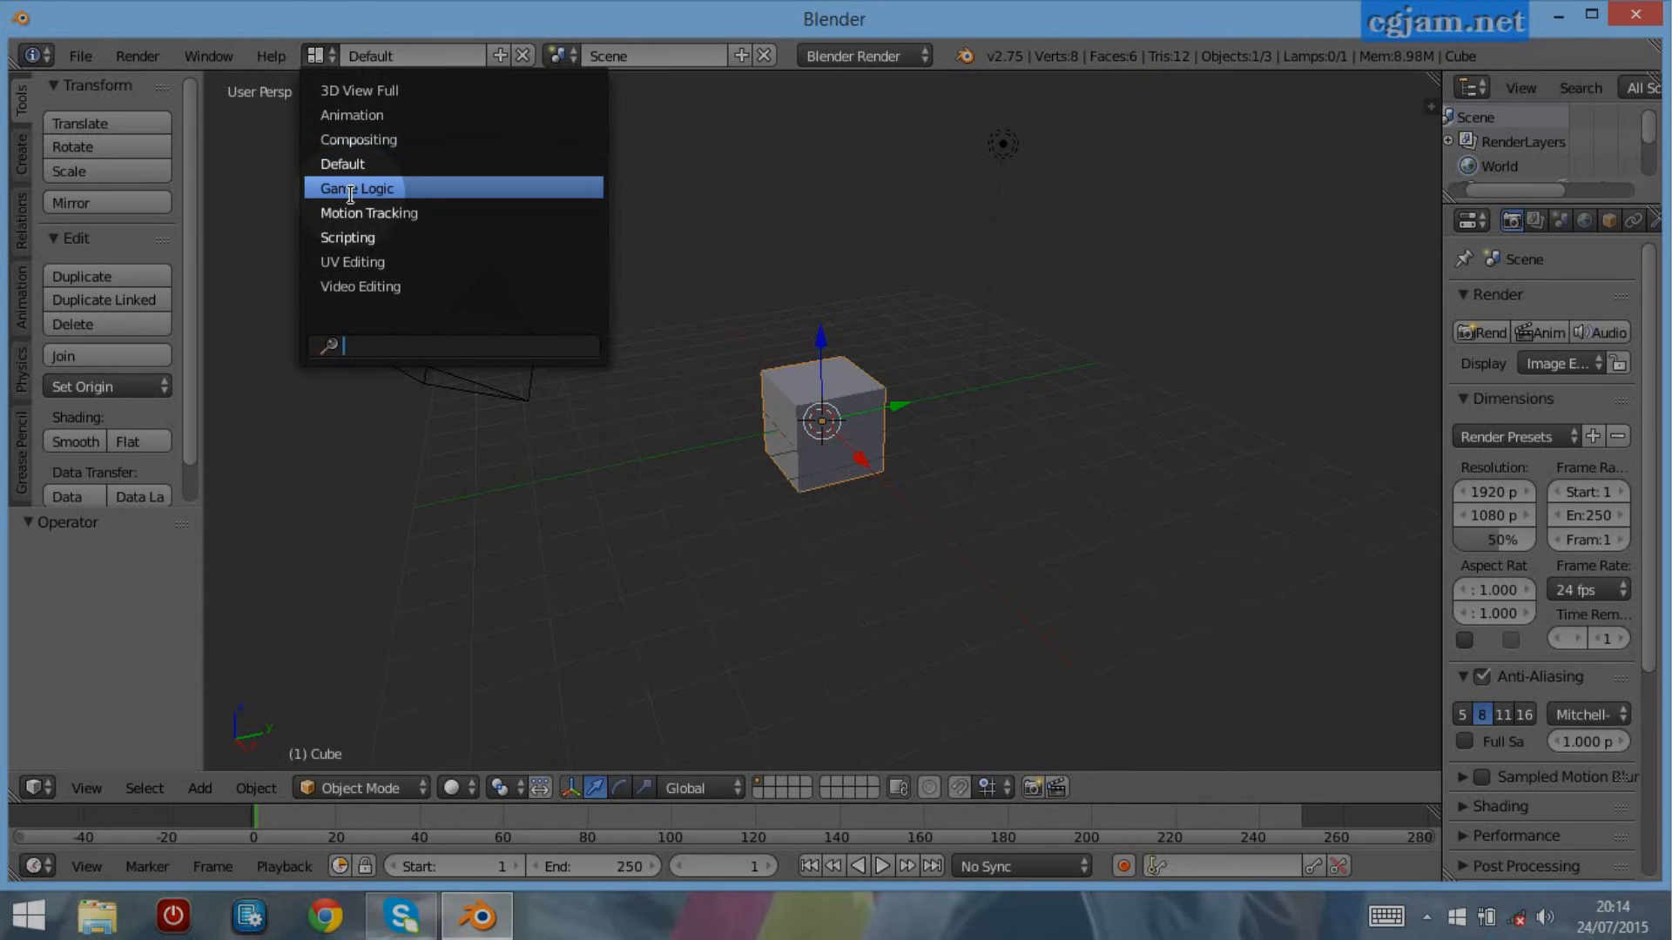
pyautogui.click(352, 139)
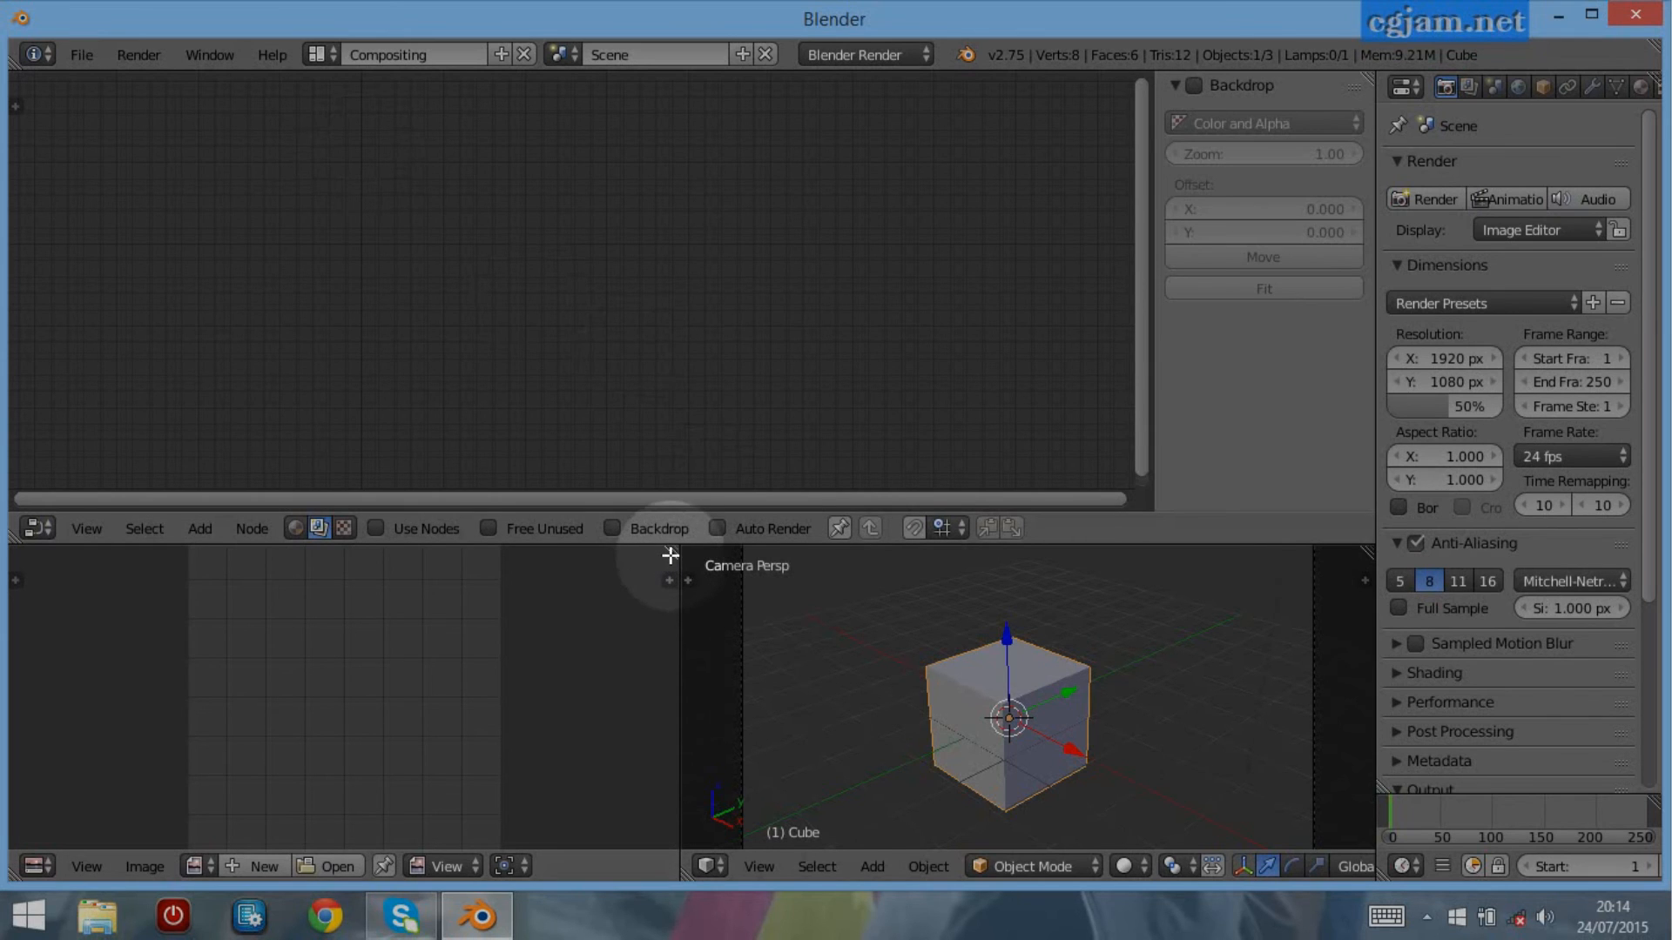
# Expand the node editor over the 3D view and image editor areas, and enable Use Nodes and Backdrop
pyautogui.moveTo(671, 552); pyautogui.dragTo(1299, 562)
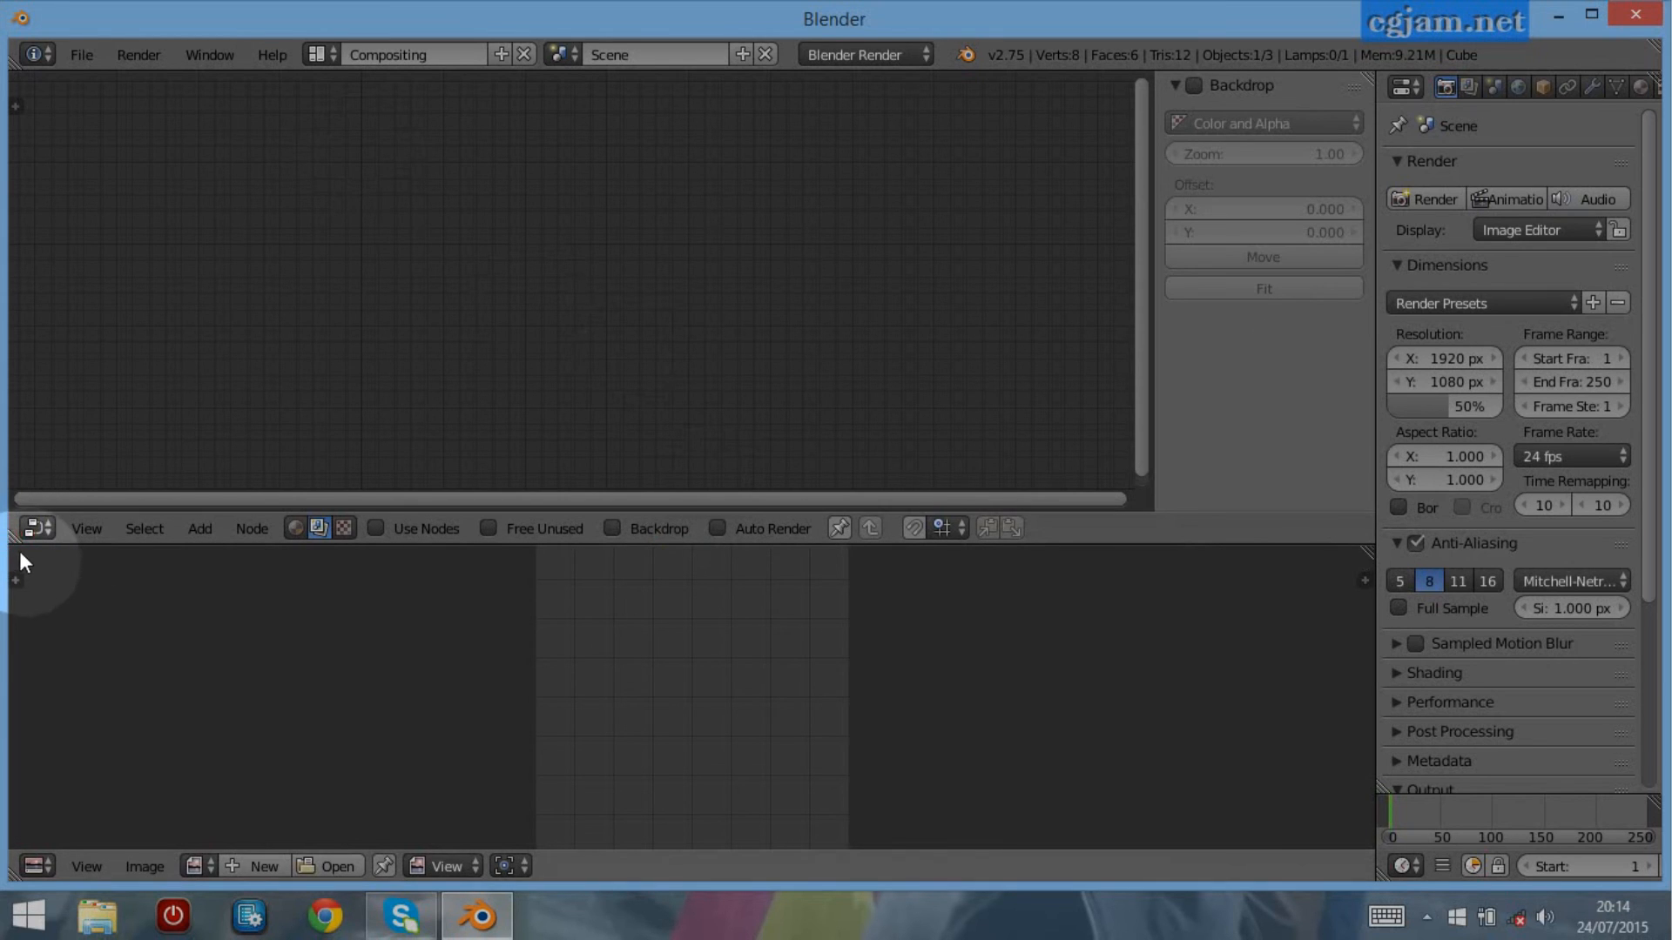
pyautogui.moveTo(15, 538); pyautogui.dragTo(12, 575)
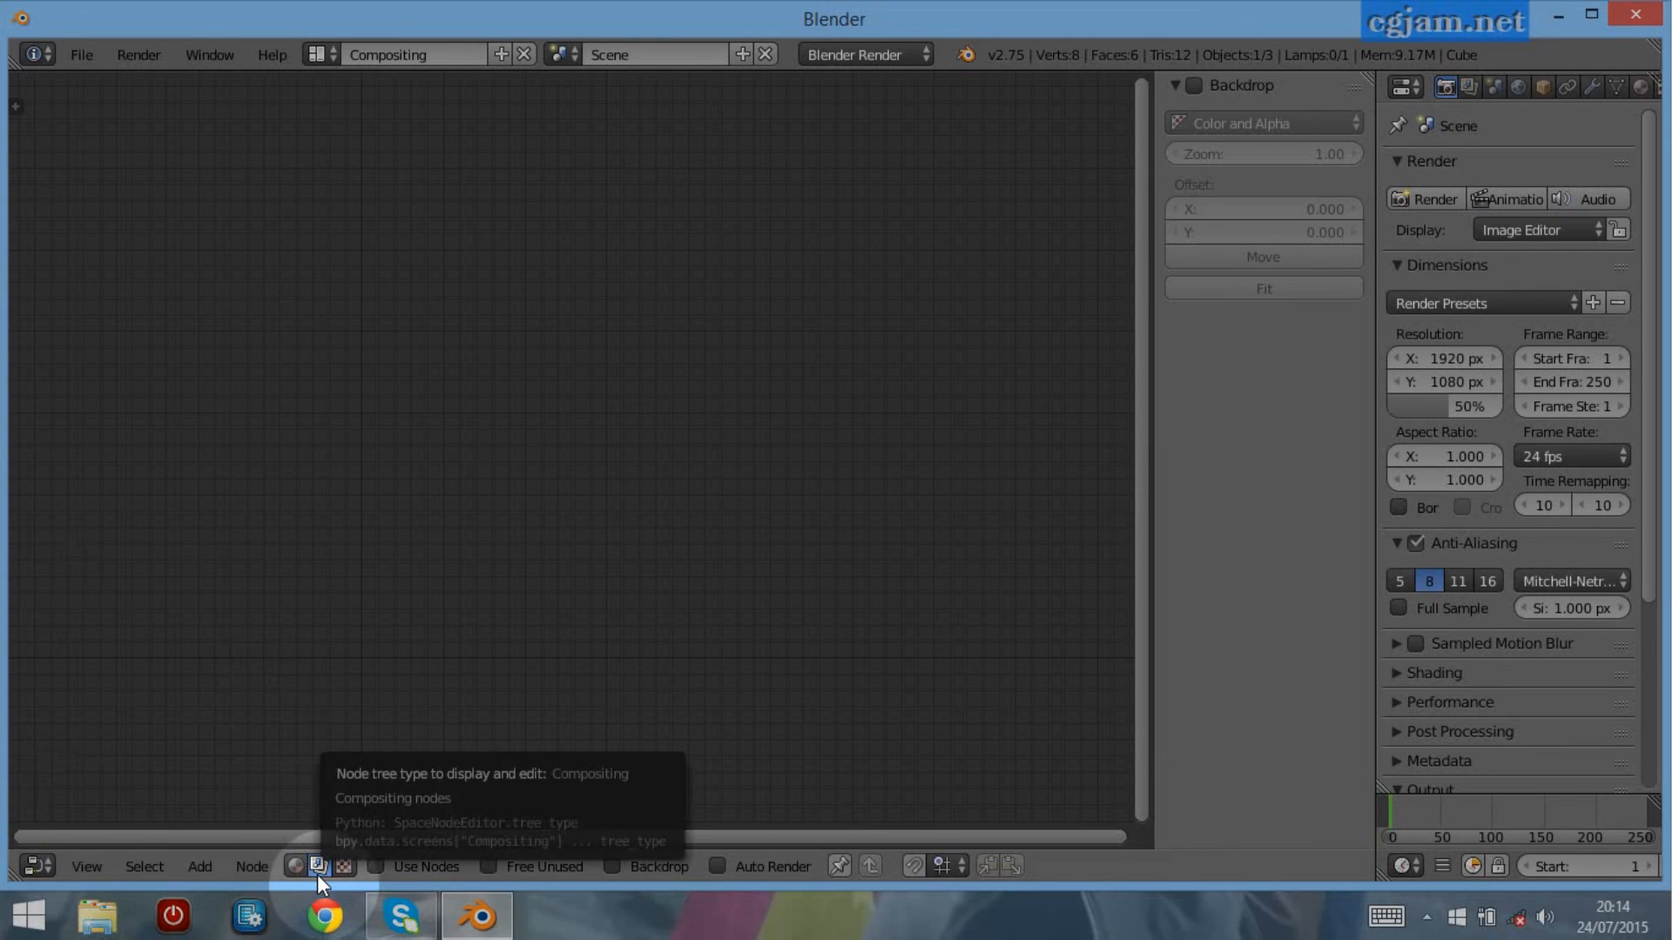
pyautogui.click(374, 867)
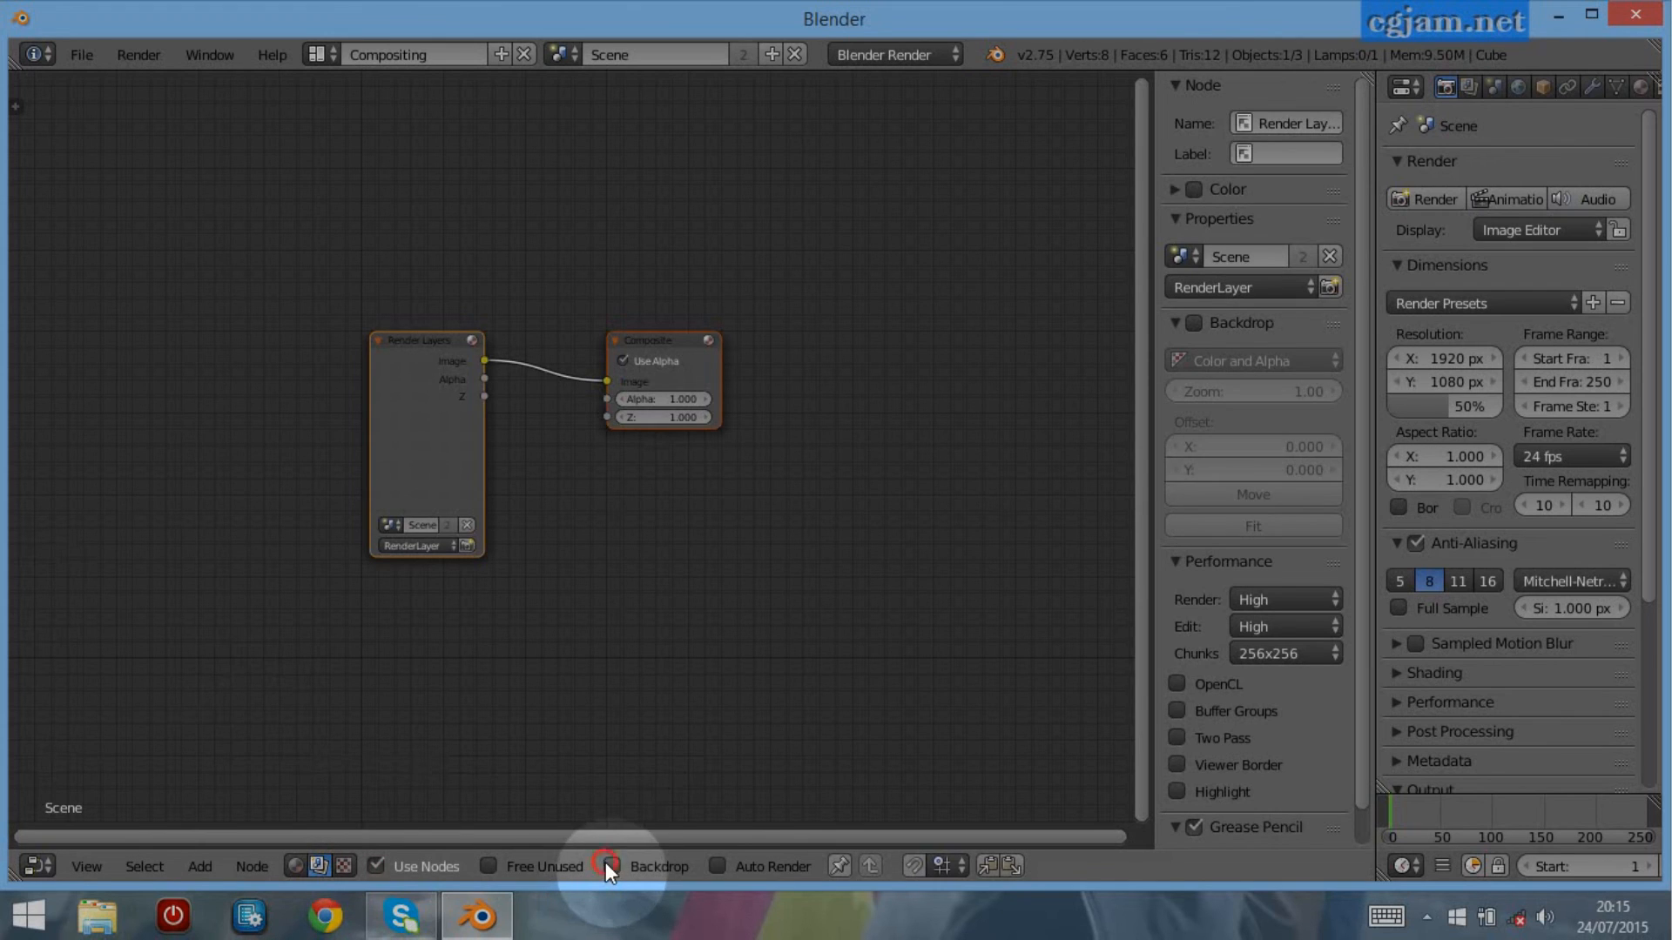
pyautogui.click(610, 867)
# Delete the Render Layers node and move the Composite node farther right in the node editor
pyautogui.click(425, 448)
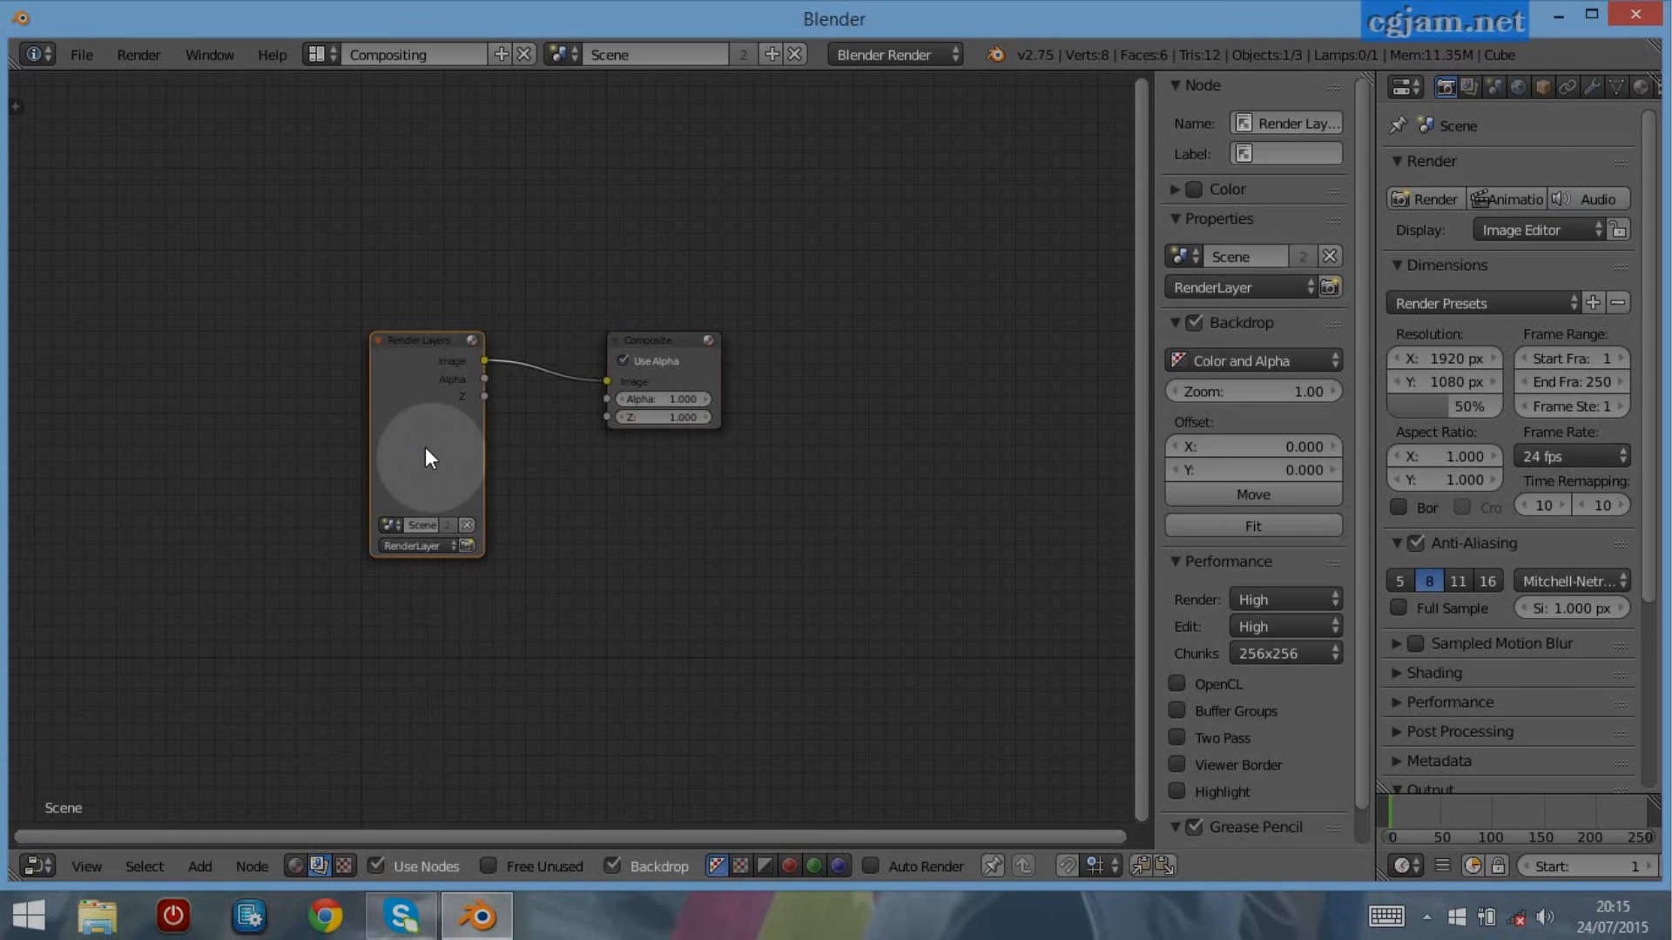
pyautogui.press('x')
pyautogui.click(616, 337)
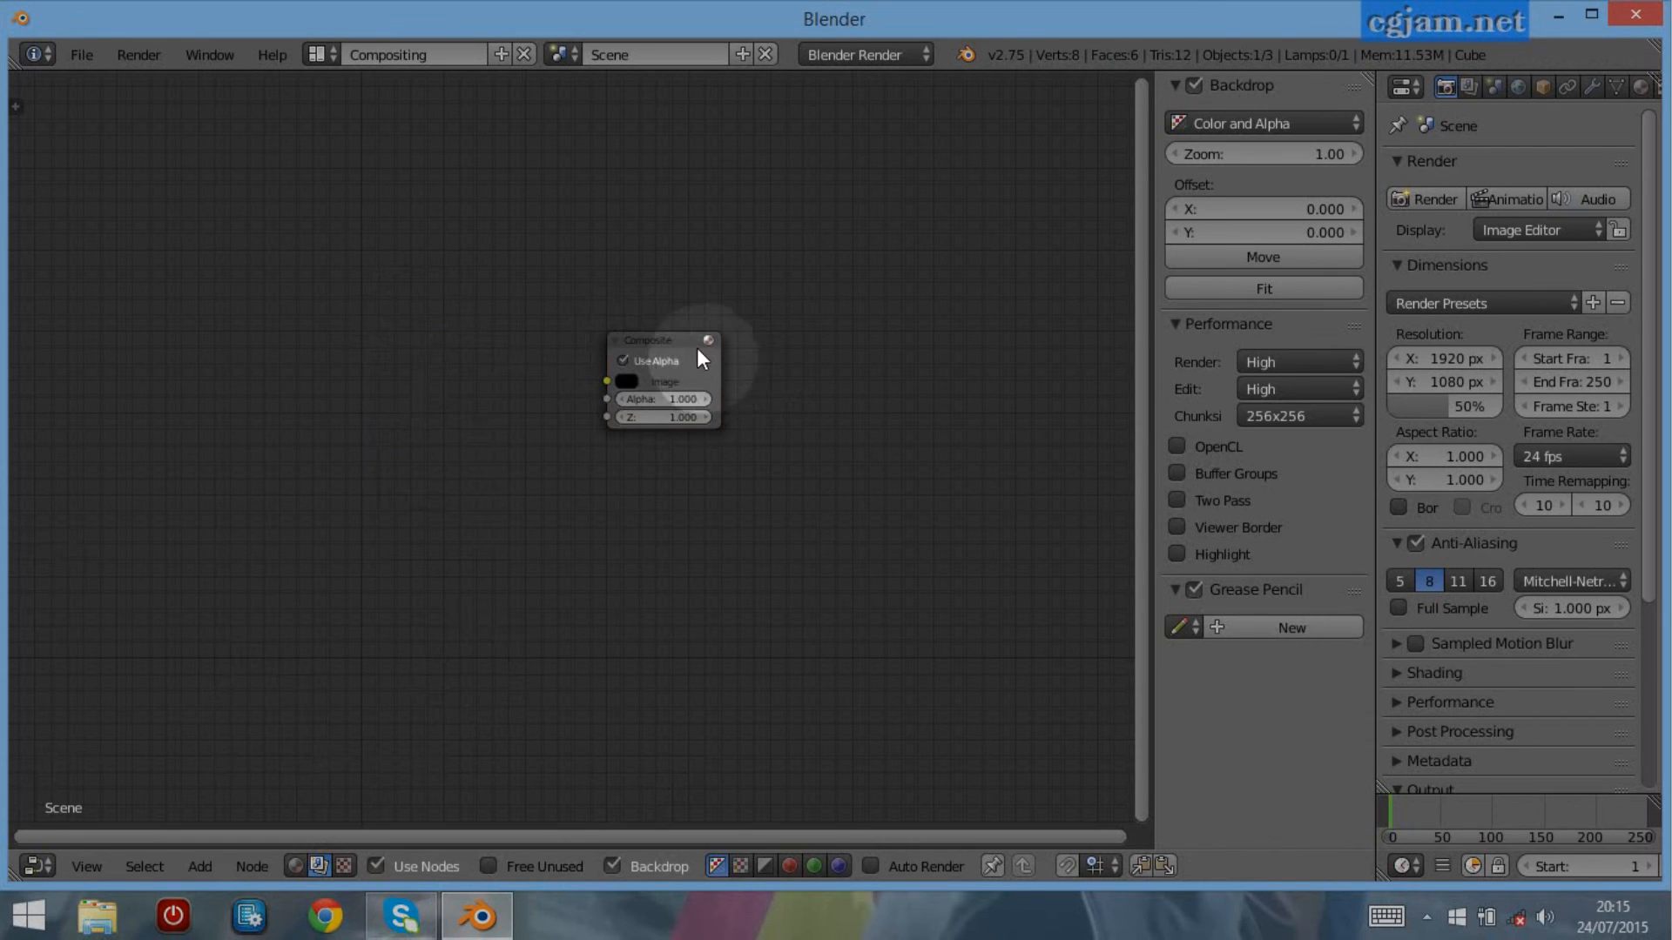
pyautogui.moveTo(669, 337); pyautogui.dragTo(919, 357)
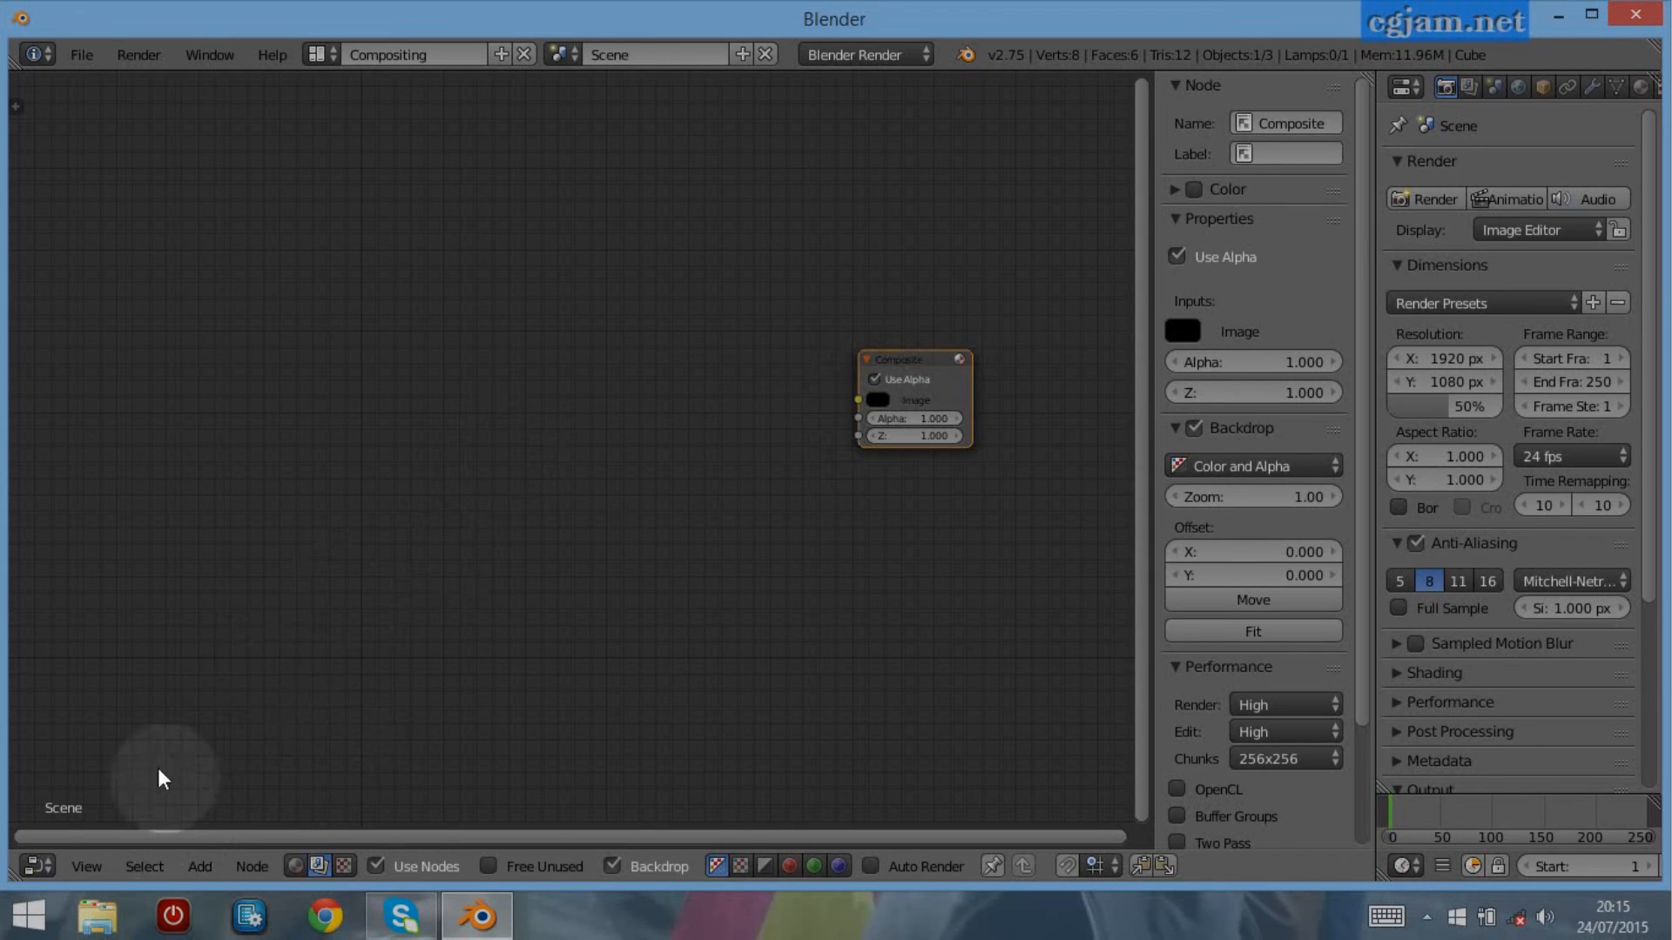
# Add an Image input node and place it well to the left of the Composite node
pyautogui.click(196, 869)
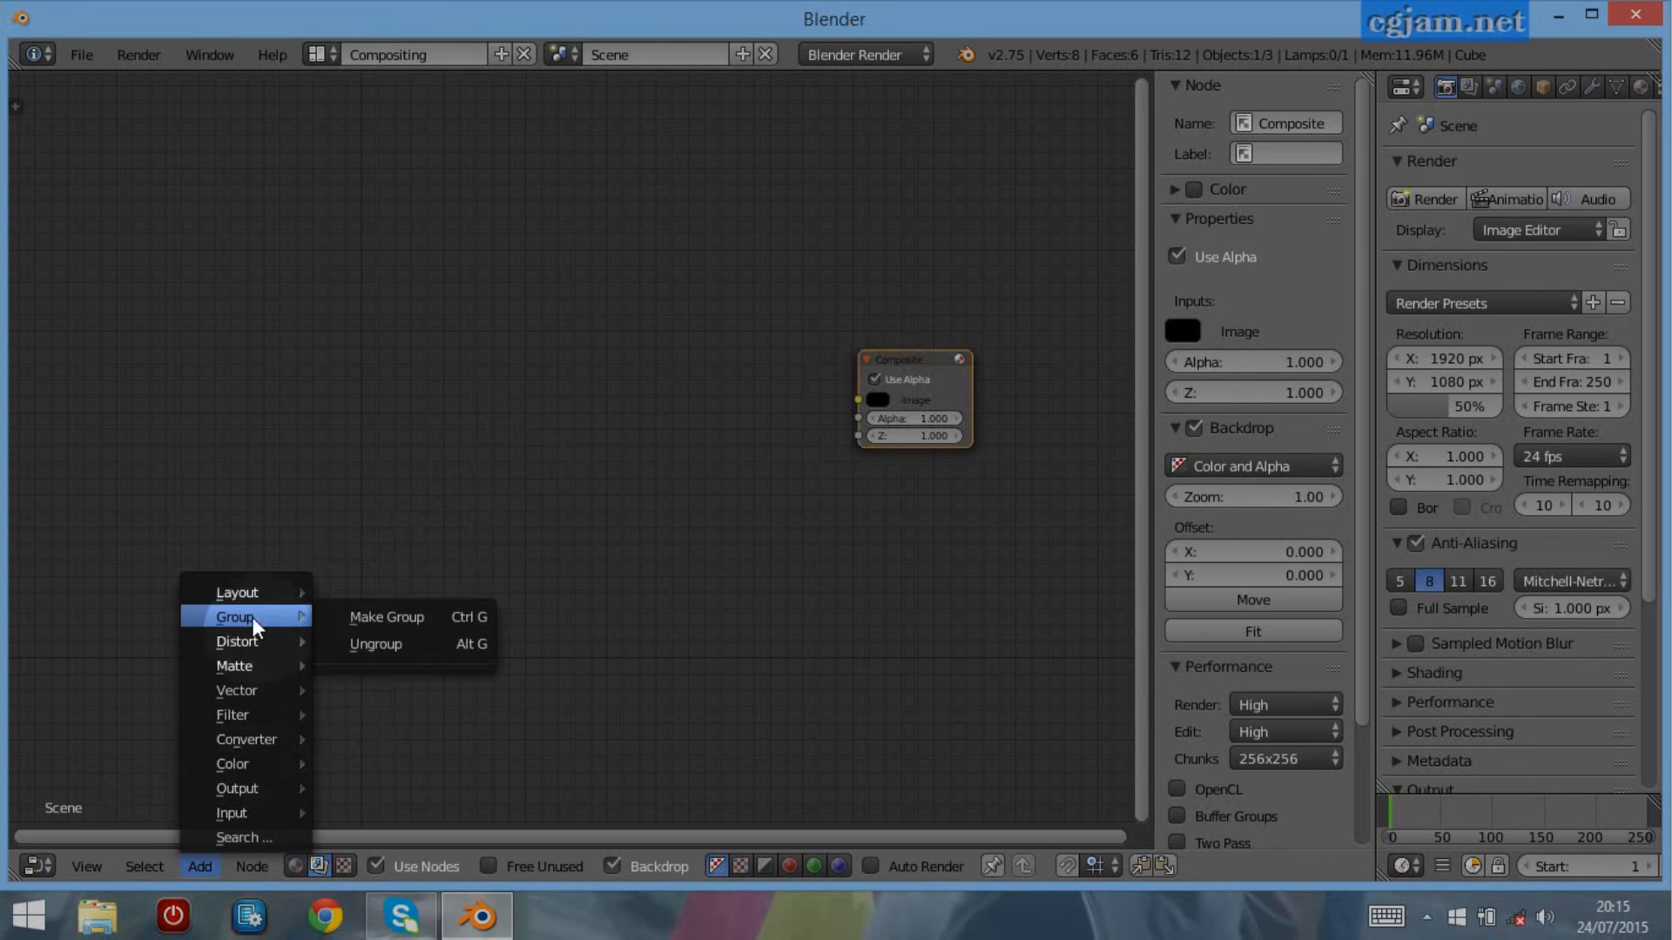
pyautogui.moveTo(237, 634)
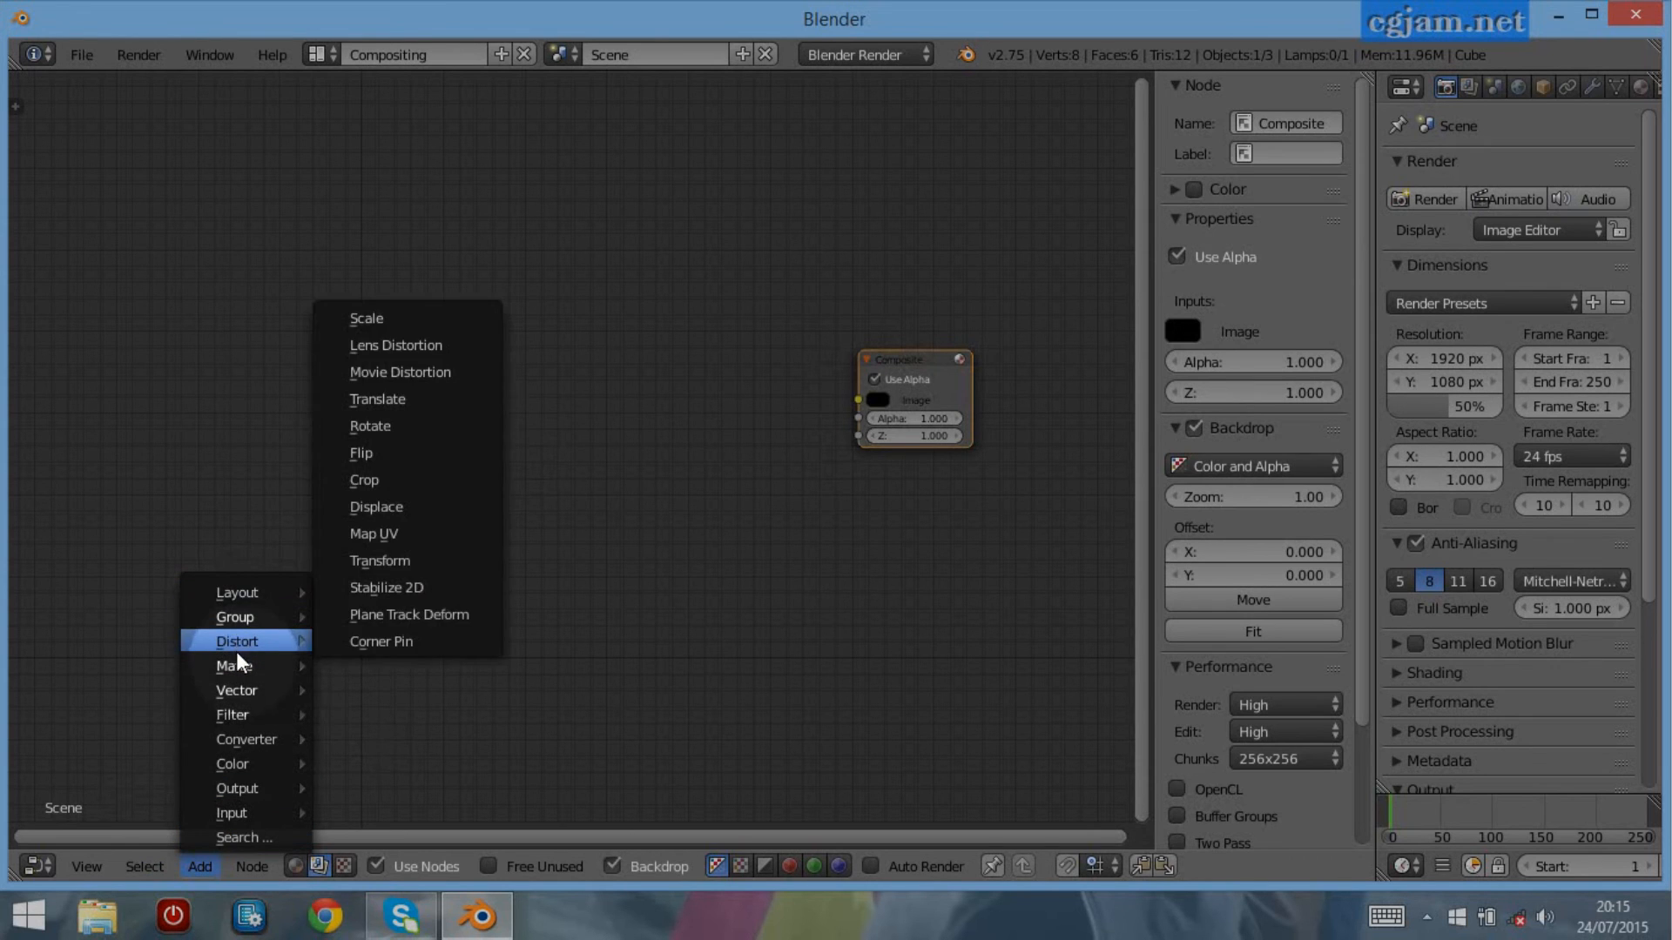
pyautogui.moveTo(235, 811)
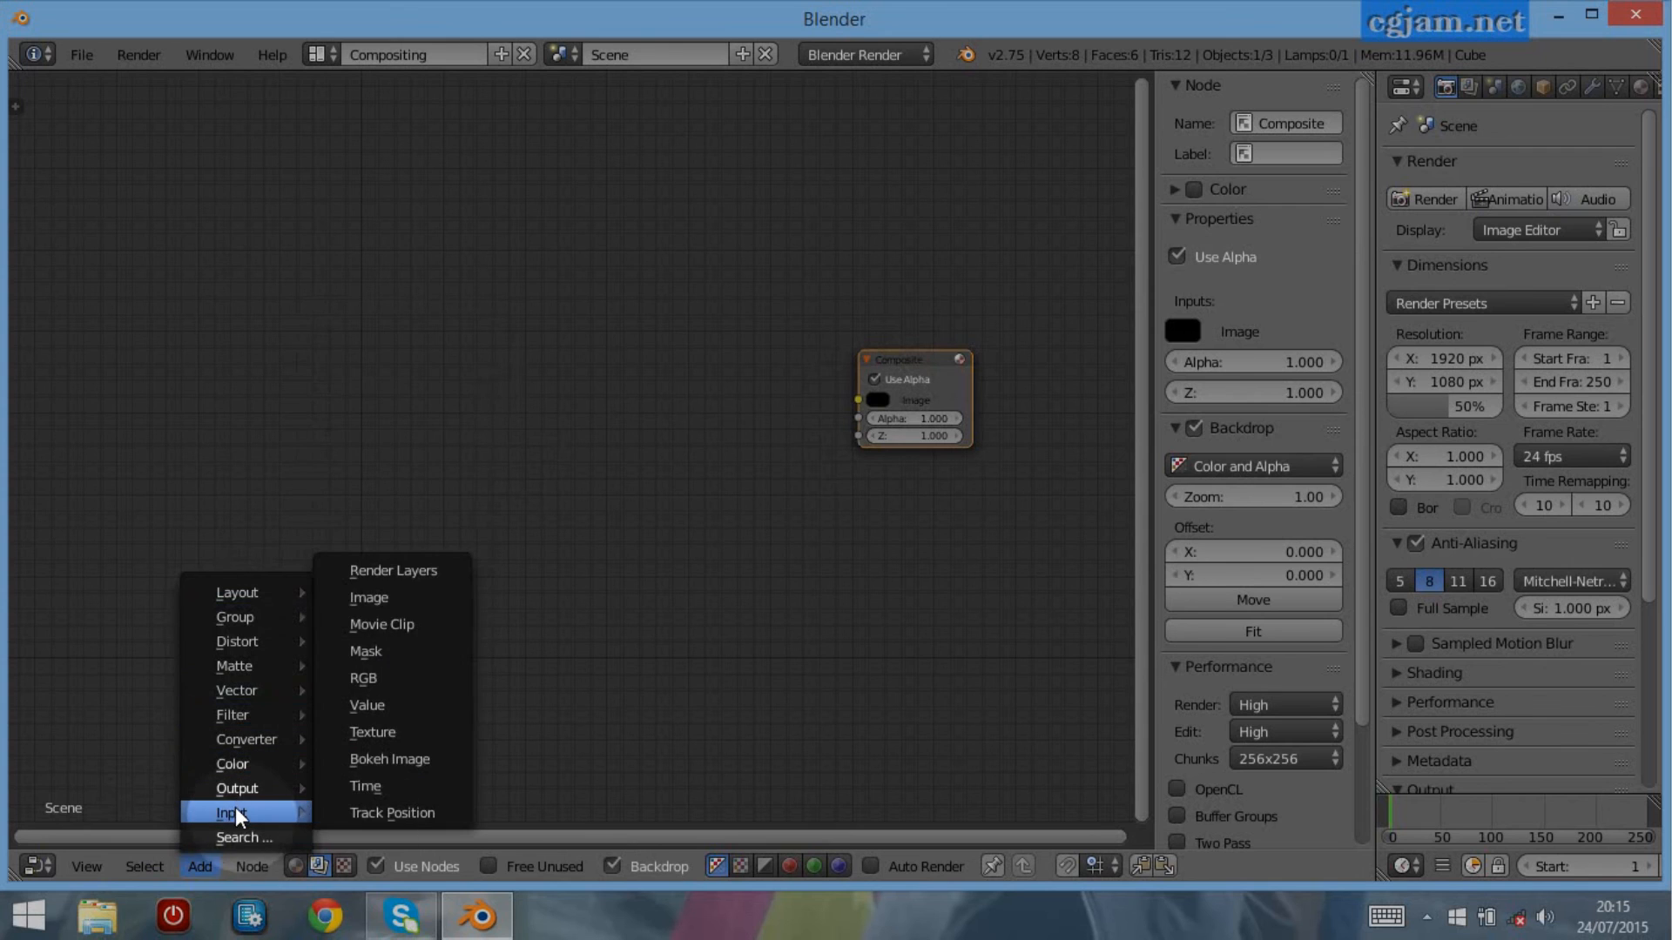
pyautogui.click(388, 596)
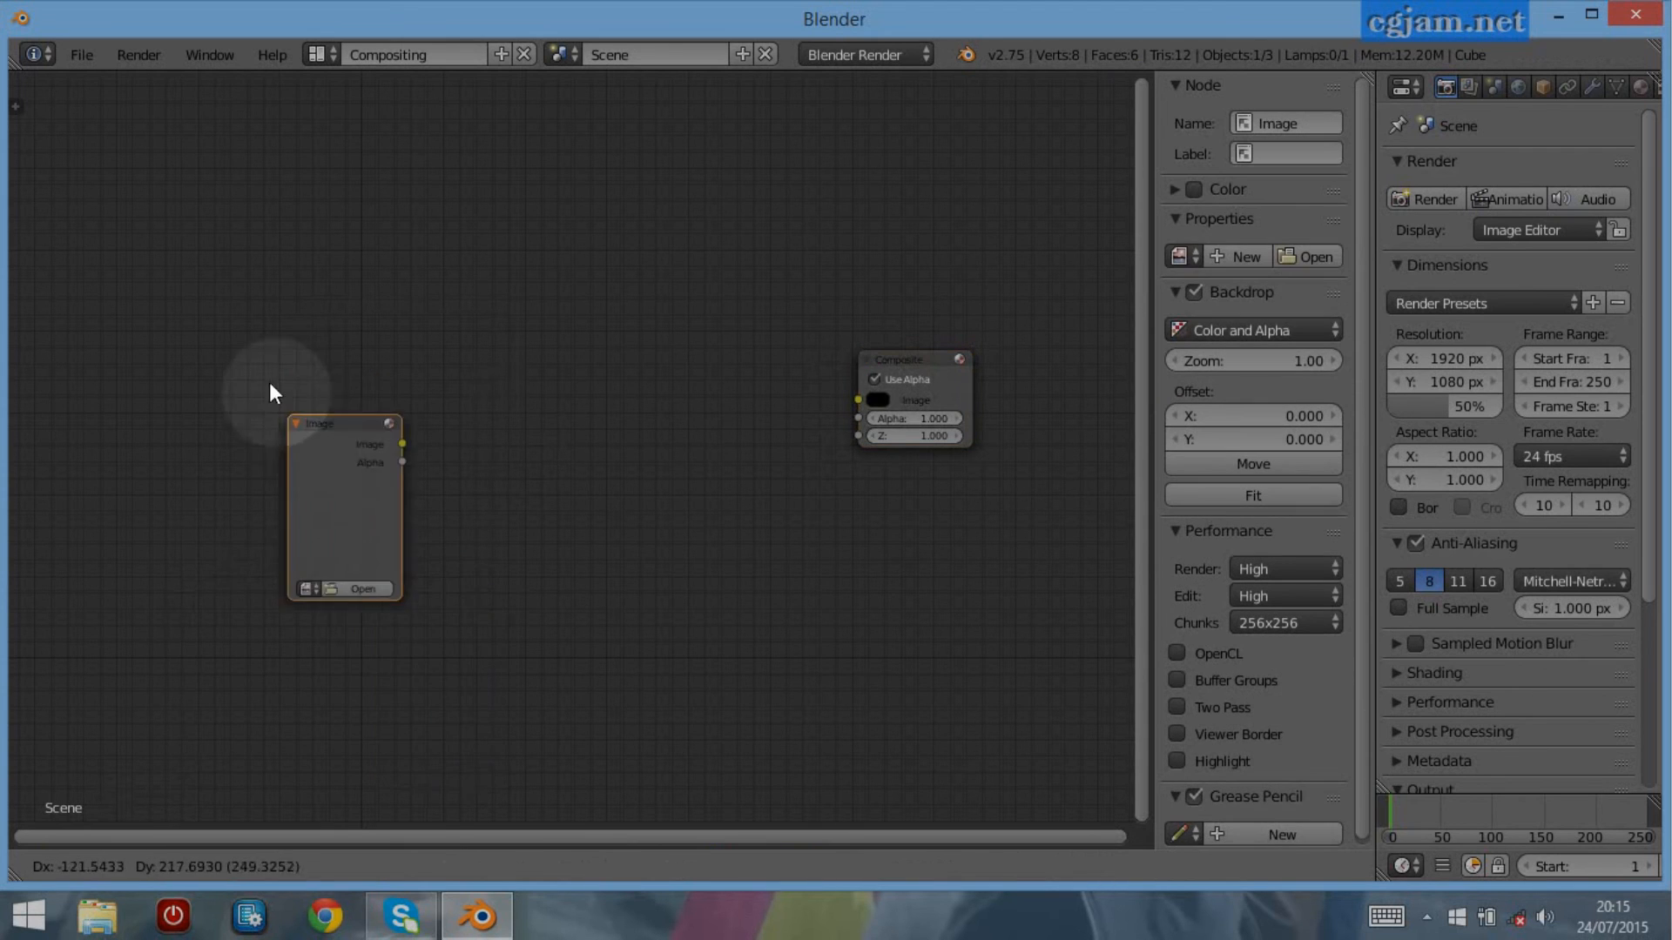
pyautogui.click(256, 342)
# Link the Image node's image output to the Composite node and to a new Viewer node placed above it
pyautogui.moveTo(371, 372); pyautogui.dragTo(875, 396)
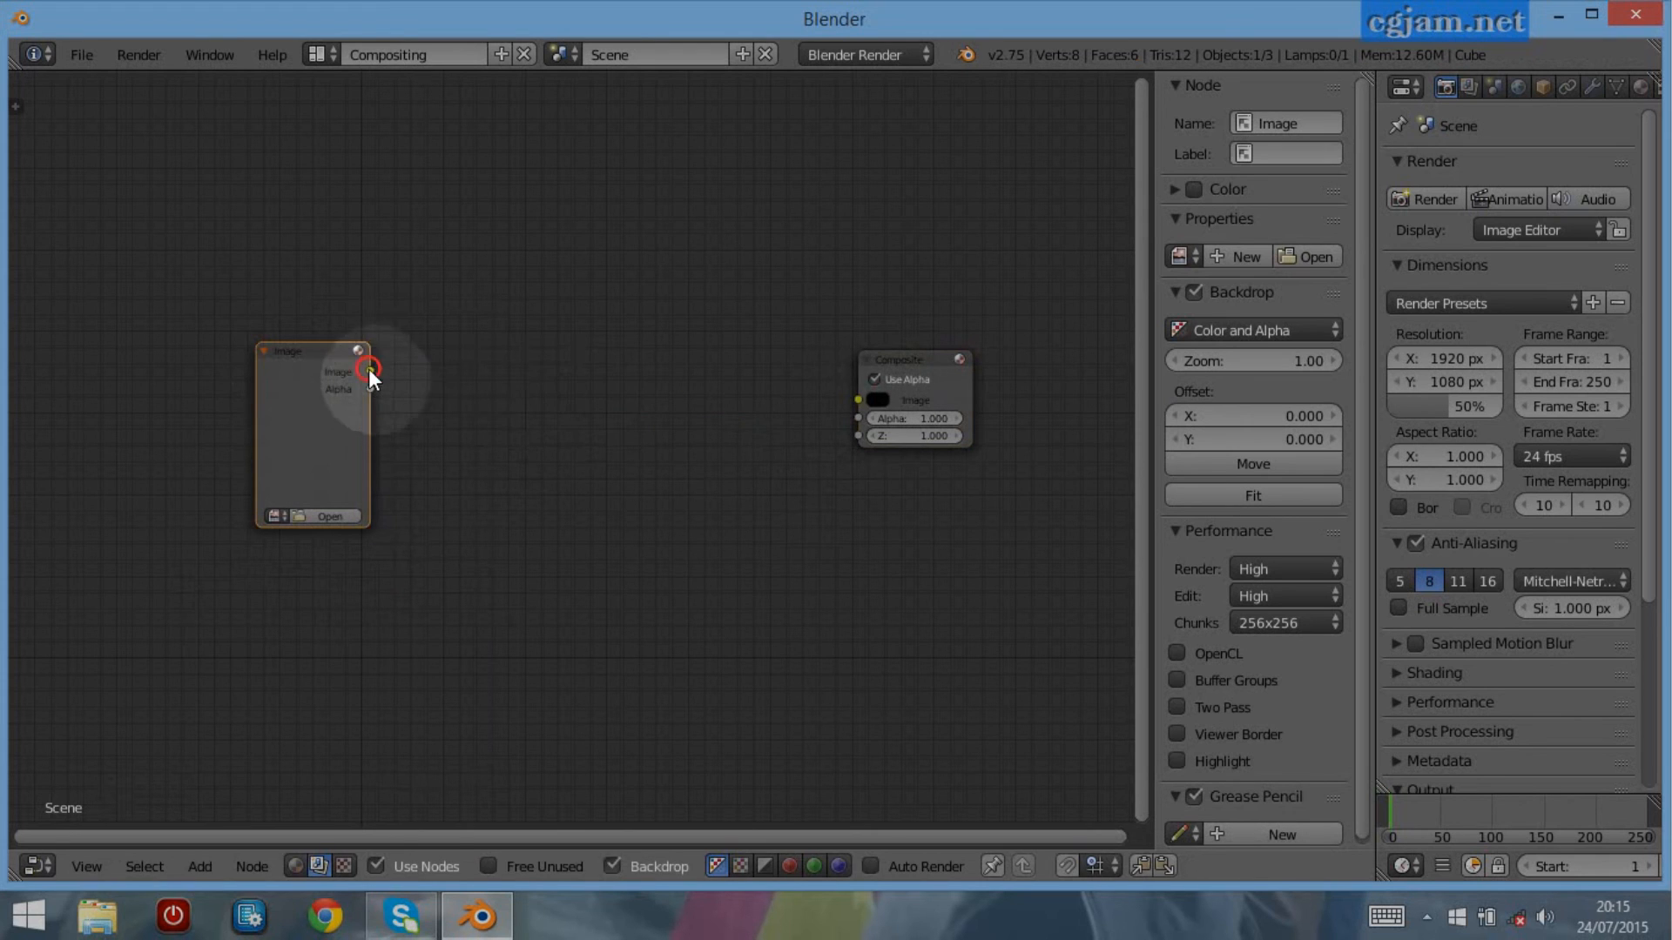
pyautogui.moveTo(370, 370); pyautogui.dragTo(857, 400)
pyautogui.keyDown('ctrl'); pyautogui.keyDown('shift'); pyautogui.click(312, 409); pyautogui.keyUp('shift'); pyautogui.keyUp('ctrl')
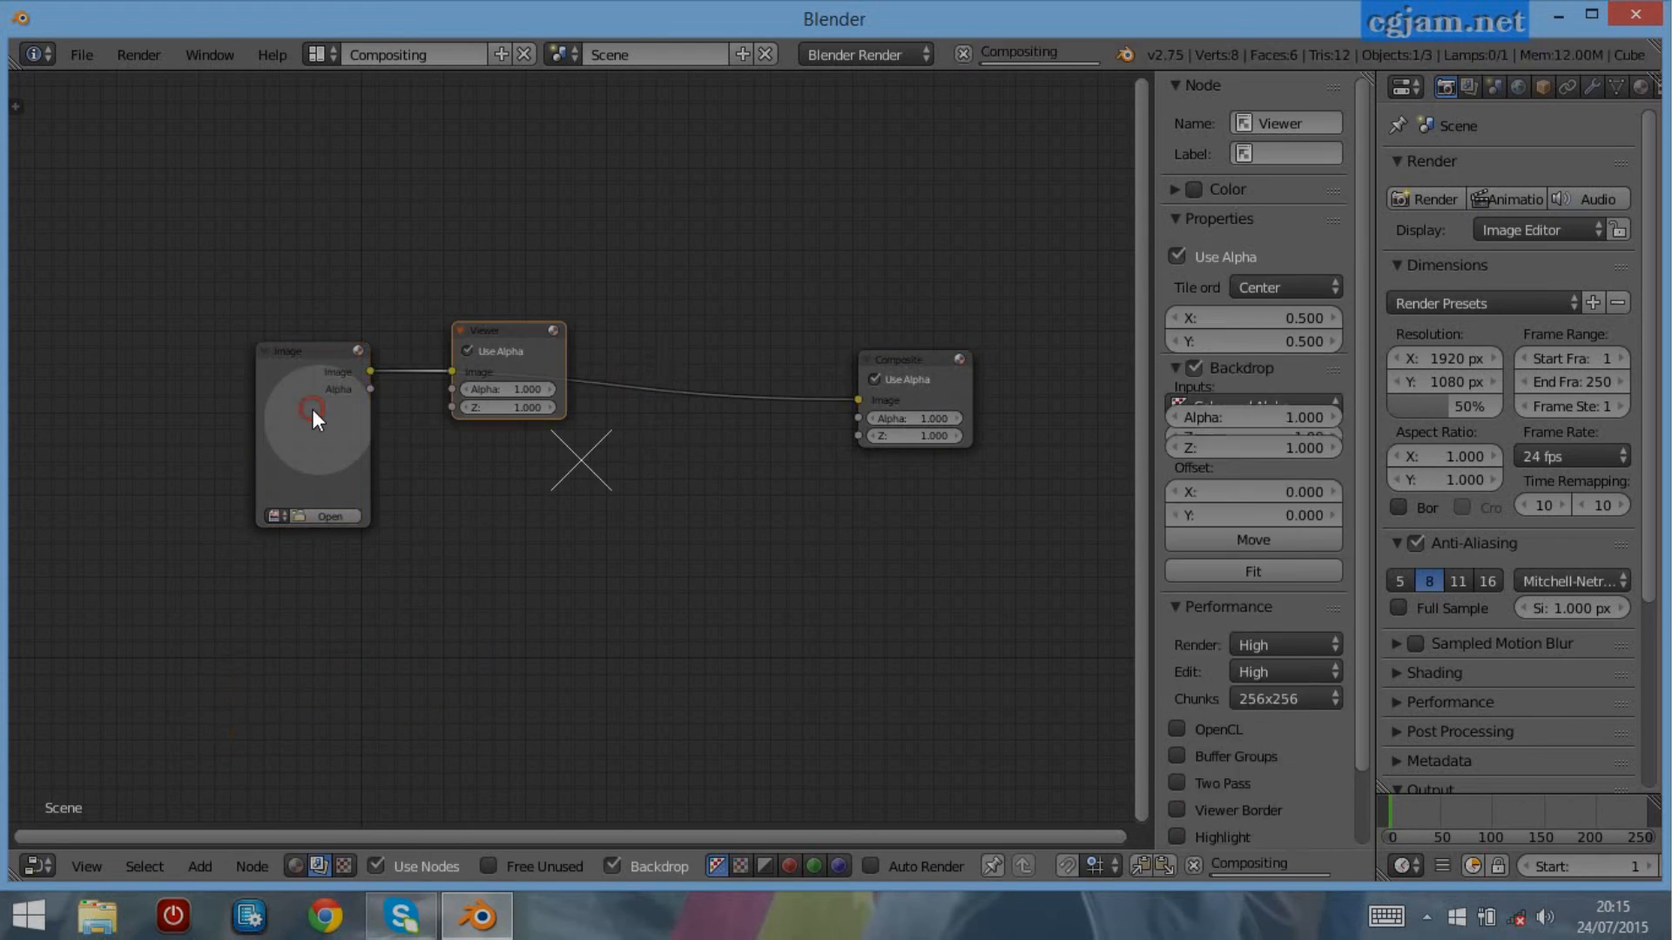
pyautogui.moveTo(496, 330); pyautogui.dragTo(897, 247)
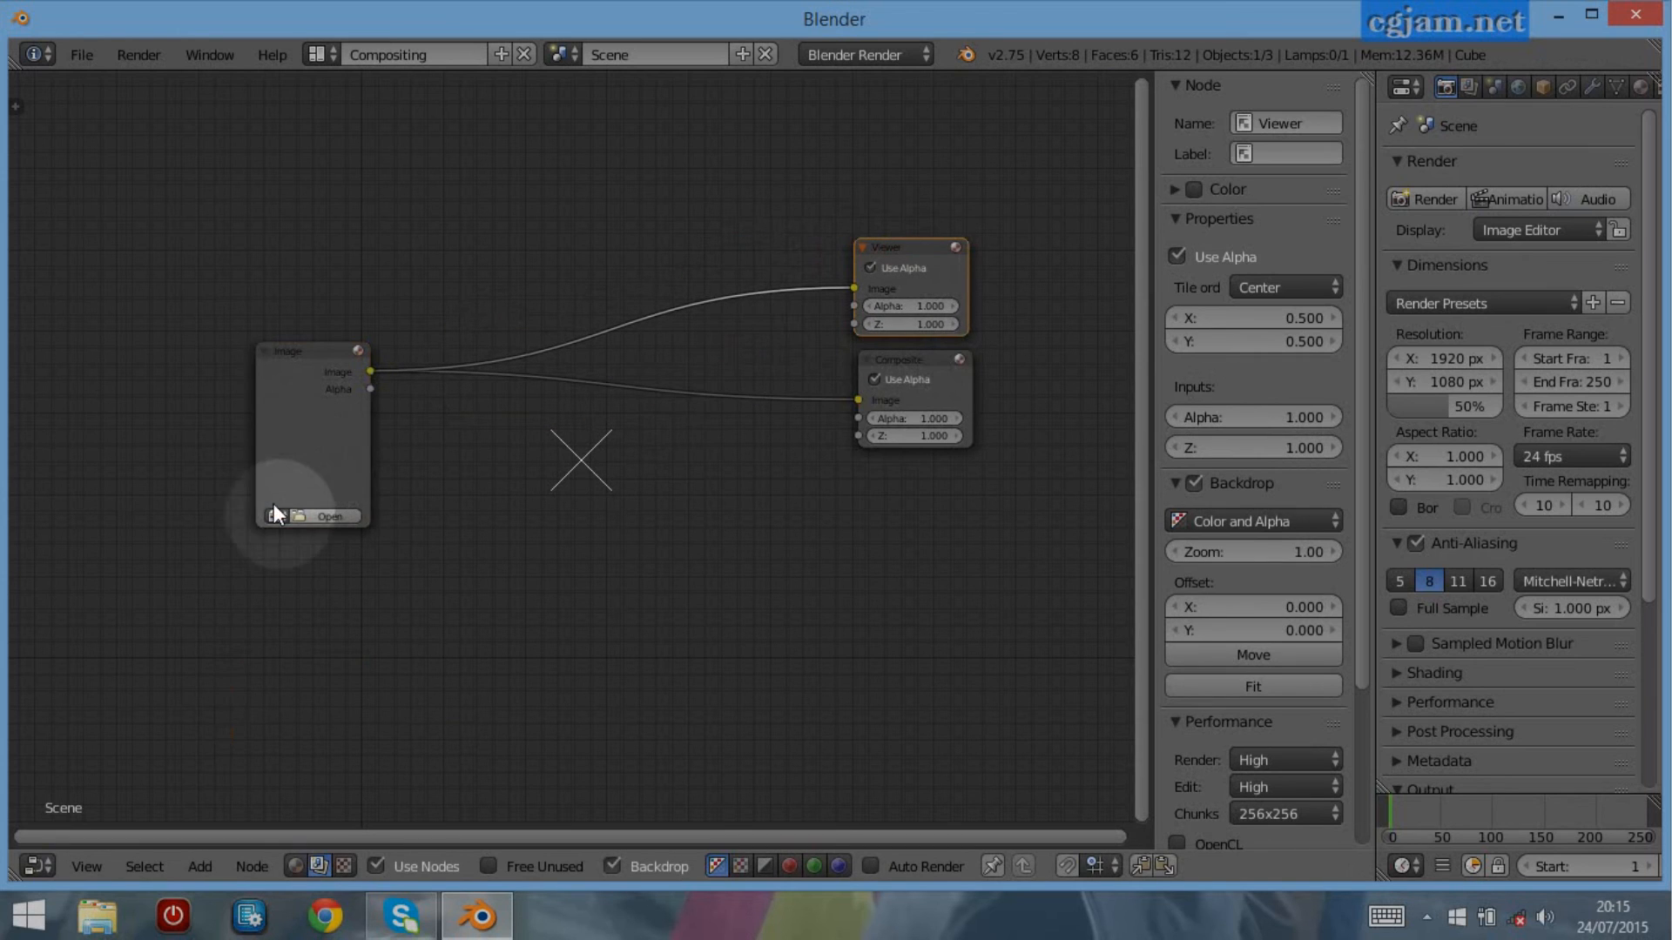
# Start opening a file for the Image node and browse to Desktop, New folder, Godiva Close
pyautogui.click(300, 515)
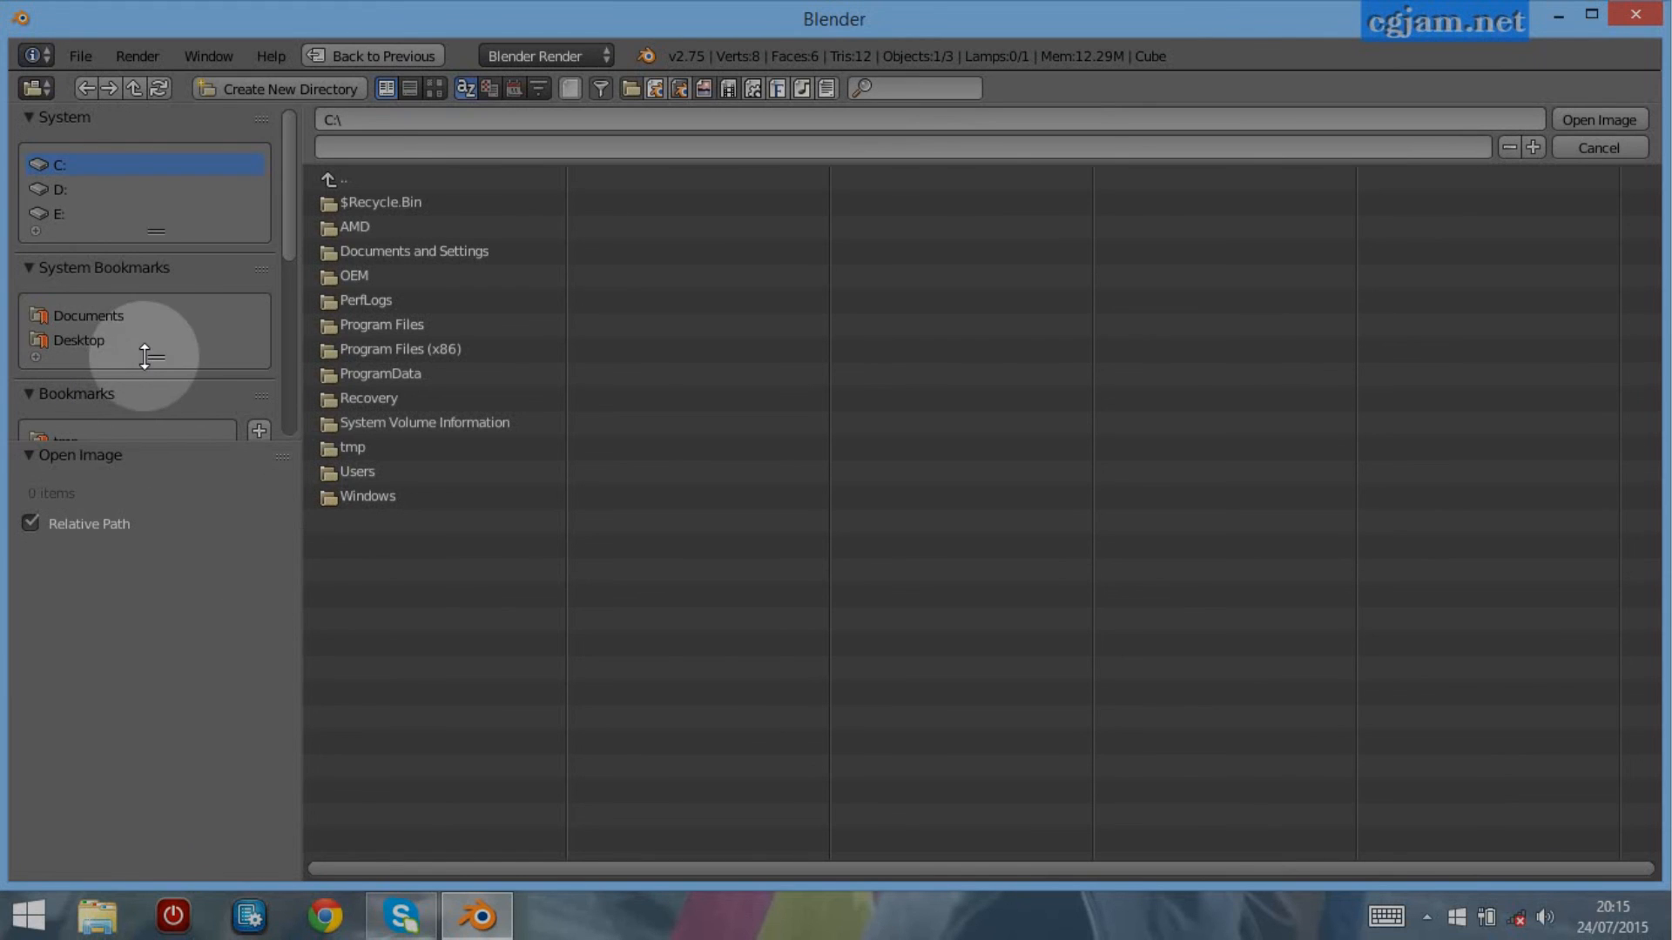
pyautogui.click(75, 340)
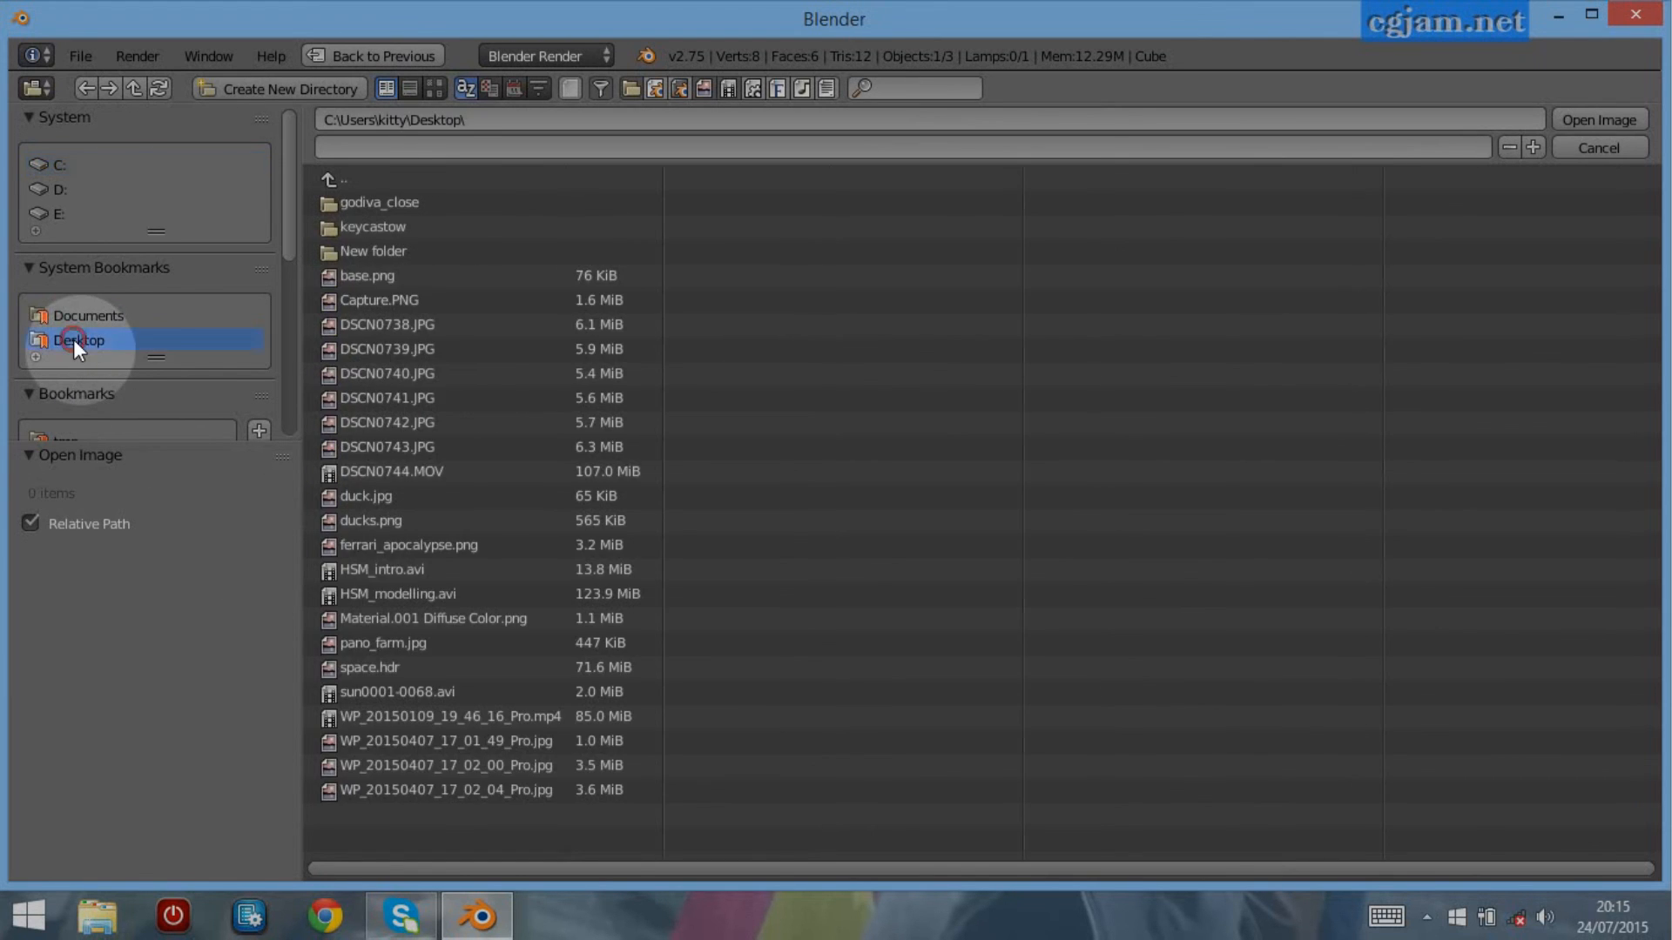
pyautogui.click(348, 249)
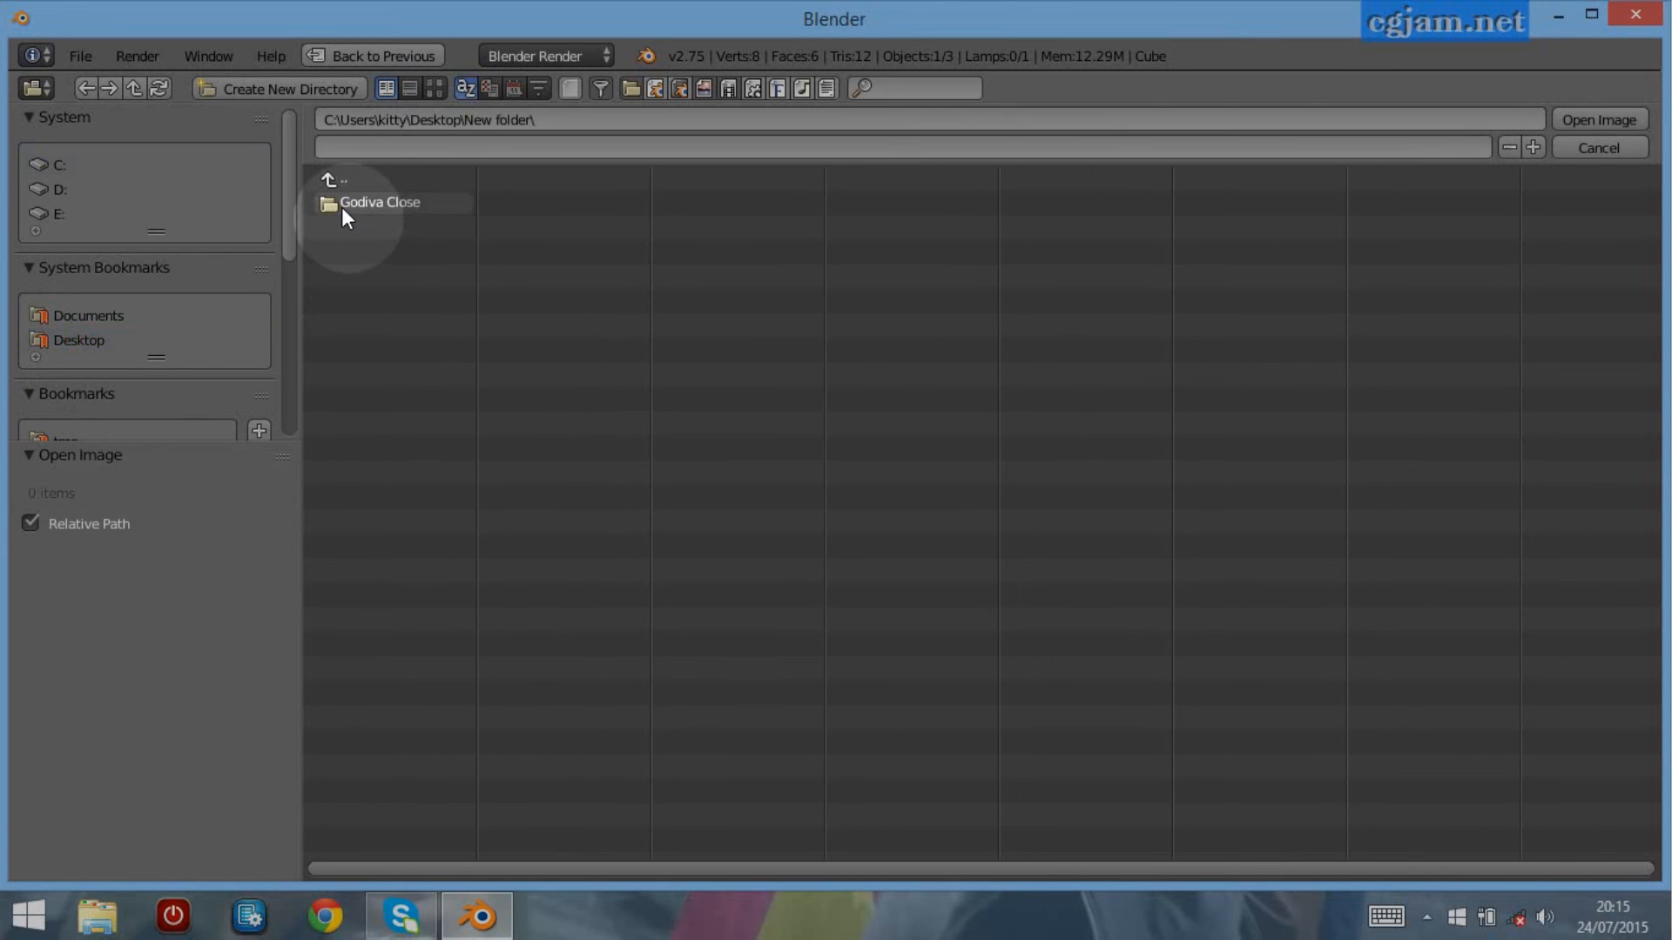
pyautogui.click(333, 209)
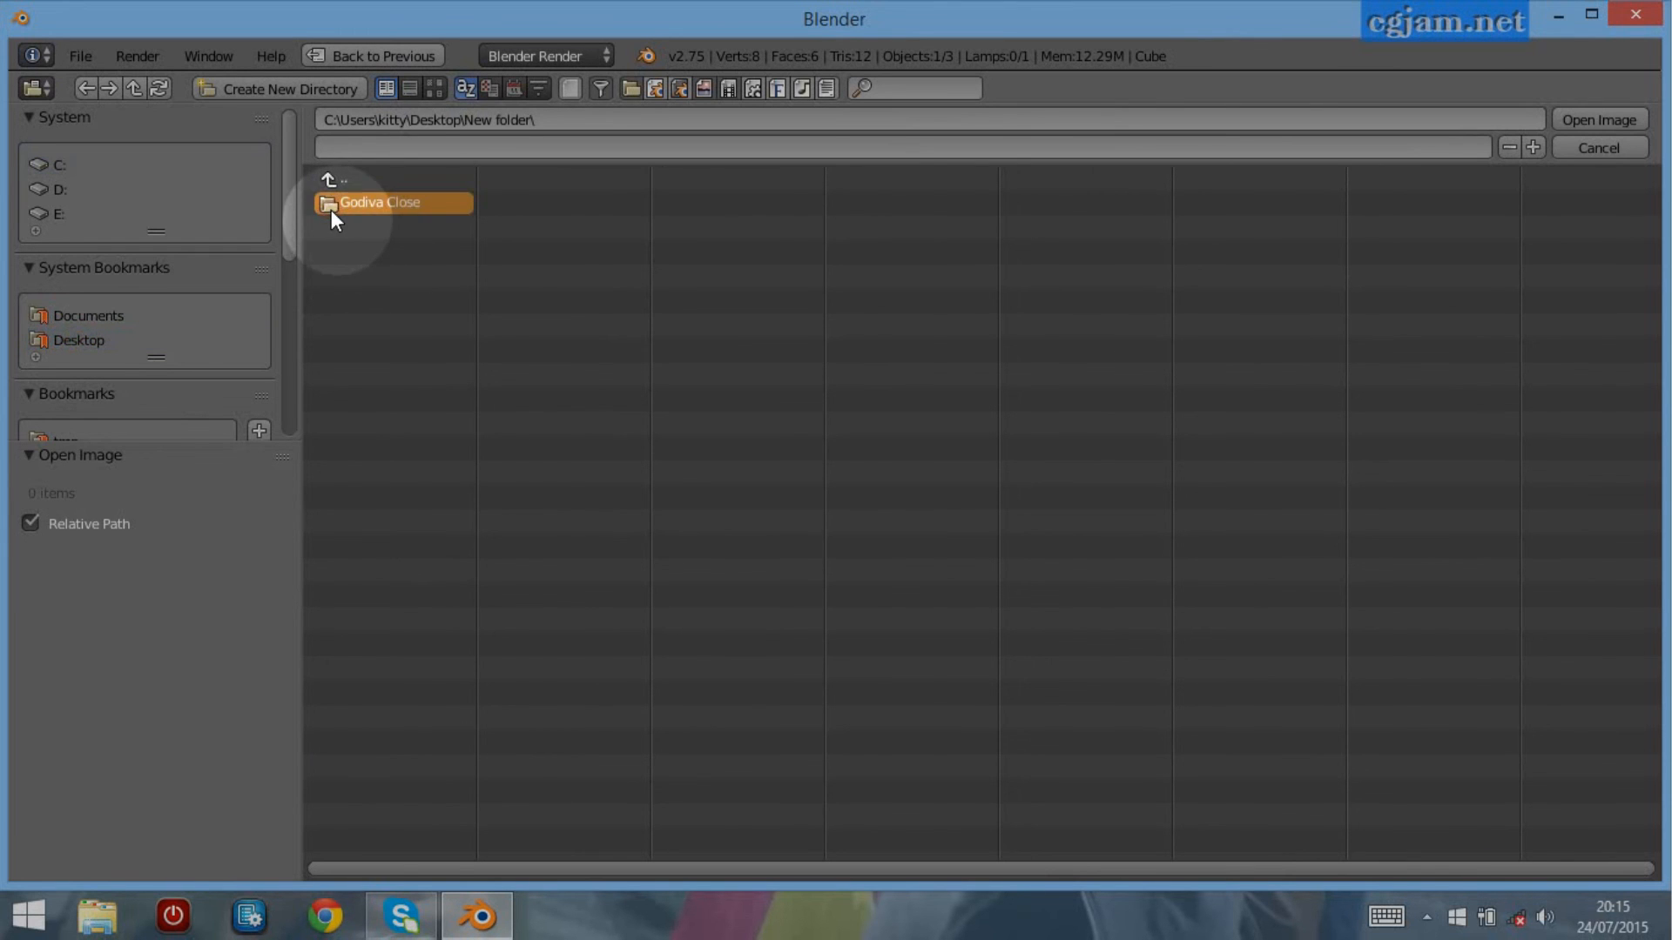
# Preview the green screen frames as thumbnails and return to the short file list
pyautogui.click(434, 88)
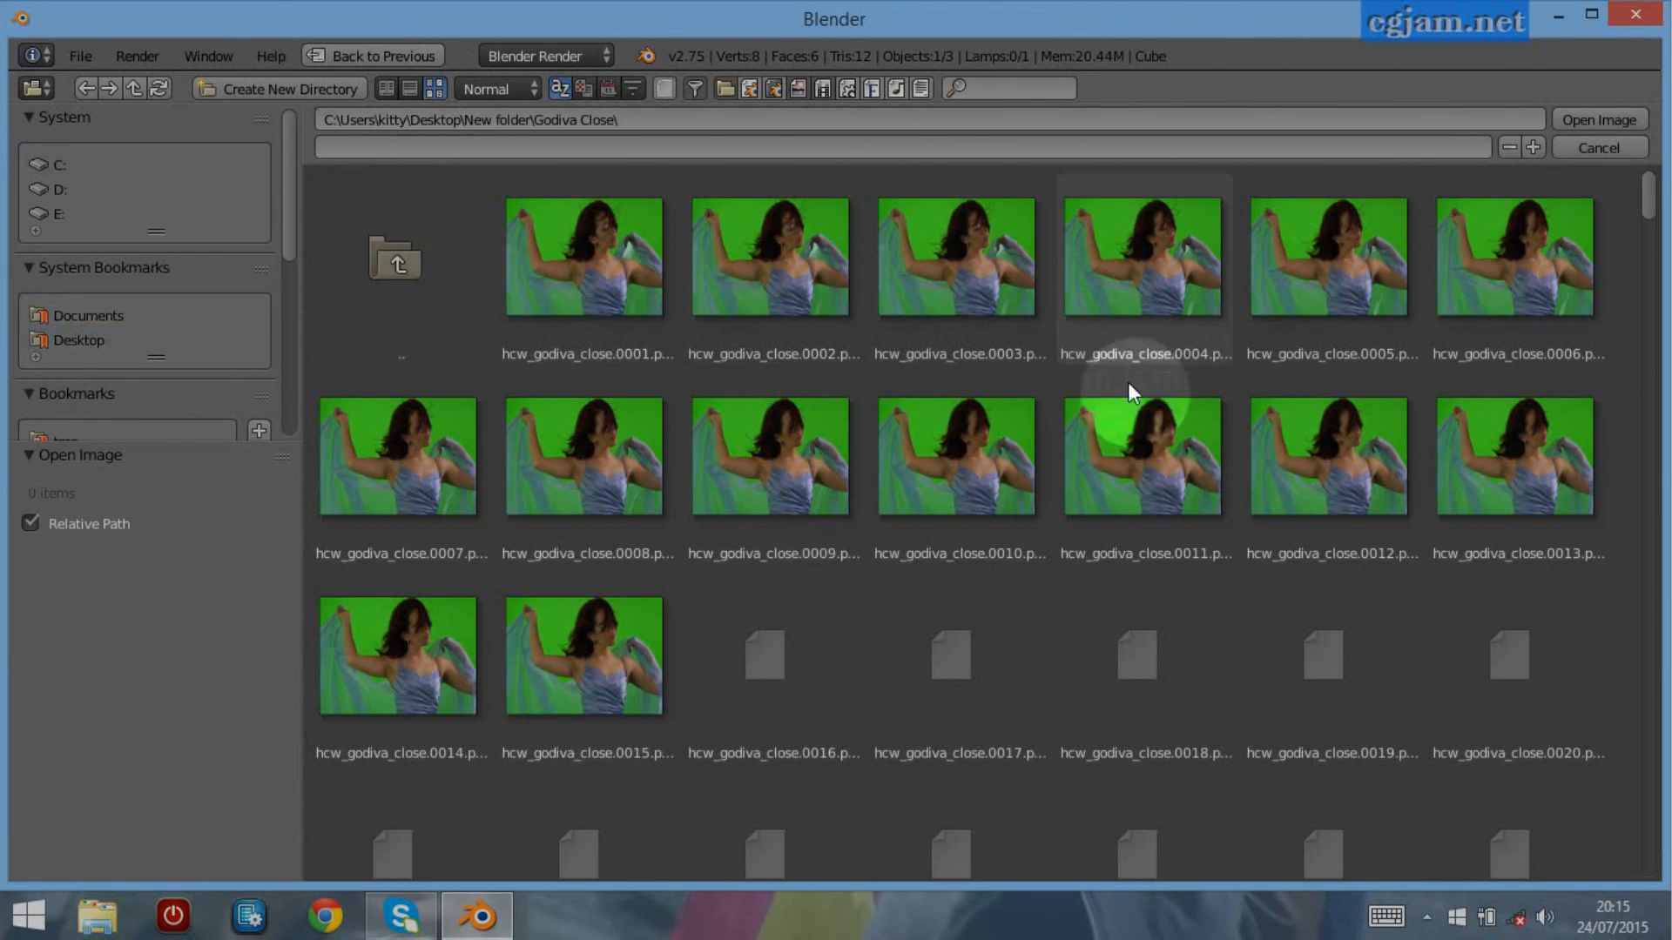
pyautogui.scroll(-3, 1132, 554)
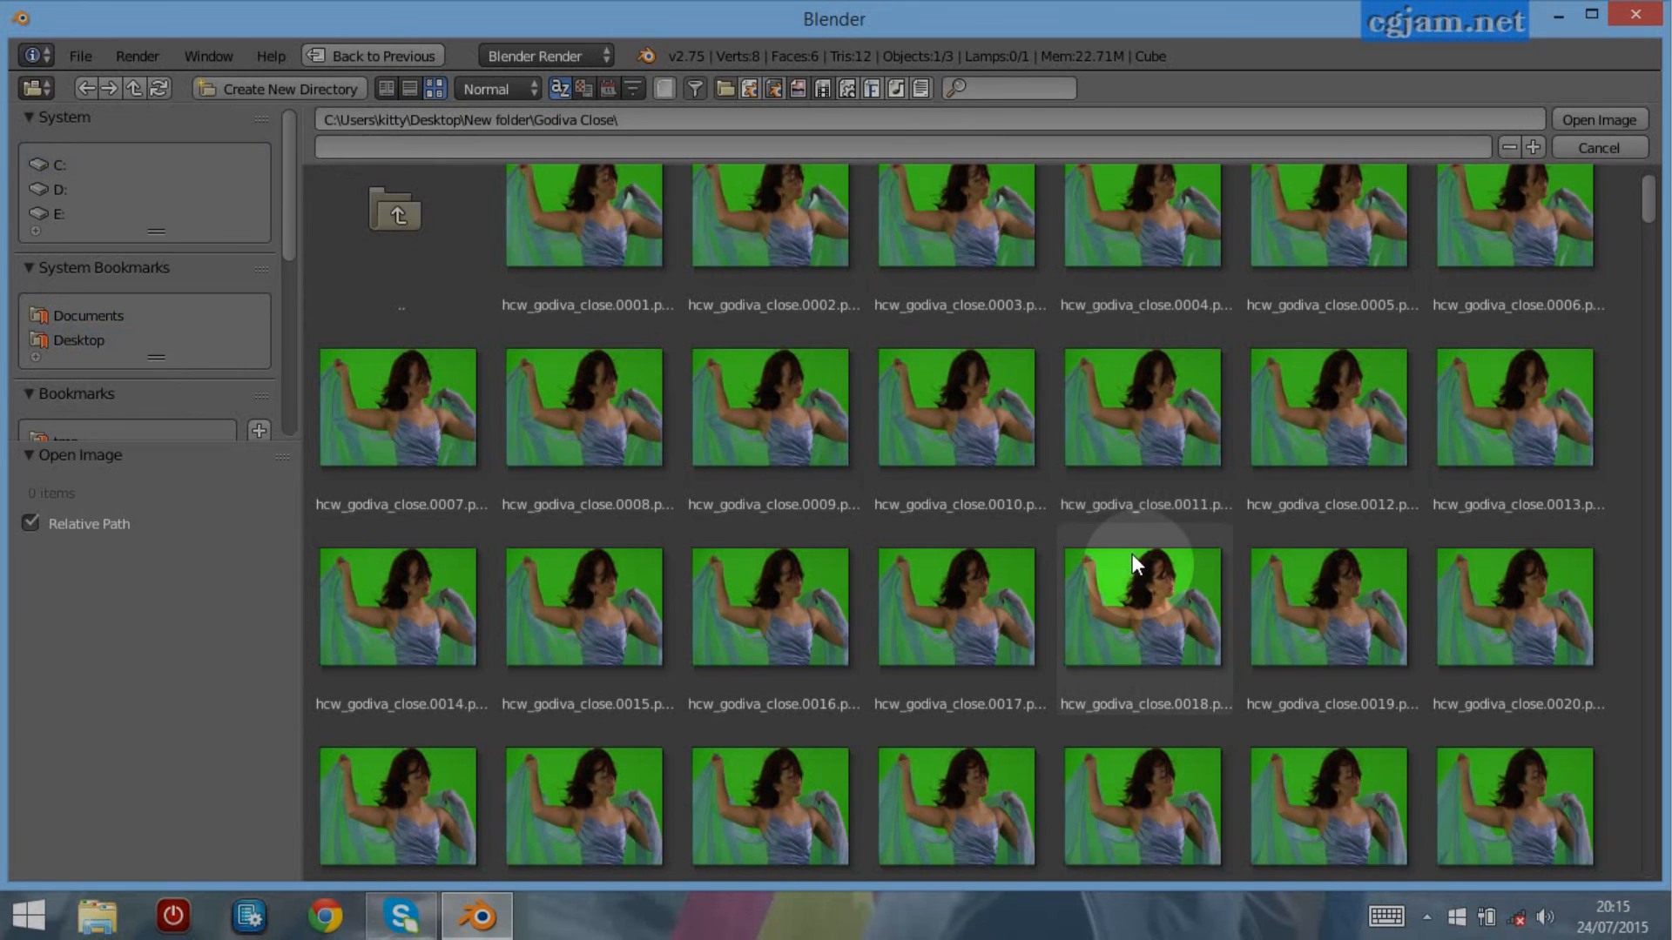
pyautogui.scroll(-1, 1132, 554)
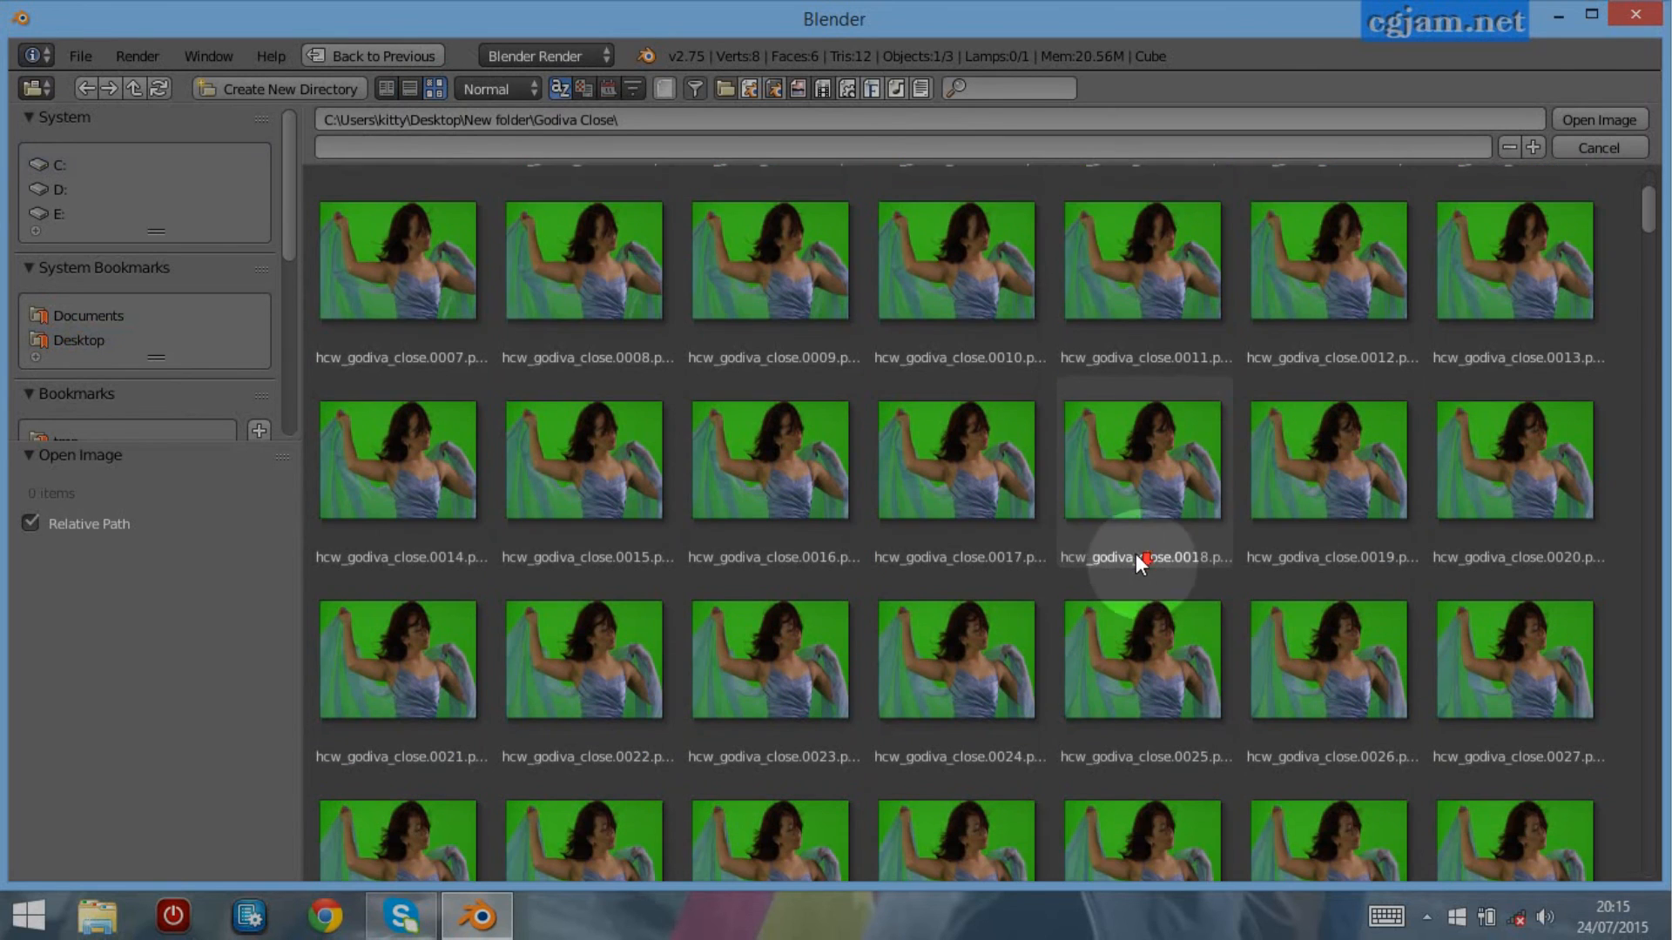
pyautogui.click(440, 82)
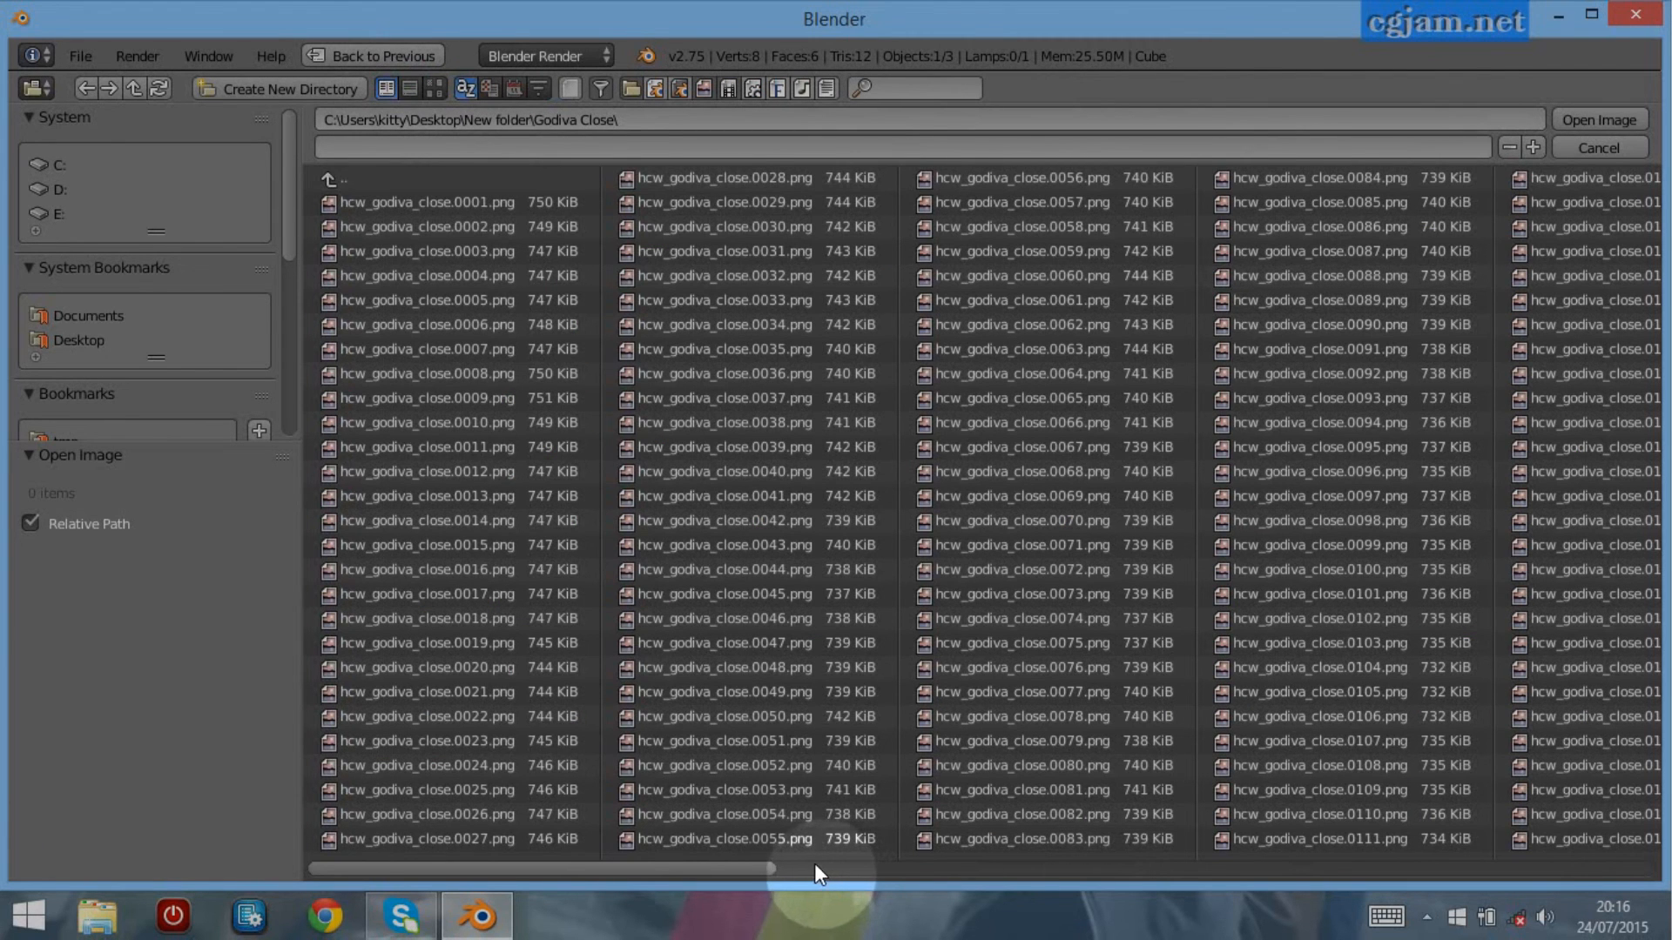
# Load hcw_godiva_close.0001.png into the Image node
pyautogui.moveTo(772, 868); pyautogui.dragTo(470, 868)
pyautogui.click(467, 203)
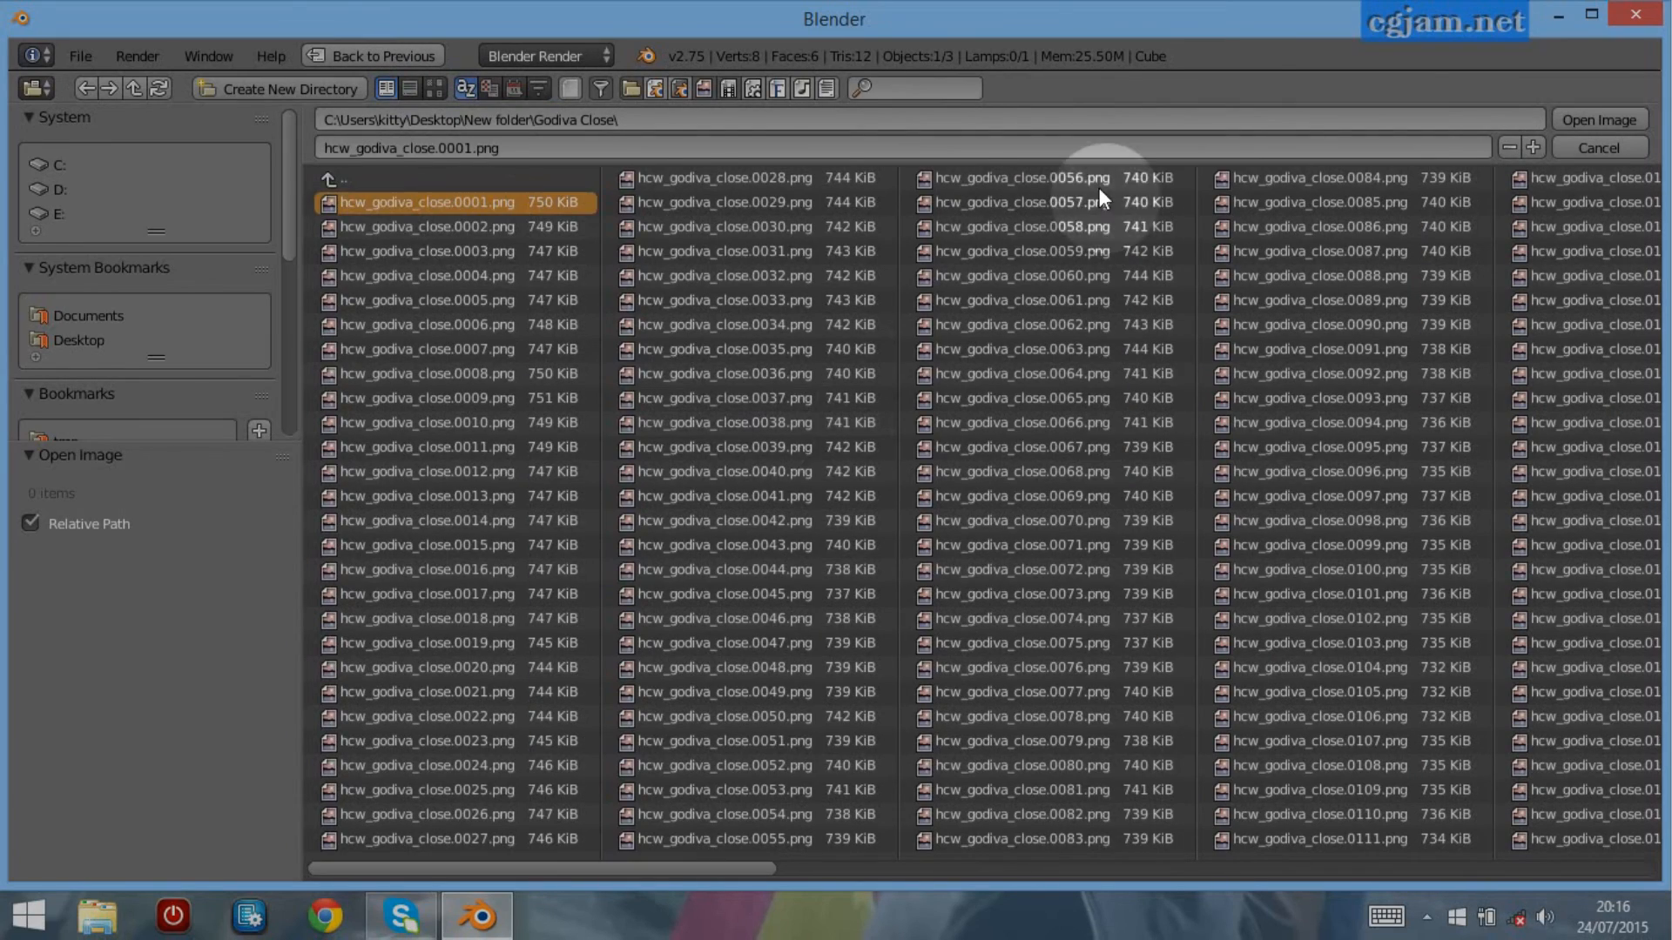
pyautogui.click(1606, 118)
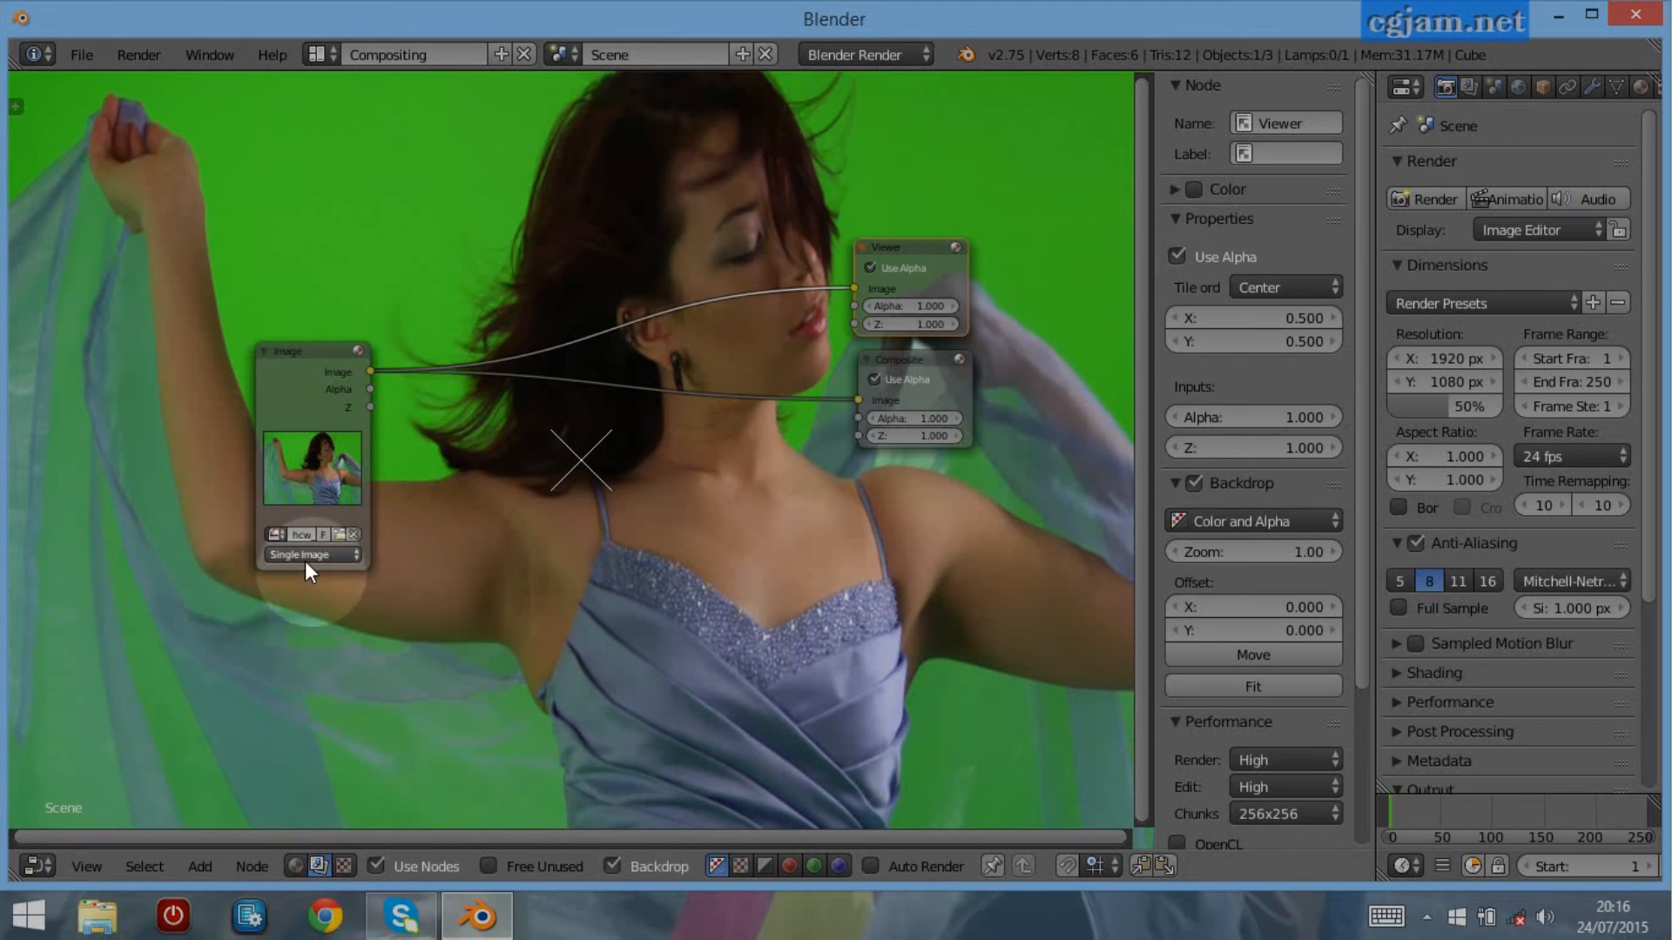
# Reposition the Image node slightly and set its source to Image Sequence
pyautogui.scroll(1, 306, 392)
pyautogui.click(257, 358)
pyautogui.scroll(1, 253, 348)
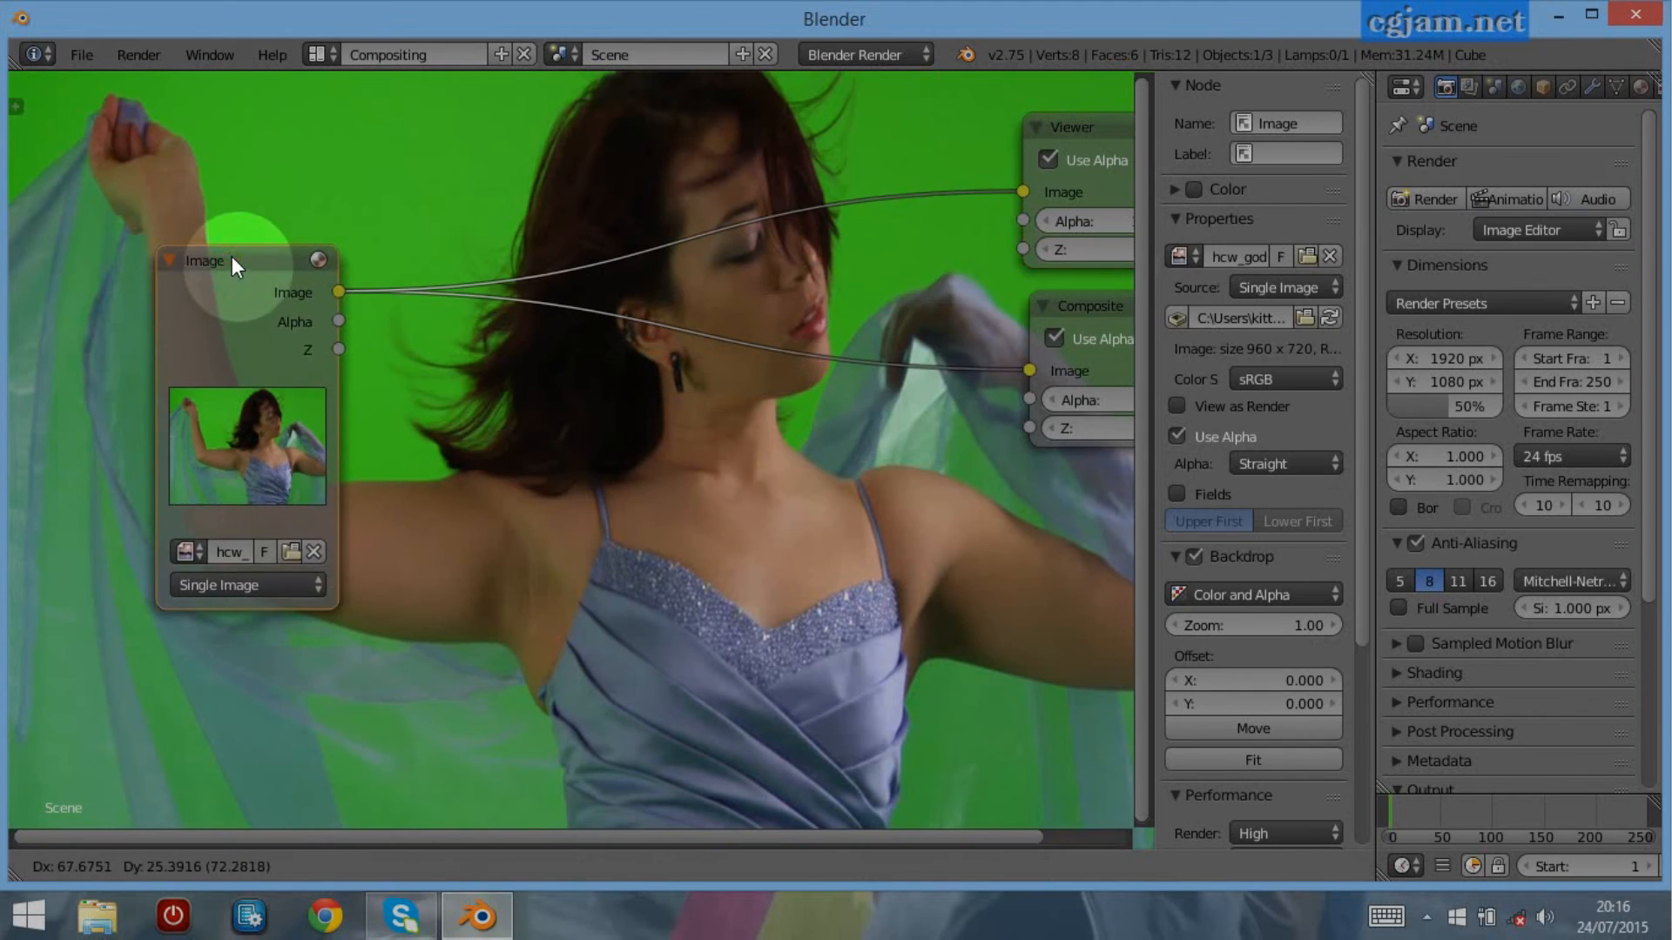
pyautogui.click(285, 581)
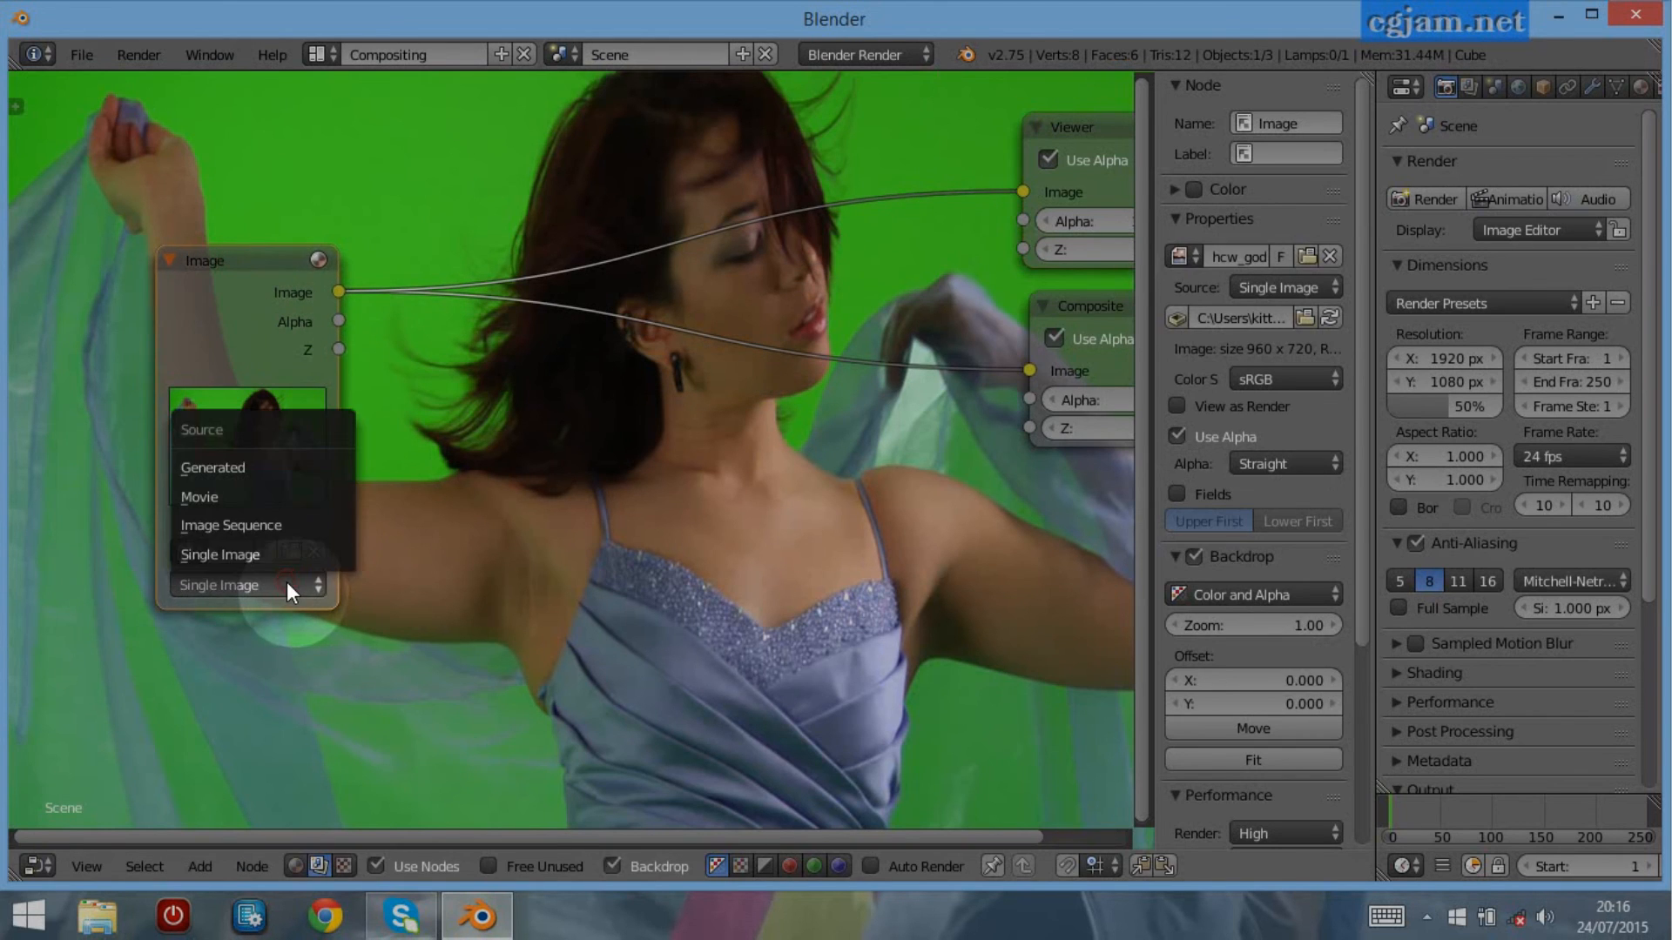
pyautogui.click(267, 526)
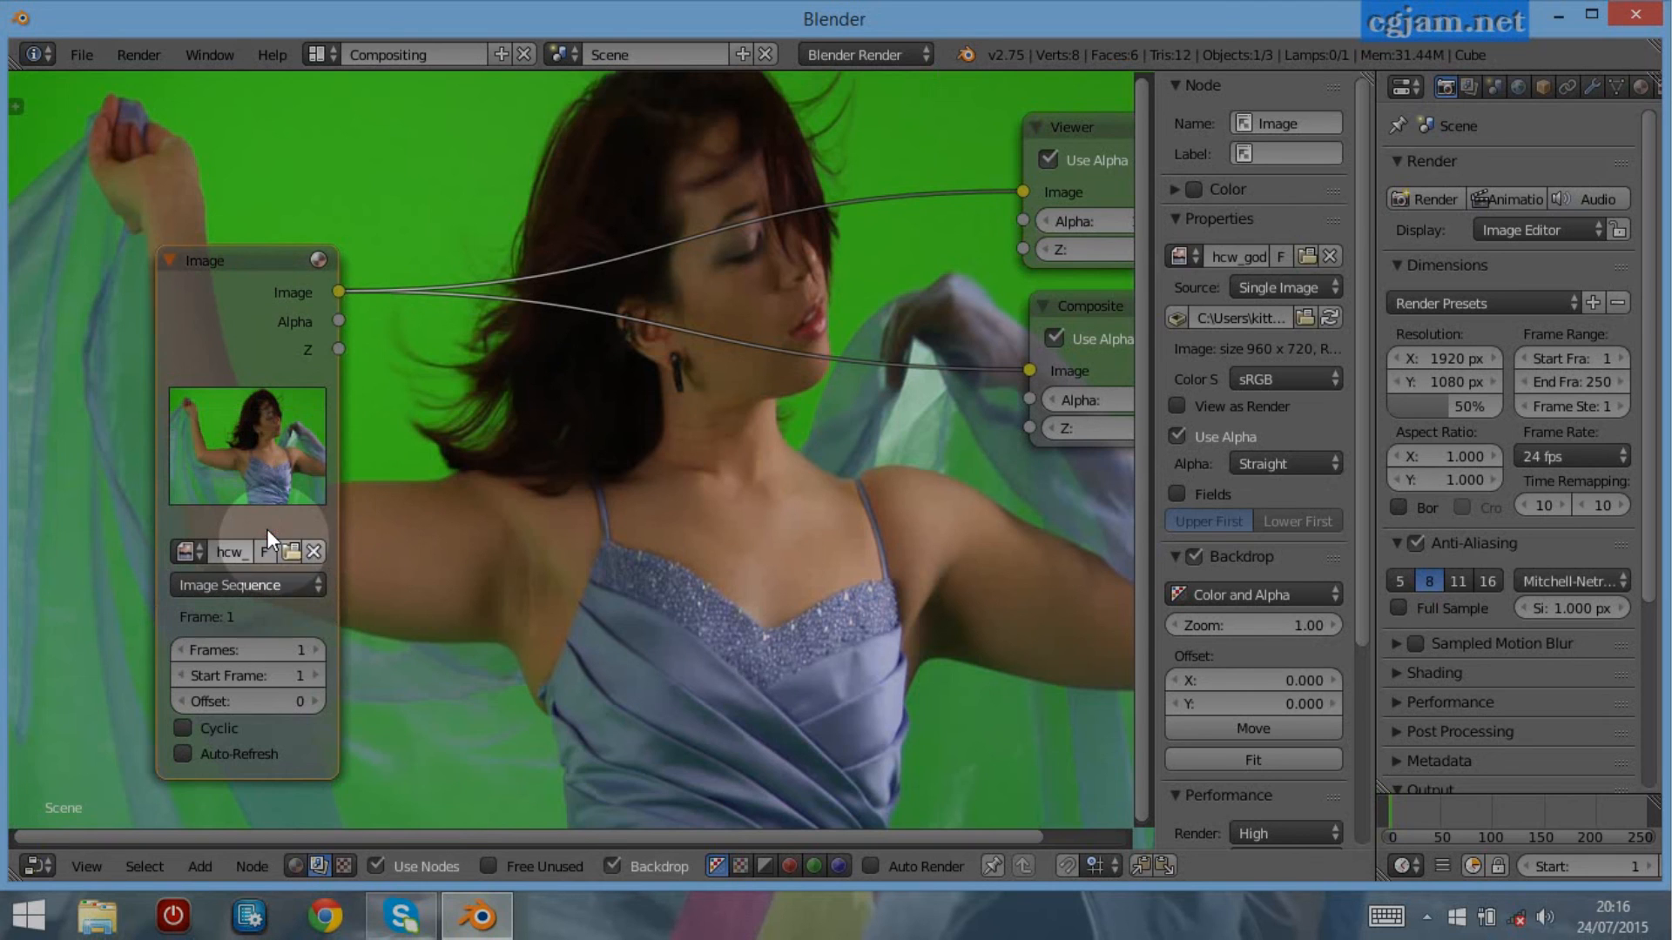
# Set the Image node's sequence length to 349 frames and move the timeline's current frame to 86
pyautogui.click(248, 650)
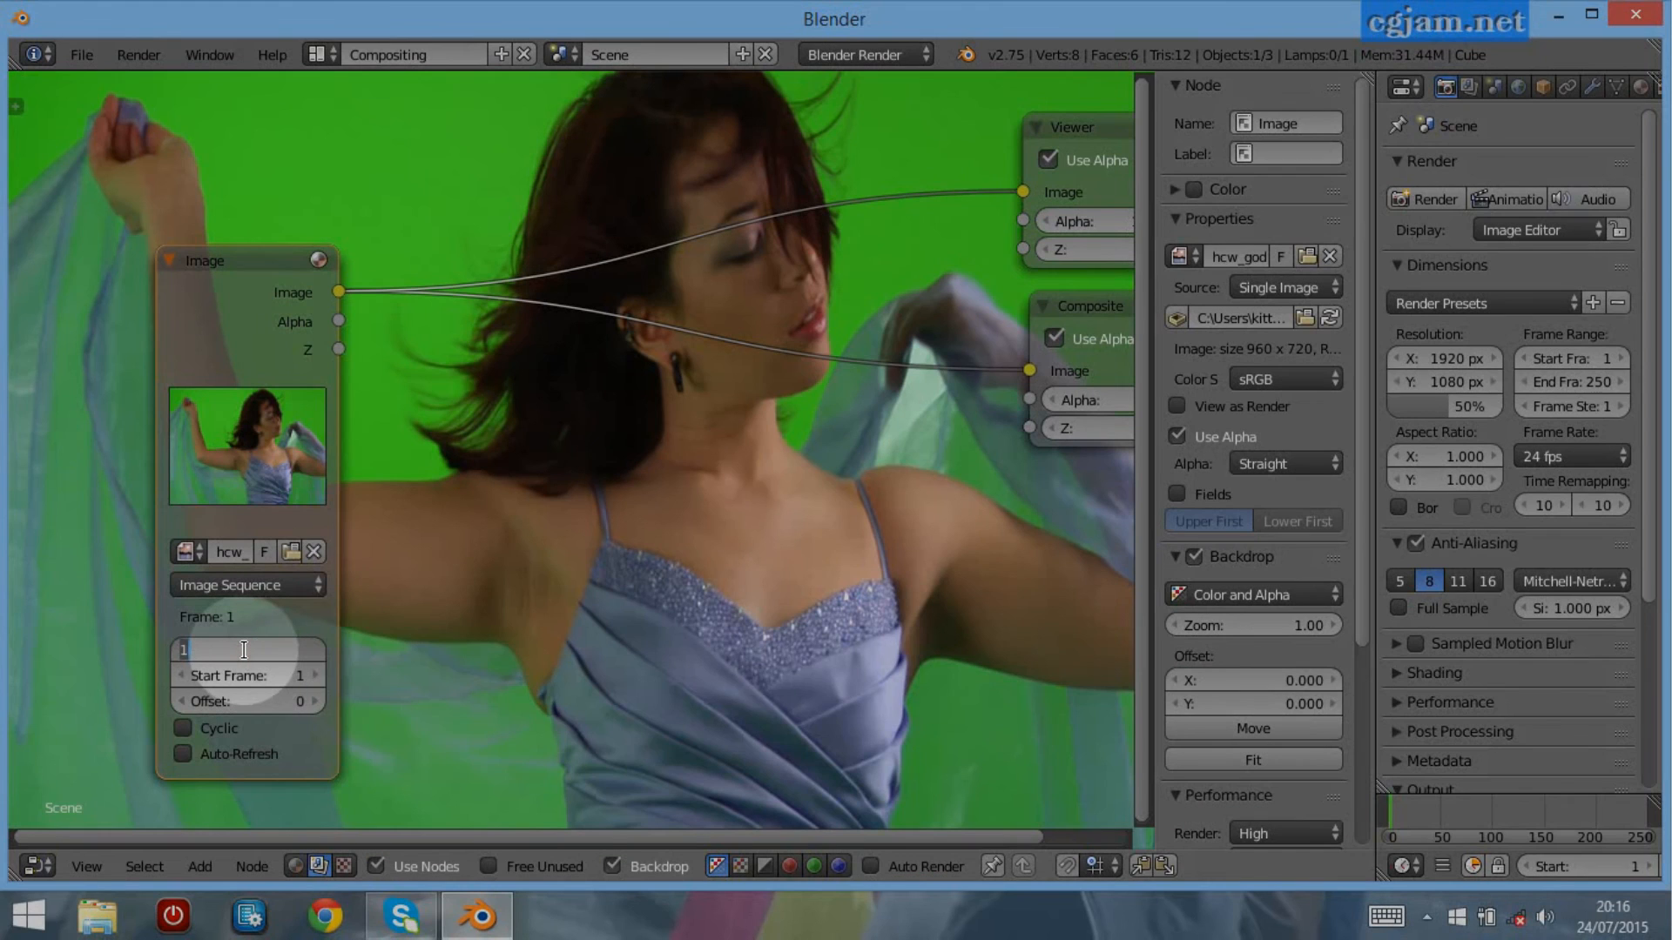
pyautogui.write('349')
pyautogui.press('Return')
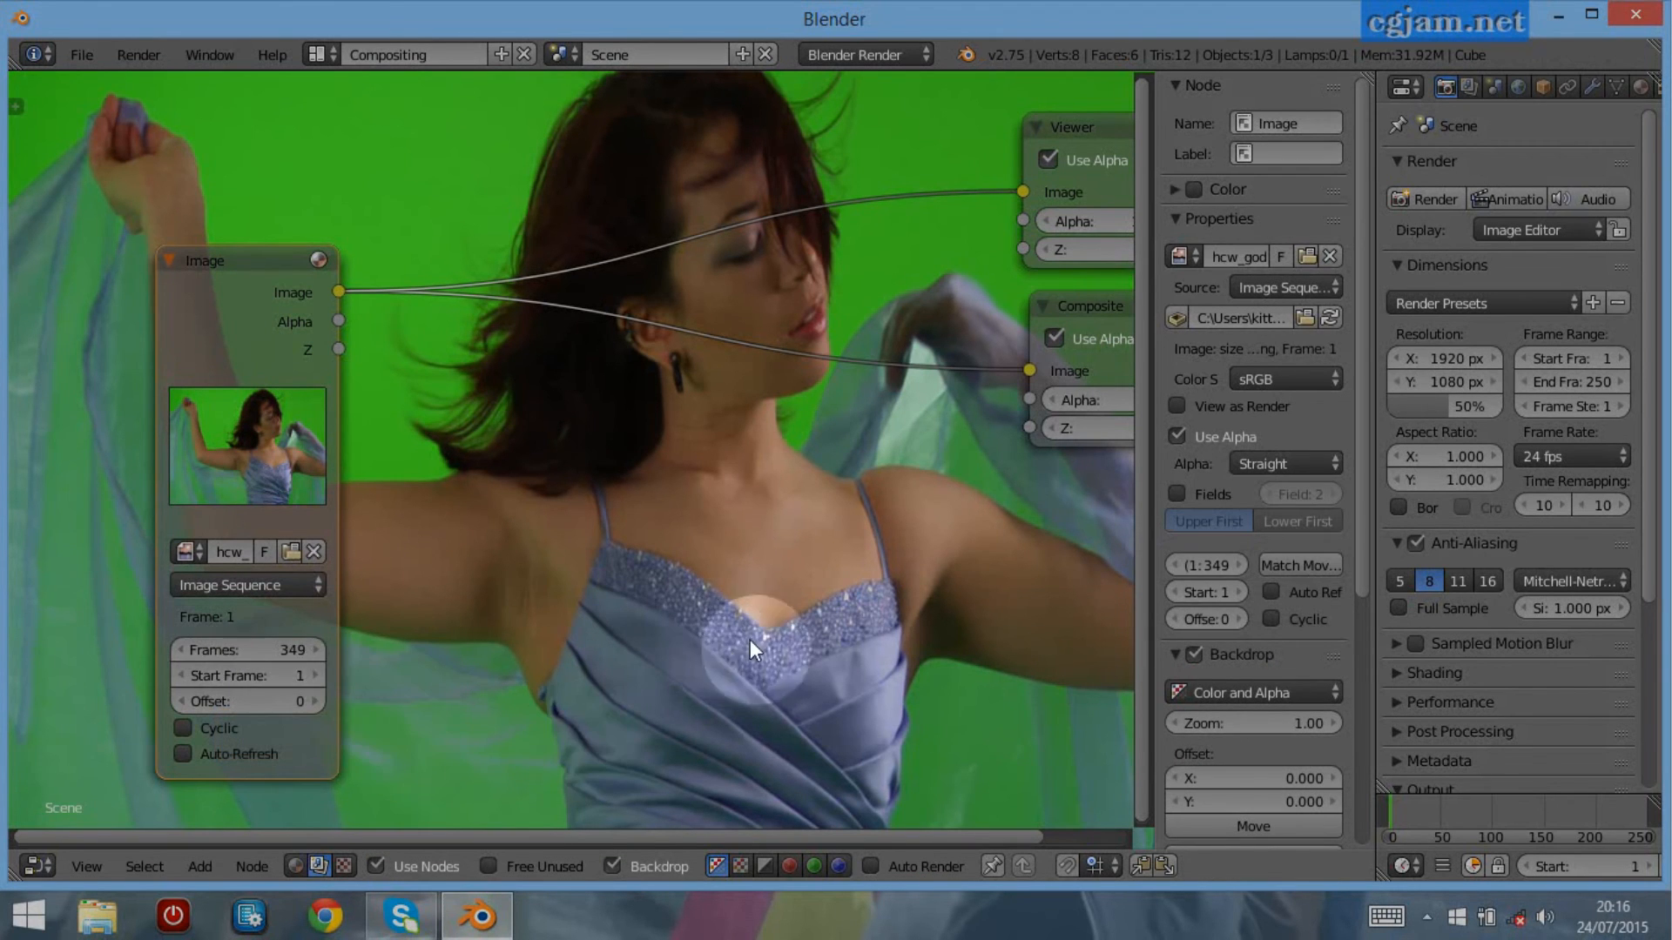
pyautogui.click(1428, 811)
pyautogui.moveTo(1447, 808)
pyautogui.mouseDown()
pyautogui.moveTo(1549, 814)
pyautogui.moveTo(1478, 815)
pyautogui.mouseUp()
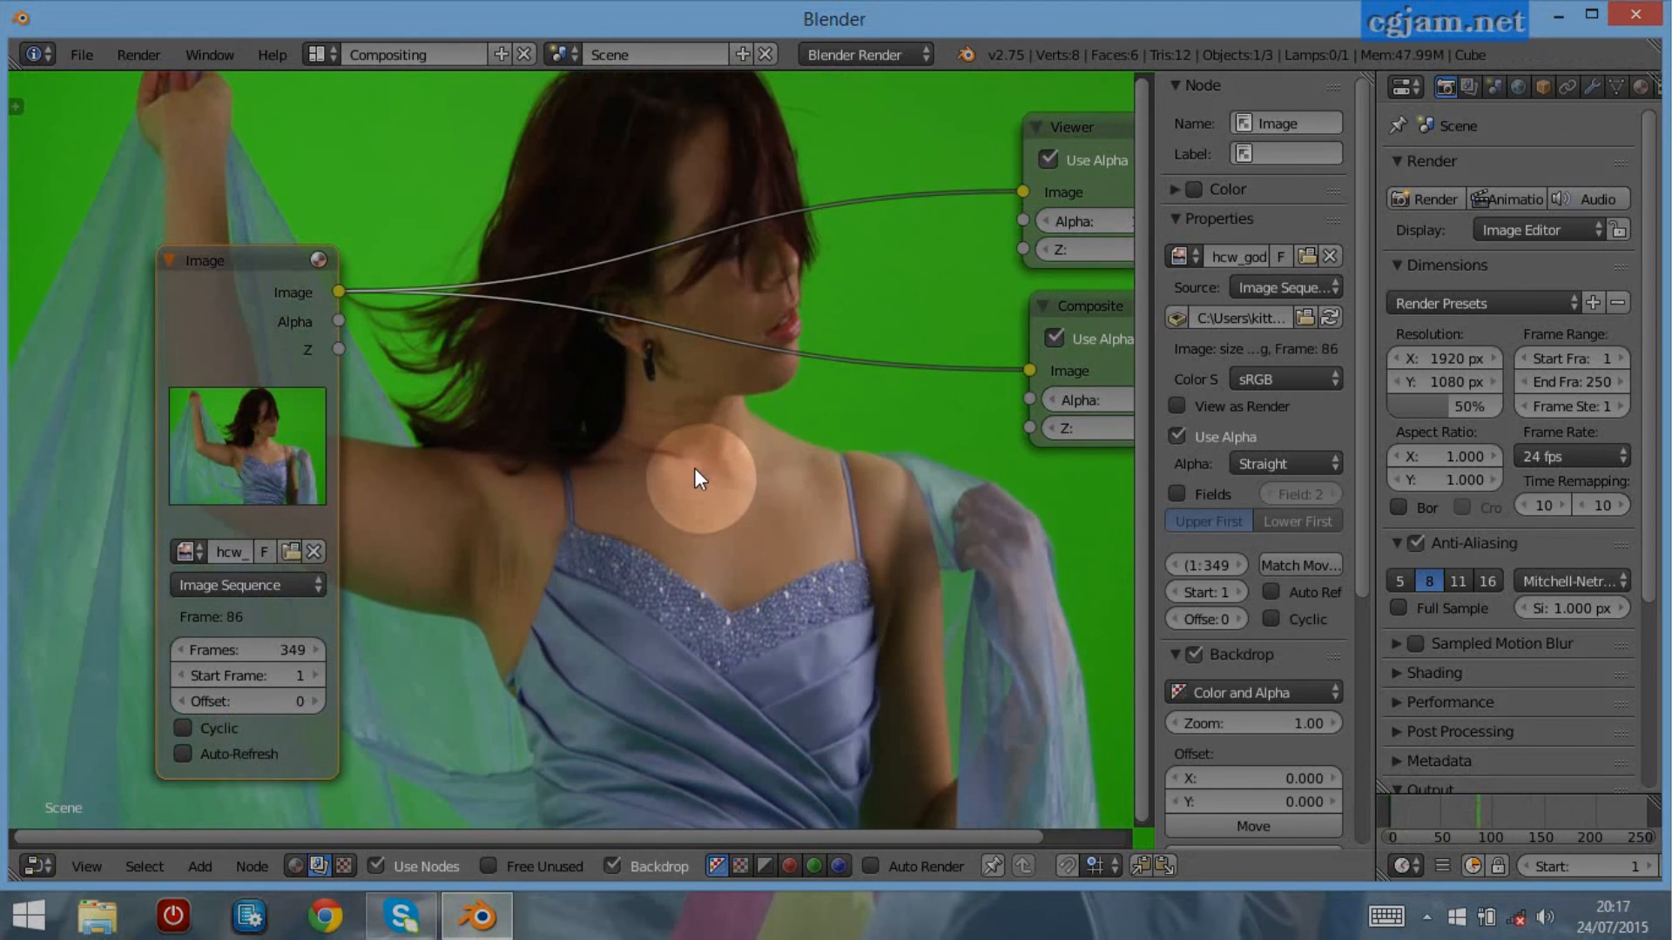
# Insert a Scale node between Image and Composite, set it to Render Size, and link its output to the Viewer
pyautogui.scroll(-1, 693, 468)
pyautogui.press('v')
pyautogui.press('v')
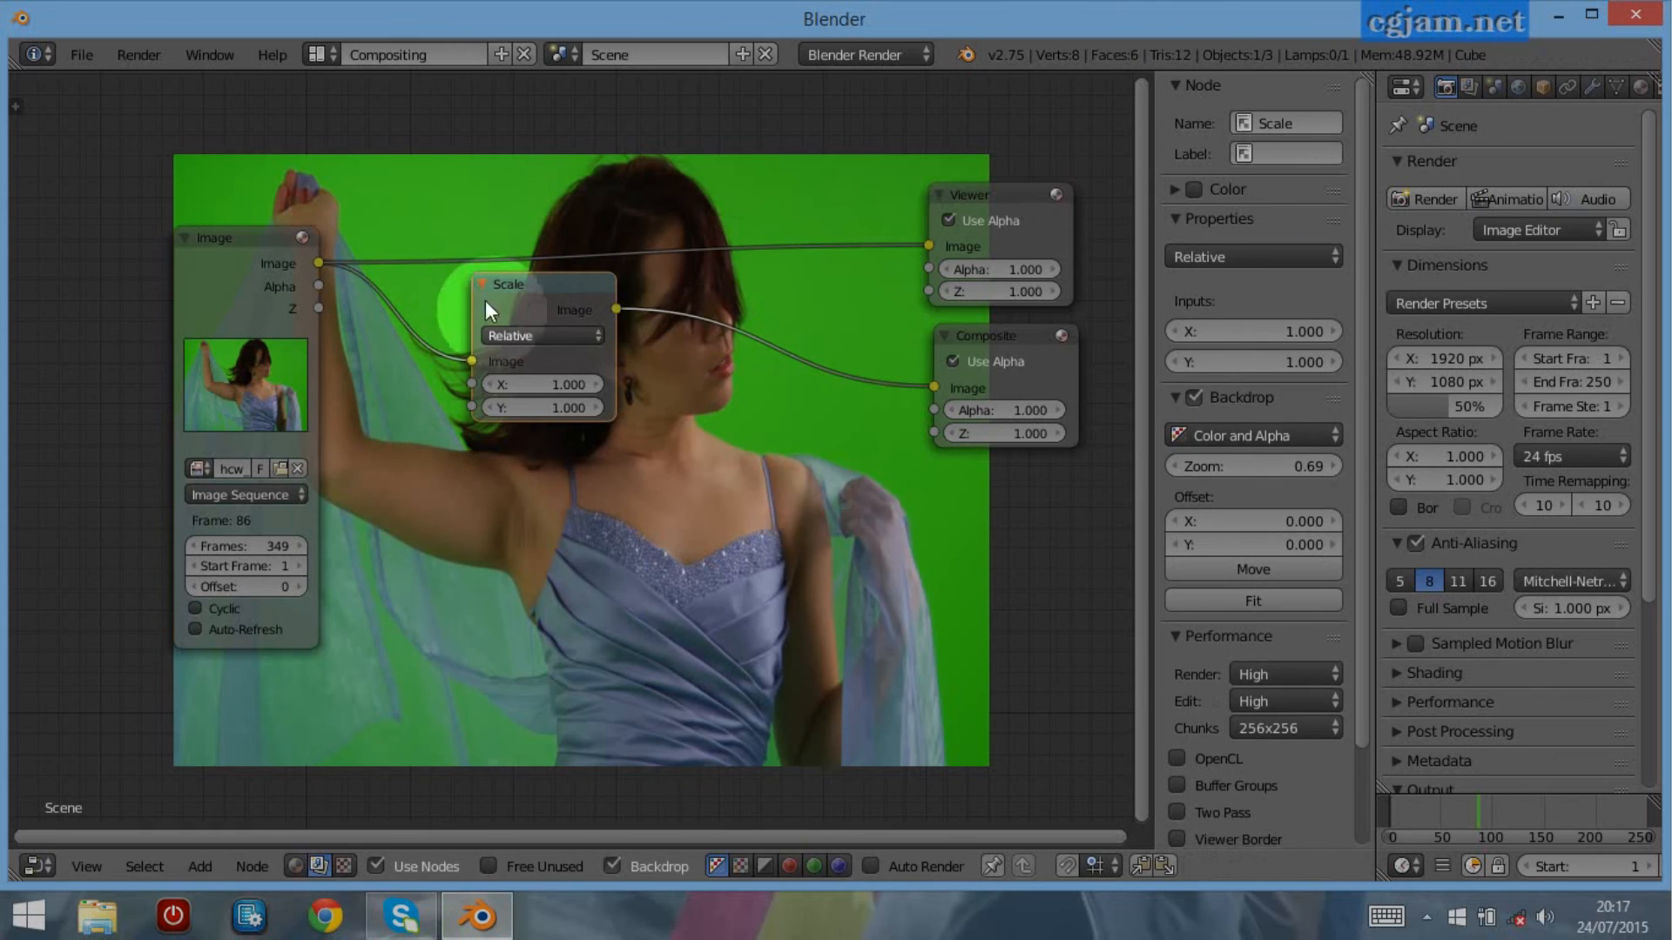
pyautogui.click(539, 336)
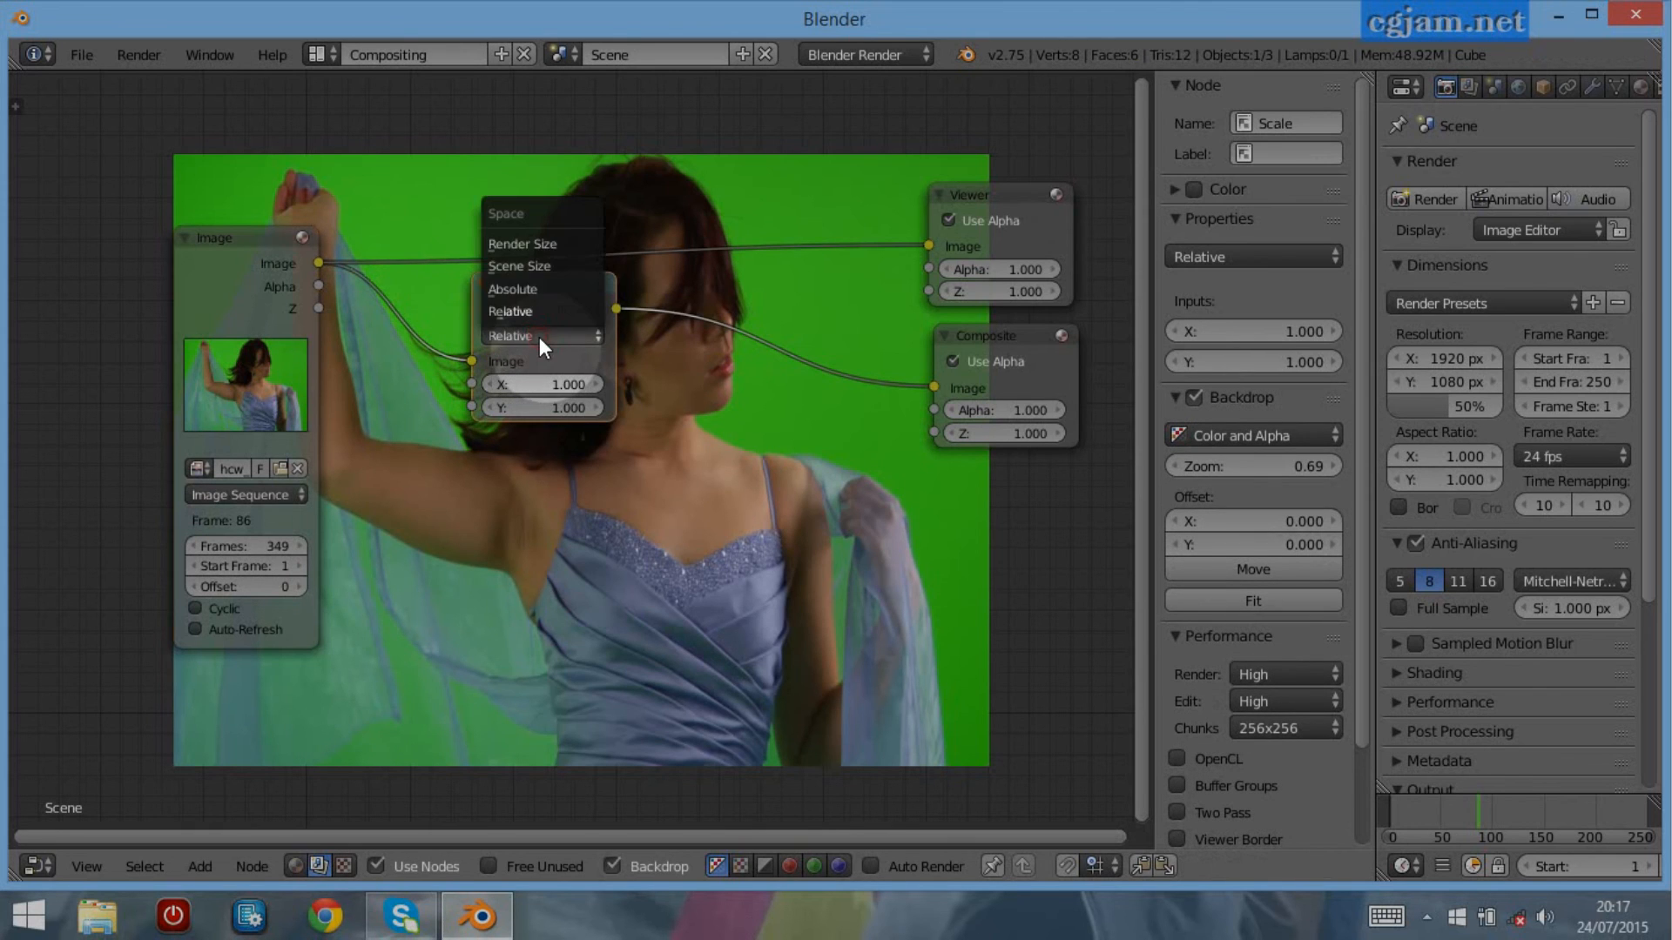
pyautogui.click(522, 245)
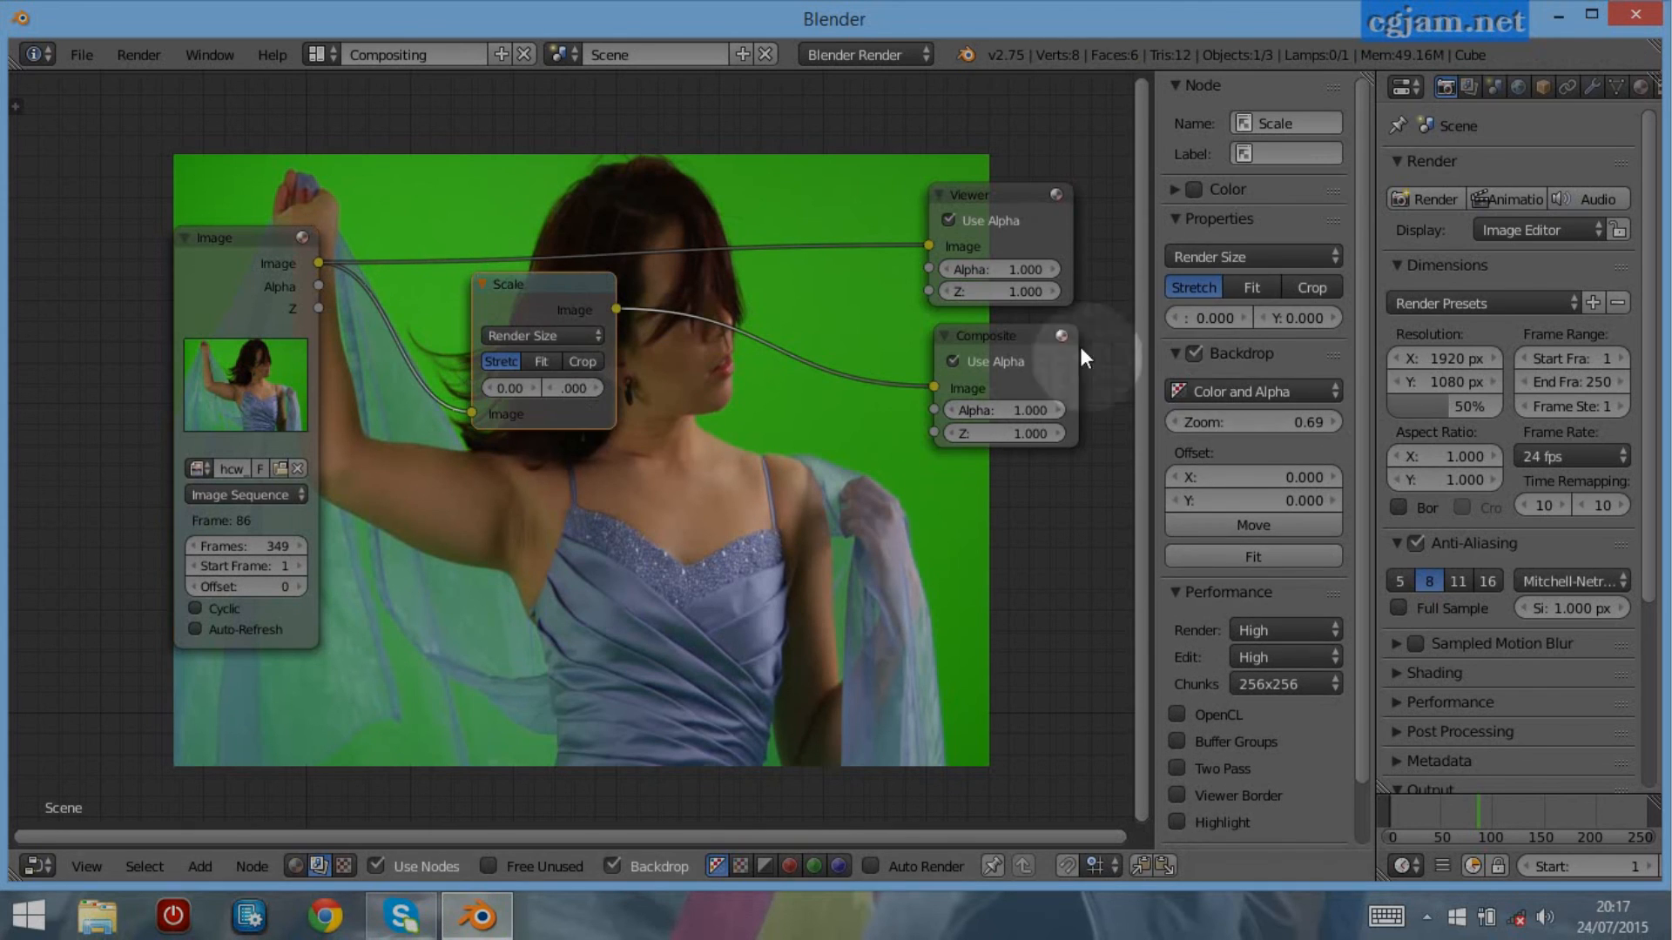
pyautogui.keyDown('ctrl'); pyautogui.keyDown('shift'); pyautogui.click(552, 291); pyautogui.keyUp('shift'); pyautogui.keyUp('ctrl')
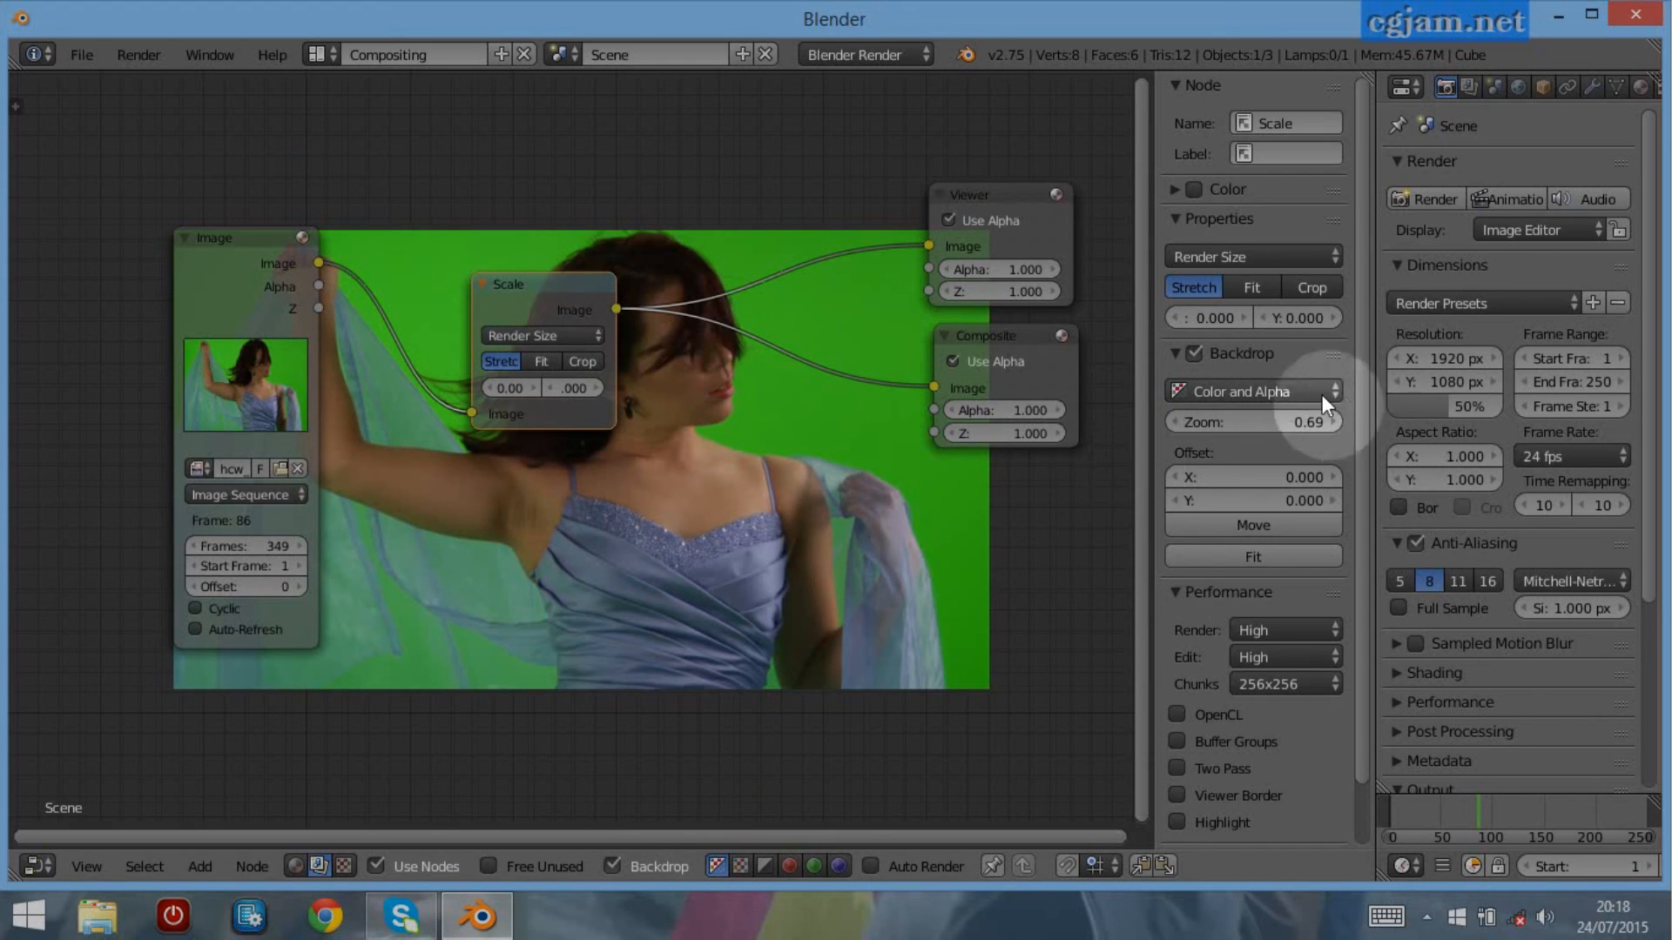
# Set the render resolution percentage to 100% and spread the Image, Scale, Viewer and Composite nodes further apart
pyautogui.moveTo(1446, 405); pyautogui.dragTo(1503, 406)
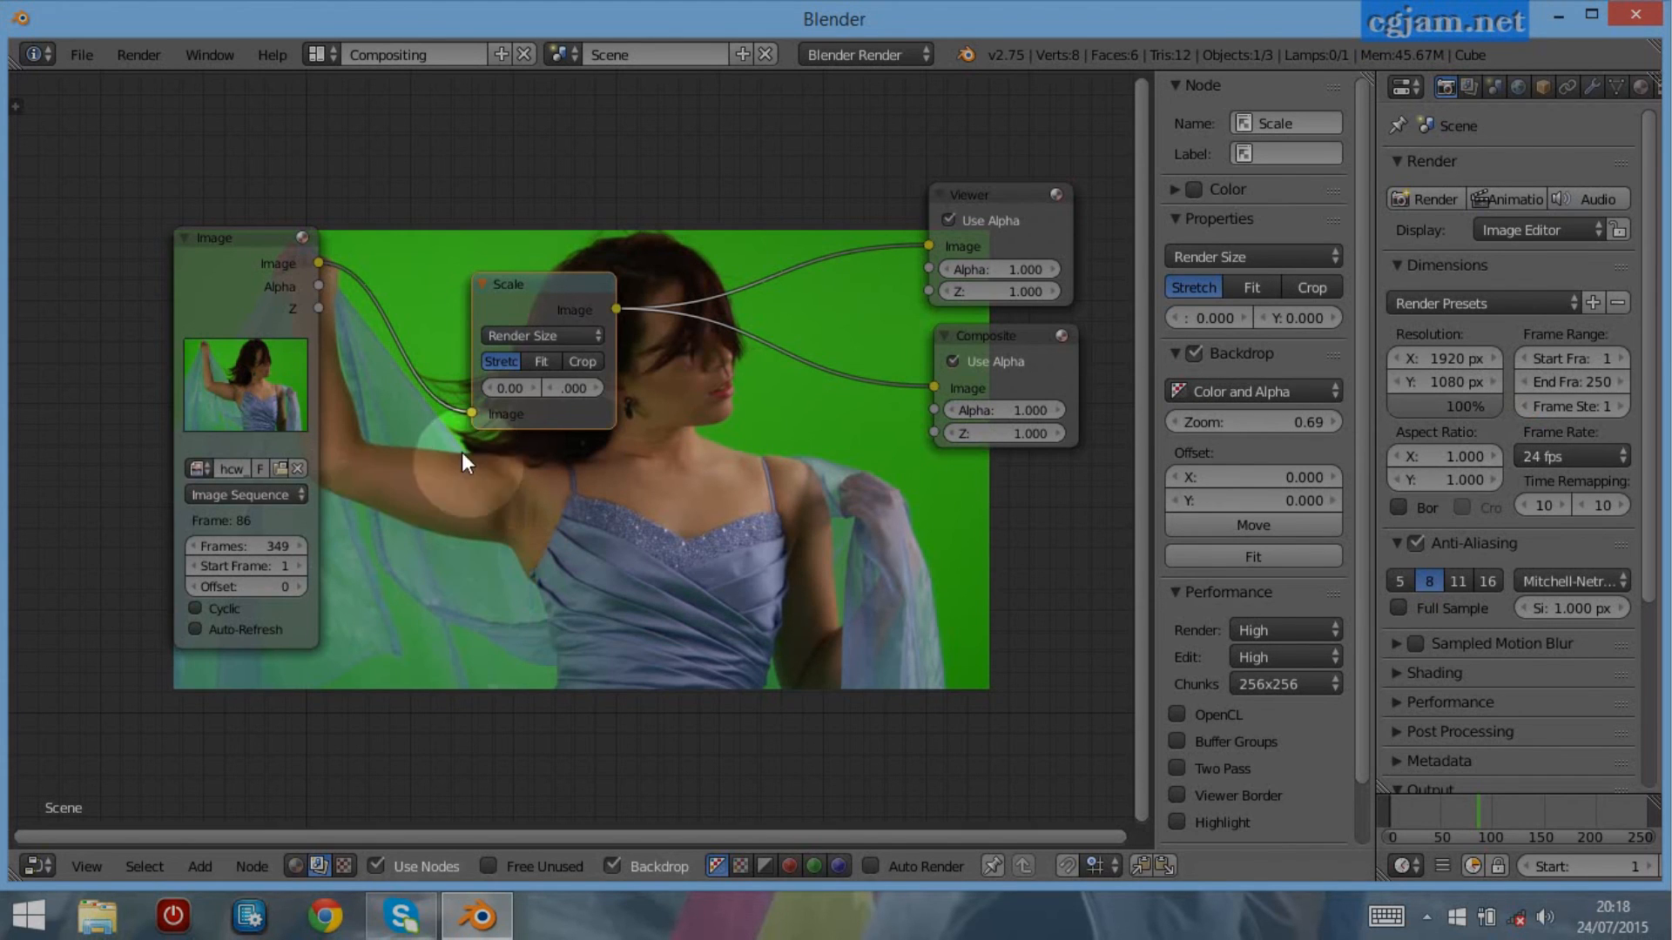
pyautogui.moveTo(530, 293); pyautogui.dragTo(540, 236)
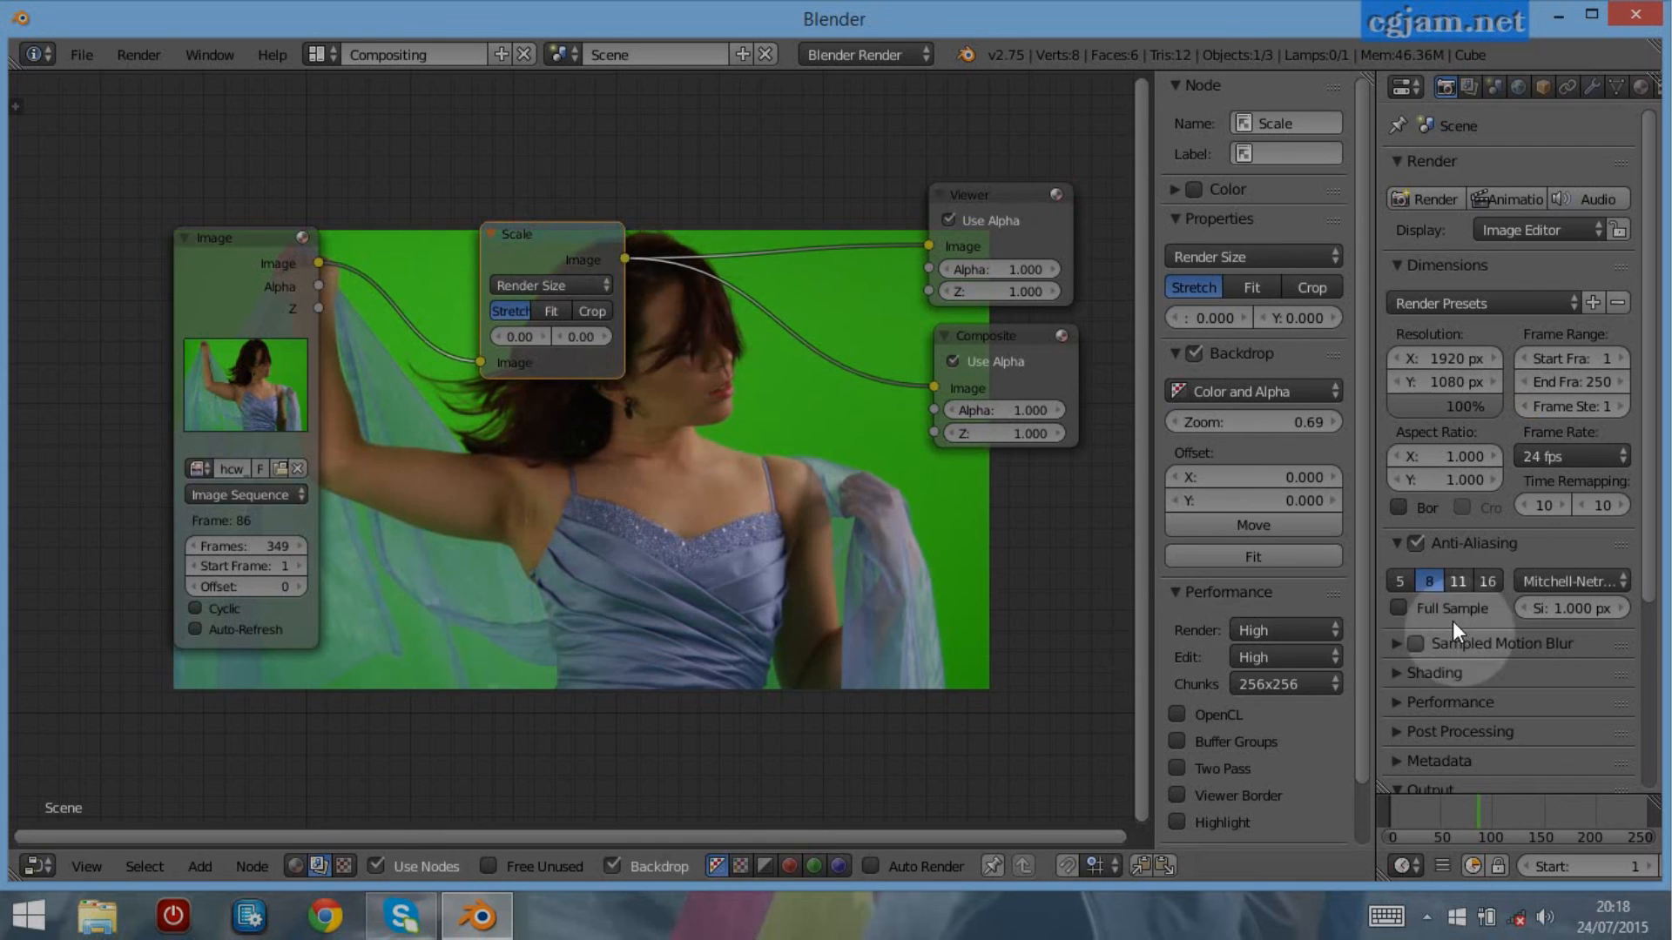
pyautogui.scroll(-6, 1512, 615)
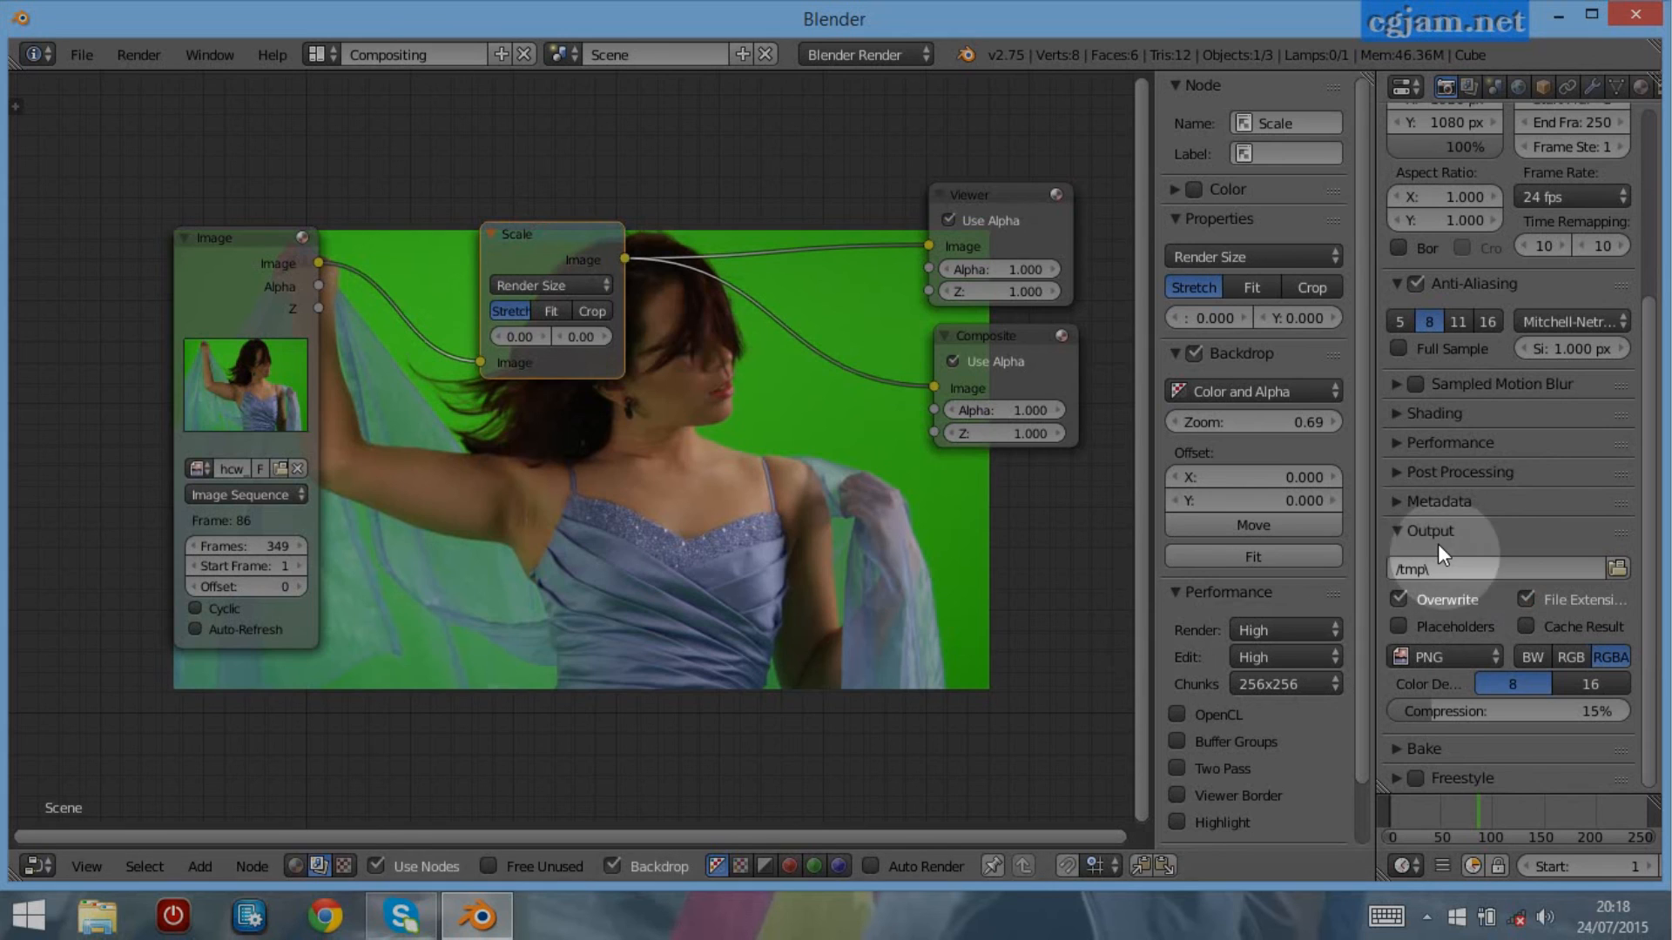
pyautogui.scroll(6, 1438, 543)
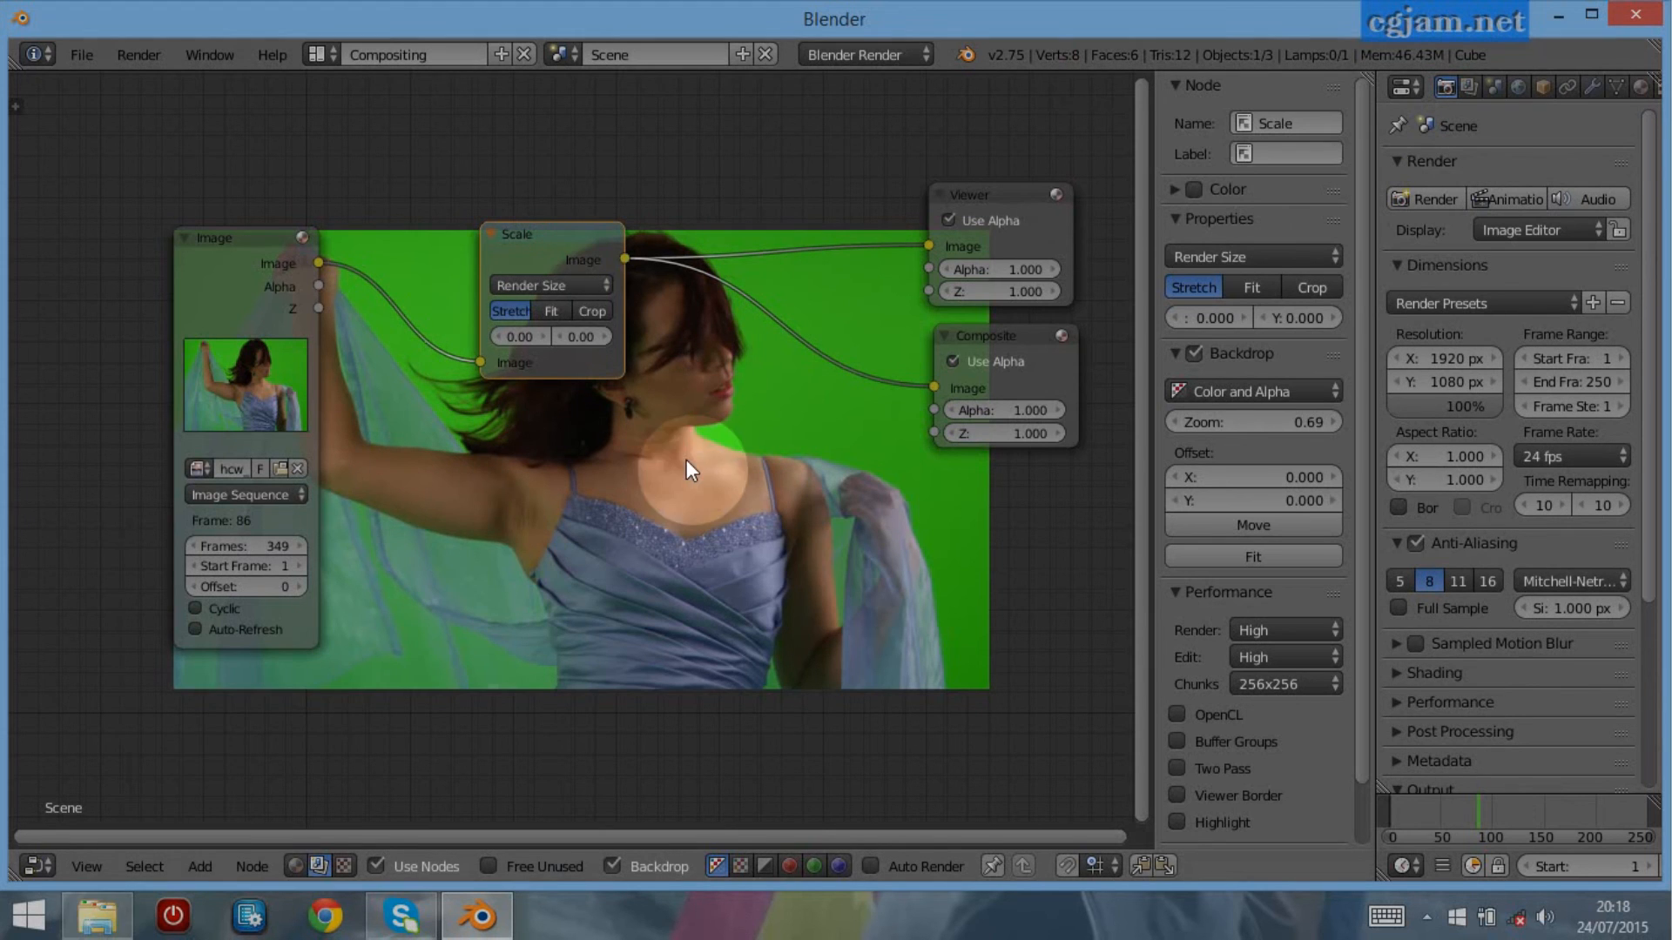
pyautogui.moveTo(565, 251); pyautogui.dragTo(444, 263)
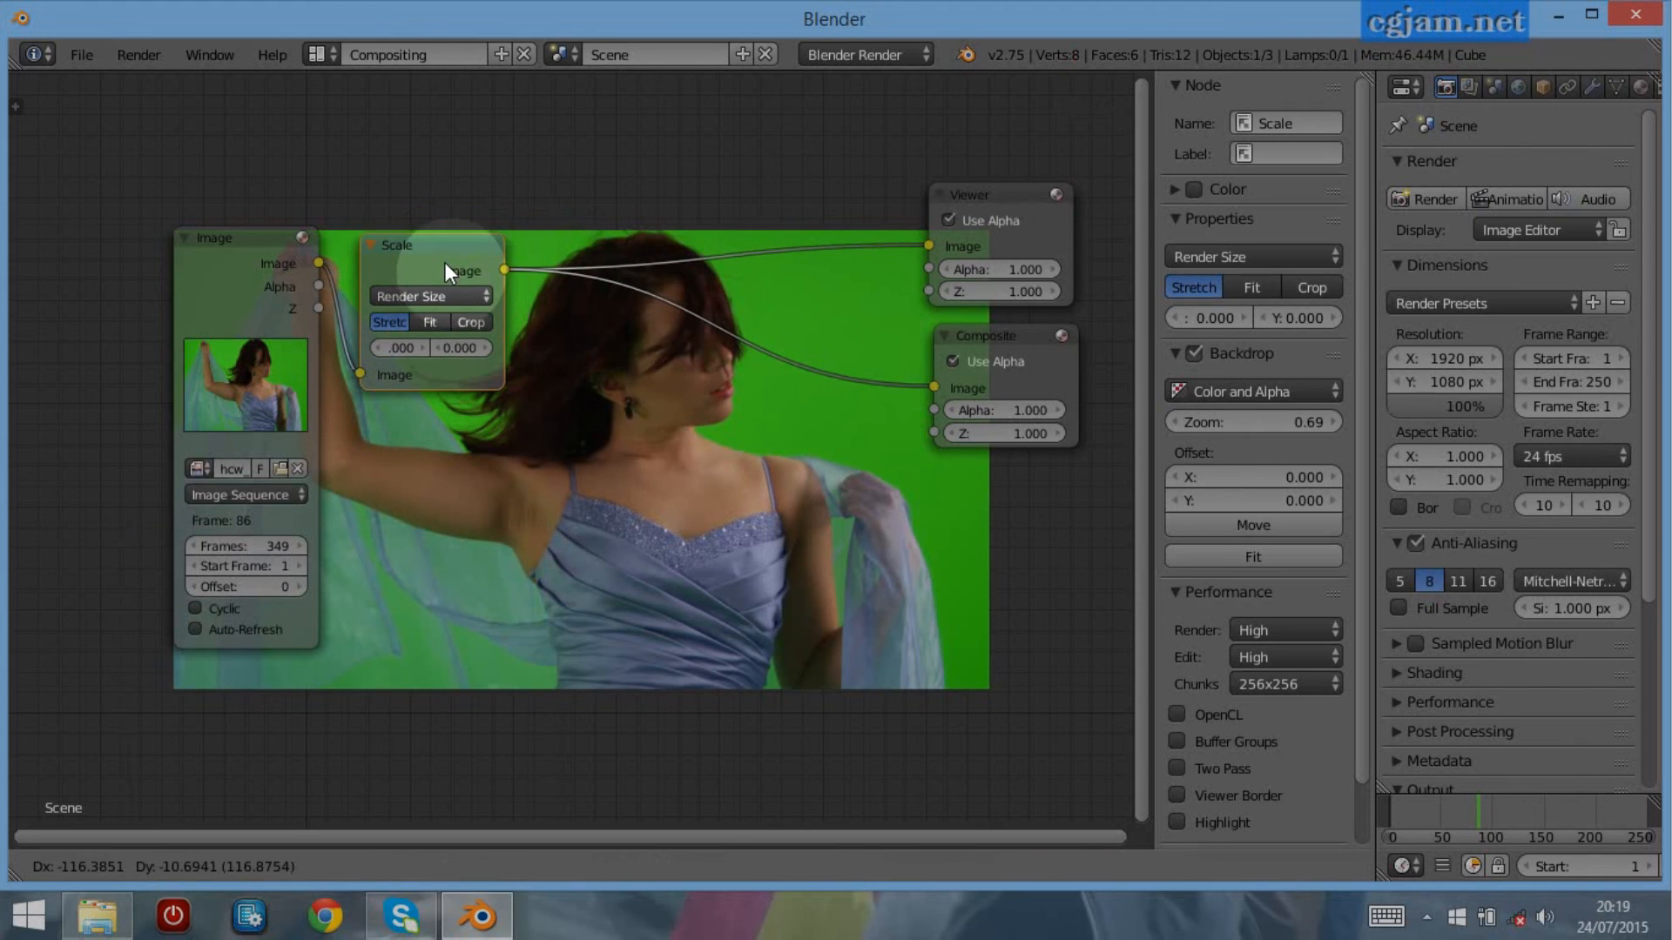
pyautogui.moveTo(233, 243); pyautogui.dragTo(171, 228)
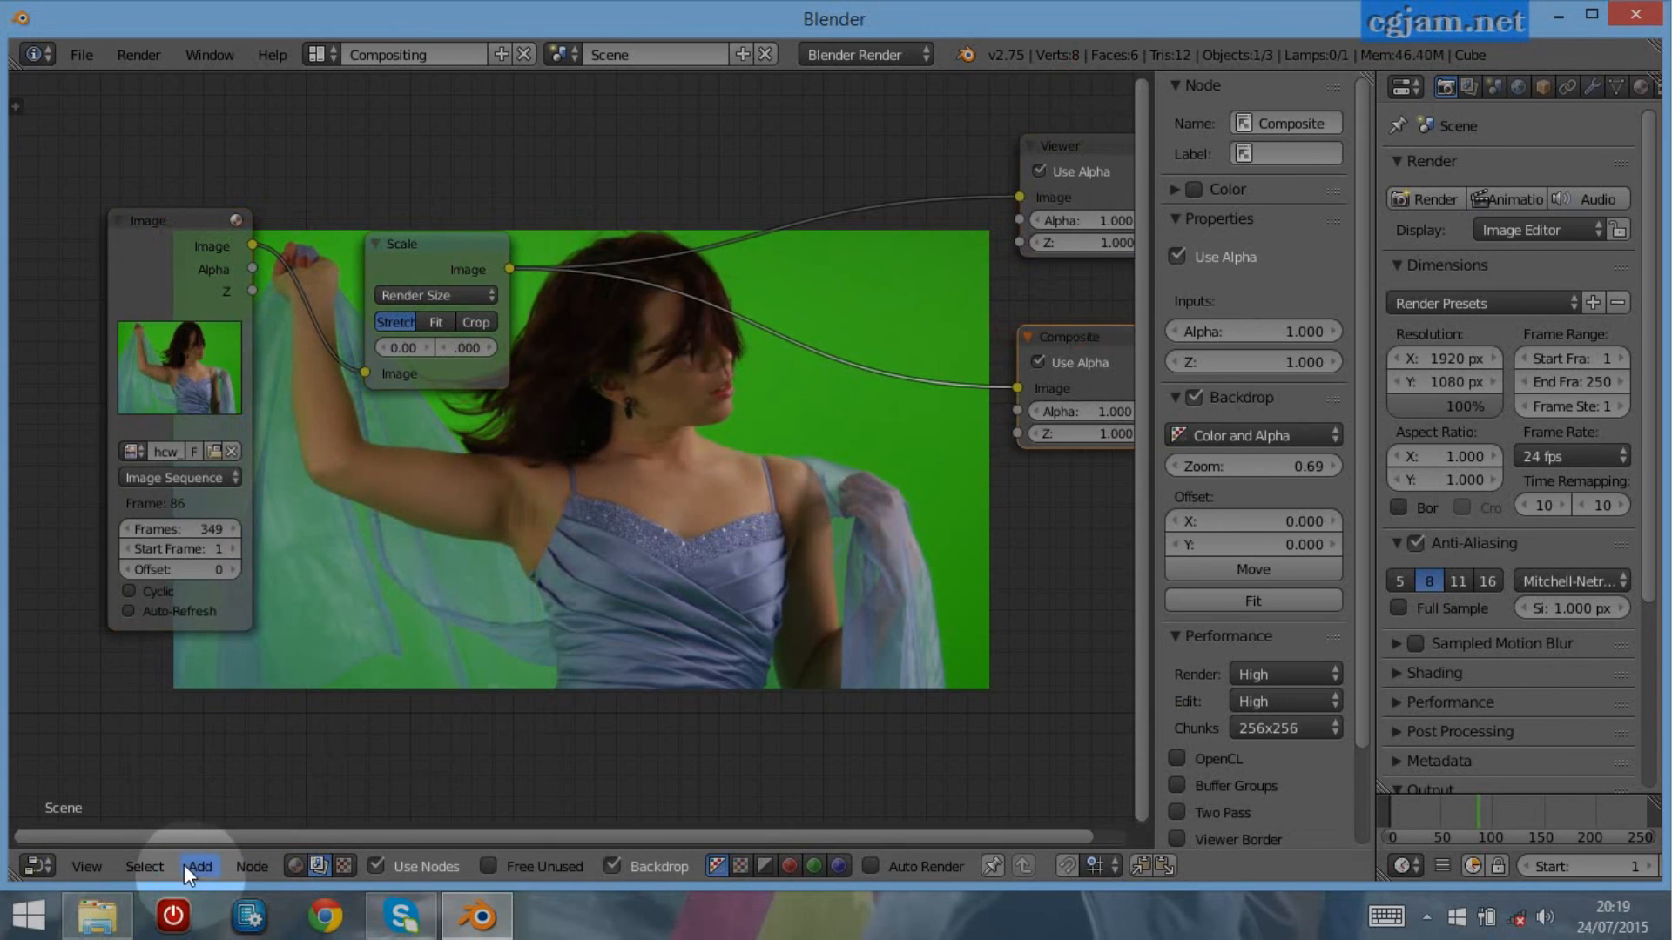
# Add a Keying matte node between the Scale and Composite nodes and link its image output to the Viewer
pyautogui.click(197, 867)
pyautogui.moveTo(259, 667)
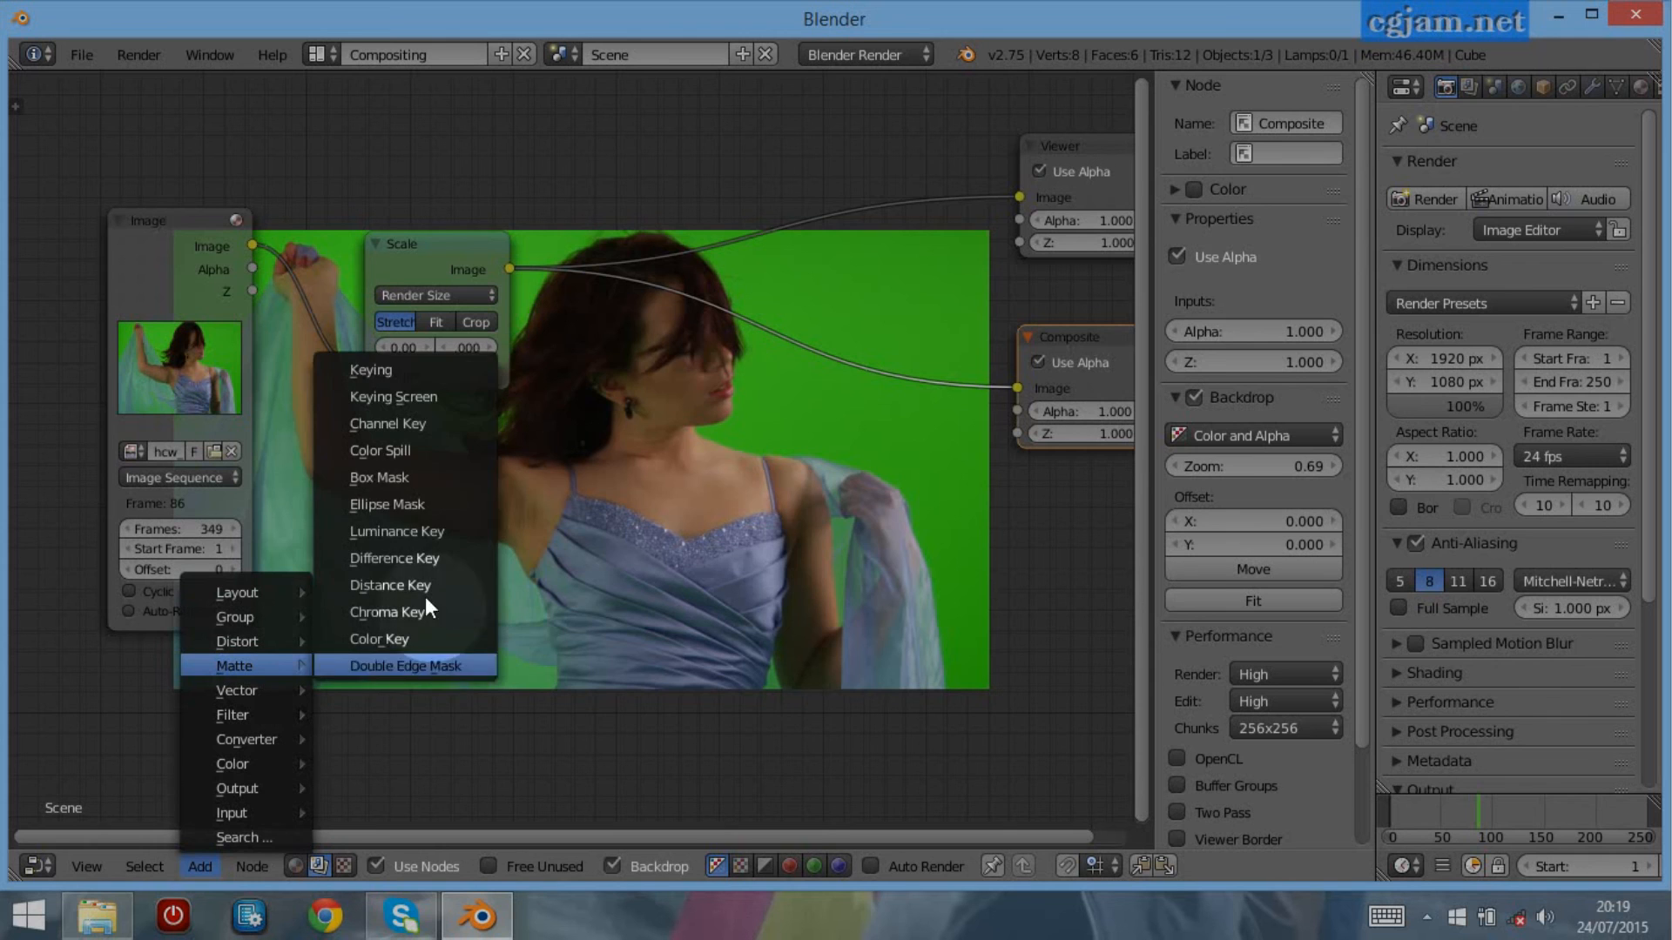
pyautogui.click(430, 361)
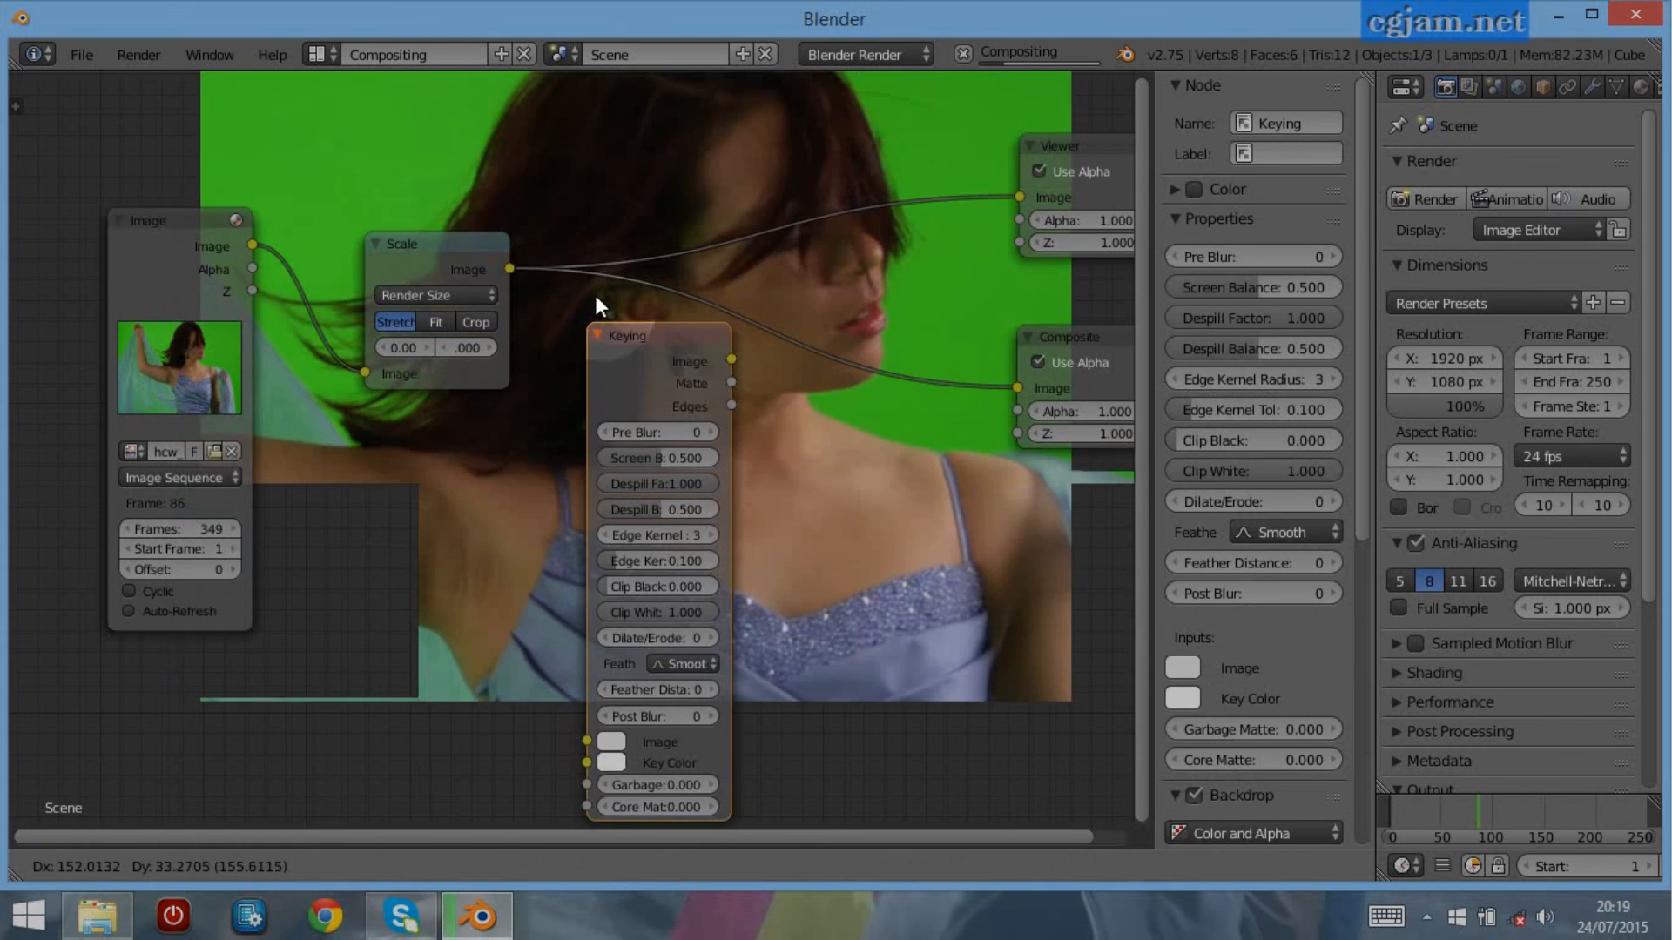
pyautogui.click(592, 271)
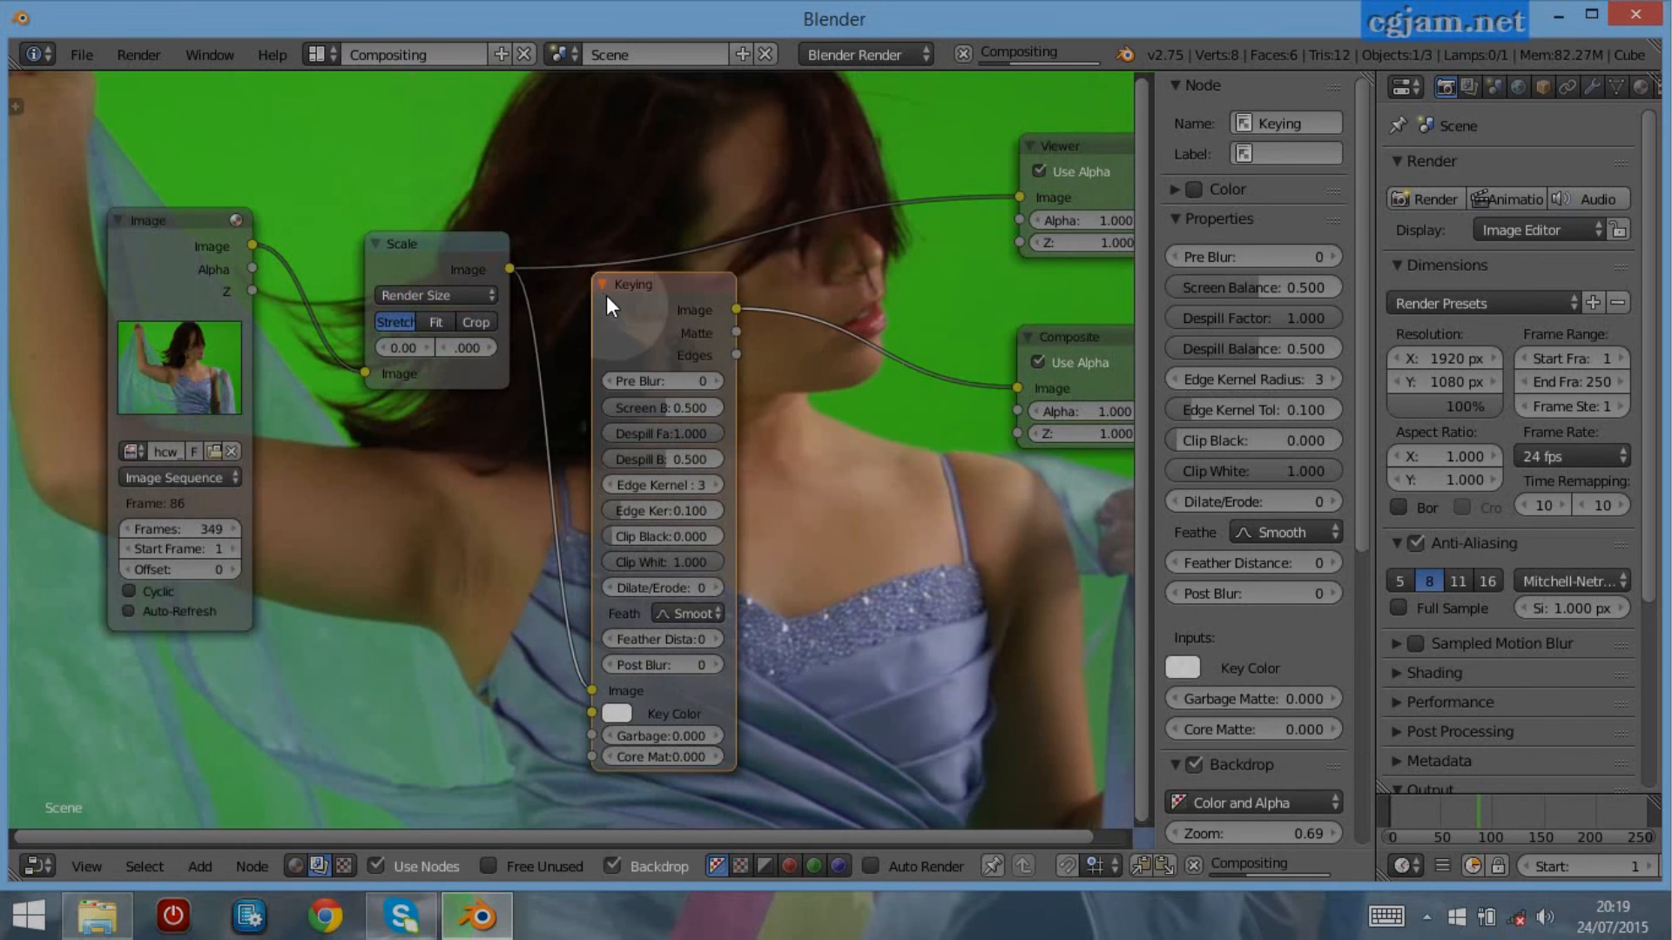
pyautogui.keyDown('ctrl'); pyautogui.keyDown('shift'); pyautogui.click(611, 289); pyautogui.keyUp('shift'); pyautogui.keyUp('ctrl')
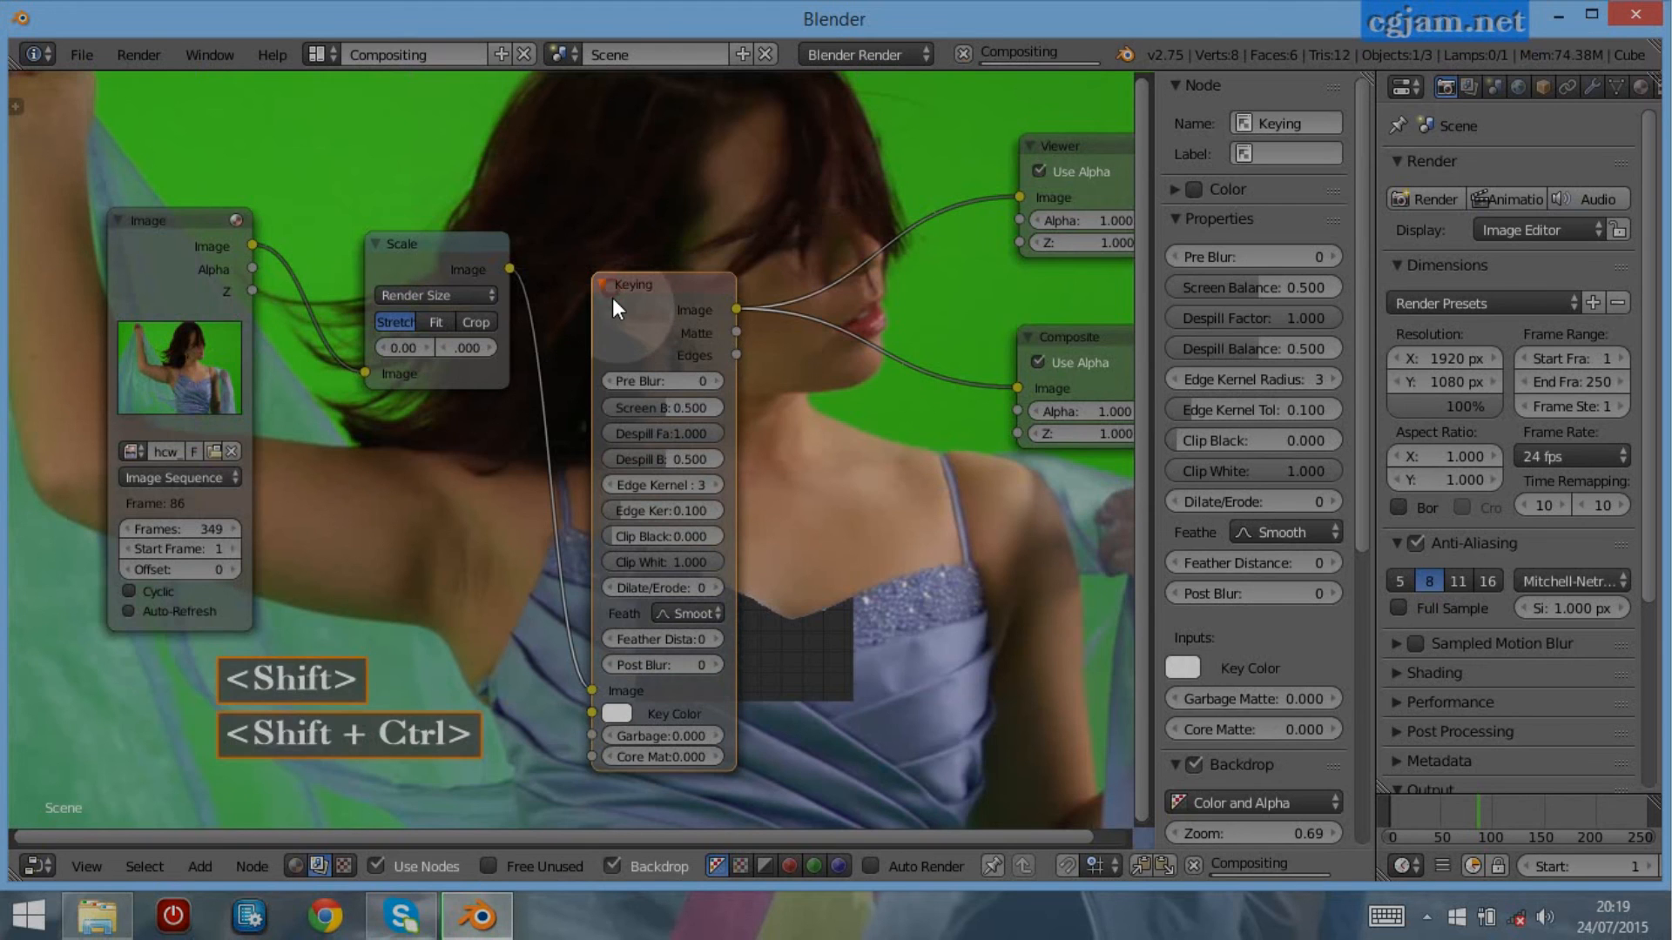
# Set the Keying node's Key Color by sampling the green screen in the backdrop beside the actress
pyautogui.scroll(-1, 620, 452)
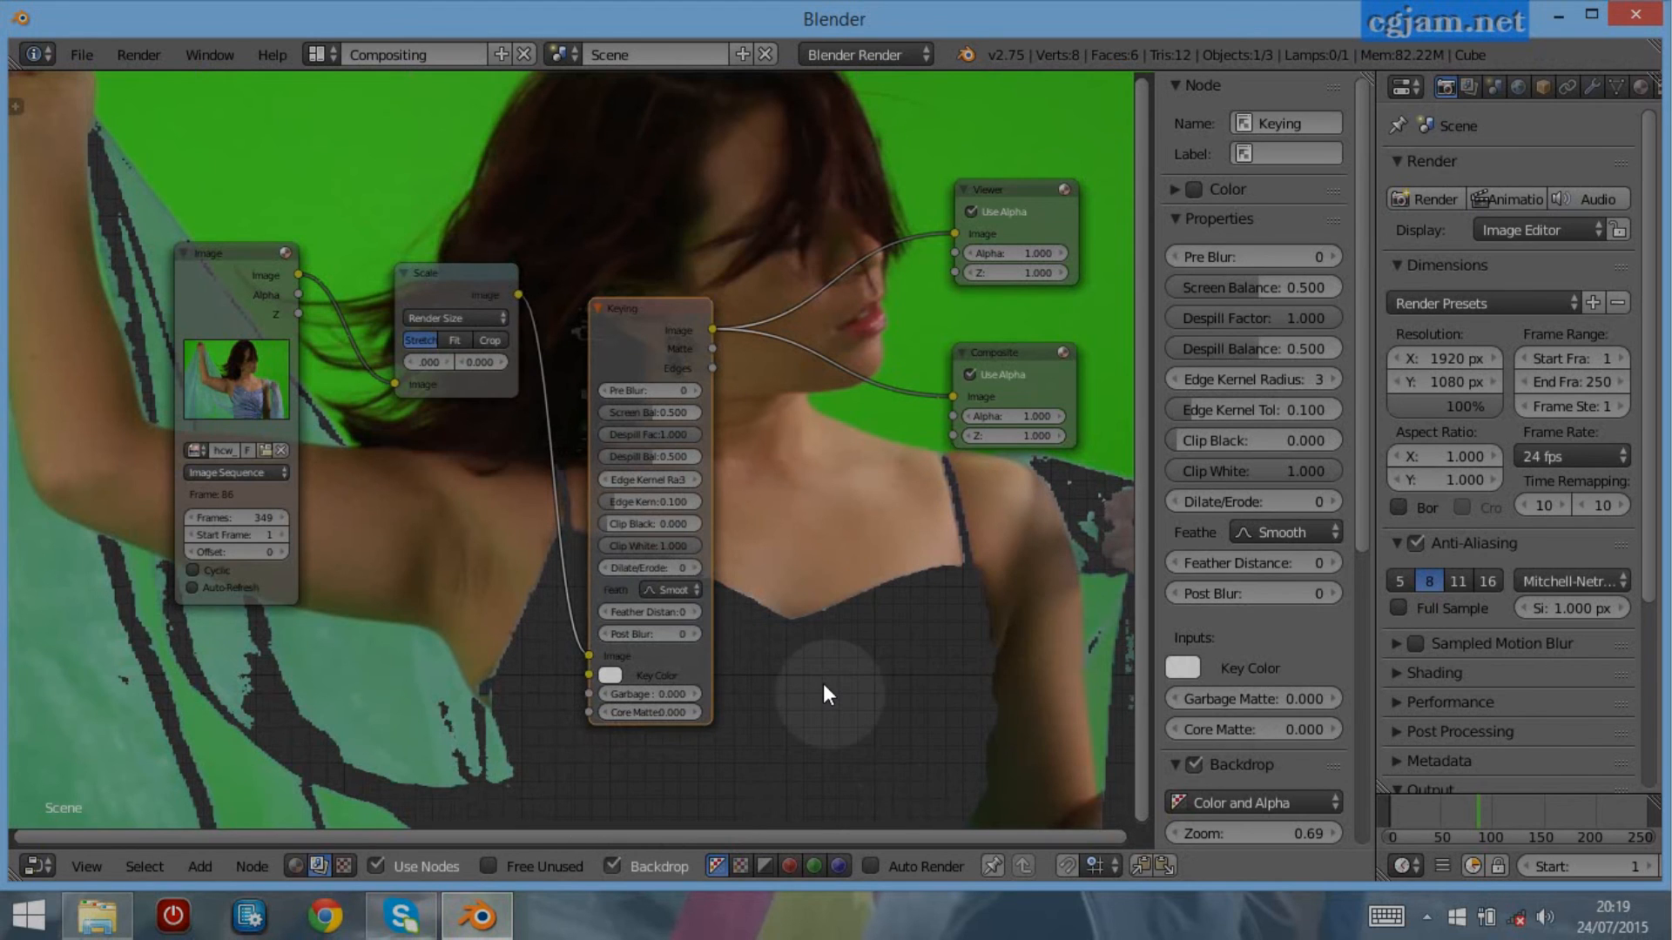
pyautogui.press('v')
pyautogui.press('v')
pyautogui.press('v')
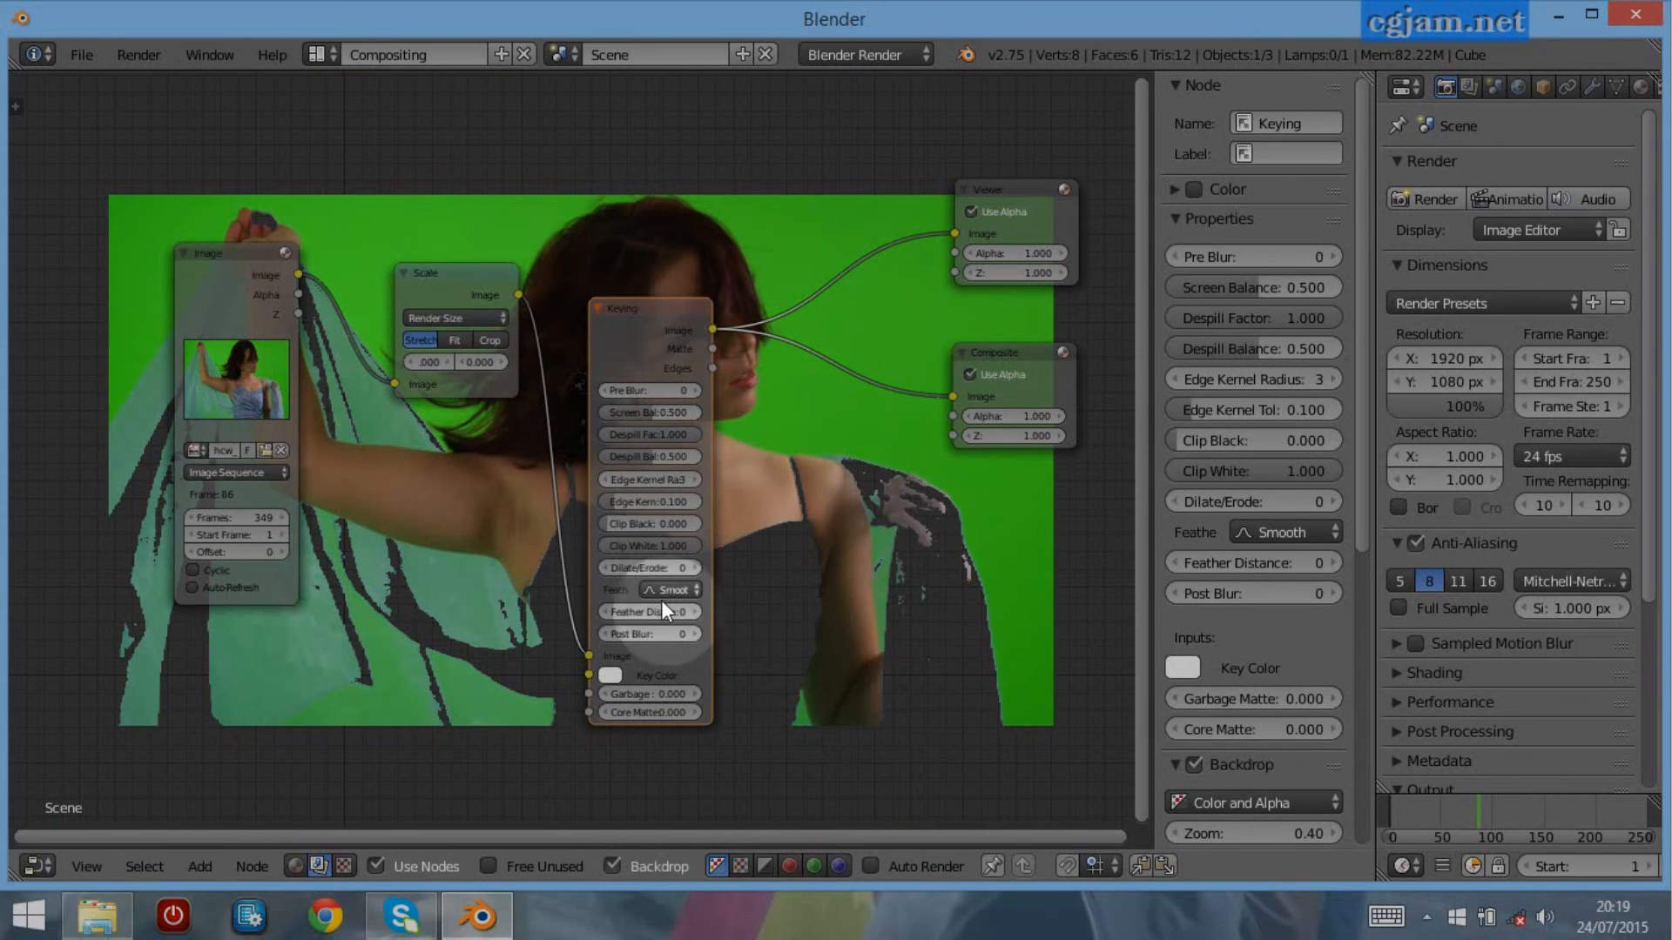
pyautogui.click(610, 675)
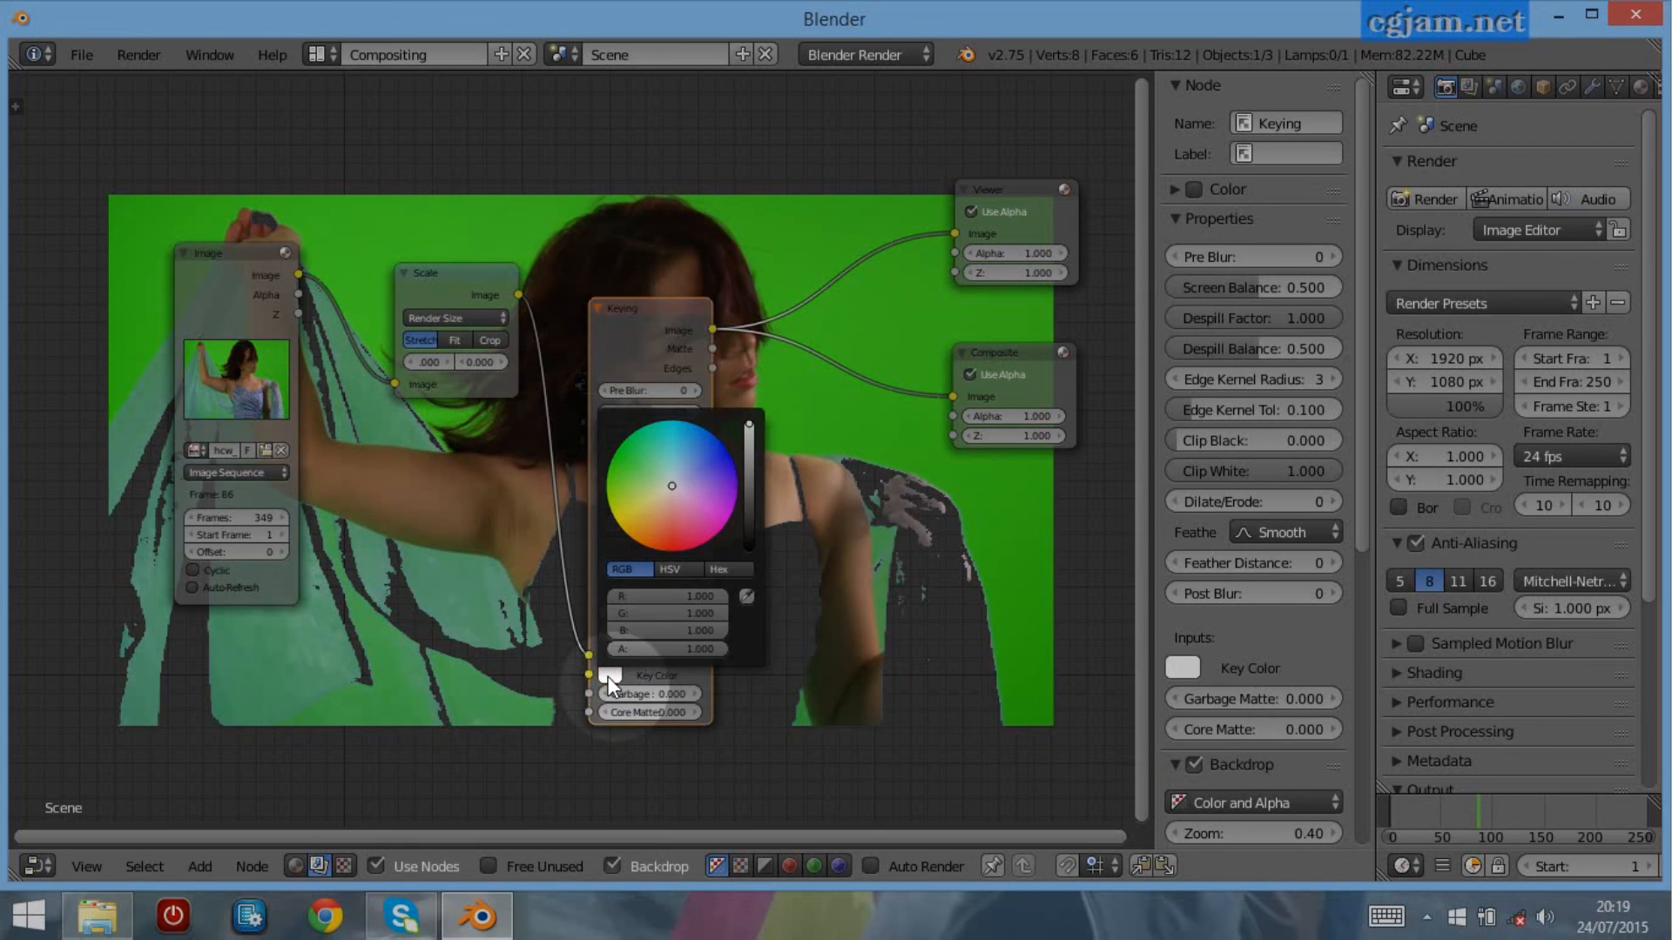
pyautogui.click(747, 596)
pyautogui.click(870, 473)
pyautogui.moveTo(871, 472); pyautogui.dragTo(893, 346)
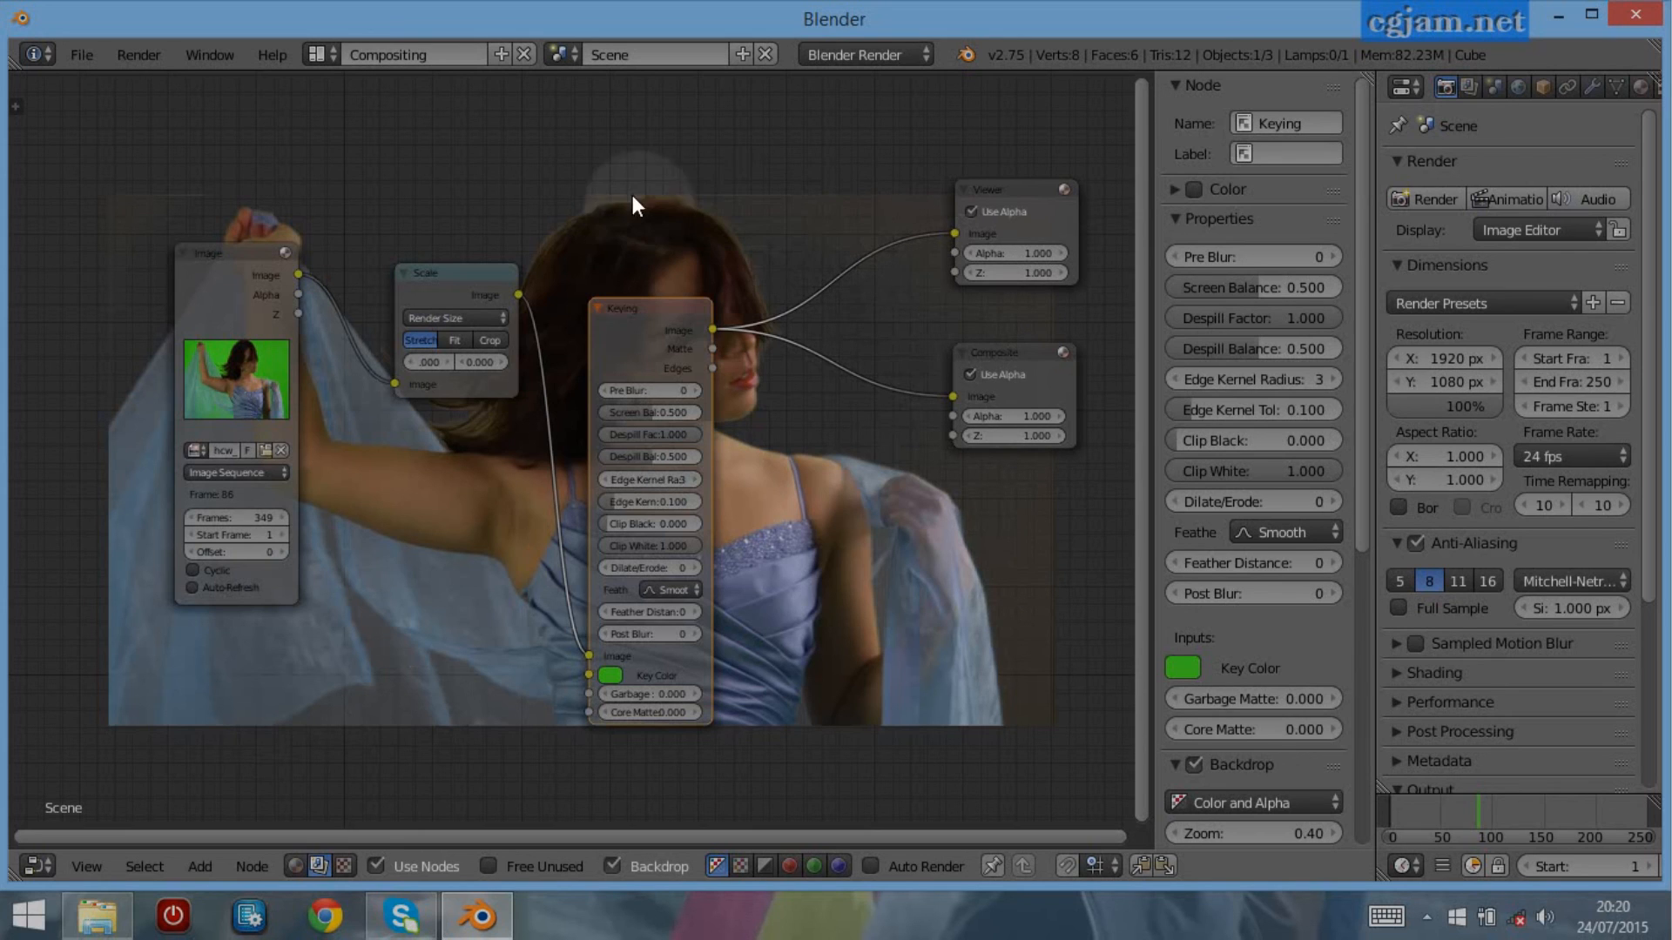
# Show the Keying node's Matte output in the Viewer and raise Clip Black to 0.270
pyautogui.keyDown('ctrl'); pyautogui.keyDown('shift'); pyautogui.click(641, 338); pyautogui.keyUp('shift'); pyautogui.keyUp('ctrl')
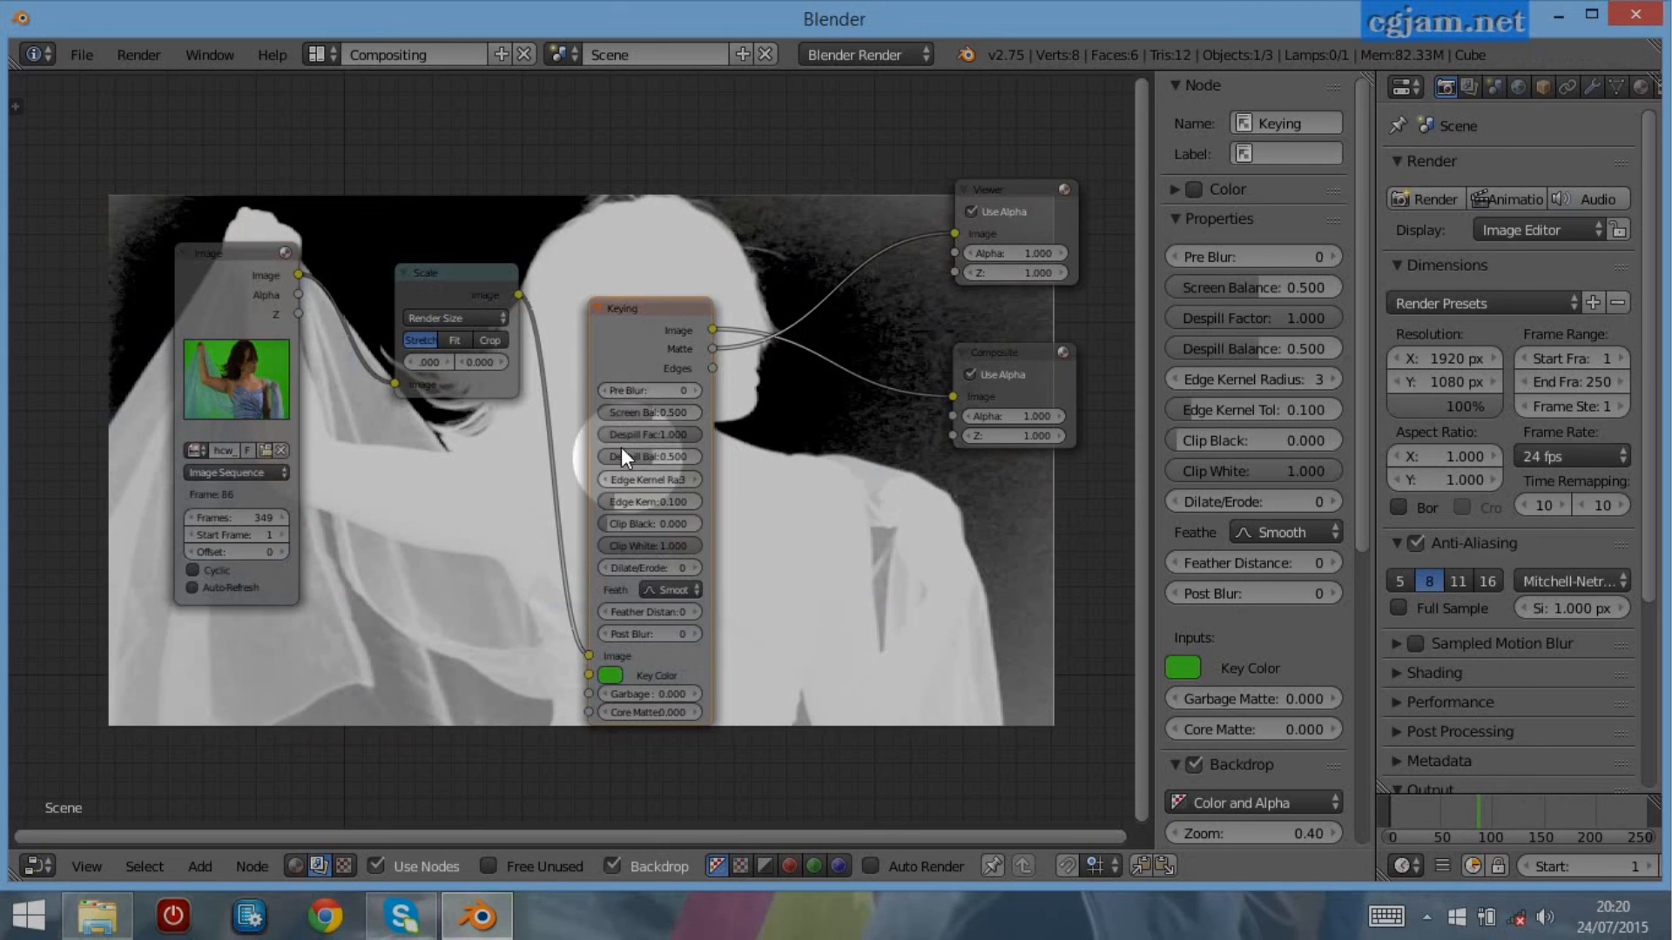
pyautogui.scroll(3, 669, 540)
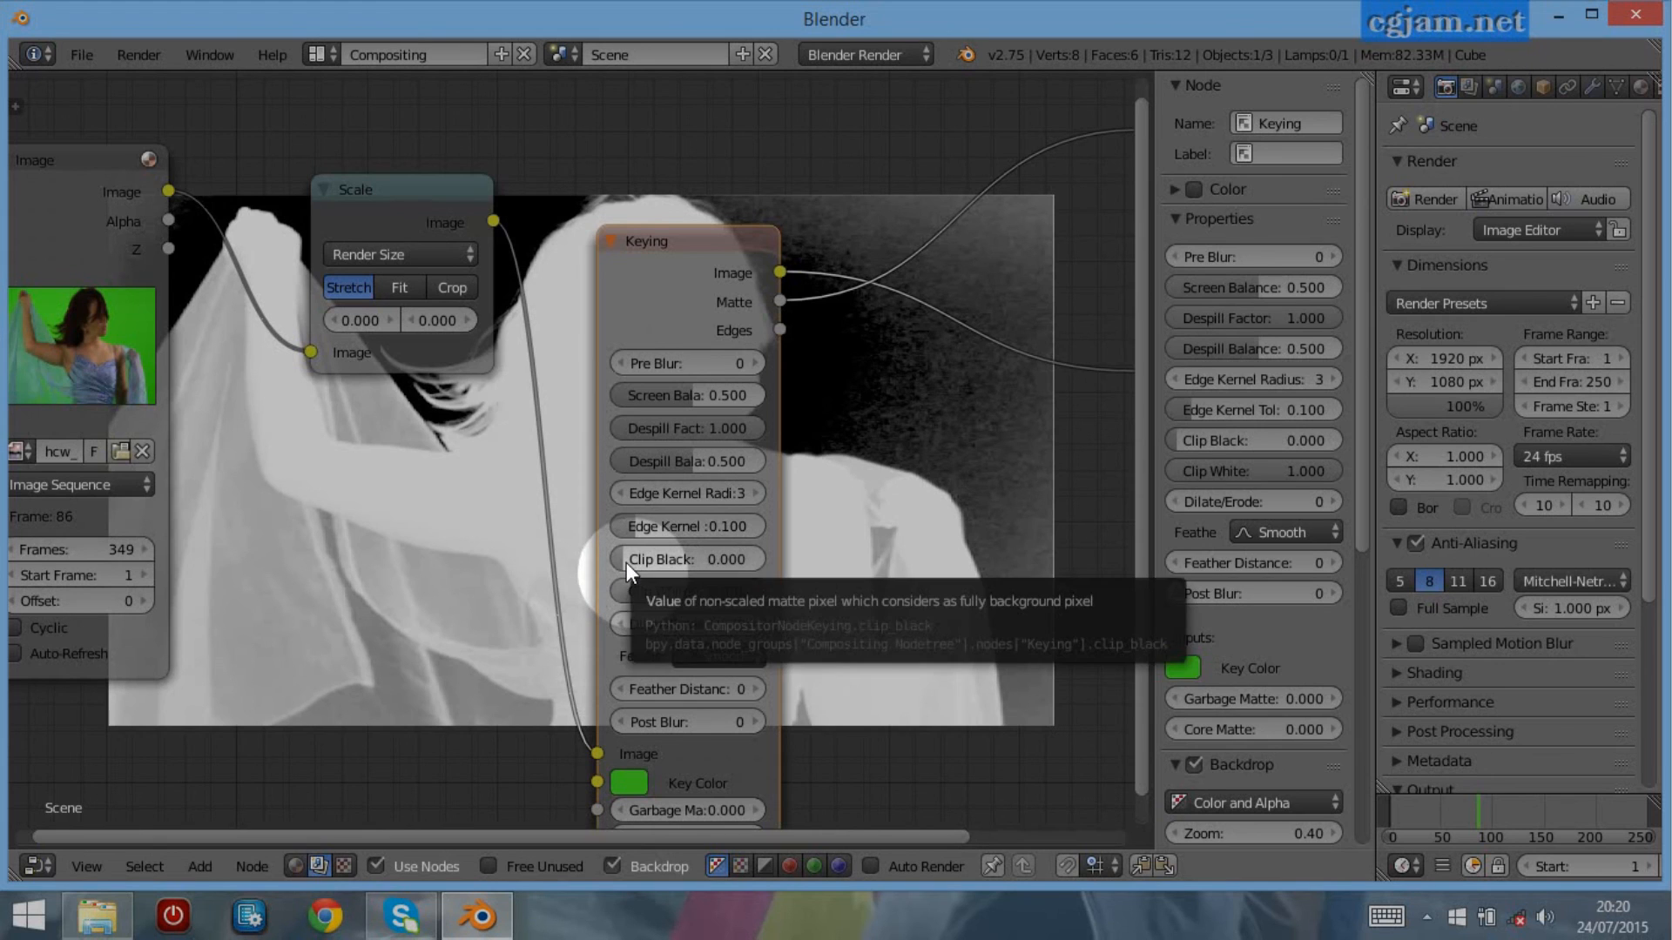
pyautogui.moveTo(625, 562); pyautogui.dragTo(666, 562)
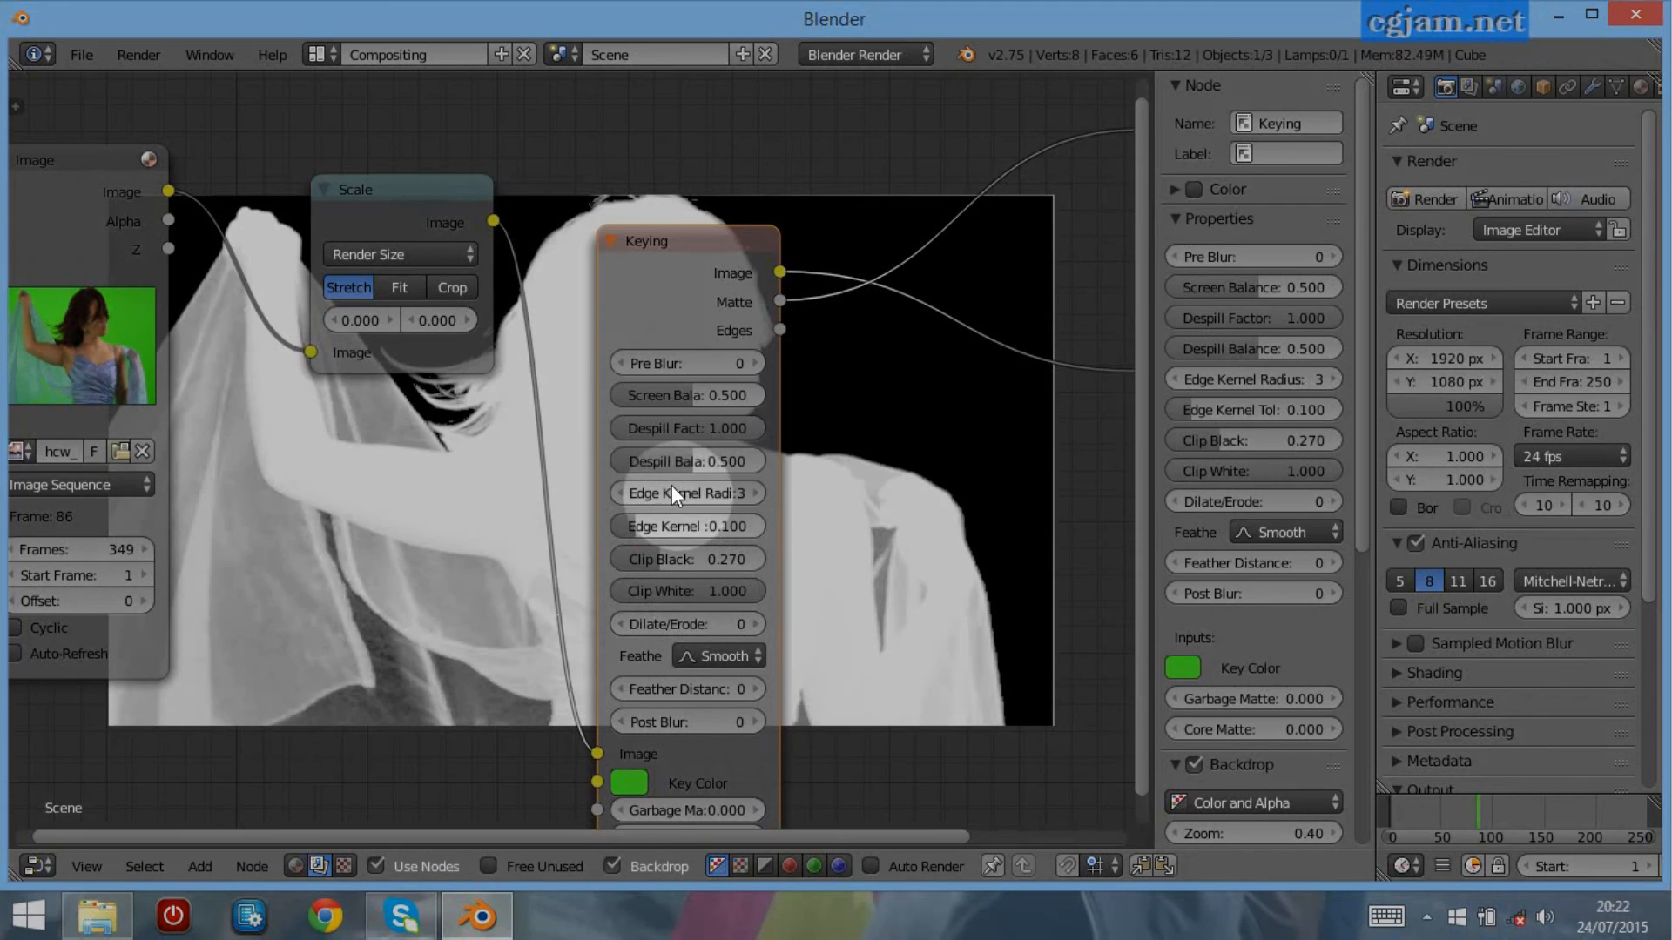
pyautogui.click(665, 298)
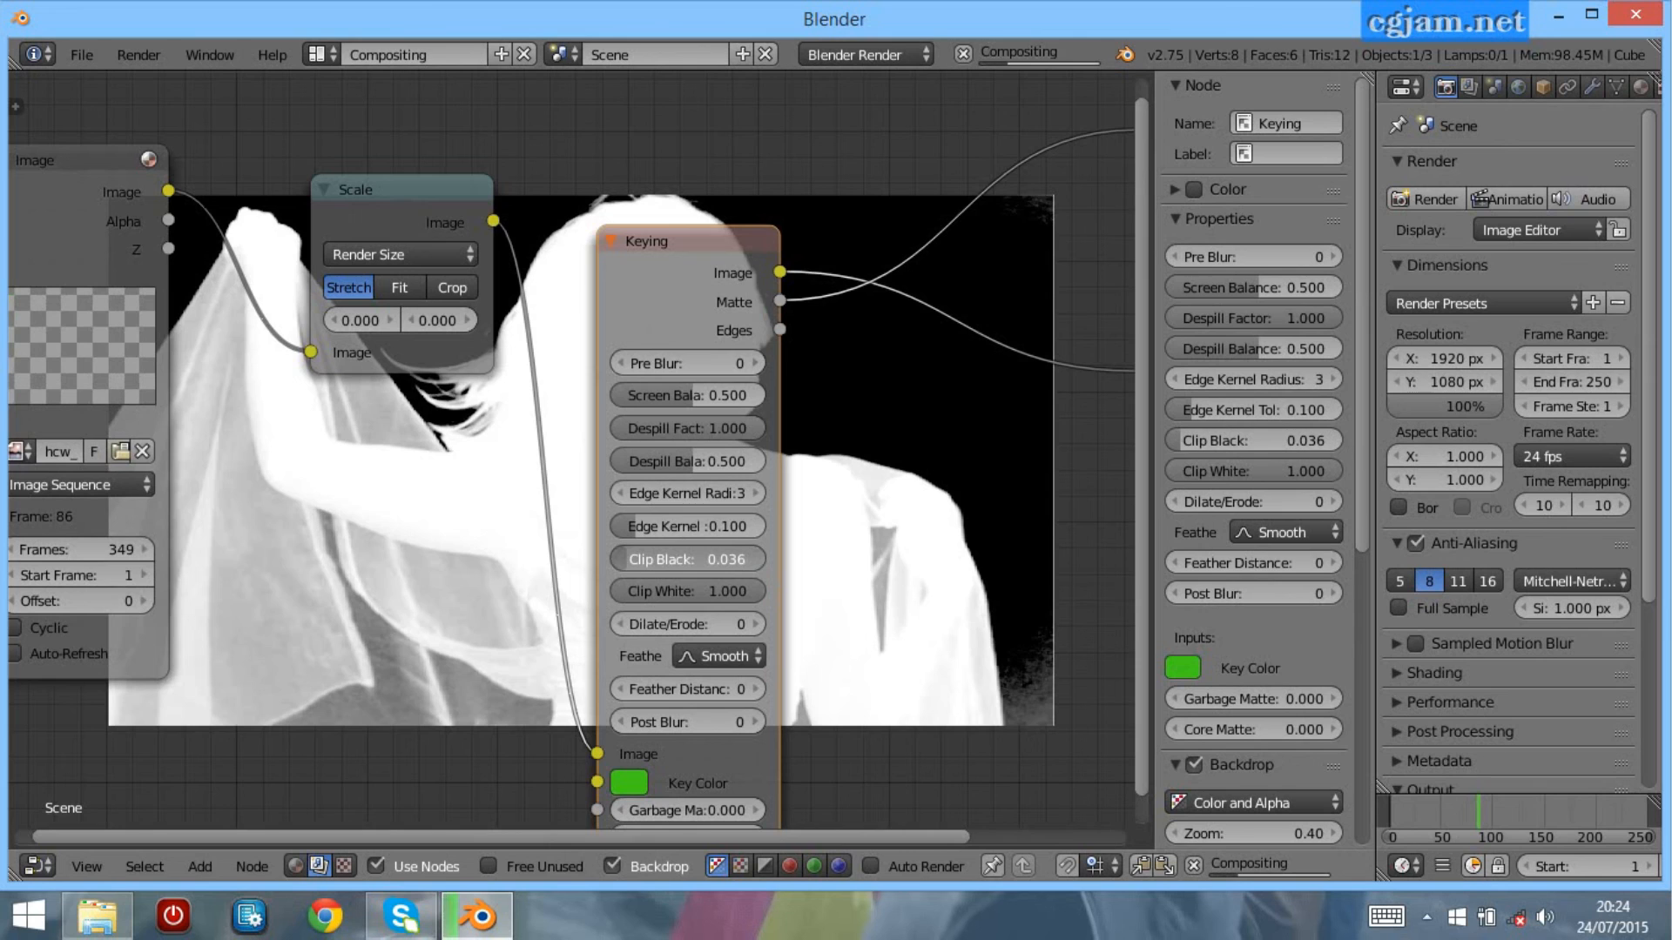
# Fine-tune the Keying node's Clip Black to 0.127 and cycle the Viewer to the node's next output
pyautogui.moveTo(688, 559); pyautogui.dragTo(697, 559)
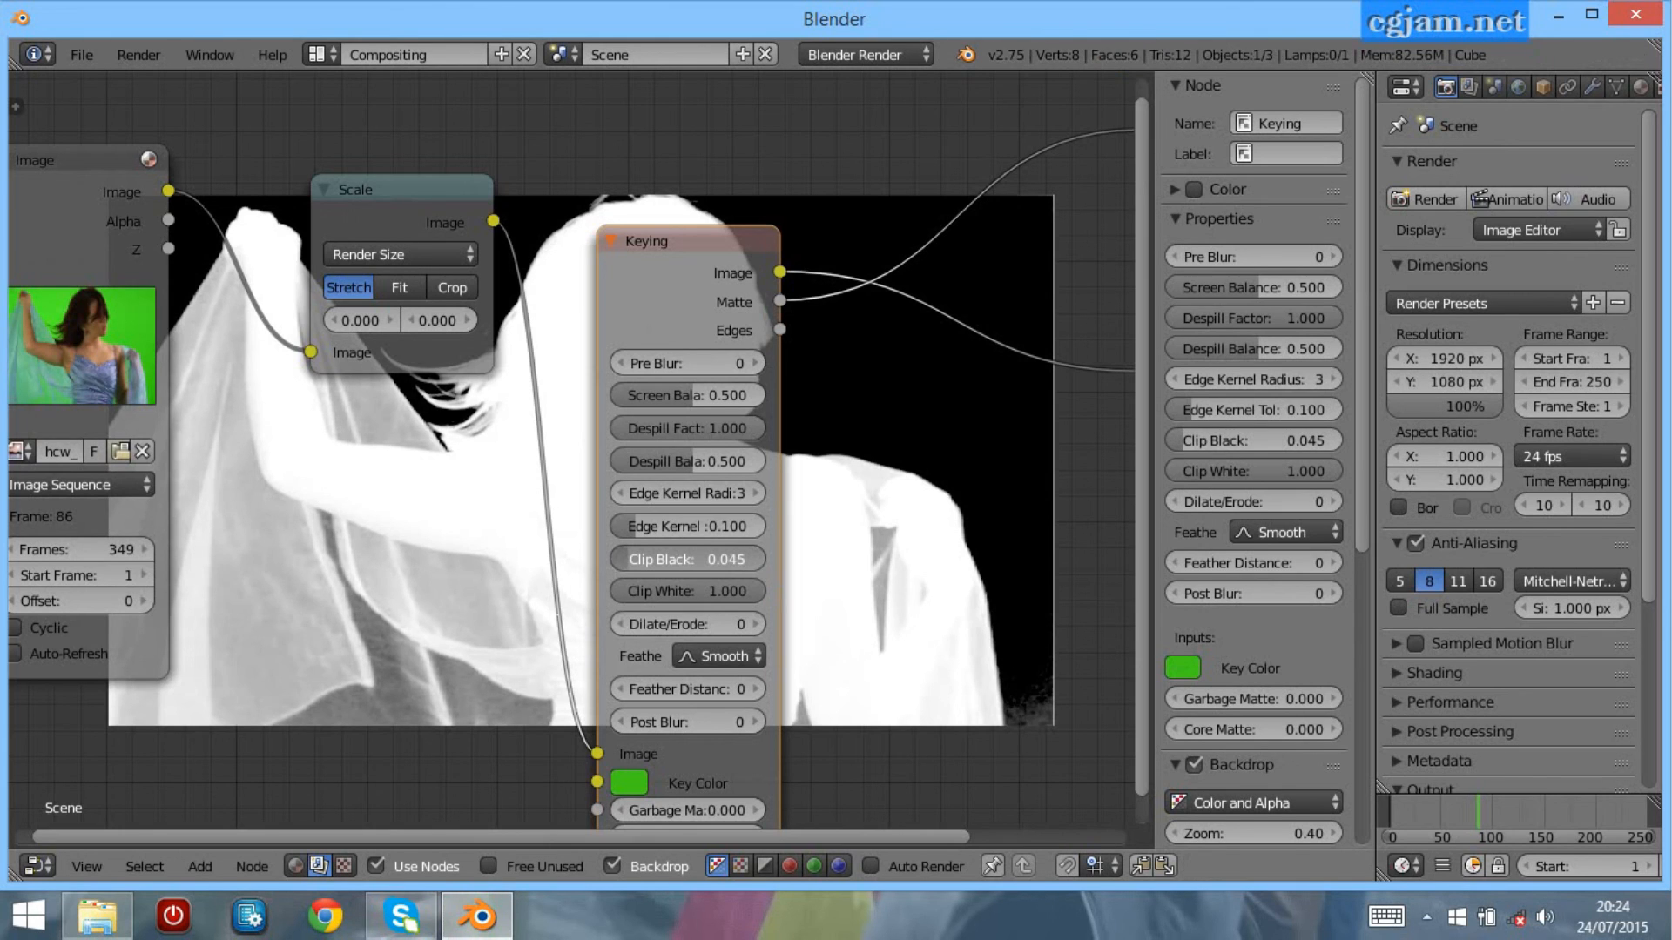
pyautogui.moveTo(696, 559); pyautogui.dragTo(747, 559)
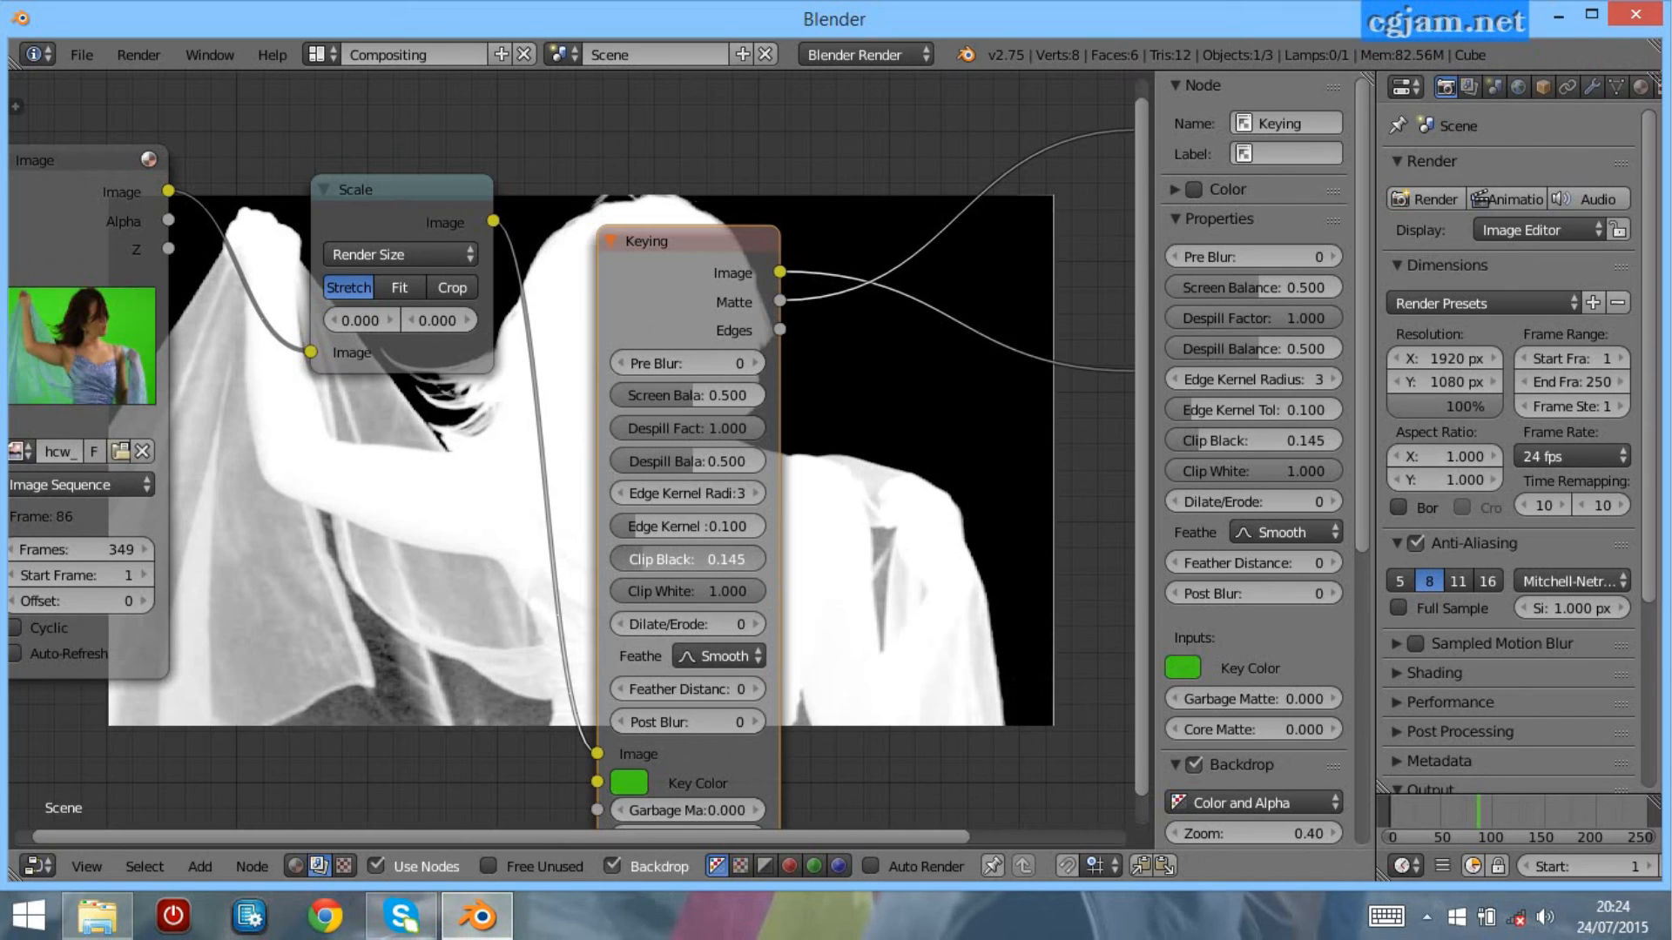
pyautogui.moveTo(1254, 441); pyautogui.dragTo(1241, 440)
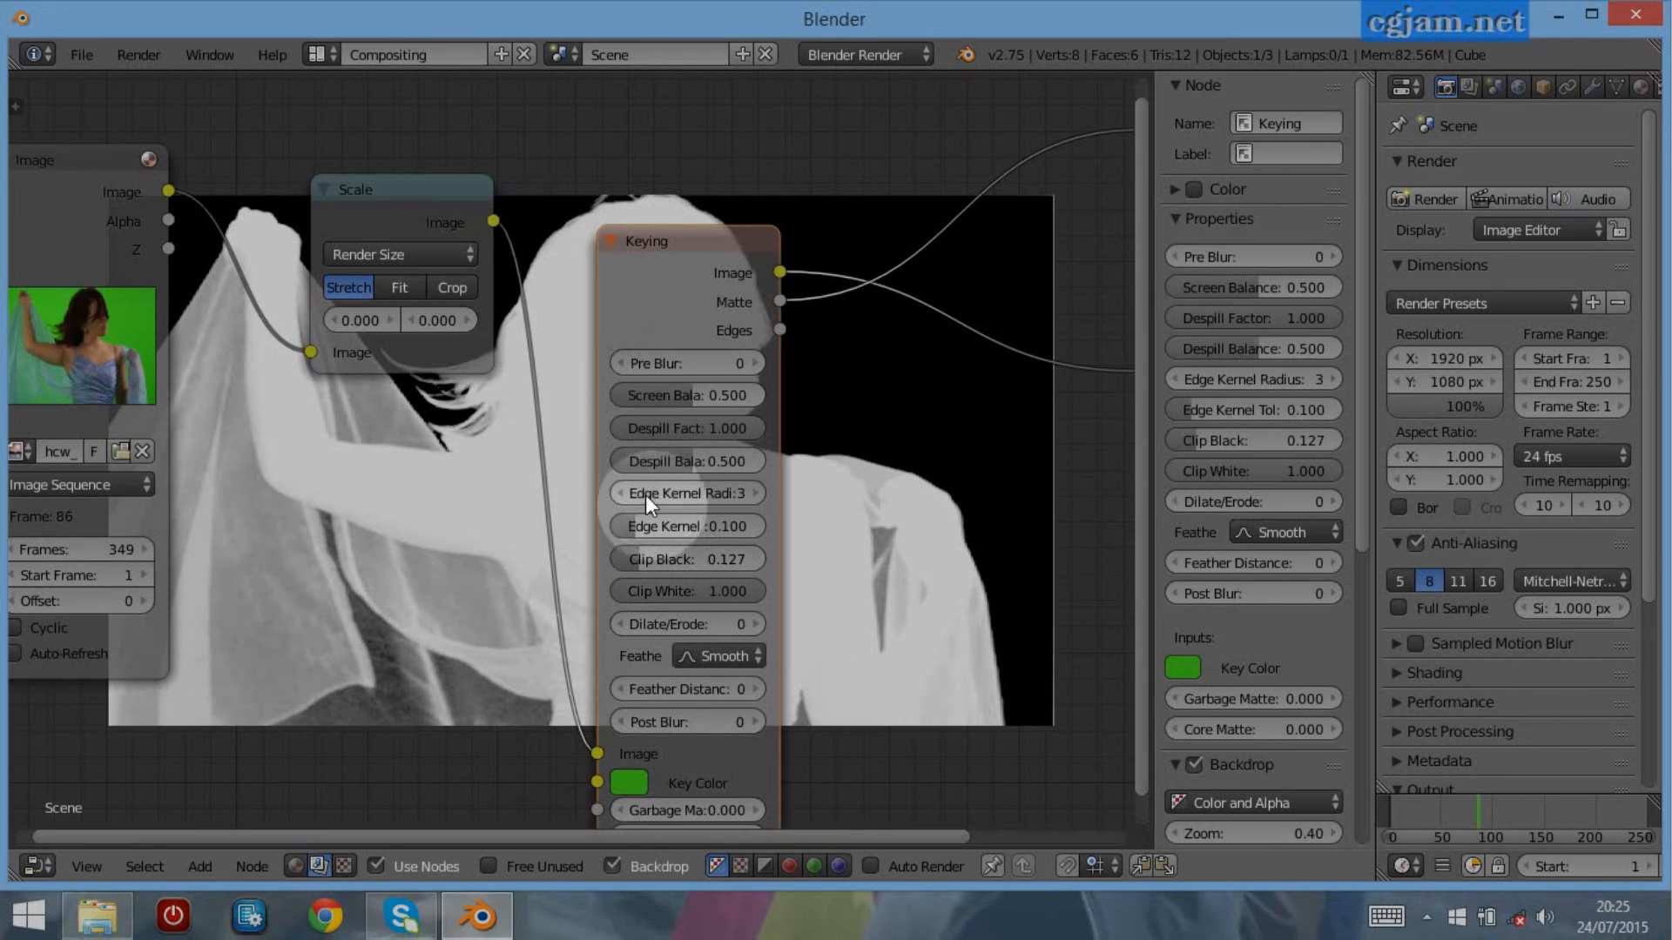
pyautogui.keyDown('ctrl'); pyautogui.keyDown('shift'); pyautogui.click(655, 307); pyautogui.keyUp('shift'); pyautogui.keyUp('ctrl')
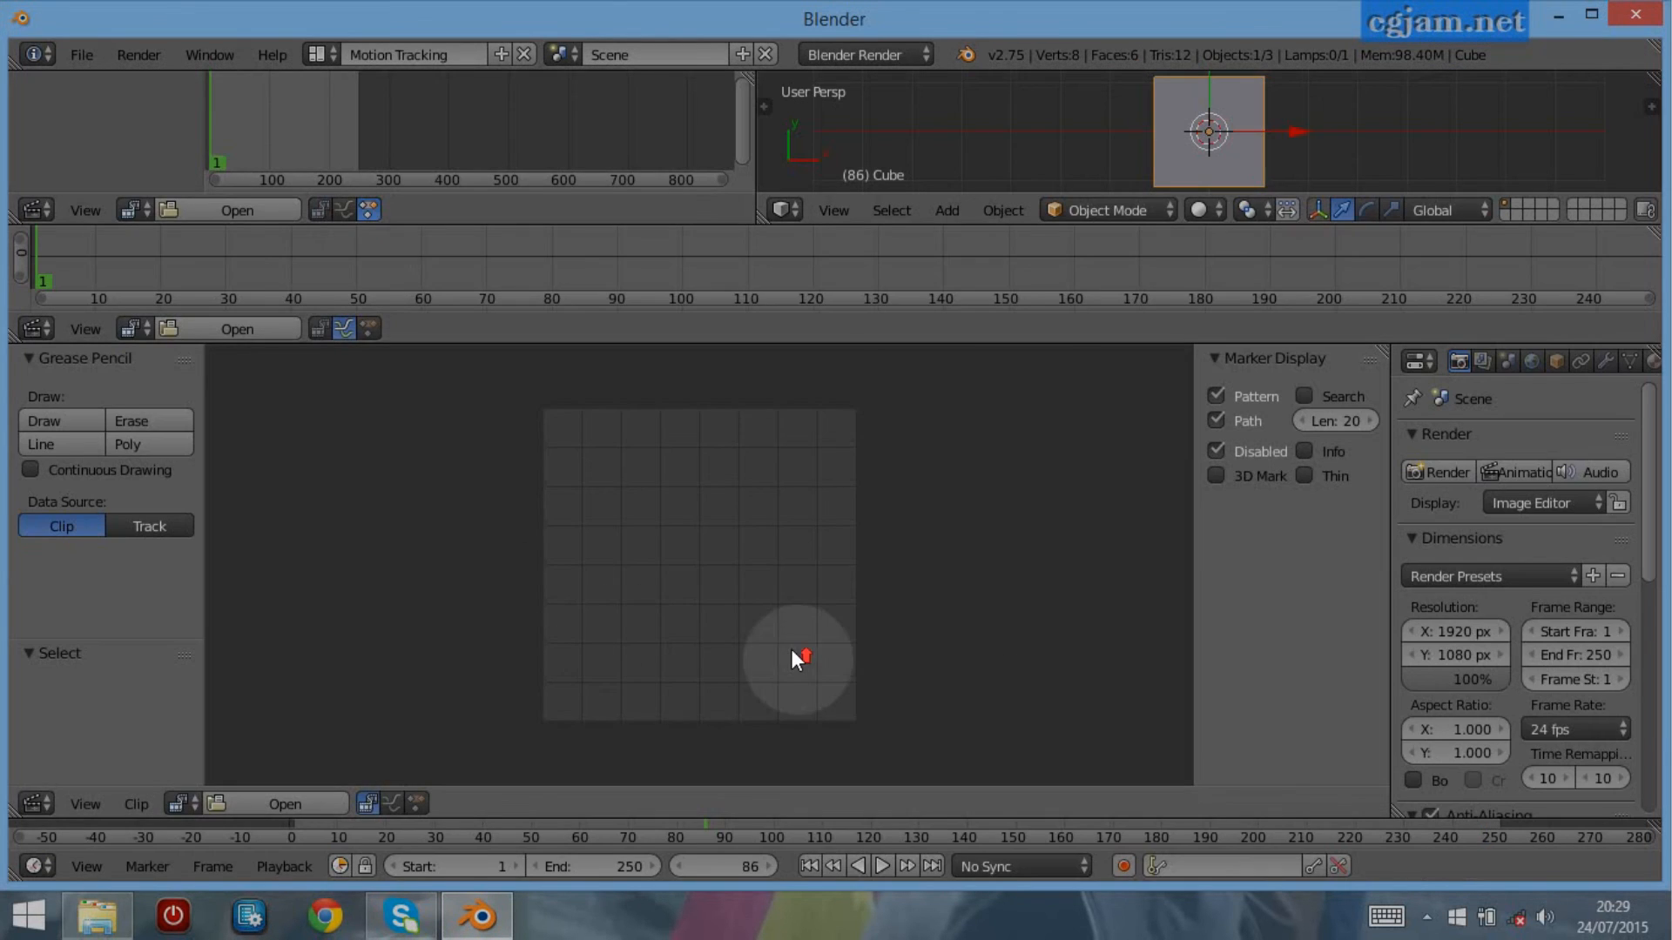
# Load clip0001.png from the Desktop's godiva_close folder into the Motion Tracking layout's clip editor, previewing the frames as thumbnails
pyautogui.scroll(3, 791, 650)
pyautogui.scroll(-2, 791, 650)
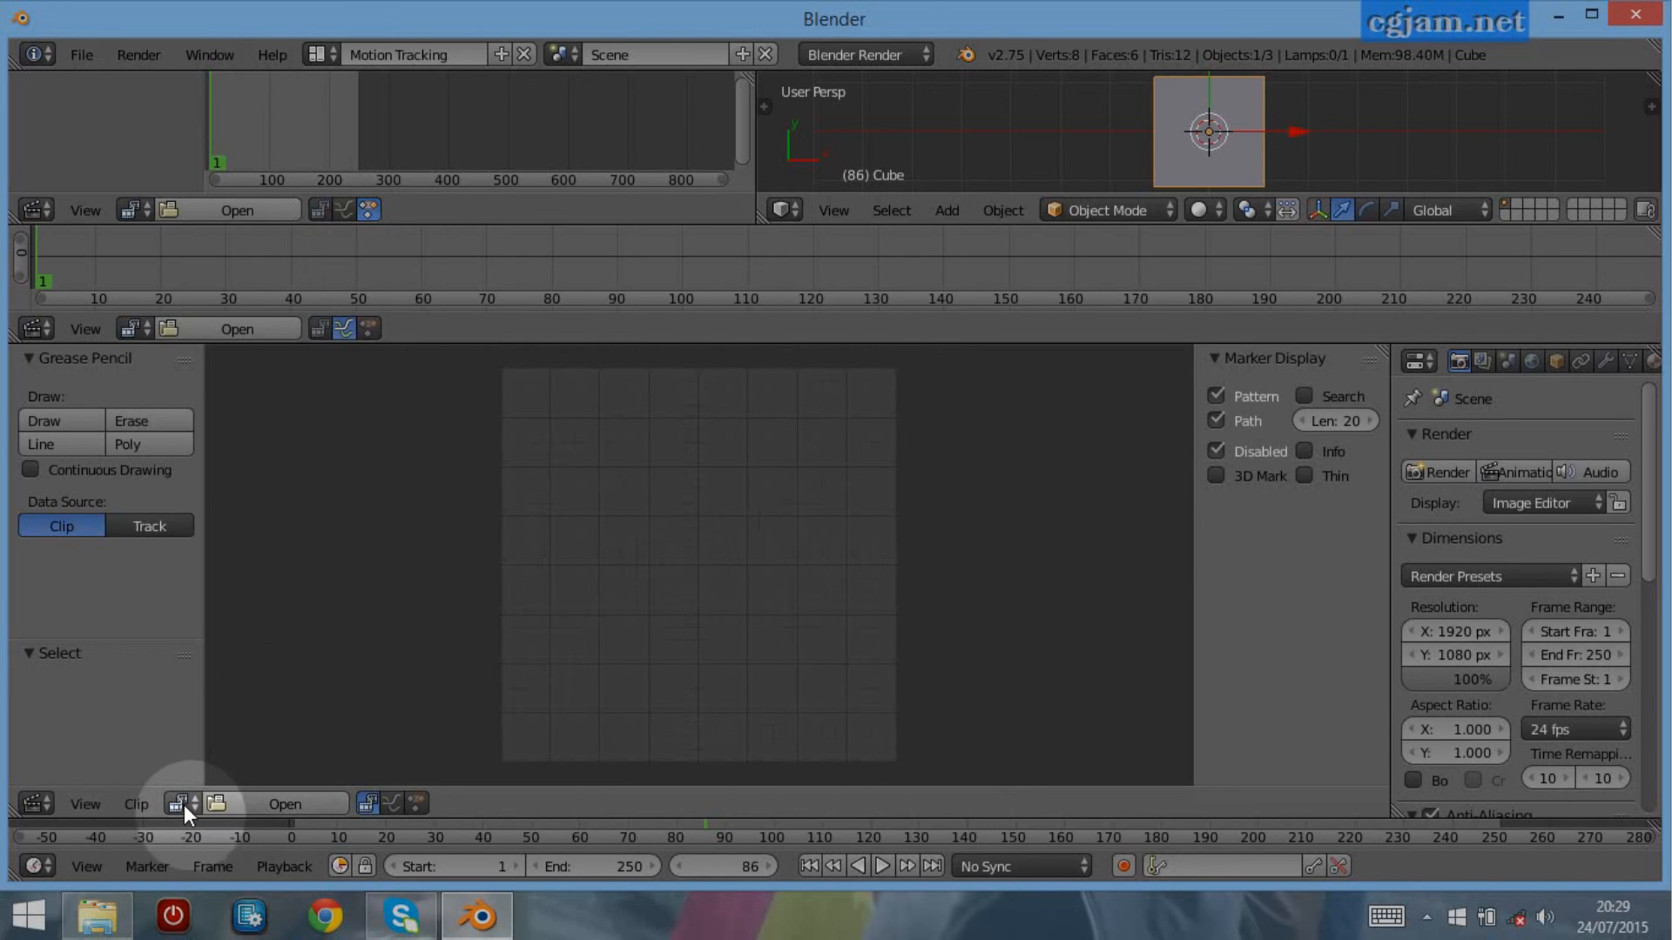
pyautogui.click(288, 803)
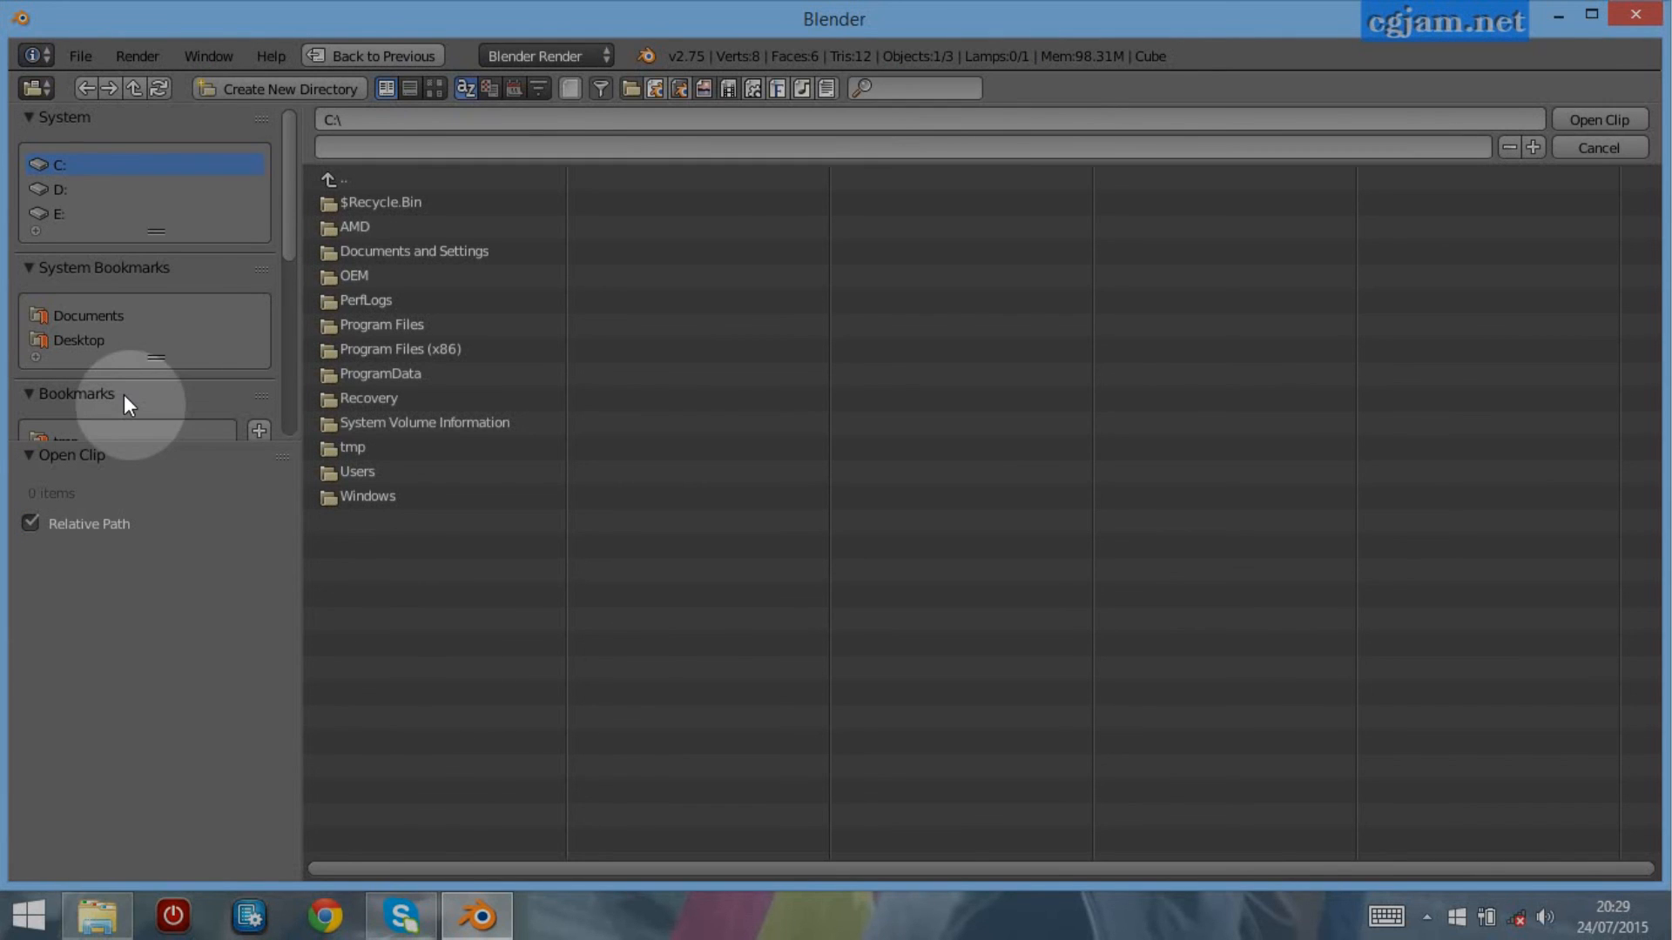
pyautogui.click(87, 340)
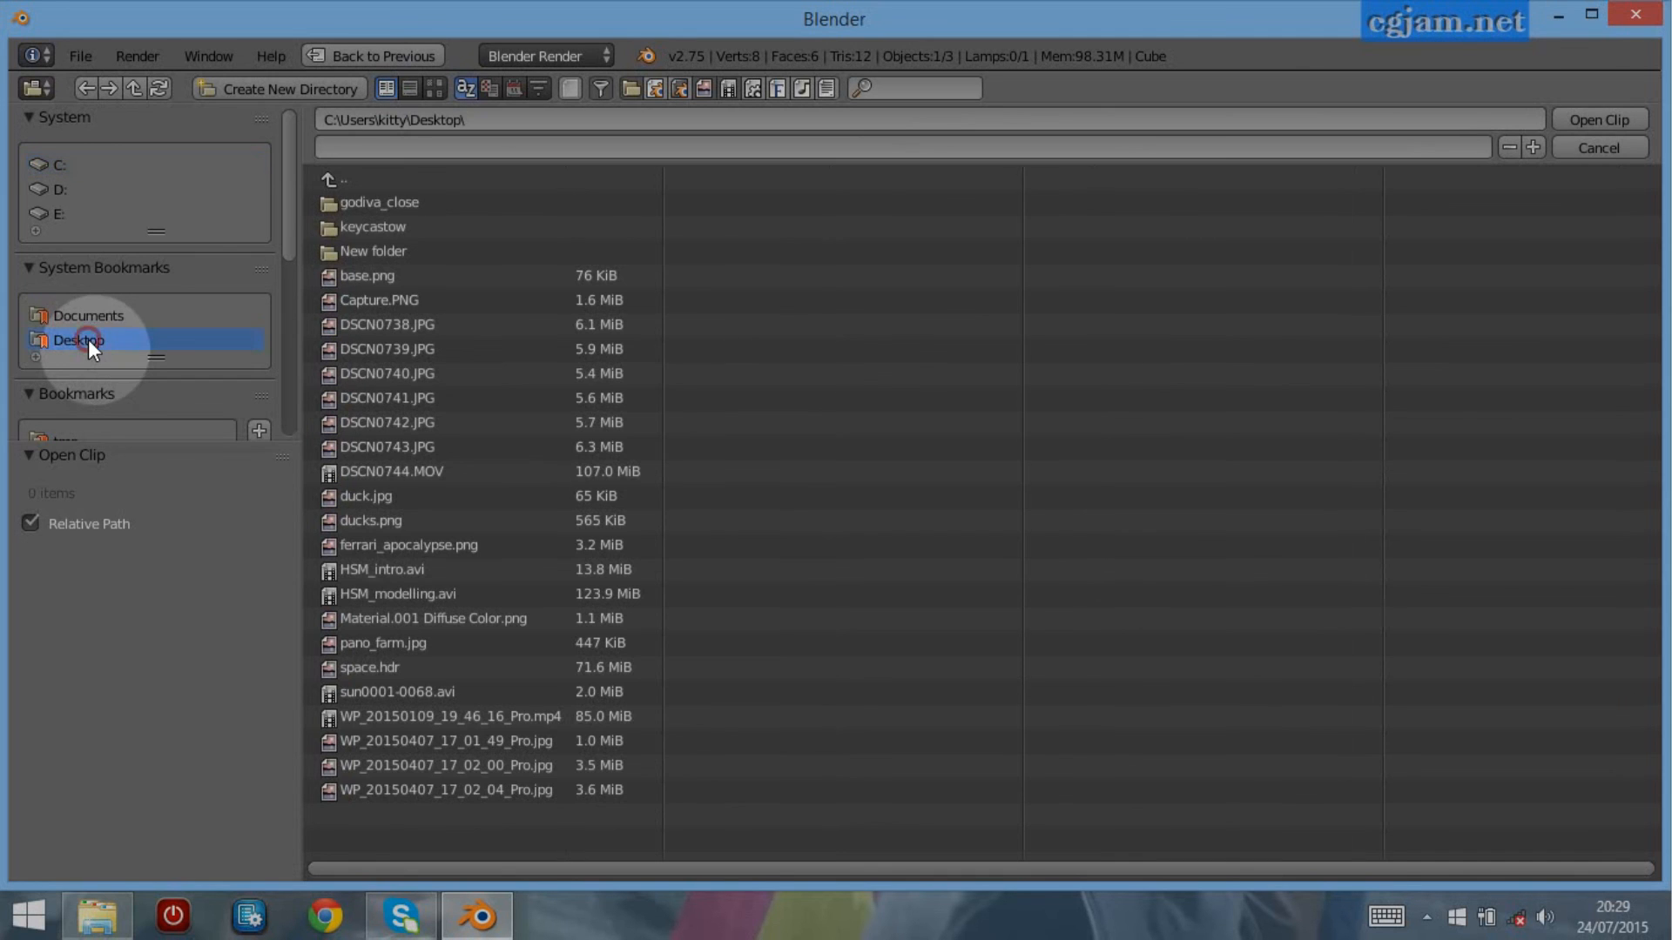
pyautogui.click(359, 201)
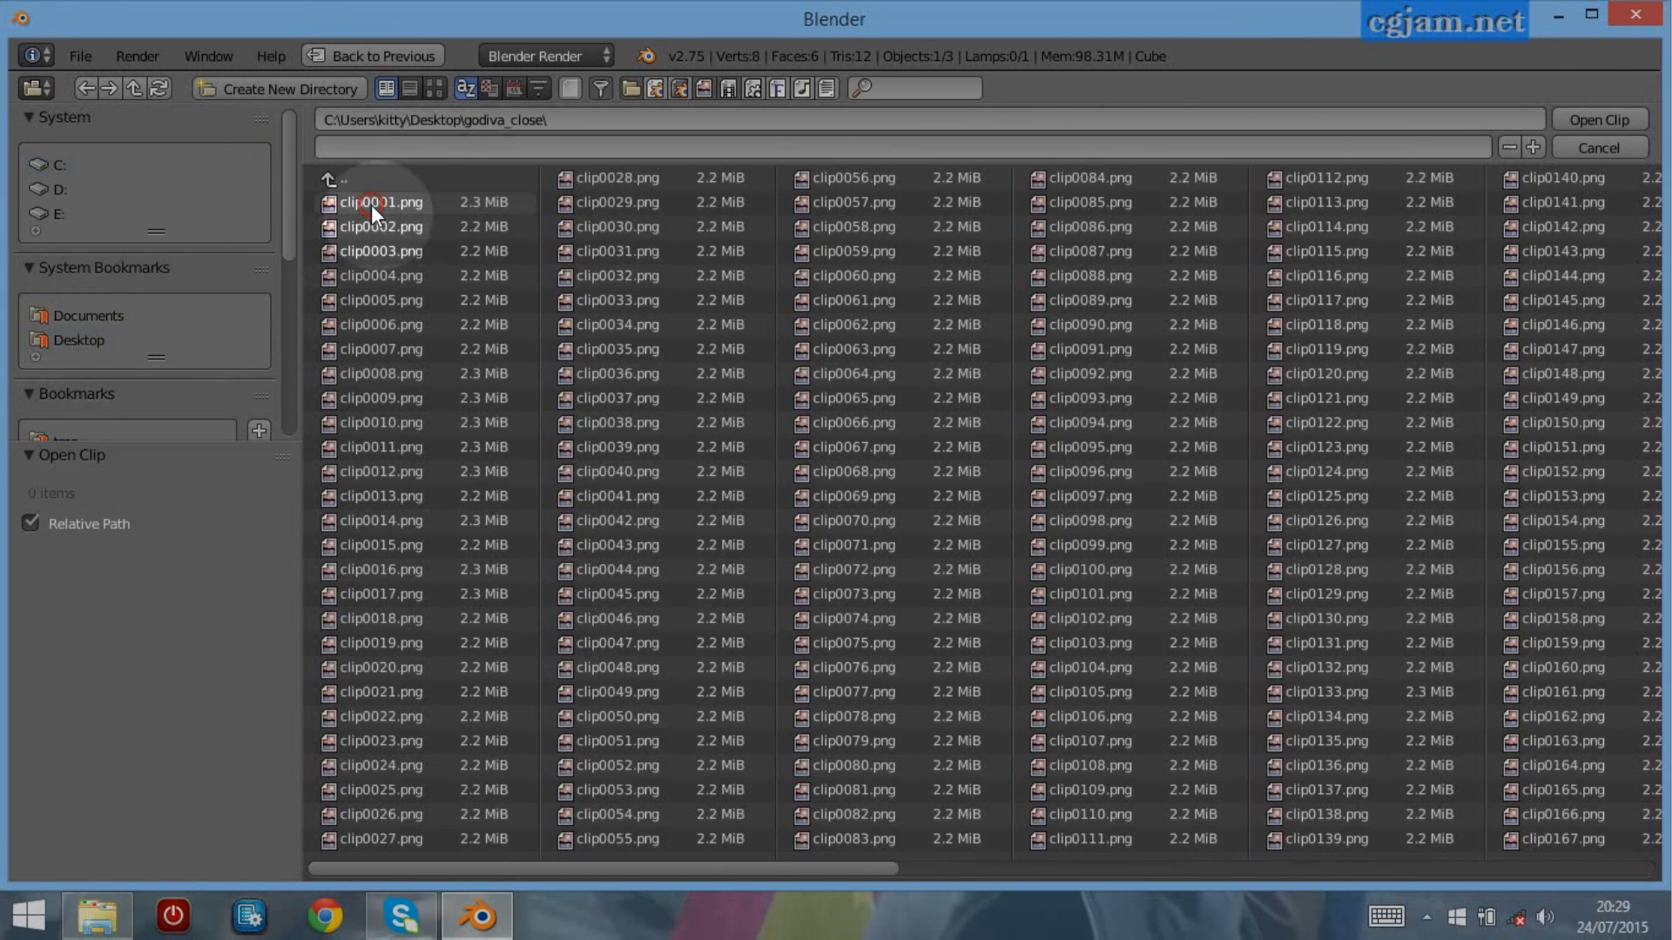
pyautogui.click(371, 203)
pyautogui.click(435, 88)
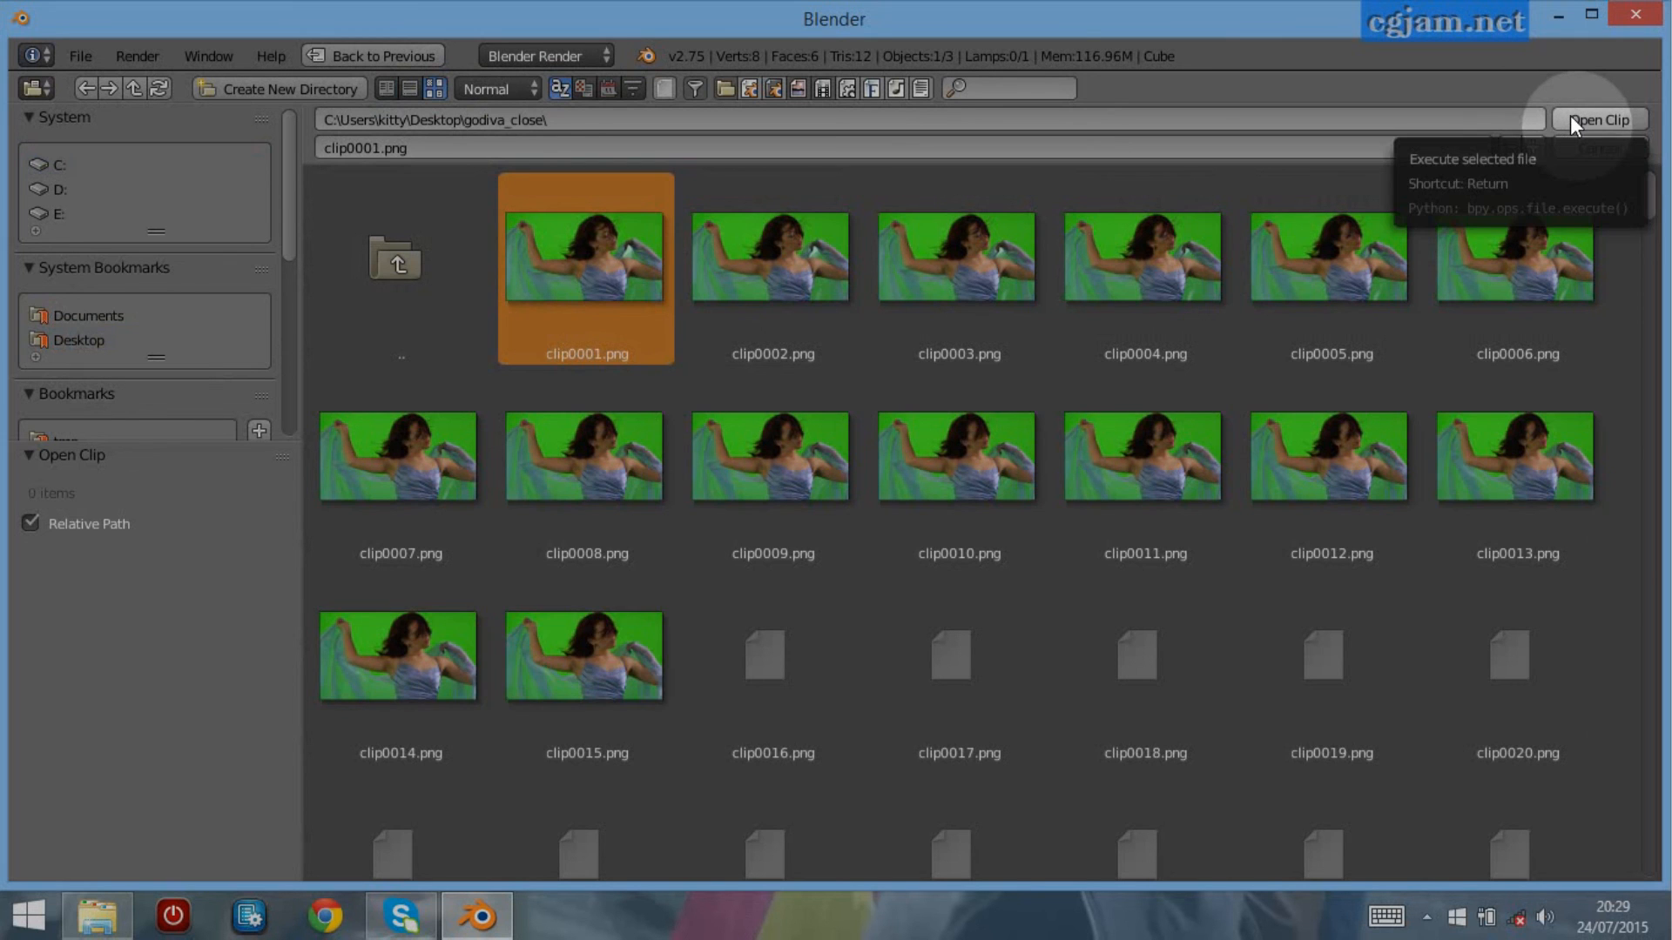
pyautogui.press('Return')
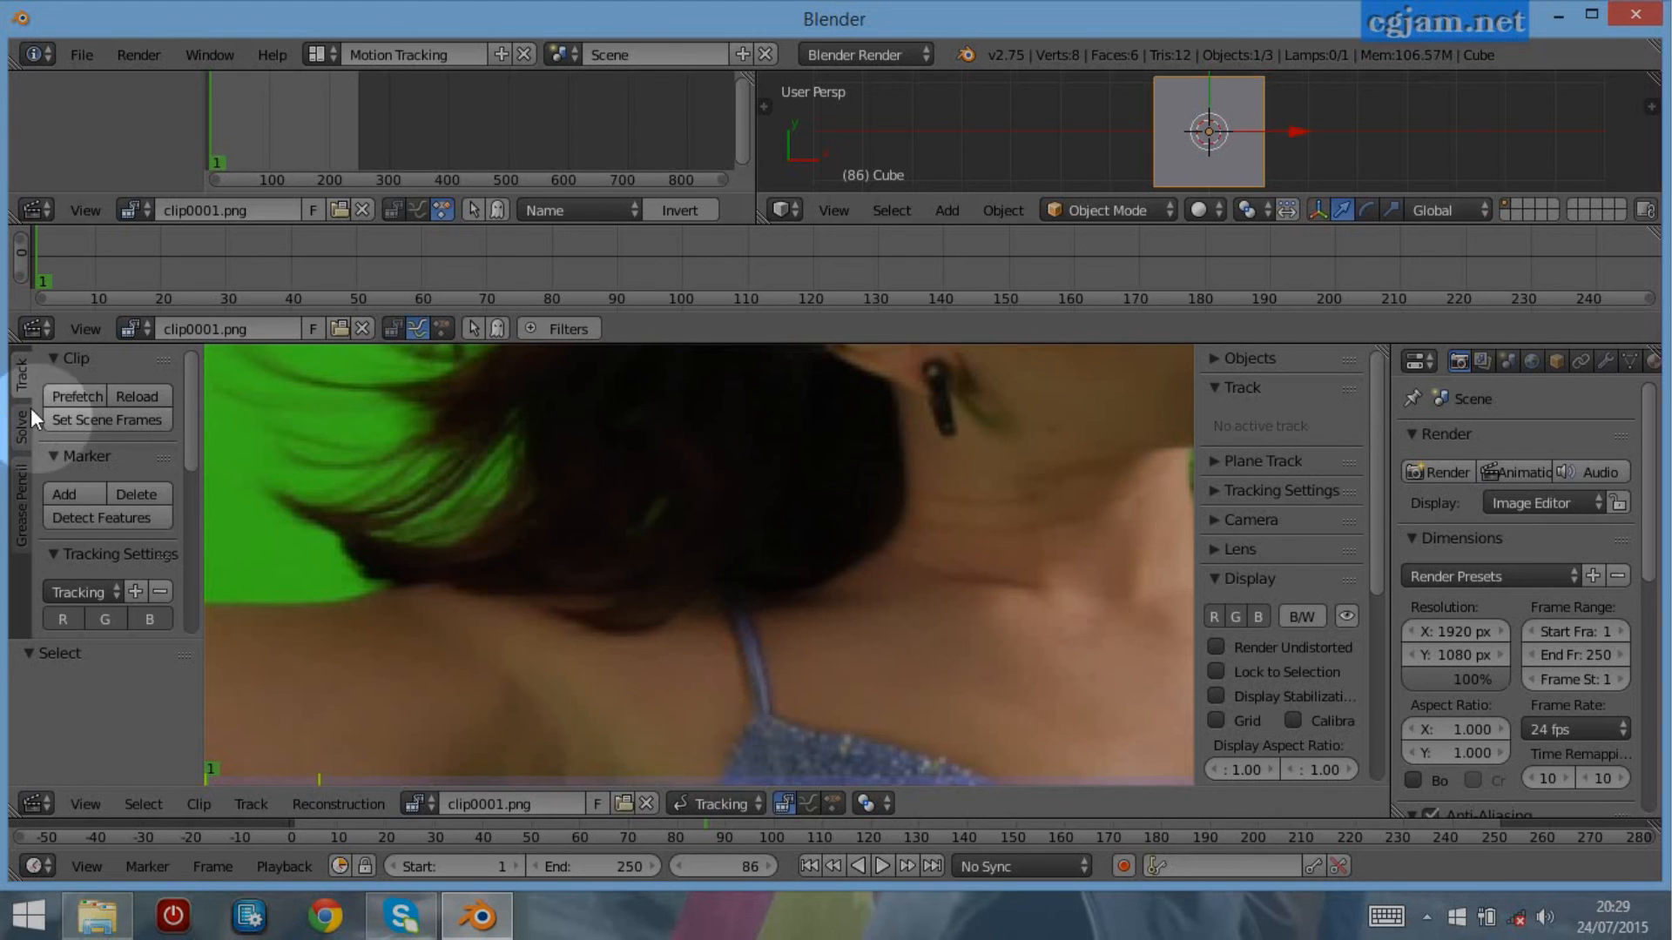
# Prefetch the clip's frames and set the scene's end frame to 349
pyautogui.click(66, 397)
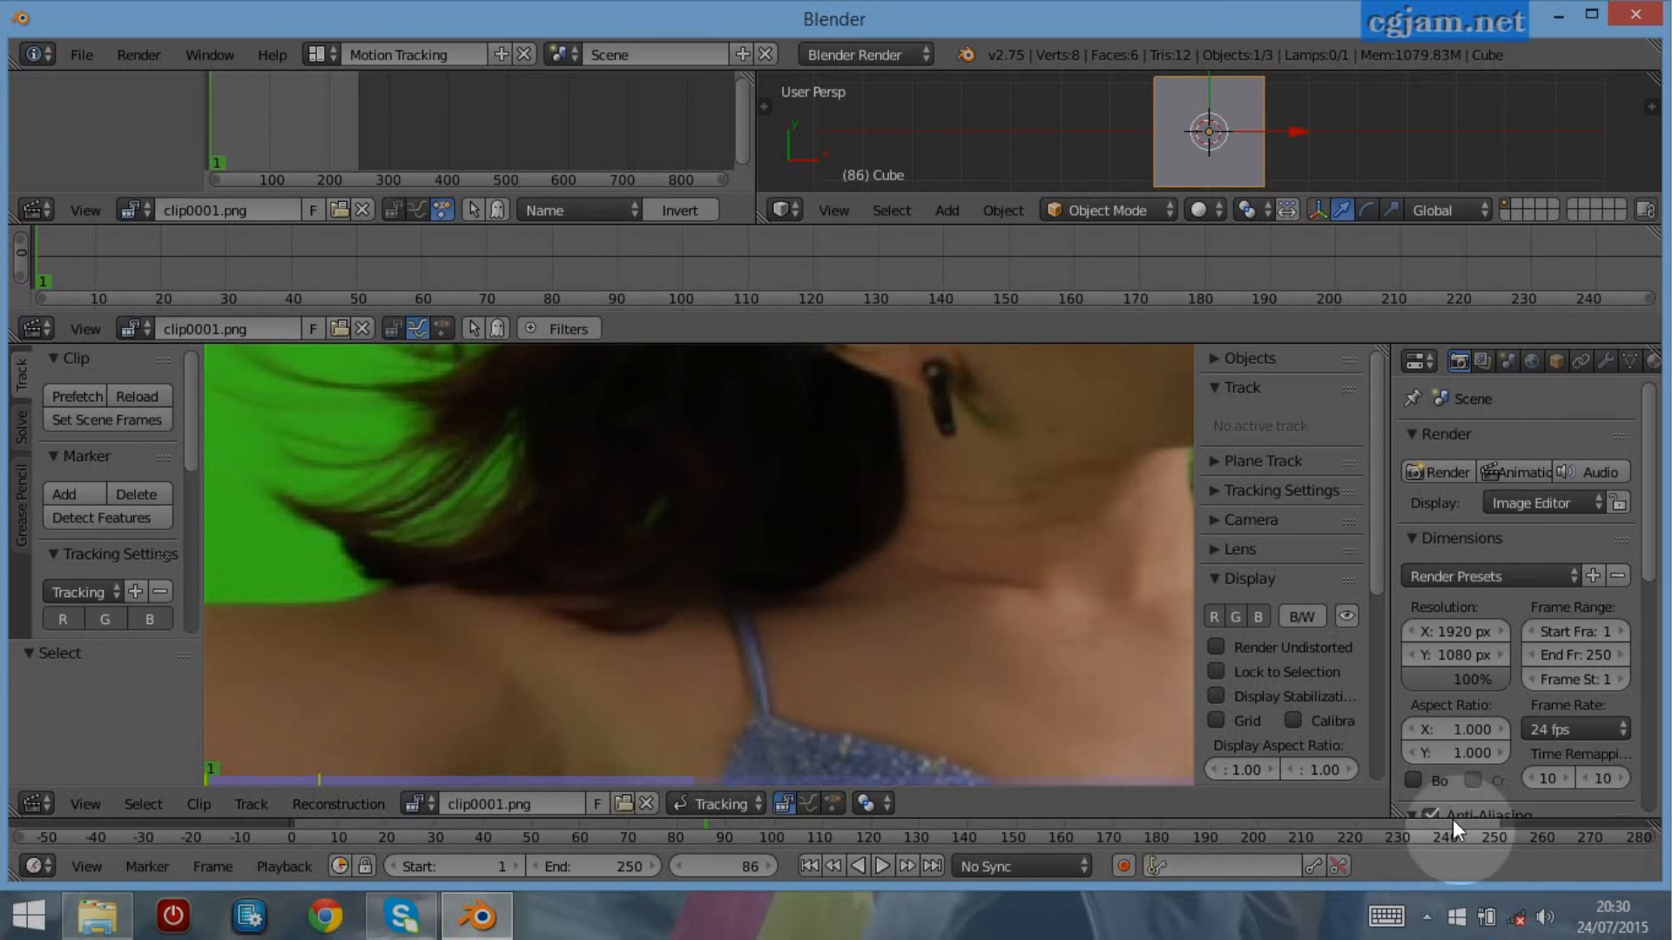
pyautogui.click(598, 866)
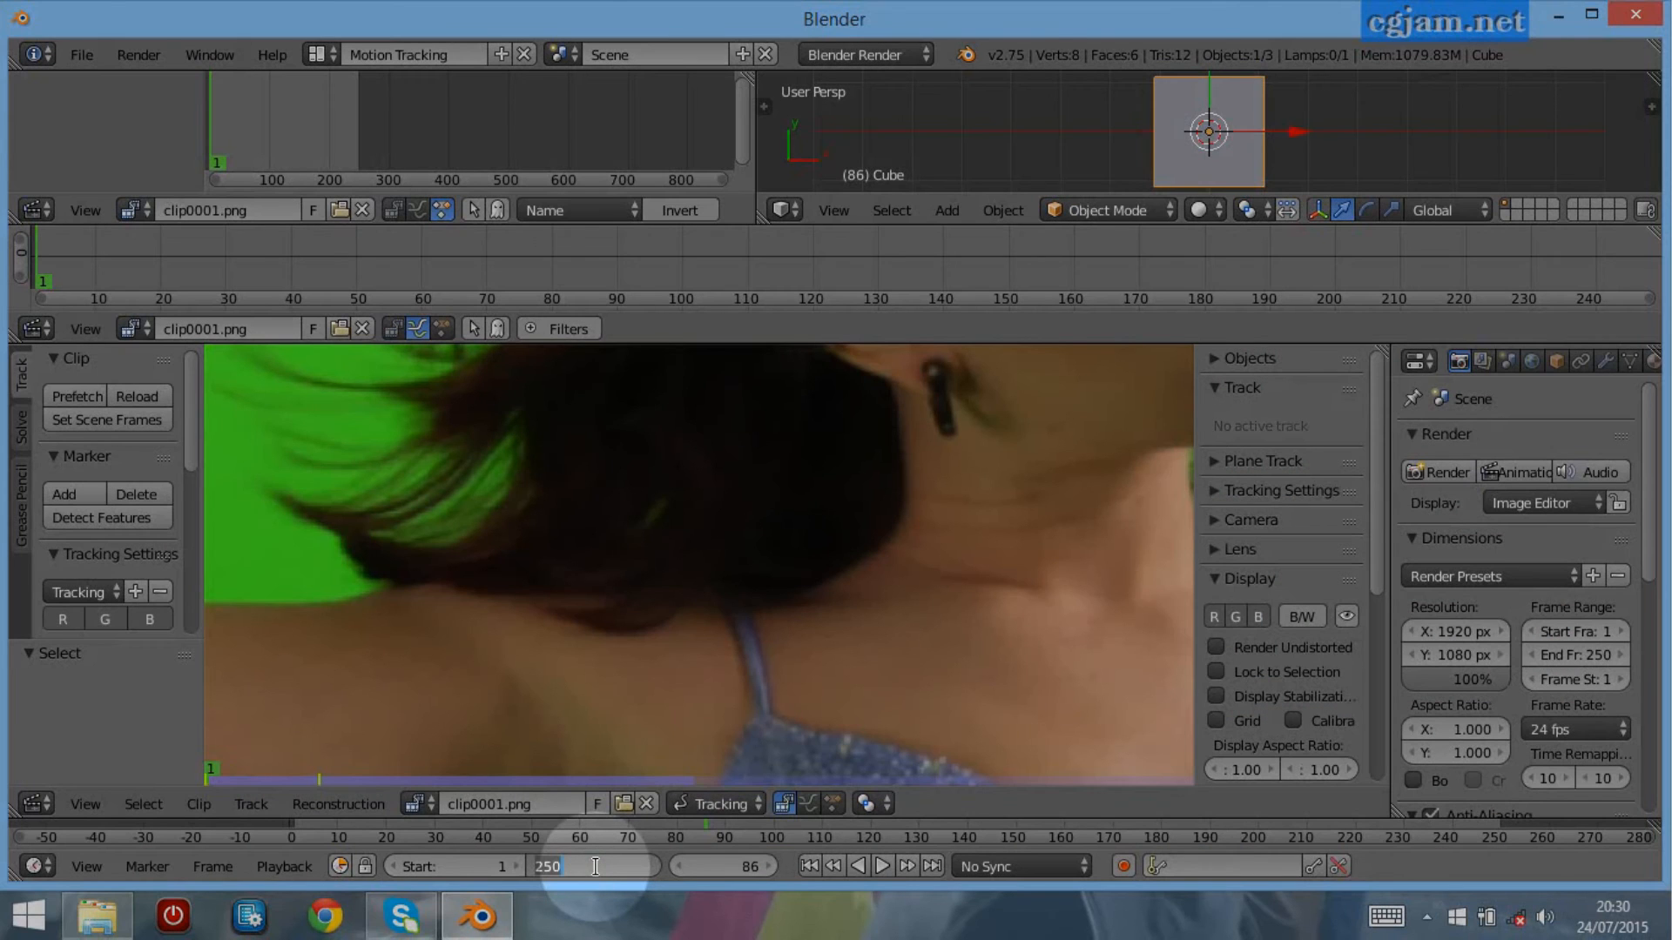
pyautogui.write('349')
pyautogui.press('Return')
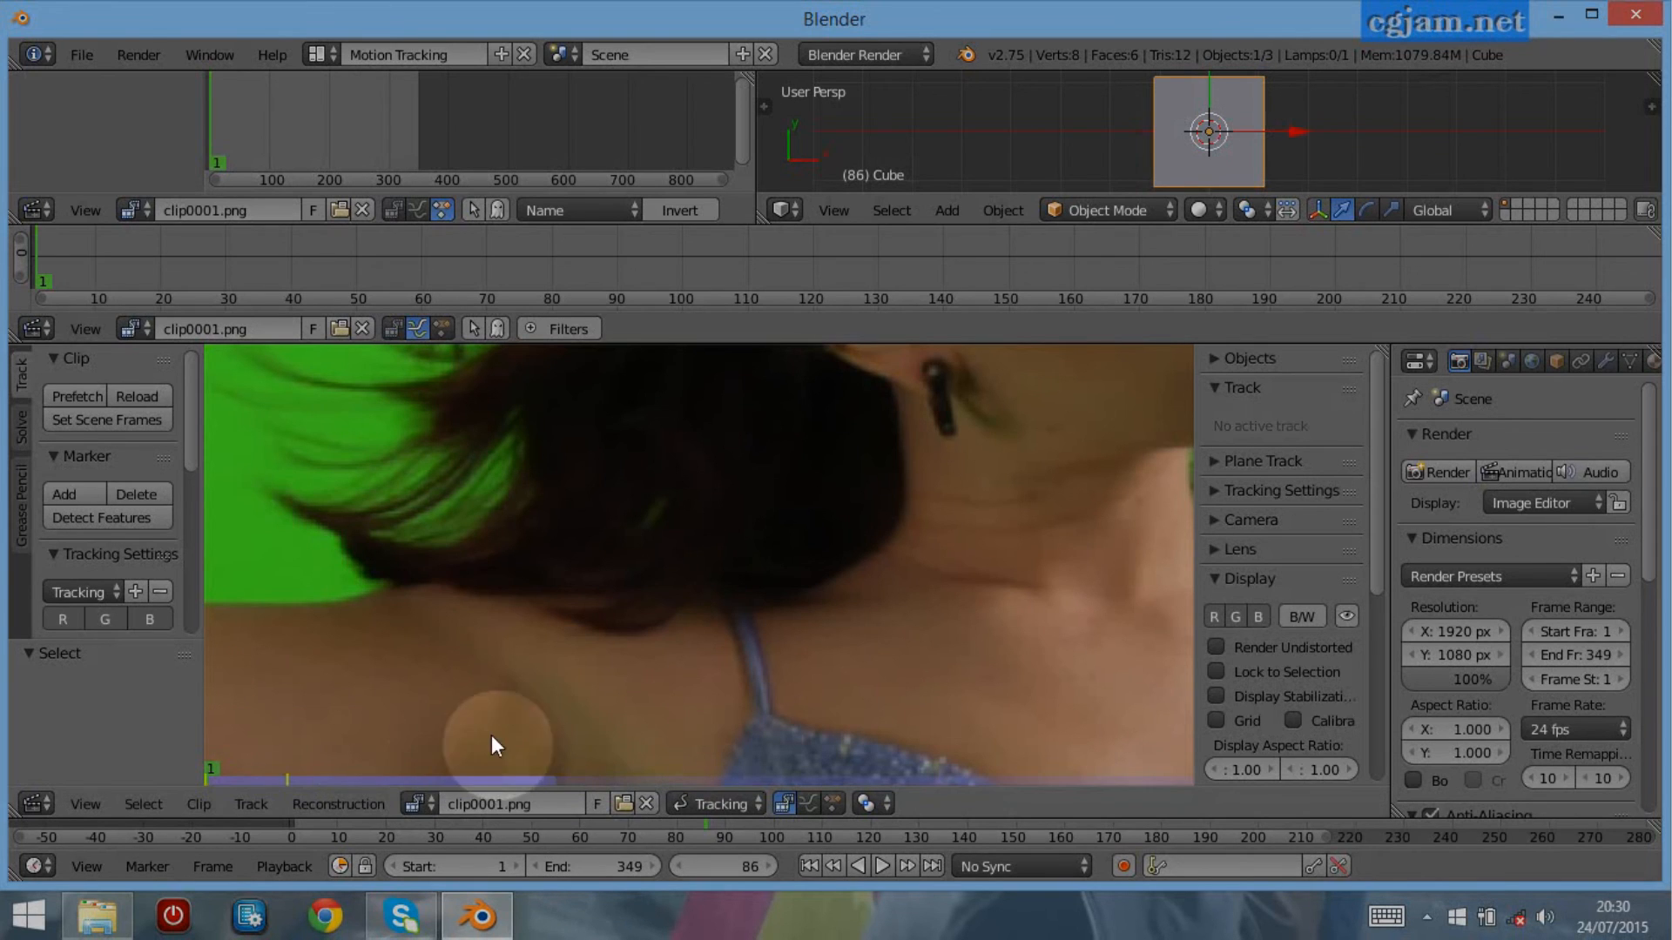
# Switch the clip editor to Mask mode and create a new mask named "core matte"
pyautogui.scroll(-2, 405, 580)
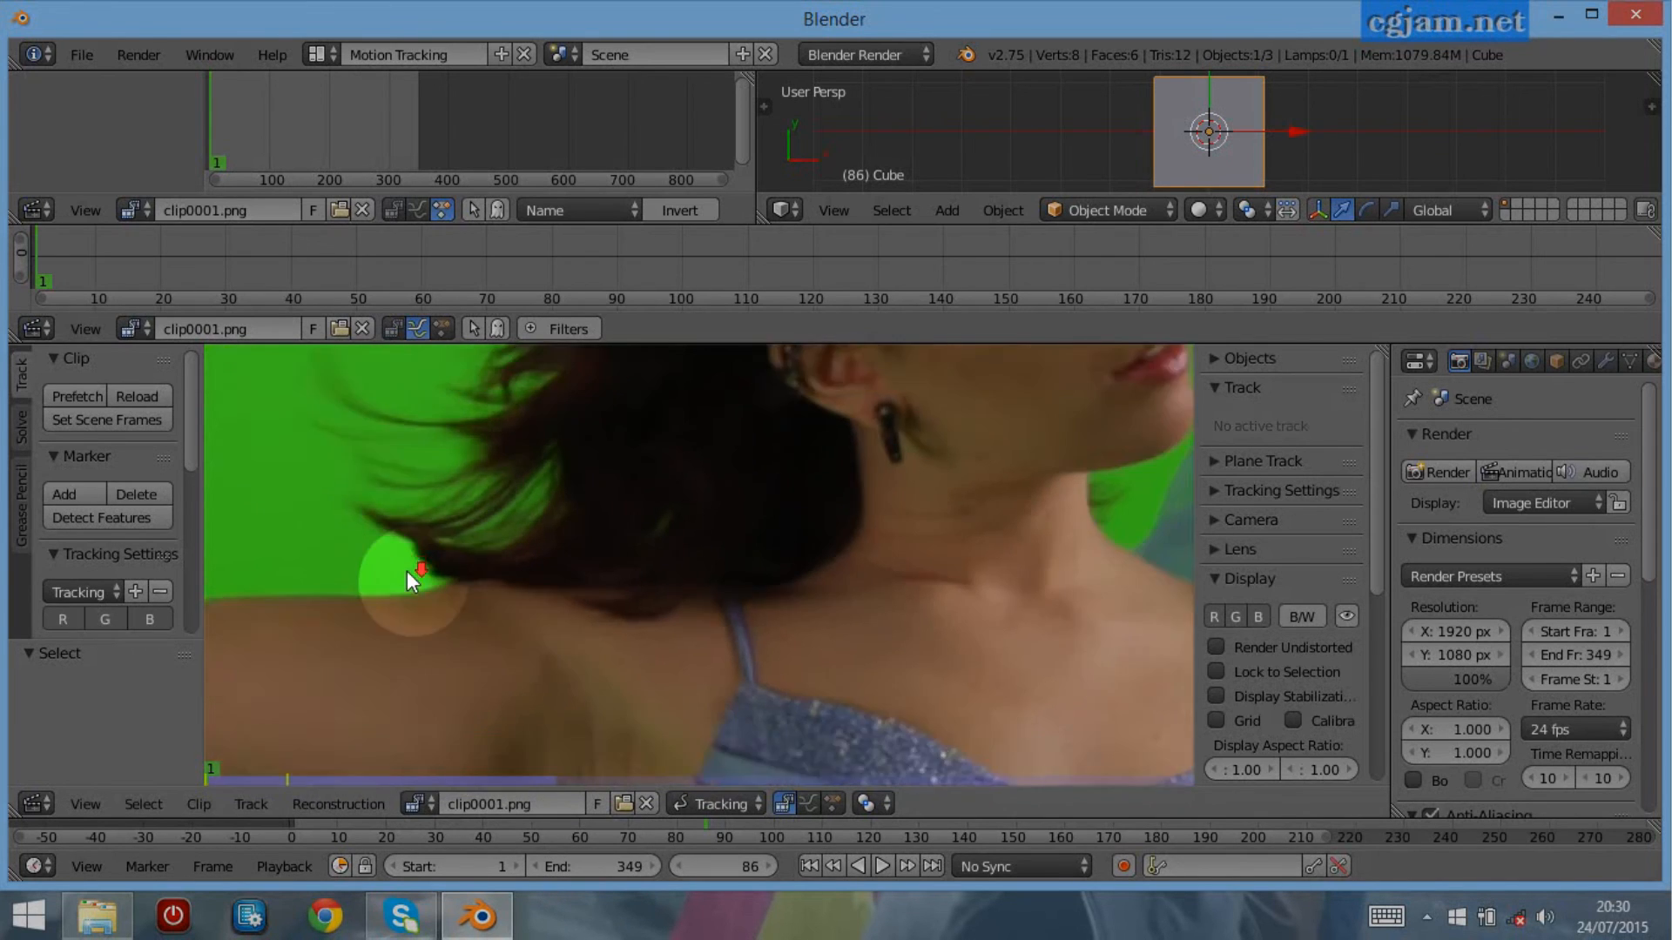
pyautogui.scroll(-1, 406, 573)
pyautogui.moveTo(362, 639); pyautogui.dragTo(633, 504, button='middle')
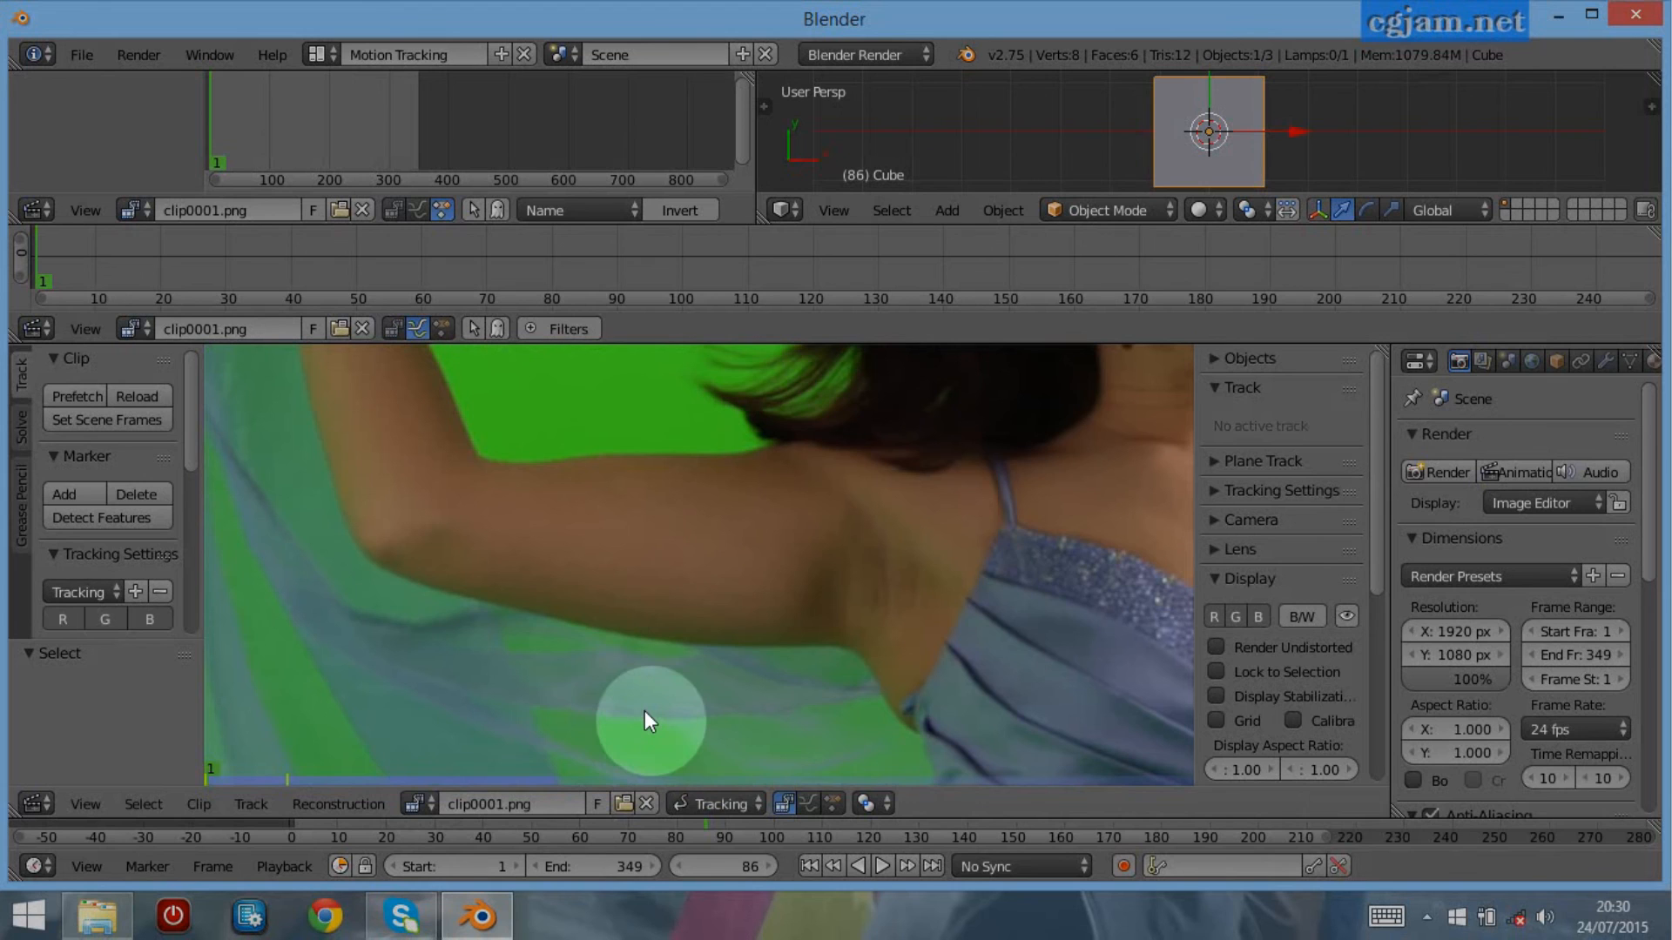
pyautogui.click(714, 804)
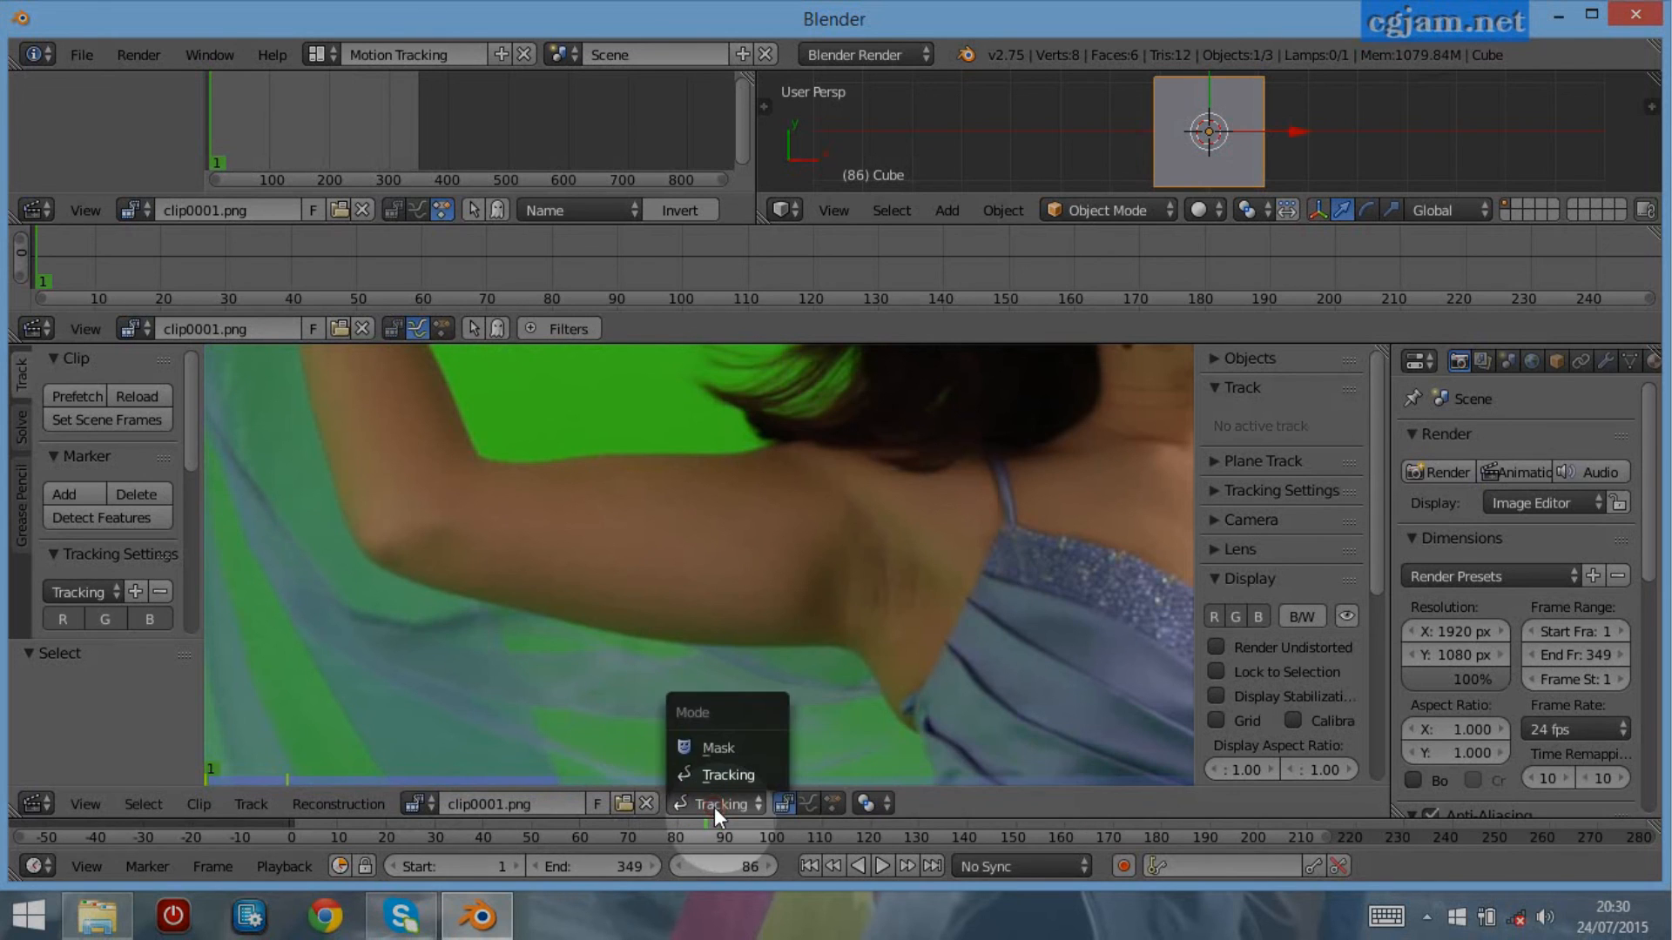
pyautogui.click(688, 747)
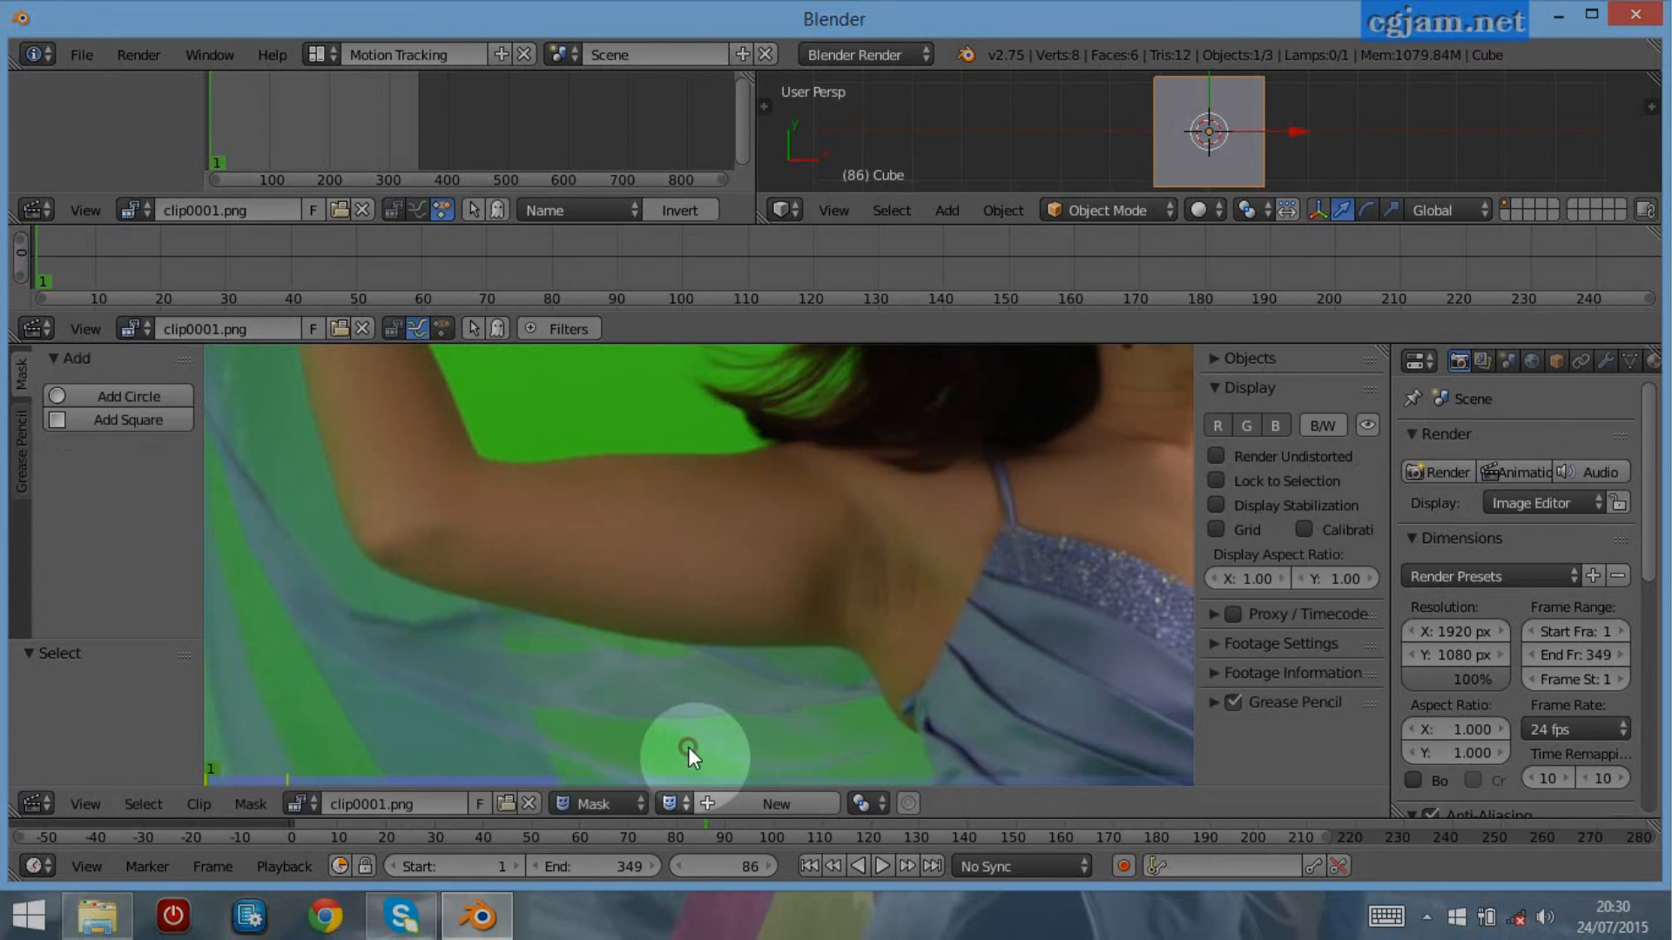
pyautogui.click(745, 805)
pyautogui.click(743, 805)
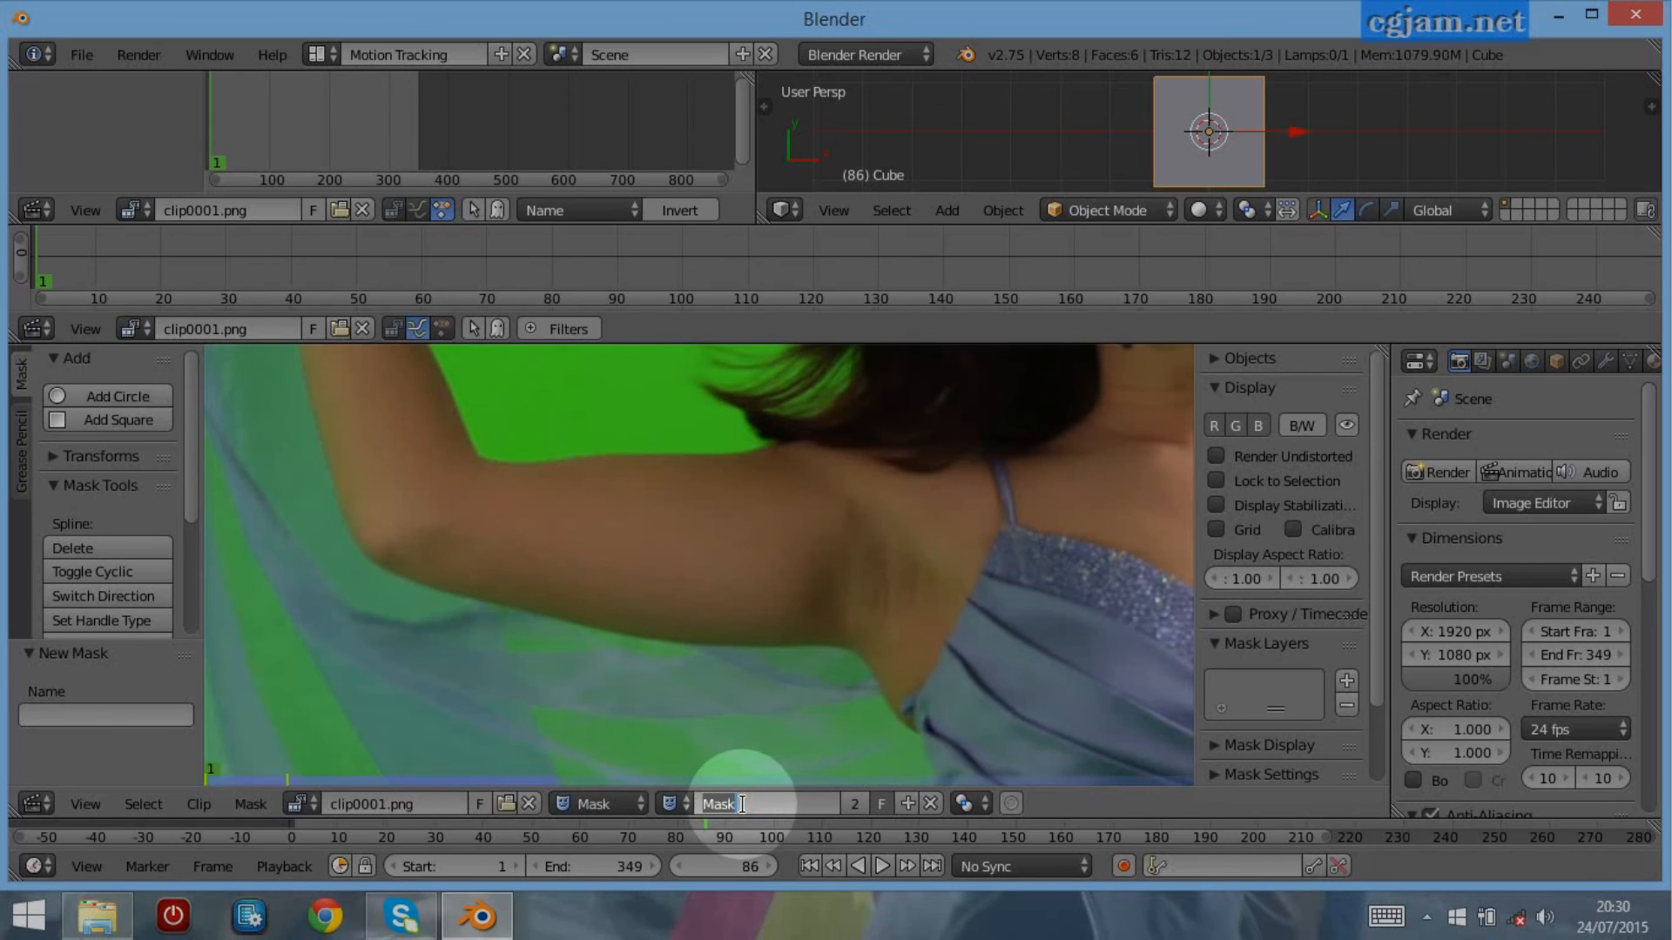
pyautogui.write('core')
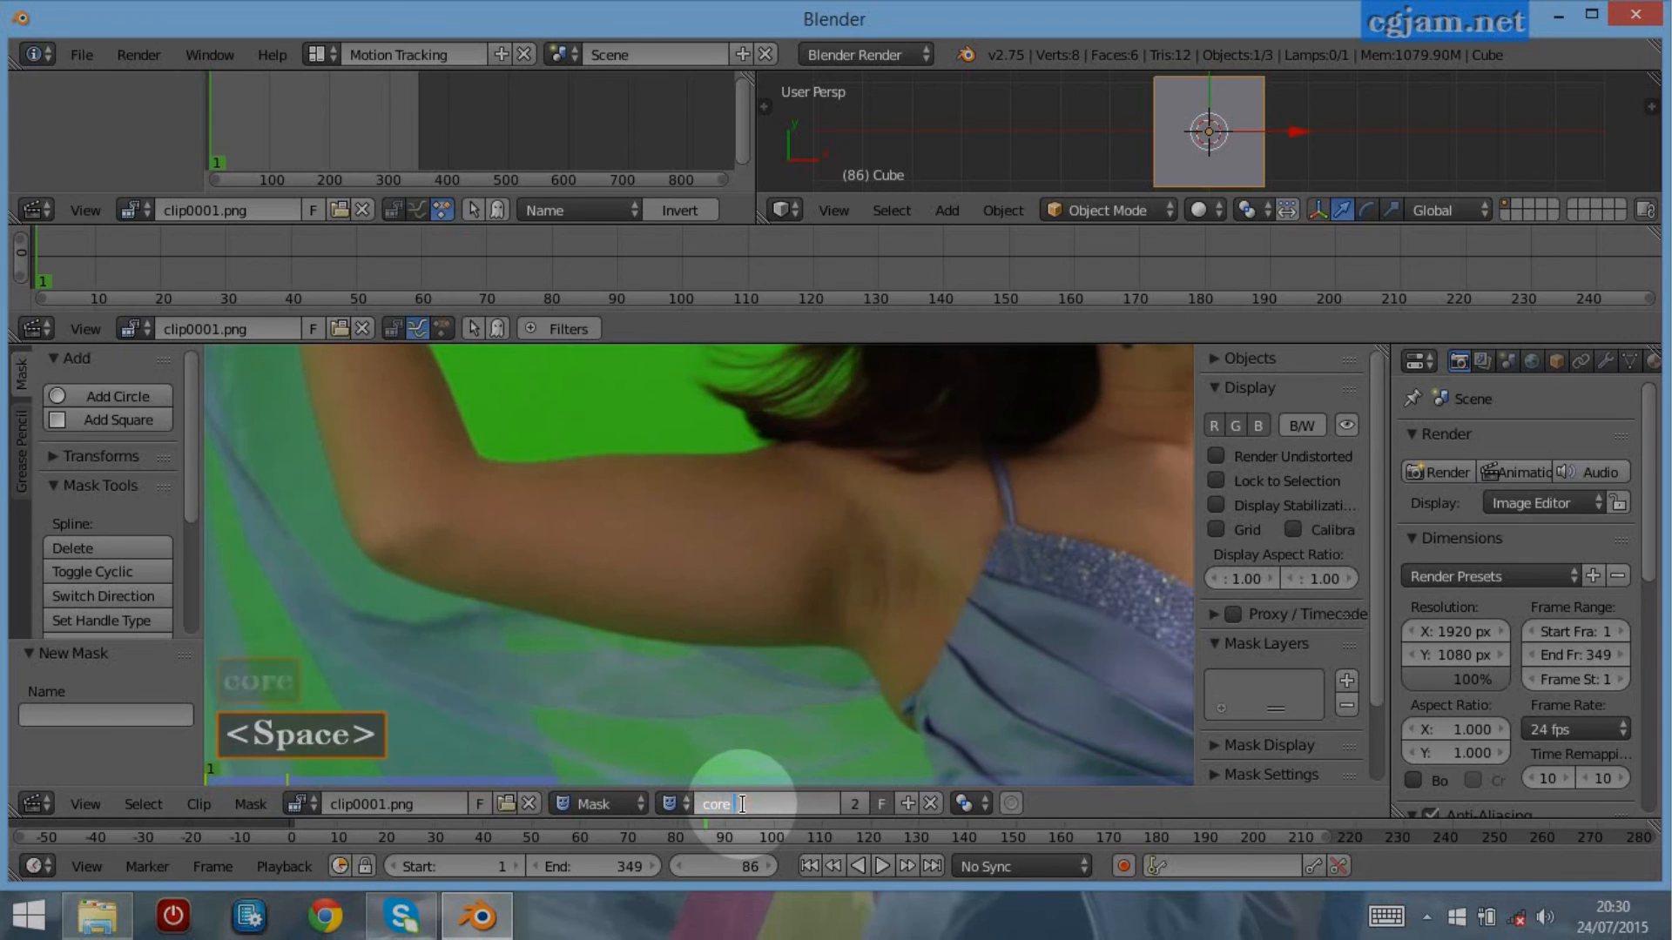
pyautogui.write(' mattt')
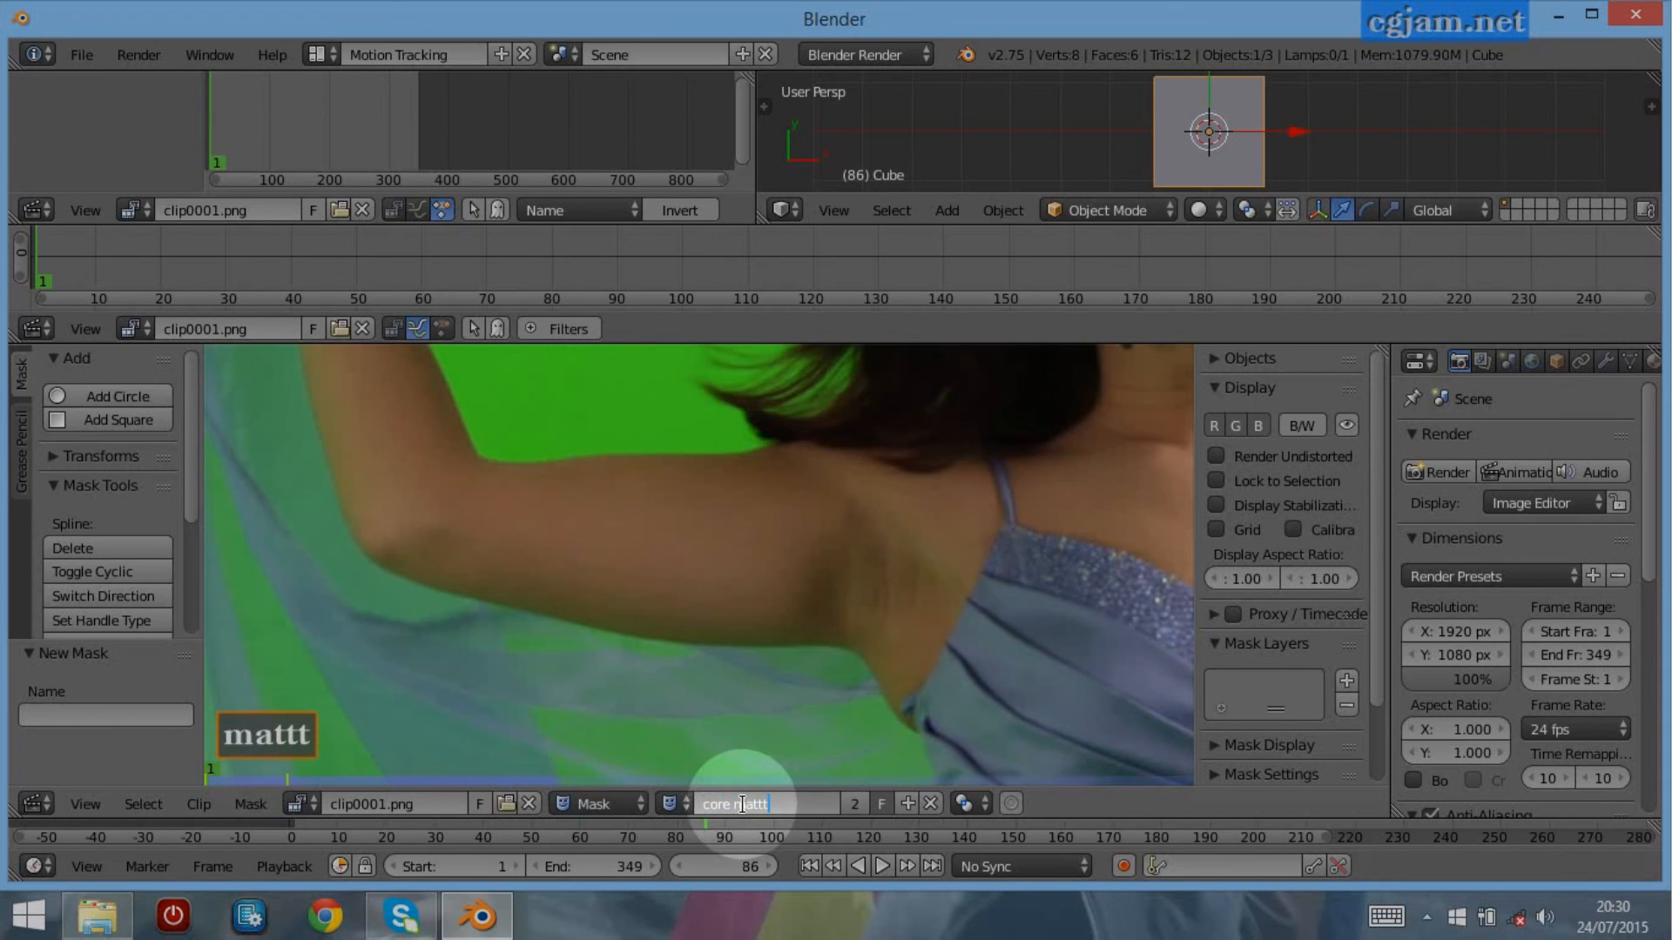
pyautogui.press('BackSpace')
pyautogui.write('e')
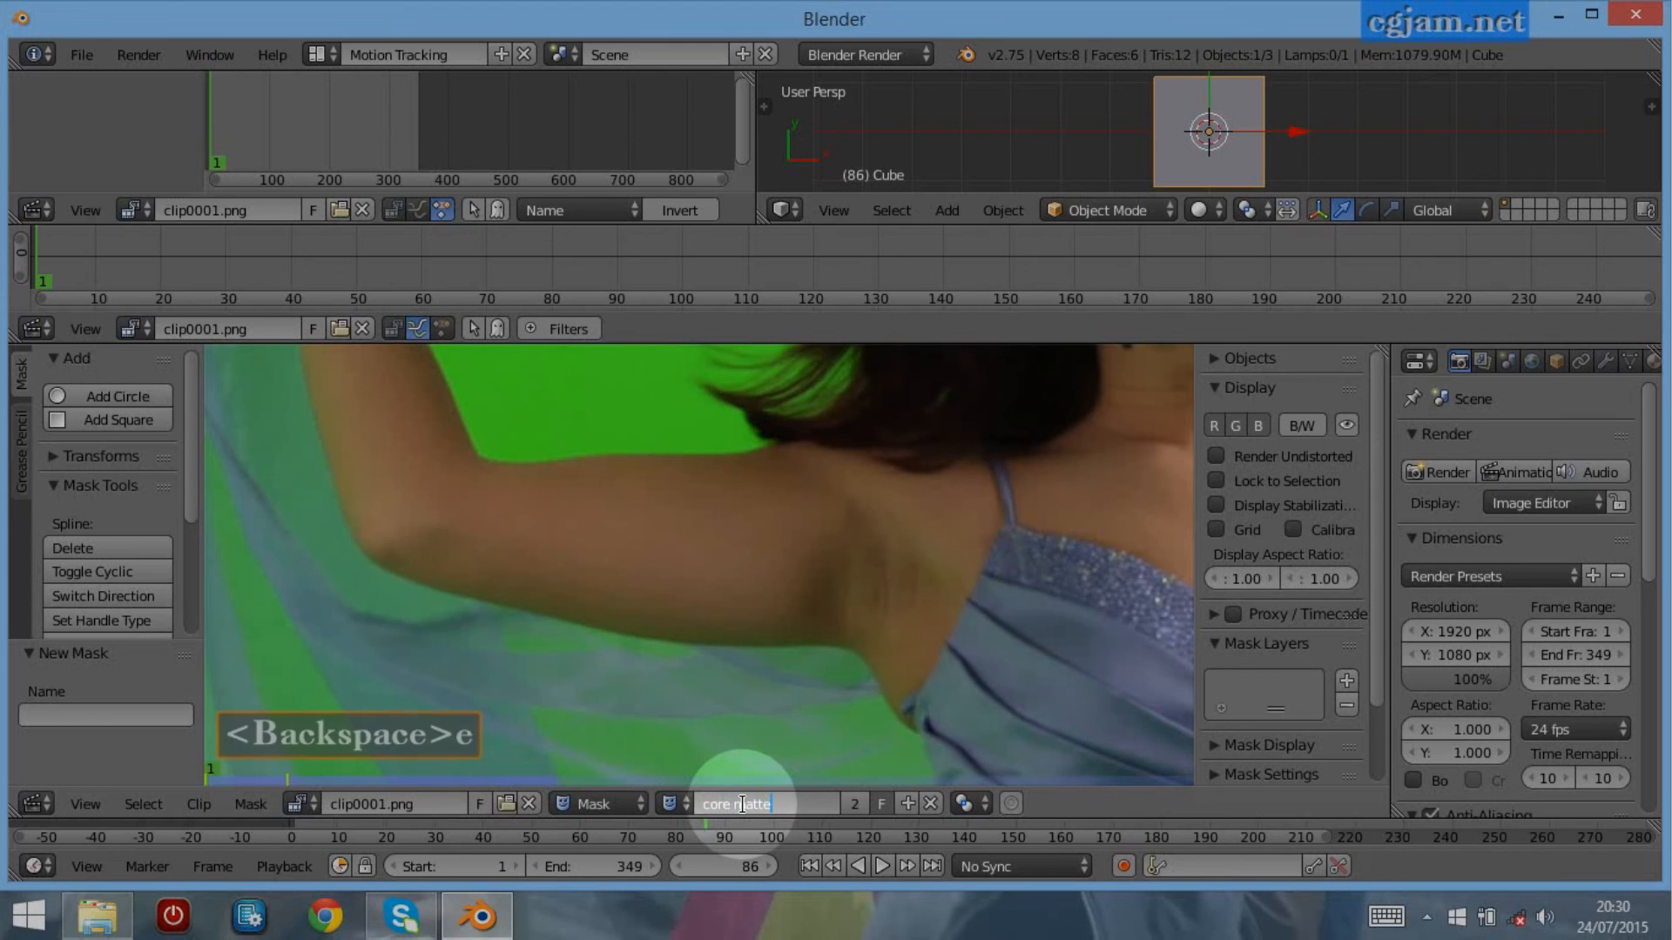
pyautogui.press('Return')
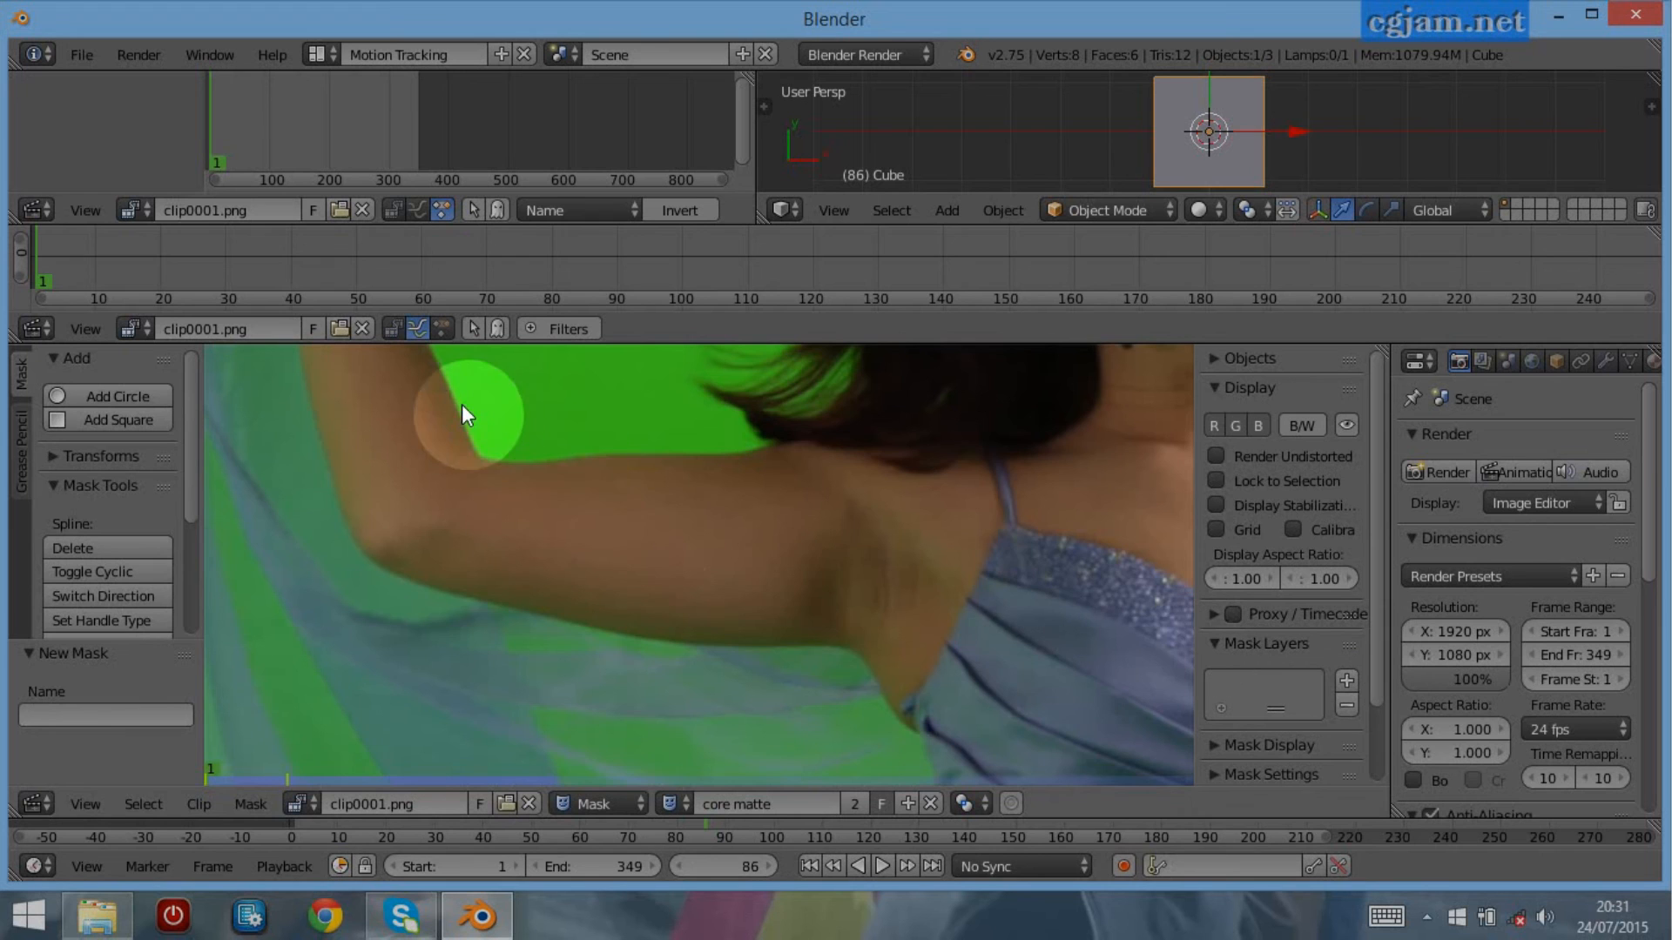
# Add a layer to the core matte mask, with the actress's bent arm and armpit framed in the clip view
pyautogui.scroll(-4, 462, 404)
pyautogui.scroll(-4, 536, 479)
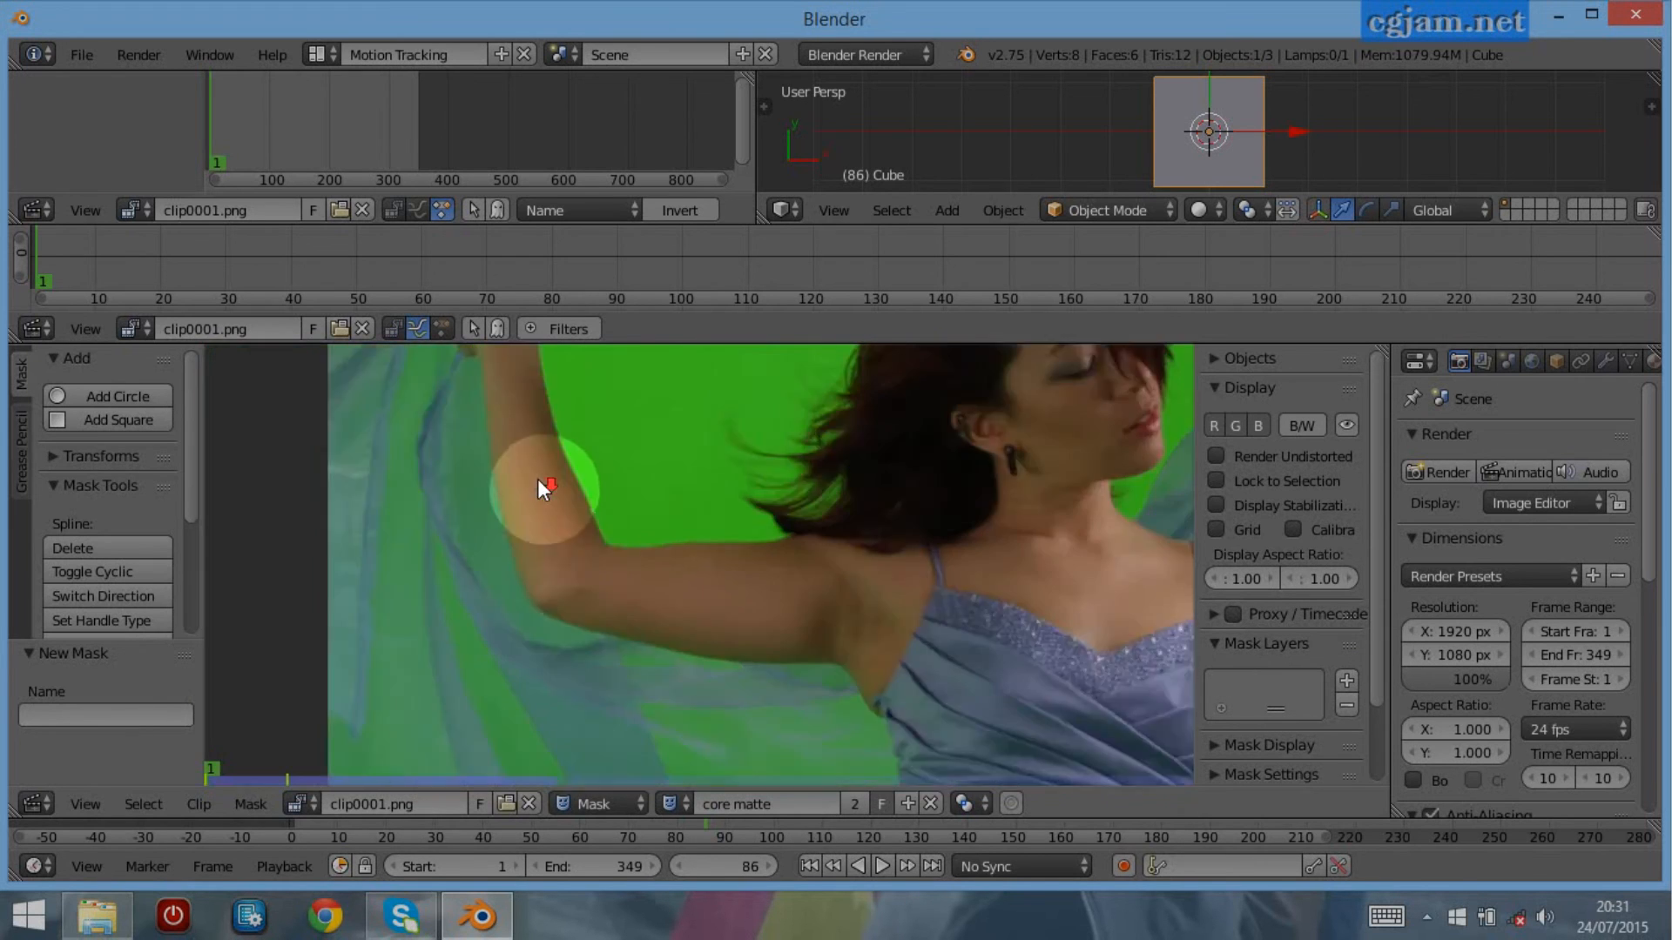
pyautogui.moveTo(793, 507); pyautogui.dragTo(657, 486, button='middle')
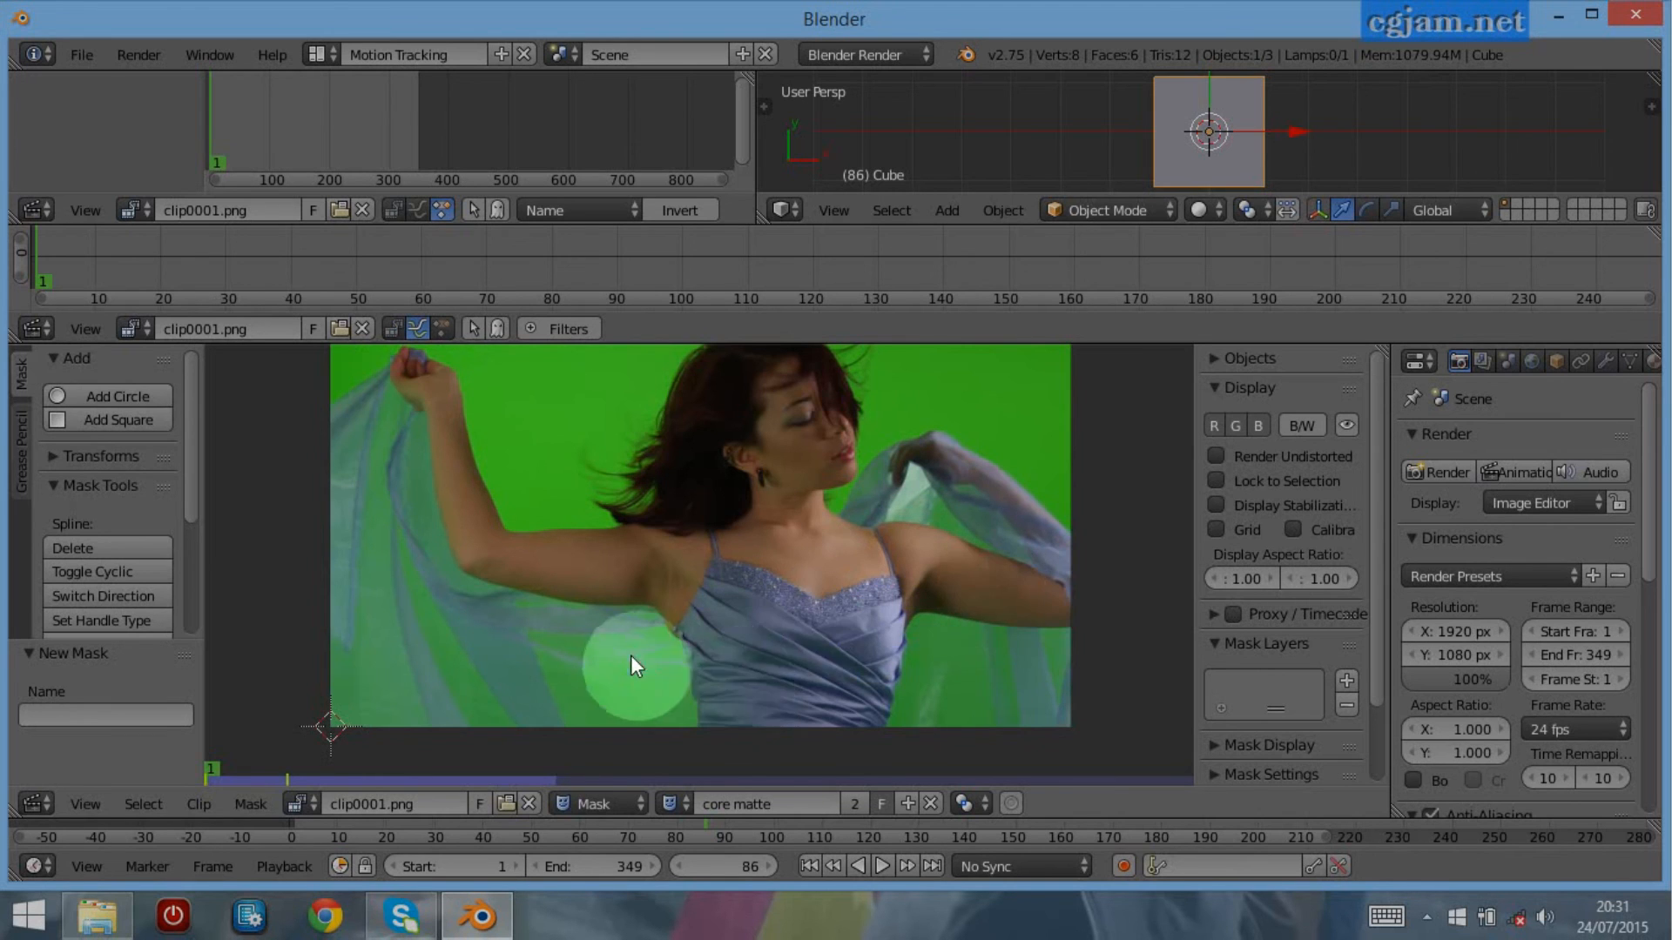
pyautogui.scroll(3, 625, 652)
pyautogui.moveTo(475, 602); pyautogui.dragTo(775, 584, button='middle')
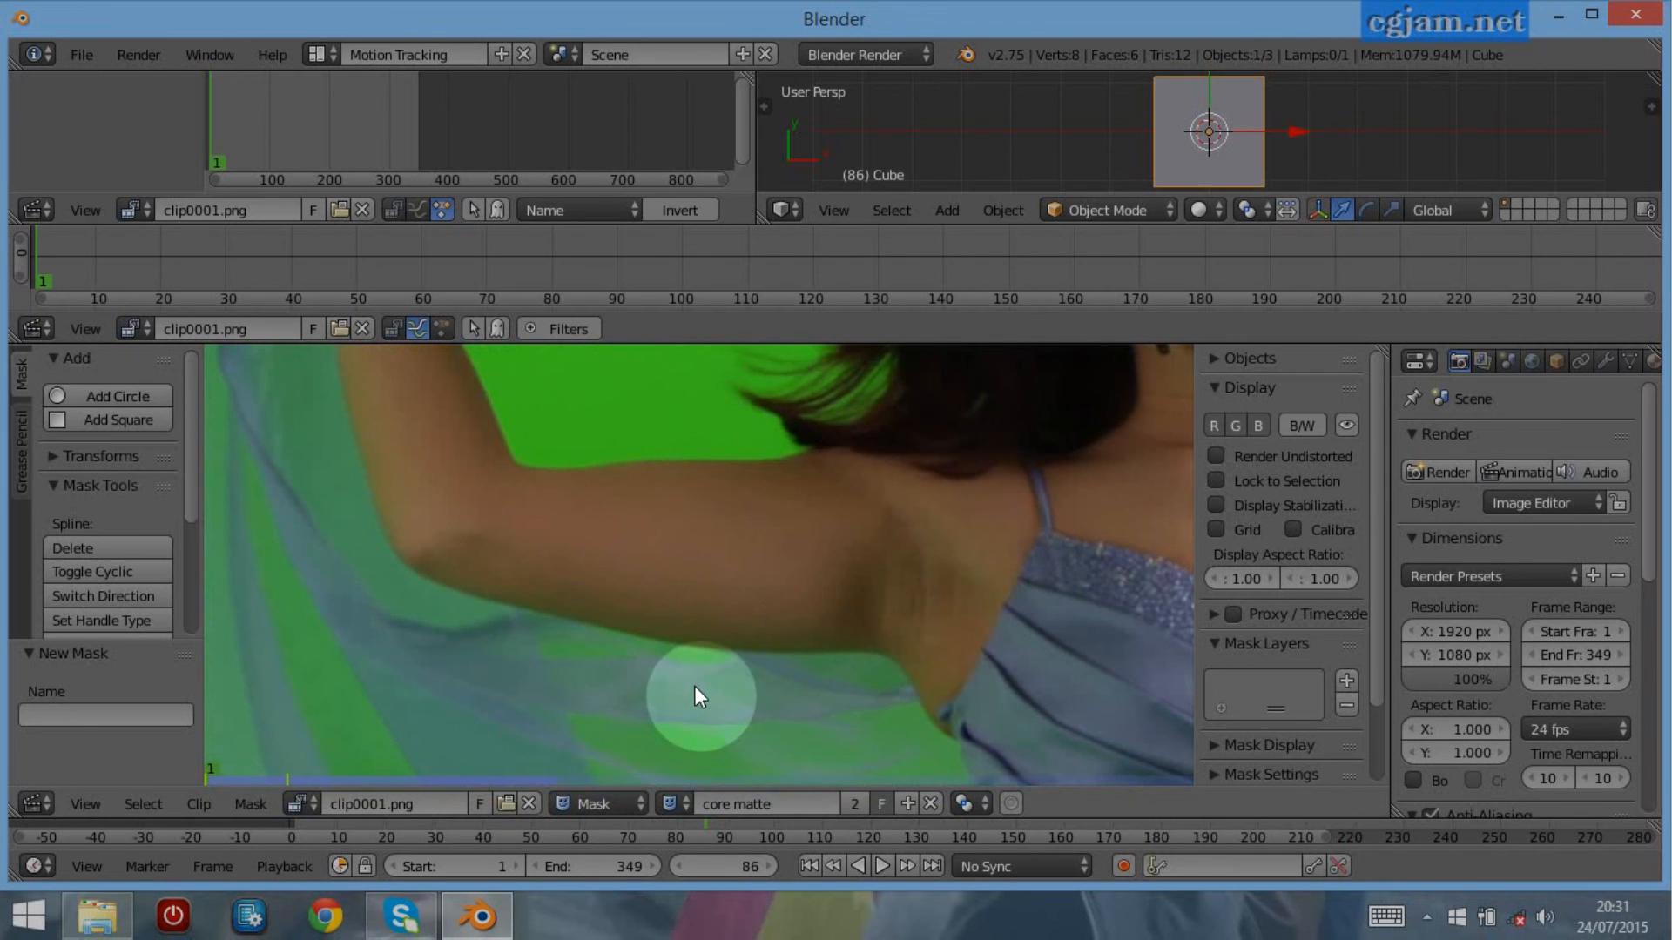
pyautogui.click(1345, 680)
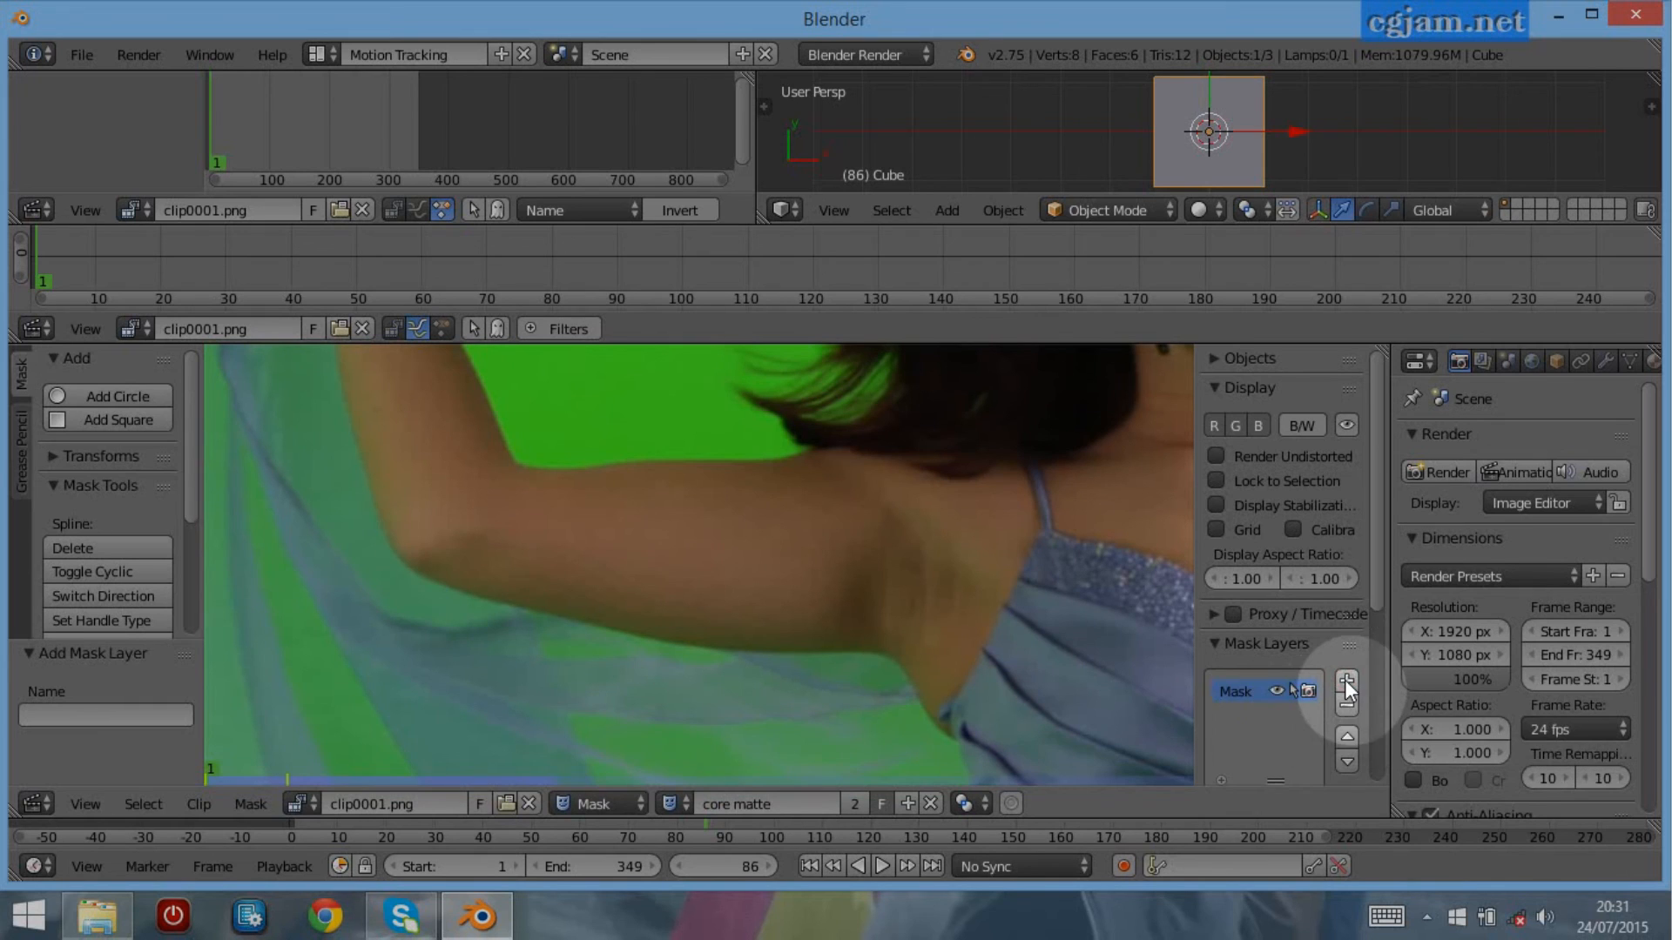
# Rename the new mask layer as "upper"
pyautogui.doubleClick(1245, 693)
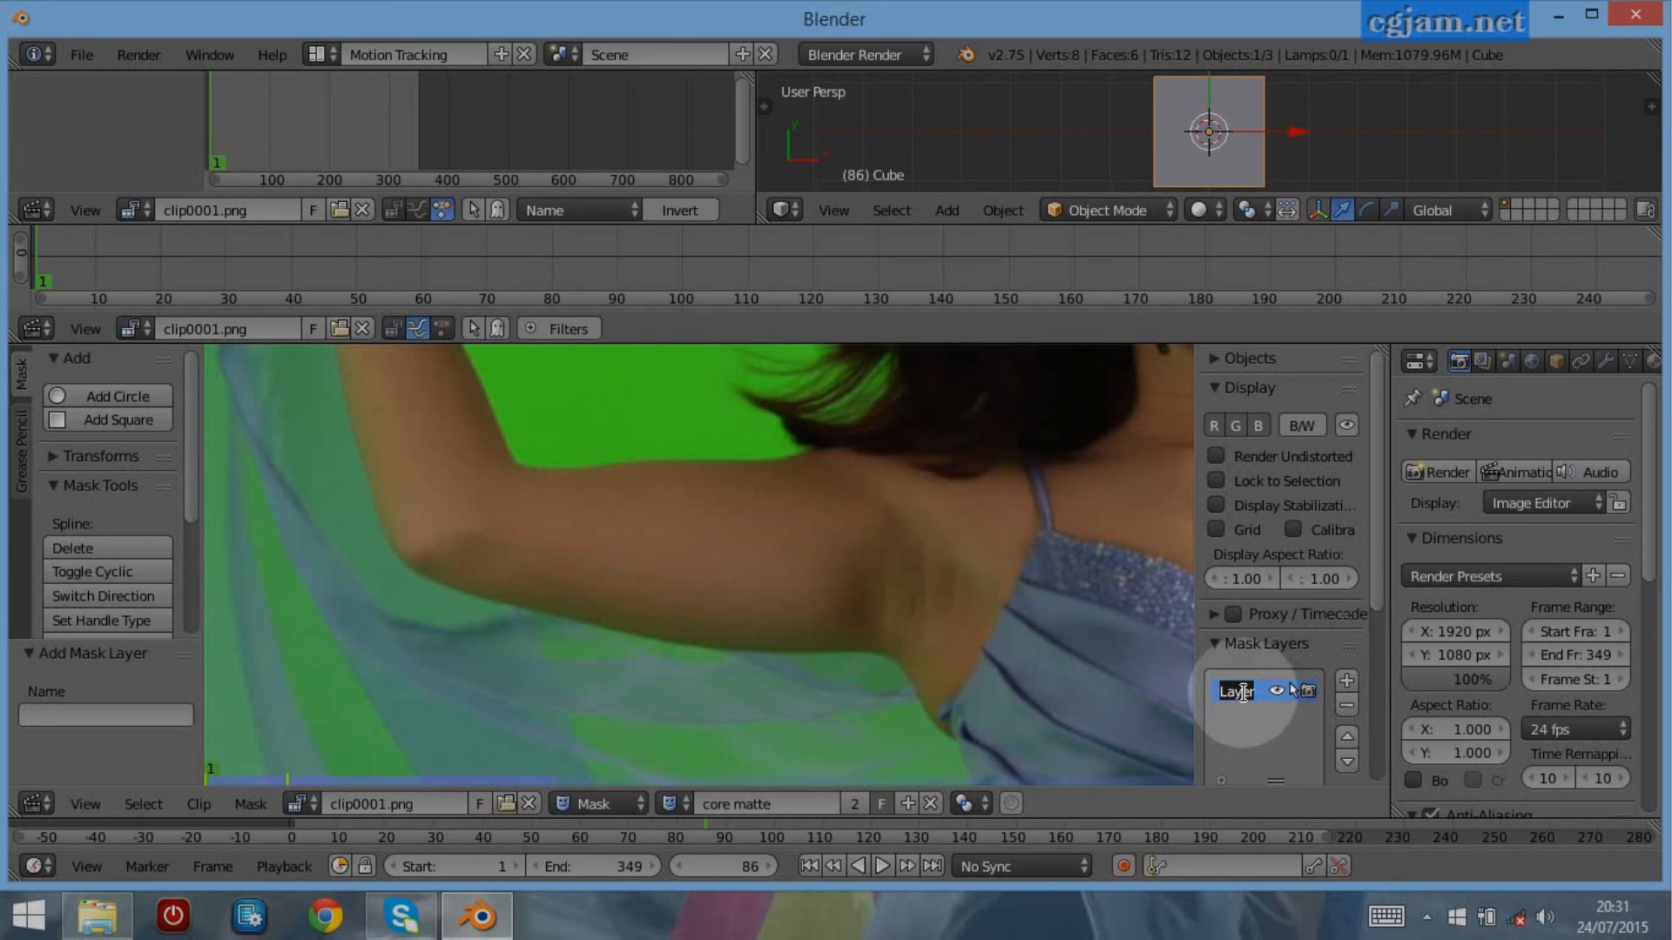
pyautogui.write('up')
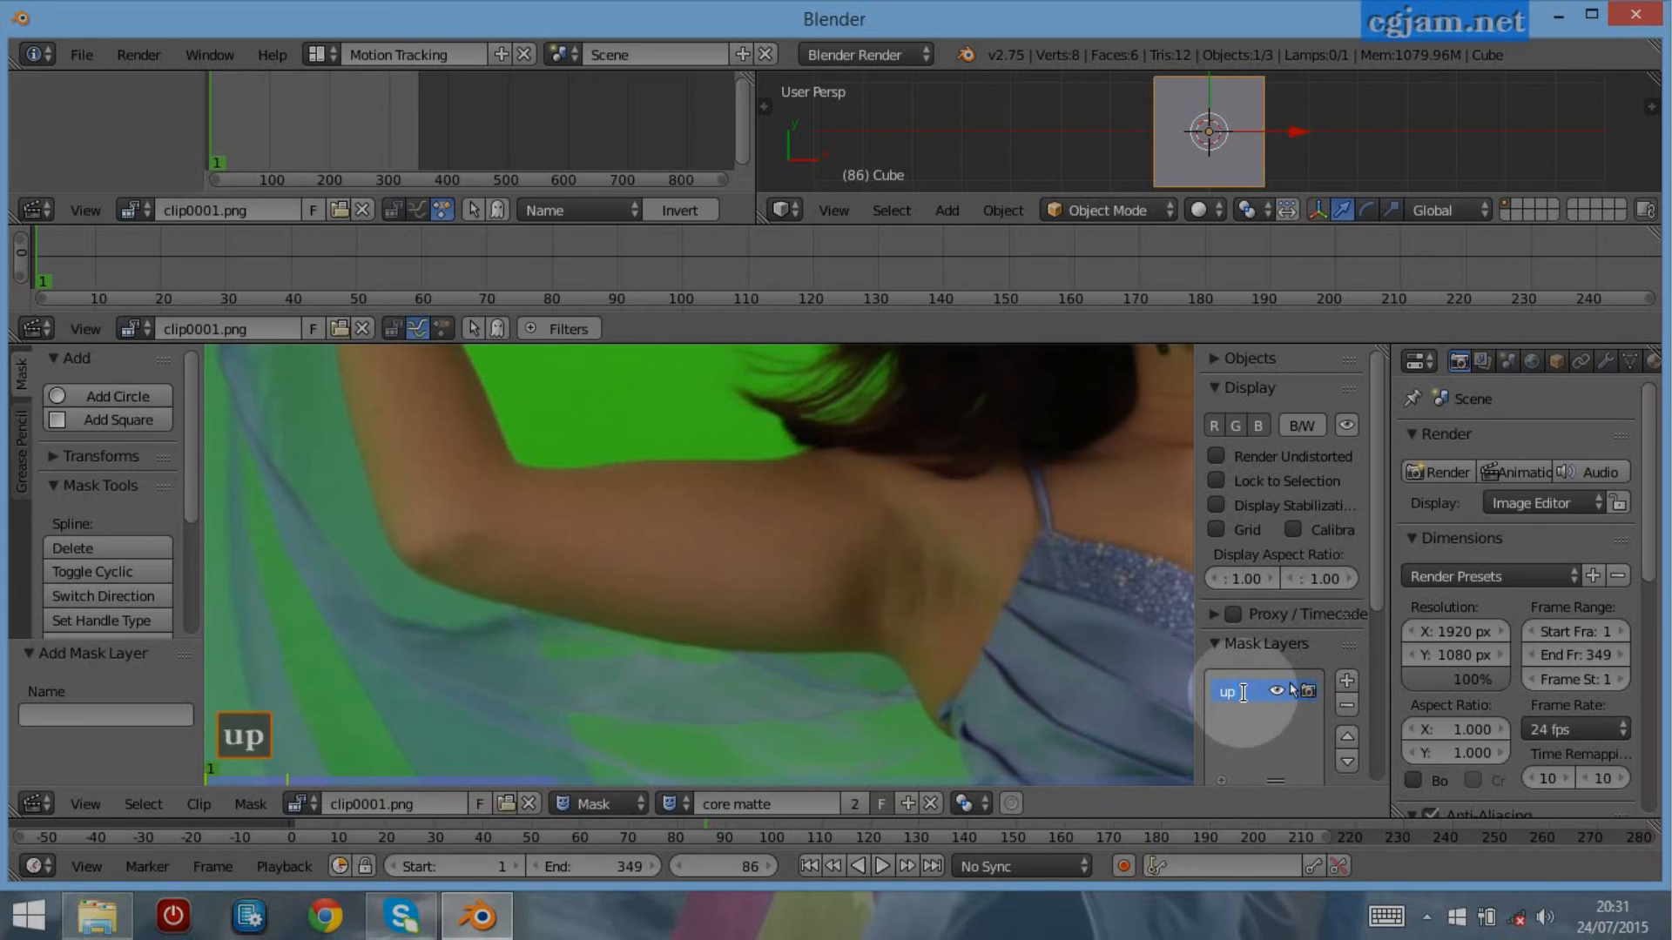
pyautogui.write('per')
pyautogui.hotkey('shift', 'Right')
pyautogui.write('arm')
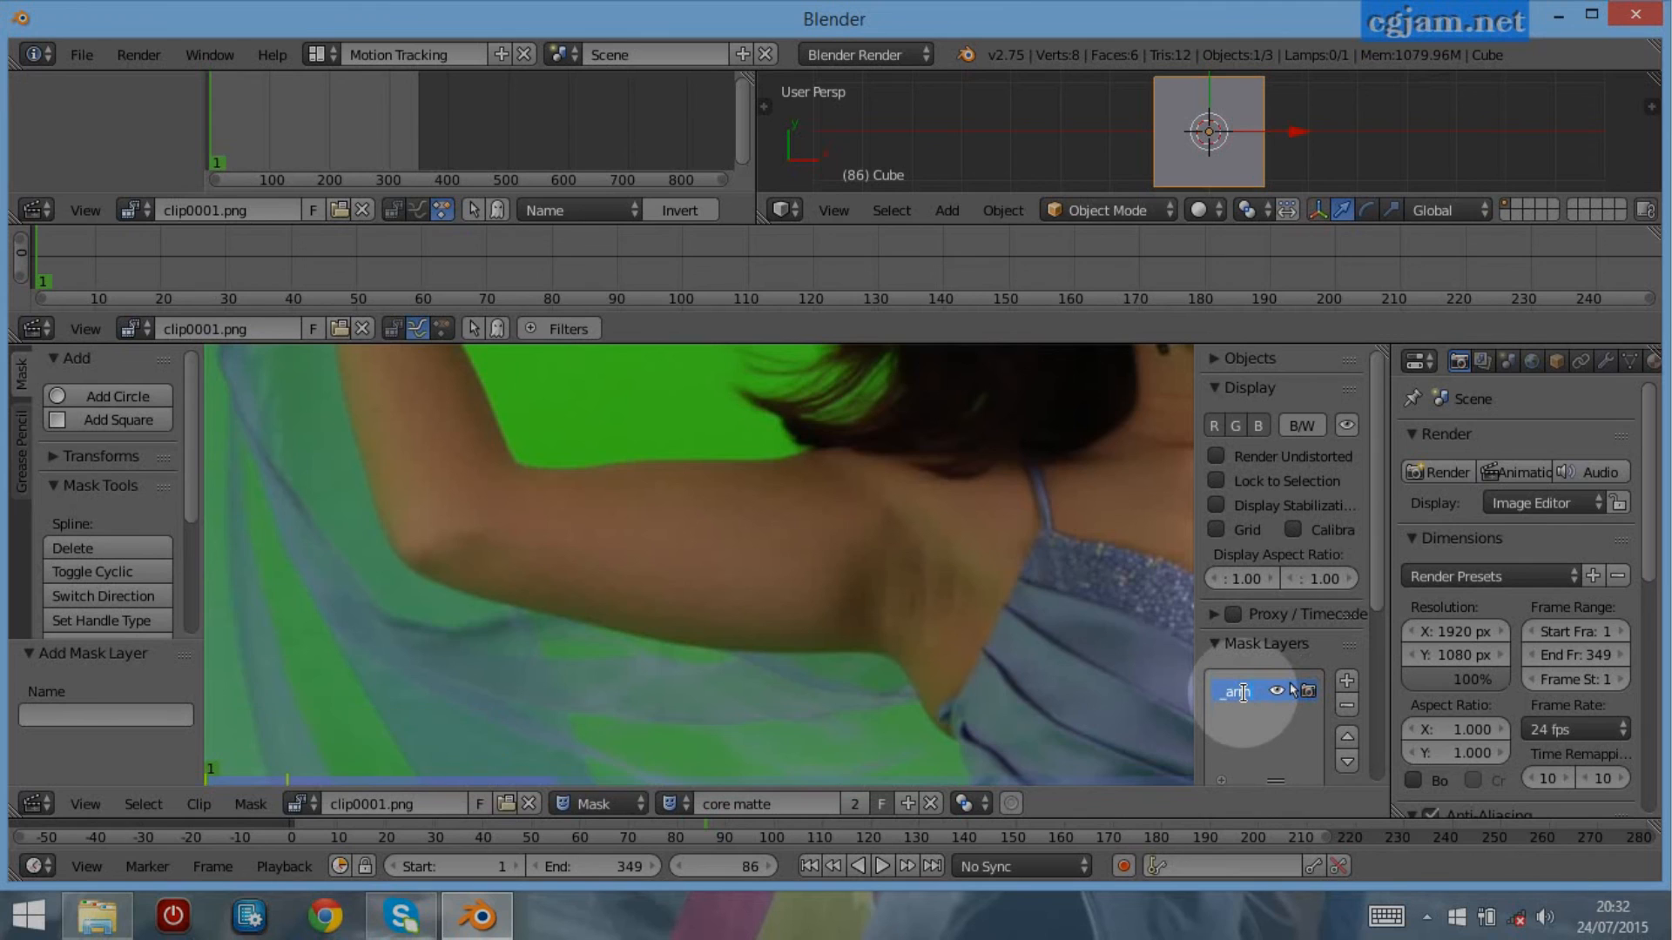
pyautogui.hotkey('shift', 'Right')
pyautogui.write('right')
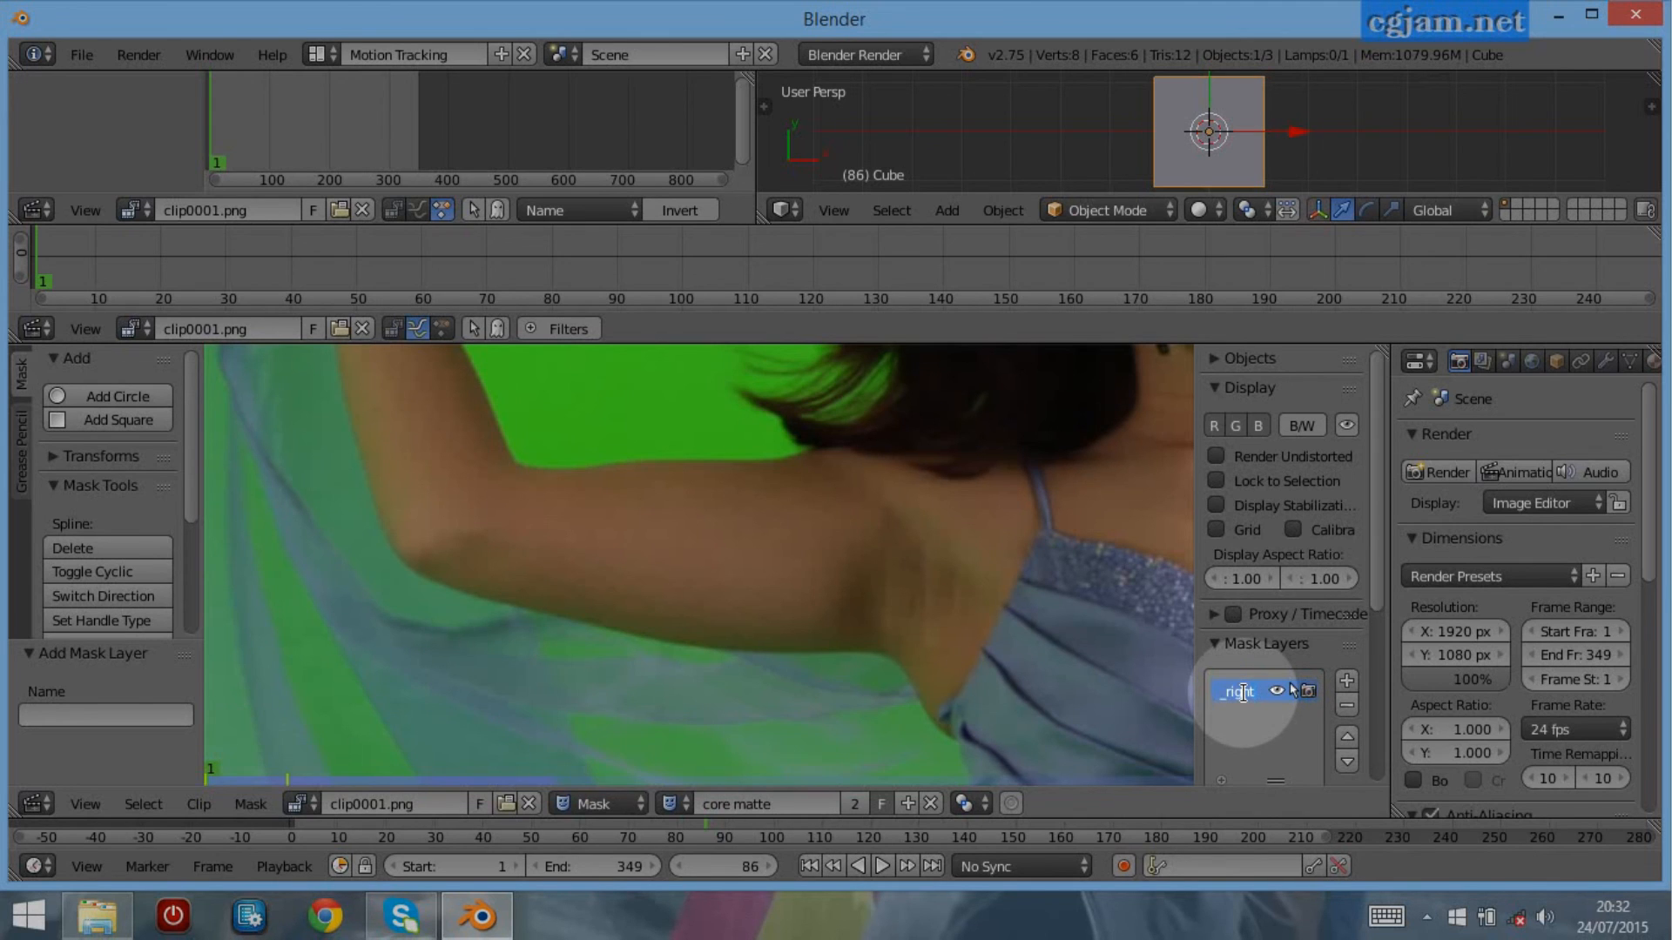
pyautogui.press('Return')
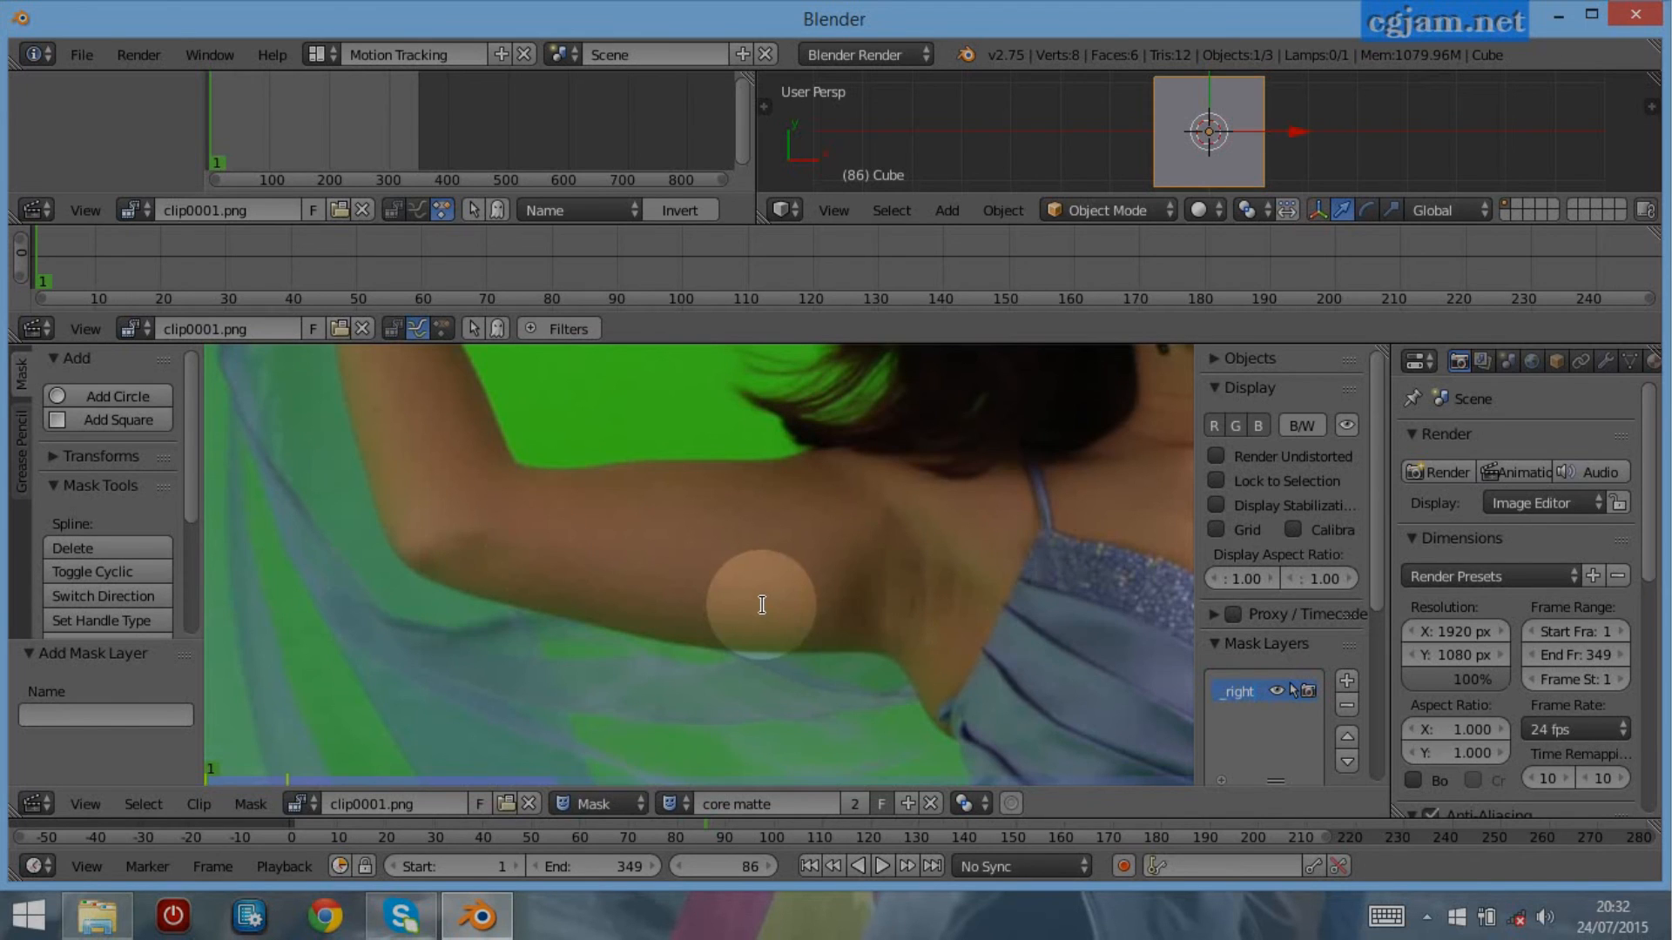
pyautogui.write('upper')
pyautogui.press('Return')
# Start the mask spline with a point at the bent arm's elbow and pull its handle outward, away from the arm
pyautogui.keyDown('ctrl'); pyautogui.click(416, 571); pyautogui.keyUp('ctrl')
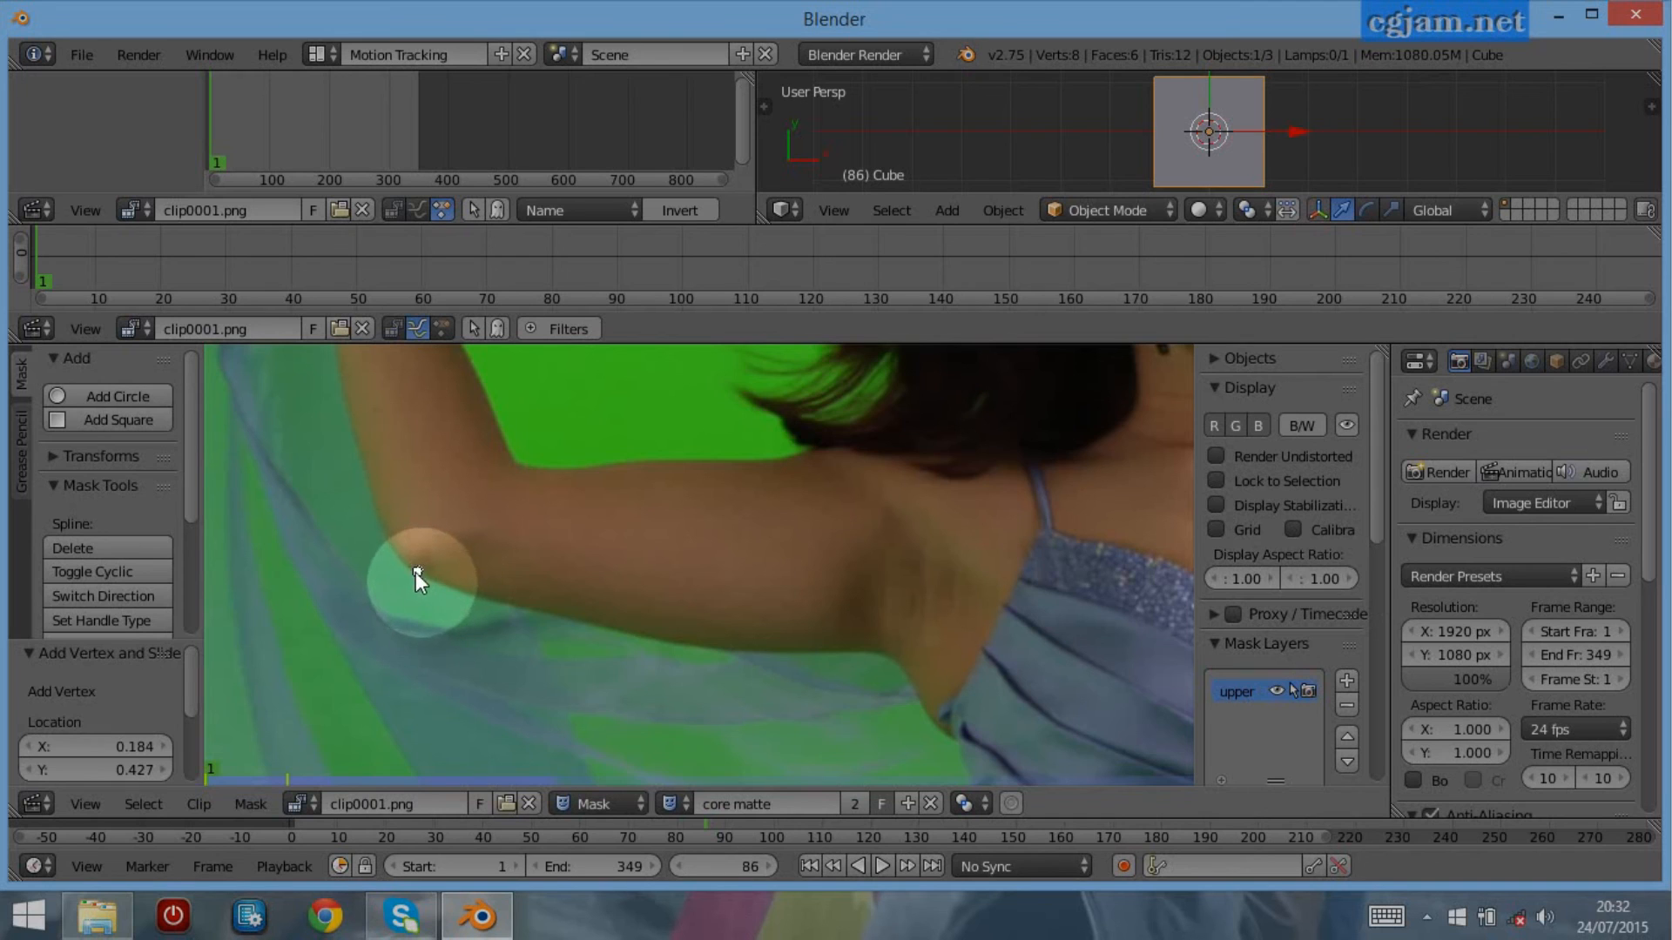
pyautogui.moveTo(422, 574); pyautogui.dragTo(390, 609)
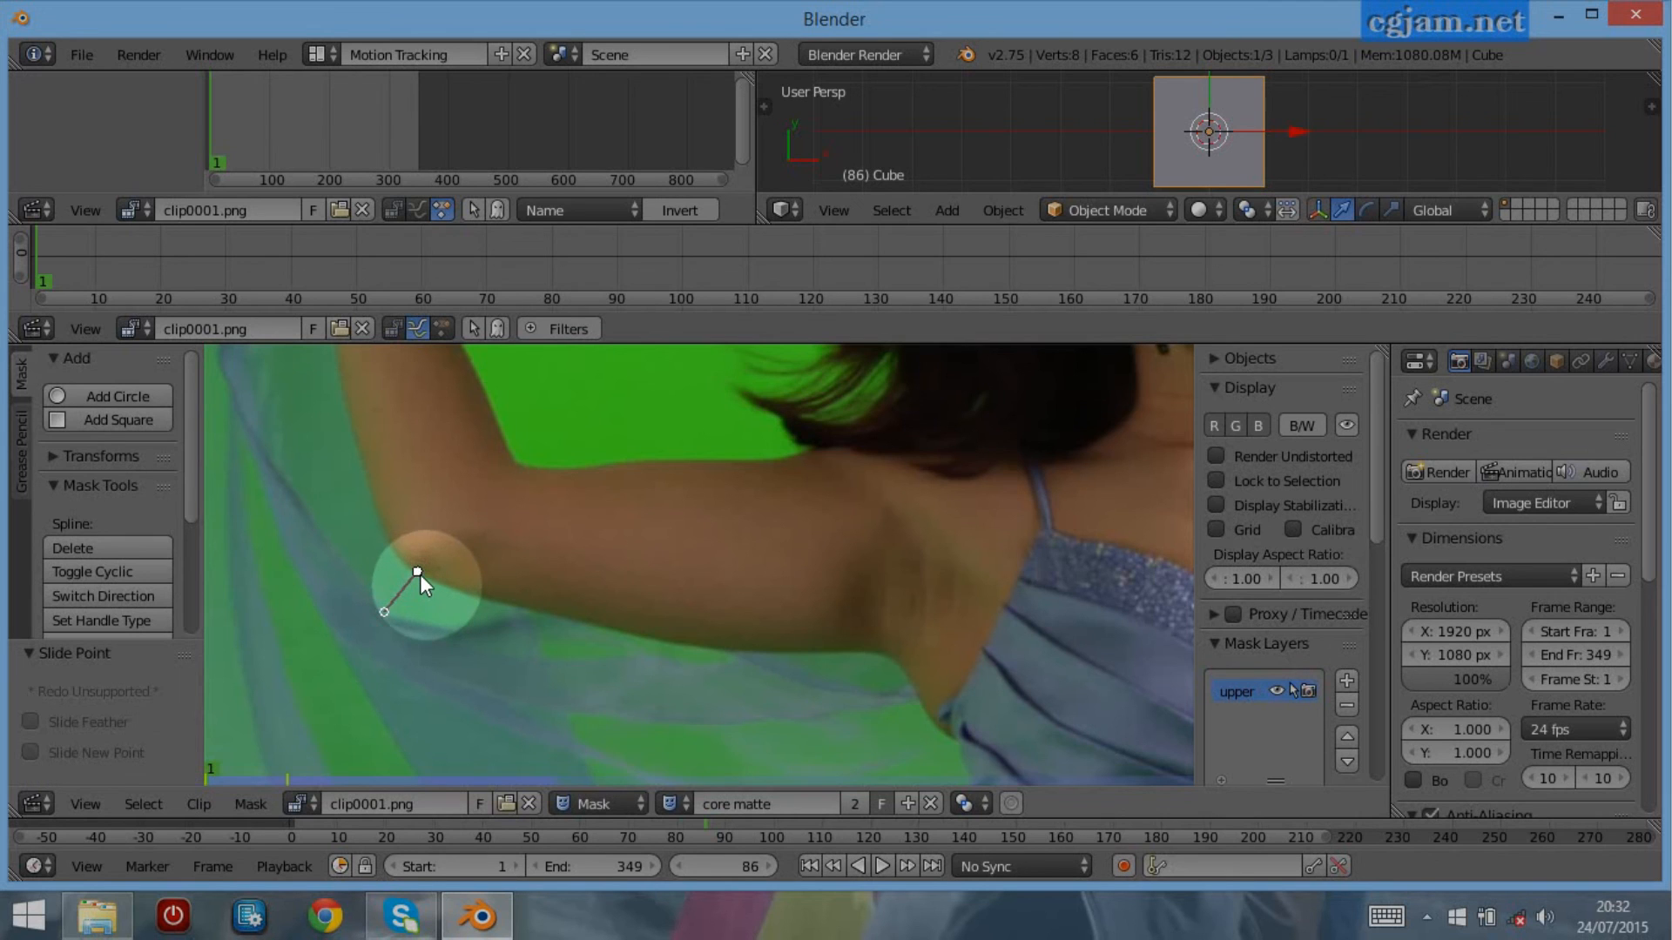
pyautogui.keyDown('ctrl'); pyautogui.click(567, 618); pyautogui.keyUp('ctrl')
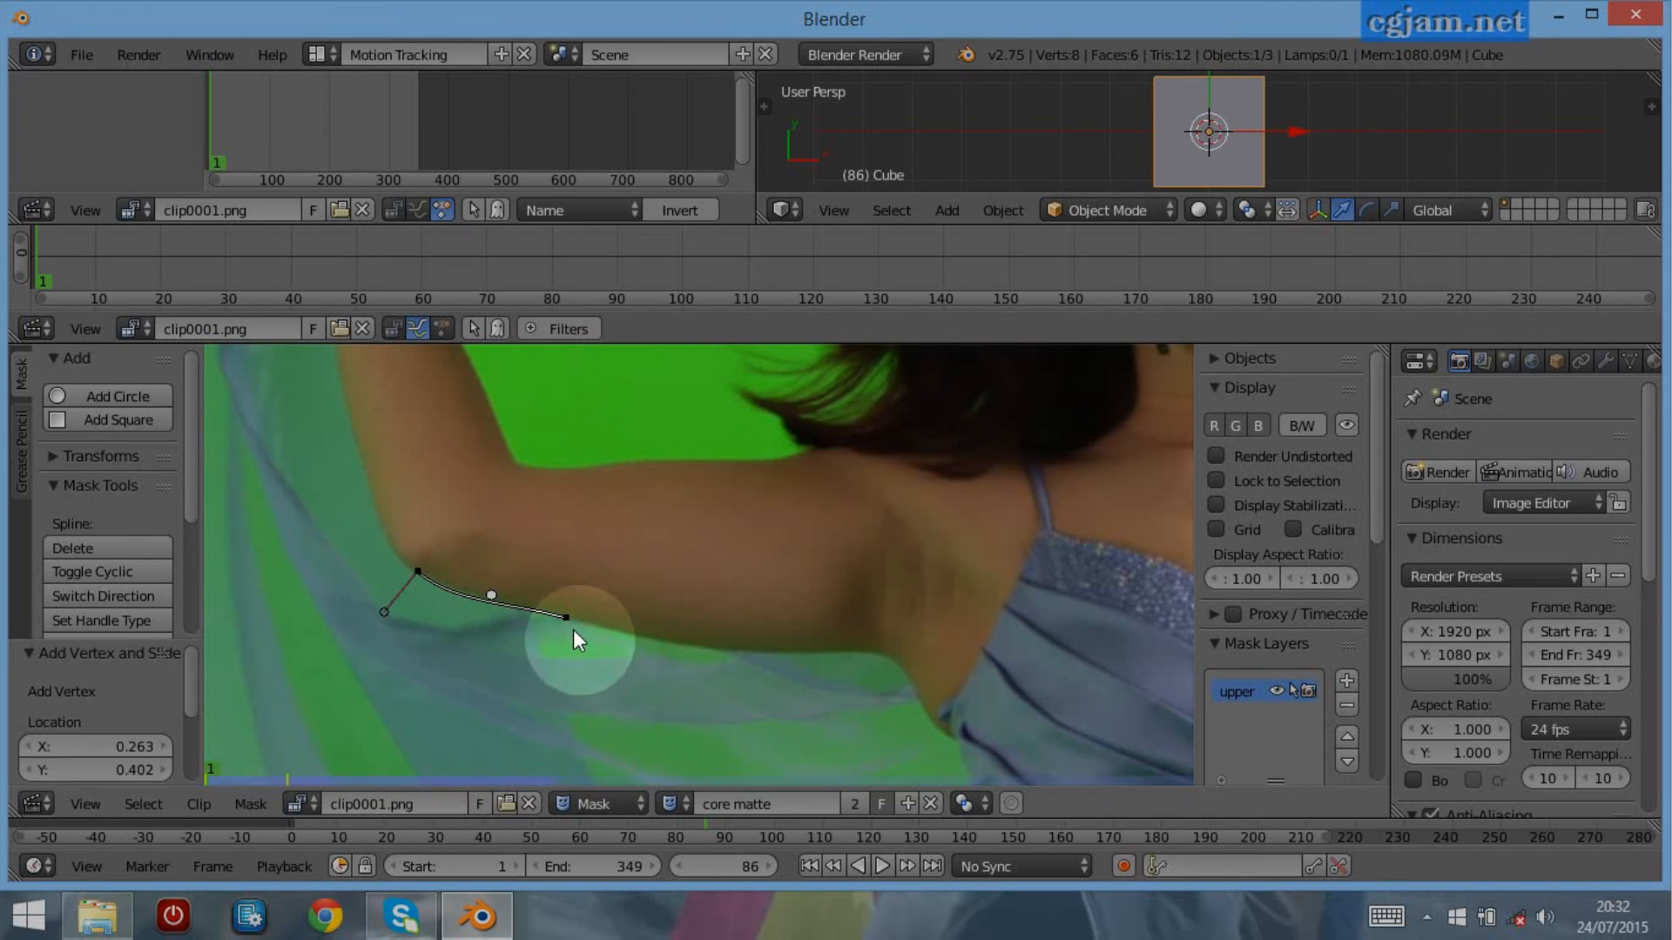
pyautogui.keyDown('ctrl'); pyautogui.click(855, 651); pyautogui.keyUp('ctrl')
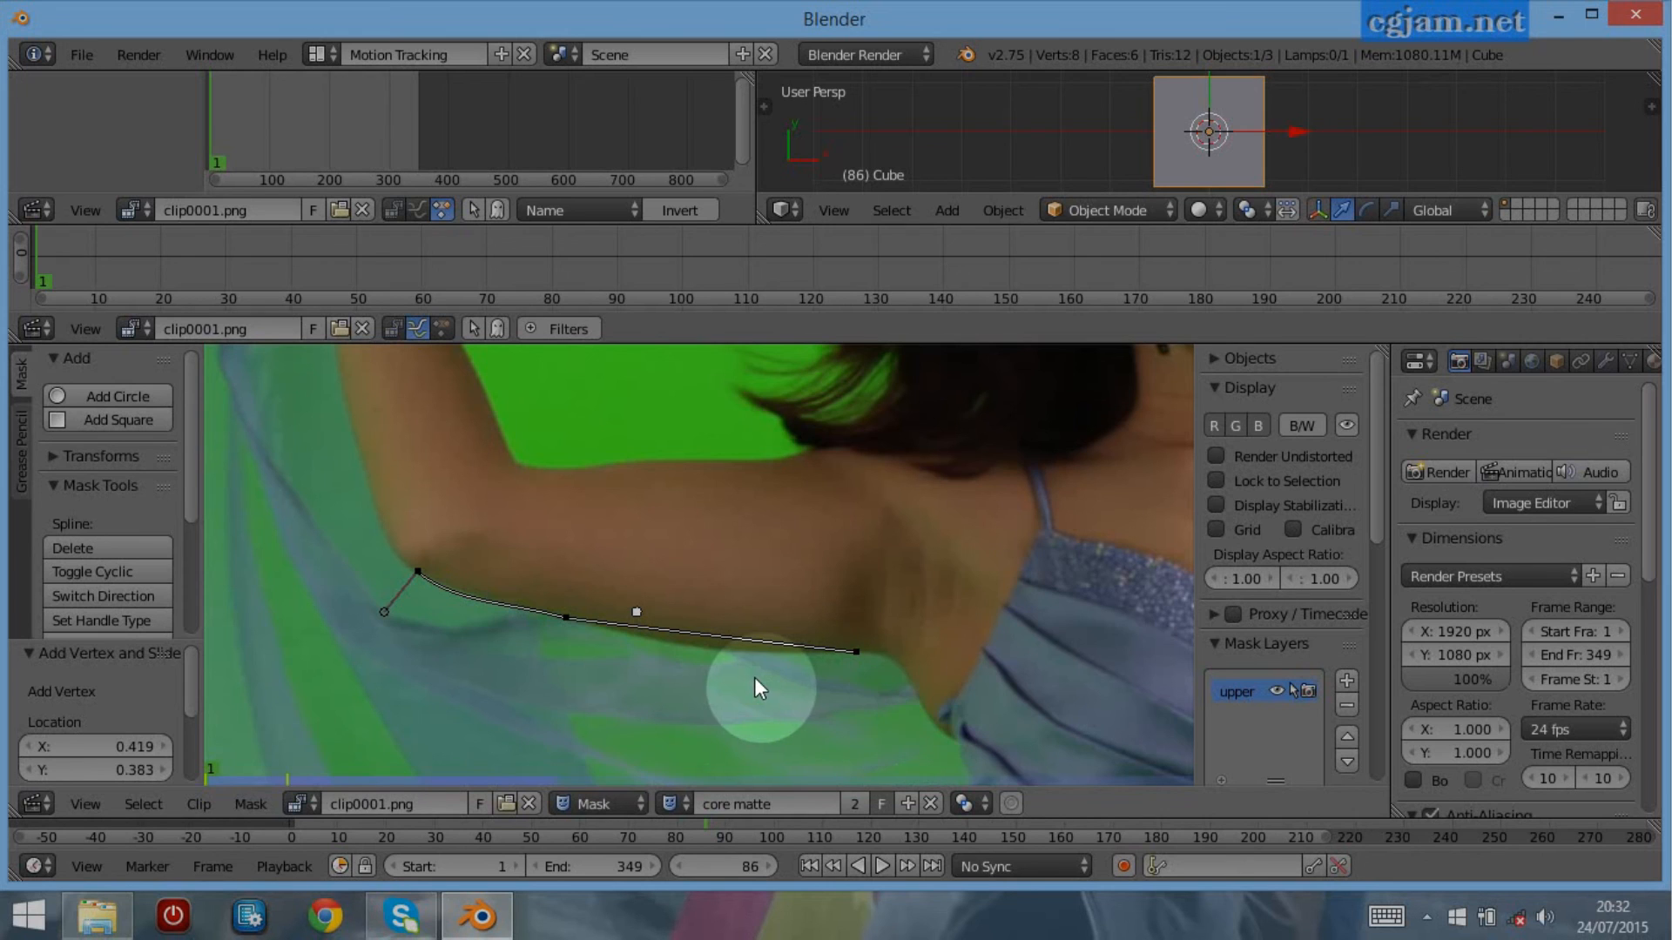
pyautogui.hotkey('ctrl', 'z')
pyautogui.hotkey('ctrl', 'z')
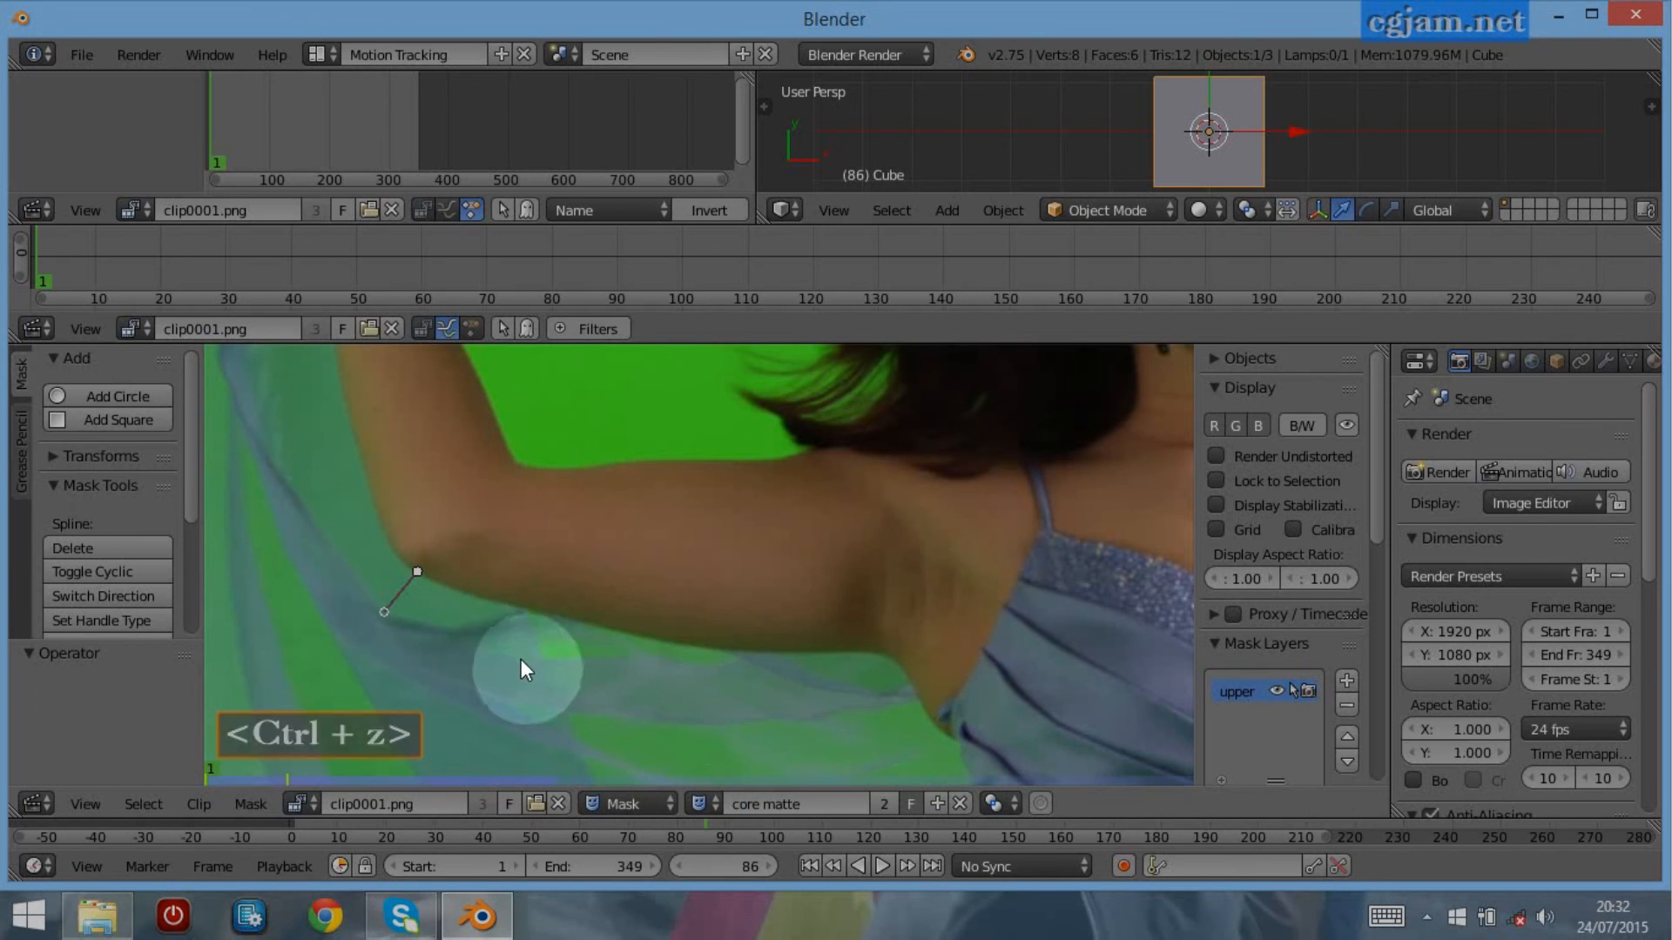
# Trace the underside of the upper arm down to the armpit with three spline points, pulling out their handles to curve the outline
pyautogui.keyDown('ctrl'); pyautogui.click(596, 628); pyautogui.keyUp('ctrl')
pyautogui.moveTo(595, 642); pyautogui.dragTo(675, 655)
pyautogui.keyDown('ctrl'); pyautogui.click(876, 653); pyautogui.keyUp('ctrl')
pyautogui.moveTo(876, 653); pyautogui.dragTo(911, 653)
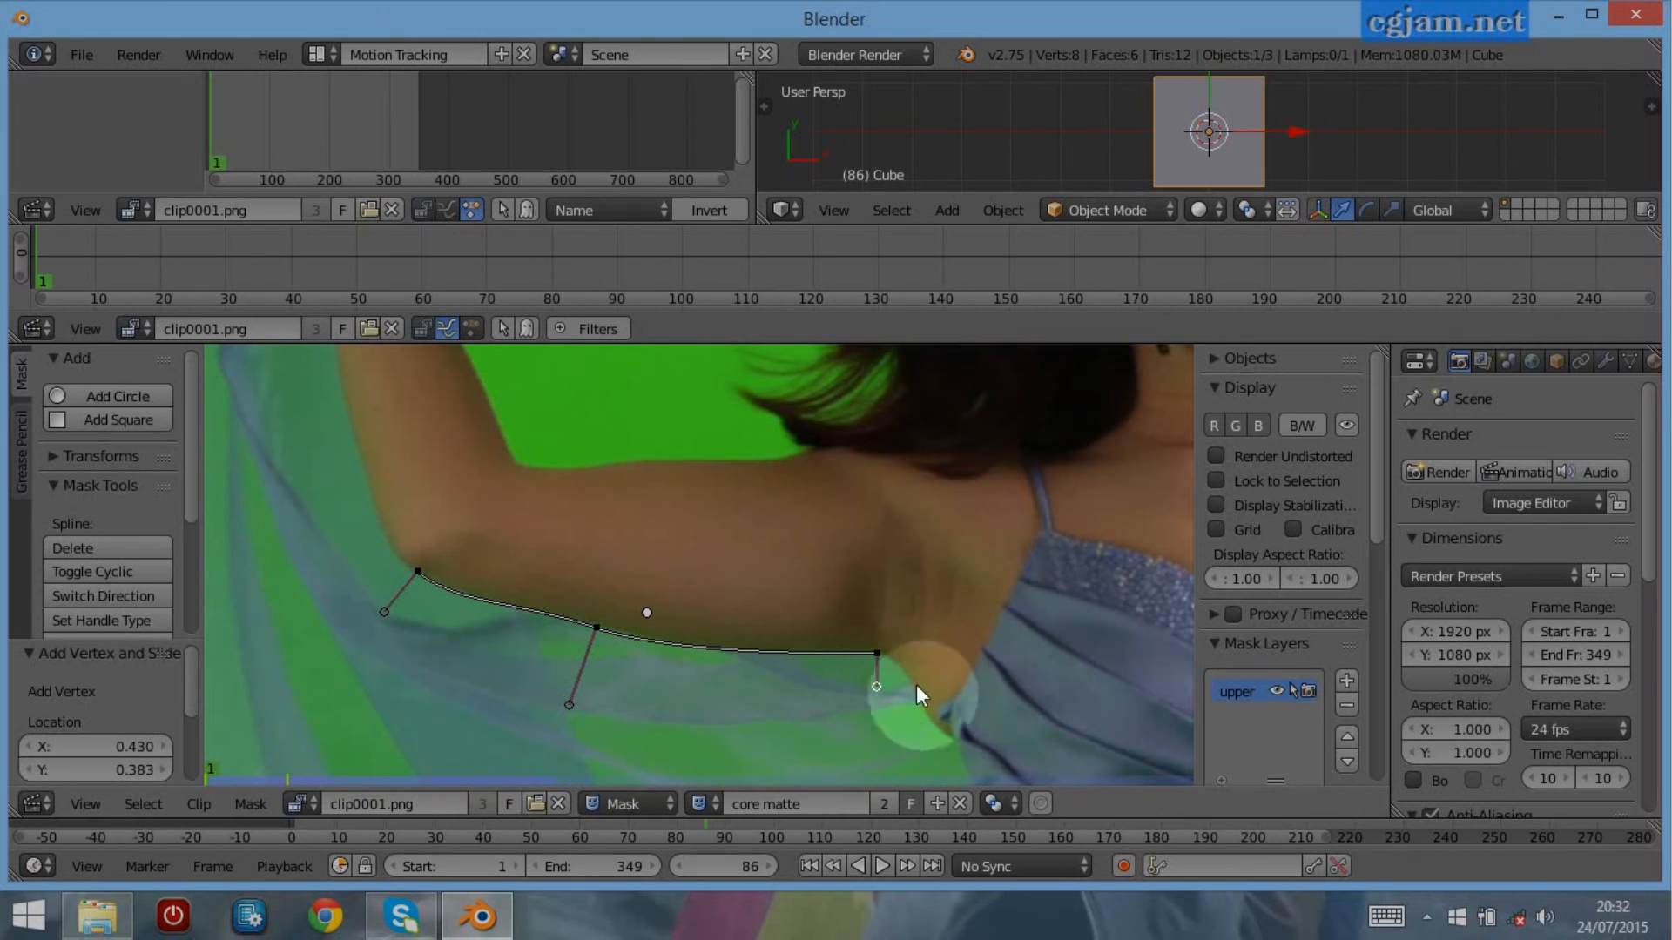
pyautogui.keyDown('ctrl'); pyautogui.click(944, 733); pyautogui.keyUp('ctrl')
pyautogui.moveTo(945, 733); pyautogui.dragTo(974, 740)
# Extend the spline up the dress edge and over the shoulder into the hair with two points, shaping their handles
pyautogui.keyDown('ctrl'); pyautogui.click(1017, 569); pyautogui.keyUp('ctrl')
pyautogui.keyDown('ctrl'); pyautogui.moveTo(1017, 569); pyautogui.dragTo(1015, 510); pyautogui.keyUp('ctrl')
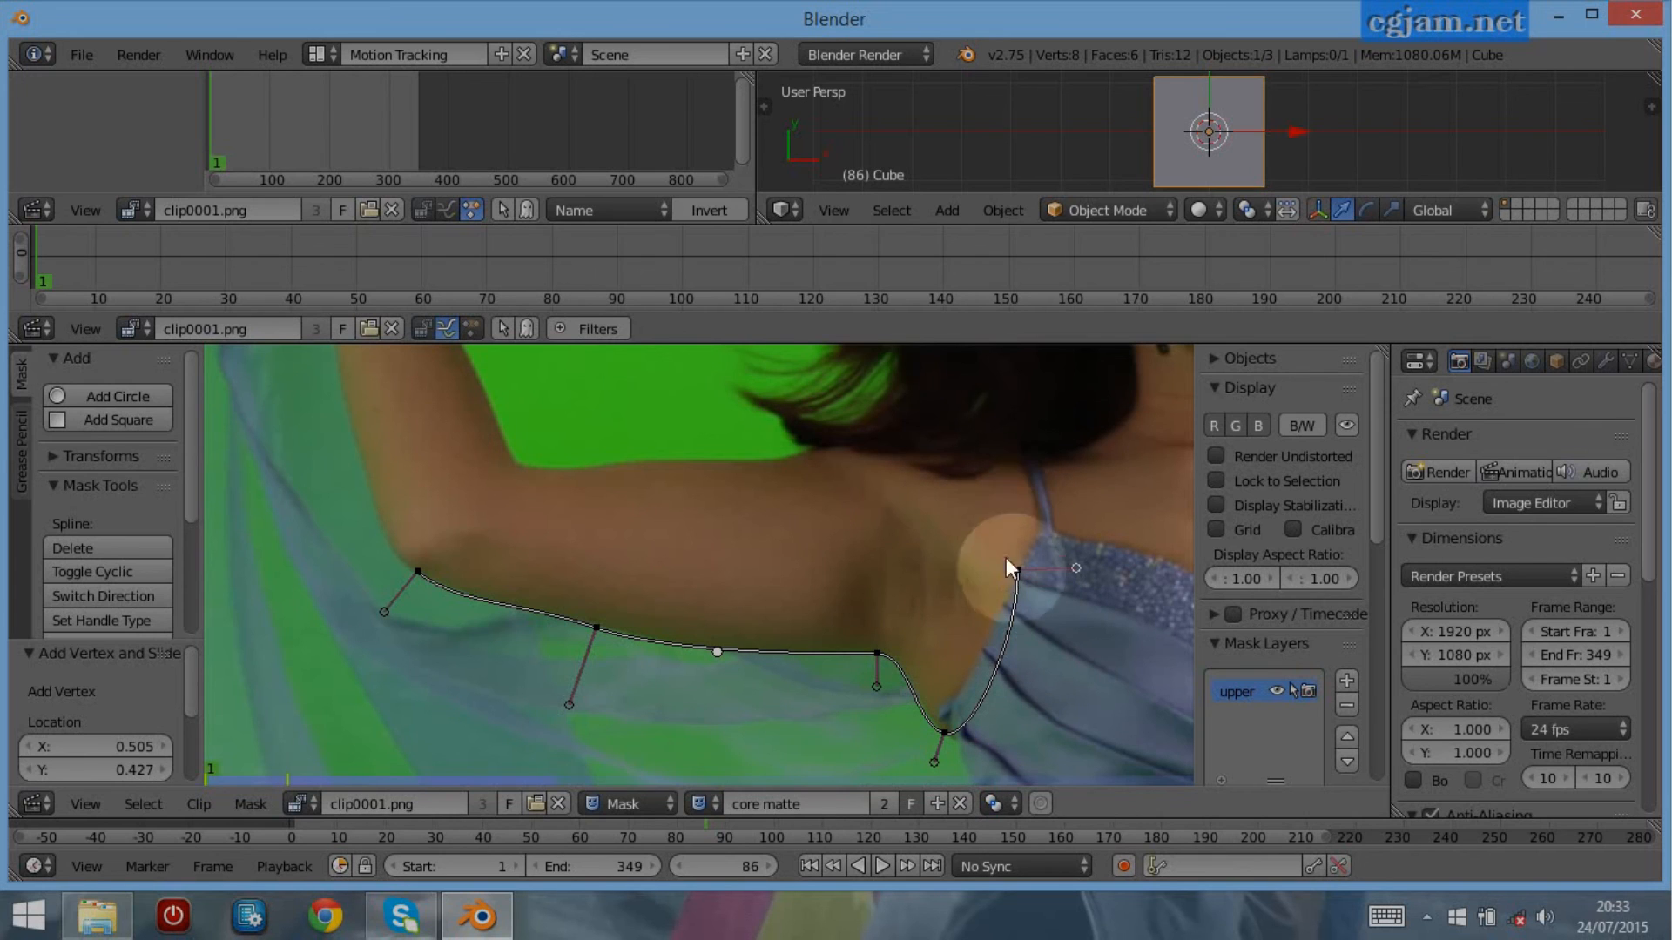
pyautogui.keyDown('ctrl'); pyautogui.click(986, 435); pyautogui.keyUp('ctrl')
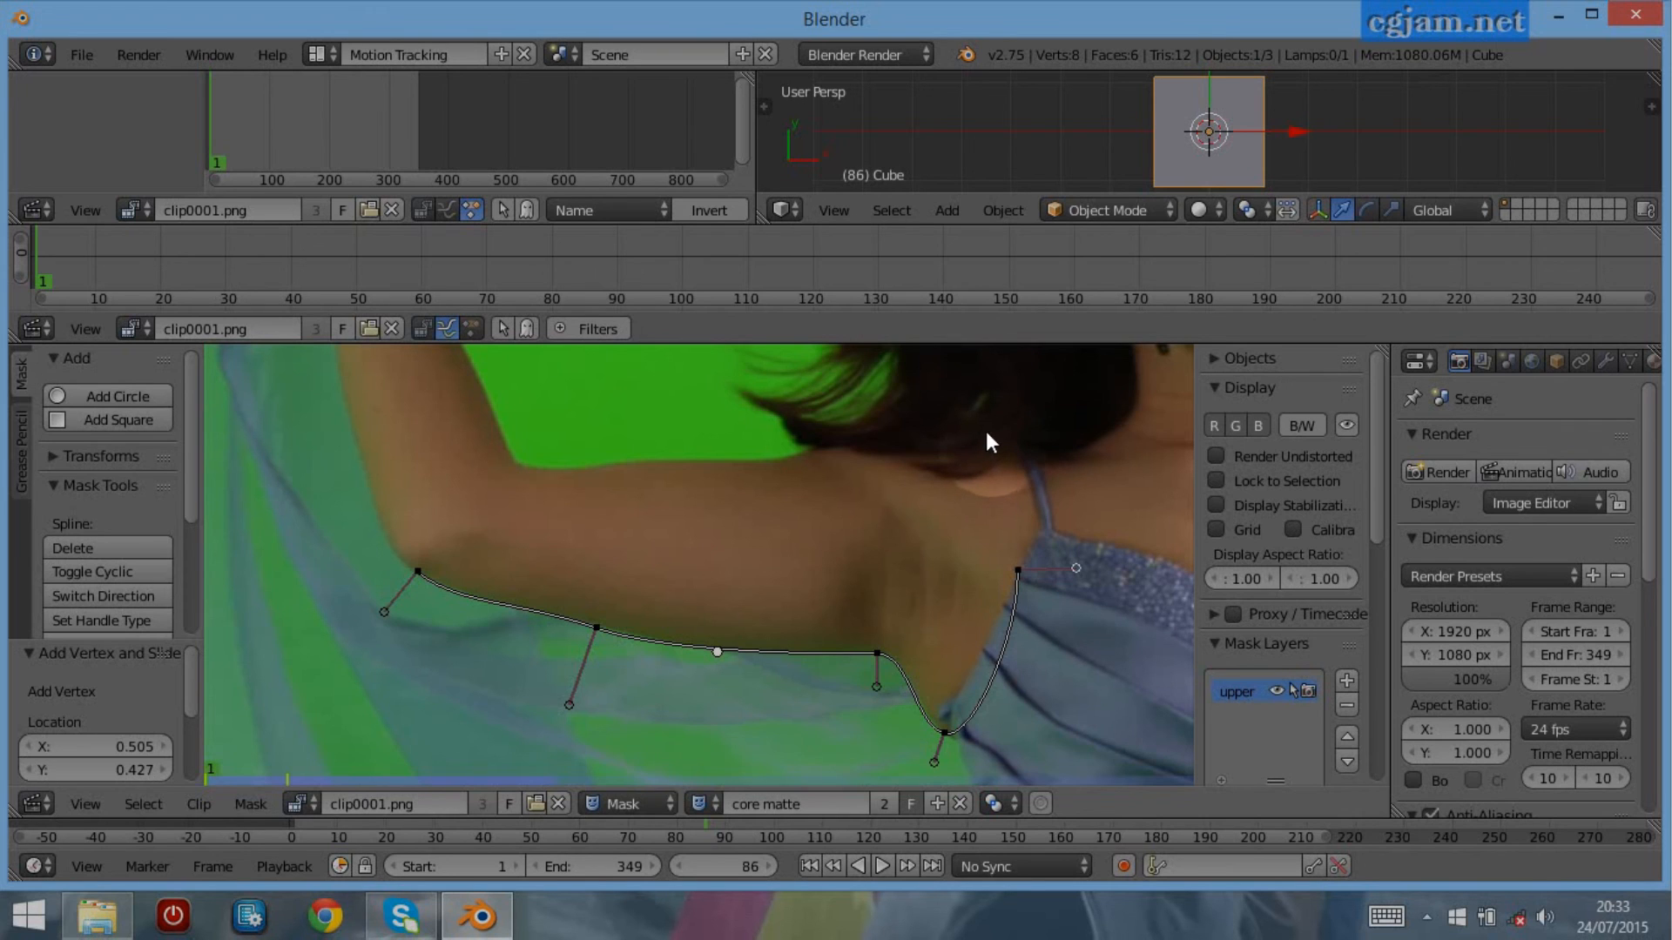
pyautogui.moveTo(1031, 394); pyautogui.dragTo(937, 384)
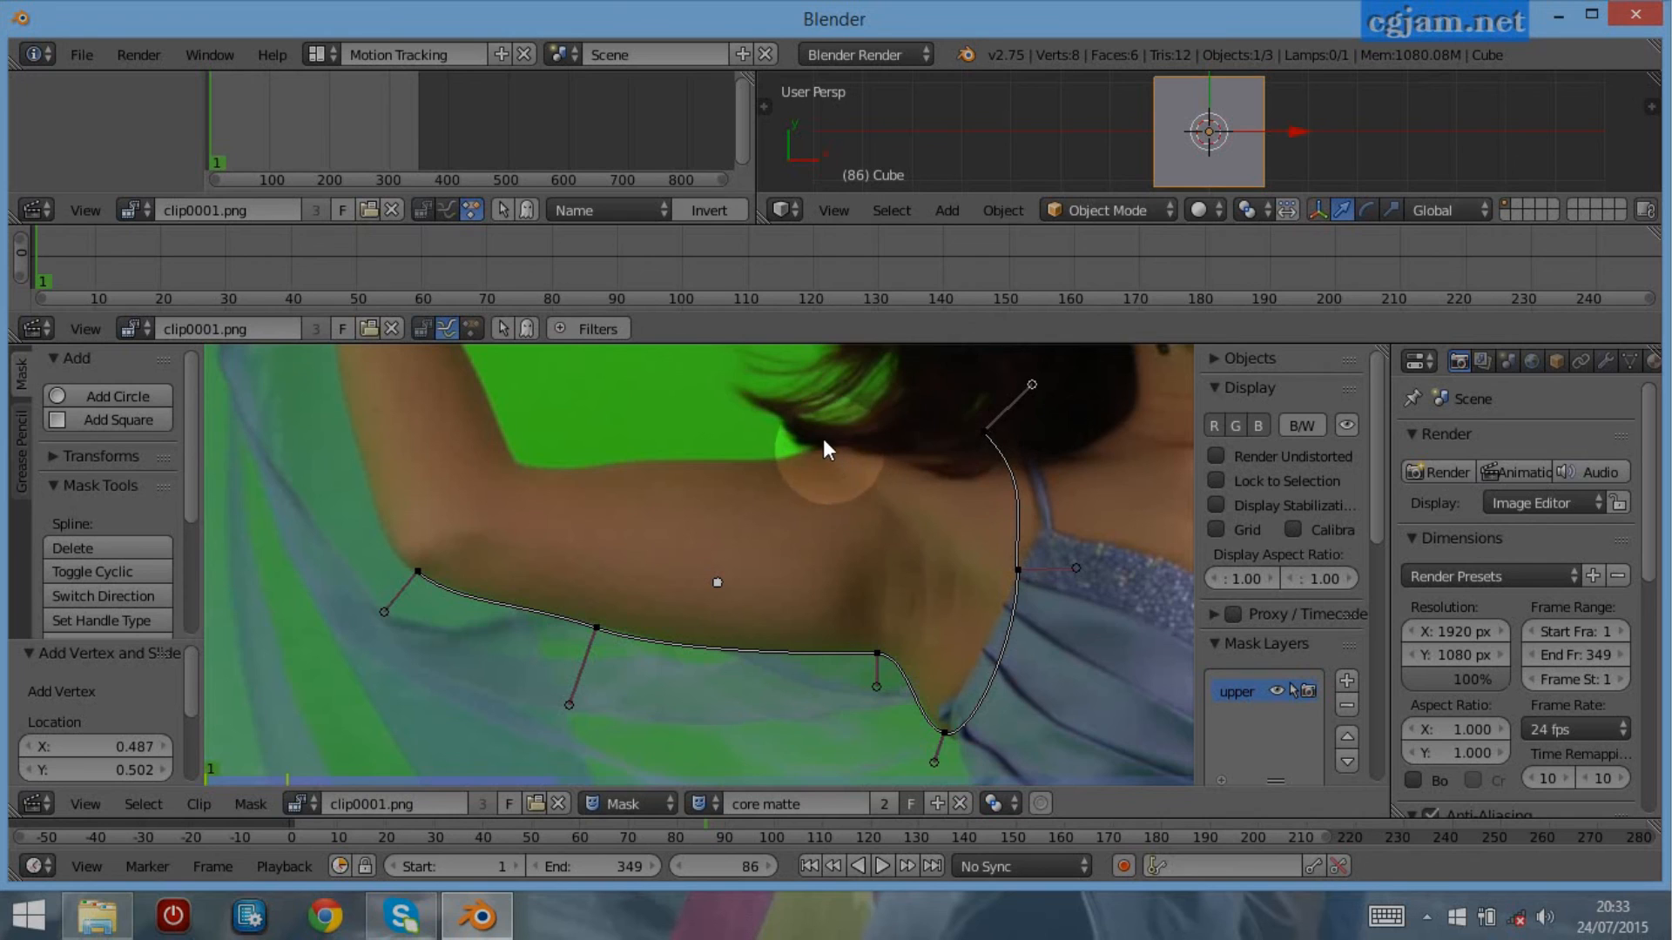
# Continue the spline back along the top edge of the upper arm with two points and adjust their handles
pyautogui.keyDown('ctrl'); pyautogui.click(796, 452); pyautogui.keyUp('ctrl')
pyautogui.moveTo(796, 451); pyautogui.dragTo(672, 468)
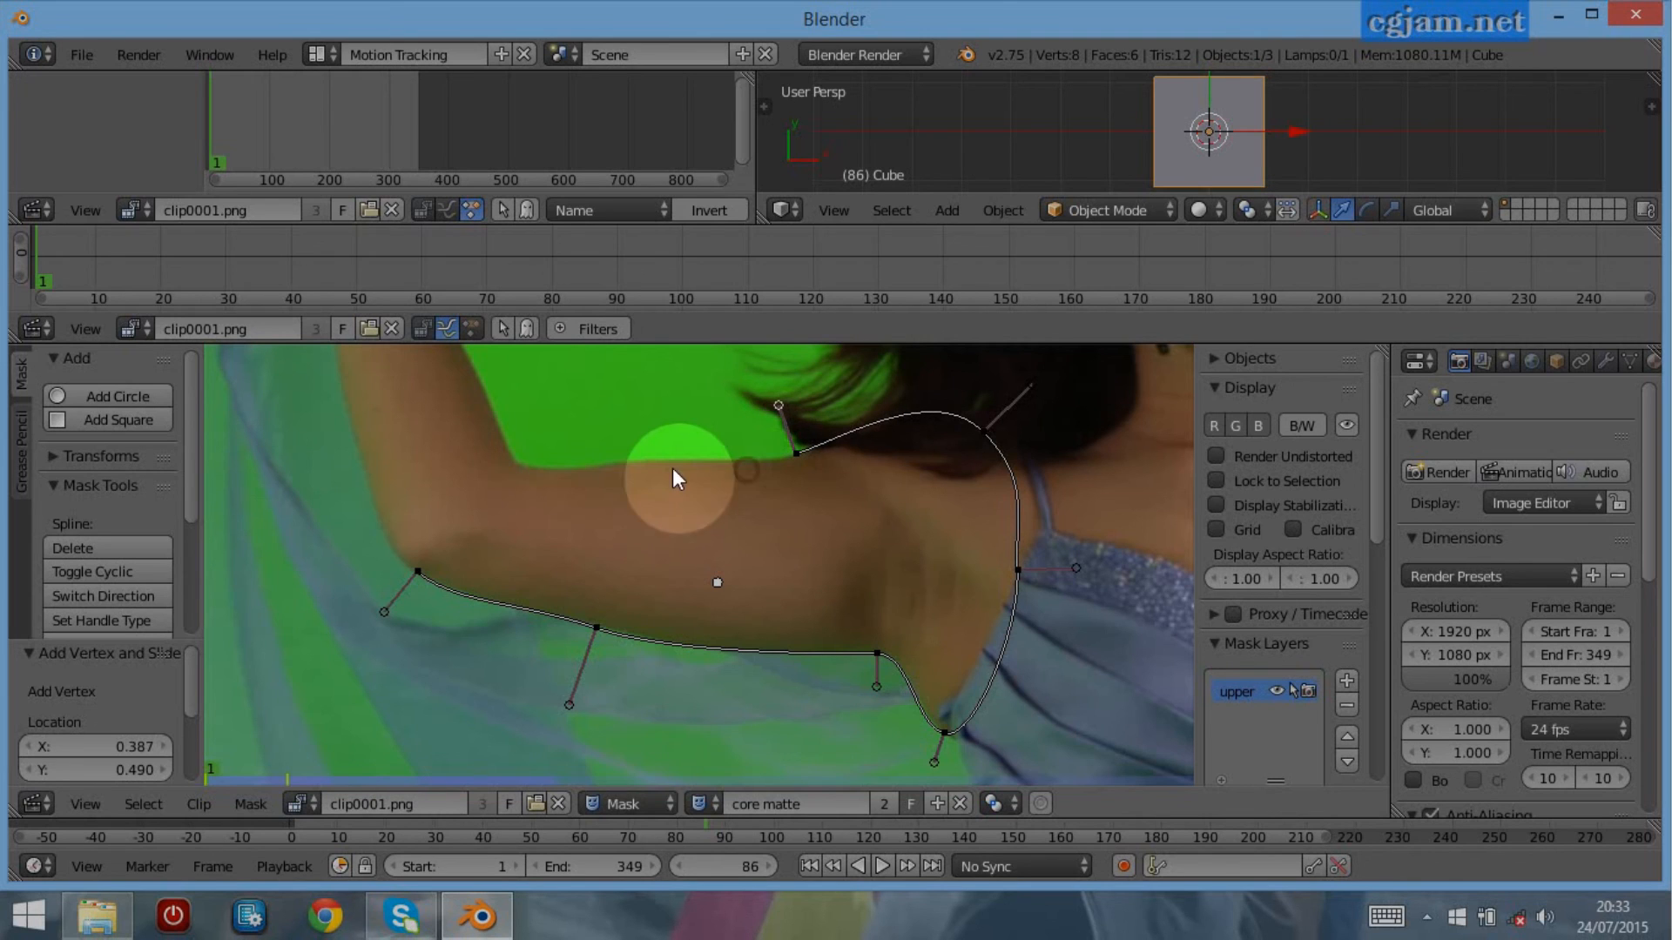
pyautogui.keyDown('ctrl'); pyautogui.click(618, 458); pyautogui.keyUp('ctrl')
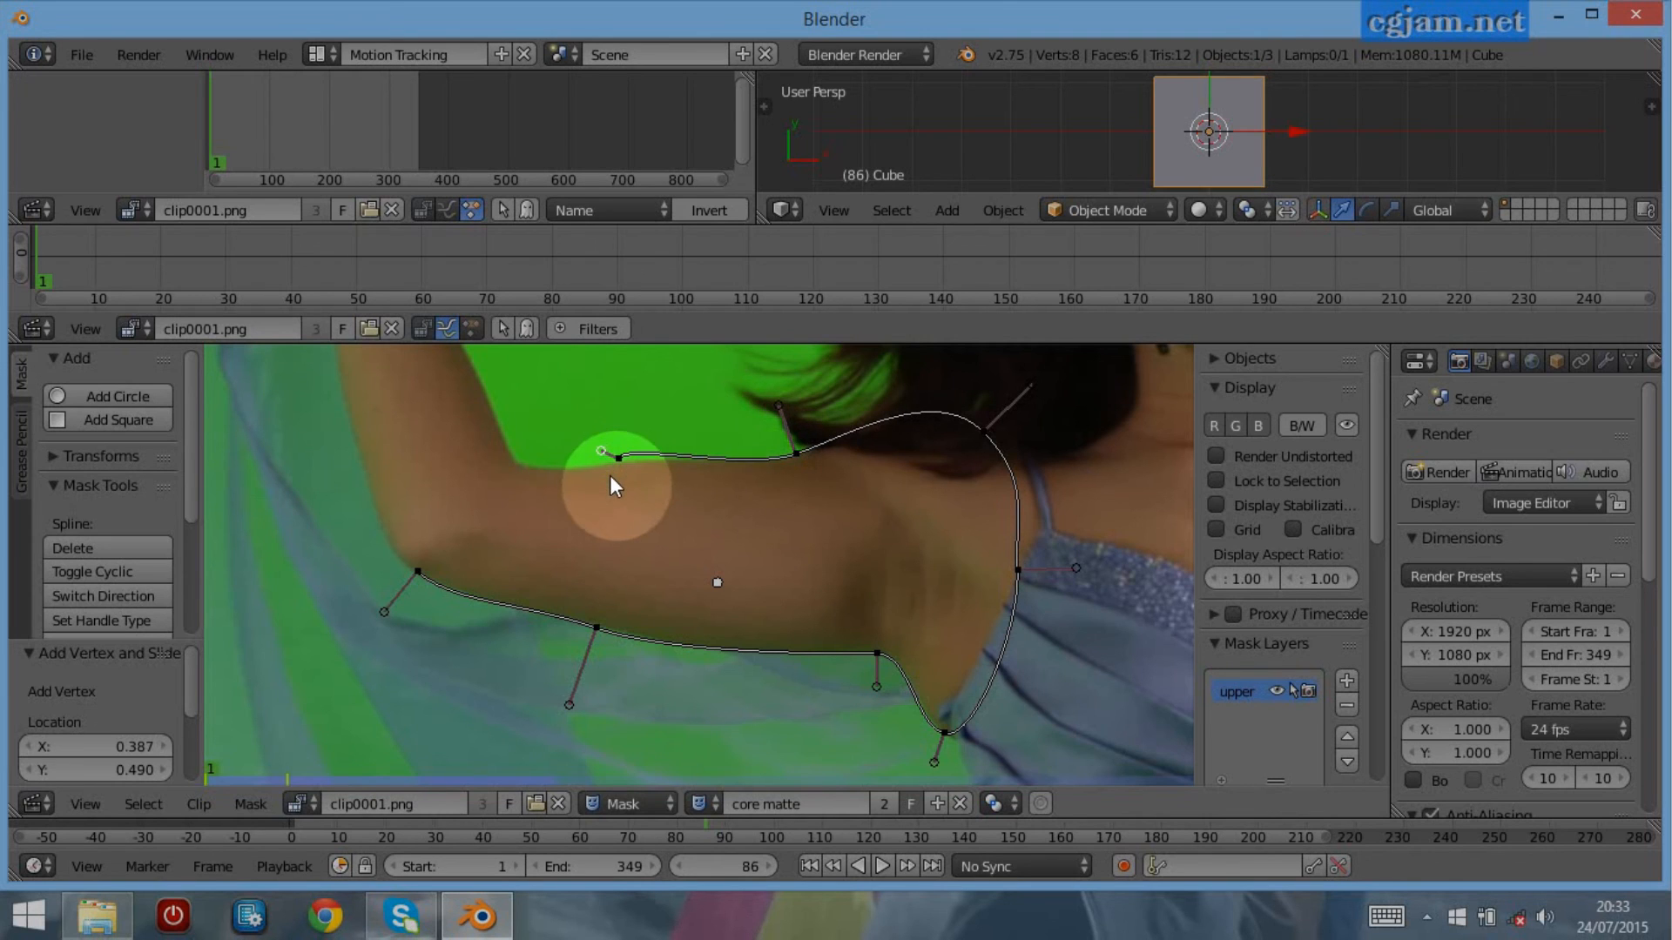
pyautogui.moveTo(609, 476)
pyautogui.mouseDown()
pyautogui.moveTo(566, 432)
pyautogui.moveTo(542, 467)
pyautogui.moveTo(620, 462)
pyautogui.mouseUp()
pyautogui.keyDown('ctrl'); pyautogui.click(619, 461); pyautogui.keyUp('ctrl')
pyautogui.keyDown('ctrl'); pyautogui.click(621, 461); pyautogui.keyUp('ctrl')
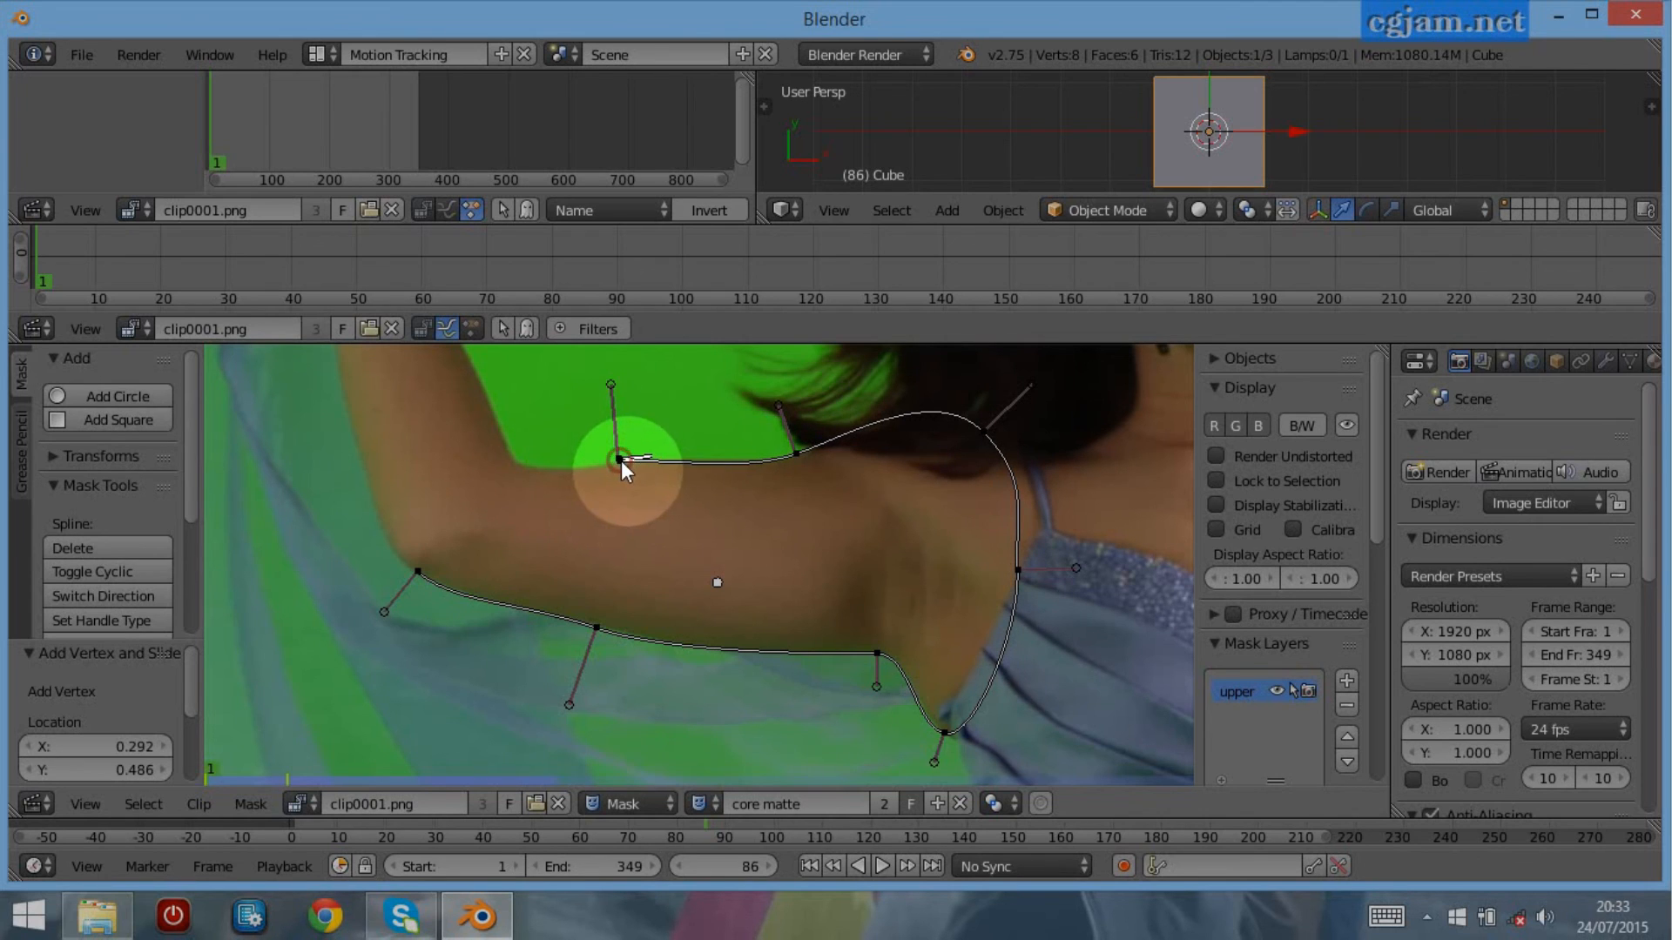
pyautogui.hotkey('ctrl', 'z')
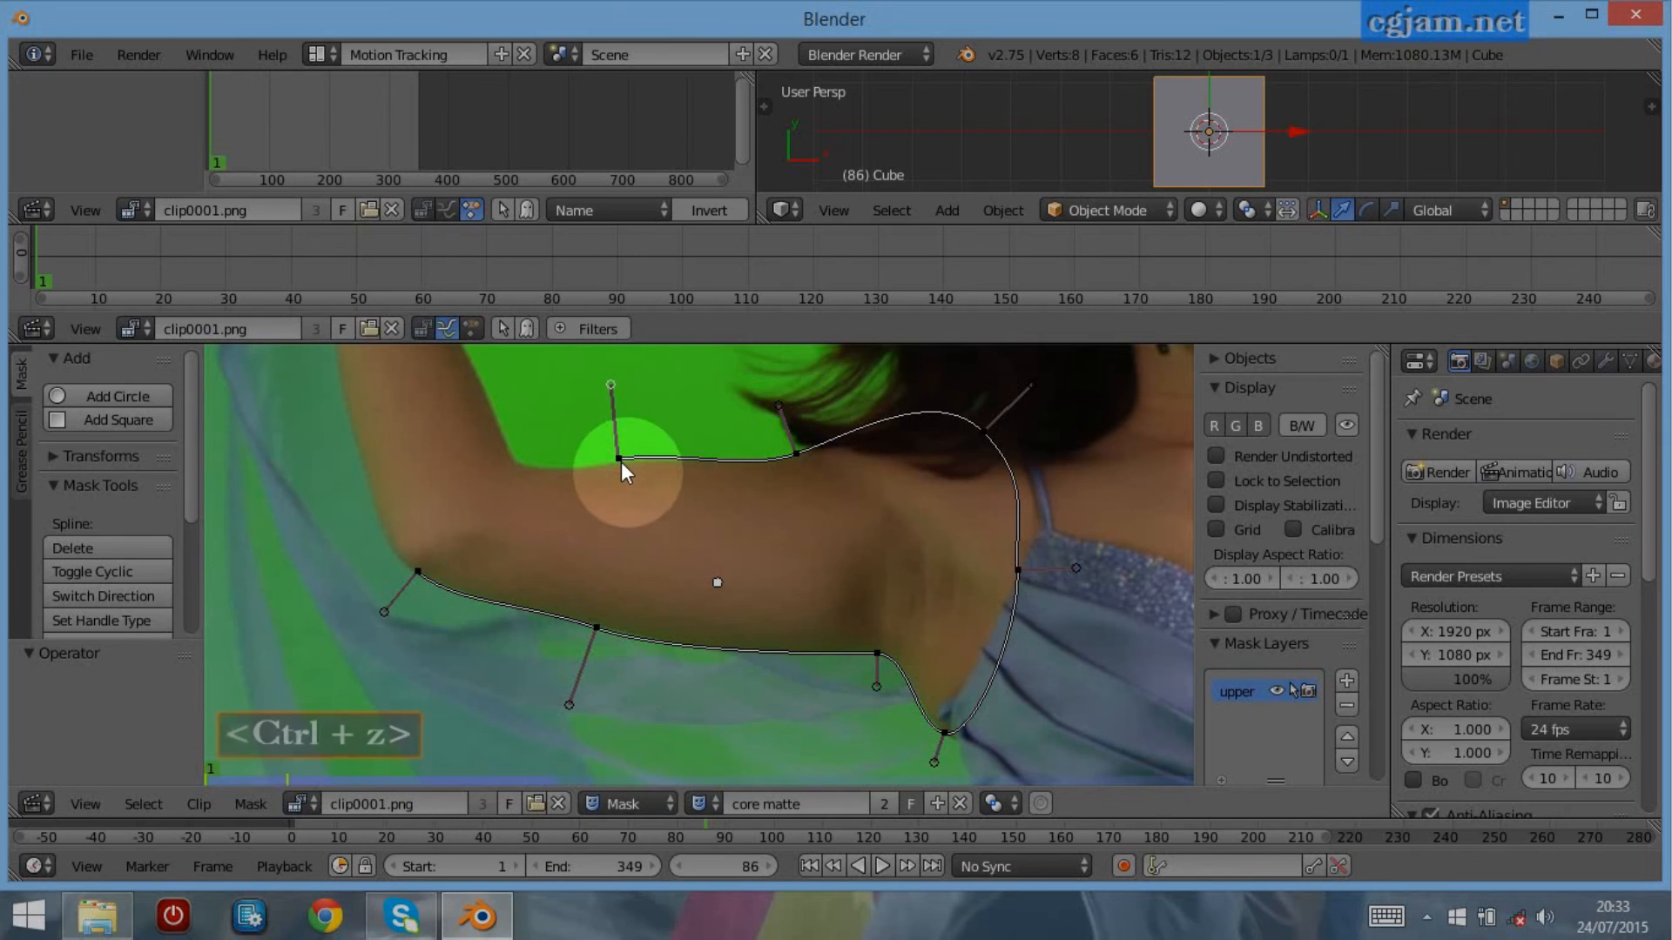
# Select the spline's end point on top of the upper arm and nudge it onto the arm's edge
pyautogui.rightClick(619, 461)
pyautogui.moveTo(618, 461); pyautogui.dragTo(614, 464)
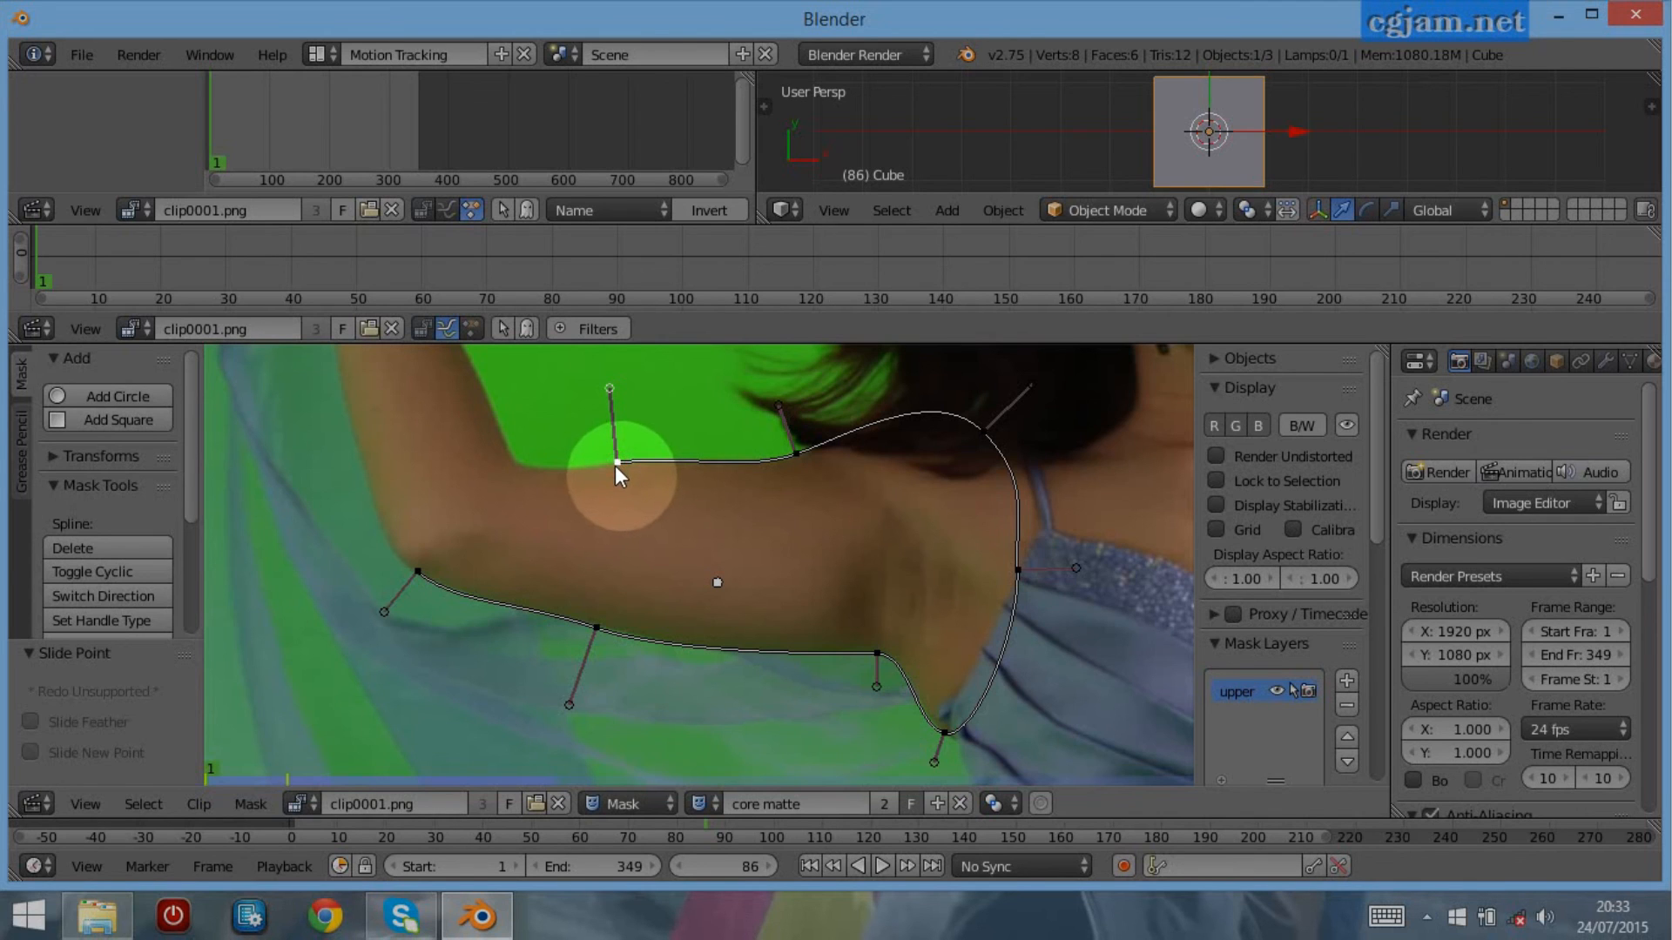
# Add a final point with a short handle at the inner elbow and close the spline into a loop around the elbow
pyautogui.keyDown('ctrl'); pyautogui.moveTo(512, 463); pyautogui.dragTo(473, 462); pyautogui.keyUp('ctrl')
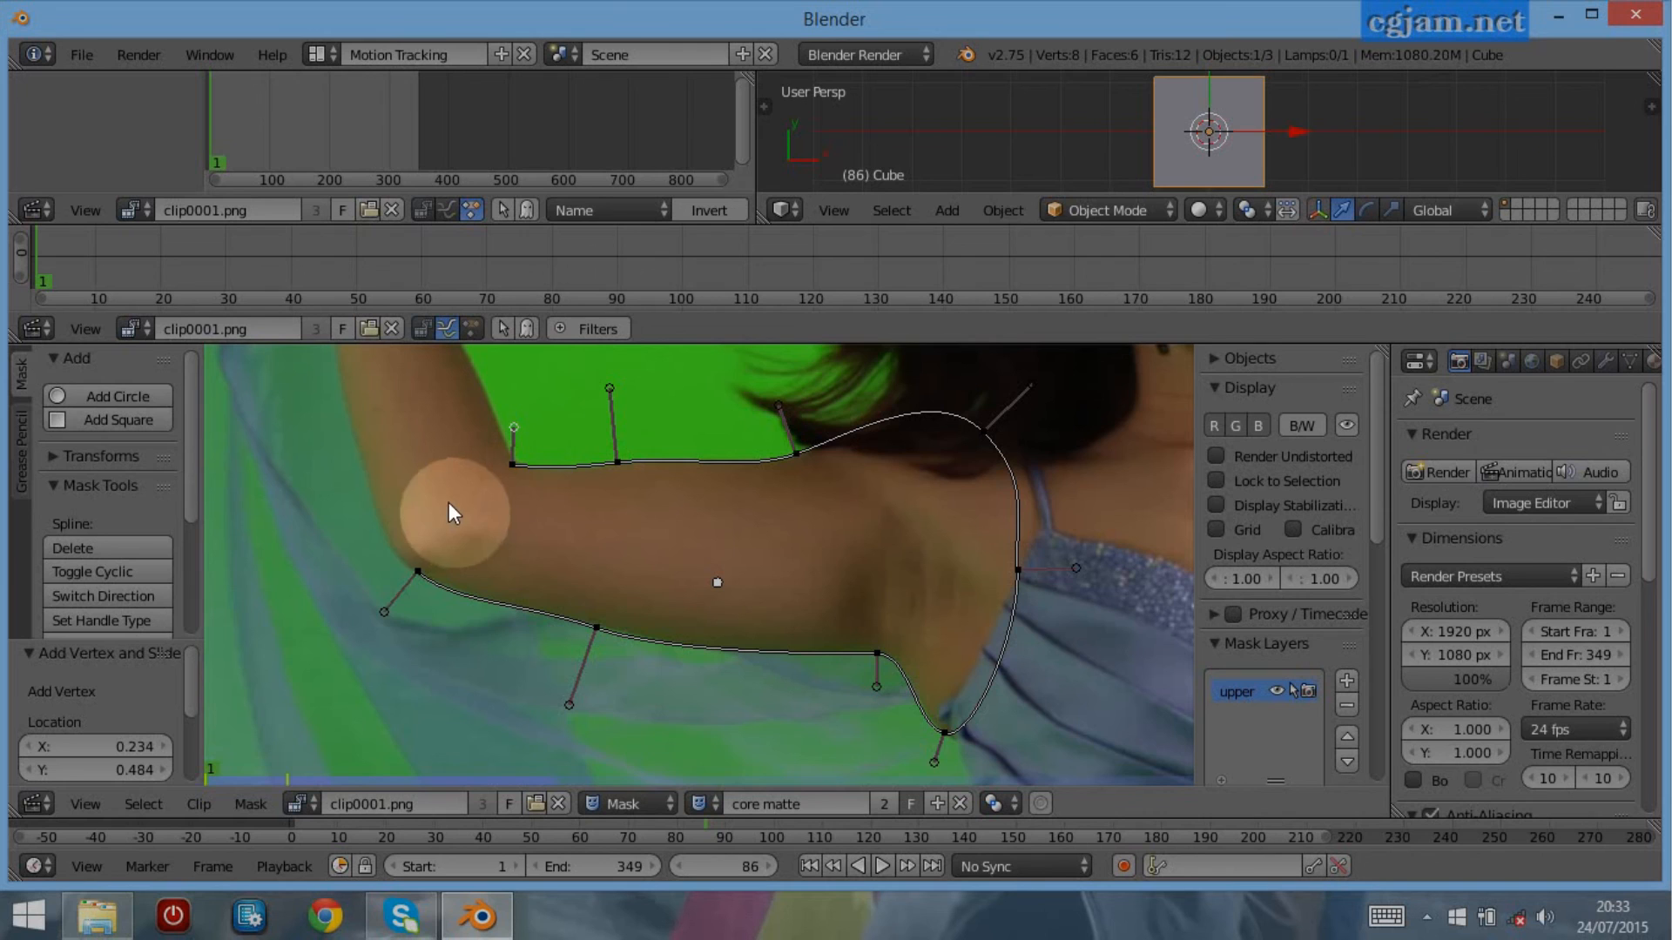
pyautogui.click(121, 571)
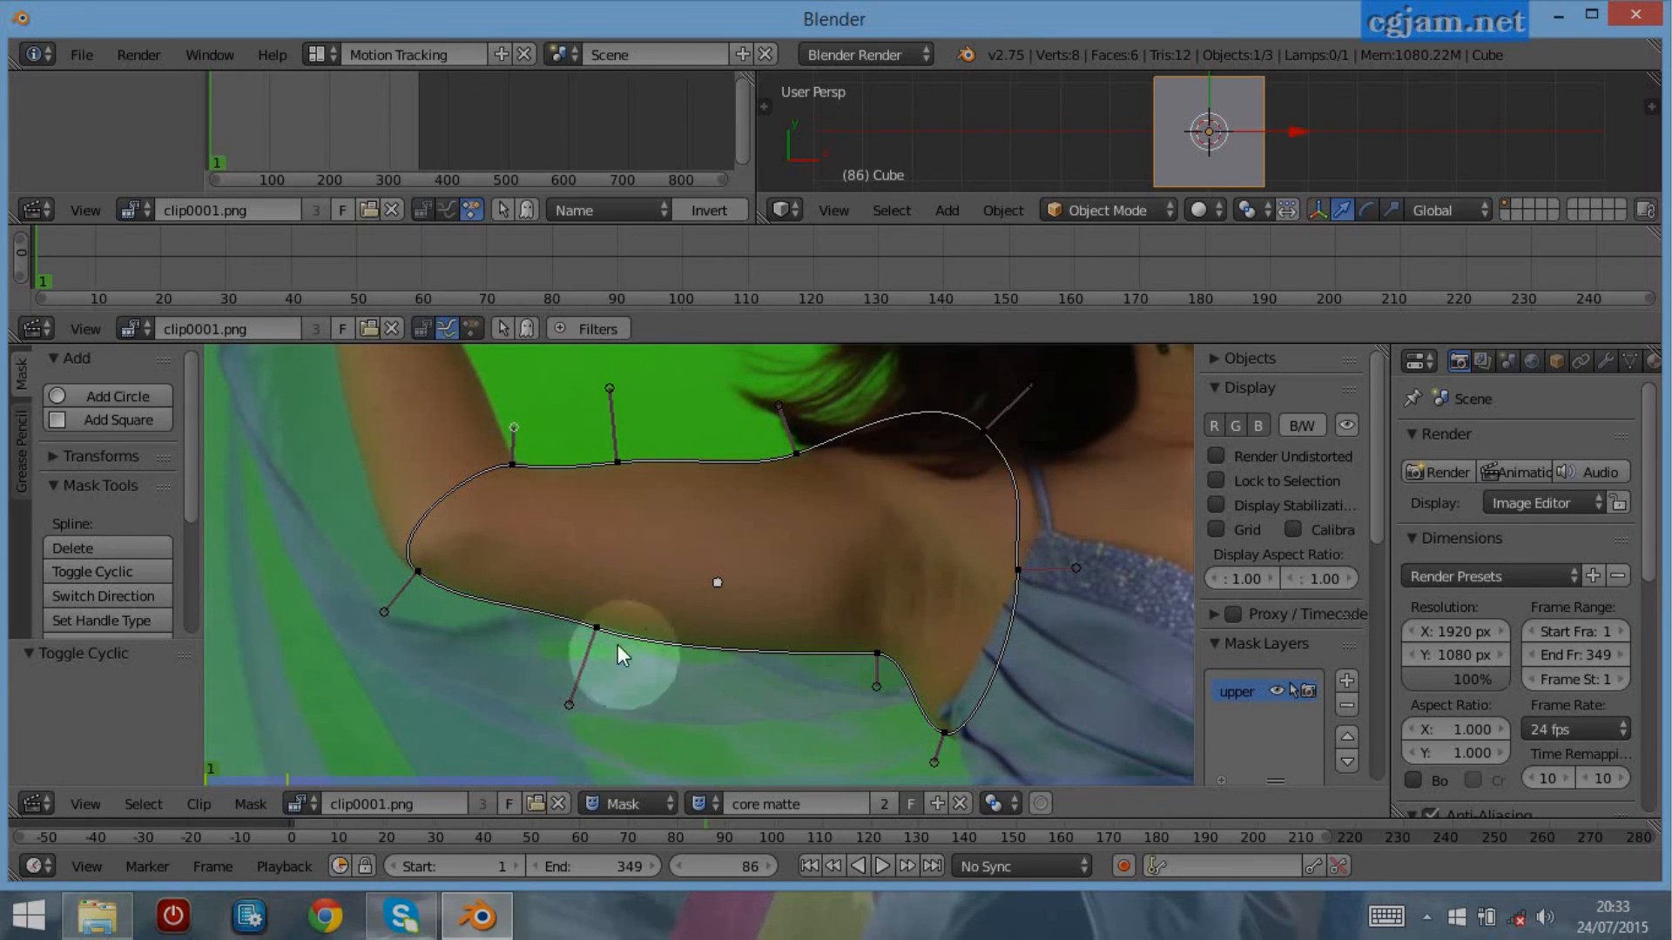
# Refine the outline under the upper arm near the elbow by adjusting both points' handles and nudging the second point onto the skin edge
pyautogui.click(570, 706)
pyautogui.moveTo(571, 707); pyautogui.dragTo(576, 707)
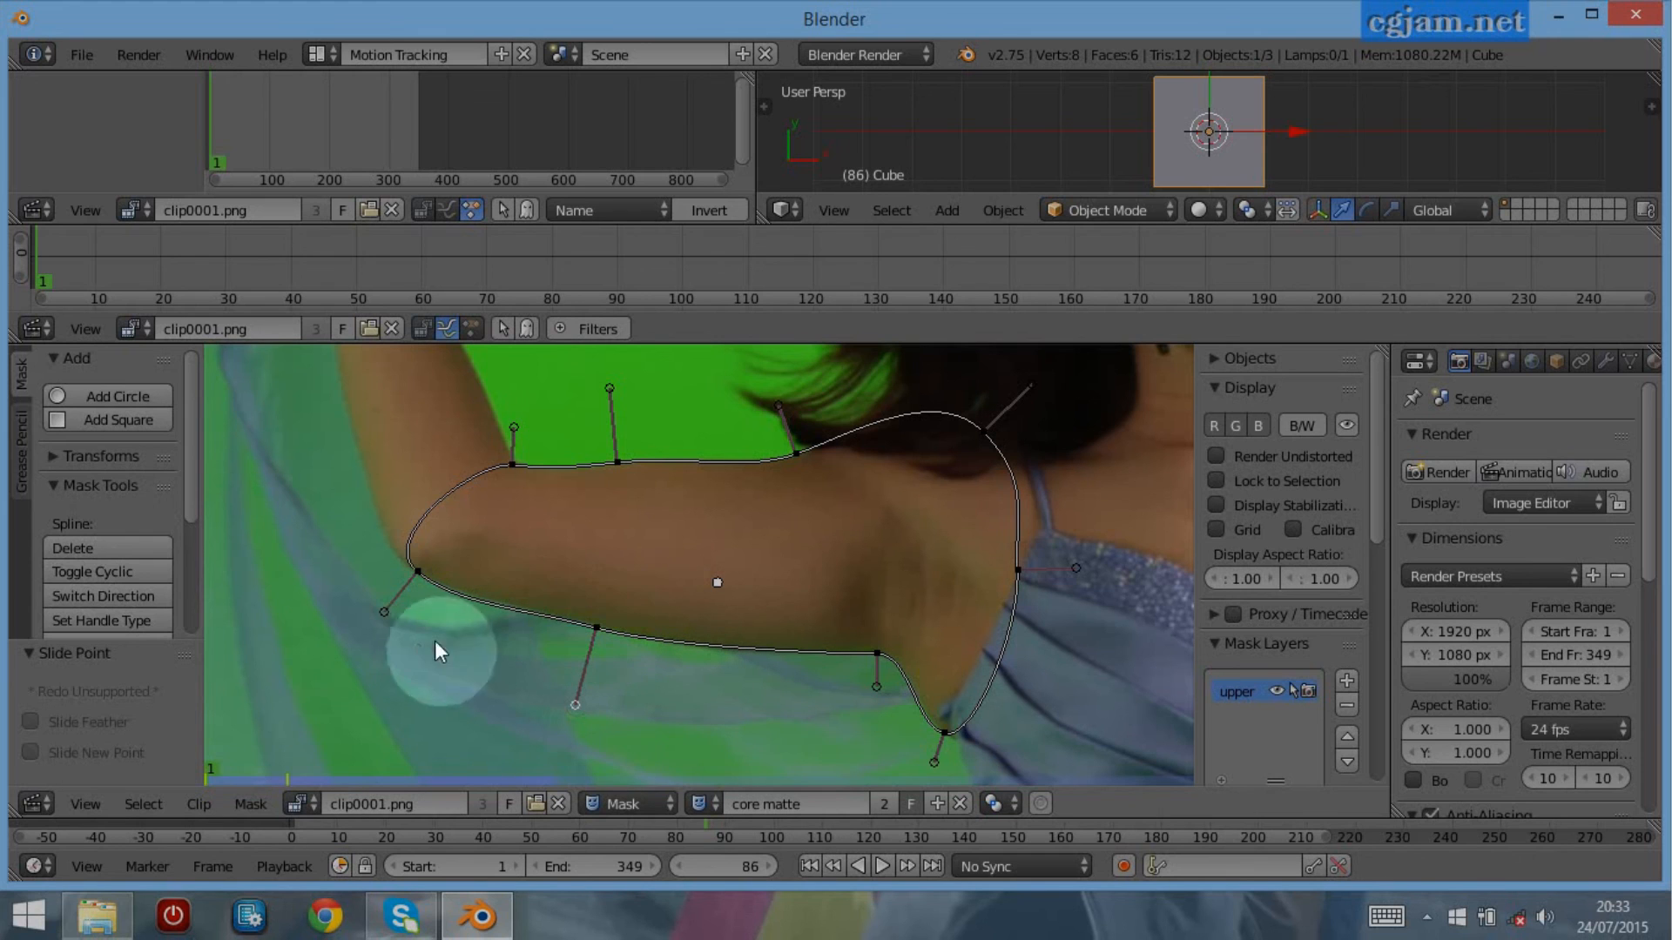
pyautogui.scroll(1, 458, 680)
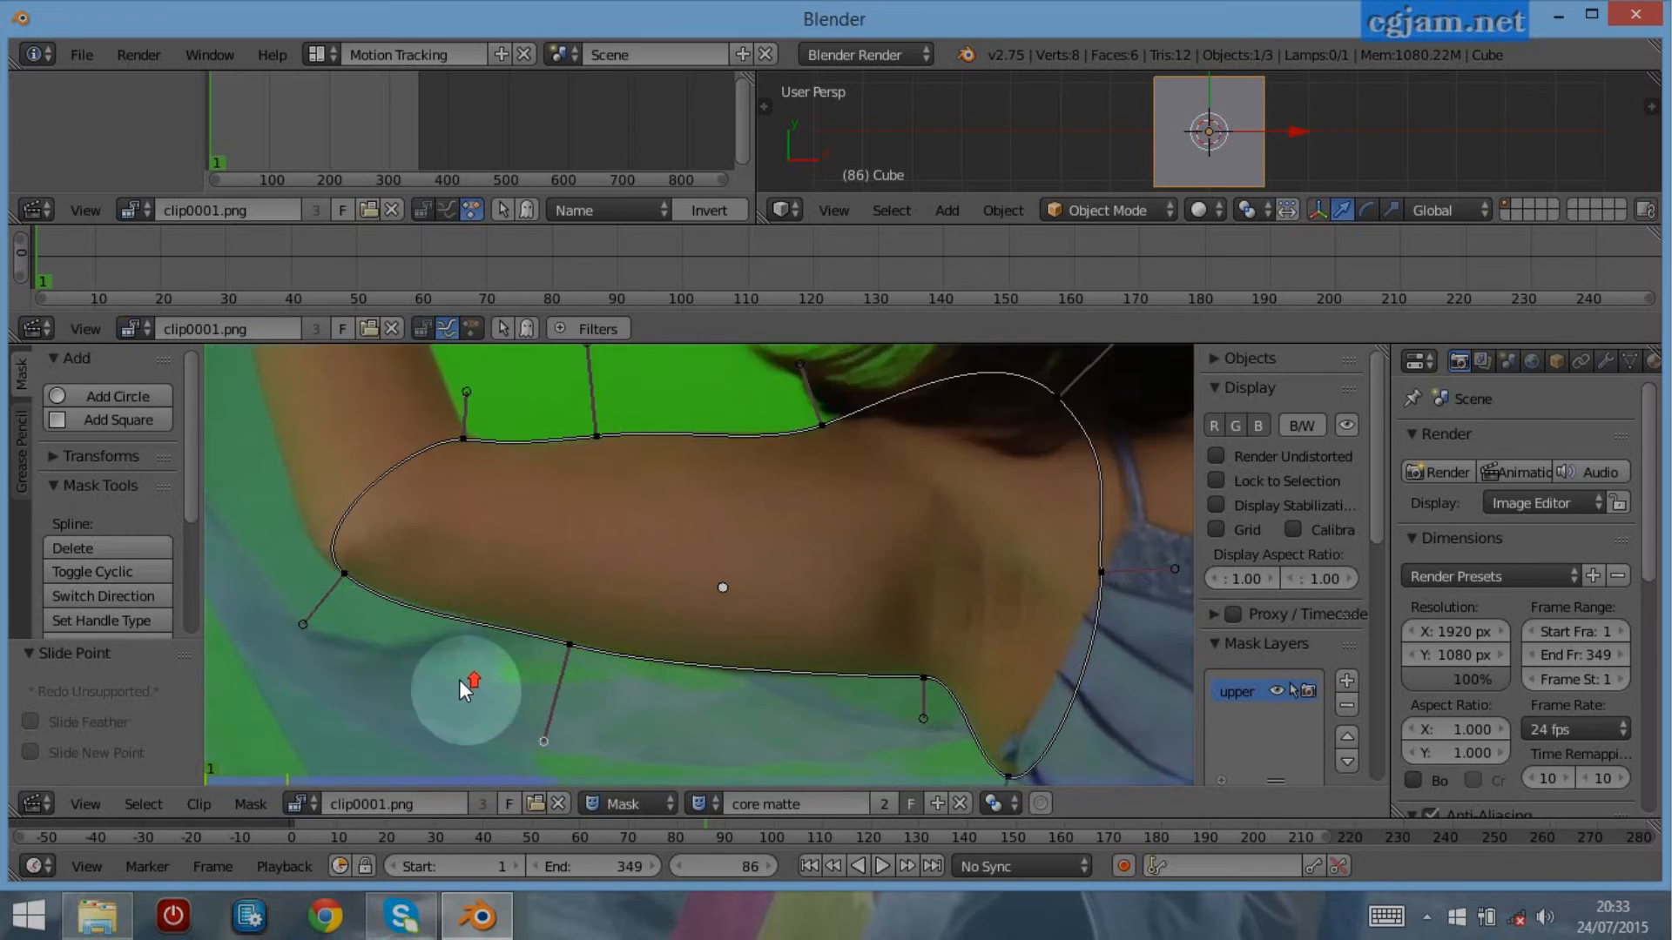
pyautogui.scroll(1, 457, 679)
pyautogui.moveTo(546, 611); pyautogui.dragTo(861, 546, button='middle')
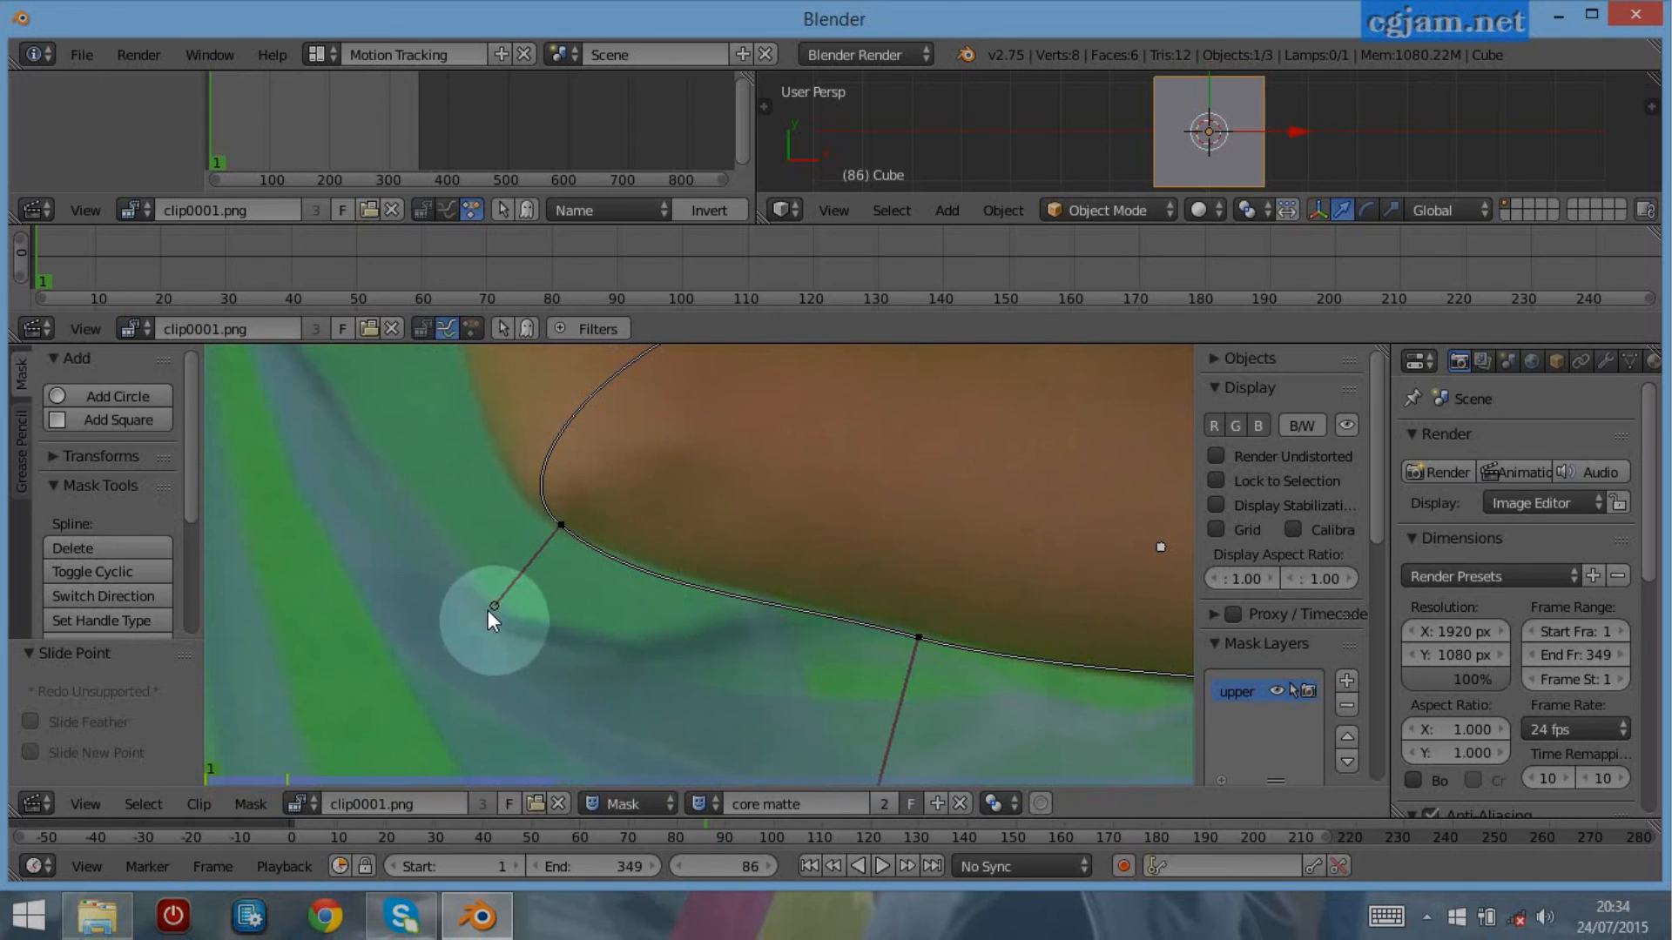
pyautogui.moveTo(494, 604); pyautogui.dragTo(505, 621)
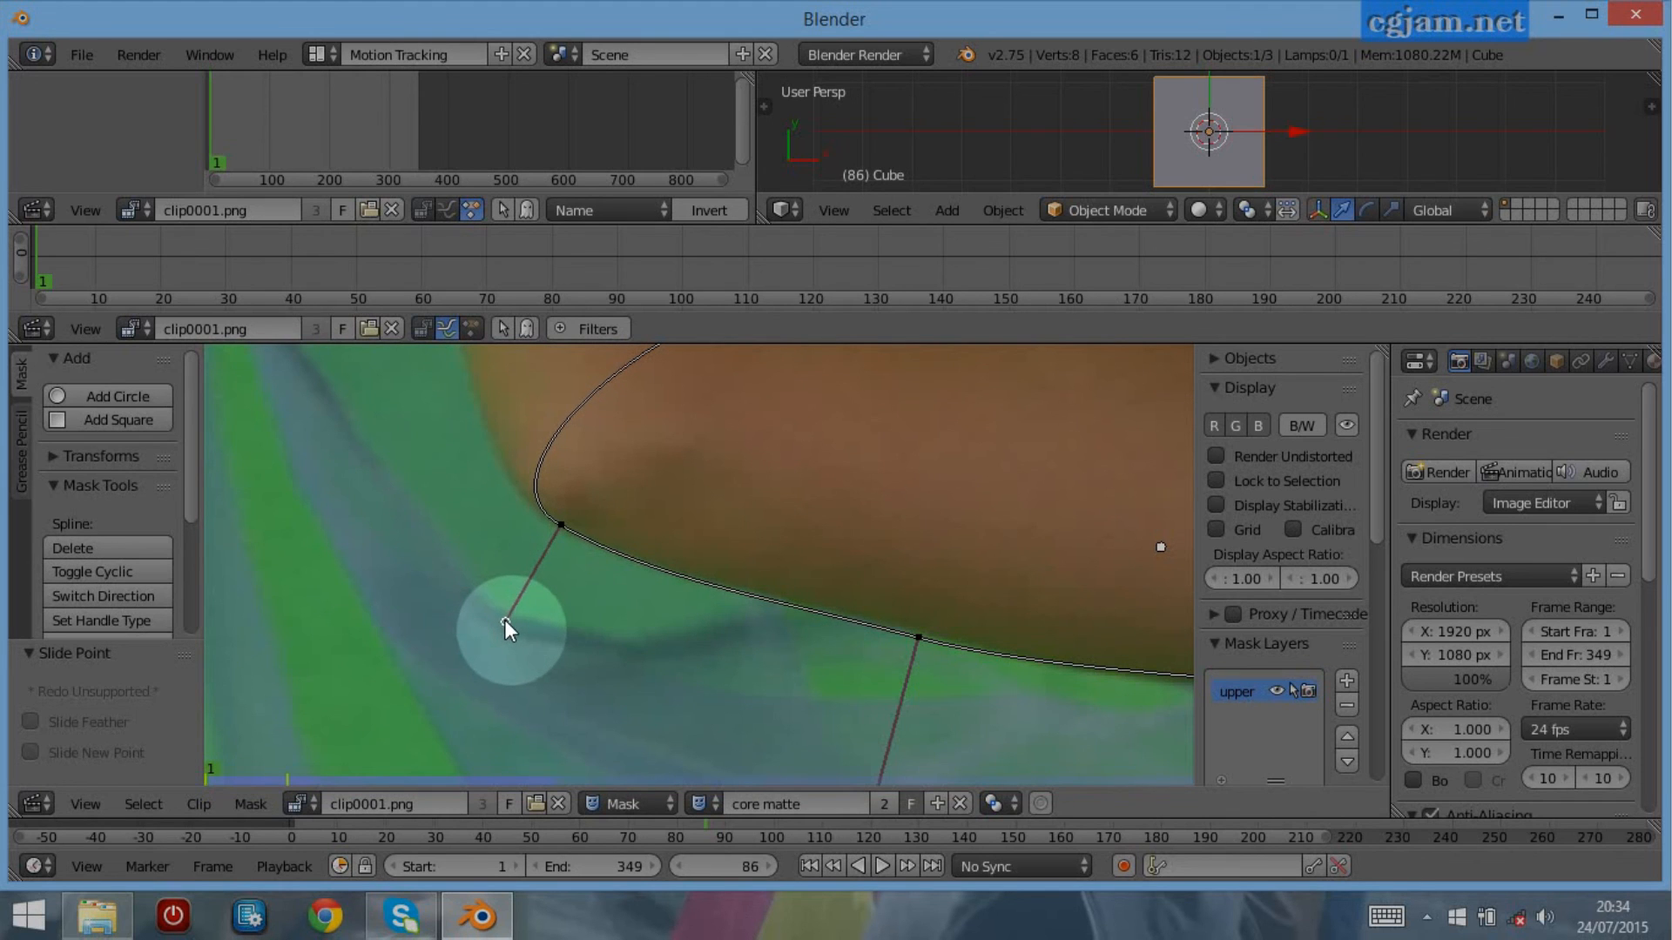
pyautogui.click(920, 638)
pyautogui.moveTo(921, 639); pyautogui.dragTo(921, 634)
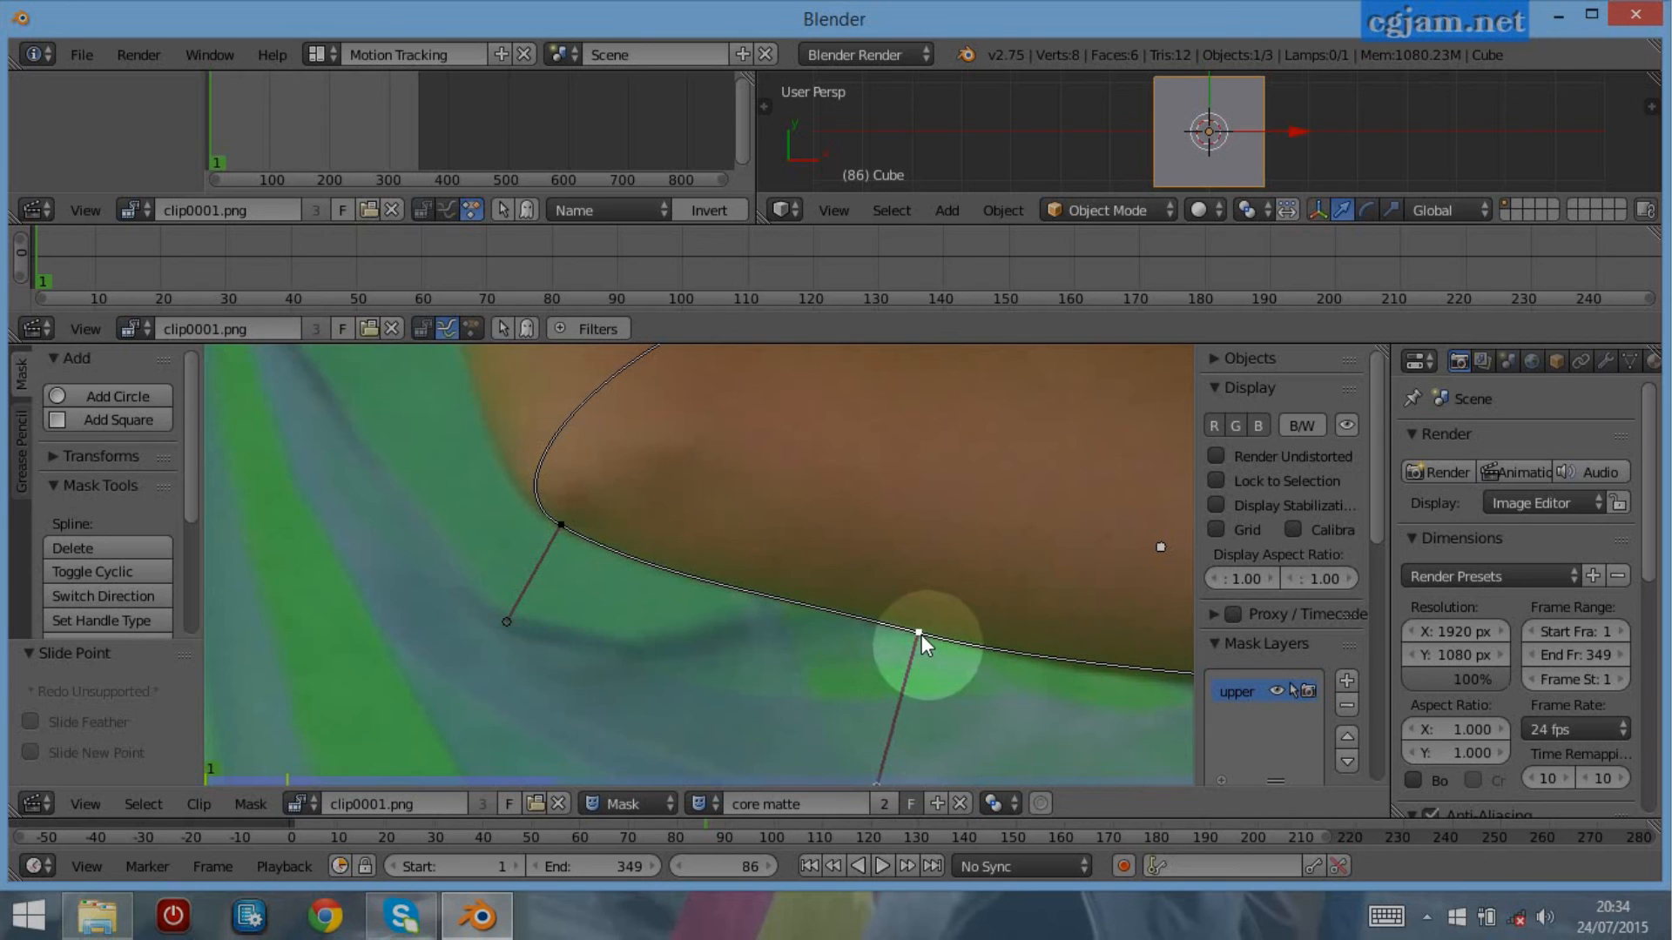
pyautogui.moveTo(999, 727); pyautogui.dragTo(820, 573, button='middle')
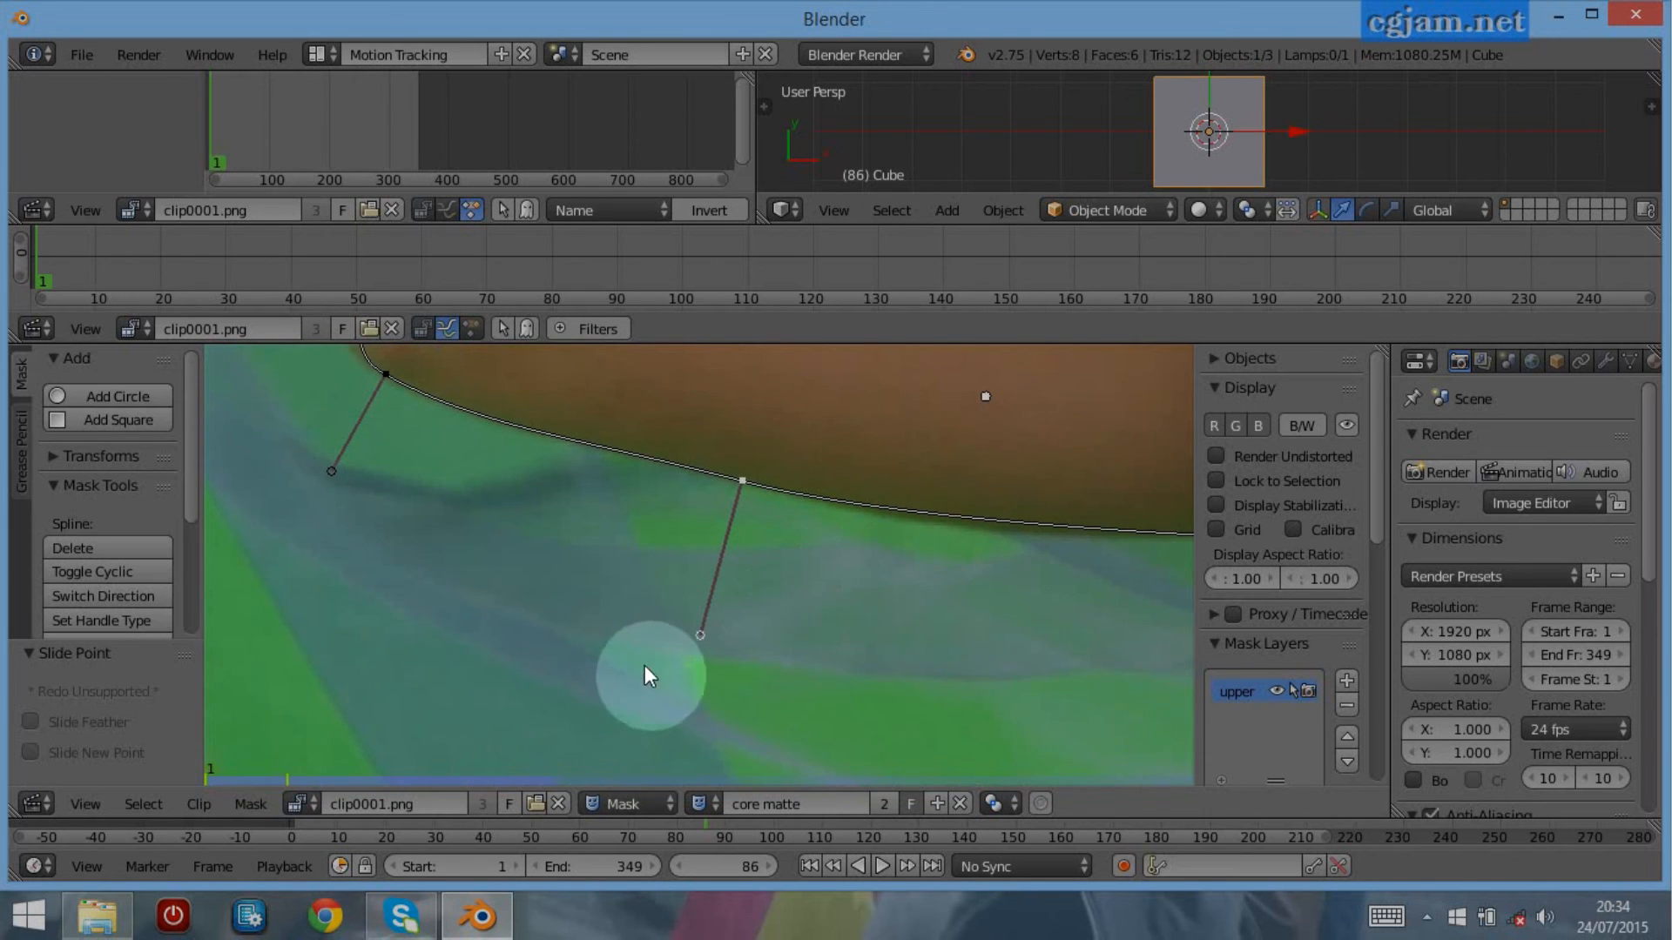
pyautogui.moveTo(700, 637); pyautogui.dragTo(692, 635)
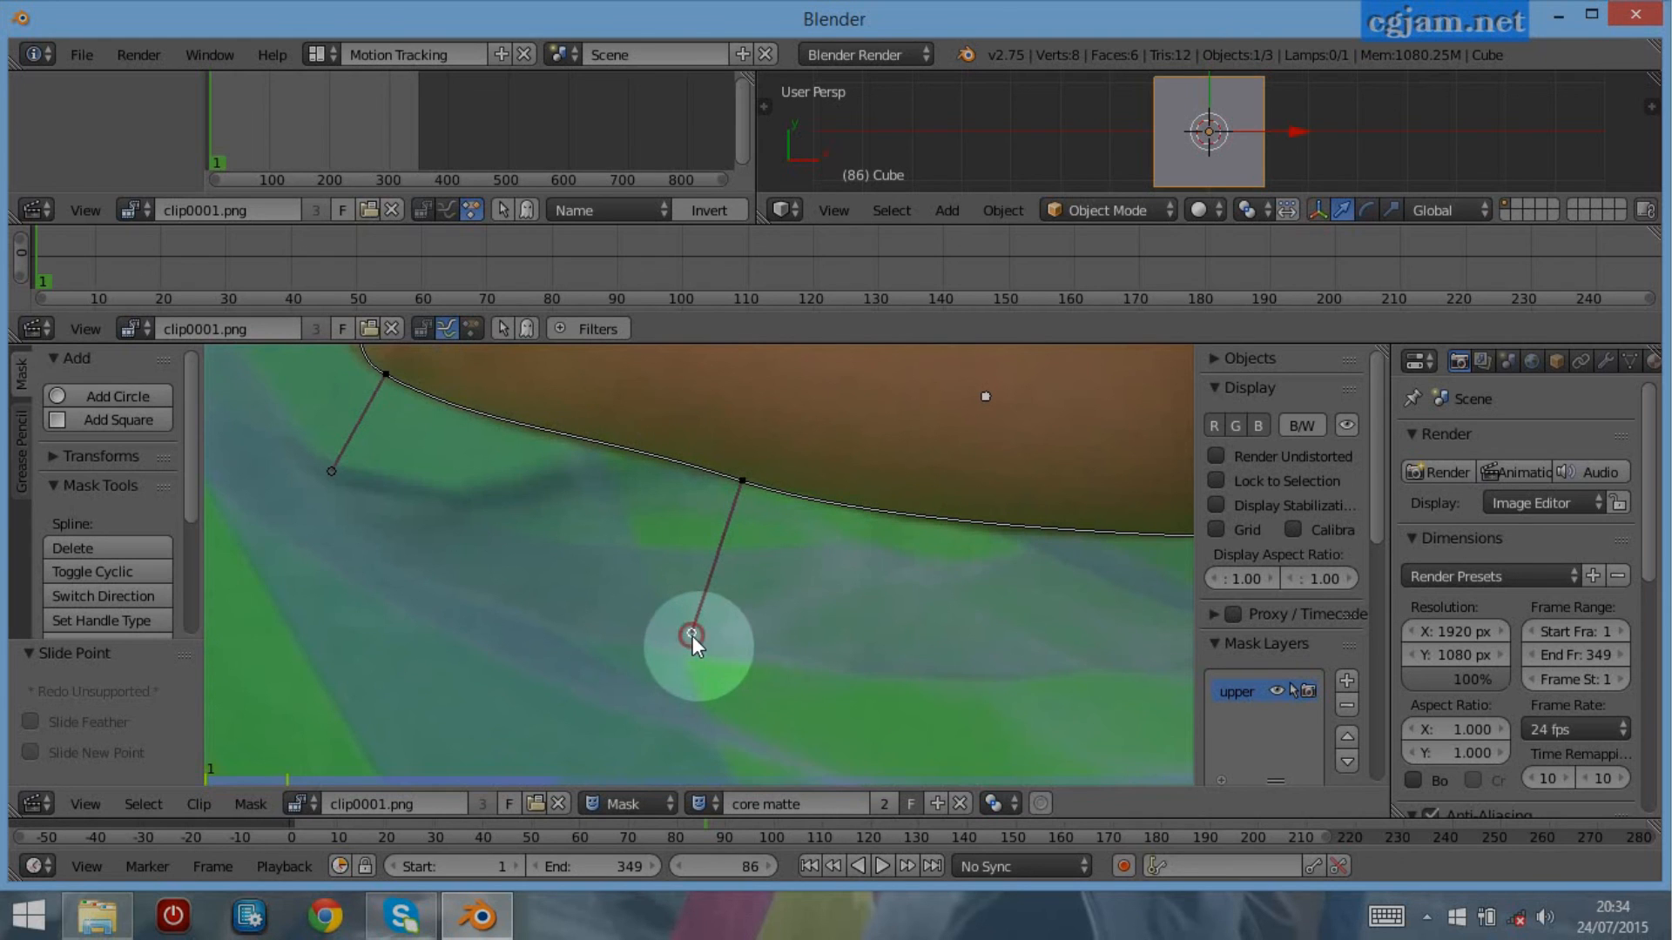
# Nudge the two armpit points onto the skin edge and adjust the inner-elbow point's handle to fit the arm
pyautogui.scroll(-1, 1021, 618)
pyautogui.moveTo(1020, 613); pyautogui.dragTo(620, 552, button='middle')
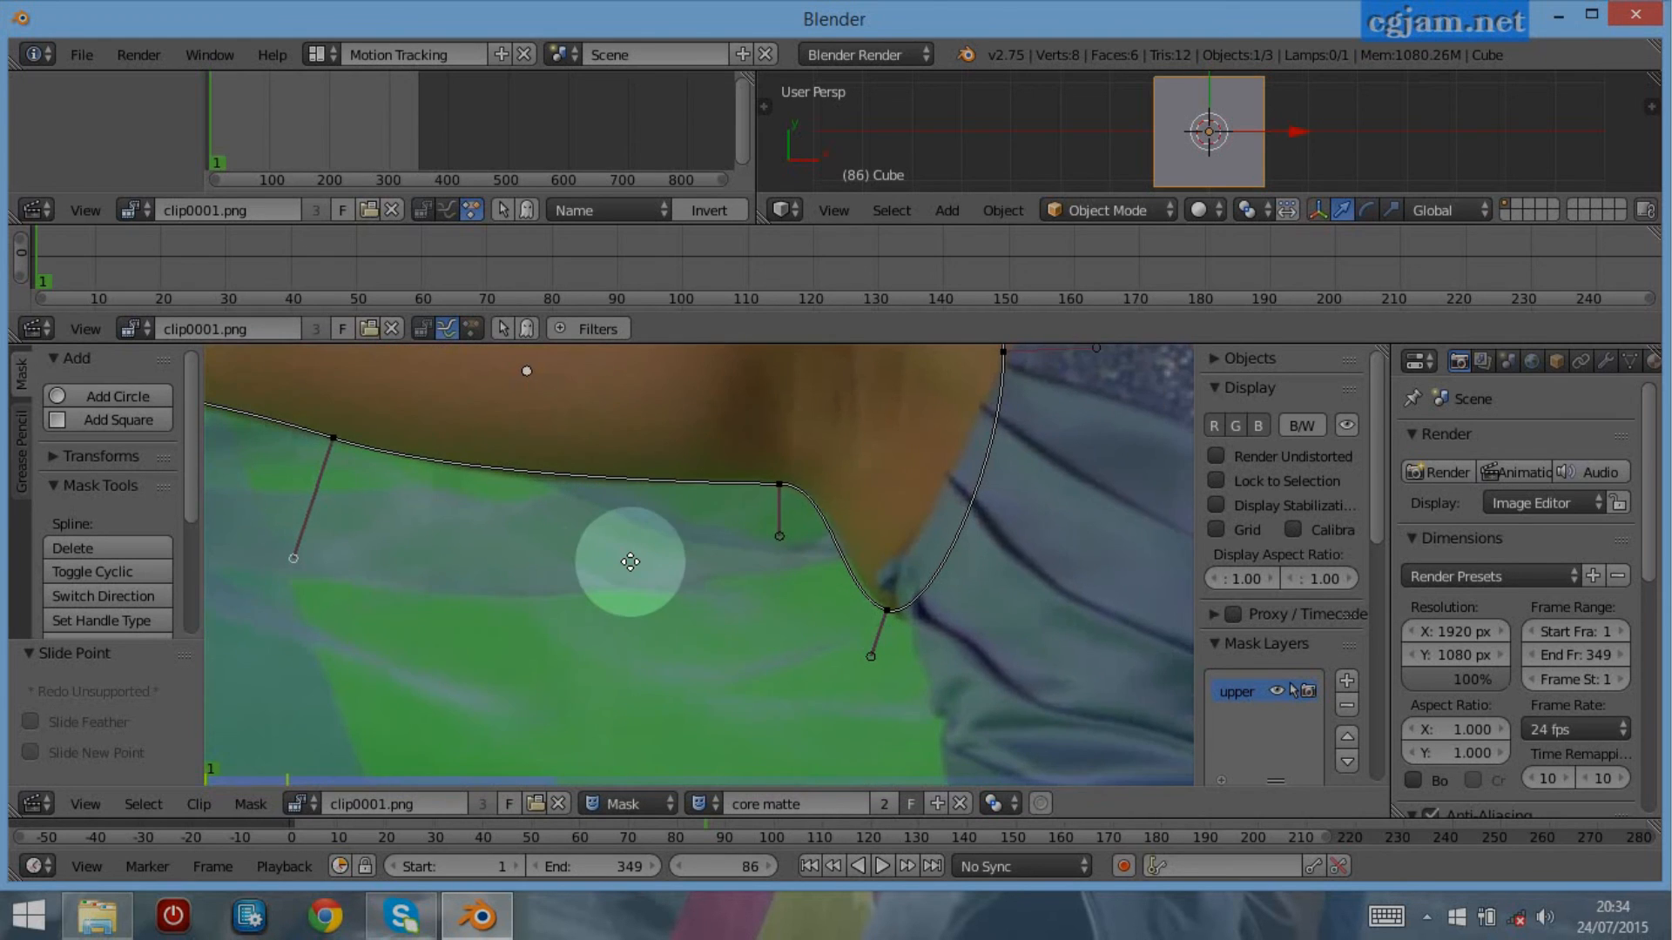
pyautogui.click(780, 480)
pyautogui.moveTo(780, 479); pyautogui.dragTo(784, 479)
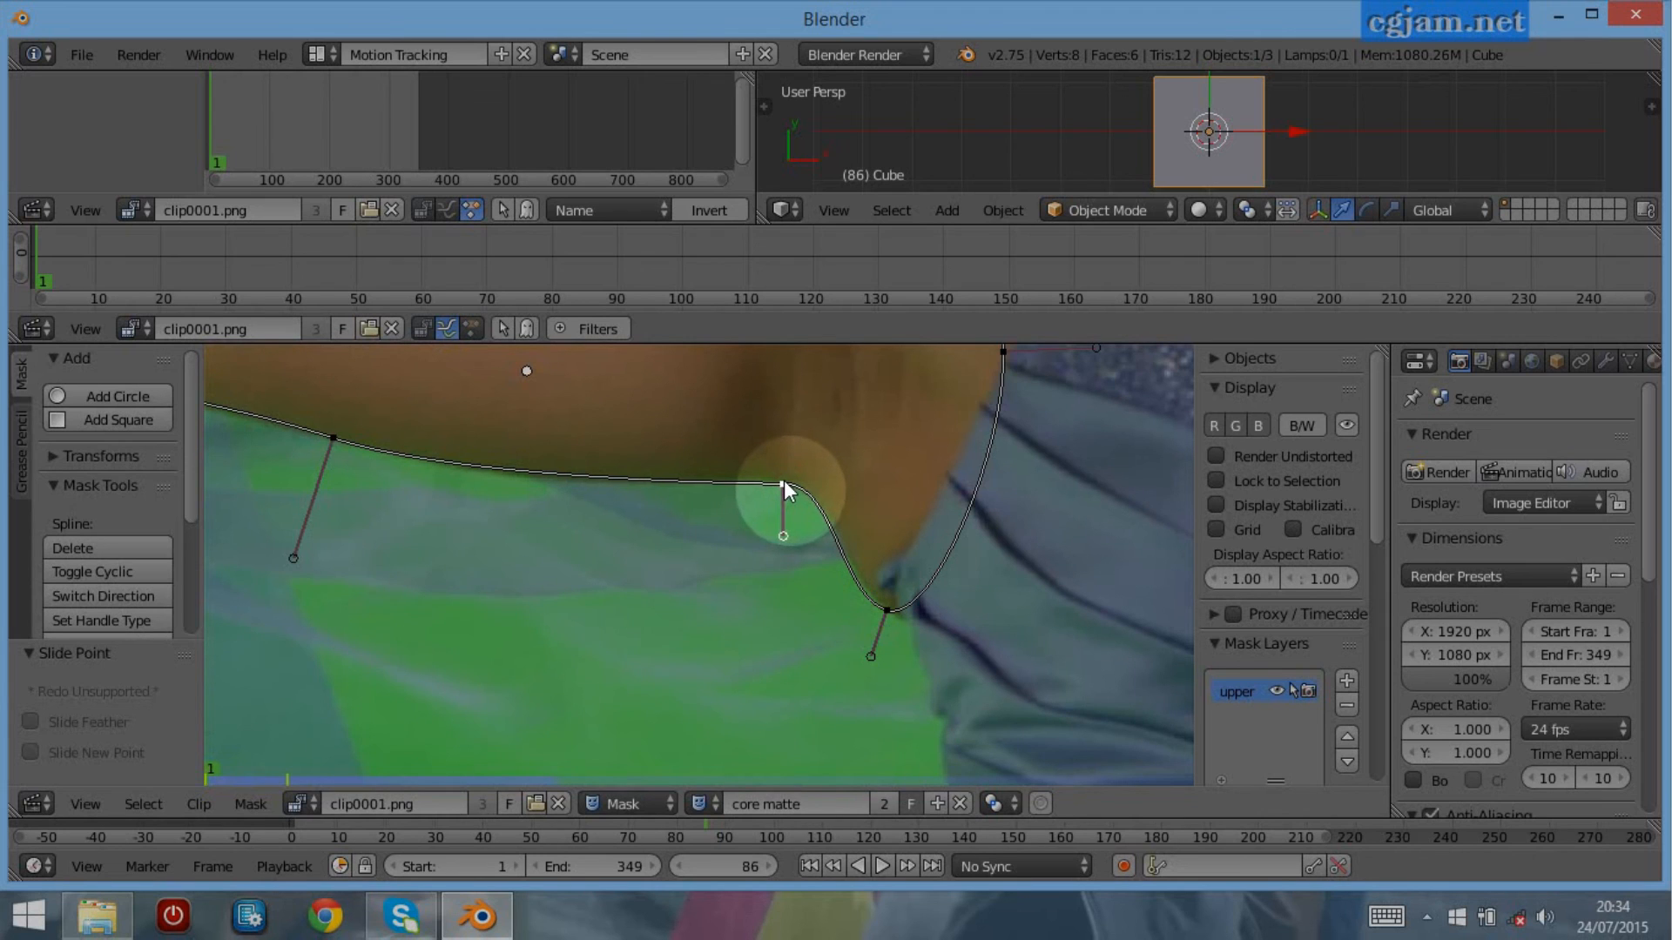
pyautogui.click(883, 606)
pyautogui.moveTo(883, 606); pyautogui.dragTo(890, 607)
pyautogui.moveTo(645, 589); pyautogui.dragTo(900, 690, button='middle')
pyautogui.moveTo(394, 475); pyautogui.dragTo(399, 467)
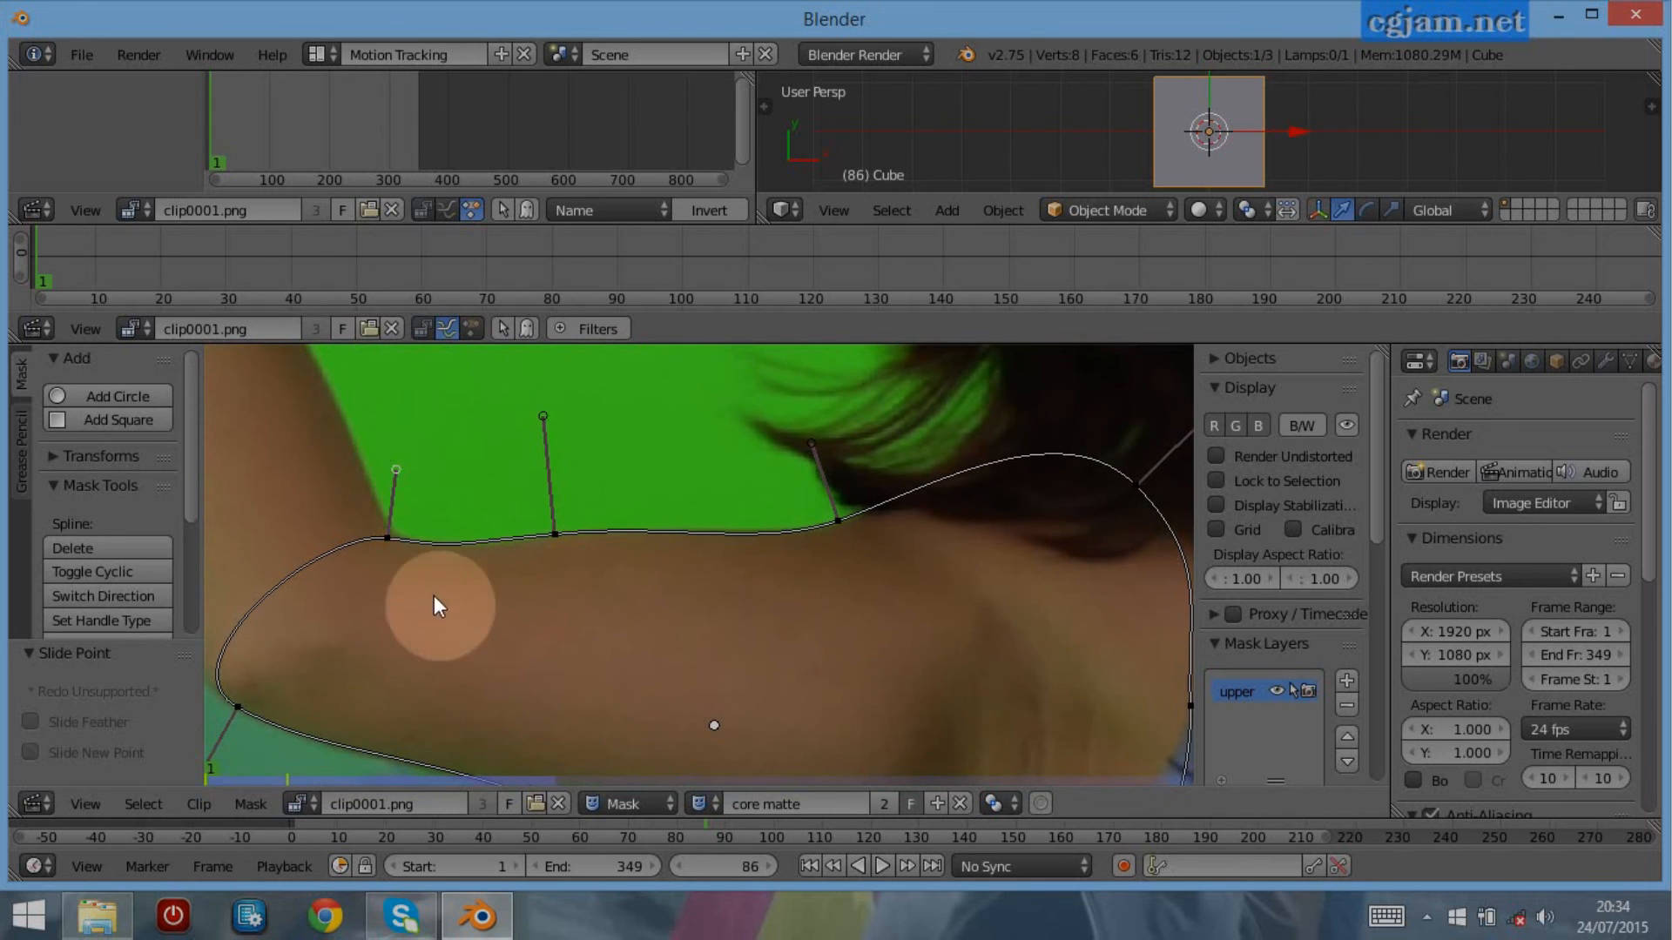
pyautogui.scroll(-2, 849, 640)
pyautogui.moveTo(671, 690); pyautogui.dragTo(601, 579, button='middle')
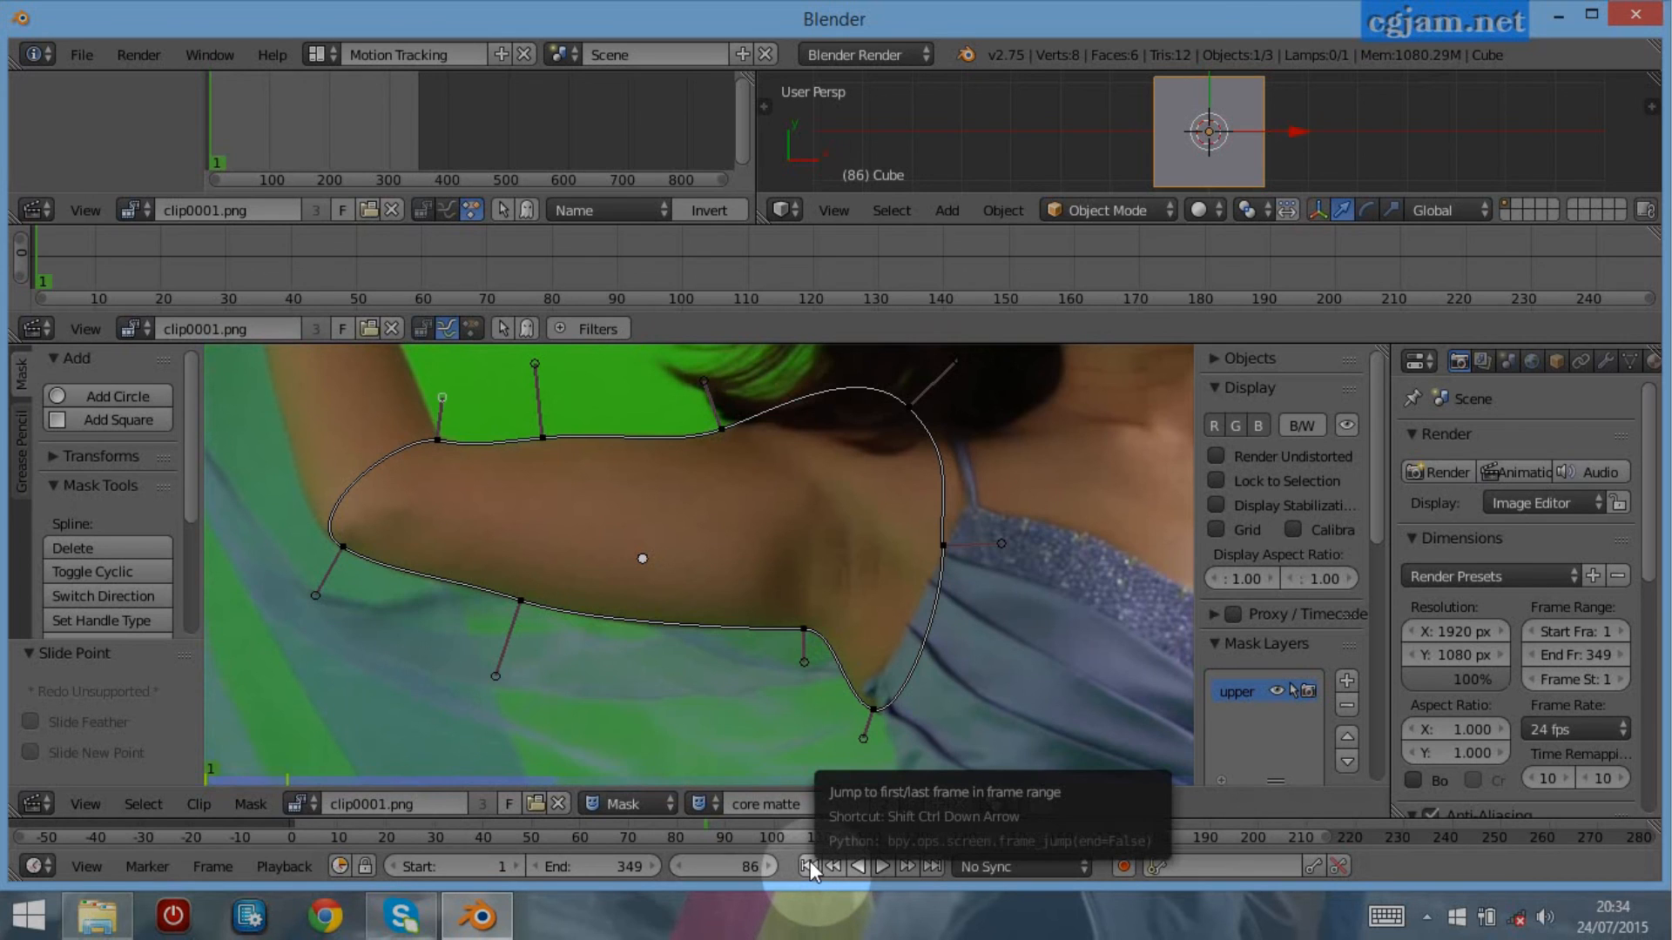
# Enable automatic keyframing, select all mask points and run a cancelled move to key the mask shape in place at frame 86
pyautogui.click(1124, 865)
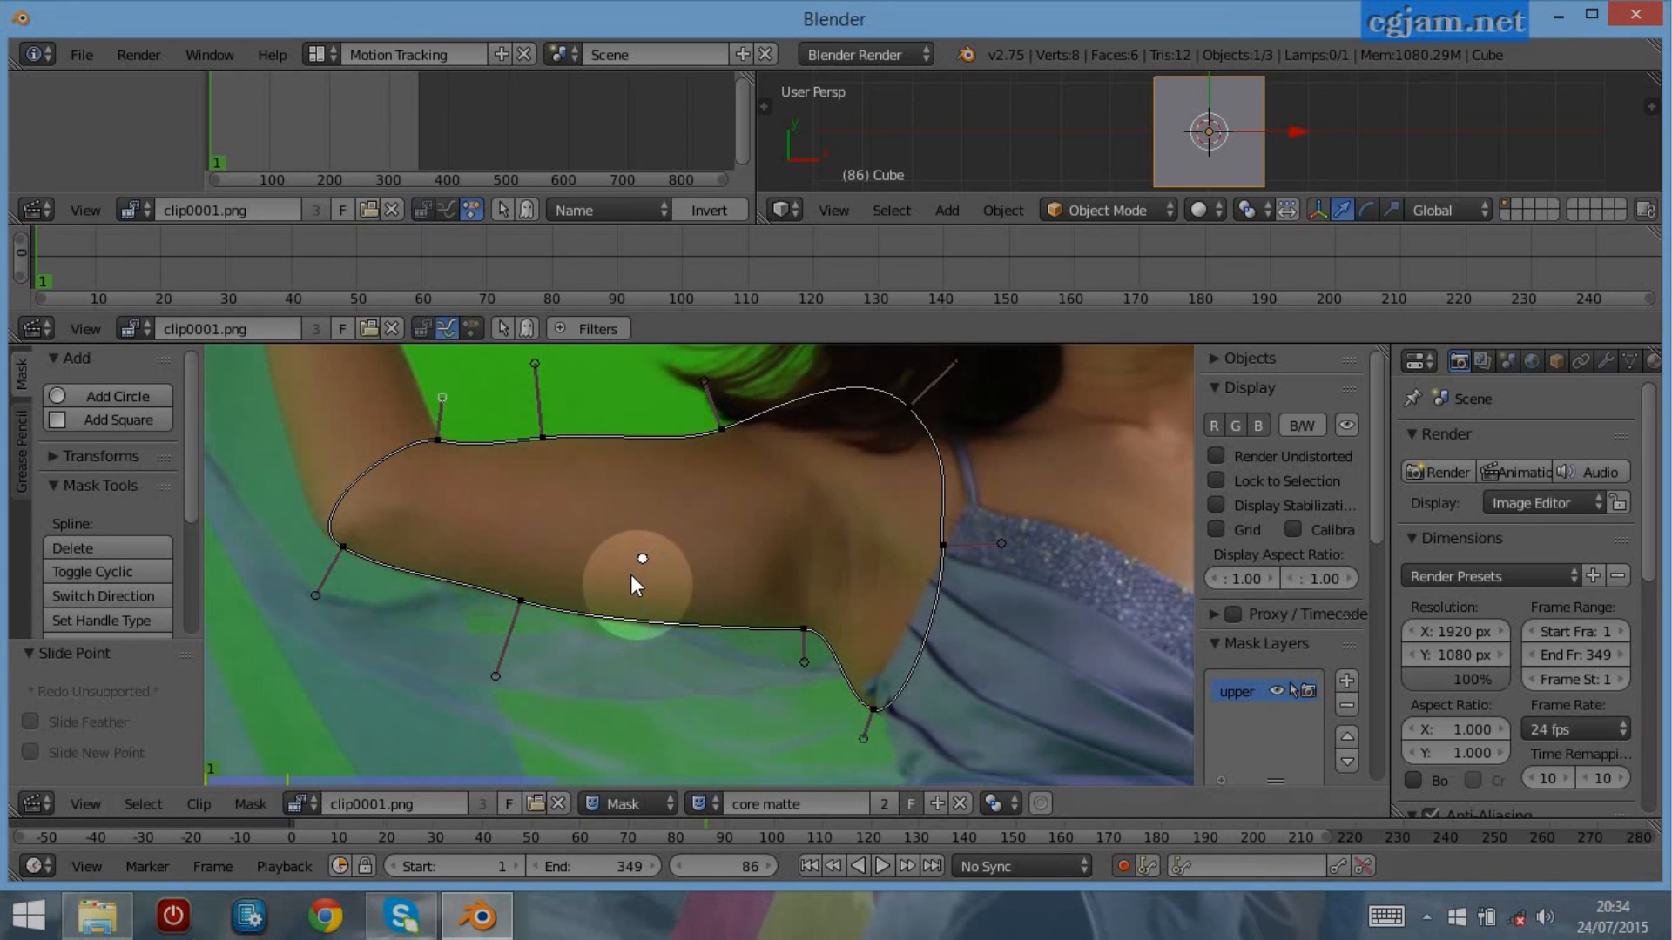
pyautogui.press('a')
pyautogui.press('a')
pyautogui.press('g')
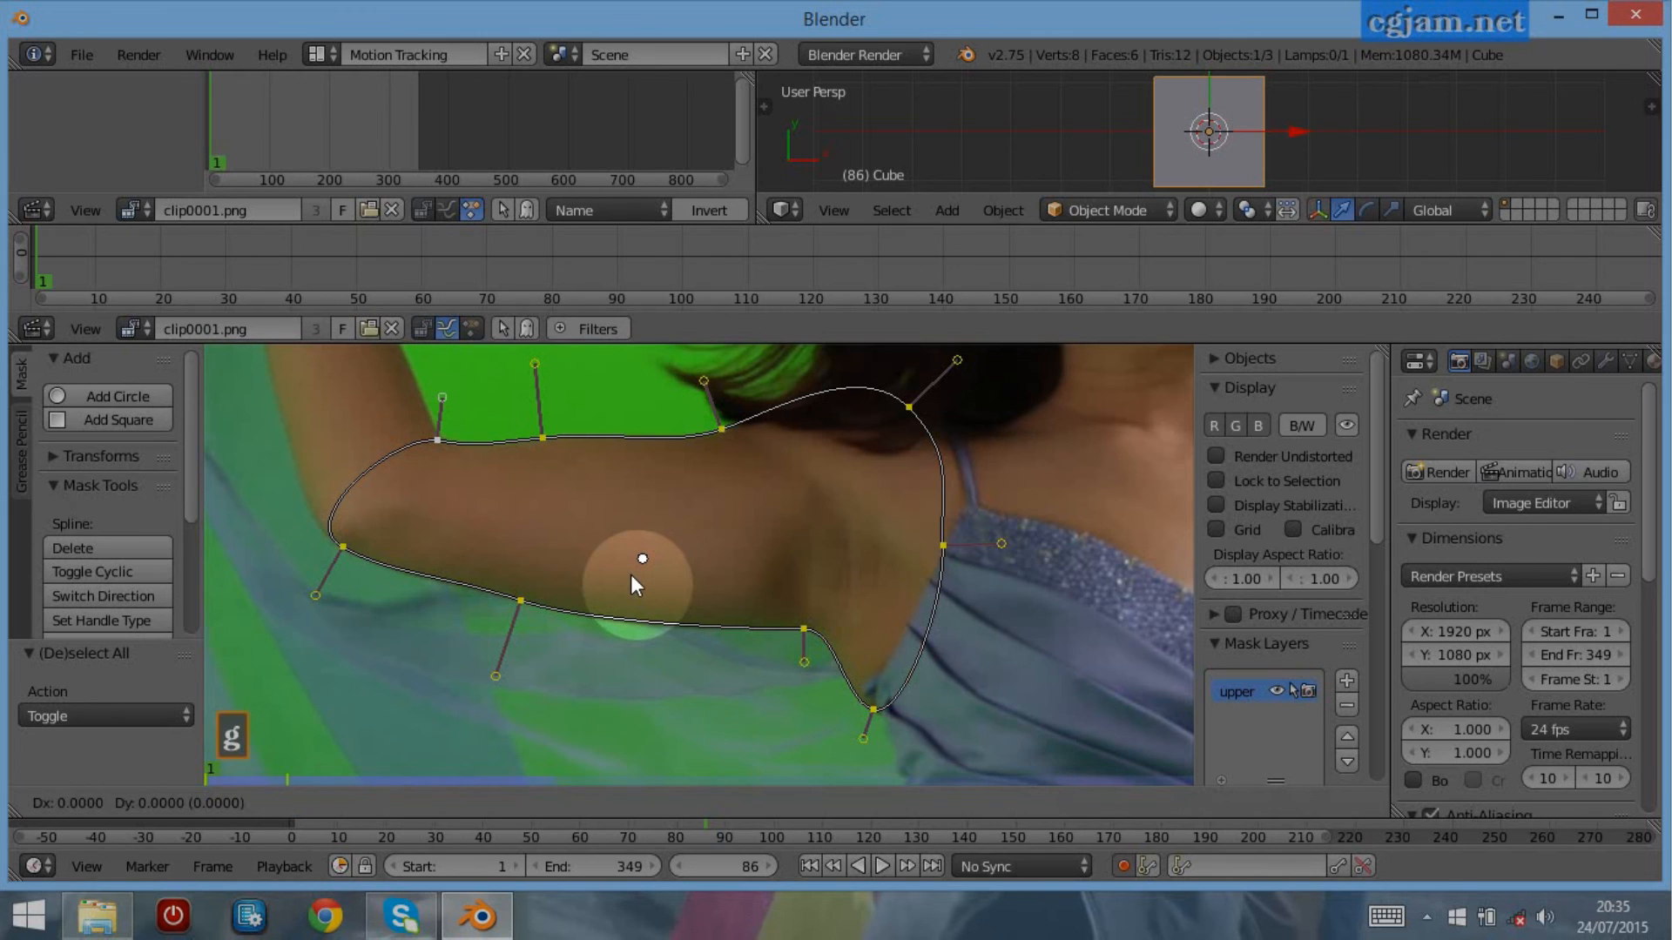
pyautogui.rightClick(628, 571)
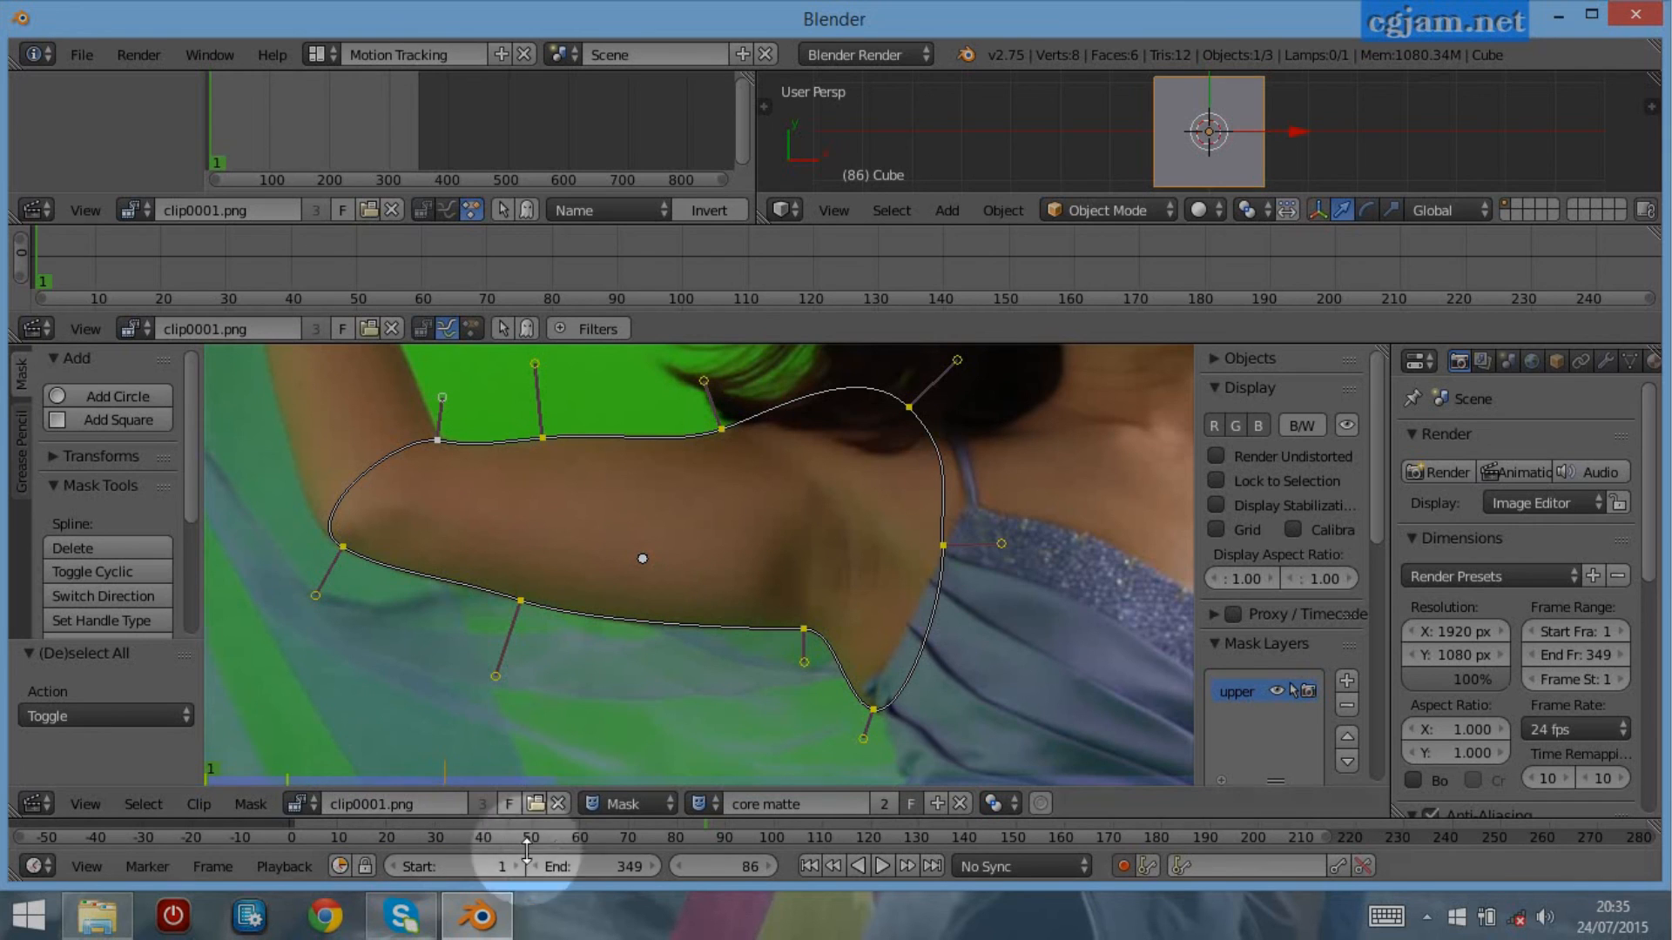
# From the first frame, advance to frame 11, move the whole mask by about 0.005, 0.012 and rotate it about 2.7° to fit the arm
pyautogui.click(814, 866)
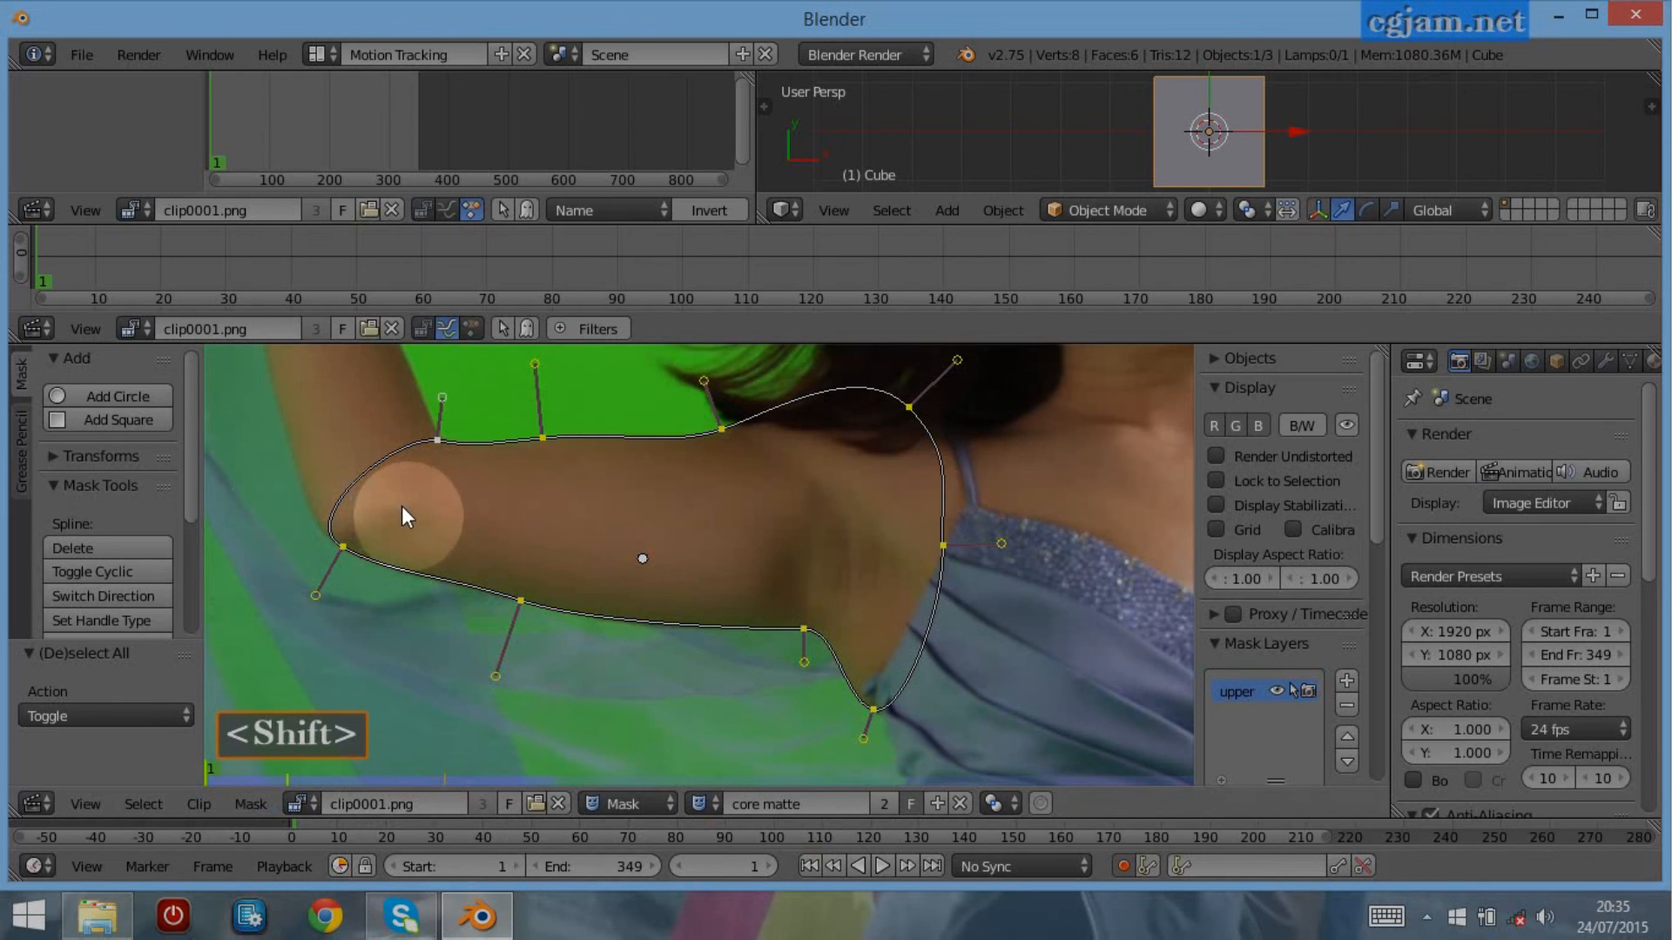
pyautogui.hotkey('shift', 'Up')
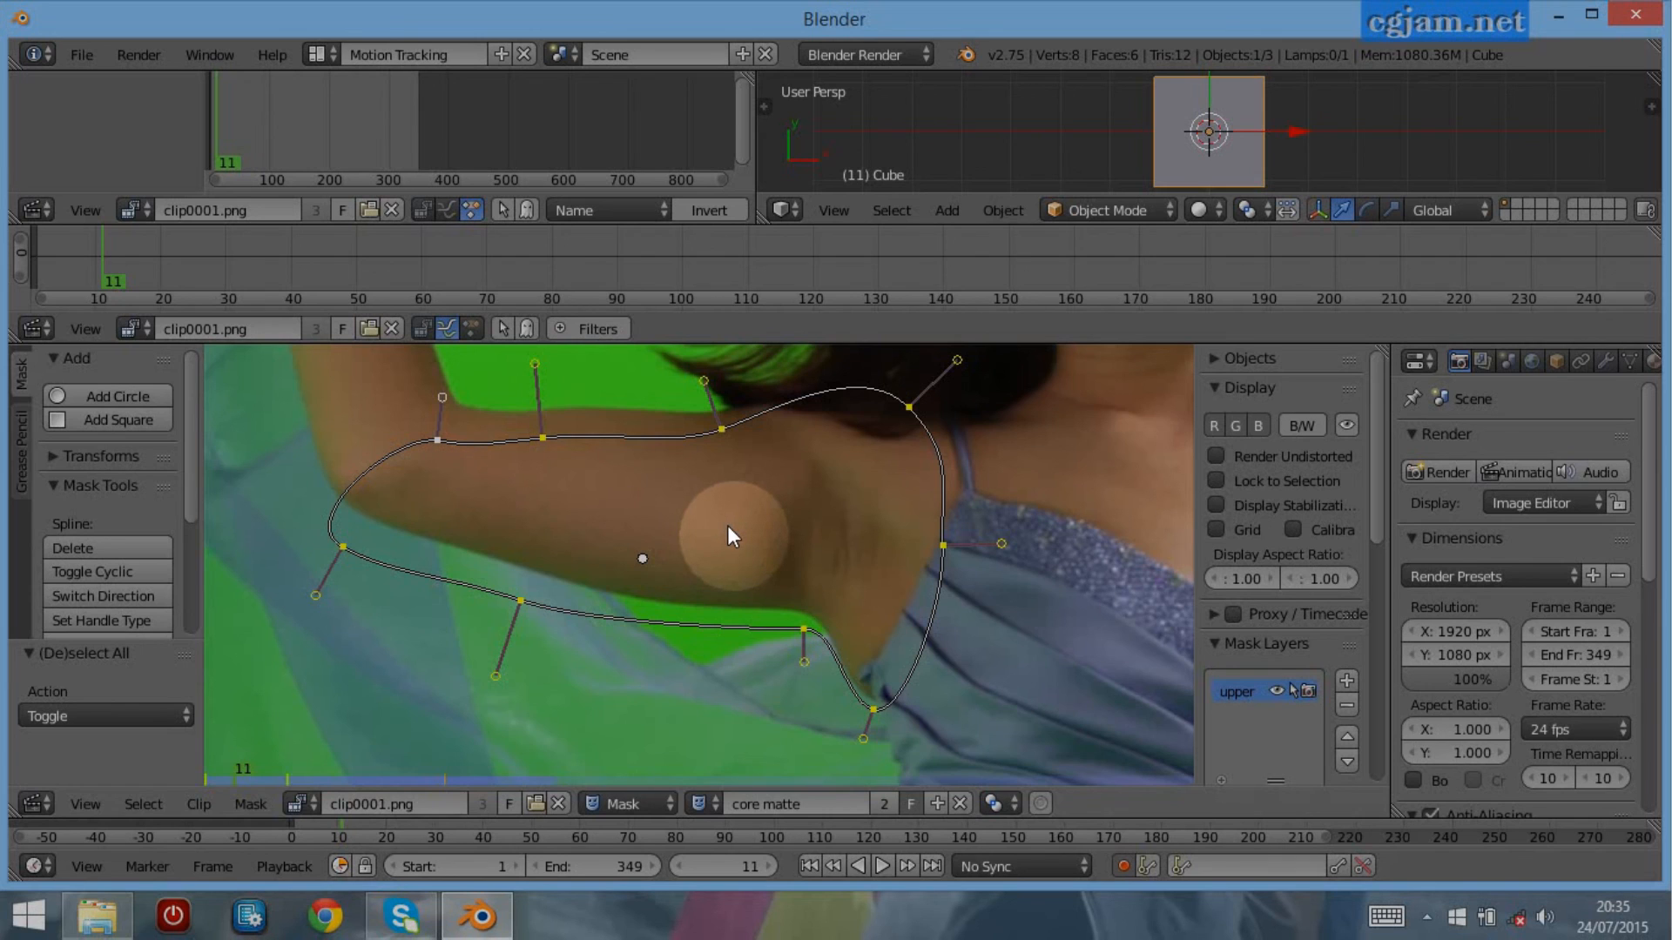
pyautogui.press('g')
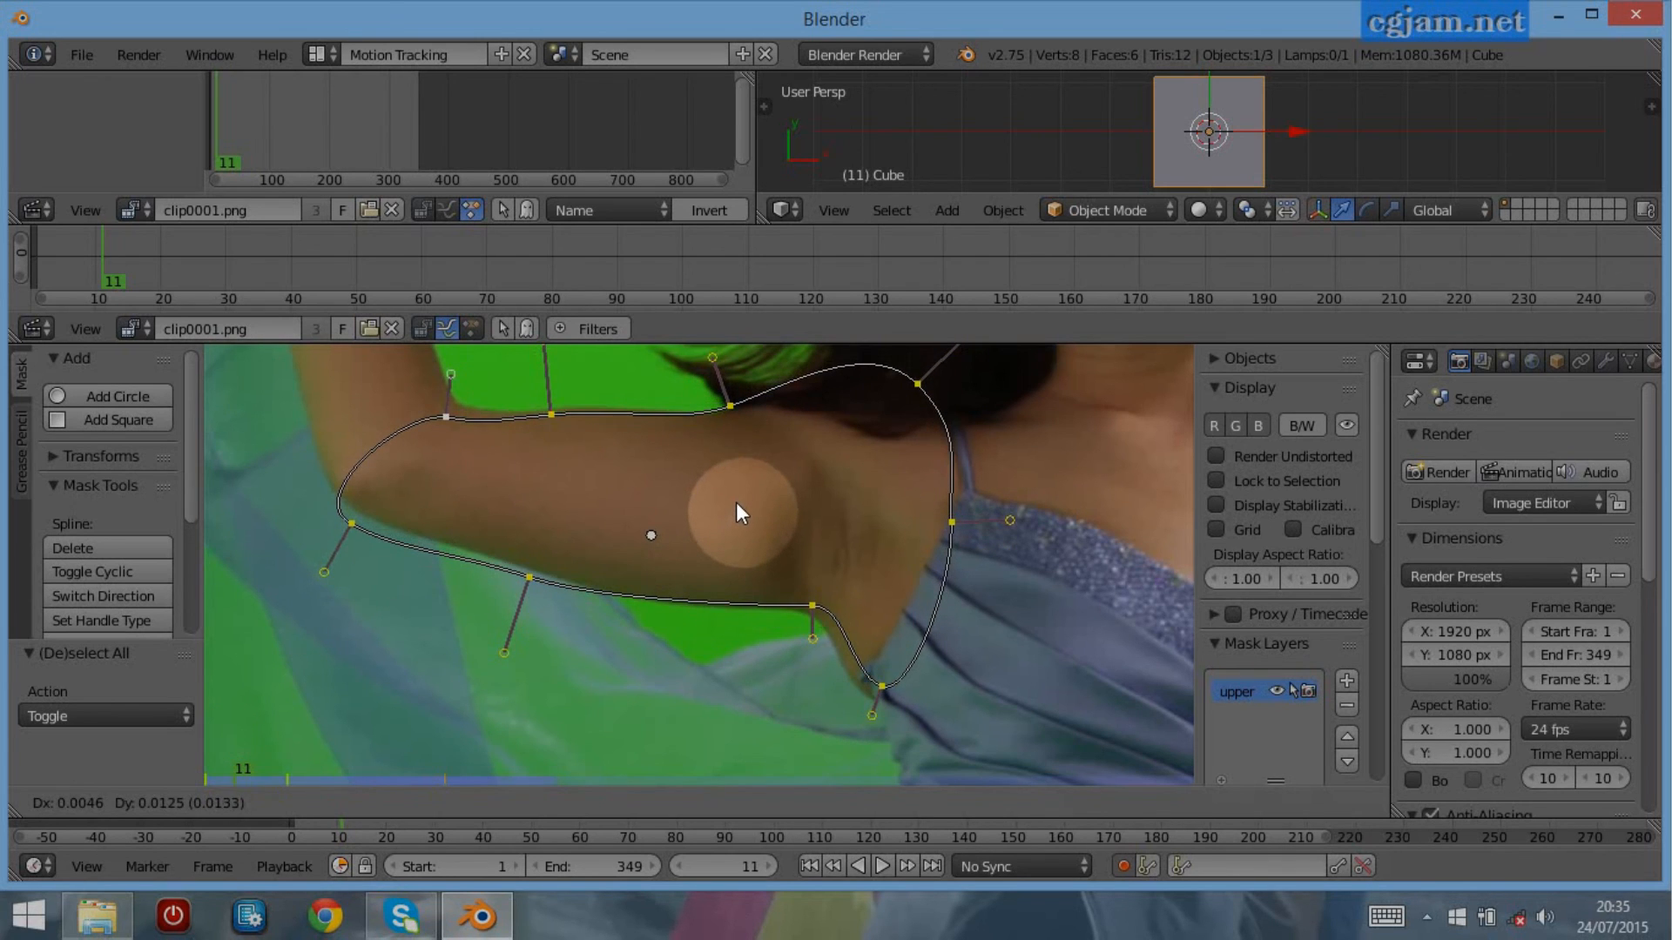
pyautogui.click(735, 503)
pyautogui.press('r')
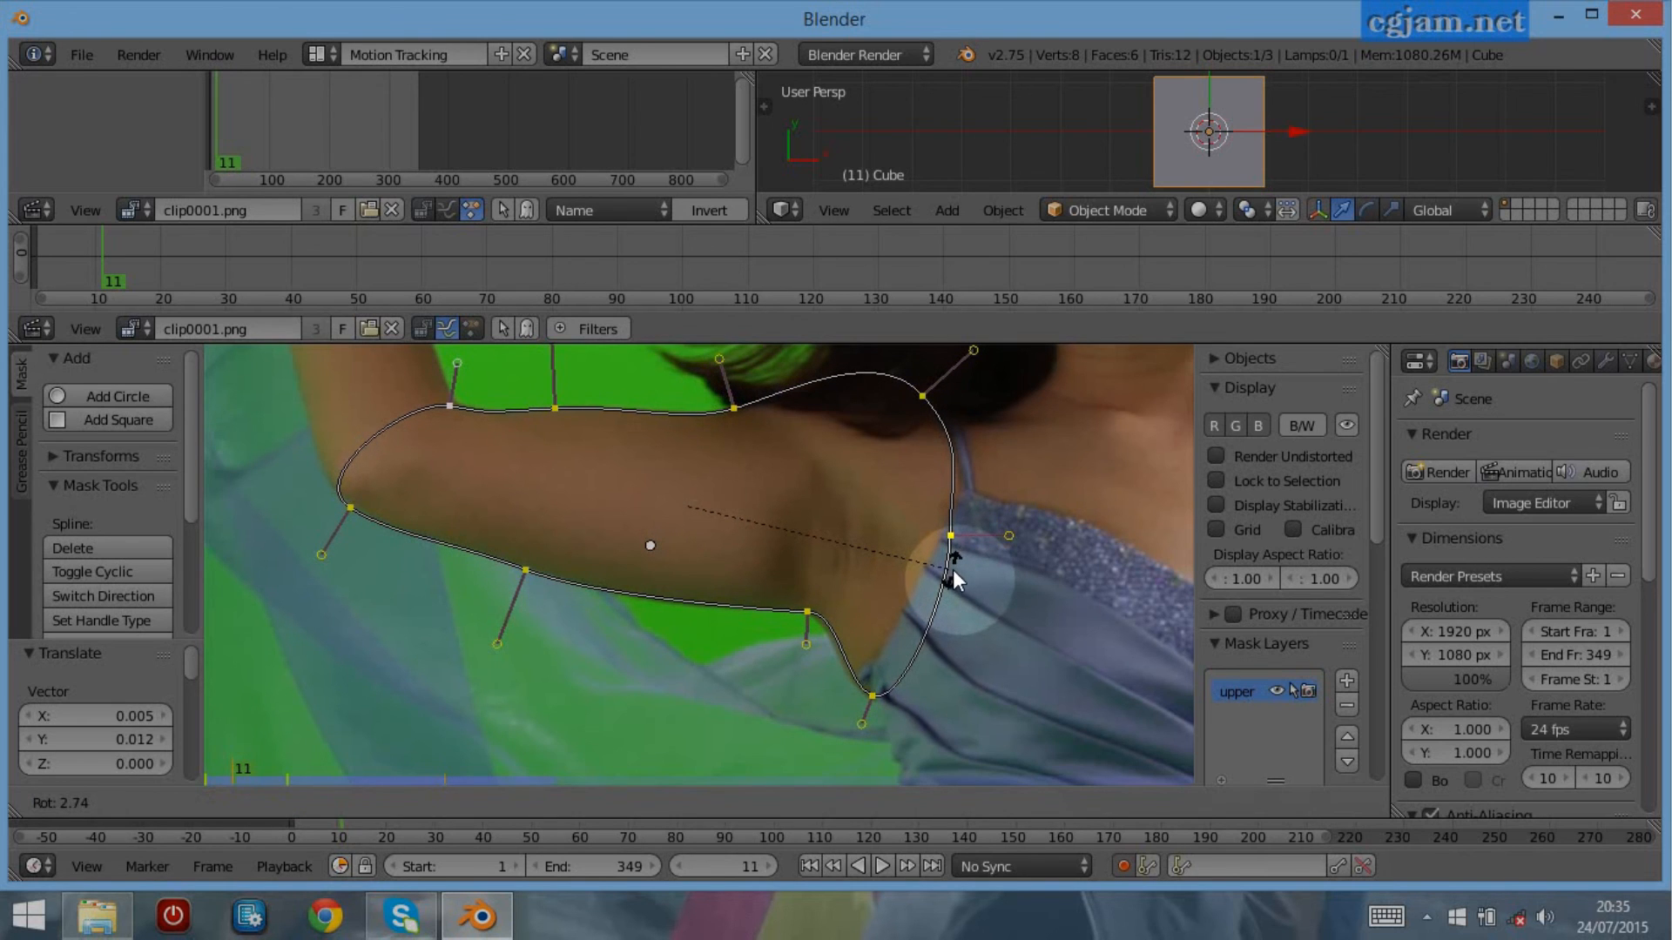
pyautogui.click(952, 569)
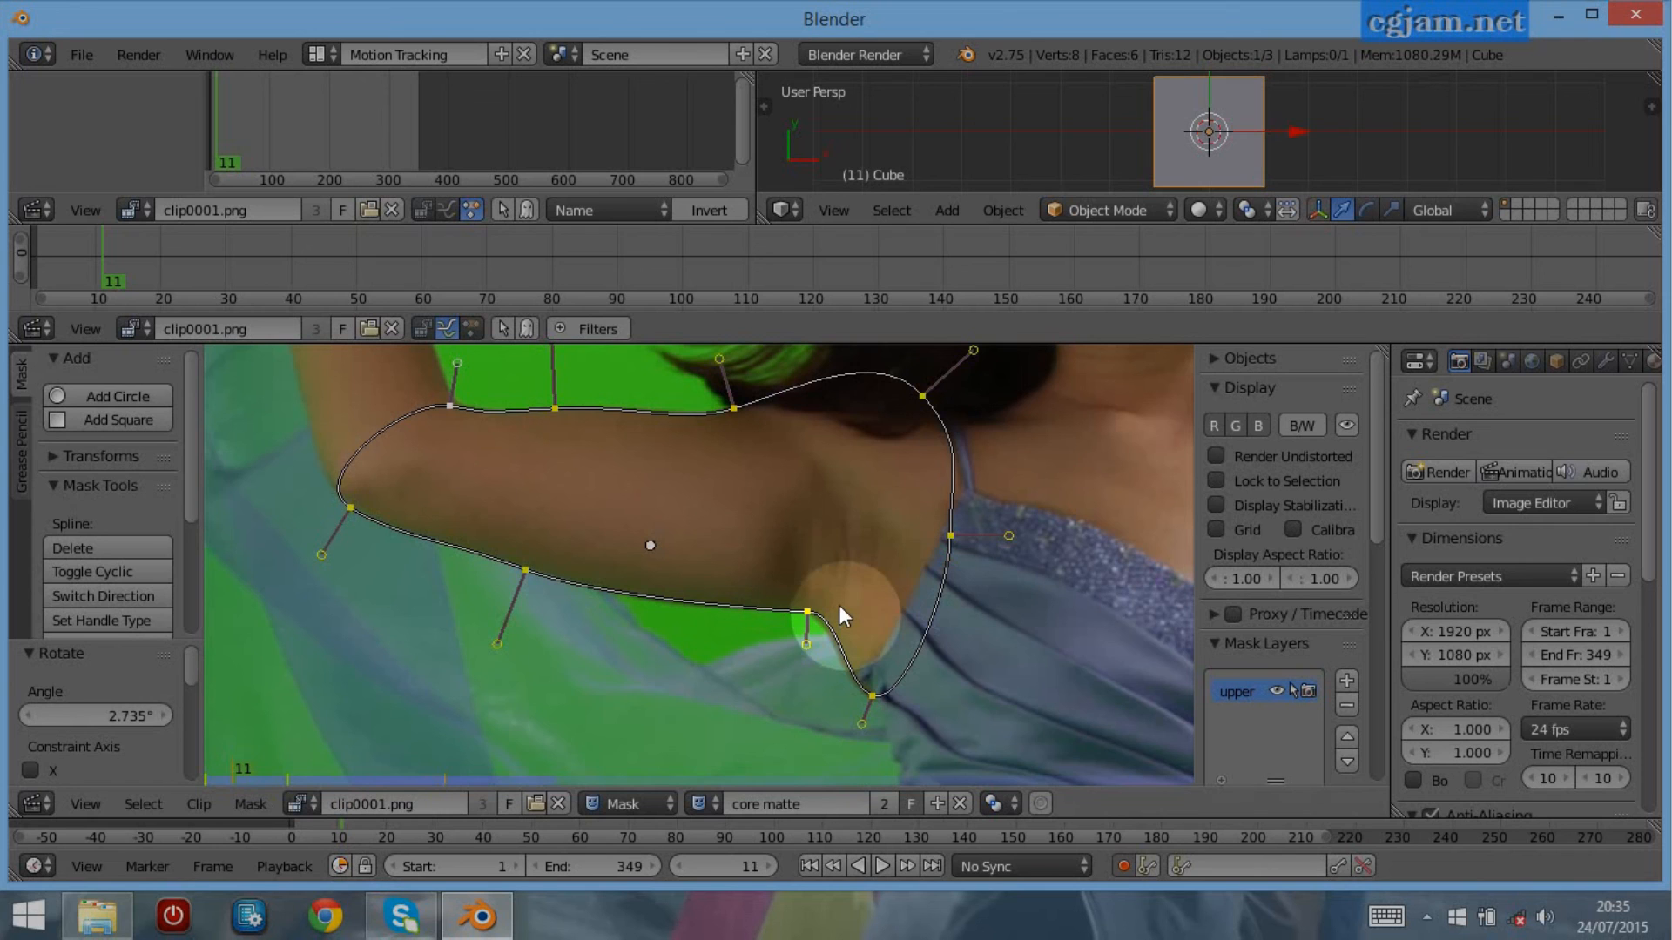
# At frame 11, nudge the two armpit points and readjust their handles so the outline follows the skin edge
pyautogui.scroll(2, 818, 692)
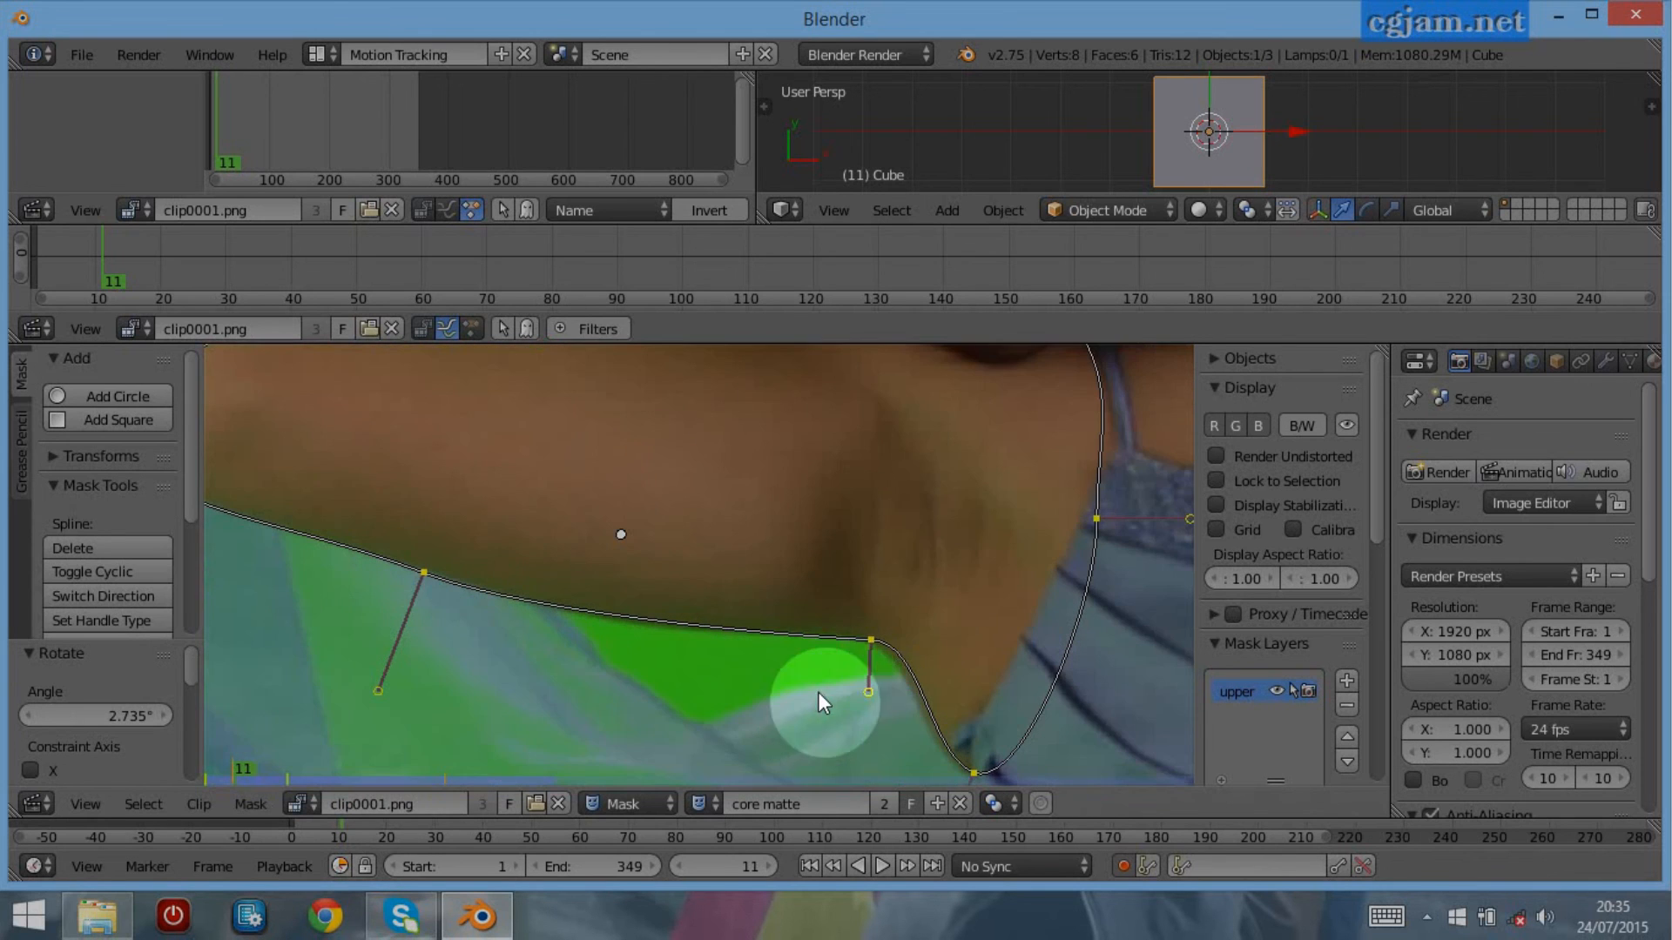
pyautogui.moveTo(876, 639); pyautogui.dragTo(866, 637)
pyautogui.moveTo(860, 697); pyautogui.dragTo(865, 681)
pyautogui.moveTo(989, 687); pyautogui.dragTo(988, 580, button='middle')
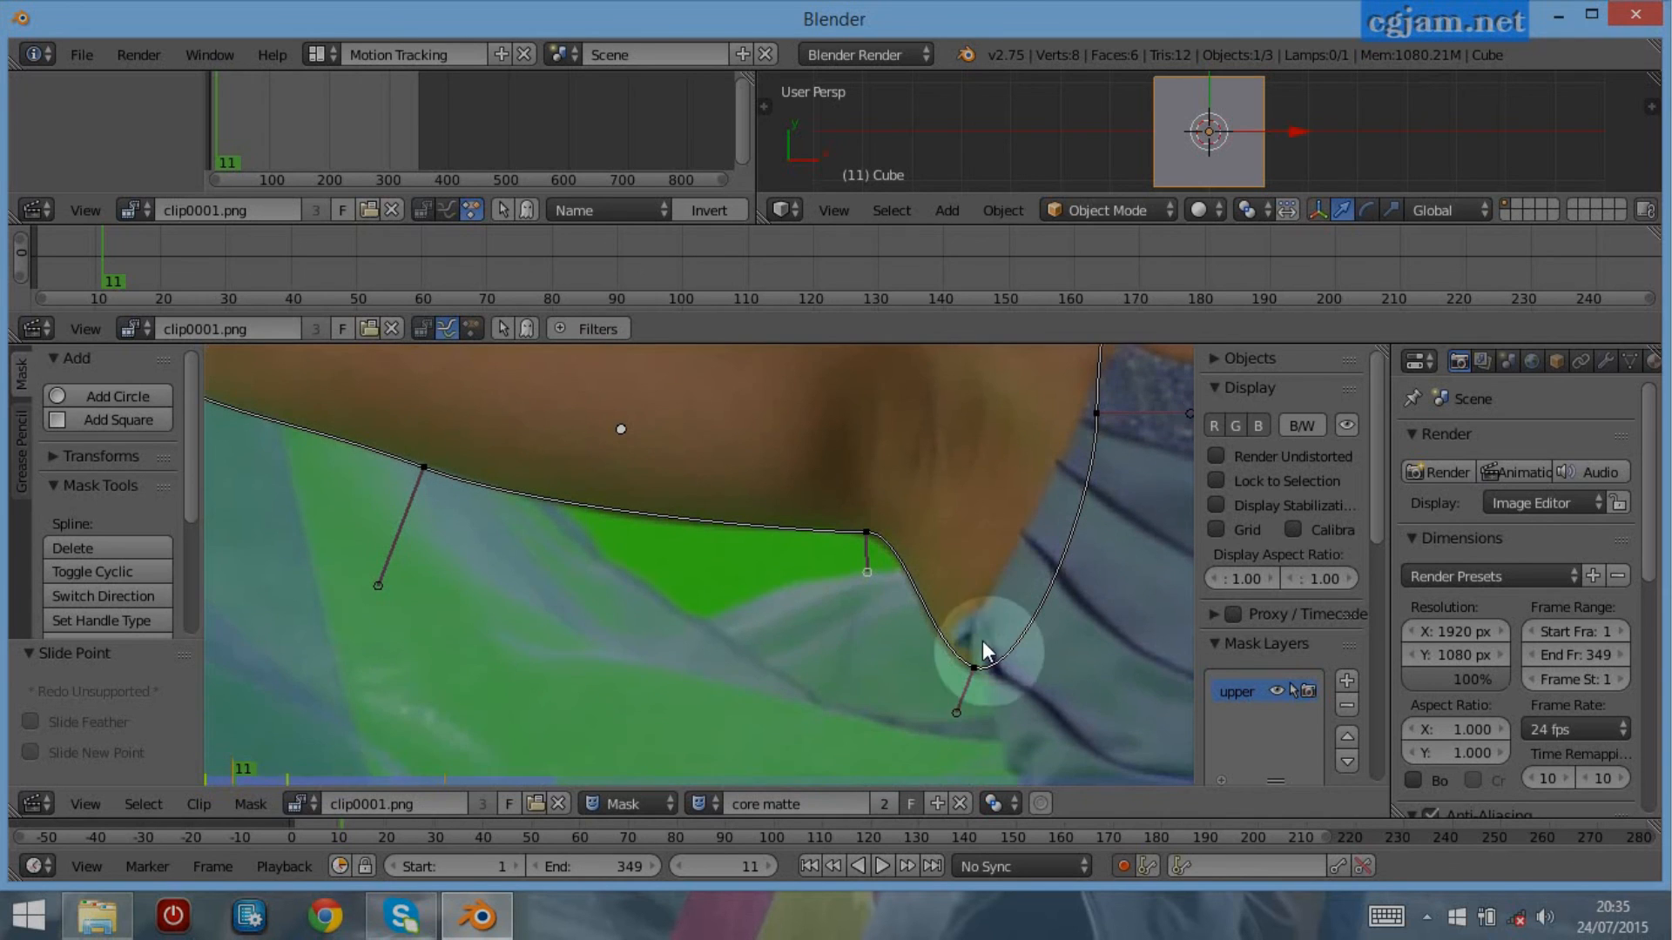
pyautogui.click(973, 669)
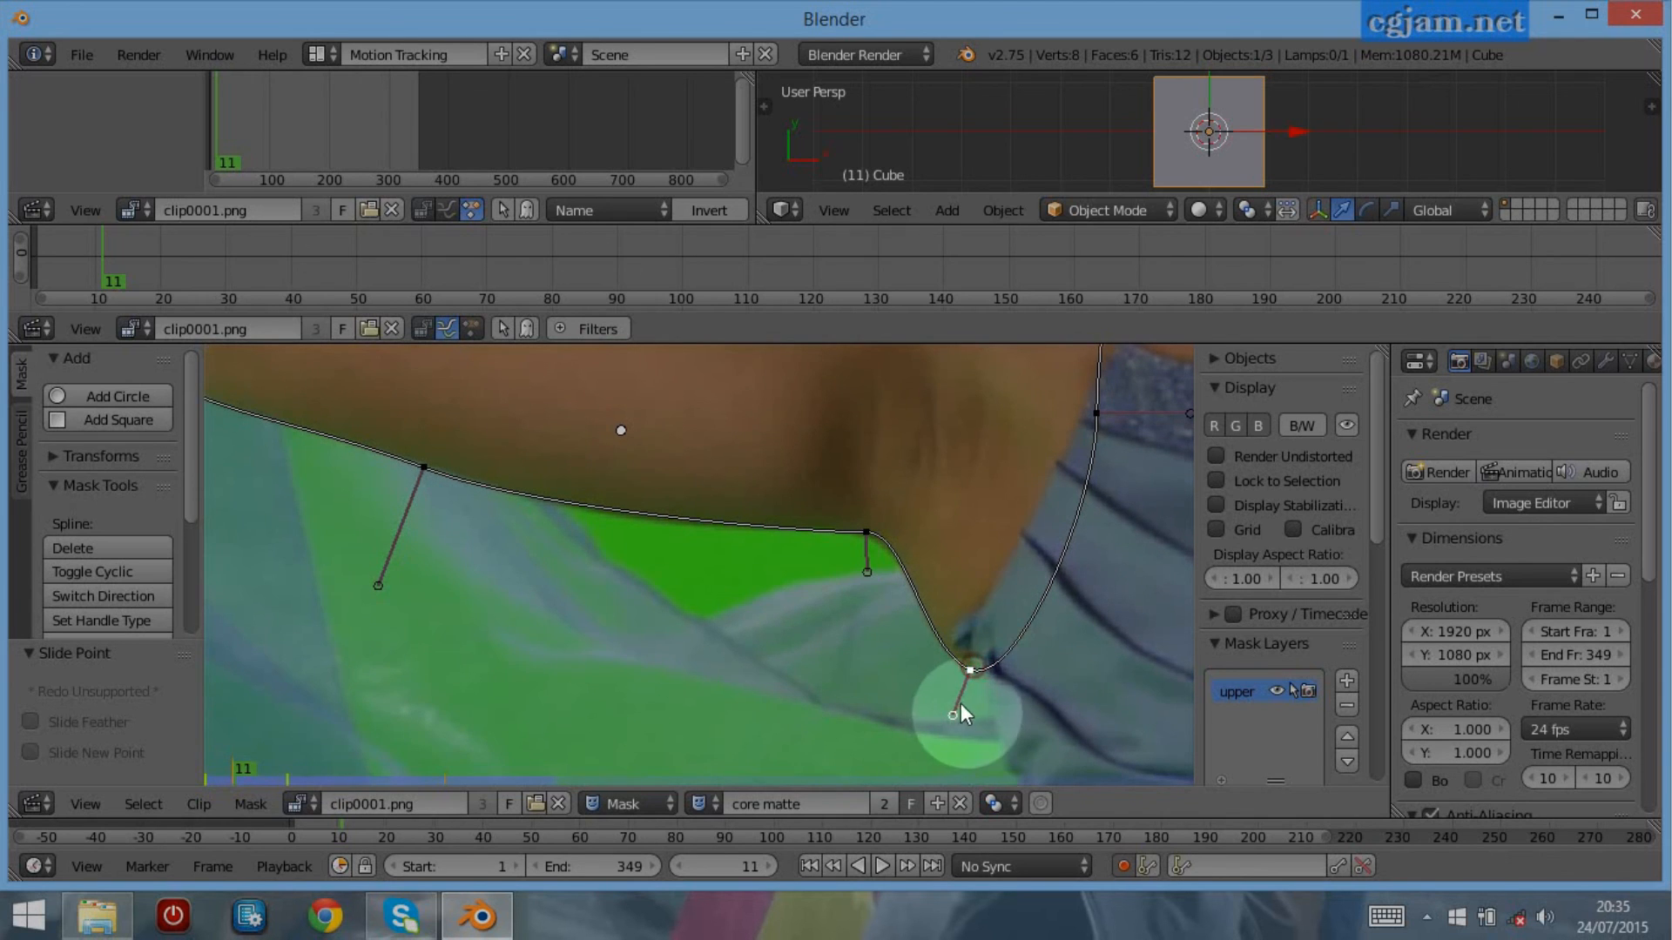
pyautogui.moveTo(948, 721); pyautogui.dragTo(952, 722)
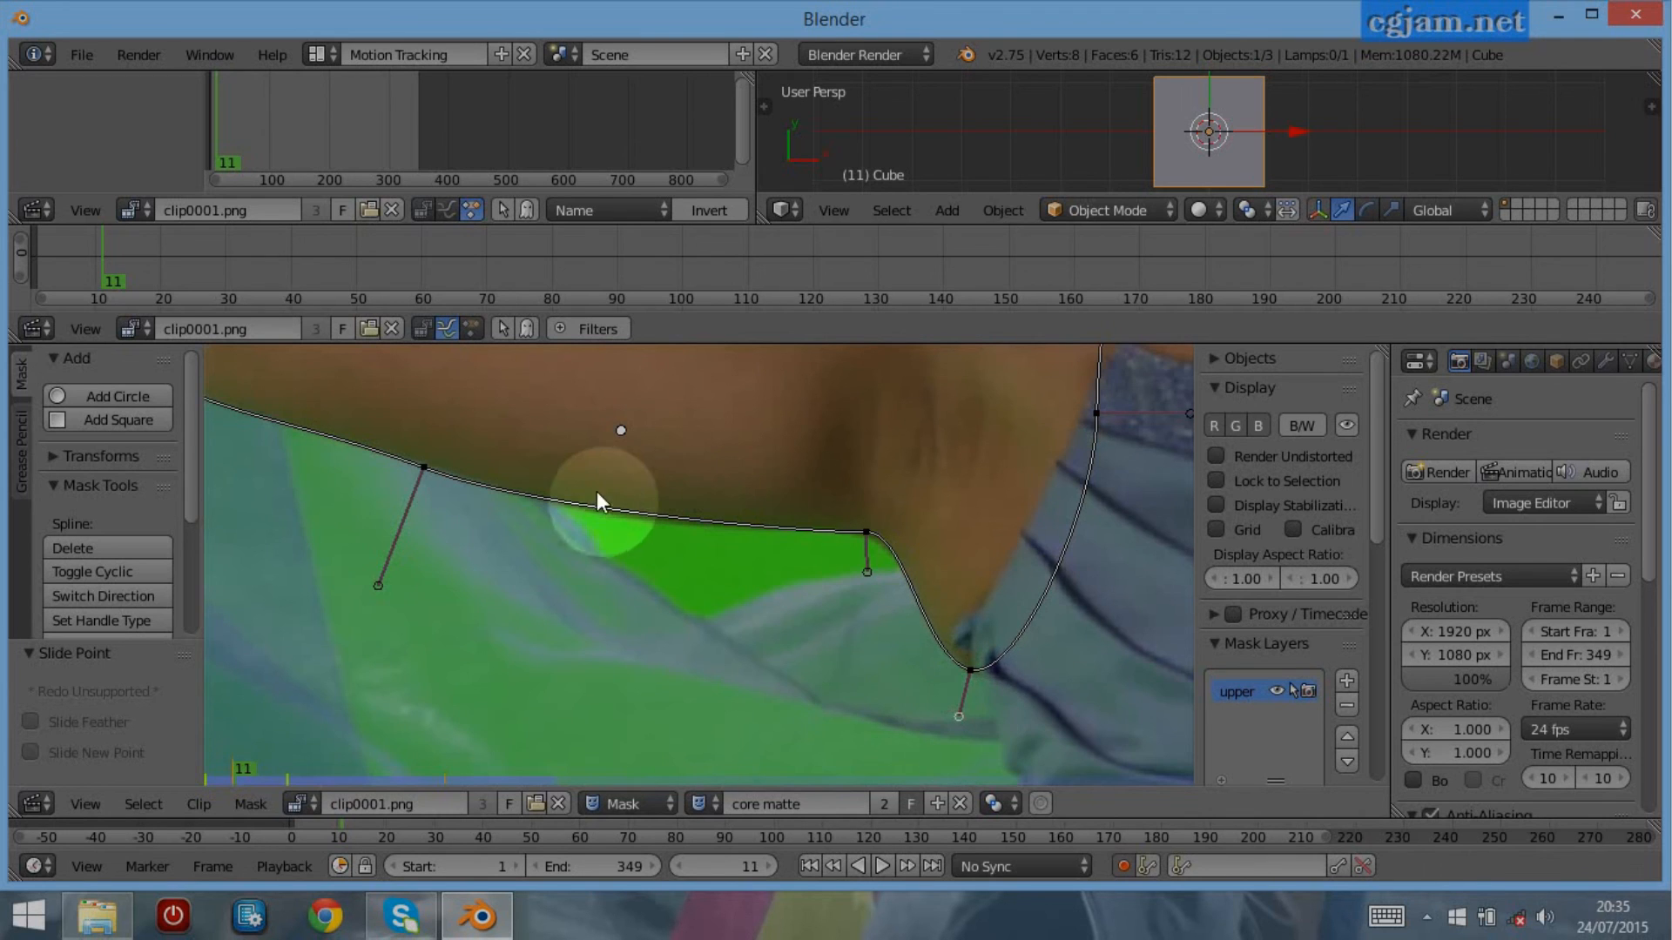
pyautogui.moveTo(579, 495); pyautogui.dragTo(1067, 645, button='middle')
pyautogui.moveTo(1071, 550); pyautogui.dragTo(688, 602, button='middle')
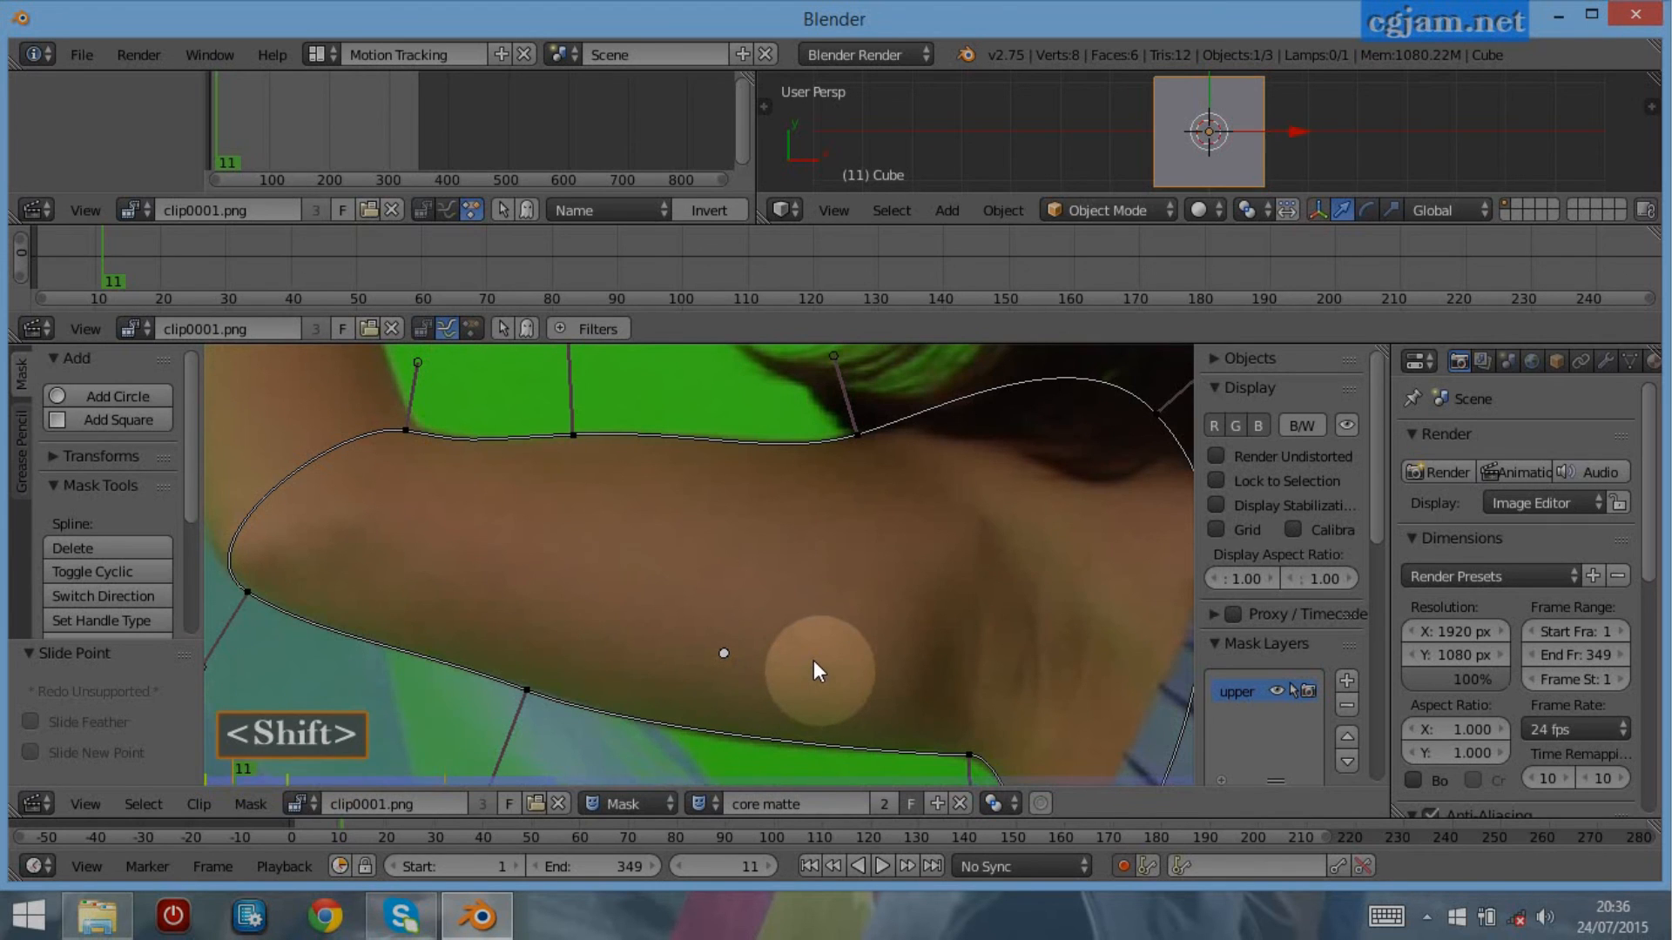
# At frame 21, select all mask points, move them by about -0.002, 0.006 and rotate them about 2.5° to match the arm
pyautogui.hotkey('shift', 'Up')
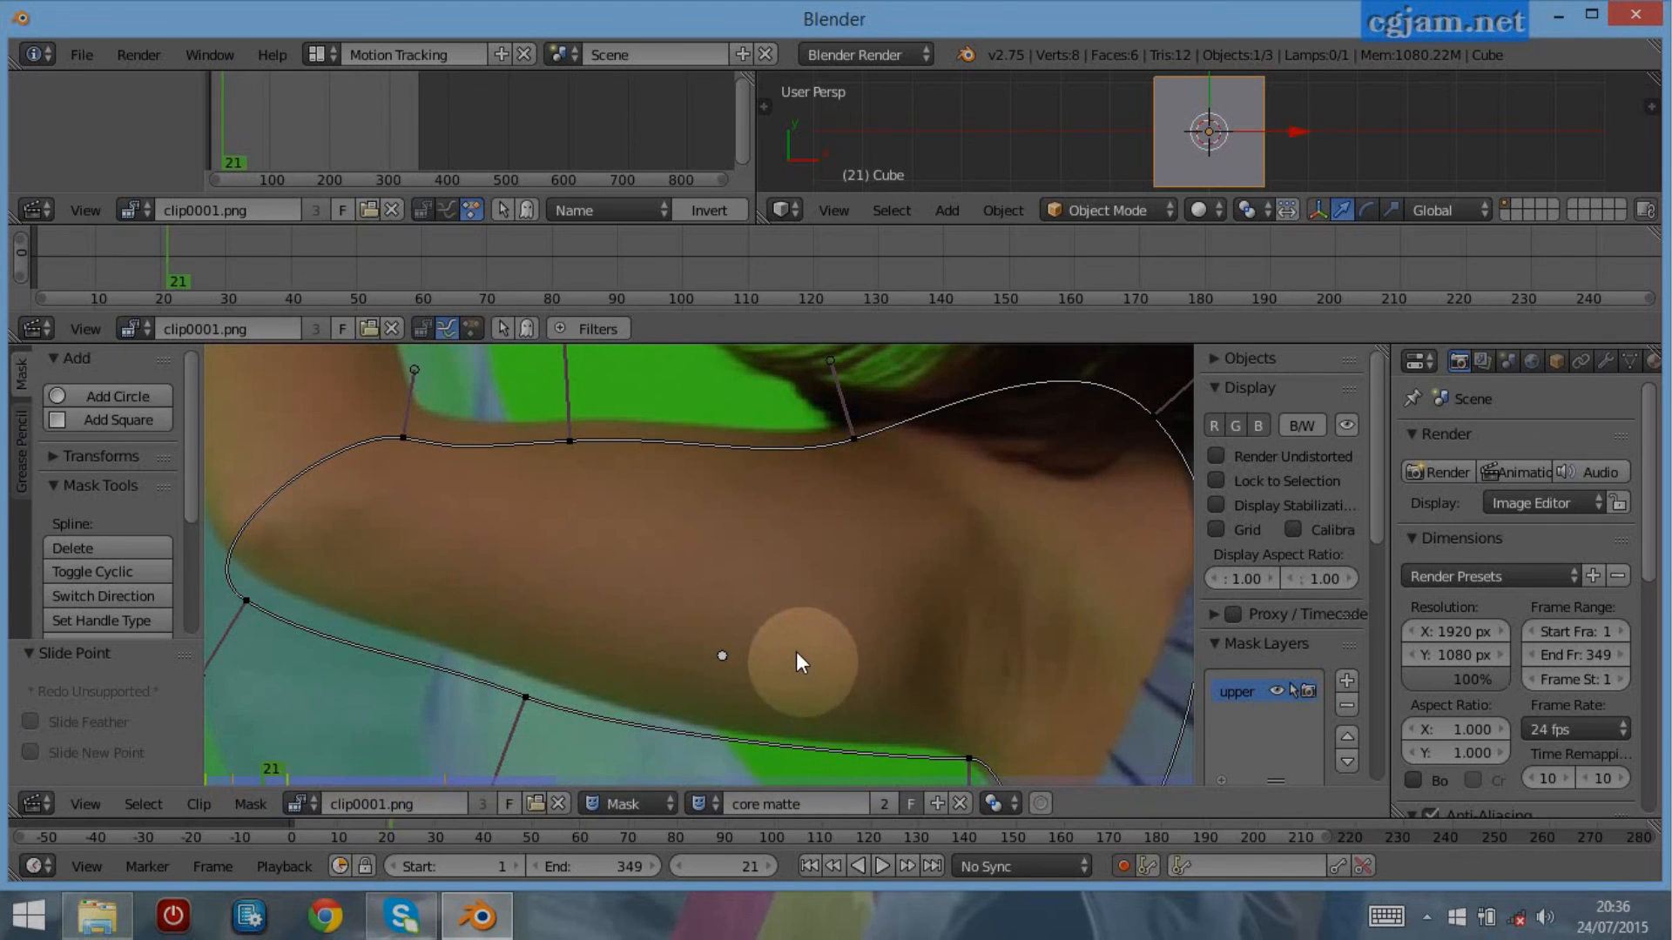
pyautogui.press('a')
pyautogui.press('a')
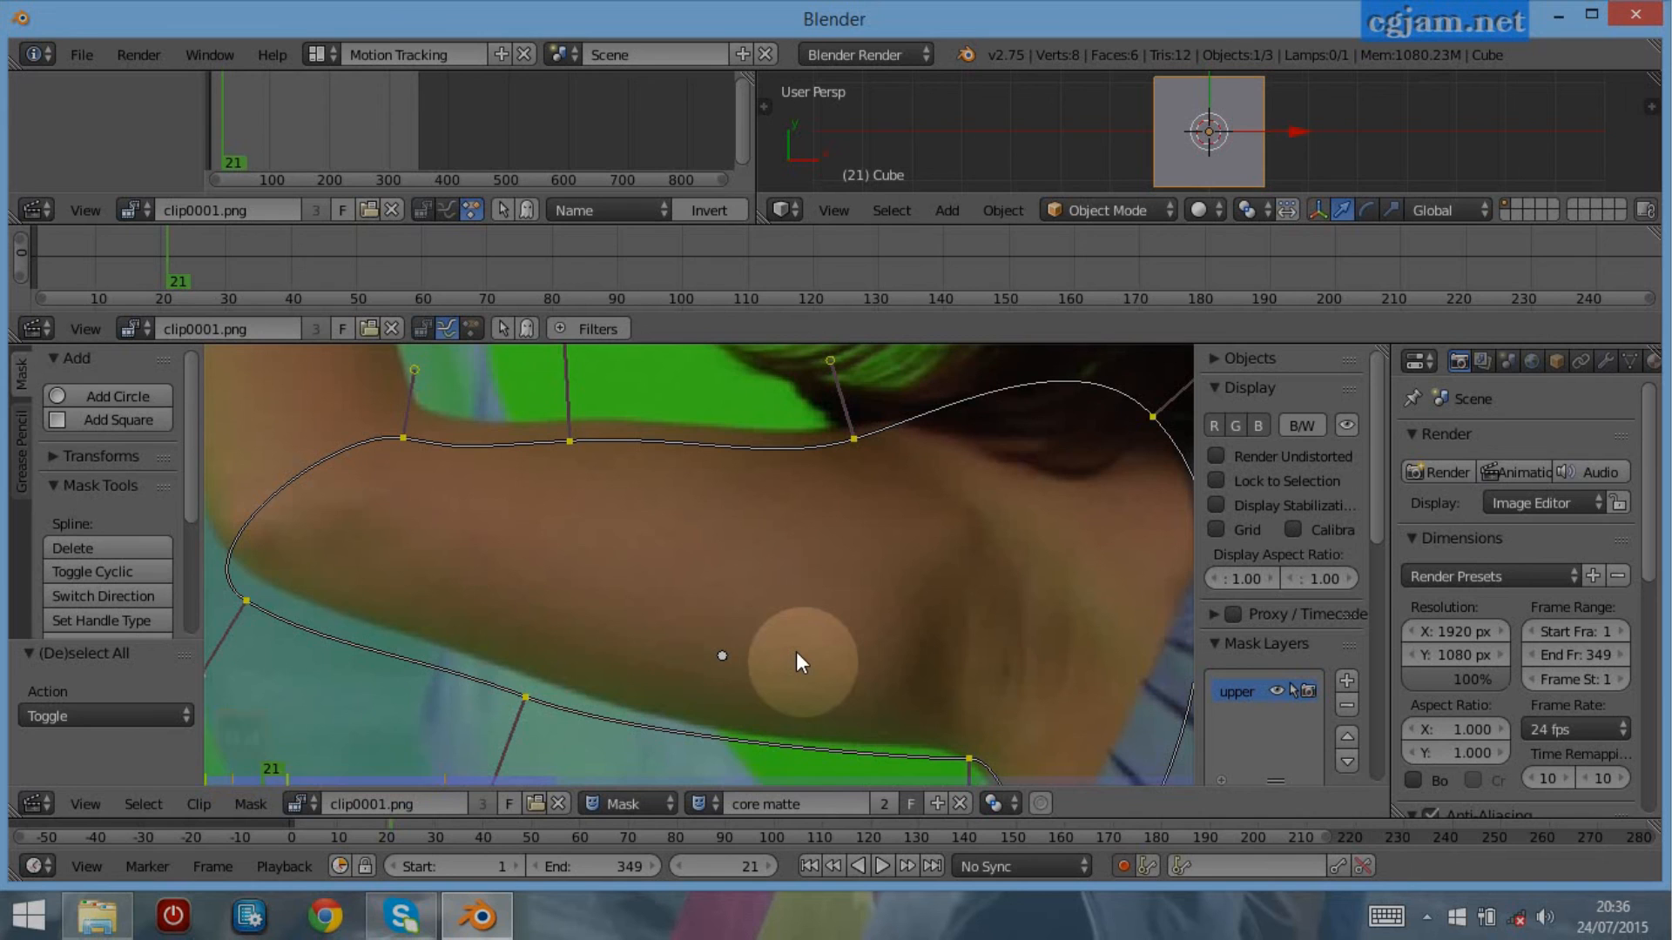
pyautogui.press('g')
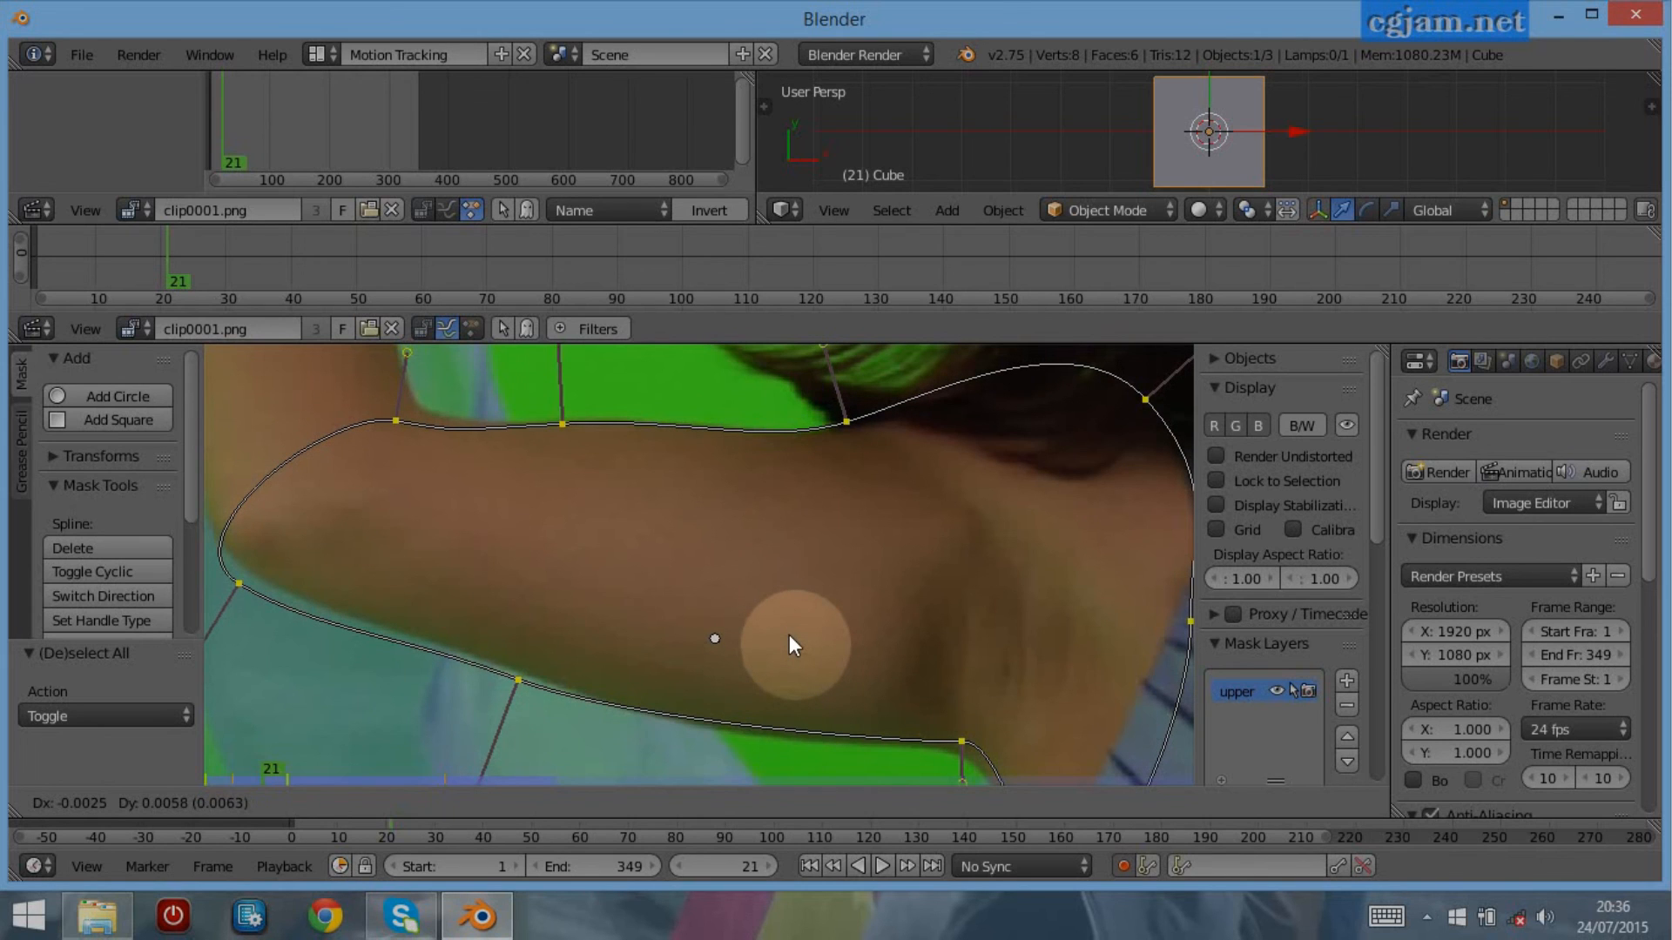
pyautogui.click(789, 645)
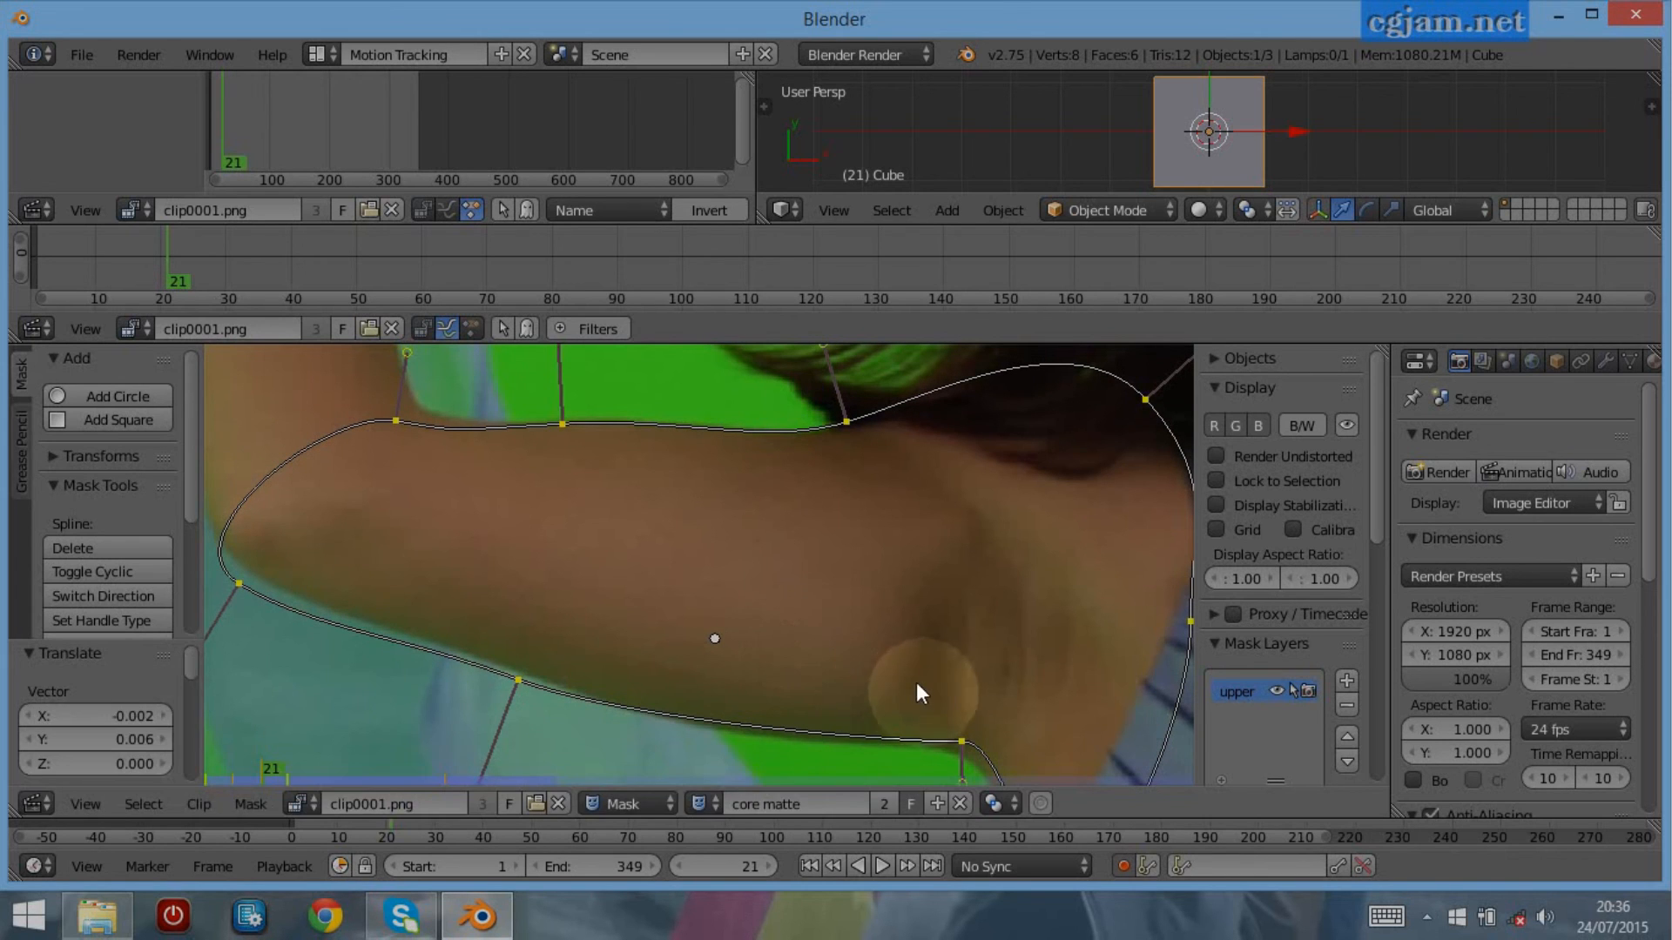
pyautogui.press('r')
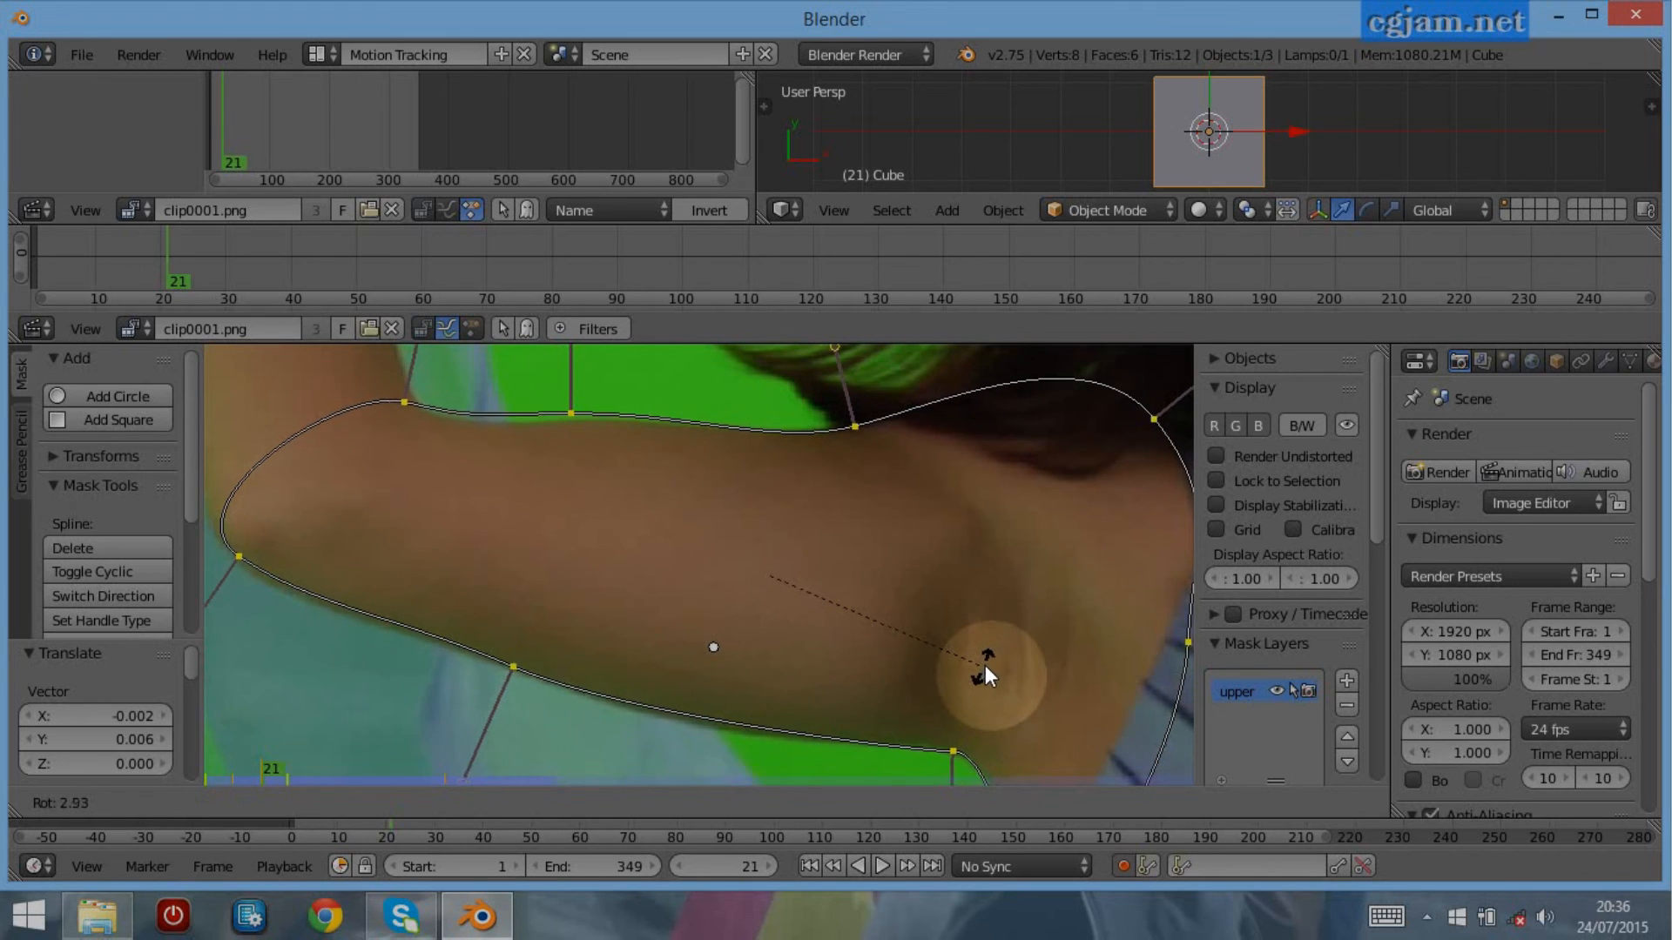
pyautogui.click(984, 665)
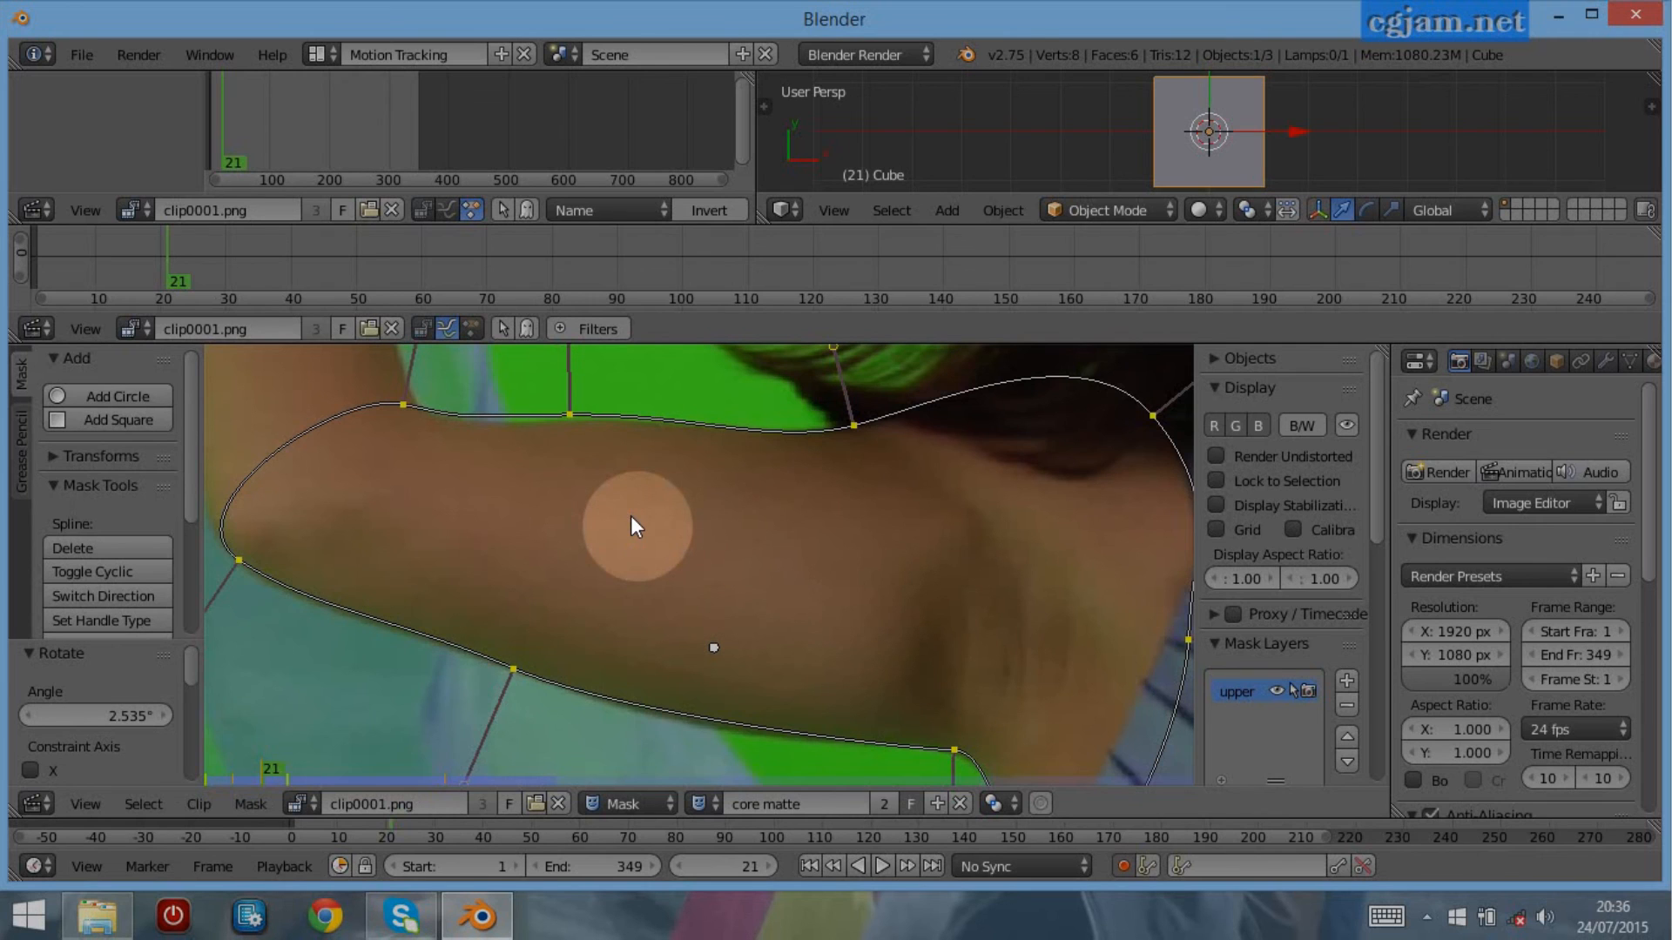
# At frame 21, nudge the upper arm's top-edge point and readjust the handles of the two underside points to follow the skin
pyautogui.click(570, 415)
pyautogui.moveTo(567, 422); pyautogui.dragTo(572, 423)
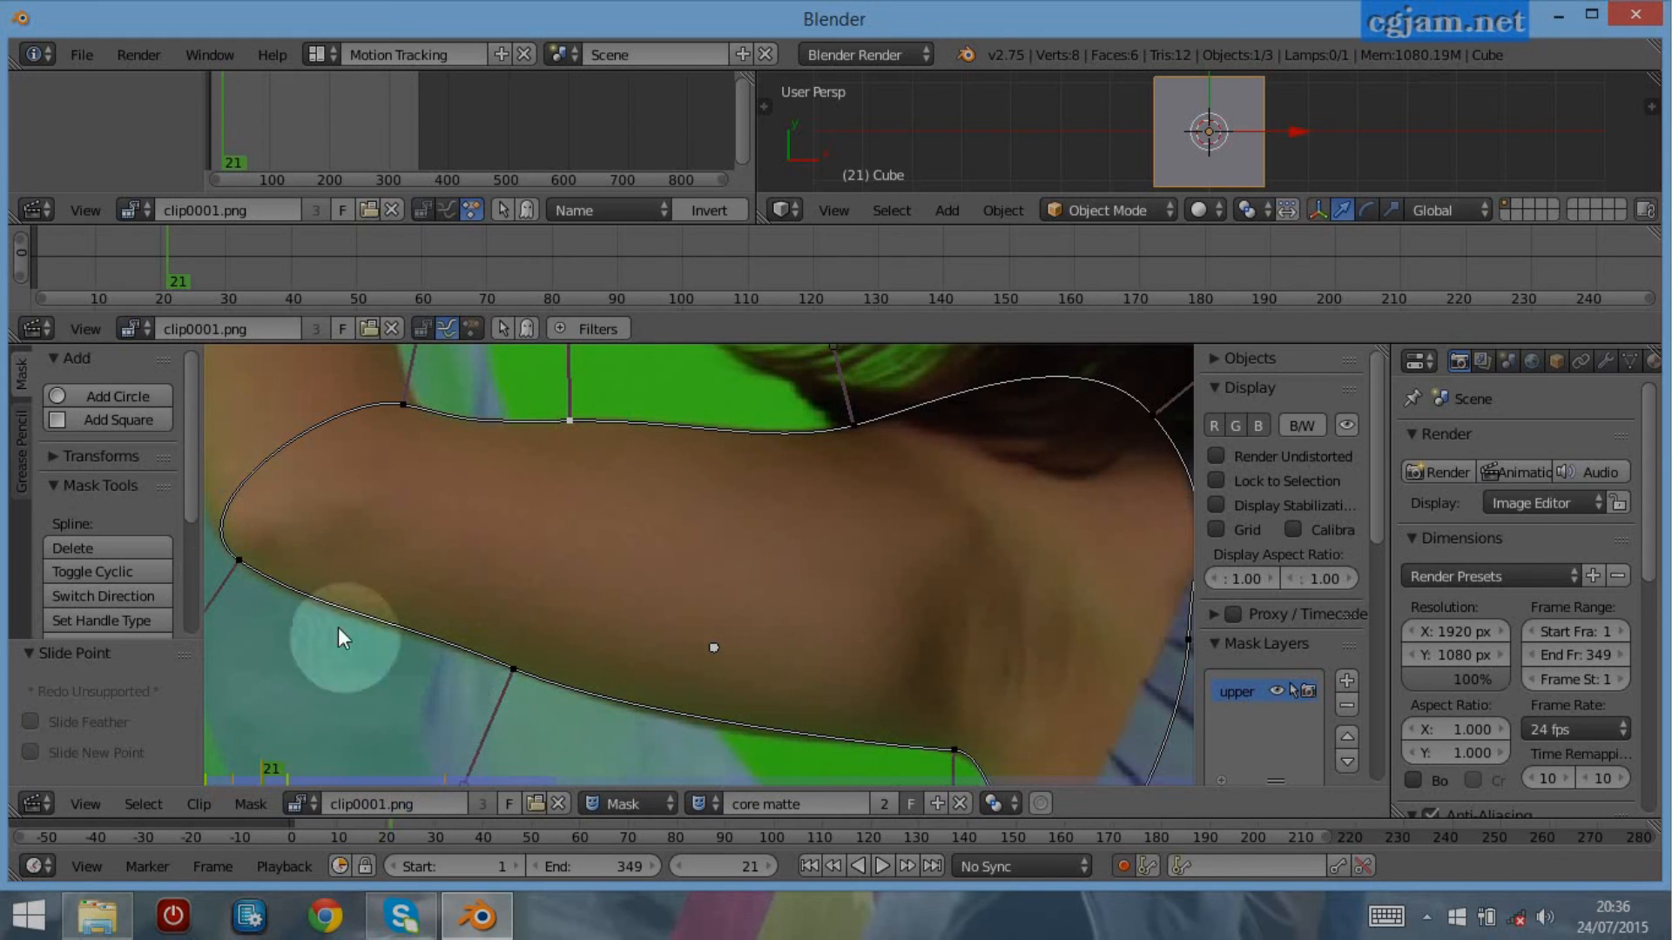
pyautogui.moveTo(777, 691); pyautogui.dragTo(791, 599, button='middle')
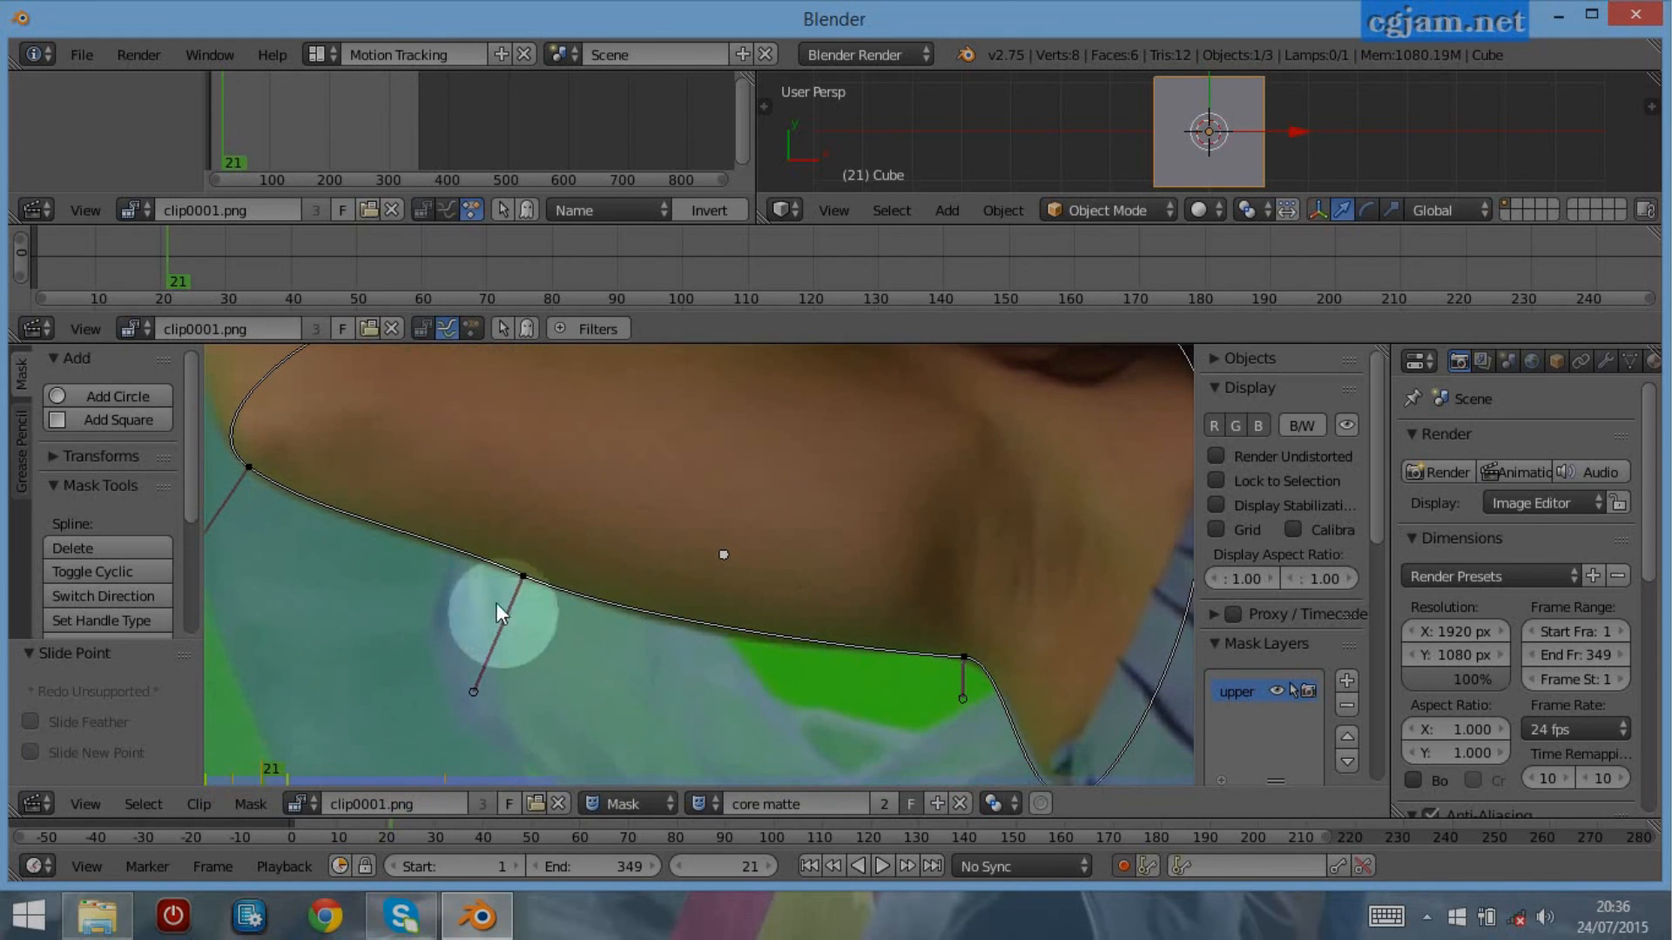
pyautogui.moveTo(472, 700); pyautogui.dragTo(463, 696)
pyautogui.moveTo(324, 630); pyautogui.dragTo(580, 629, button='middle')
pyautogui.moveTo(450, 533); pyautogui.dragTo(432, 533)
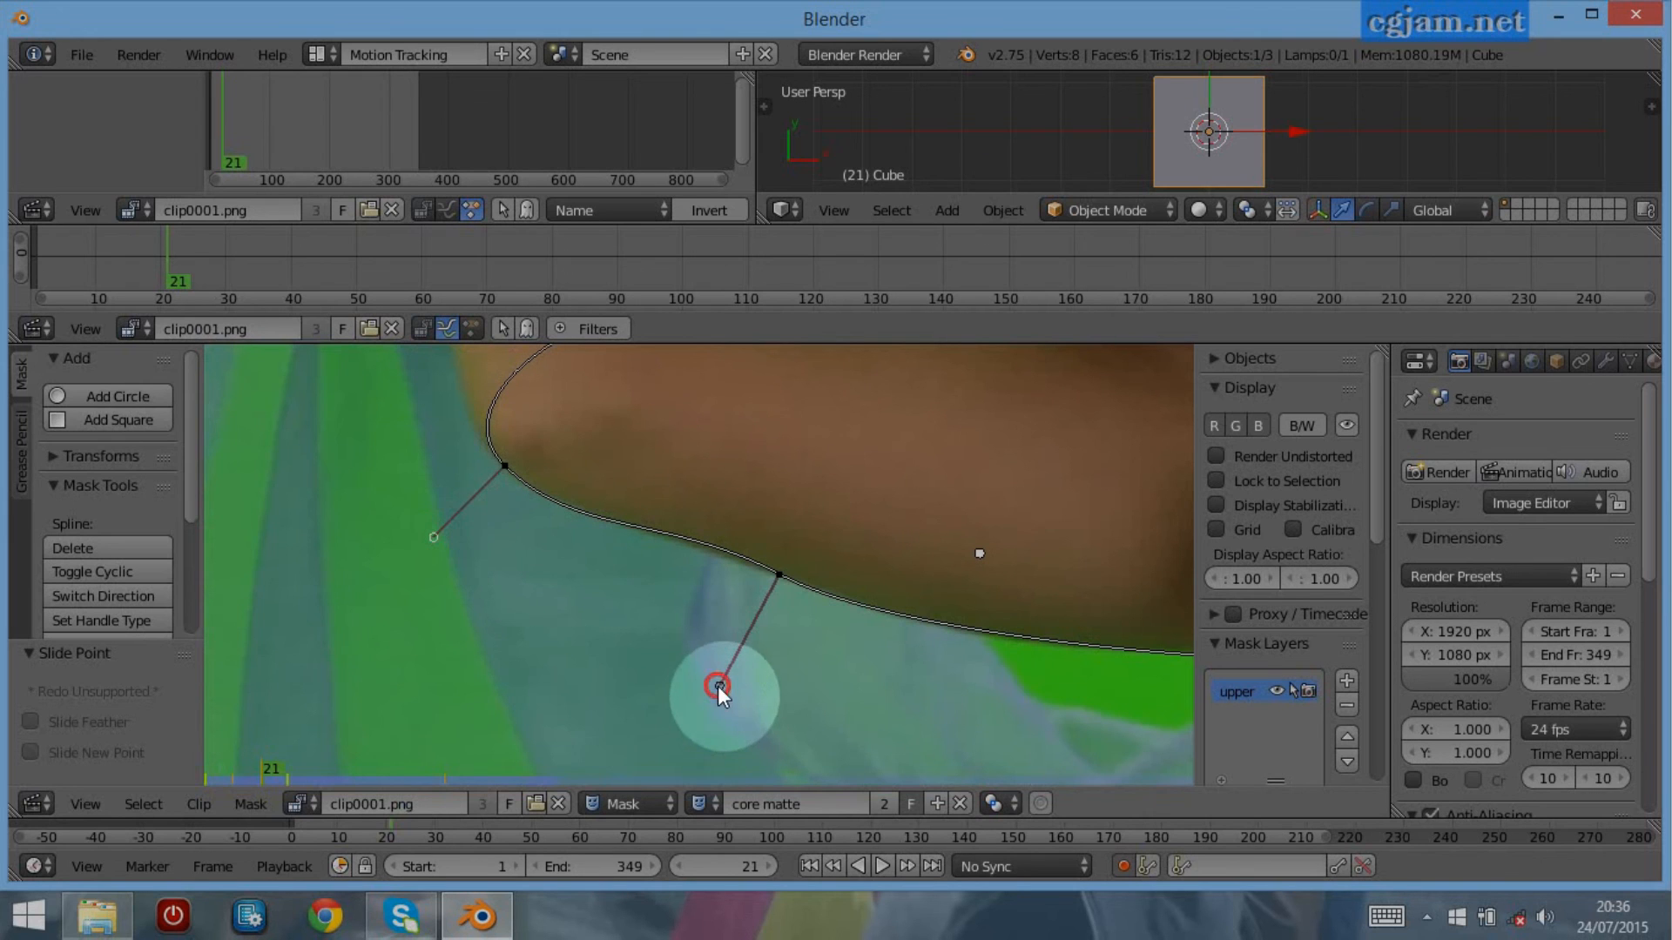
pyautogui.moveTo(722, 680); pyautogui.dragTo(754, 609)
# At frame 21, reposition the inner armpit point and reshape both armpit handles so the outline follows the skin edge
pyautogui.moveTo(1000, 702); pyautogui.dragTo(514, 593, button='middle')
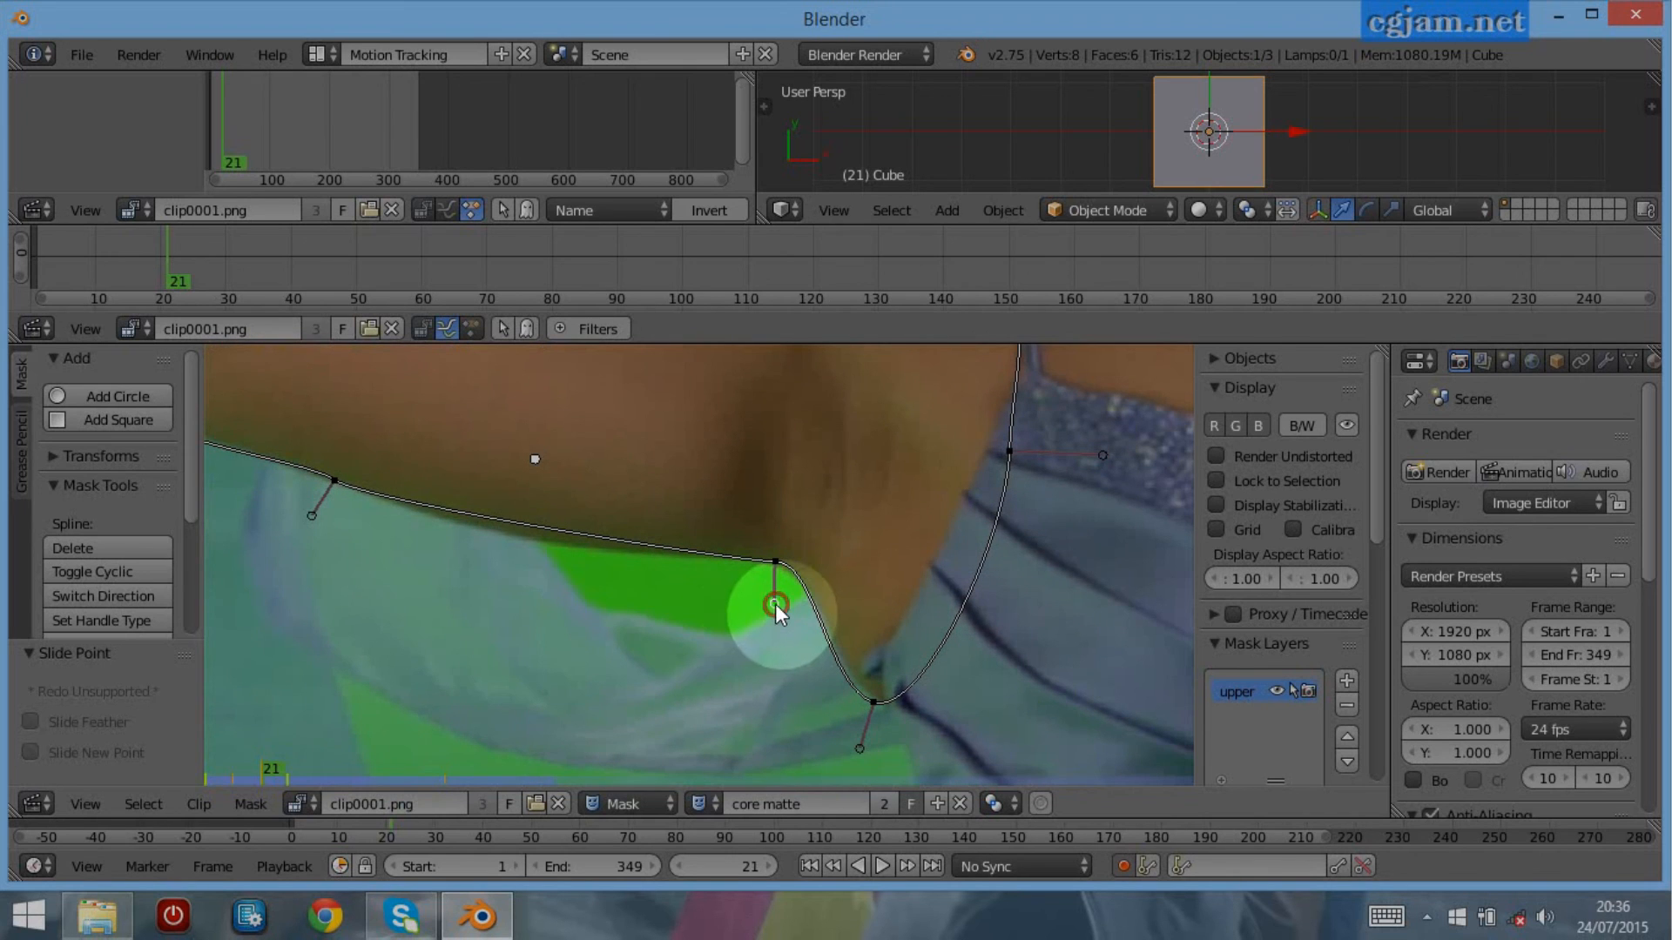
pyautogui.moveTo(778, 602); pyautogui.dragTo(796, 645)
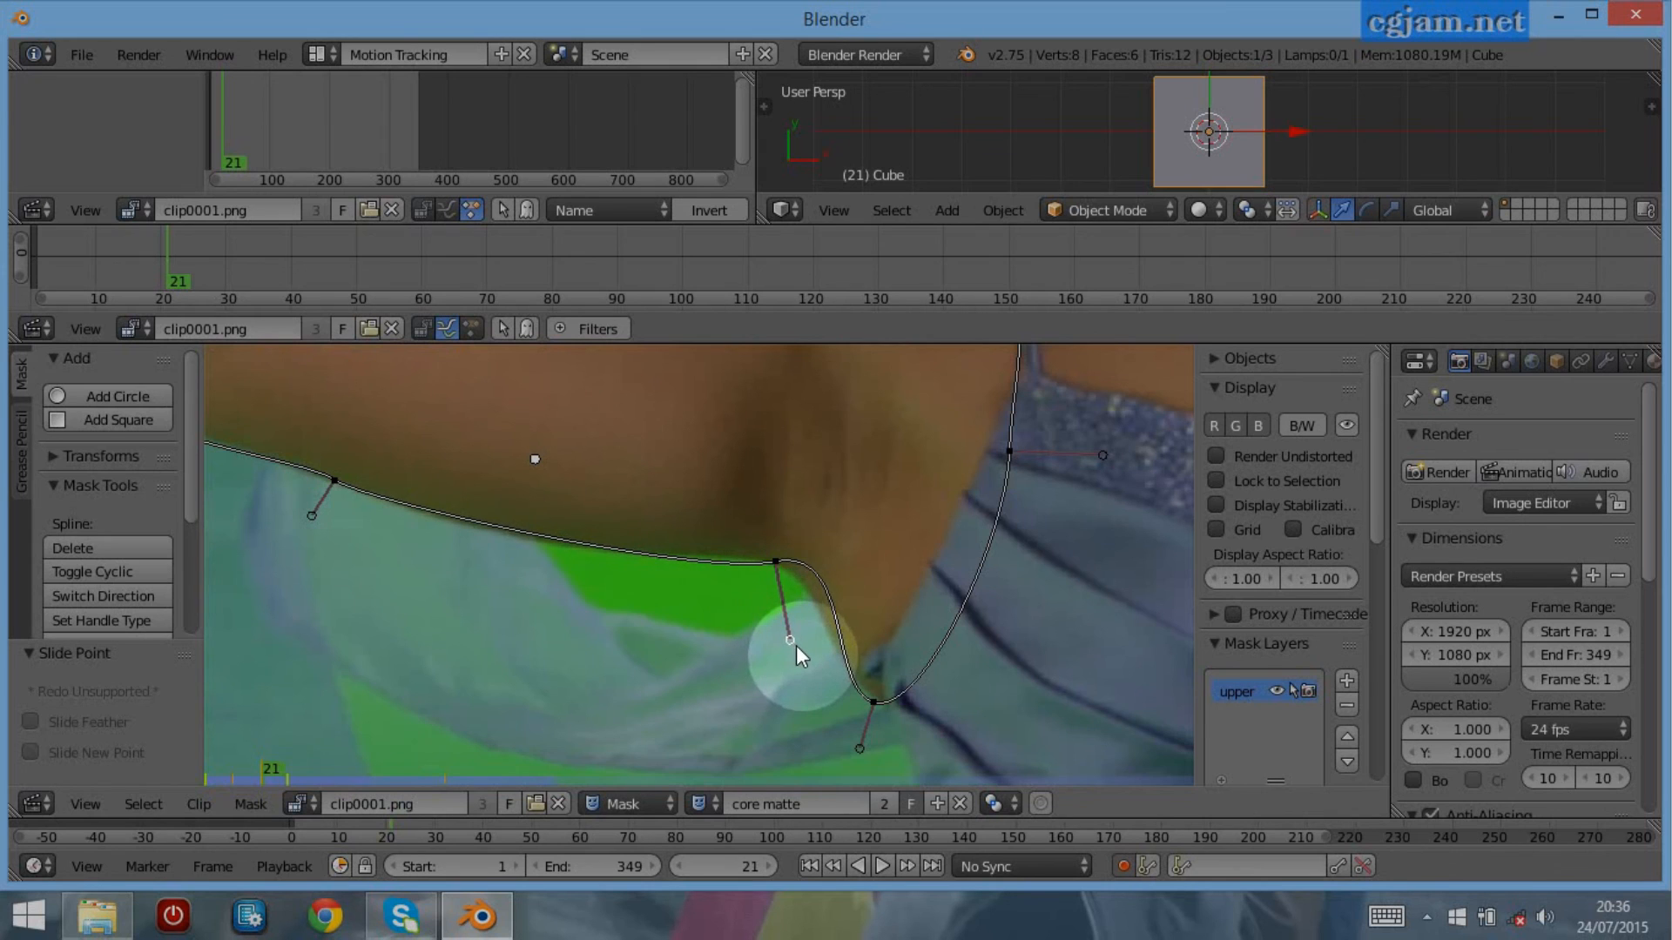
pyautogui.moveTo(772, 560); pyautogui.dragTo(728, 550)
pyautogui.moveTo(855, 751); pyautogui.dragTo(833, 745)
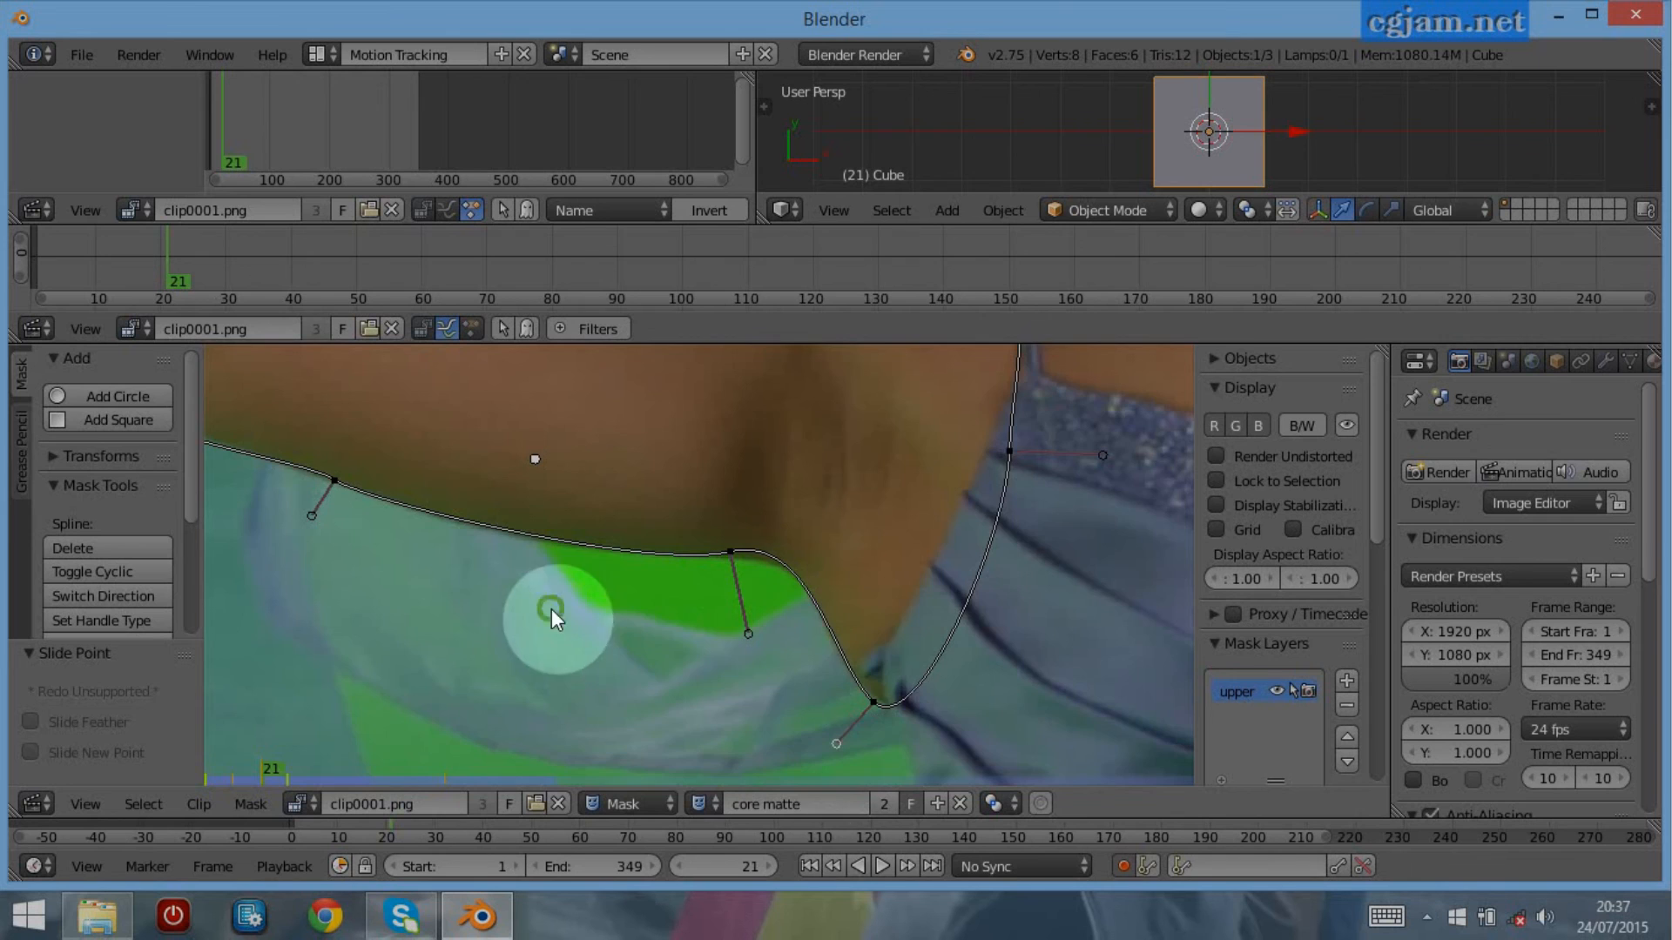
pyautogui.moveTo(551, 609); pyautogui.dragTo(852, 784, button='middle')
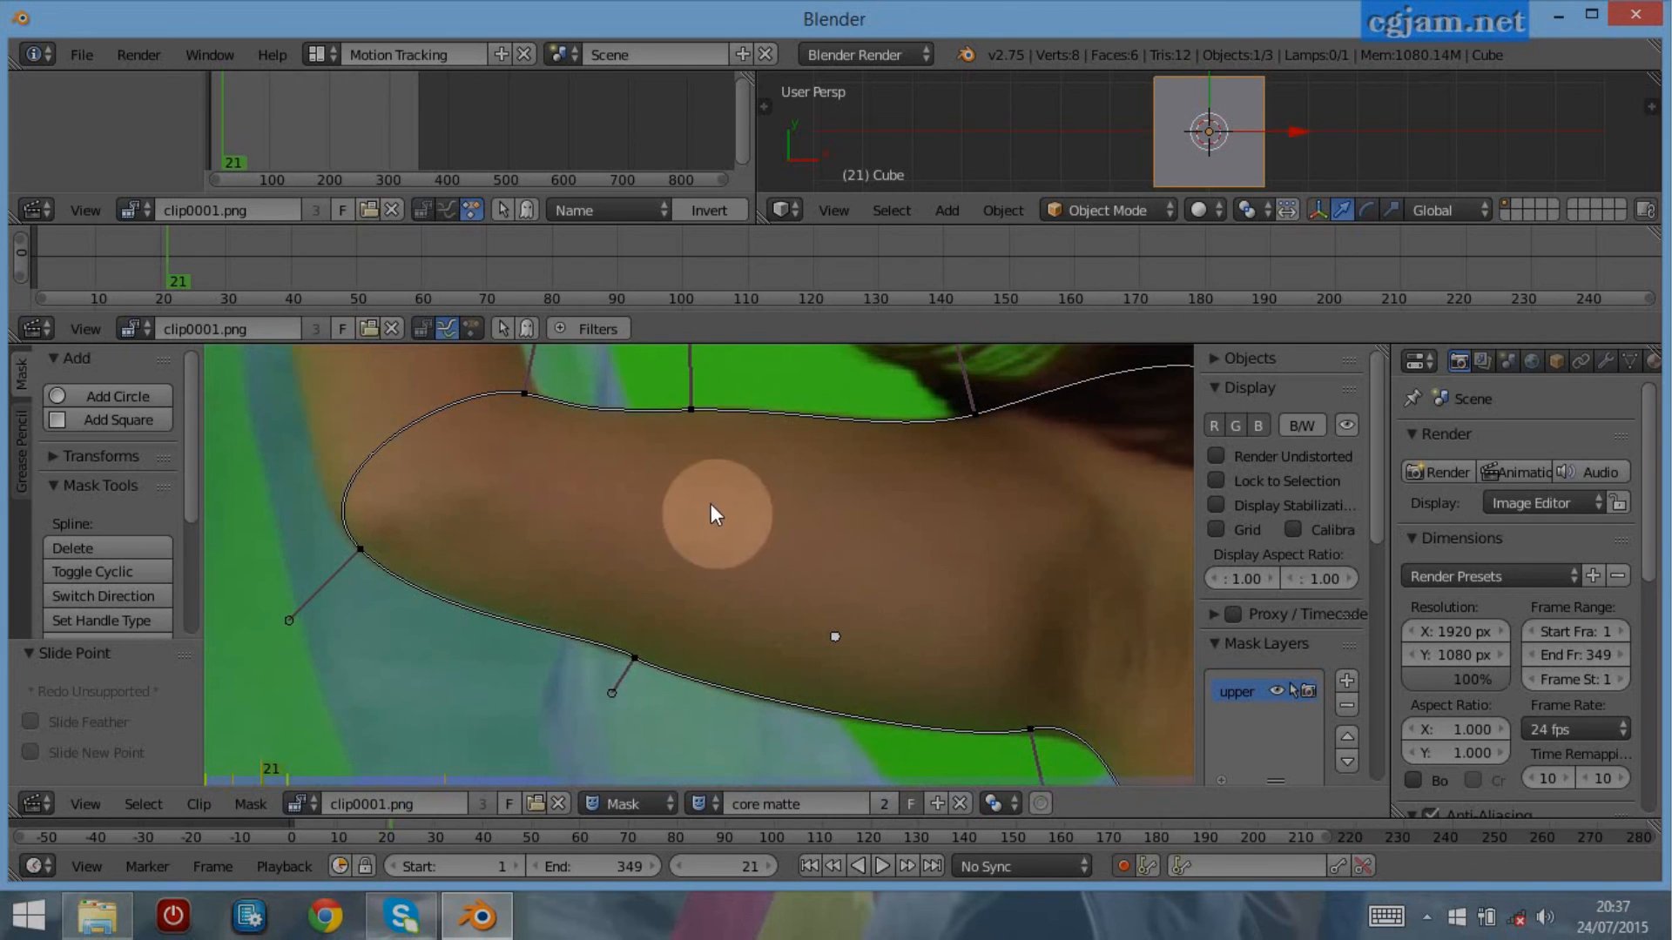
# Advance to frame 31, select all mask points, rotate them about 1.06° and move them by about -0.0004, 0.002
pyautogui.press('shift')
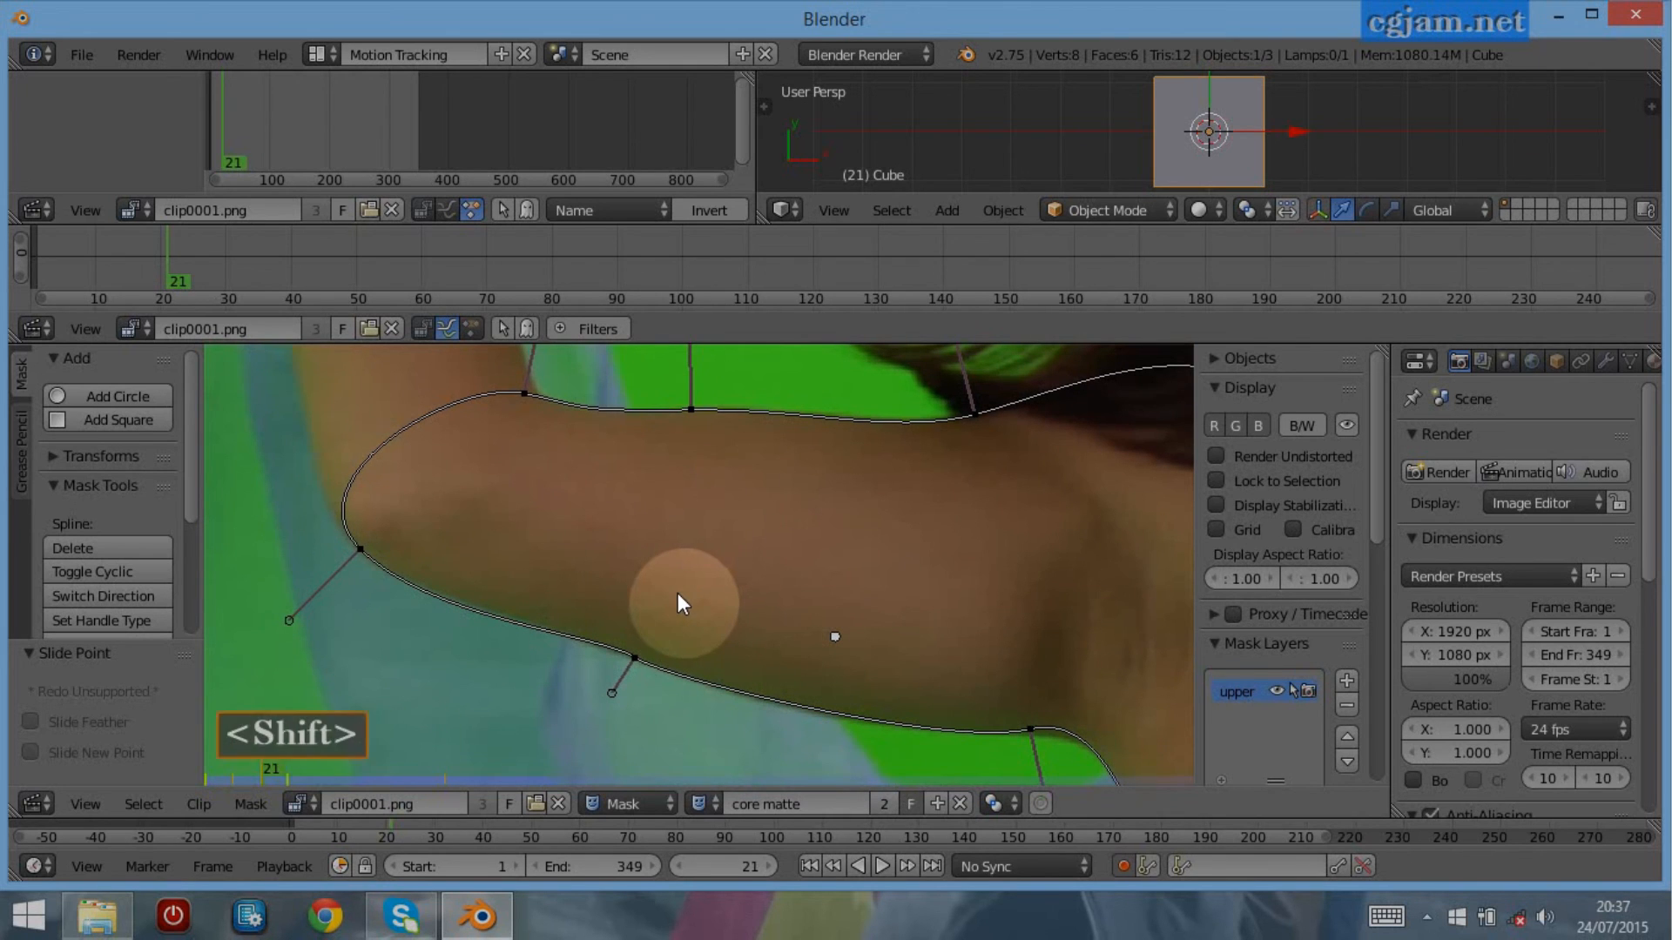
pyautogui.hotkey('shift', 'Up')
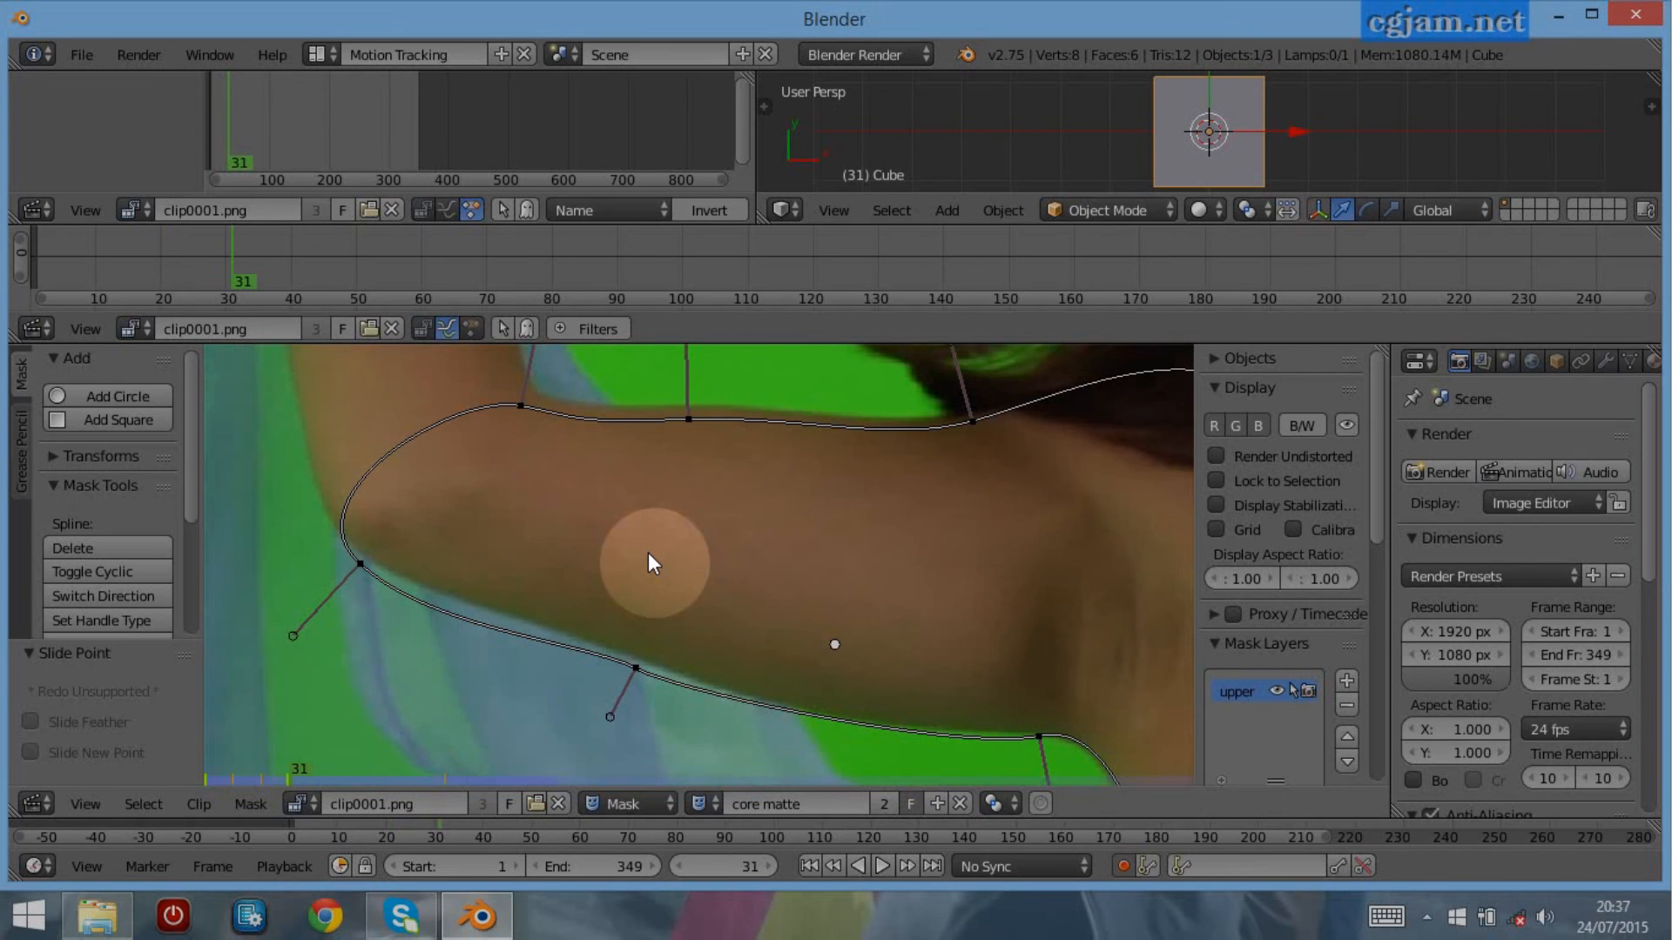
pyautogui.press('a')
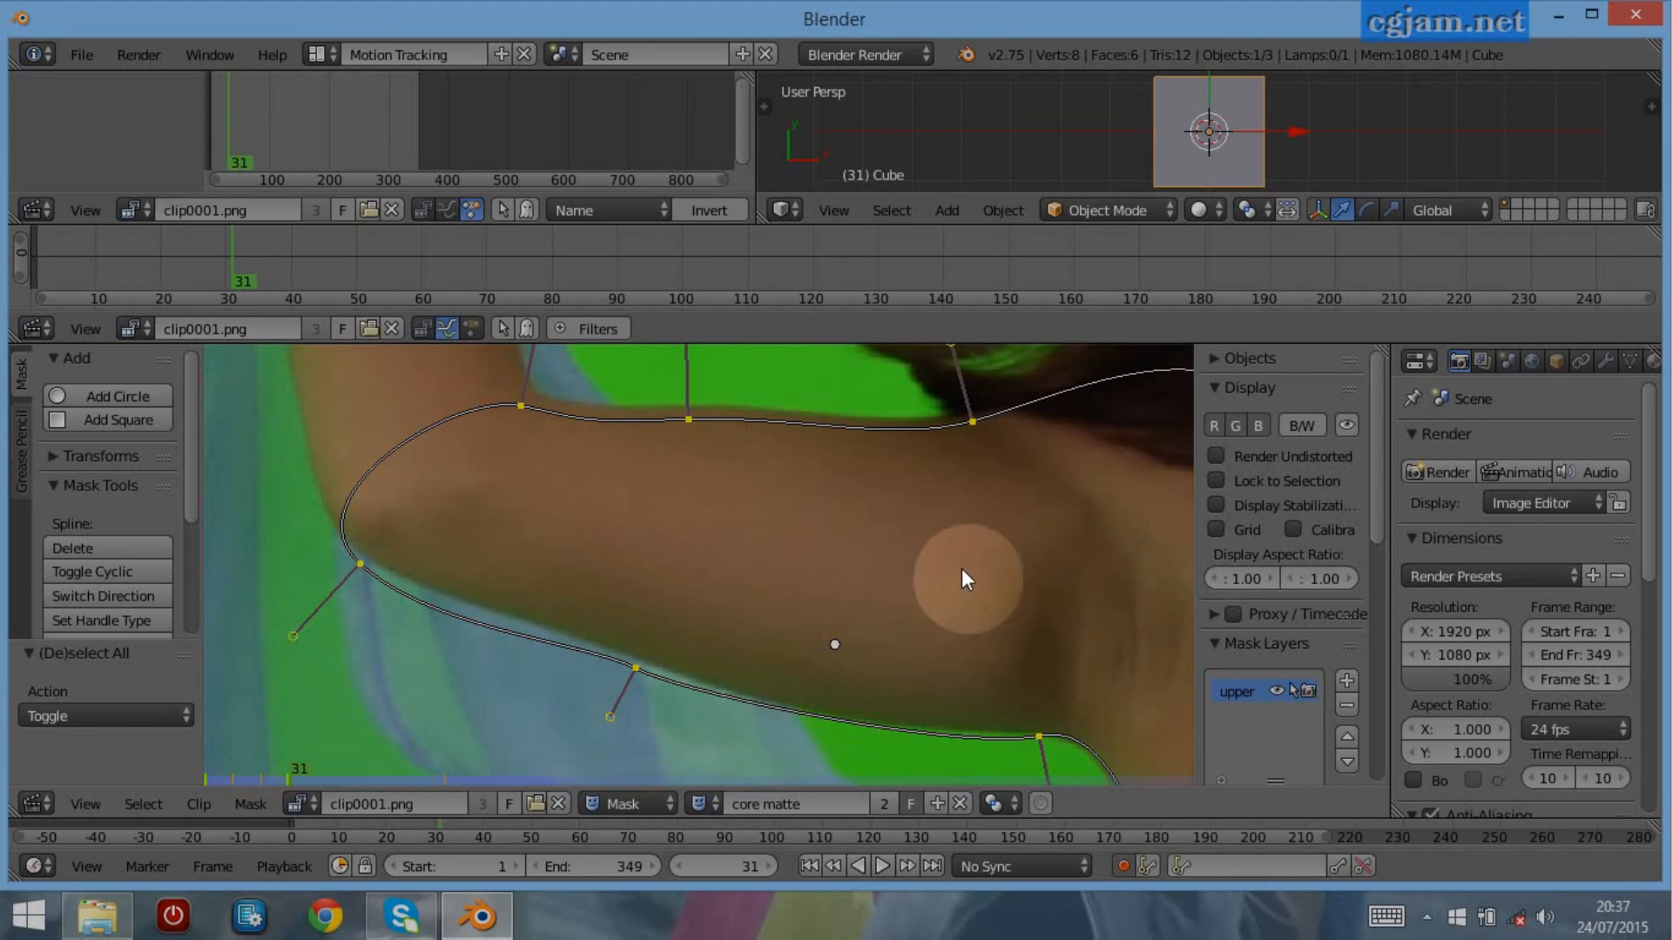
pyautogui.press('r')
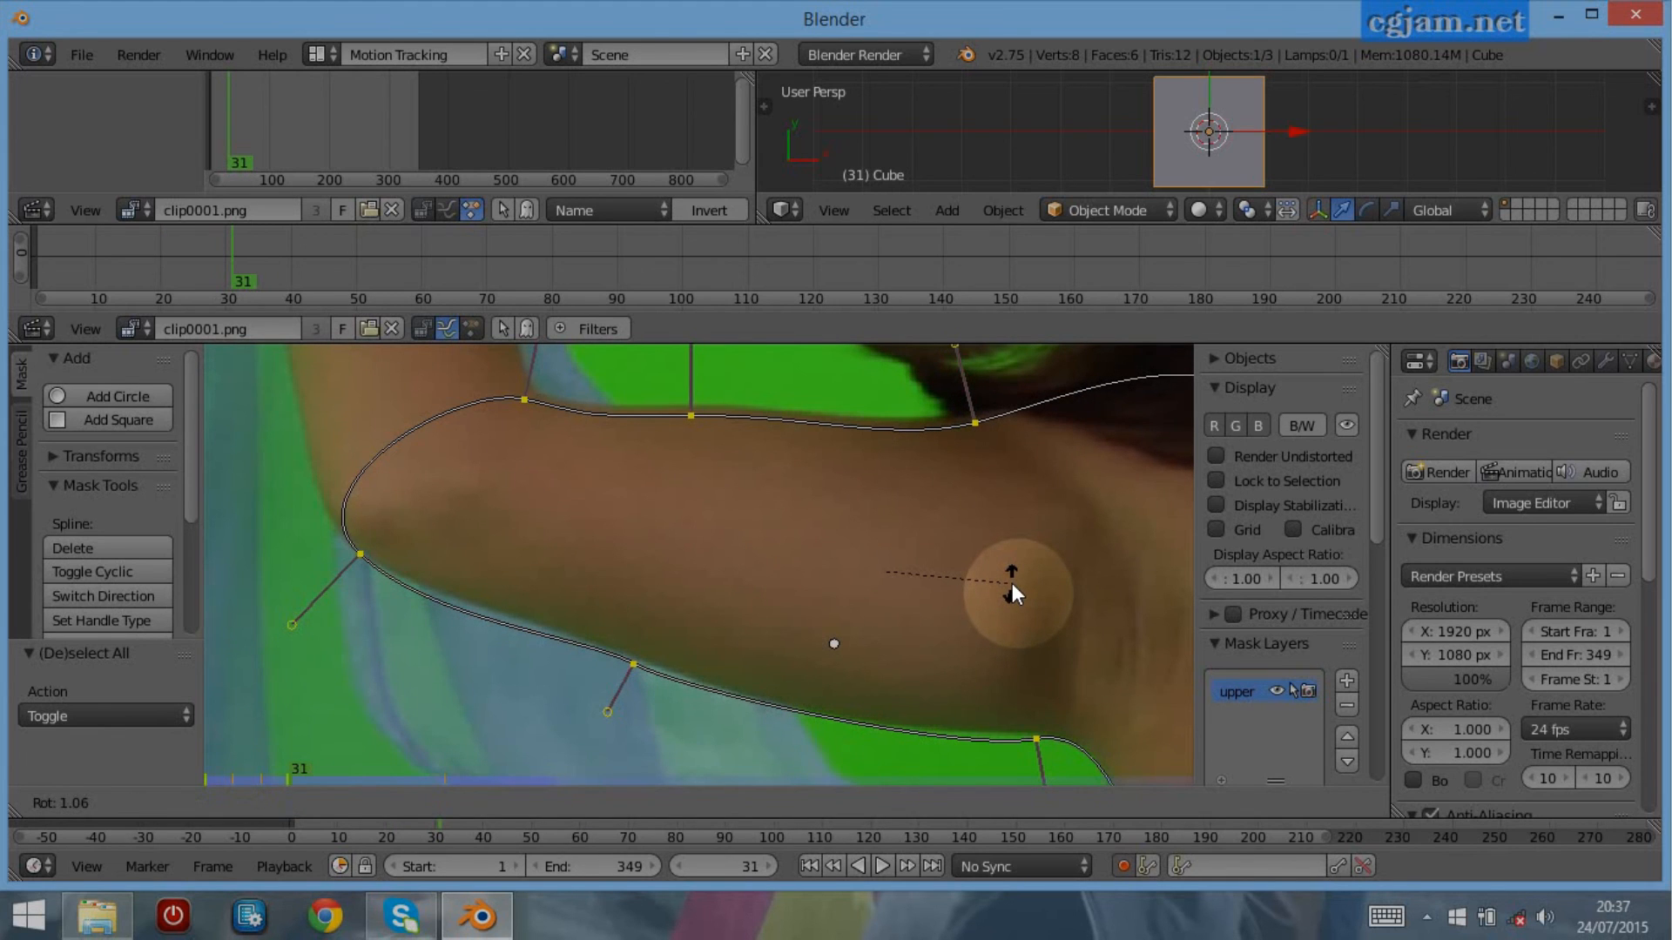
pyautogui.click(1011, 583)
pyautogui.press('g')
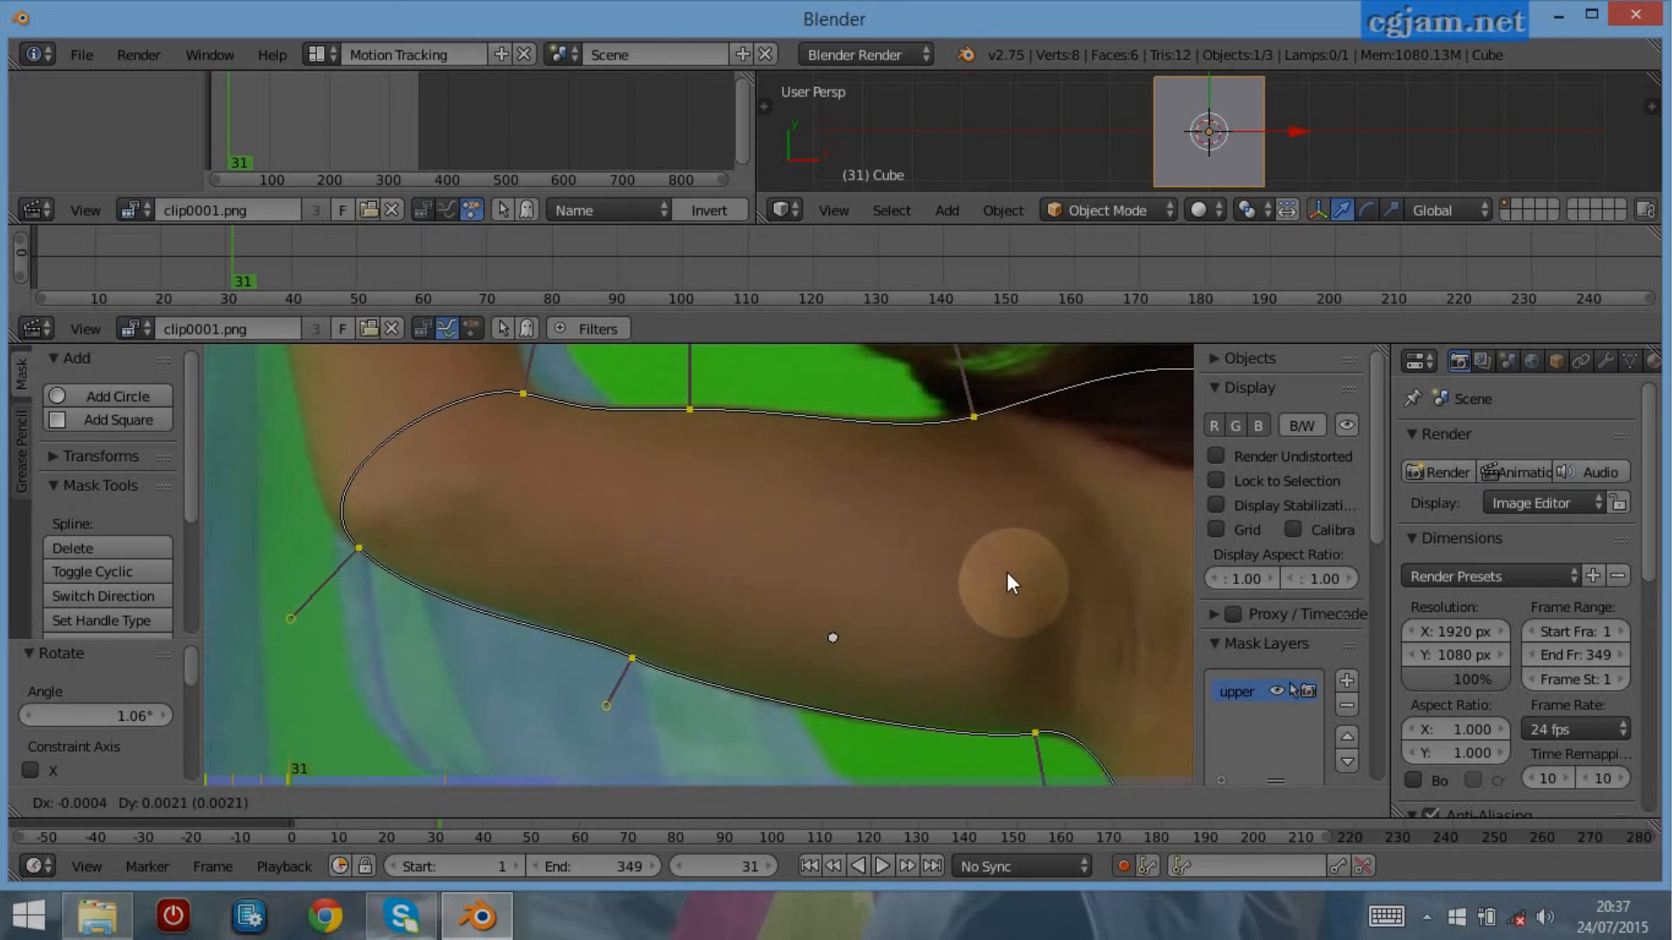
pyautogui.click(1007, 572)
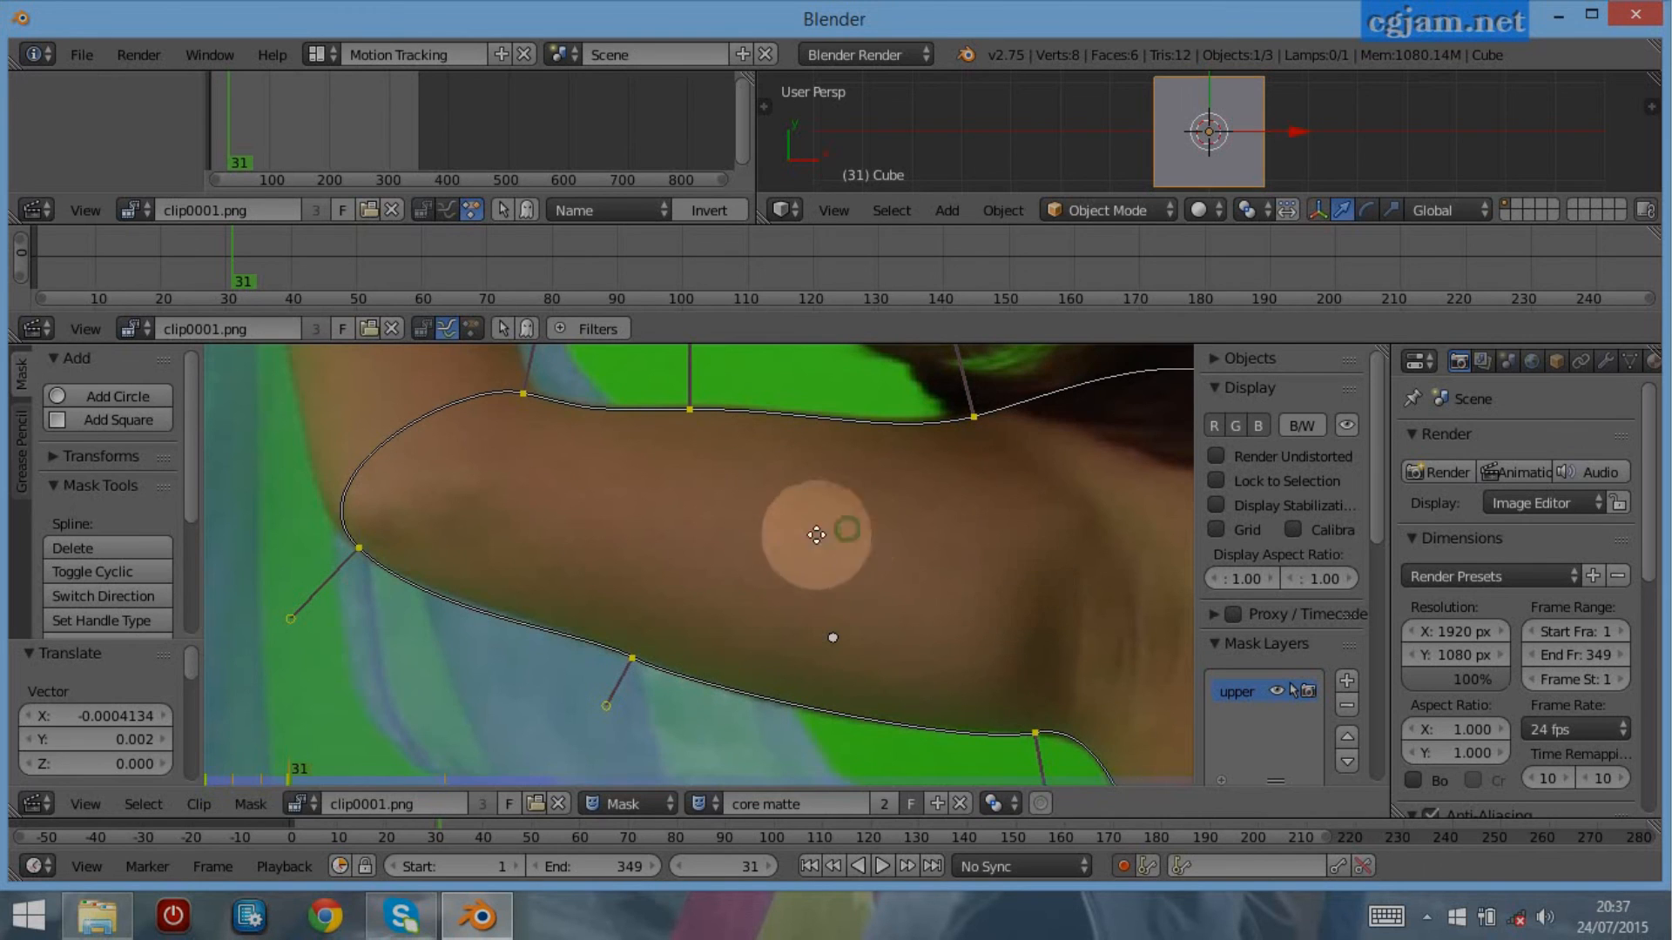
# At frame 31, nudge the middle and shoulder-side points on the arm's top edge to match the skin
pyautogui.moveTo(847, 528); pyautogui.dragTo(665, 556, button='middle')
pyautogui.click(509, 435)
pyautogui.moveTo(509, 435); pyautogui.dragTo(508, 432)
pyautogui.moveTo(796, 451); pyautogui.dragTo(792, 447)
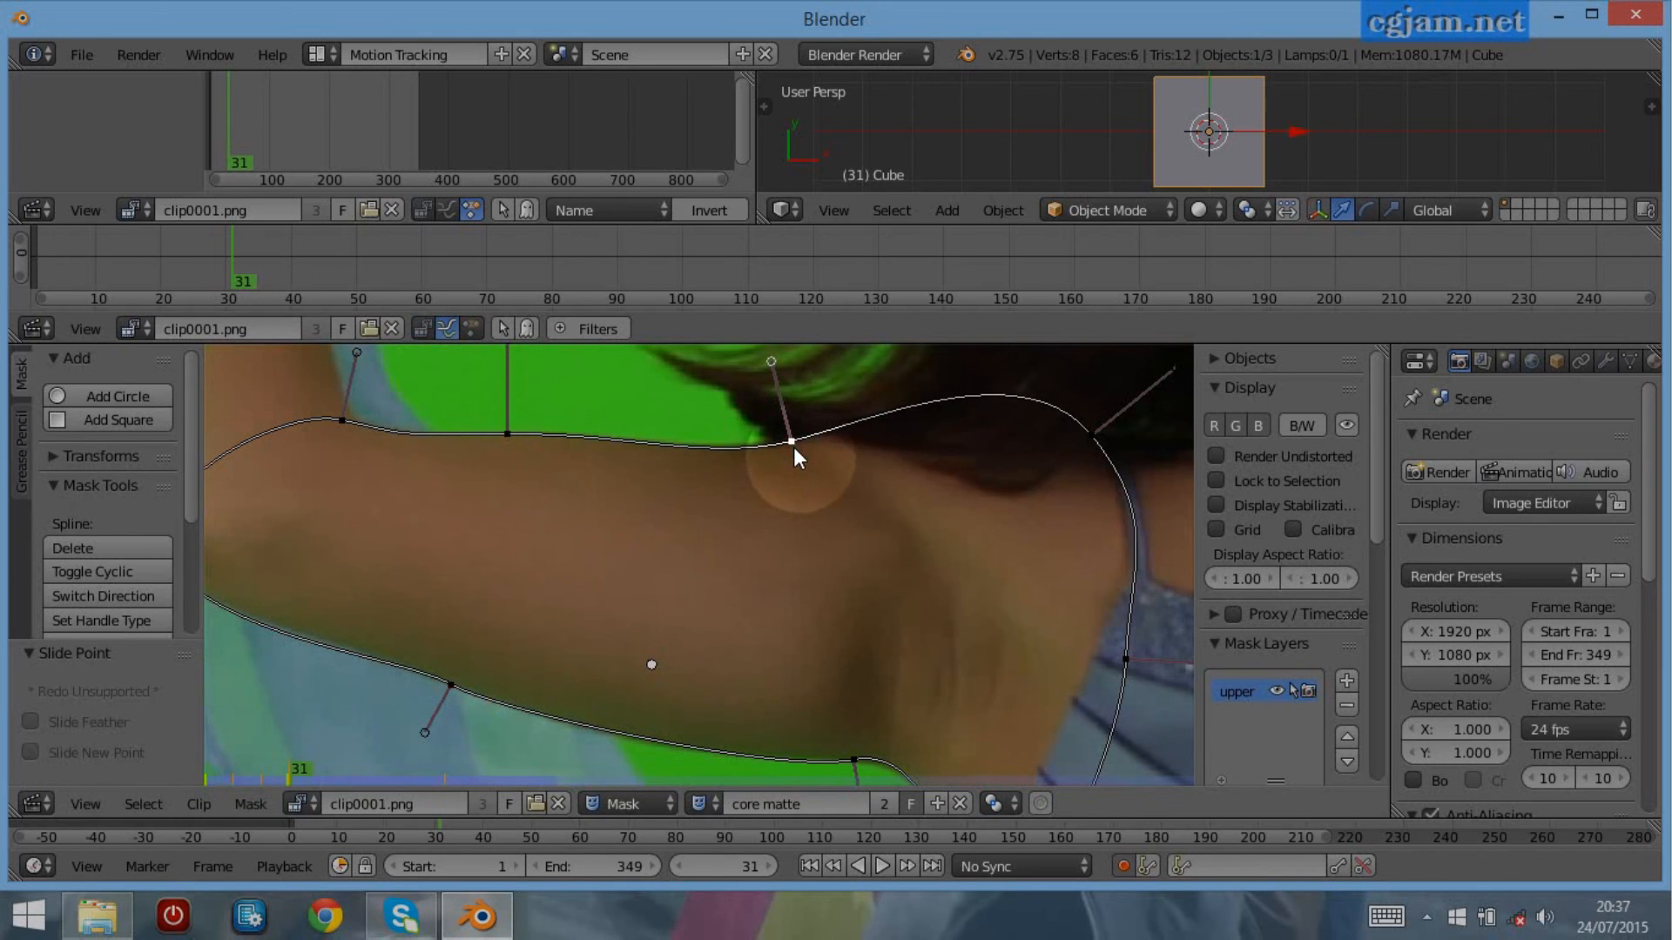
# At frame 31, adjust the armpit handle, the underside point with its handle, and the elbow handle to fit the arm's lower edge
pyautogui.moveTo(794, 673); pyautogui.dragTo(827, 545, button='middle')
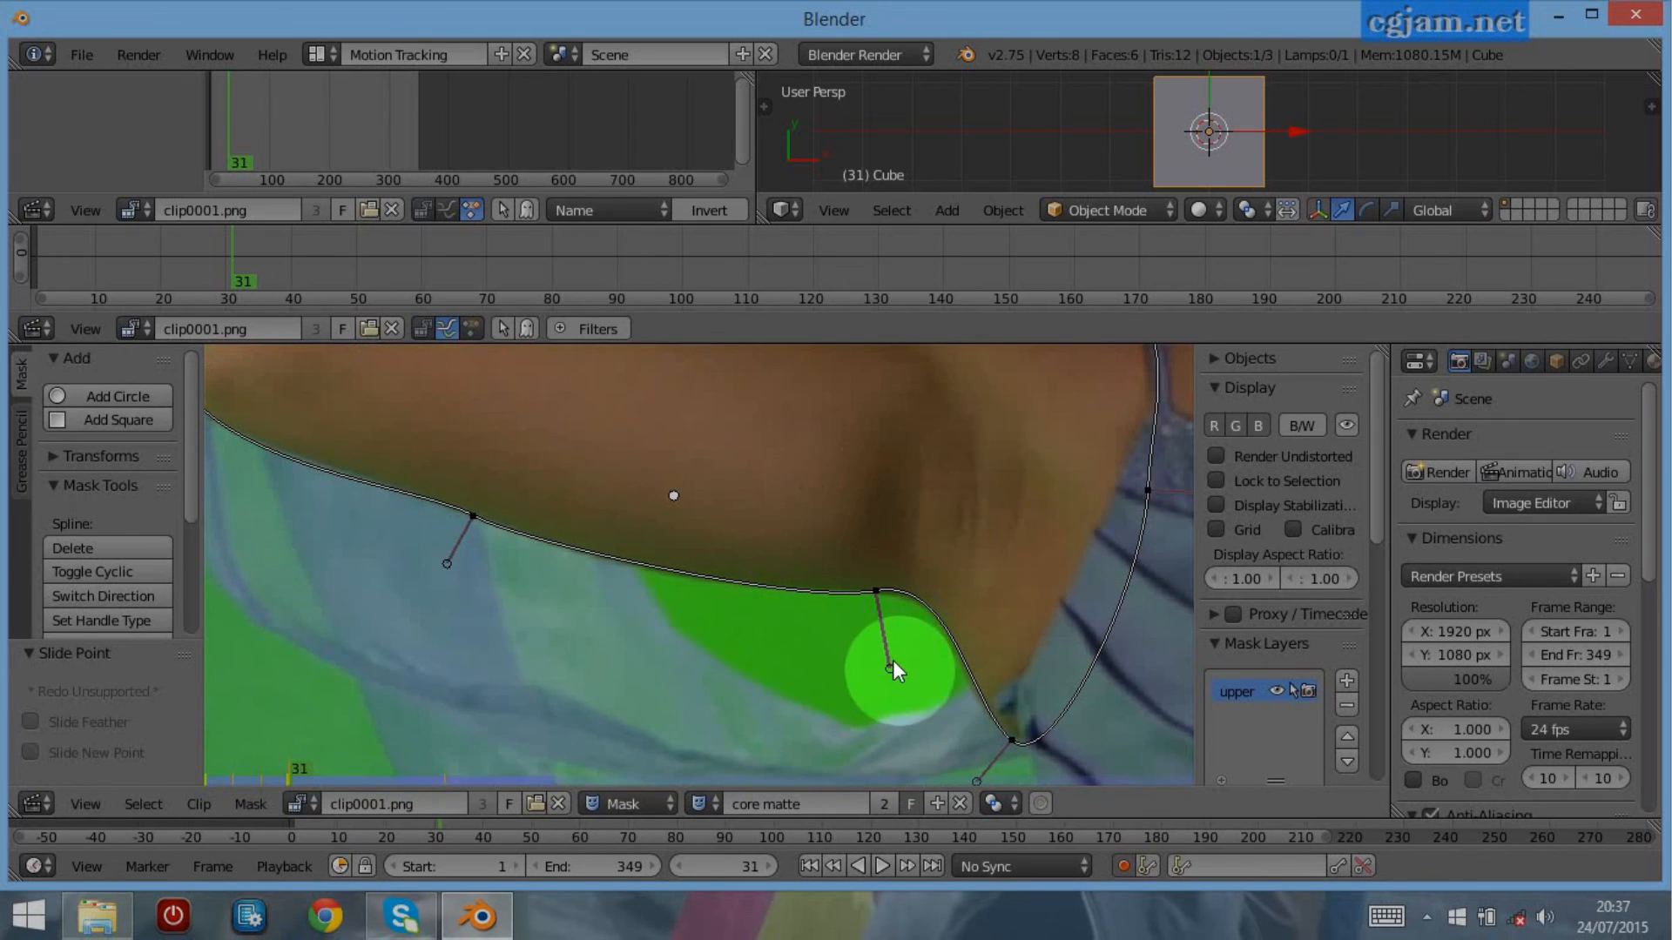
pyautogui.moveTo(892, 666); pyautogui.dragTo(882, 670)
pyautogui.moveTo(479, 517); pyautogui.dragTo(446, 586)
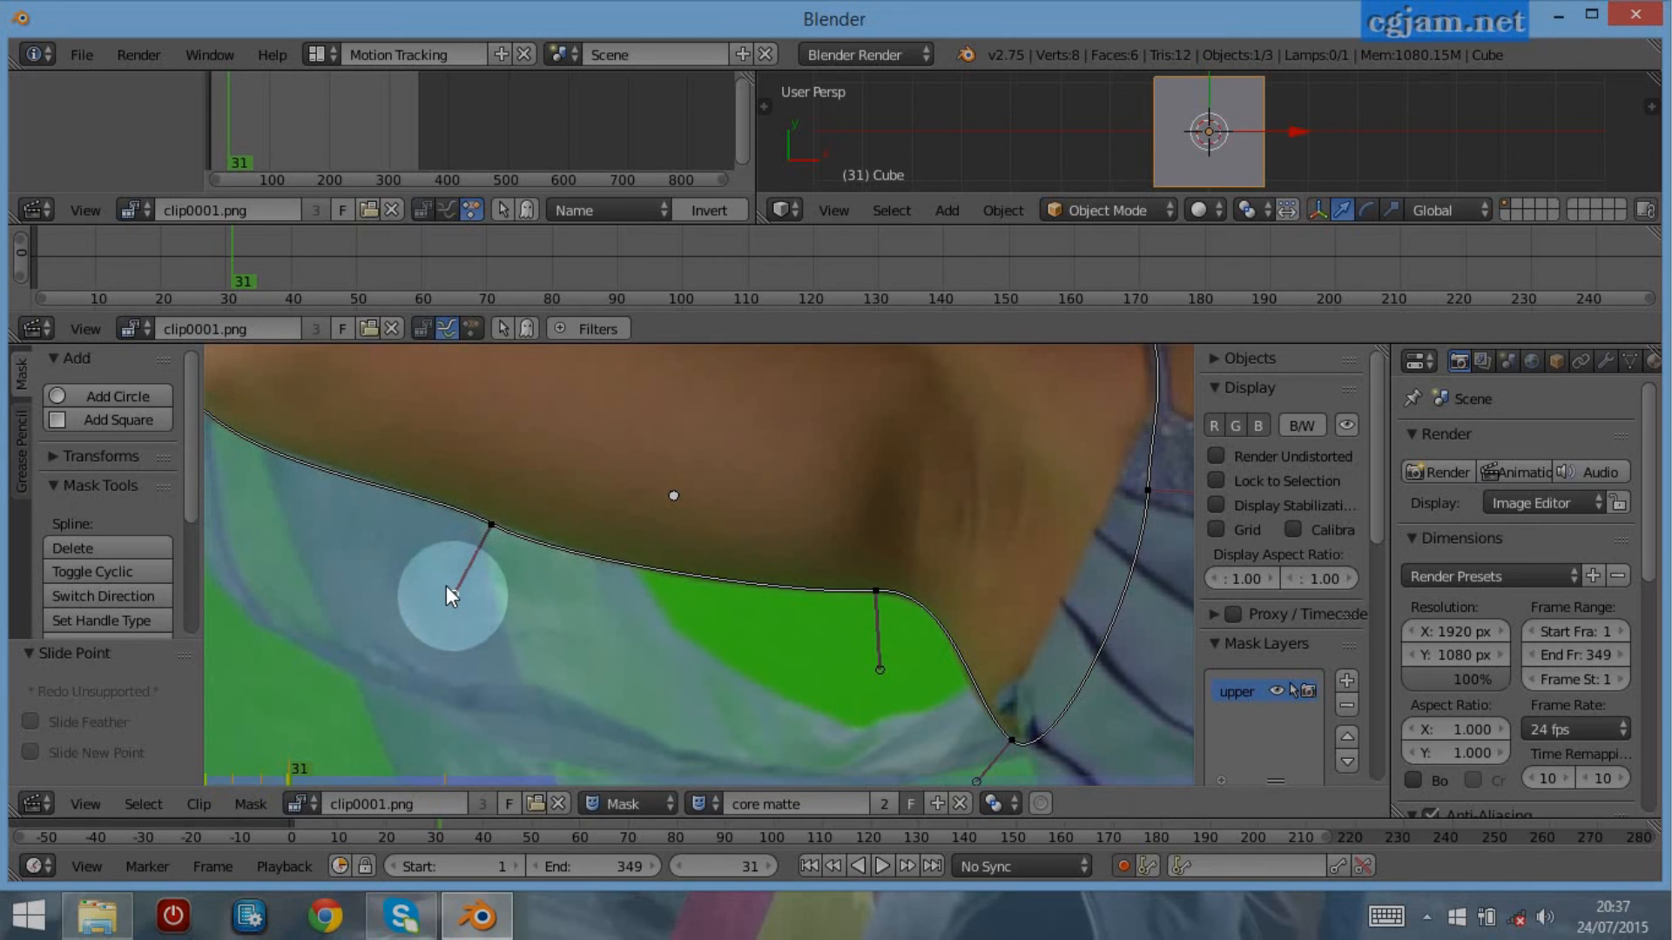
pyautogui.moveTo(446, 586); pyautogui.dragTo(446, 582)
pyautogui.moveTo(424, 664); pyautogui.dragTo(767, 728, button='middle')
pyautogui.moveTo(473, 541); pyautogui.dragTo(477, 546)
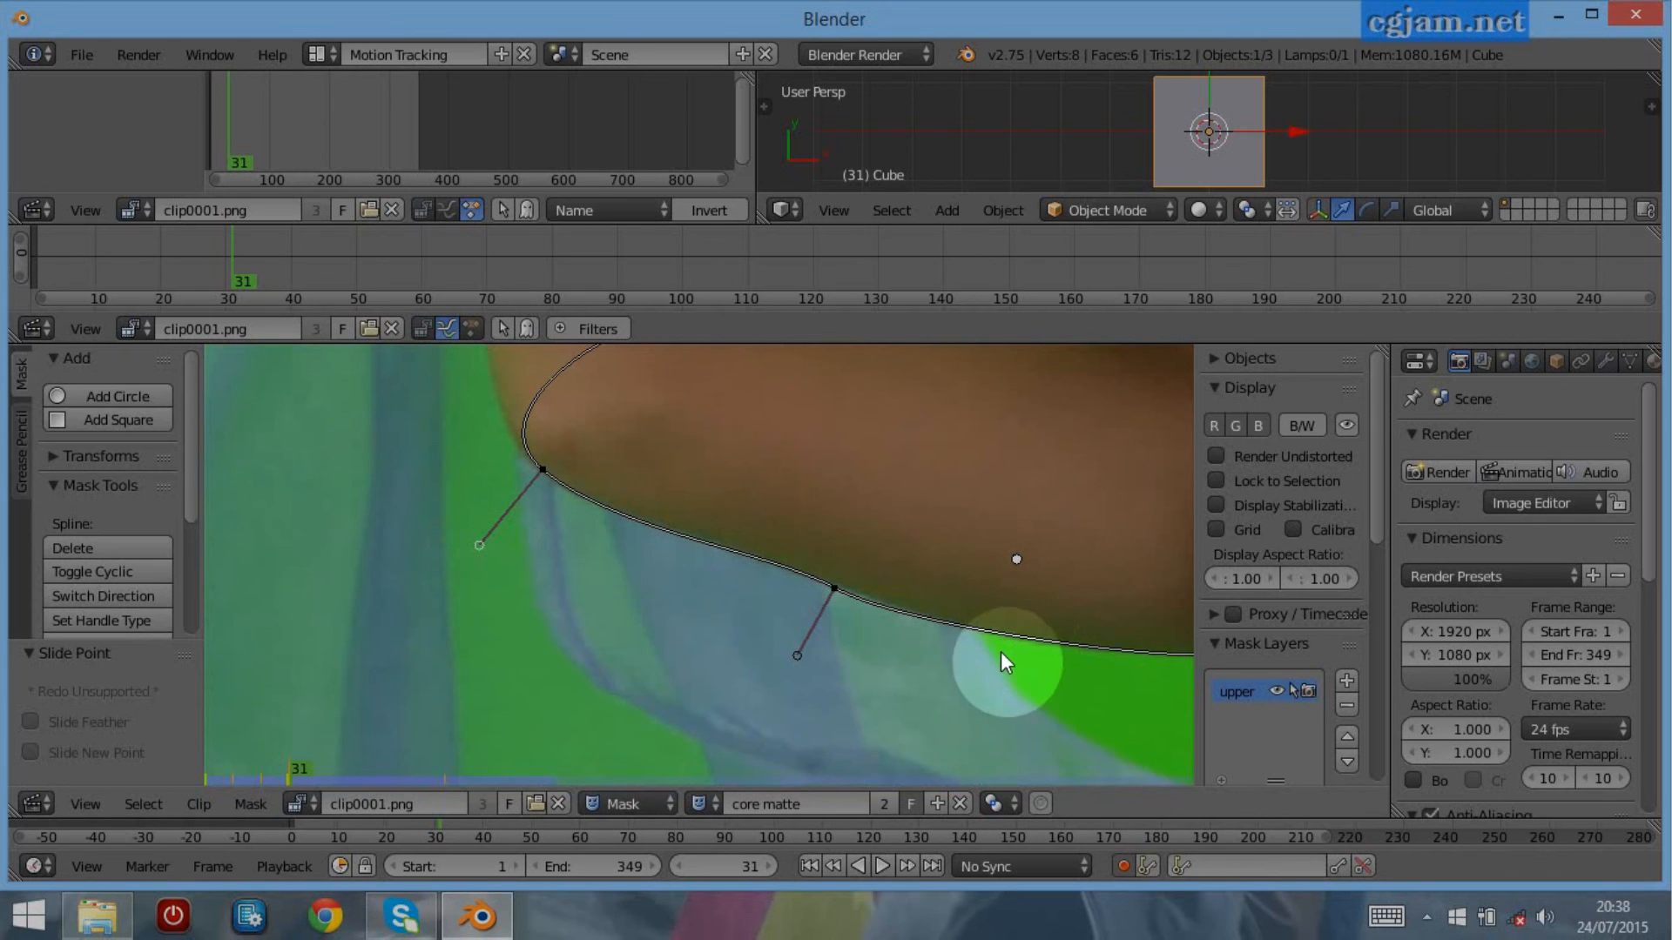
# Advance to frame 41, select all mask points and move them vertically by about 0.0058 to match the arm
pyautogui.hotkey('shift', 'Up')
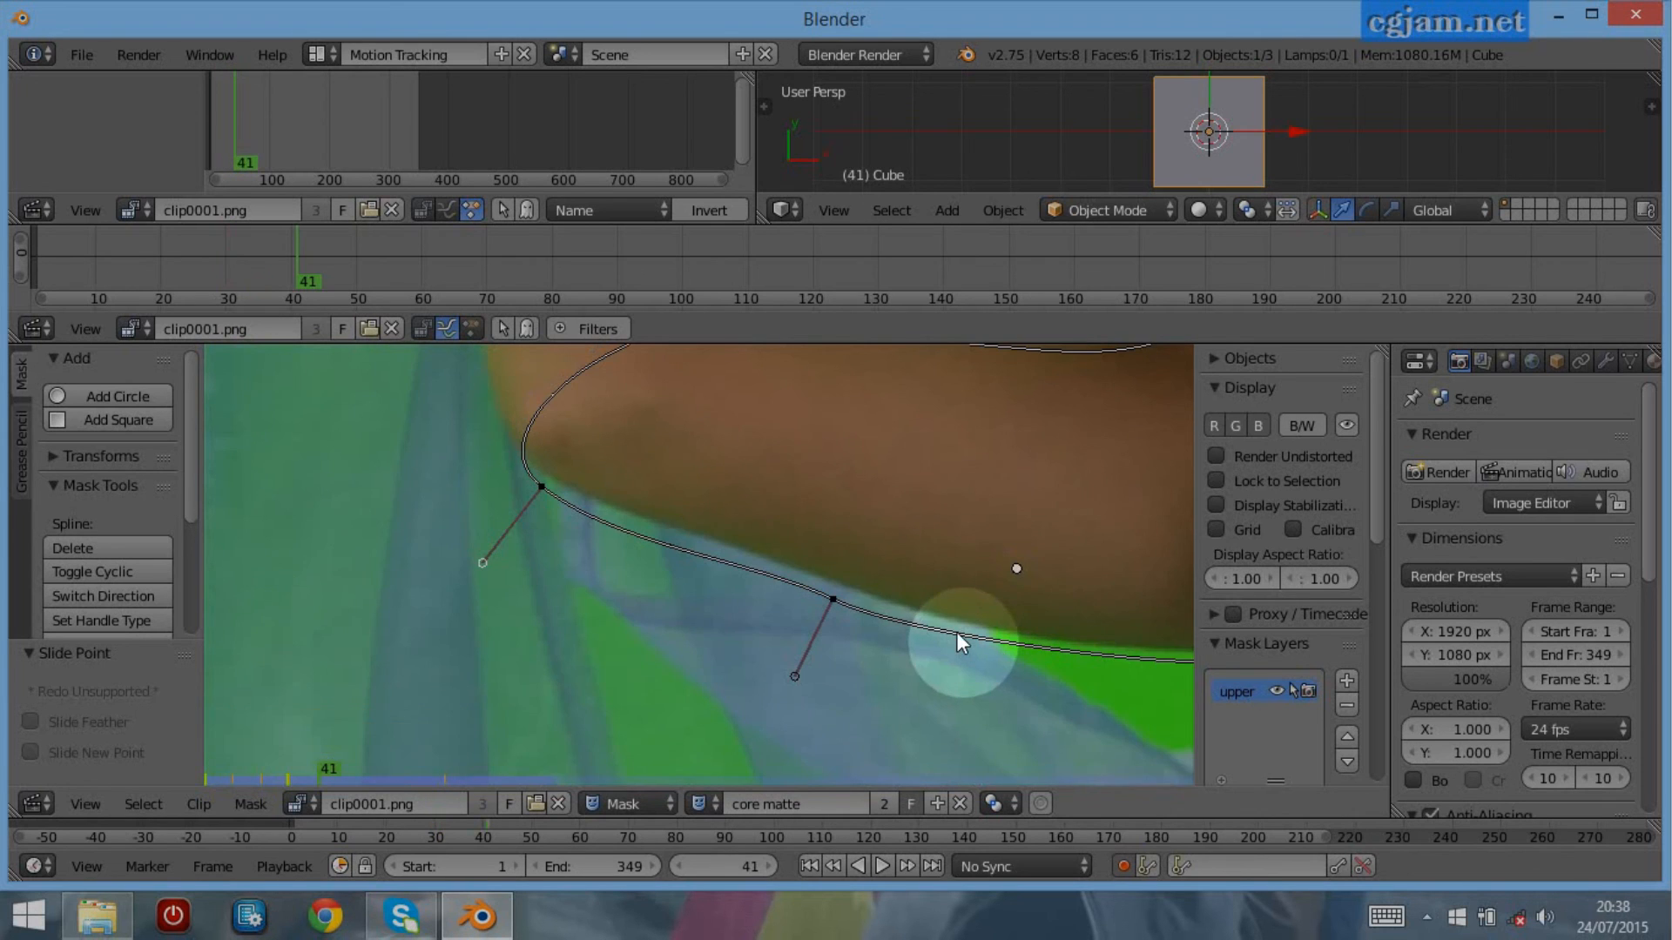
pyautogui.moveTo(935, 568); pyautogui.dragTo(780, 683, button='middle')
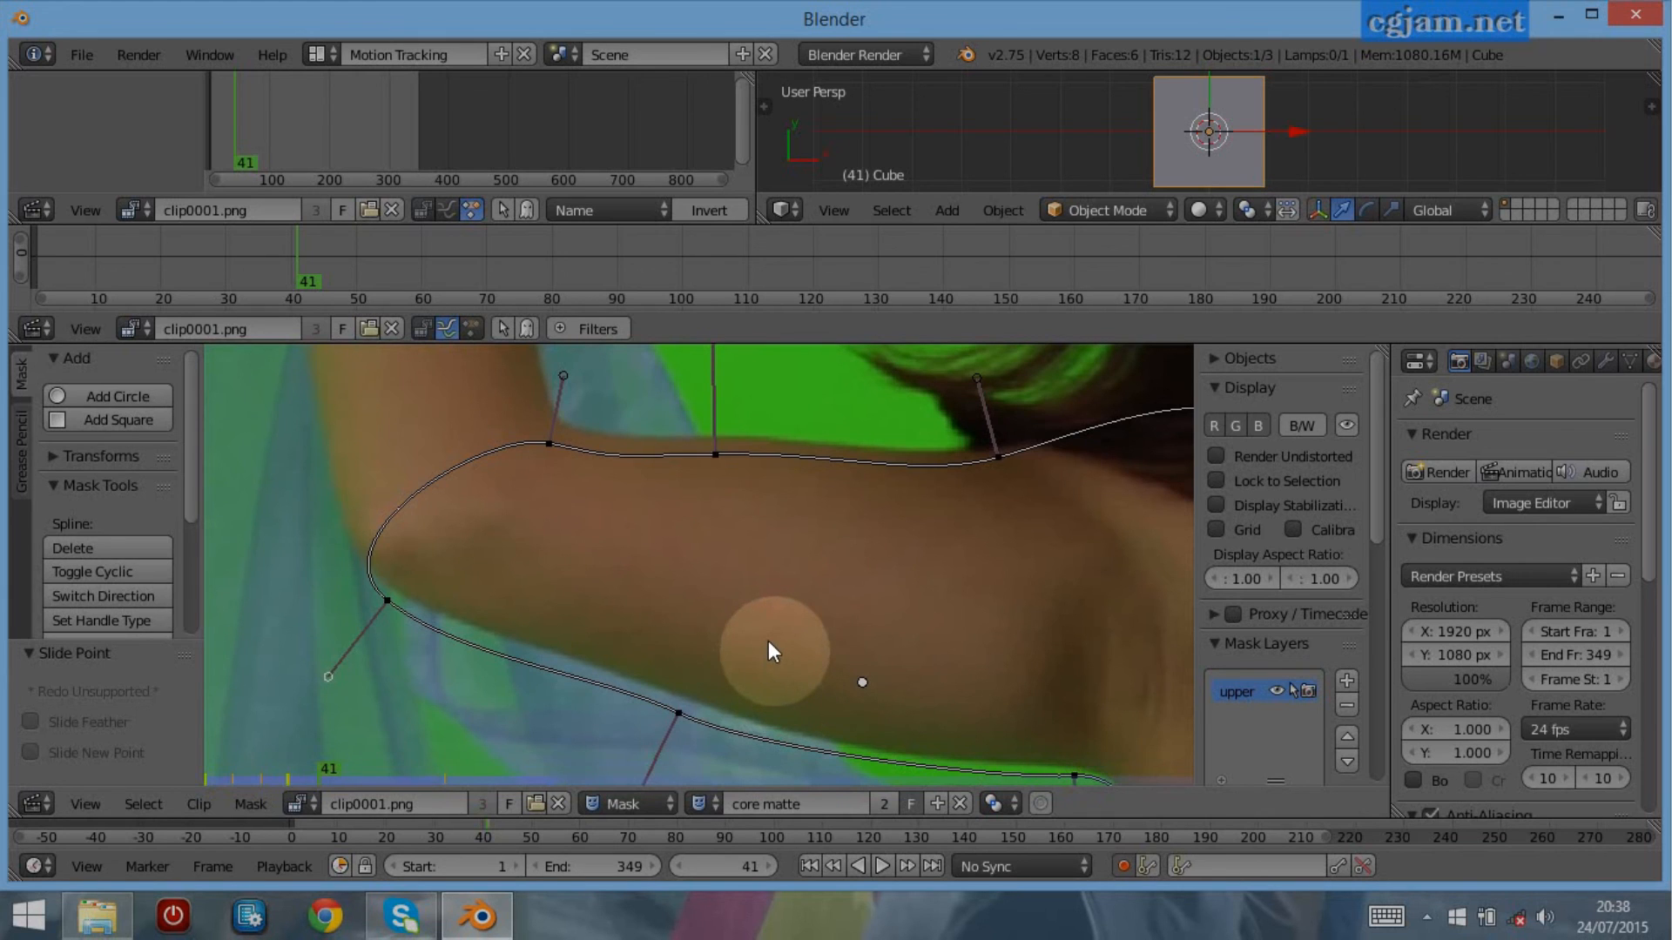
pyautogui.press('g')
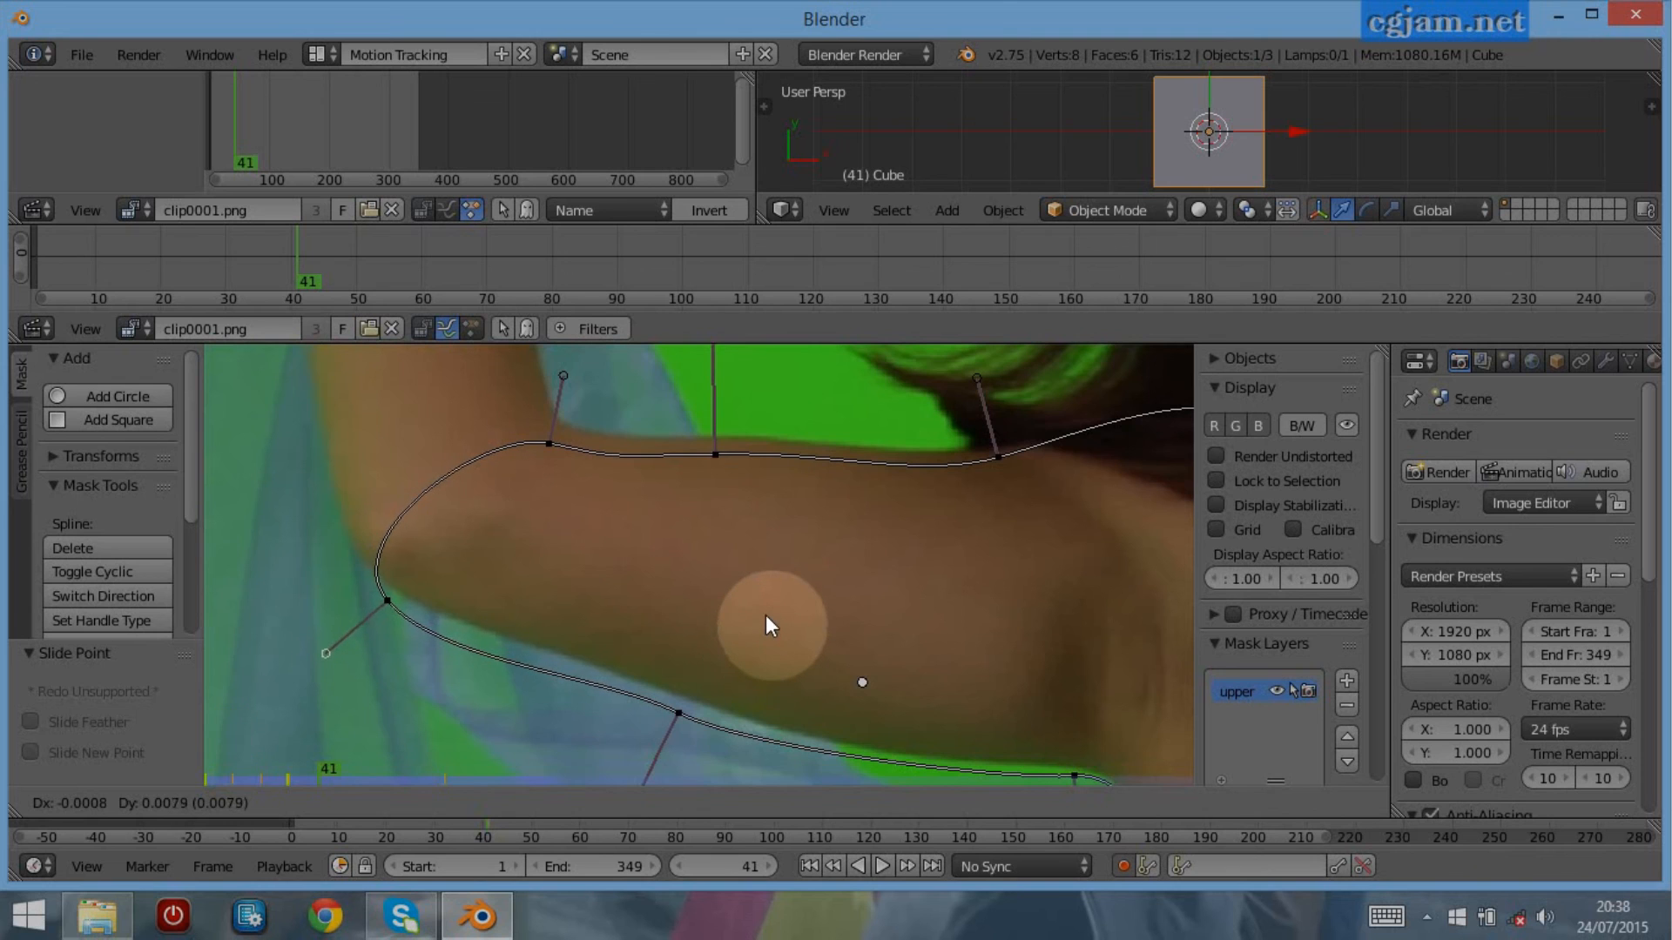
pyautogui.rightClick(767, 616)
pyautogui.press('a')
pyautogui.press('a')
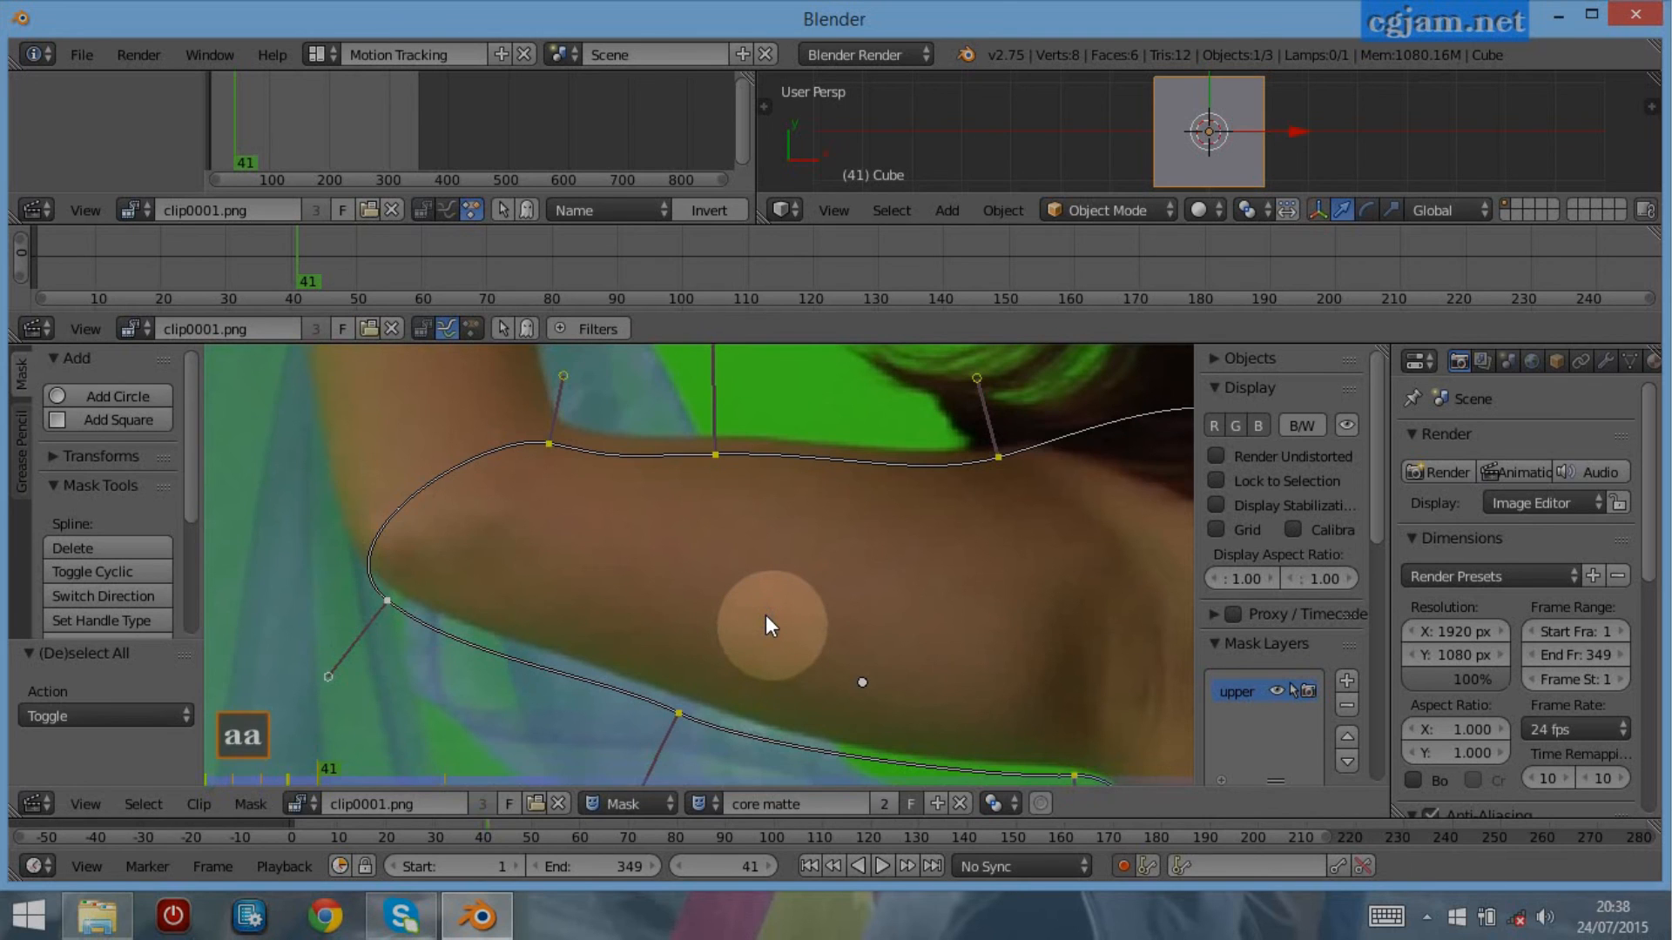
pyautogui.press('g')
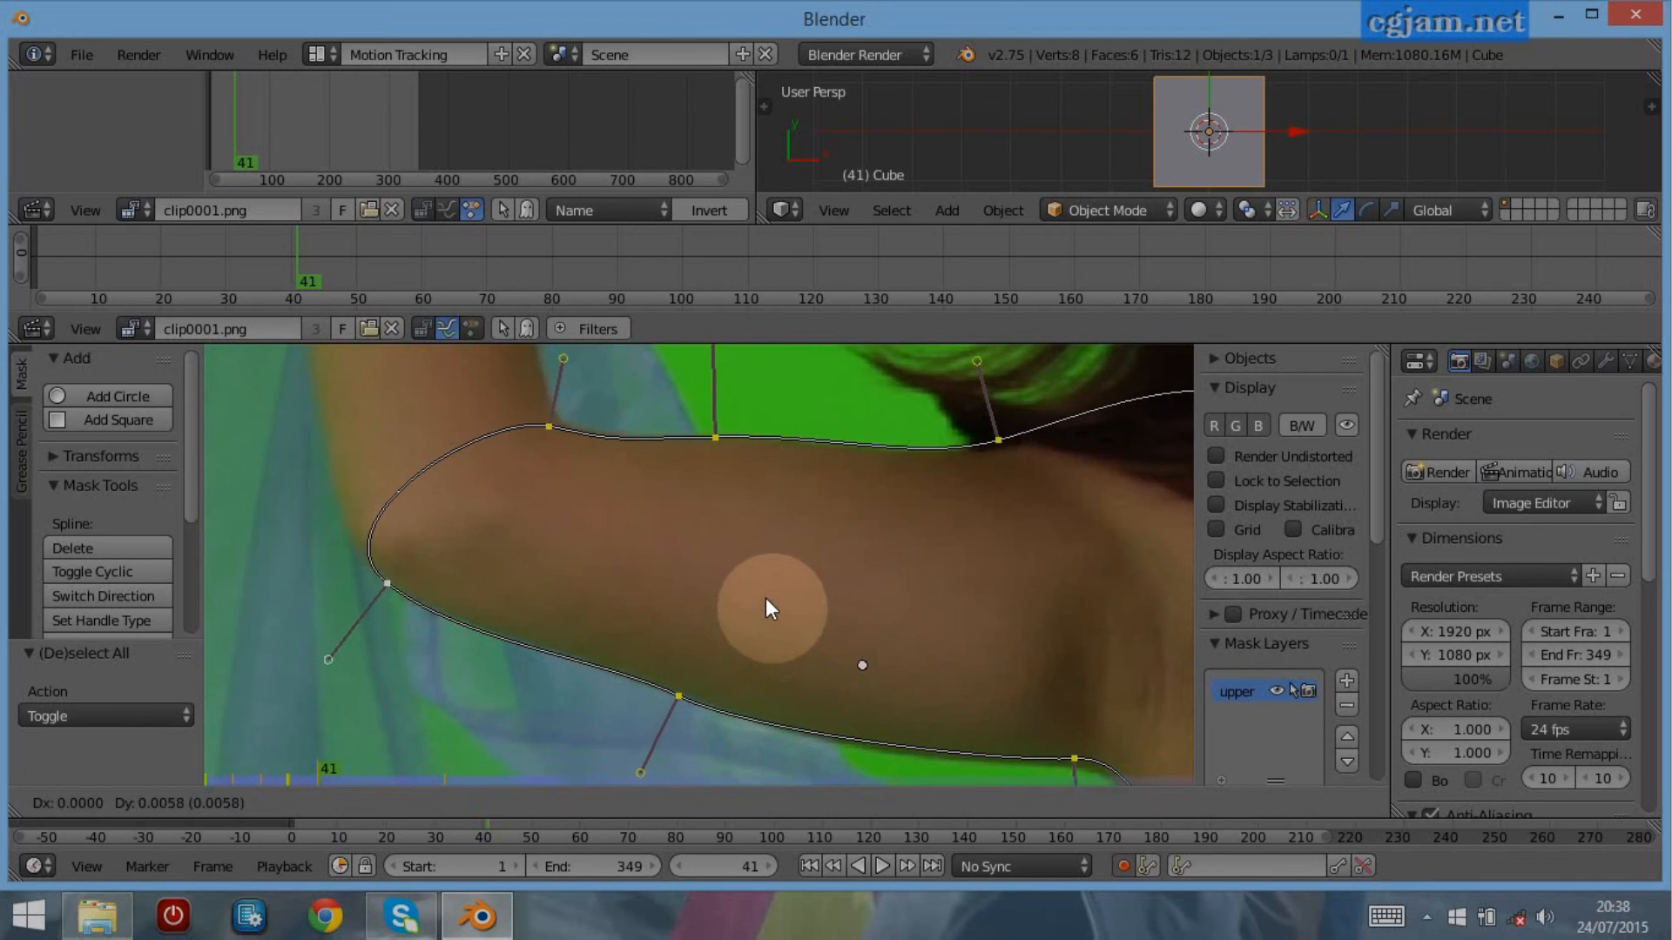
pyautogui.click(766, 598)
# Reposition the mask's armpit tip point against the skin edge and advance to frame 51
pyautogui.moveTo(838, 641); pyautogui.dragTo(745, 522, button='middle')
pyautogui.rightClick(973, 639)
pyautogui.moveTo(974, 640); pyautogui.dragTo(974, 649)
pyautogui.moveTo(767, 692); pyautogui.dragTo(693, 817, button='middle')
pyautogui.press('Up')
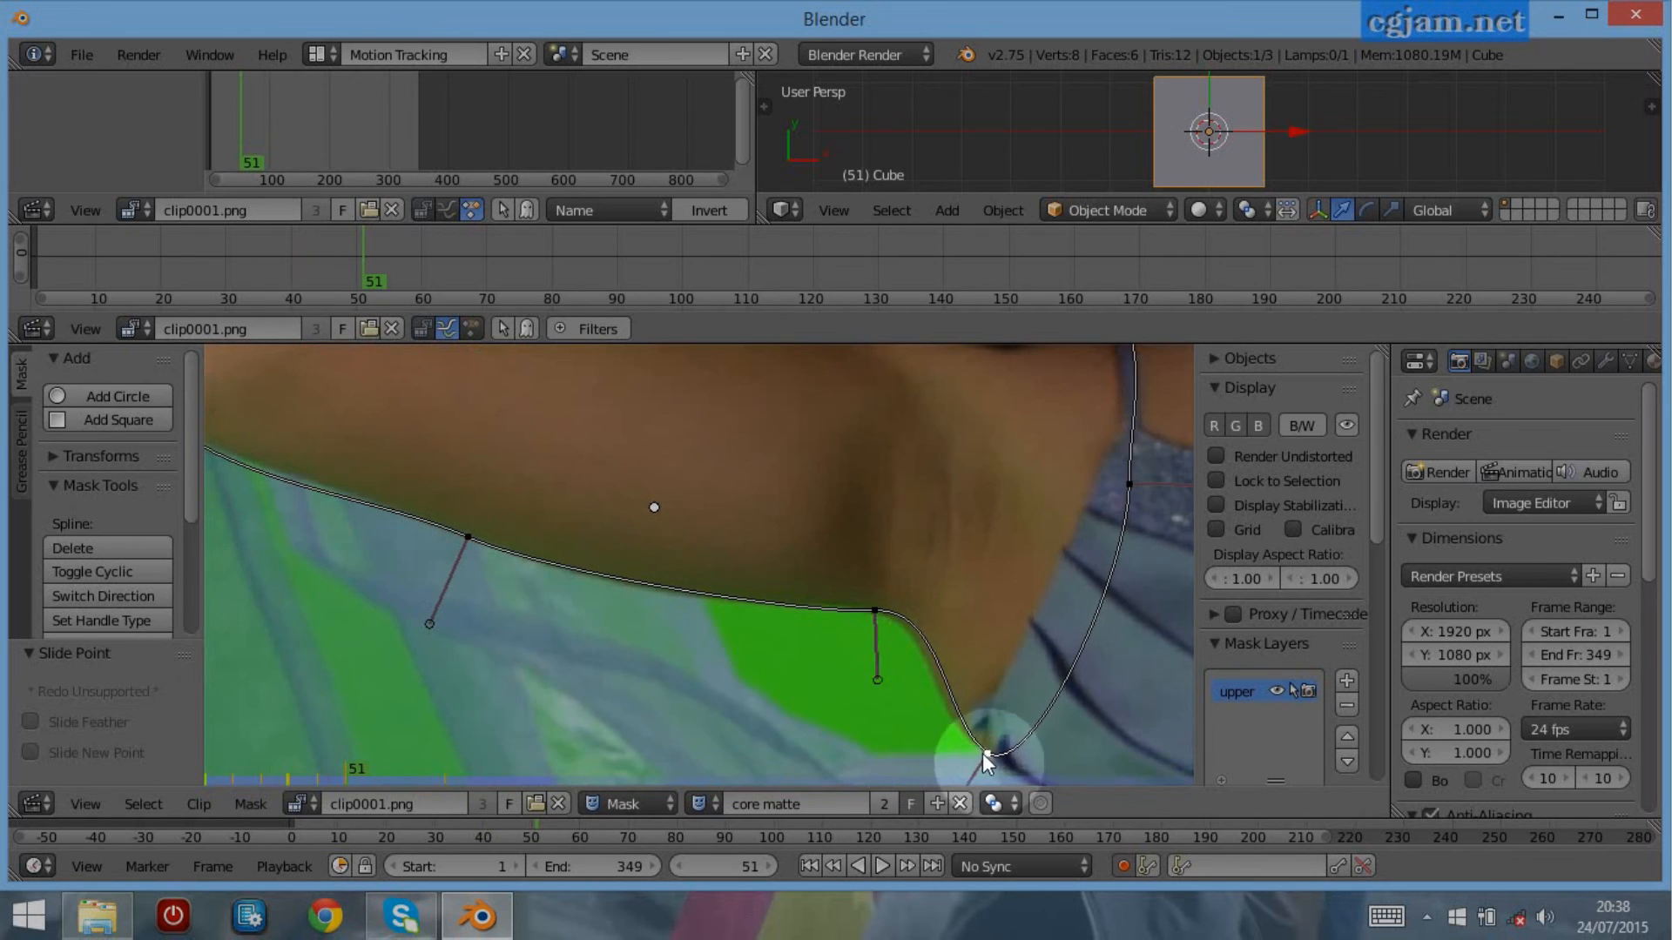
# At frame 61, move and rotate the whole mask to fit the arm, and nudge the armpit and underside points
pyautogui.moveTo(418, 626); pyautogui.dragTo(607, 697, button='middle')
pyautogui.hotkey('shift', 'Up')
pyautogui.moveTo(627, 590); pyautogui.dragTo(732, 671, button='middle')
pyautogui.press('g')
pyautogui.click(847, 645)
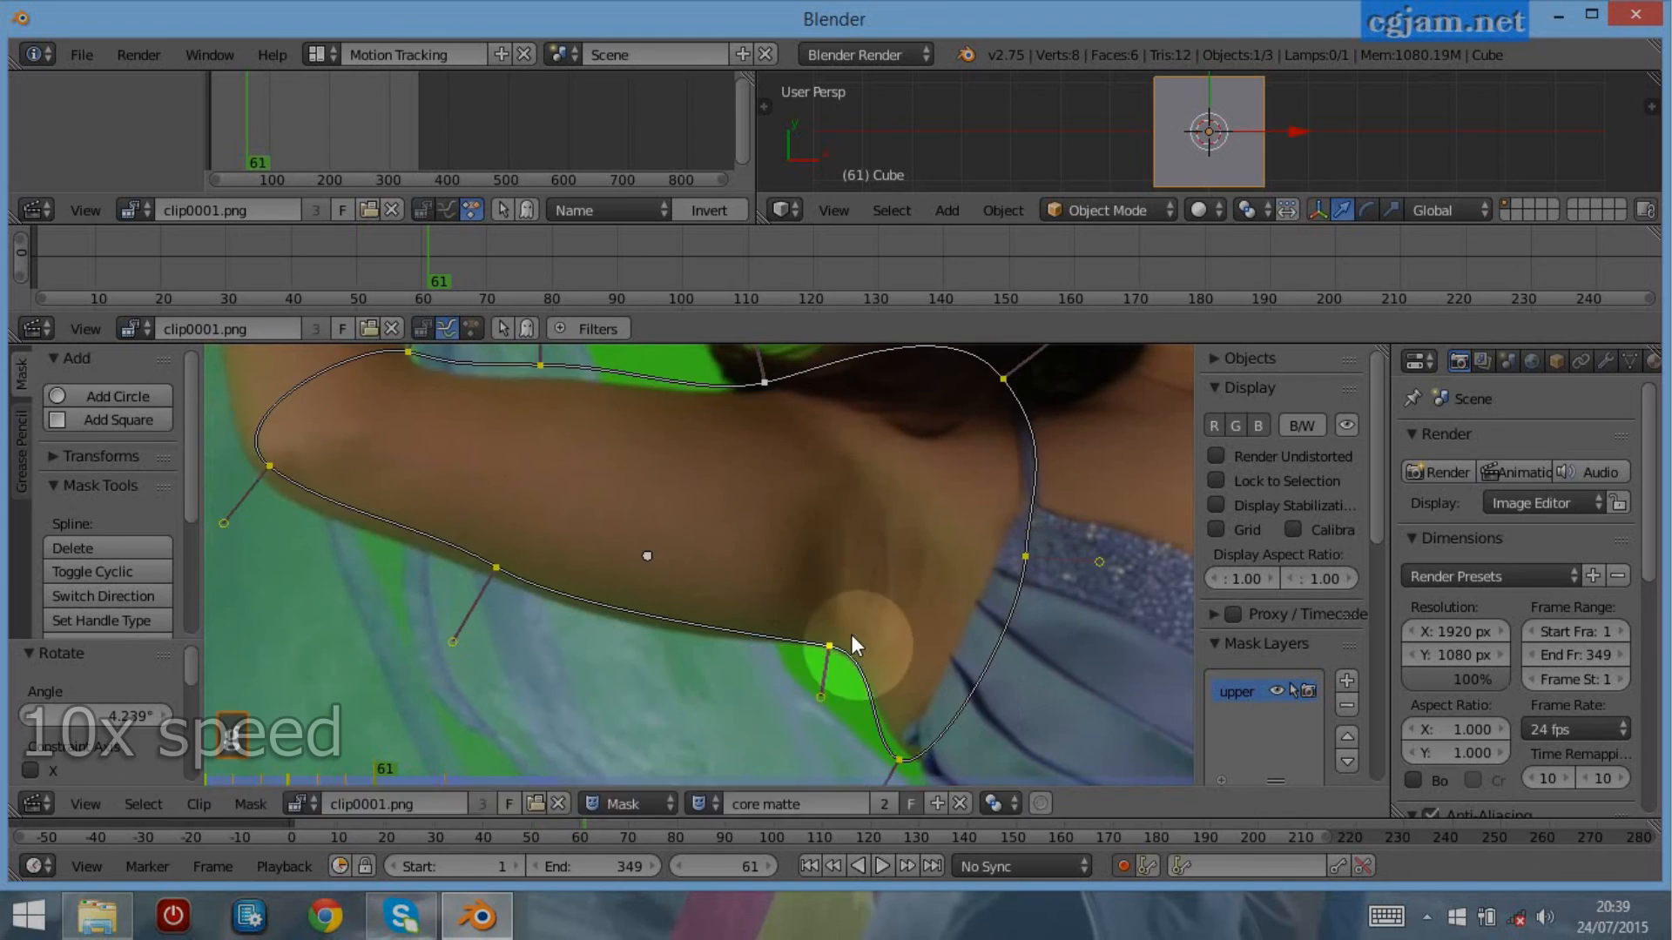
pyautogui.press('r')
pyautogui.click(937, 724)
pyautogui.click(825, 647)
pyautogui.click(496, 582)
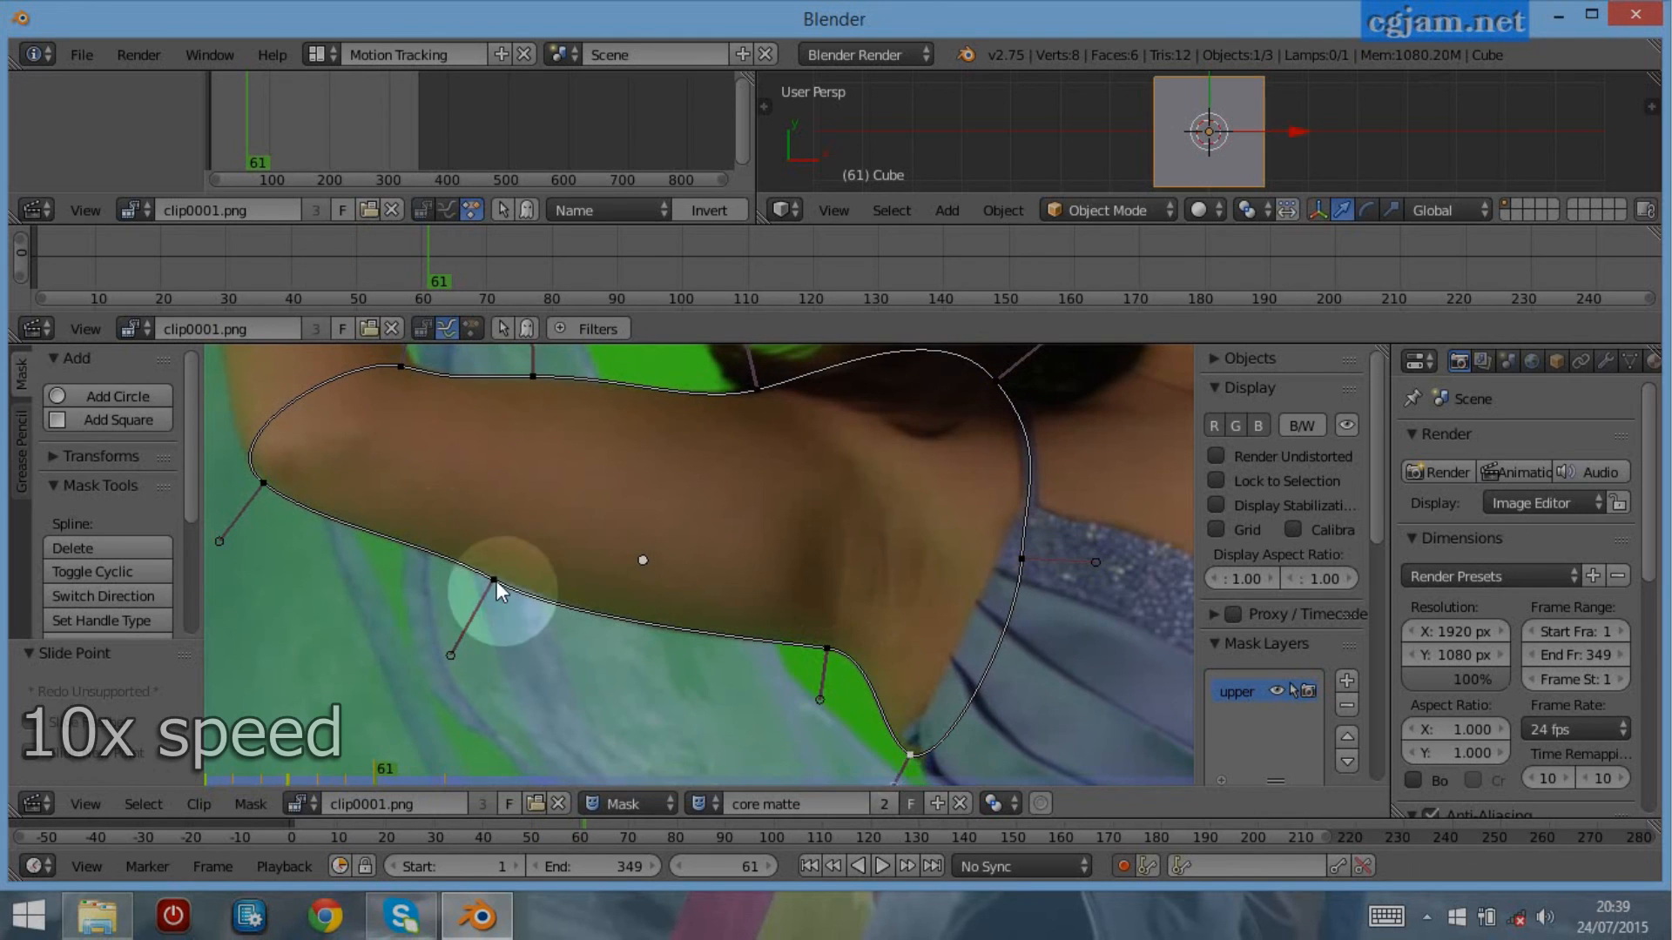
# Move the whole mask to match the arm at frame 71, and rotate it to fit at frame 81
pyautogui.hotkey('shift', 'Up')
pyautogui.press('a')
pyautogui.hotkey('shift', 'Up')
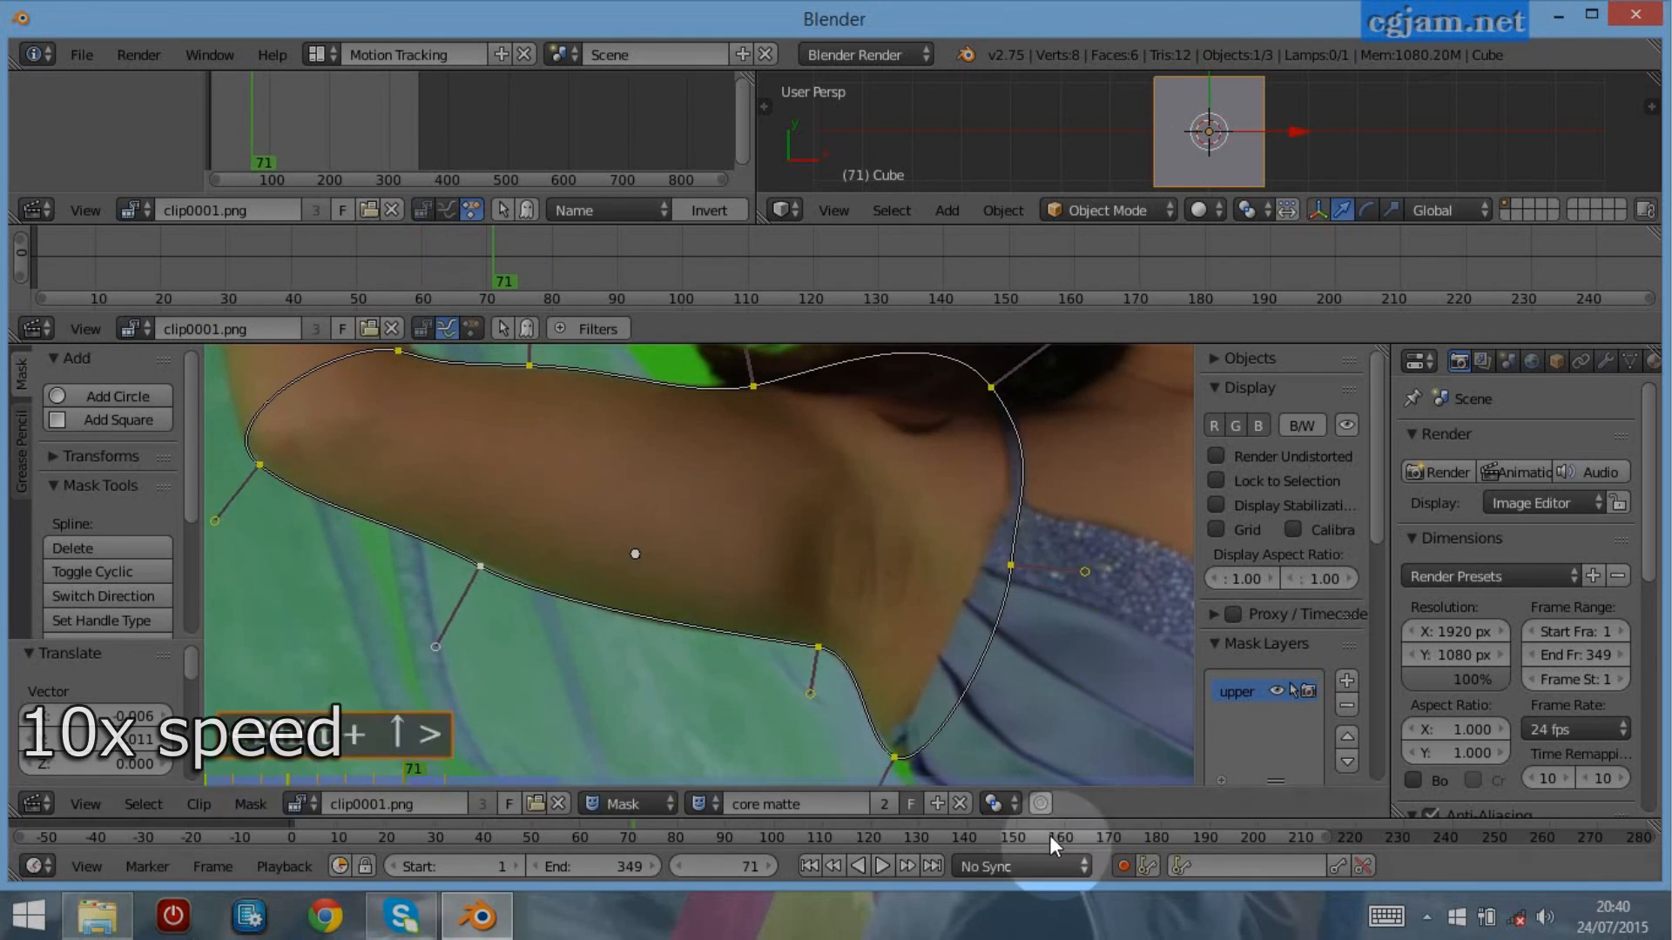
pyautogui.press('r')
pyautogui.click(996, 763)
# Advance to frame 91, move the whole mask onto the arm and nudge the underside and inner armpit points
pyautogui.hotkey('shift', 'Up')
pyautogui.press('g')
pyautogui.click(812, 625)
pyautogui.click(478, 577)
pyautogui.moveTo(815, 652); pyautogui.dragTo(821, 664)
# Advance to frame 101 and reposition the armpit and shoulder points around the arm
pyautogui.hotkey('shift', 'Up')
pyautogui.moveTo(843, 747); pyautogui.dragTo(766, 632)
pyautogui.moveTo(929, 426); pyautogui.dragTo(933, 457)
# Advance to frame 111, select all mask points and rotate them to align with the arm
pyautogui.hotkey('shift', 'Up')
pyautogui.press('a')
pyautogui.press('r')
pyautogui.press('r')
pyautogui.click(804, 557)
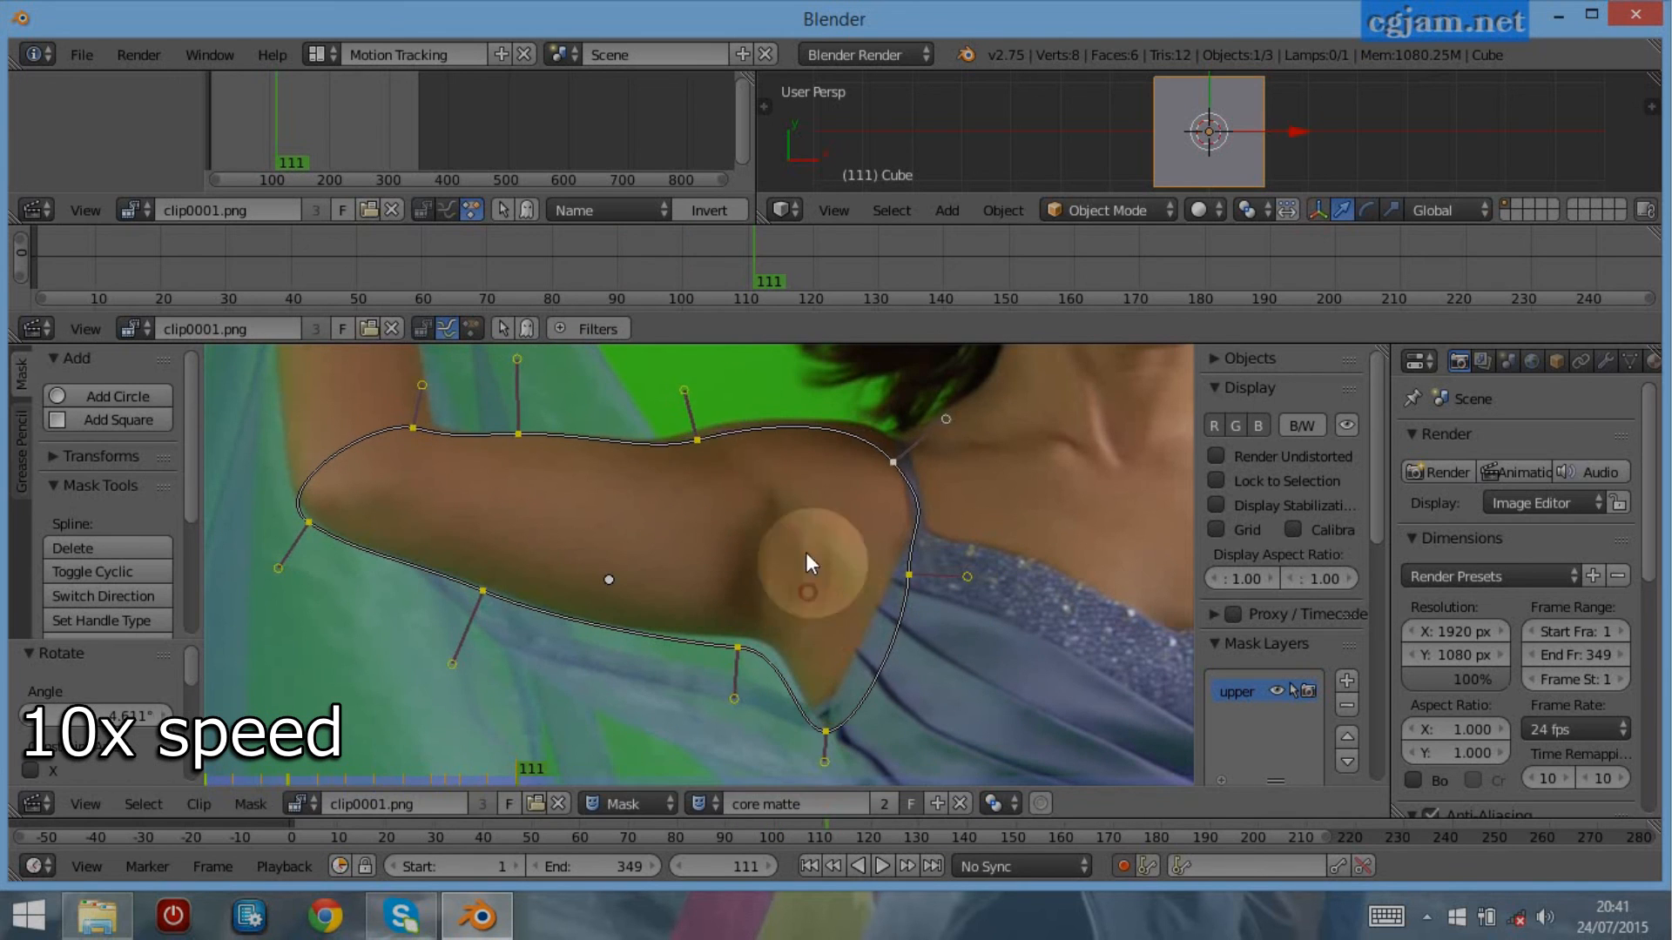
# At frame 111, nudge the top-edge, shoulder and armpit points so the outline hugs the skin
pyautogui.moveTo(699, 440); pyautogui.dragTo(693, 430)
pyautogui.moveTo(895, 463); pyautogui.dragTo(895, 457)
pyautogui.moveTo(739, 647); pyautogui.dragTo(741, 638)
pyautogui.moveTo(827, 732); pyautogui.dragTo(806, 755)
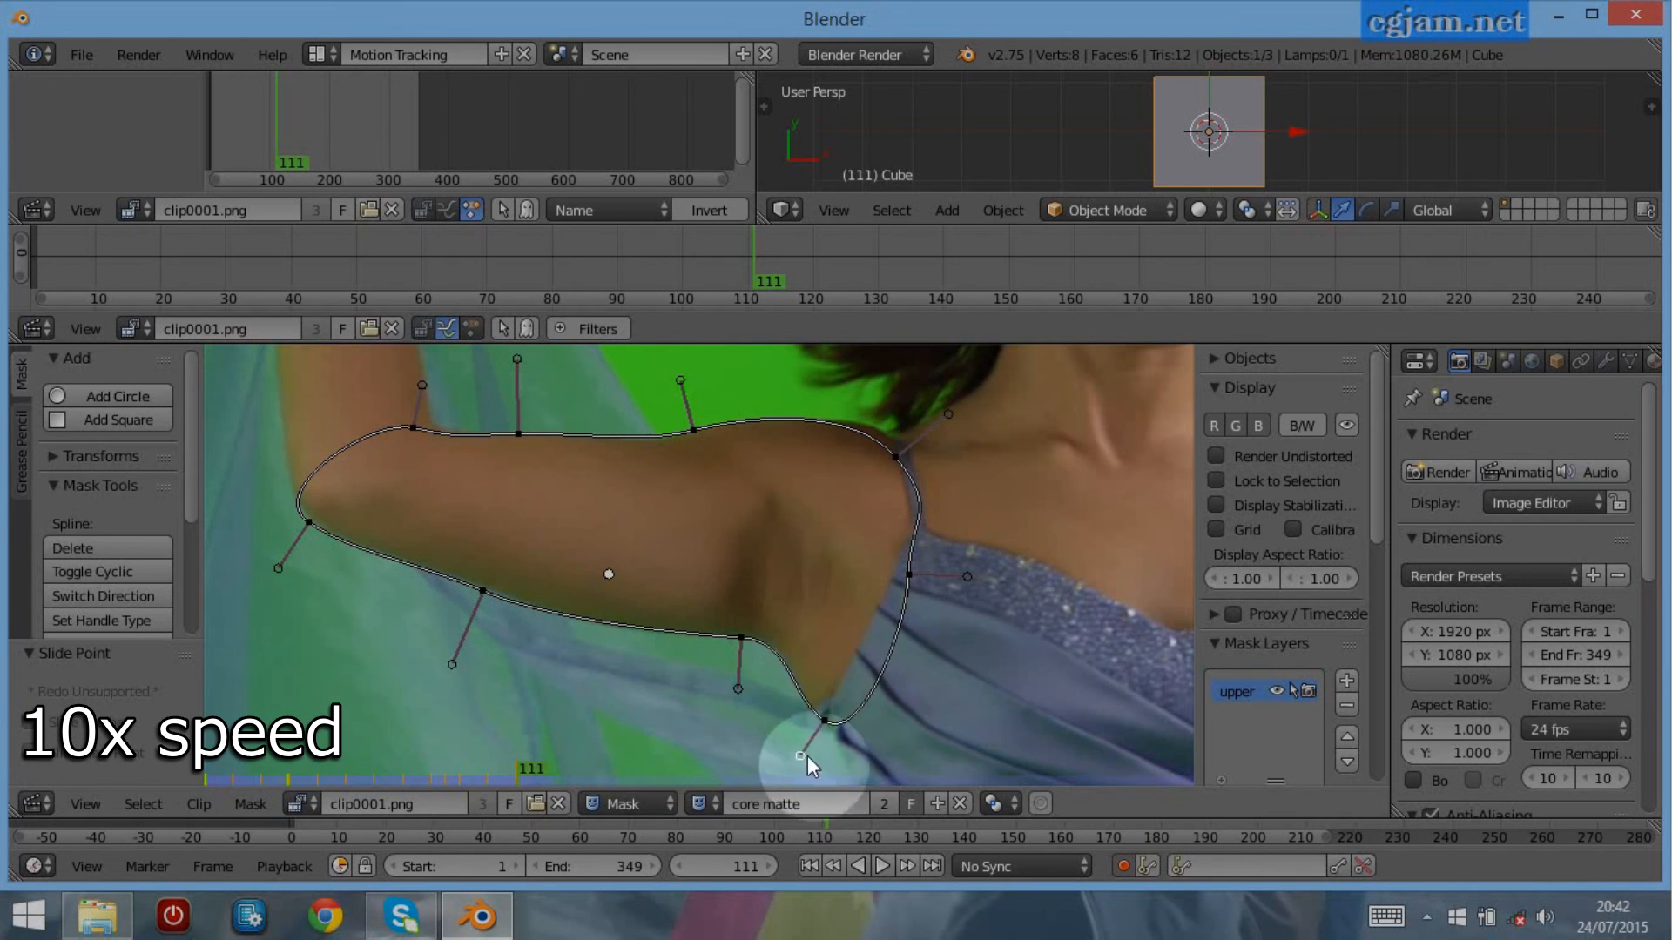
# Advance to frame 131, select all mask points, then rotate and move them to match the arm
pyautogui.hotkey('shift', 'Up')
pyautogui.hotkey('shift', 'Up')
pyautogui.press('a')
pyautogui.press('r')
pyautogui.click(830, 621)
pyautogui.press('g')
pyautogui.click(825, 616)
# At frame 131, adjust the shoulder-side top-edge point and the armpit tip point together with their handles
pyautogui.moveTo(692, 422); pyautogui.dragTo(688, 421)
pyautogui.moveTo(680, 376); pyautogui.dragTo(664, 370)
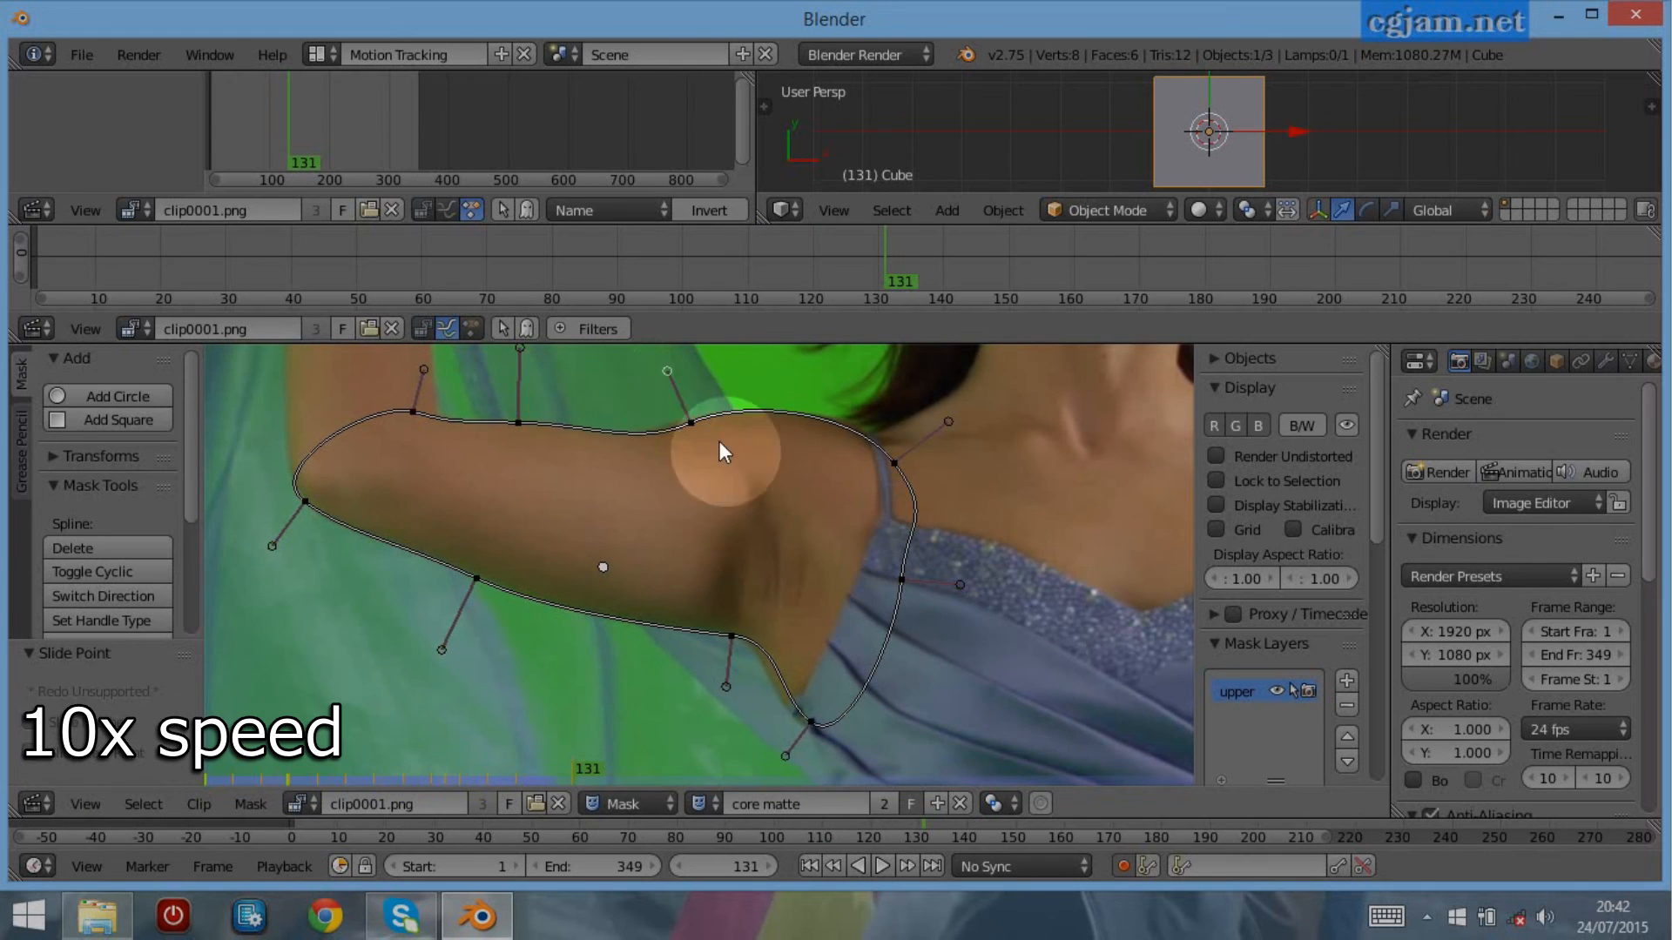
pyautogui.moveTo(809, 721); pyautogui.dragTo(803, 731)
pyautogui.moveTo(777, 766); pyautogui.dragTo(792, 768)
# Advance to frame 151 and reposition the inner-elbow and top-edge points to follow the arm's upper outline
pyautogui.hotkey('shift', 'Up')
pyautogui.hotkey('shift', 'Up')
pyautogui.moveTo(664, 371); pyautogui.dragTo(678, 364)
pyautogui.moveTo(688, 423); pyautogui.dragTo(682, 426)
pyautogui.moveTo(411, 411); pyautogui.dragTo(411, 404)
pyautogui.moveTo(518, 422); pyautogui.dragTo(516, 418)
# At frame 151, lower the two armpit points and the shoulder point slightly and readjust the armpit tip handle
pyautogui.moveTo(731, 637); pyautogui.dragTo(731, 642)
pyautogui.moveTo(803, 732); pyautogui.dragTo(803, 737)
pyautogui.moveTo(793, 773); pyautogui.dragTo(798, 763)
pyautogui.moveTo(894, 464); pyautogui.dragTo(894, 470)
# At frame 161, rotate and move the whole mask to fit the arm, and nudge the shoulder-side top-edge and armpit tip points
pyautogui.hotkey('shift', 'Up')
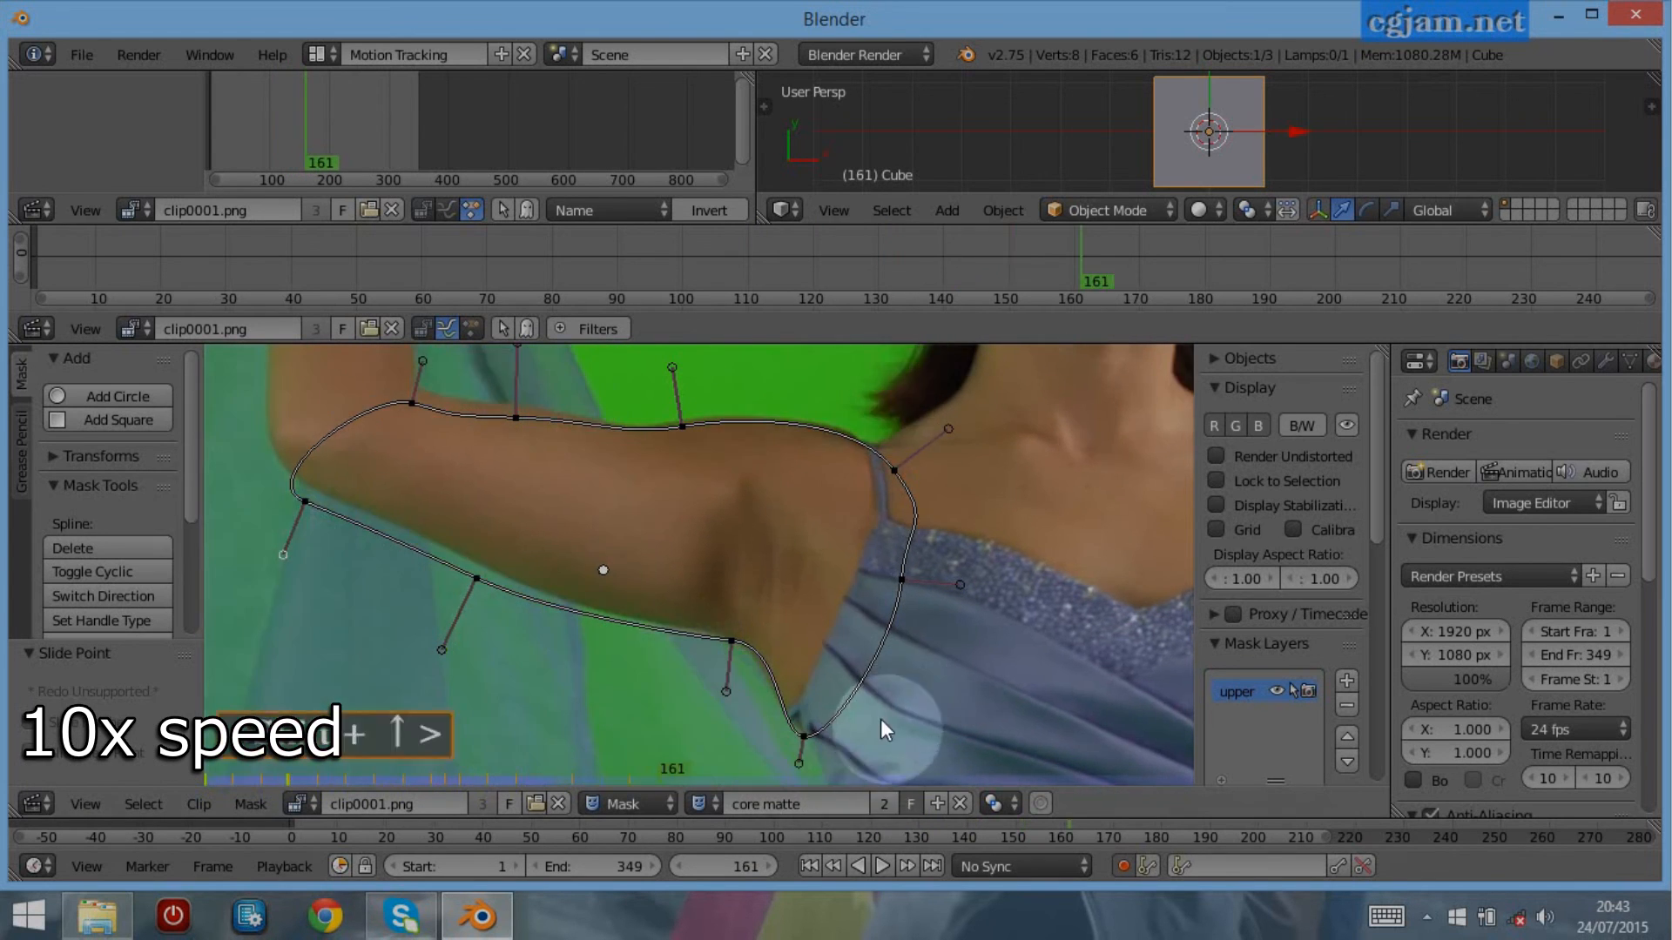
pyautogui.press('a')
pyautogui.press('r')
pyautogui.click(848, 594)
pyautogui.press('g')
pyautogui.click(842, 579)
pyautogui.moveTo(678, 414); pyautogui.dragTo(658, 423)
pyautogui.moveTo(794, 726); pyautogui.dragTo(795, 725)
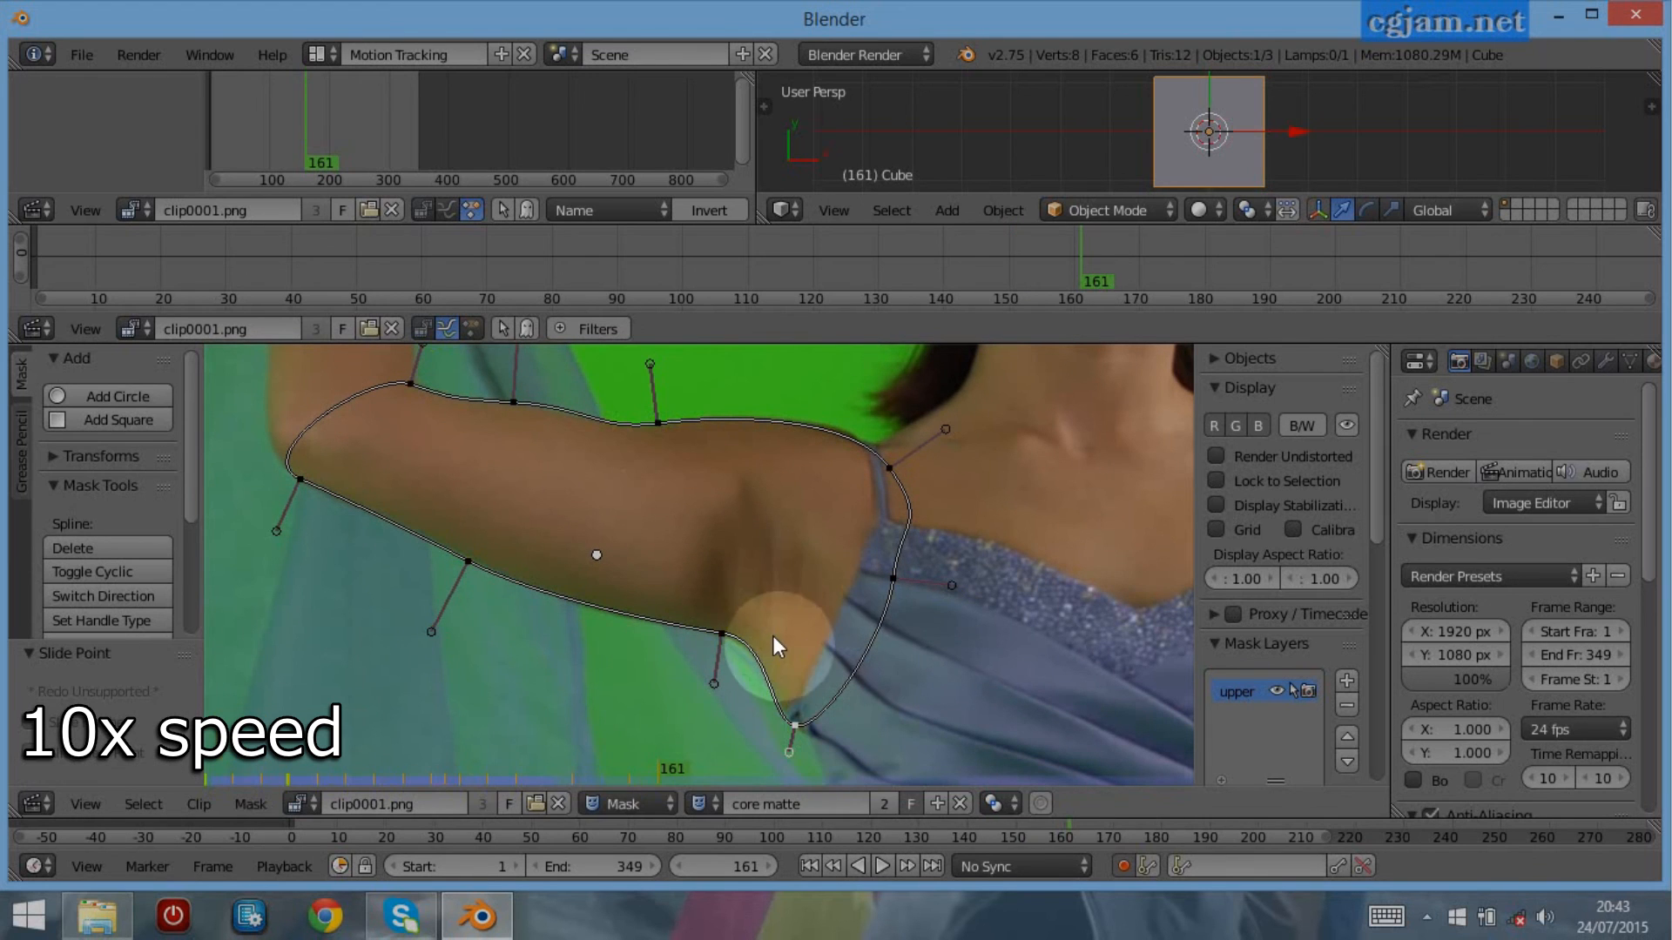
# At frame 171, move the whole mask onto the arm and fine-tune the shoulder point and the underside handle
pyautogui.hotkey('shift', 'Up')
pyautogui.press('a')
pyautogui.press('a')
pyautogui.press('g')
pyautogui.click(682, 440)
pyautogui.moveTo(889, 464); pyautogui.dragTo(889, 461)
pyautogui.moveTo(431, 624); pyautogui.dragTo(427, 617)
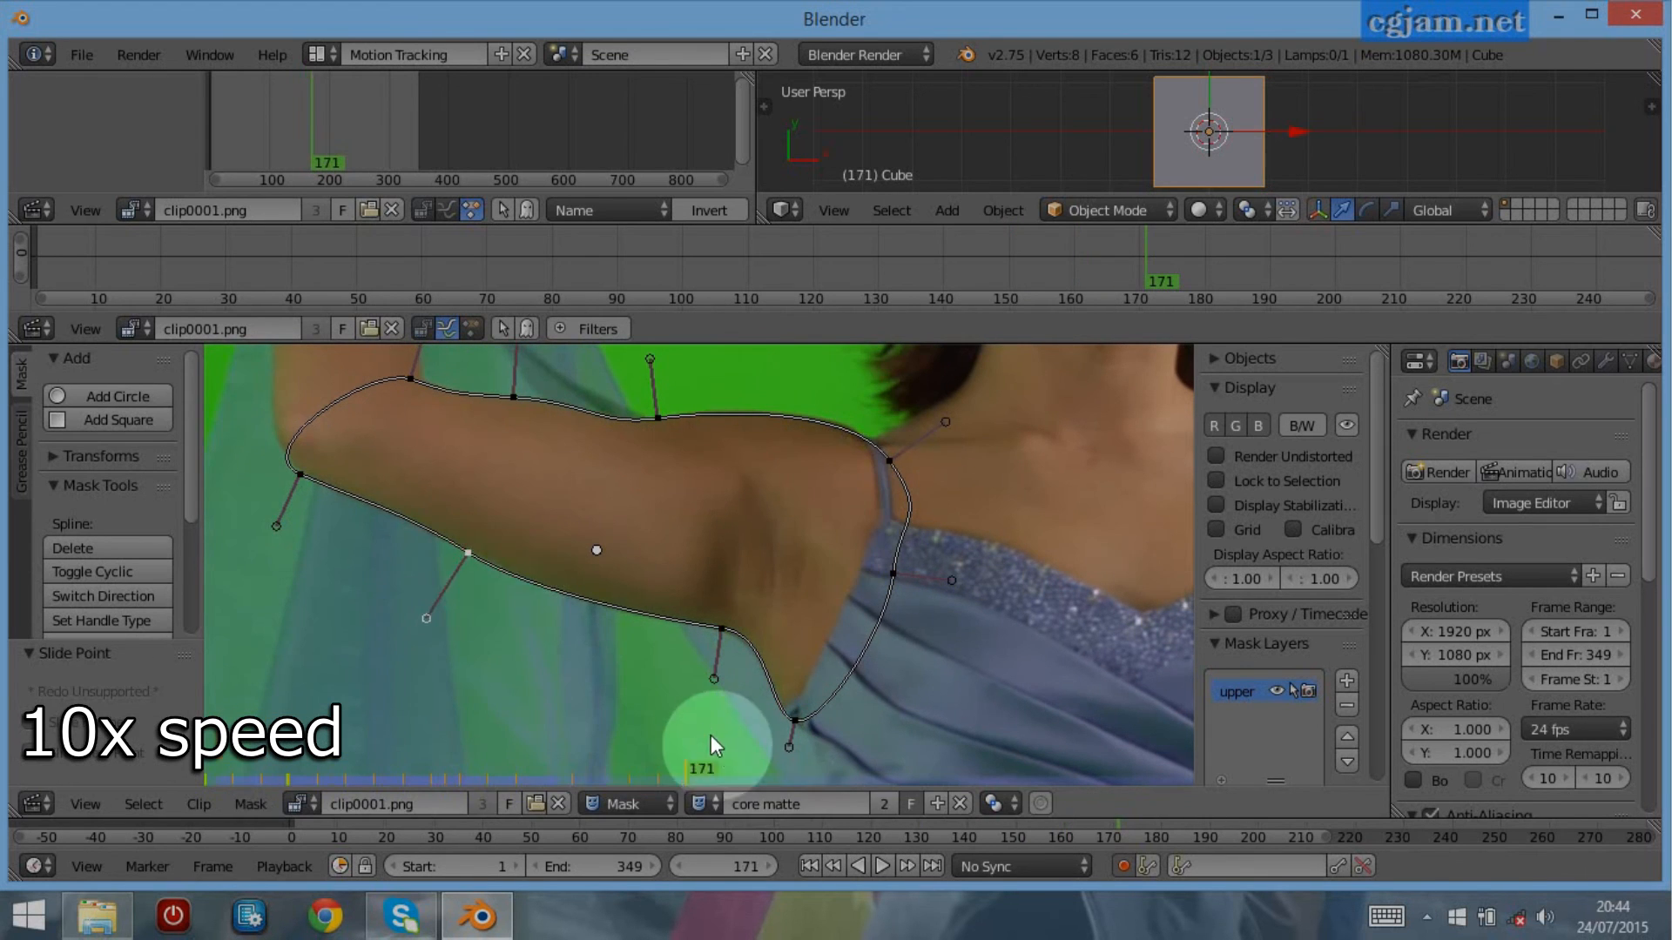
# Advance to frame 181, select all mask points, then rotate and move them to match the arm
pyautogui.hotkey('shift', 'Up')
pyautogui.press('a')
pyautogui.press('a')
pyautogui.press('r')
pyautogui.click(930, 611)
pyautogui.press('g')
pyautogui.click(985, 669)
# At frame 181, raise the armpit tip, underside and elbow points slightly and readjust the elbow handle
pyautogui.moveTo(792, 718); pyautogui.dragTo(791, 714)
pyautogui.moveTo(464, 540); pyautogui.dragTo(464, 536)
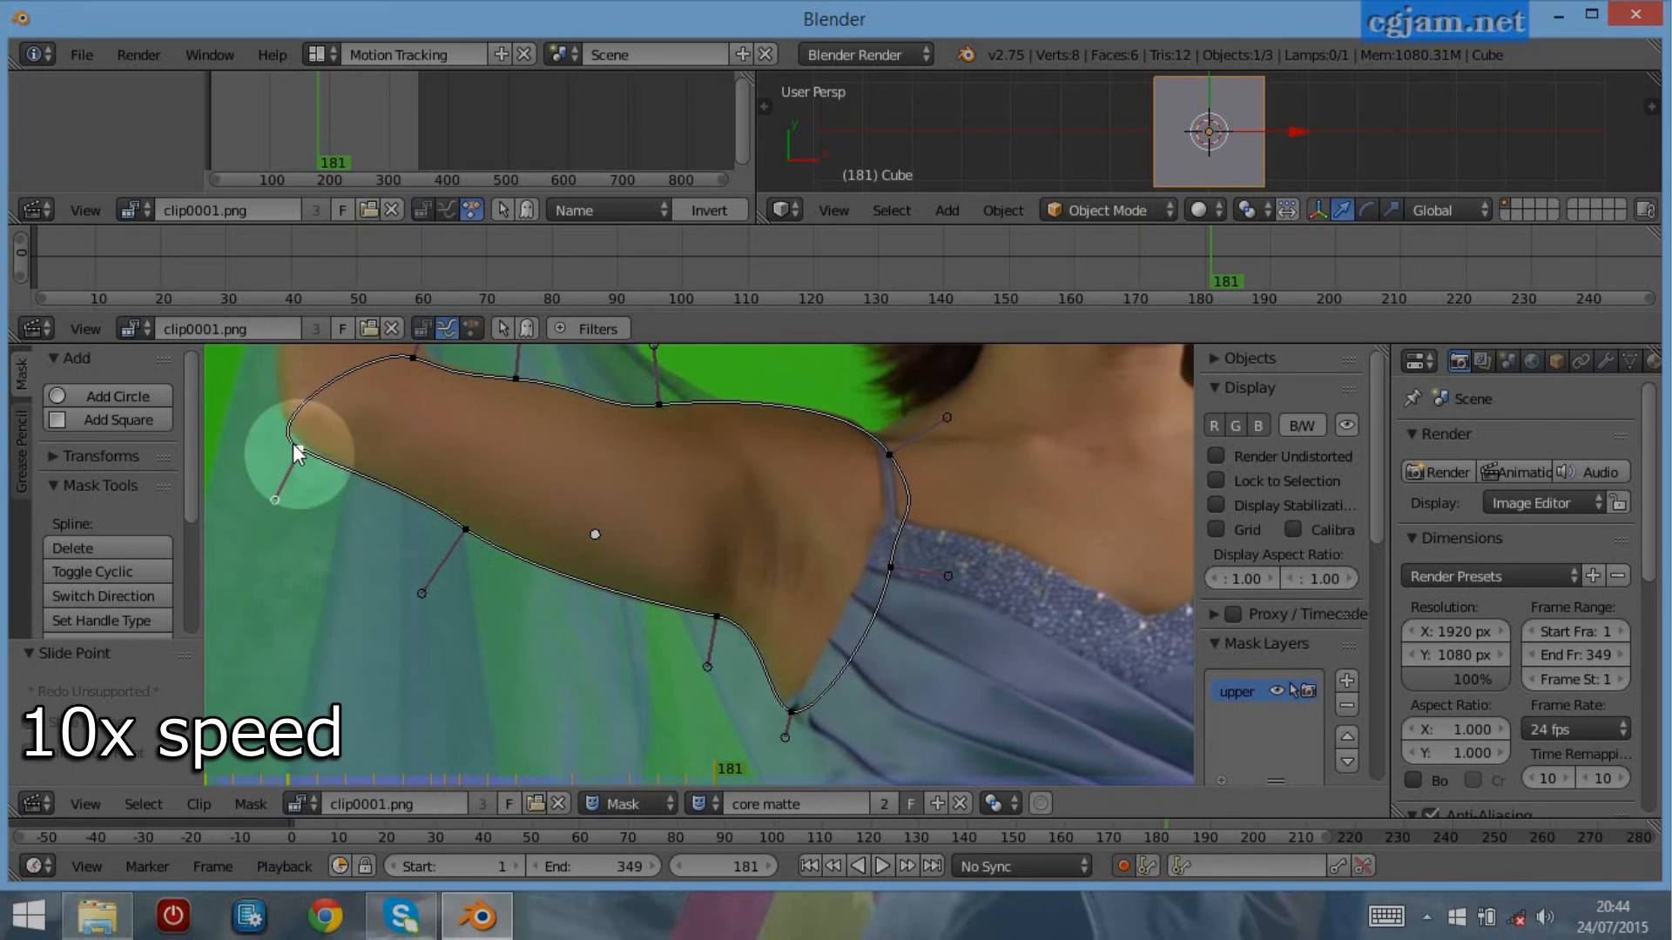
pyautogui.moveTo(298, 449); pyautogui.dragTo(301, 444)
pyautogui.moveTo(278, 495); pyautogui.dragTo(267, 490)
# At frame 191, move and rotate the whole mask to fit the arm, finishing with a move of about 0.0013, 0.0033
pyautogui.hotkey('shift', 'Up')
pyautogui.press('a')
pyautogui.press('a')
pyautogui.press('g')
pyautogui.click(1033, 630)
pyautogui.press('r')
pyautogui.click(1027, 639)
pyautogui.press('g')
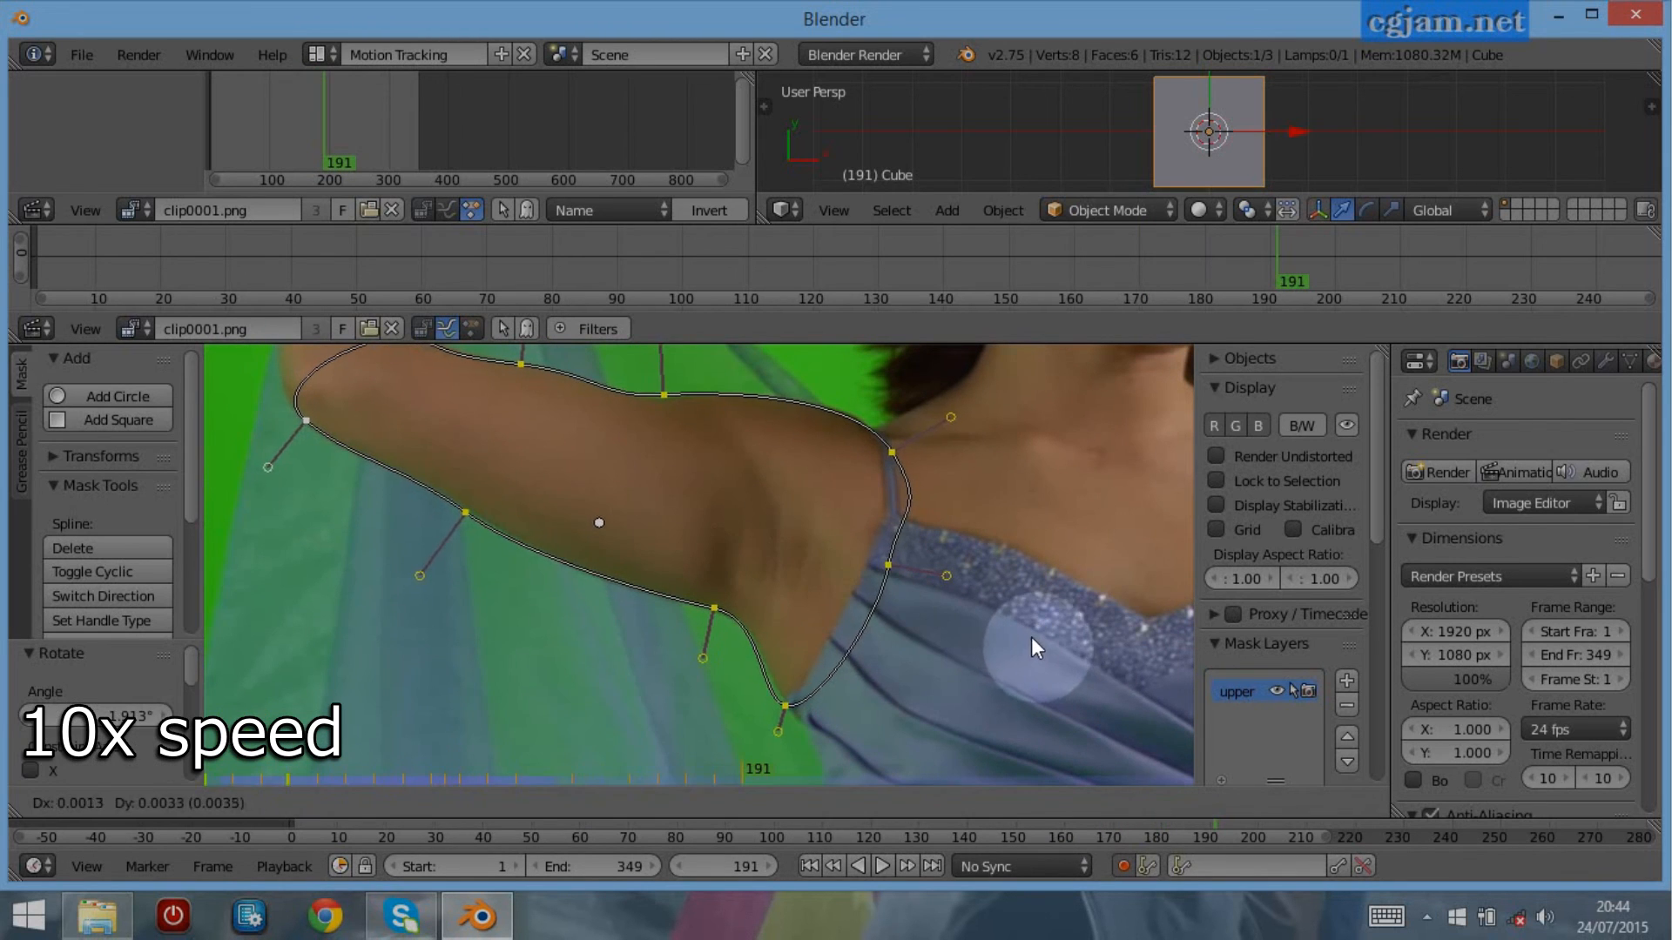
pyautogui.click(1031, 635)
# Advance to frame 201 and nudge the underside, inner-elbow and top-edge points to the arm's outline
pyautogui.hotkey('shift', 'Up')
pyautogui.moveTo(464, 519); pyautogui.dragTo(467, 519)
pyautogui.moveTo(634, 510); pyautogui.dragTo(719, 601, button='middle')
pyautogui.moveTo(501, 437); pyautogui.dragTo(506, 433)
pyautogui.moveTo(615, 389); pyautogui.dragTo(621, 389)
# Advance to frame 211 and adjust the underside, armpit and top-edge points so the outline follows the arm
pyautogui.hotkey('shift', 'Up')
pyautogui.press('g')
pyautogui.moveTo(552, 609); pyautogui.dragTo(551, 604)
pyautogui.moveTo(798, 673); pyautogui.dragTo(694, 552, button='middle')
pyautogui.moveTo(687, 576); pyautogui.dragTo(691, 577)
pyautogui.moveTo(697, 557); pyautogui.dragTo(808, 638, button='middle')
pyautogui.moveTo(750, 444); pyautogui.dragTo(756, 440)
pyautogui.moveTo(606, 409); pyautogui.dragTo(610, 405)
# Advance to frame 221, move the whole mask onto the arm and nudge the underside and inner armpit points
pyautogui.hotkey('shift', 'Up')
pyautogui.press('a')
pyautogui.press('a')
pyautogui.press('g')
pyautogui.click(937, 670)
pyautogui.moveTo(566, 555); pyautogui.dragTo(570, 551)
pyautogui.moveTo(818, 661); pyautogui.dragTo(825, 660)
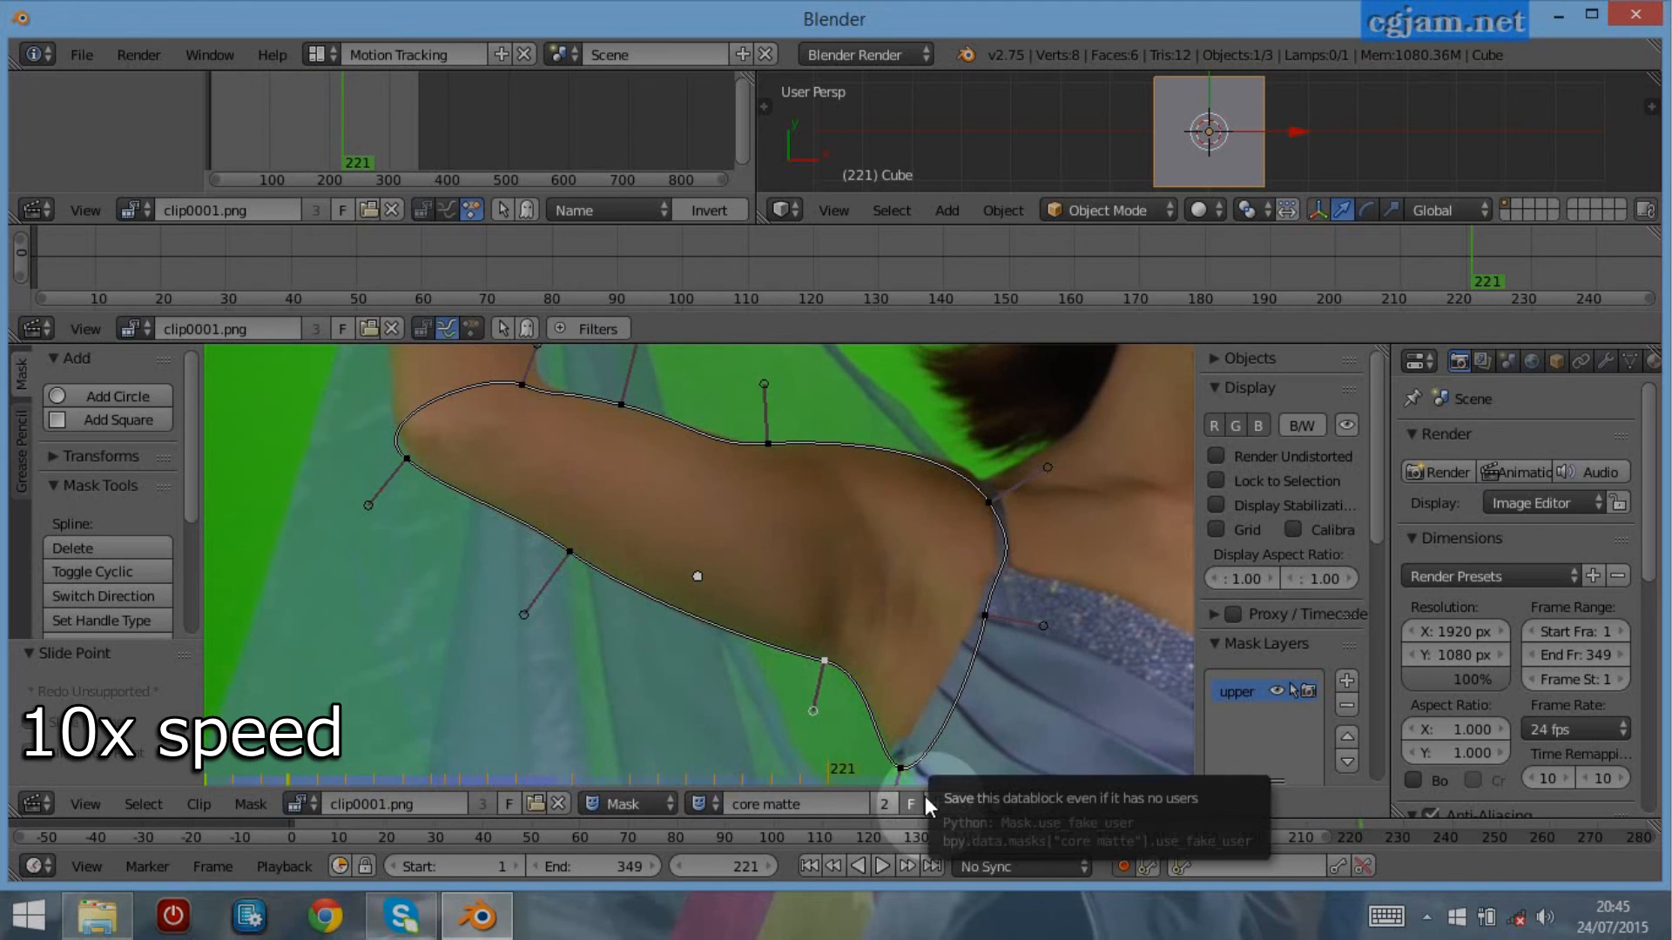
# Advance to frame 231, move the whole mask onto the arm and nudge the top-edge, inner-elbow, elbow and underside points
pyautogui.hotkey('shift', 'Up')
pyautogui.press('a')
pyautogui.press('a')
pyautogui.press('g')
pyautogui.click(832, 661)
pyautogui.moveTo(784, 438); pyautogui.dragTo(792, 441)
pyautogui.moveTo(788, 381); pyautogui.dragTo(791, 379)
pyautogui.moveTo(538, 375); pyautogui.dragTo(555, 374)
pyautogui.moveTo(425, 448); pyautogui.dragTo(429, 445)
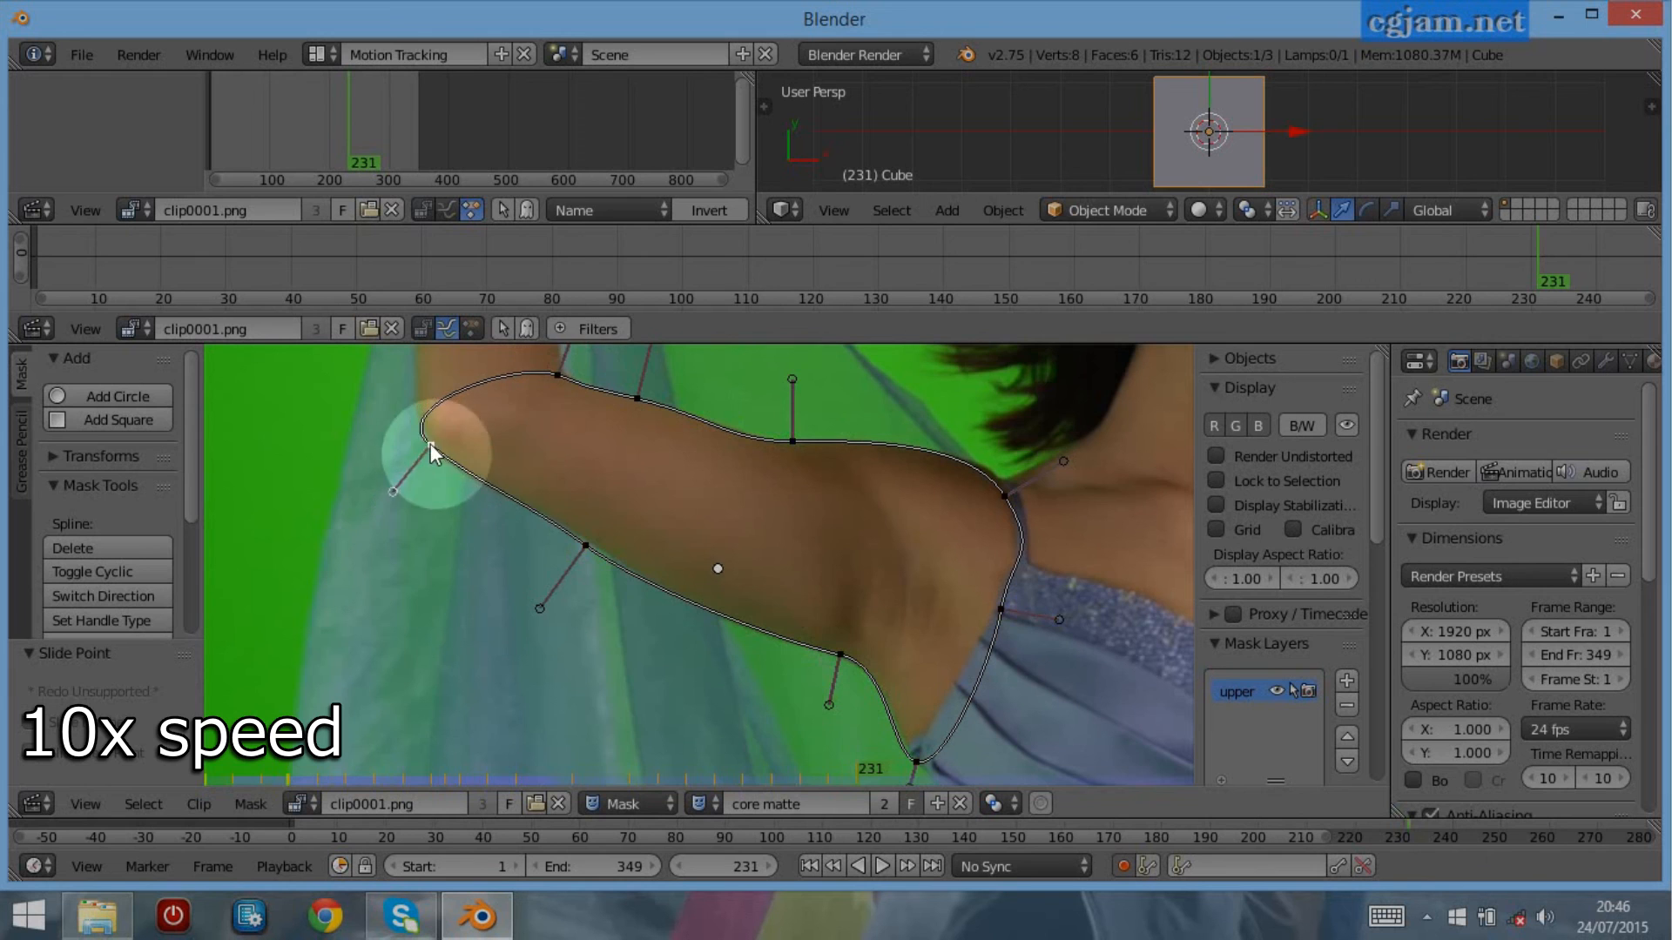
pyautogui.moveTo(585, 544); pyautogui.dragTo(582, 541)
# Advance to frame 241, rotate and move the whole mask onto the arm, and nudge the armpit, underside and elbow points
pyautogui.hotkey('shift', 'Up')
pyautogui.moveTo(781, 769)
pyautogui.mouseDown(button='middle')
pyautogui.moveTo(738, 691)
pyautogui.moveTo(786, 772)
pyautogui.mouseUp(button='middle')
pyautogui.press('a')
pyautogui.press('a')
pyautogui.press('r')
pyautogui.click(905, 583)
pyautogui.press('g')
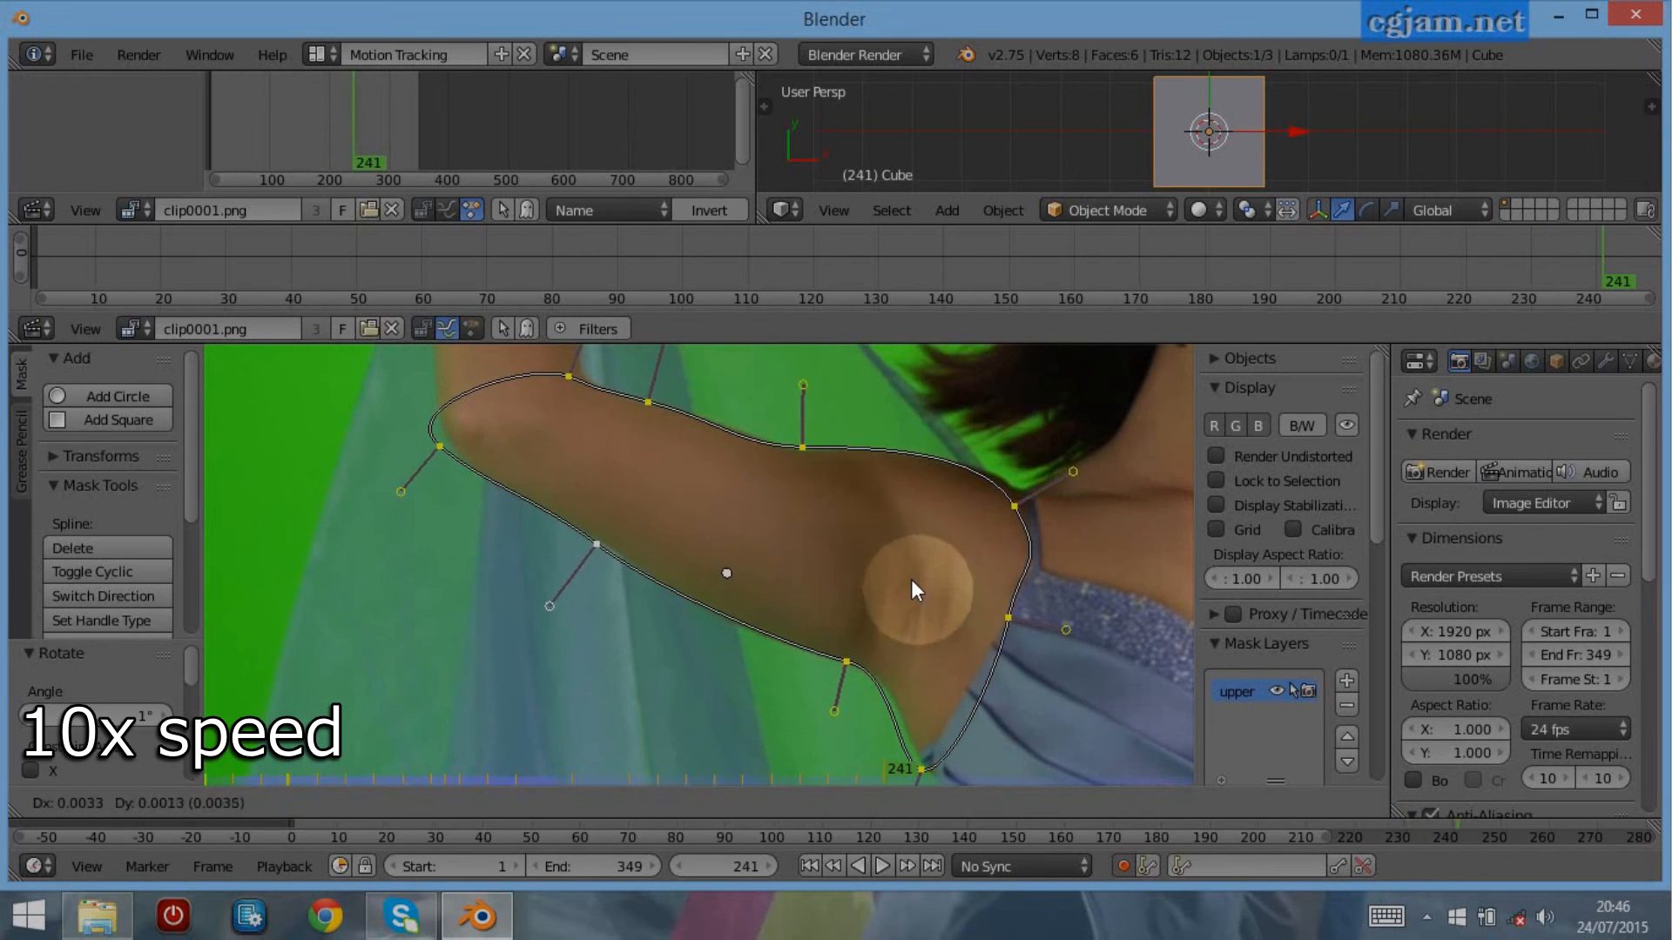
pyautogui.click(911, 580)
pyautogui.moveTo(846, 661); pyautogui.dragTo(850, 660)
pyautogui.moveTo(597, 544); pyautogui.dragTo(599, 539)
pyautogui.moveTo(440, 446); pyautogui.dragTo(459, 452)
# Advance to frame 251 and adjust the top-edge, armpit, elbow and underside points and their handles to the arm's outline
pyautogui.hotkey('shift', 'Up')
pyautogui.moveTo(802, 448); pyautogui.dragTo(808, 455)
pyautogui.moveTo(648, 401); pyautogui.dragTo(647, 408)
pyautogui.moveTo(807, 392); pyautogui.dragTo(813, 391)
pyautogui.moveTo(850, 661); pyautogui.dragTo(853, 667)
pyautogui.moveTo(554, 602); pyautogui.dragTo(546, 601)
pyautogui.moveTo(420, 498); pyautogui.dragTo(467, 451)
pyautogui.moveTo(542, 599); pyautogui.dragTo(561, 601)
pyautogui.moveTo(842, 718); pyautogui.dragTo(857, 710)
pyautogui.moveTo(599, 539); pyautogui.dragTo(623, 562)
# Advance to frame 261, then rotate and move the whole mask to fit the arm
pyautogui.hotkey('shift', 'Up')
pyautogui.press('a')
pyautogui.press('a')
pyautogui.press('r')
pyautogui.click(1037, 611)
pyautogui.press('g')
pyautogui.click(1048, 607)
# Refine the frame 261 outline by nudging the shoulder, underside, armpit and elbow points and the top-edge handles
pyautogui.moveTo(1026, 512); pyautogui.dragTo(1033, 508)
pyautogui.moveTo(828, 391); pyautogui.dragTo(823, 391)
pyautogui.moveTo(692, 383); pyautogui.dragTo(698, 413, button='middle')
pyautogui.moveTo(688, 365); pyautogui.dragTo(684, 366)
pyautogui.moveTo(643, 584); pyautogui.dragTo(643, 587)
pyautogui.moveTo(866, 698); pyautogui.dragTo(871, 704)
pyautogui.moveTo(488, 469); pyautogui.dragTo(489, 482)
pyautogui.moveTo(871, 731); pyautogui.dragTo(842, 620, button='middle')
pyautogui.moveTo(844, 633); pyautogui.dragTo(839, 630)
pyautogui.moveTo(842, 593); pyautogui.dragTo(846, 592)
# Advance to frame 271 and move the whole mask onto the arm
pyautogui.hotkey('shift', 'Up')
pyautogui.press('a')
pyautogui.press('a')
pyautogui.moveTo(854, 645); pyautogui.dragTo(860, 739, button='middle')
pyautogui.press('g')
pyautogui.click(838, 526)
# Adjust the elbow and underside points and the handles along the arm's edges at frame 271
pyautogui.moveTo(465, 464); pyautogui.dragTo(484, 478)
pyautogui.moveTo(575, 632); pyautogui.dragTo(570, 628)
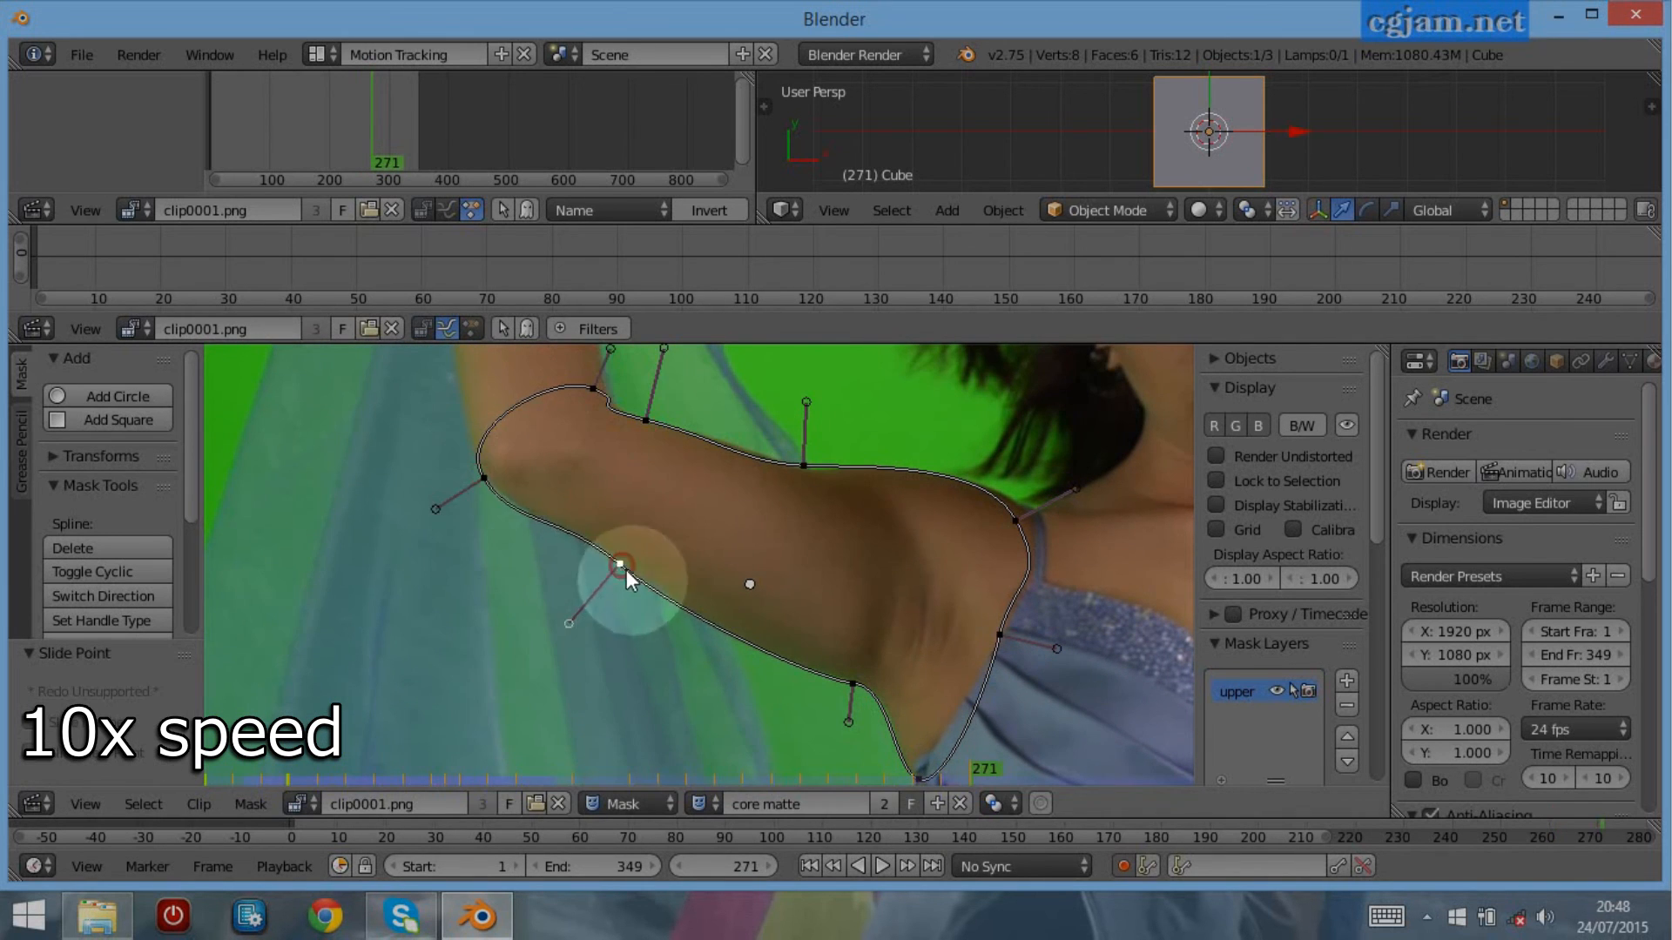
pyautogui.moveTo(620, 569); pyautogui.dragTo(619, 564)
pyautogui.moveTo(435, 508); pyautogui.dragTo(439, 520)
pyautogui.moveTo(762, 731); pyautogui.dragTo(647, 672, button='middle')
pyautogui.moveTo(689, 407); pyautogui.dragTo(694, 408)
pyautogui.moveTo(940, 761); pyautogui.dragTo(997, 798, button='middle')
# Advance to frame 281 and nudge the armpit and upper inner-elbow points to the arm's outline
pyautogui.hotkey('shift', 'Up')
pyautogui.moveTo(791, 662); pyautogui.dragTo(798, 661)
pyautogui.moveTo(584, 399); pyautogui.dragTo(601, 405)
# Advance to frame 291 and adjust the underside, armpit and top-edge points to follow the arm
pyautogui.hotkey('shift', 'Up')
pyautogui.moveTo(510, 600); pyautogui.dragTo(555, 546)
pyautogui.moveTo(793, 698); pyautogui.dragTo(797, 711)
pyautogui.moveTo(751, 381); pyautogui.dragTo(762, 450)
# Advance to frame 301 and fit the top-edge, elbow, underside and lowest armpit points to the arm
pyautogui.hotkey('shift', 'Up')
pyautogui.moveTo(596, 398); pyautogui.dragTo(598, 413)
pyautogui.moveTo(424, 458); pyautogui.dragTo(436, 480)
pyautogui.moveTo(531, 577); pyautogui.dragTo(501, 619)
pyautogui.moveTo(557, 546); pyautogui.dragTo(570, 557)
pyautogui.moveTo(857, 758); pyautogui.dragTo(865, 759)
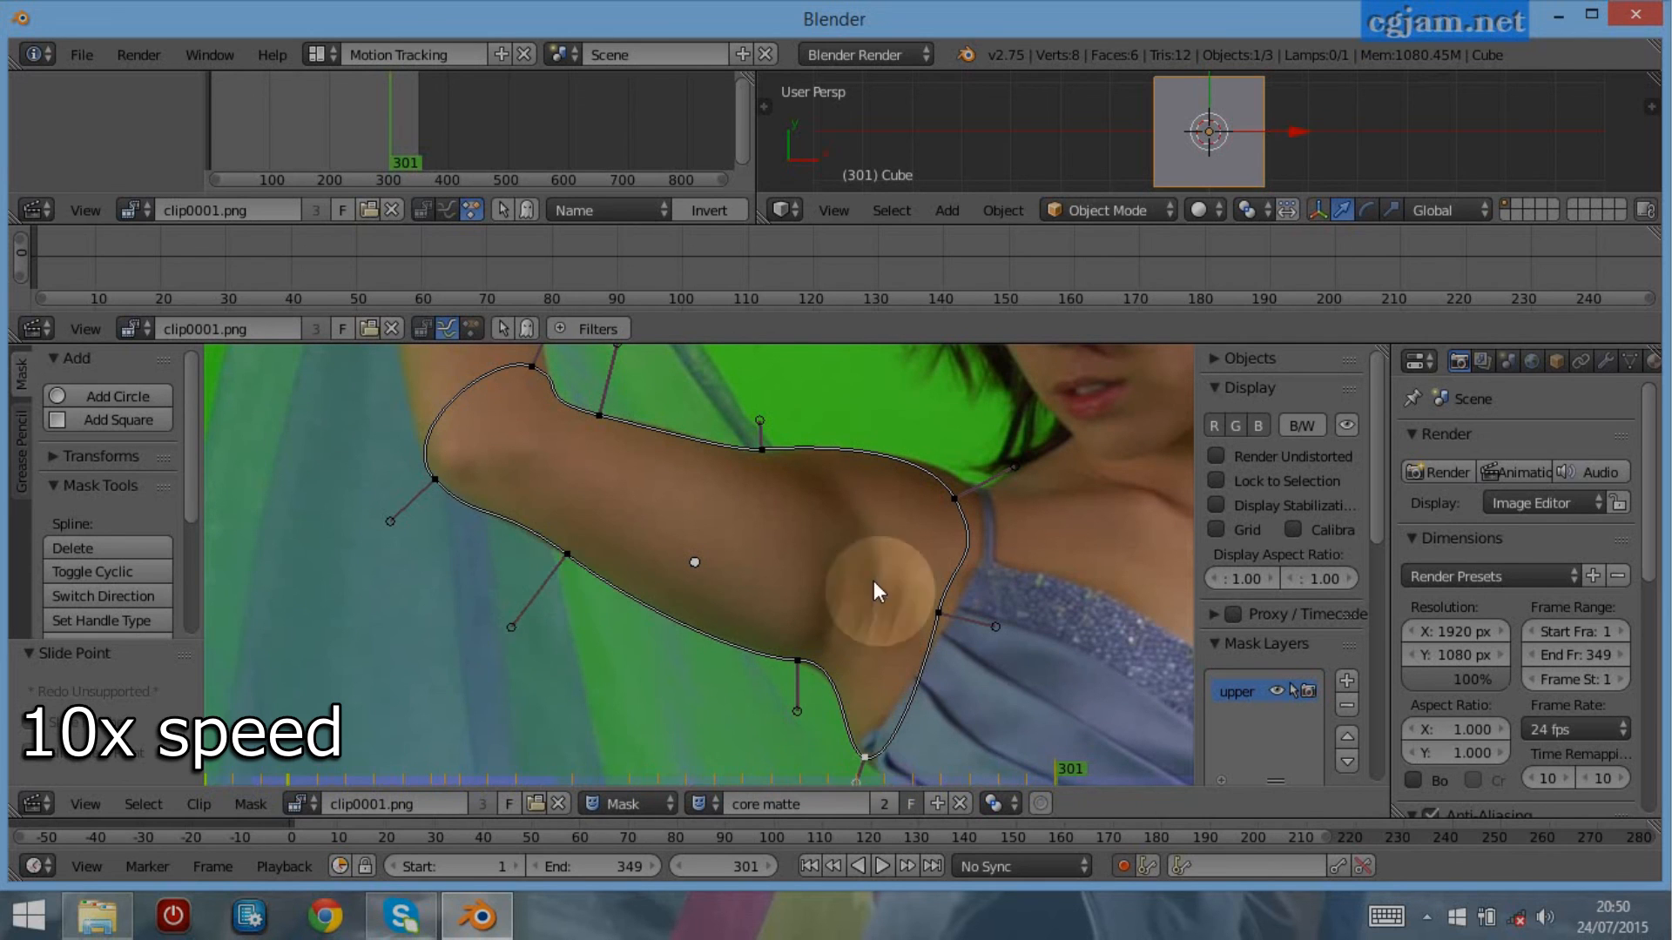
# Advance to frame 311, rotate and move the whole mask onto the arm, and nudge the elbow and top-edge points
pyautogui.hotkey('shift', 'Up')
pyautogui.press('a')
pyautogui.press('a')
pyautogui.press('r')
pyautogui.click(904, 591)
pyautogui.press('g')
pyautogui.click(904, 594)
pyautogui.moveTo(429, 493); pyautogui.dragTo(437, 488)
pyautogui.moveTo(756, 425); pyautogui.dragTo(768, 425)
pyautogui.moveTo(594, 425); pyautogui.dragTo(593, 421)
# Advance to frame 321 and adjust the elbow point and the underside point's handle to the arm's outline
pyautogui.hotkey('shift', 'Up')
pyautogui.moveTo(438, 483); pyautogui.dragTo(436, 498)
pyautogui.moveTo(517, 638); pyautogui.dragTo(535, 631)
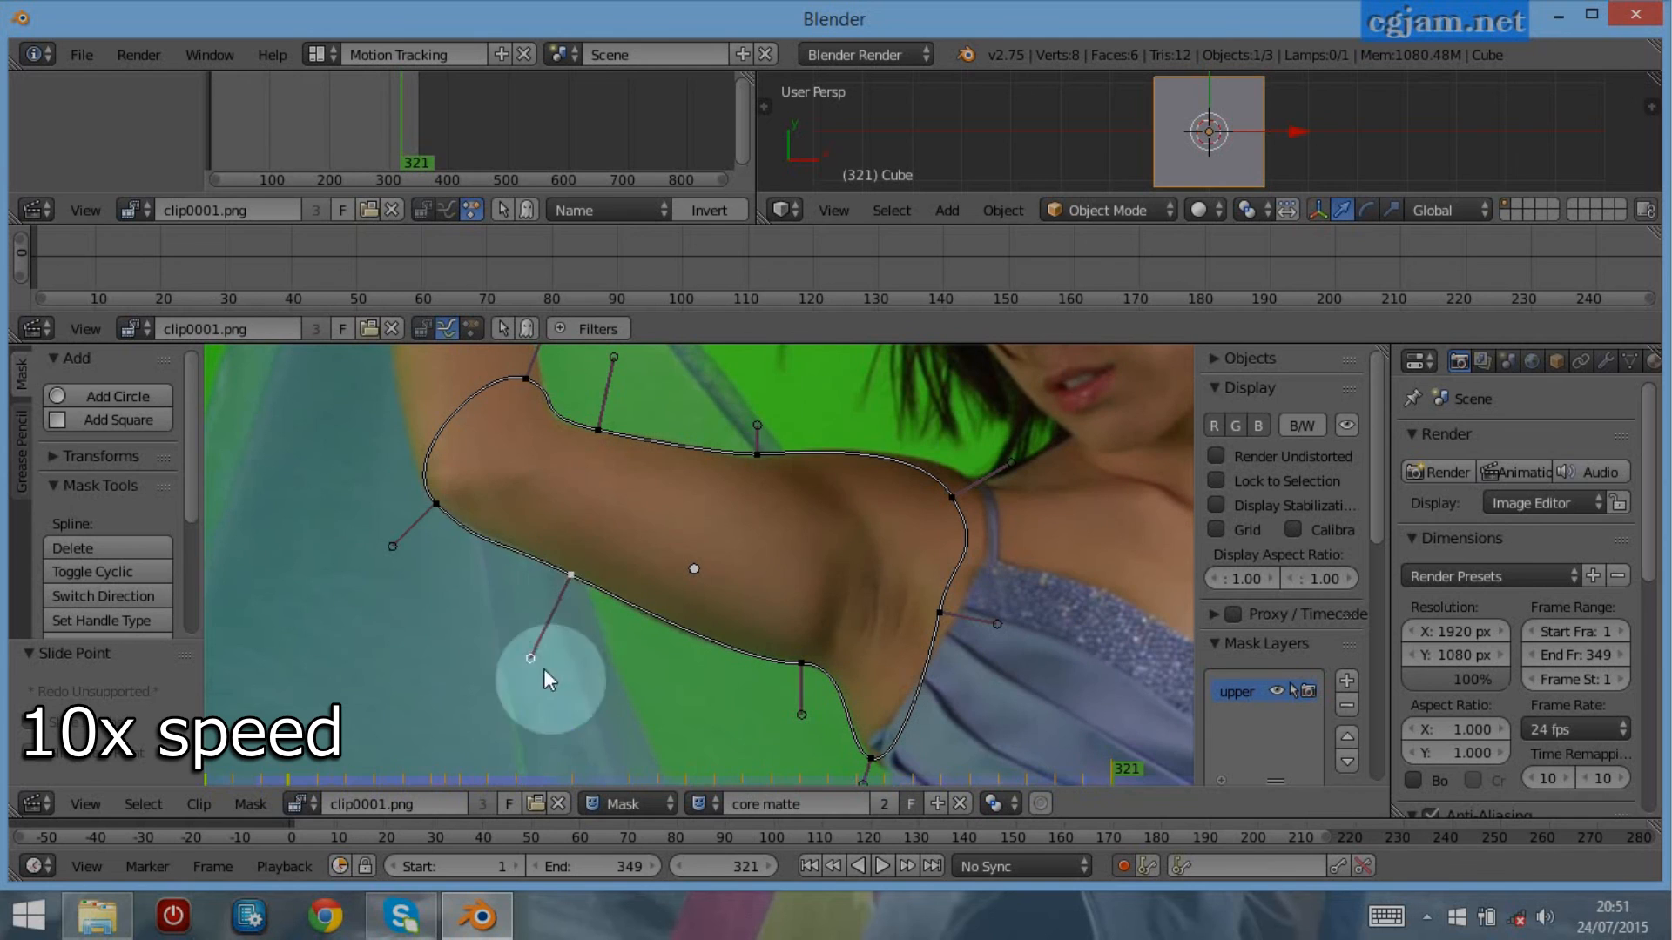
# Advance to frame 331, then rotate and move the whole mask to match the arm
pyautogui.hotkey('shift', 'Up')
pyautogui.press('a')
pyautogui.press('a')
pyautogui.press('r')
pyautogui.click(1012, 567)
pyautogui.press('g')
pyautogui.click(1016, 576)
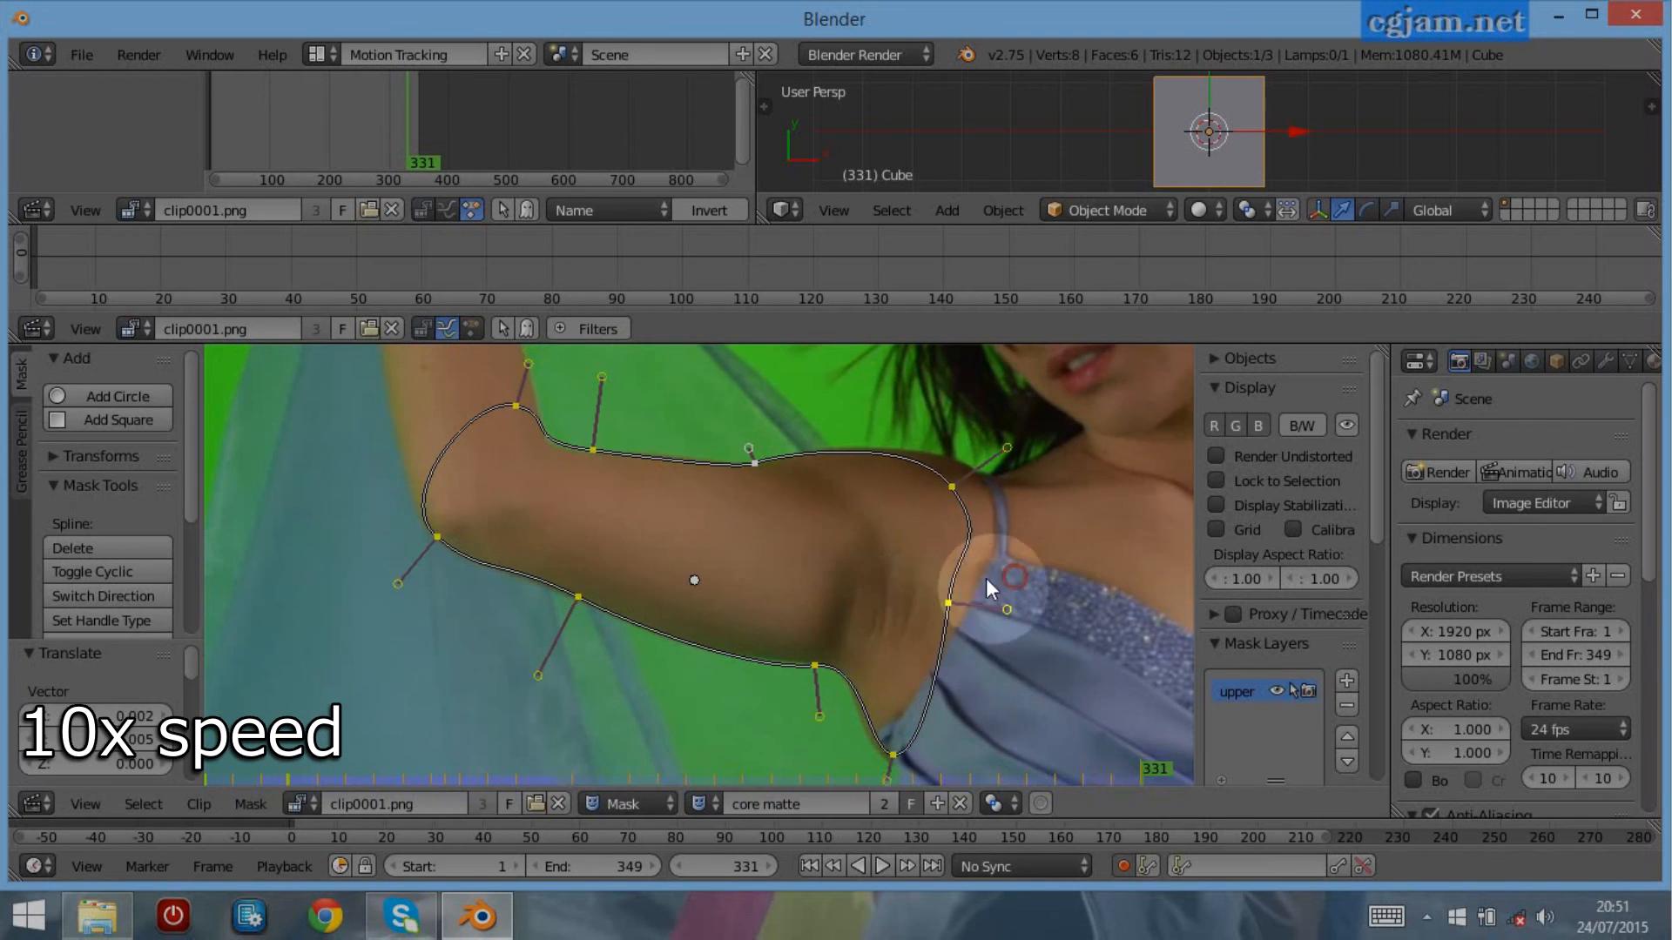
# Nudge the shoulder, lowest armpit, underside and top-edge points of the mask at frame 331
pyautogui.moveTo(951, 486); pyautogui.dragTo(956, 479)
pyautogui.moveTo(893, 755); pyautogui.dragTo(891, 762)
pyautogui.moveTo(578, 598); pyautogui.dragTo(577, 599)
pyautogui.moveTo(600, 377); pyautogui.dragTo(589, 389)
pyautogui.moveTo(590, 445); pyautogui.dragTo(591, 448)
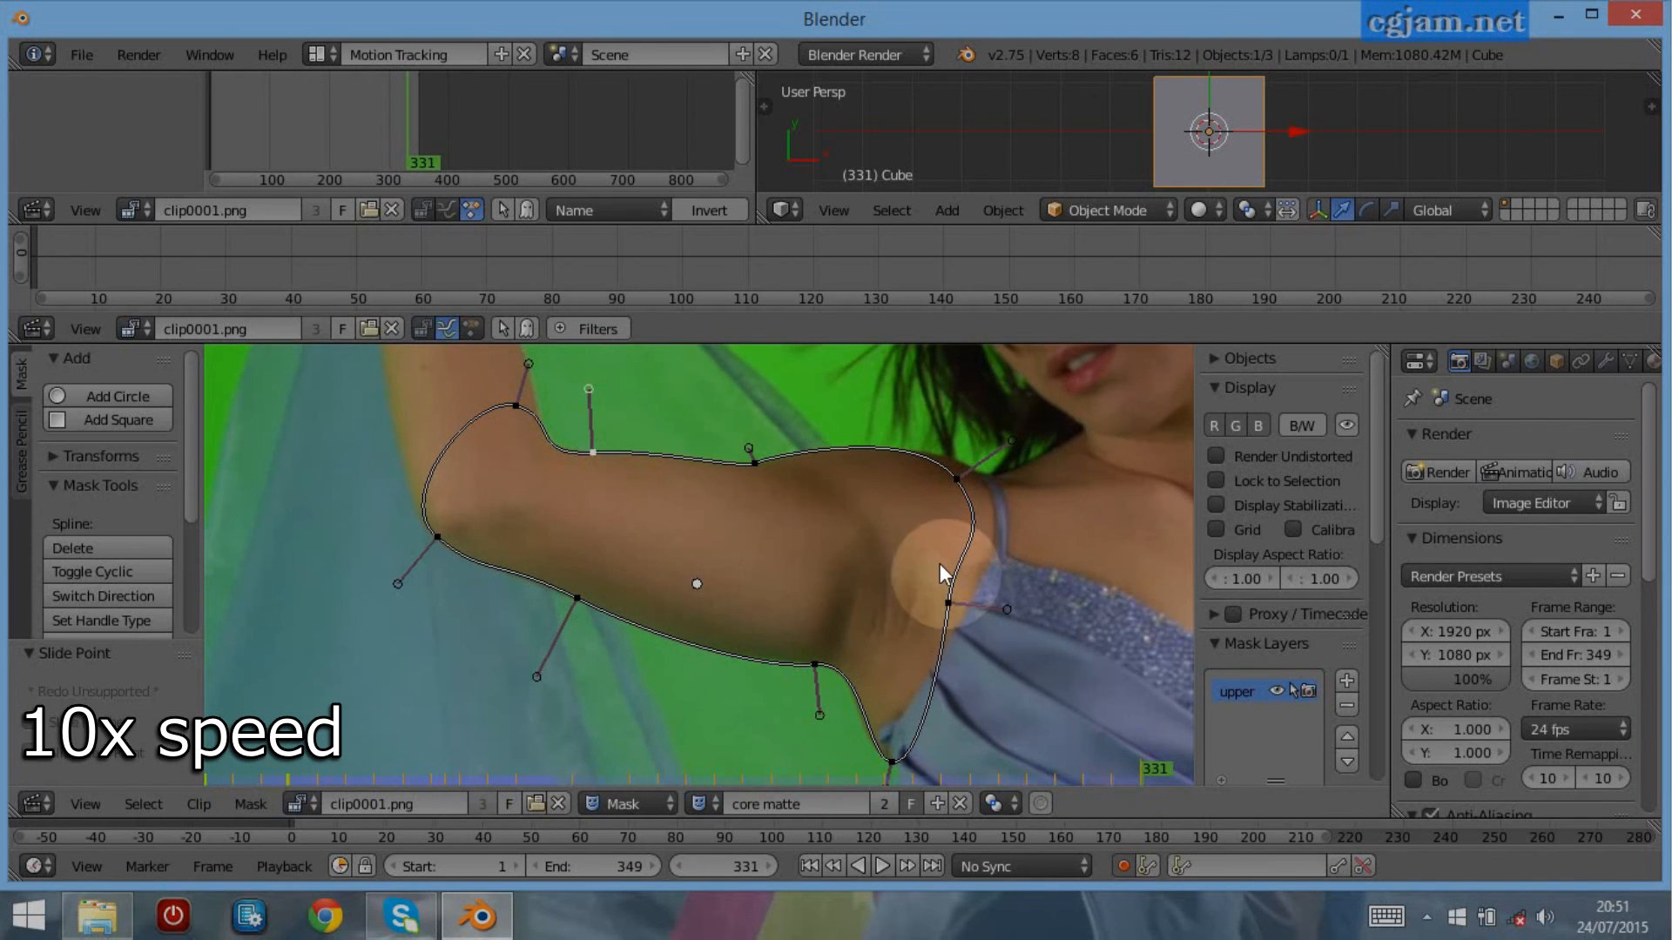
# Advance to frame 341, then rotate and move the whole mask over the arm
pyautogui.hotkey('shift', 'Up')
pyautogui.press('a')
pyautogui.press('a')
pyautogui.press('r')
pyautogui.click(1031, 567)
pyautogui.press('g')
pyautogui.click(1027, 578)
# Adjust the armpit handle, the lowest point near the dress and the underside point at frame 341
pyautogui.moveTo(834, 715); pyautogui.dragTo(831, 717)
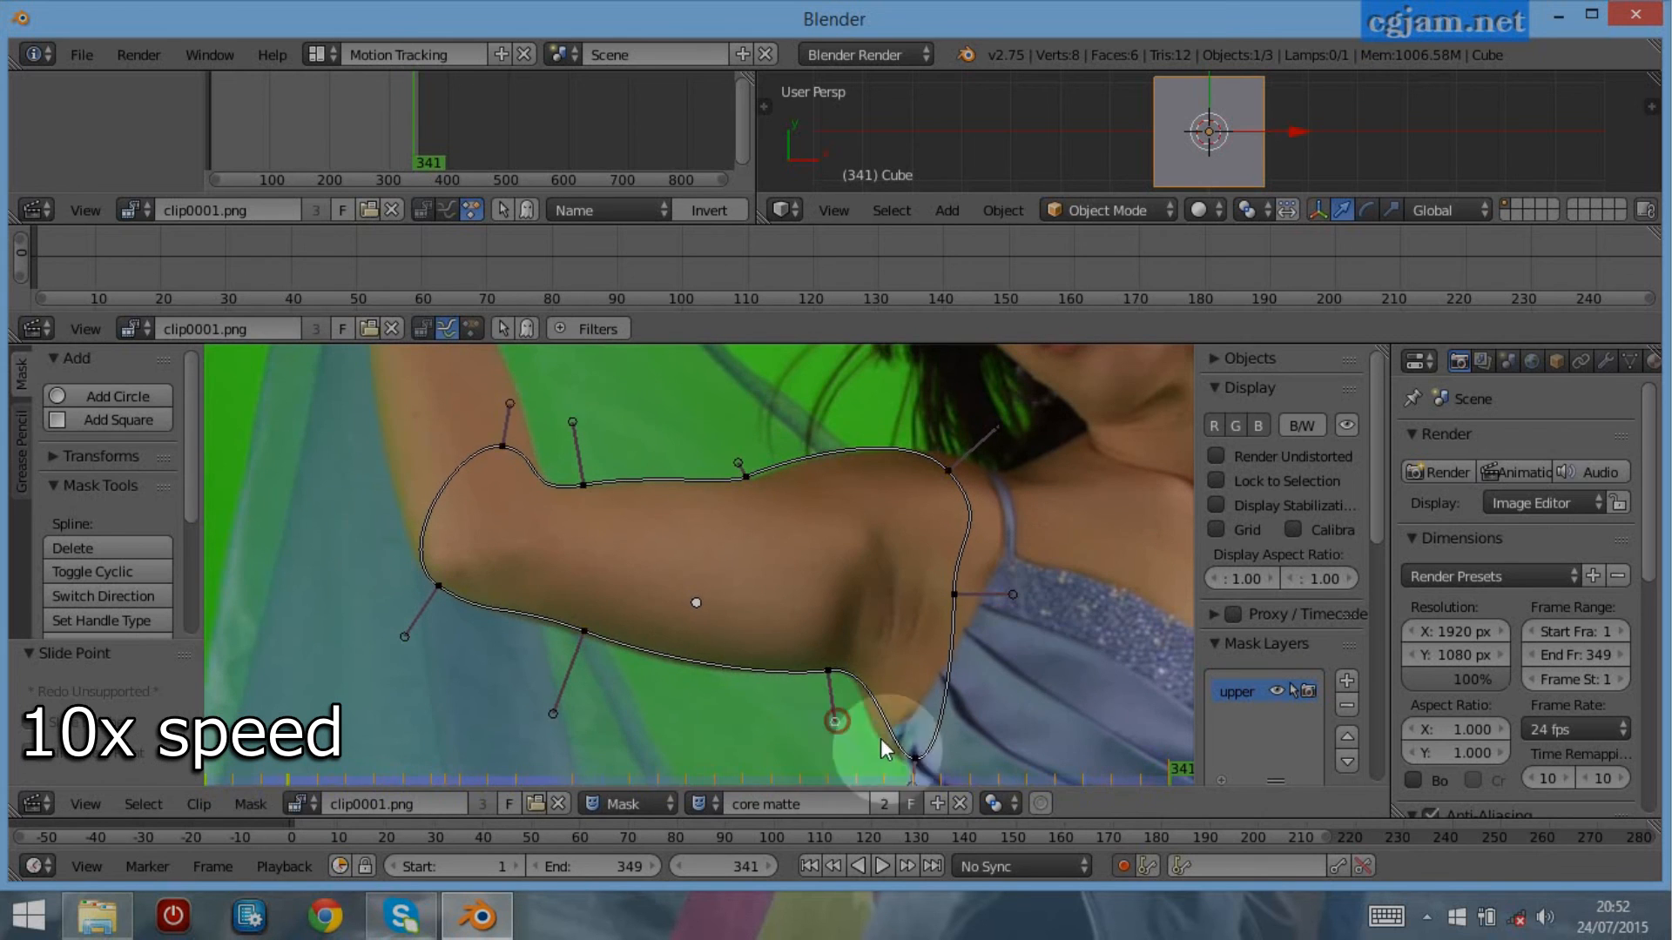
pyautogui.moveTo(881, 738); pyautogui.dragTo(892, 646, button='middle')
pyautogui.moveTo(920, 688); pyautogui.dragTo(930, 713)
pyautogui.moveTo(921, 662); pyautogui.dragTo(917, 666)
pyautogui.moveTo(591, 533); pyautogui.dragTo(588, 537)
pyautogui.moveTo(817, 601); pyautogui.dragTo(814, 677, button='middle')
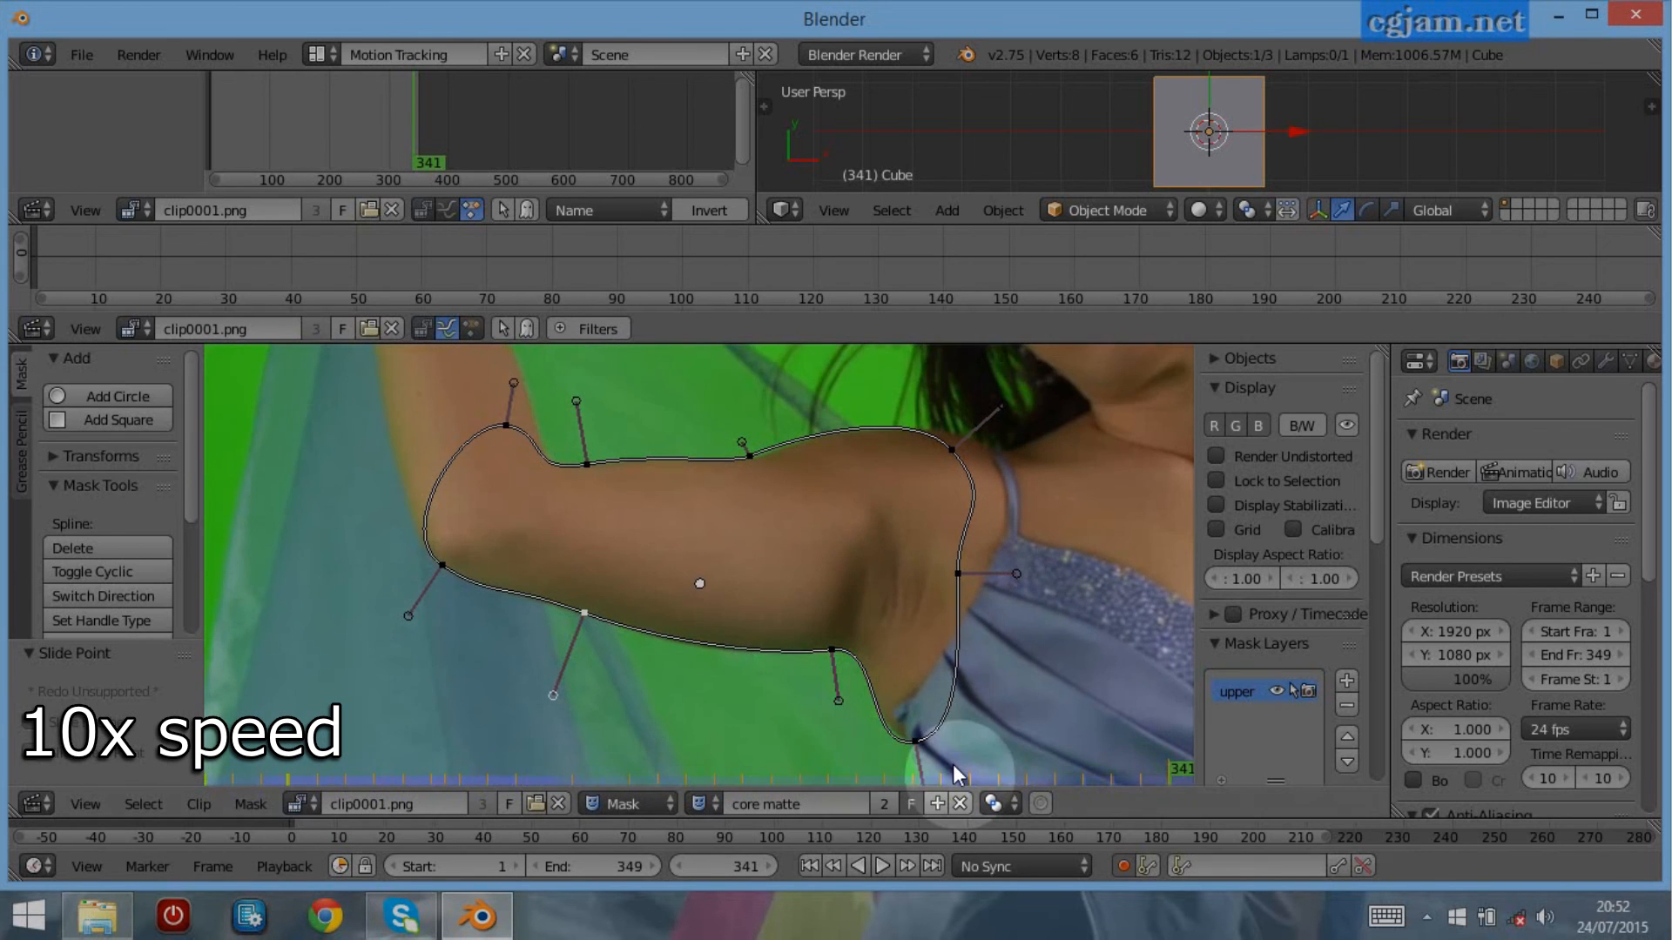
# Go to the last frame, 349, and rotate and move the whole mask to fit the arm
pyautogui.hotkey('shift', 'Up')
pyautogui.click(680, 866)
pyautogui.click(680, 866)
pyautogui.press('a')
pyautogui.press('a')
pyautogui.press('r')
pyautogui.click(907, 620)
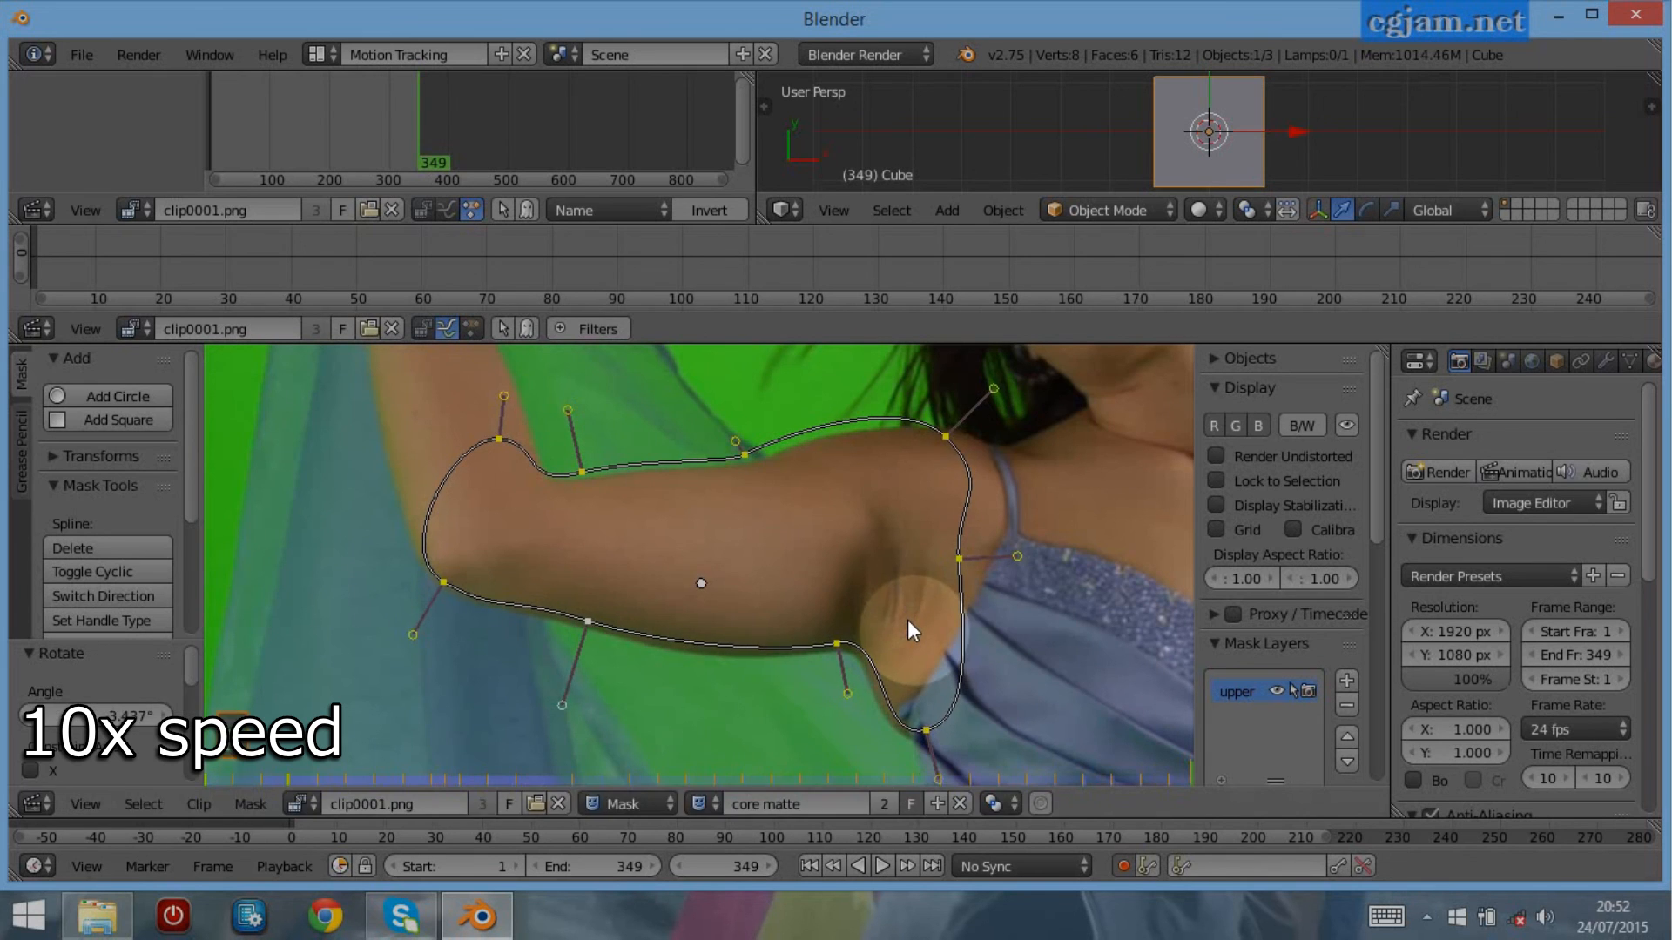
pyautogui.press('g')
pyautogui.click(909, 626)
# Nudge the shoulder, top-edge, lowest and armpit points and their handles to the arm's outline at frame 349
pyautogui.moveTo(947, 443); pyautogui.dragTo(955, 448)
pyautogui.moveTo(738, 448); pyautogui.dragTo(740, 437)
pyautogui.moveTo(746, 461); pyautogui.dragTo(752, 463)
pyautogui.moveTo(927, 735); pyautogui.dragTo(925, 740)
pyautogui.moveTo(849, 700); pyautogui.dragTo(843, 700)
pyautogui.moveTo(840, 651); pyautogui.dragTo(839, 657)
pyautogui.scroll(-1, 923, 672)
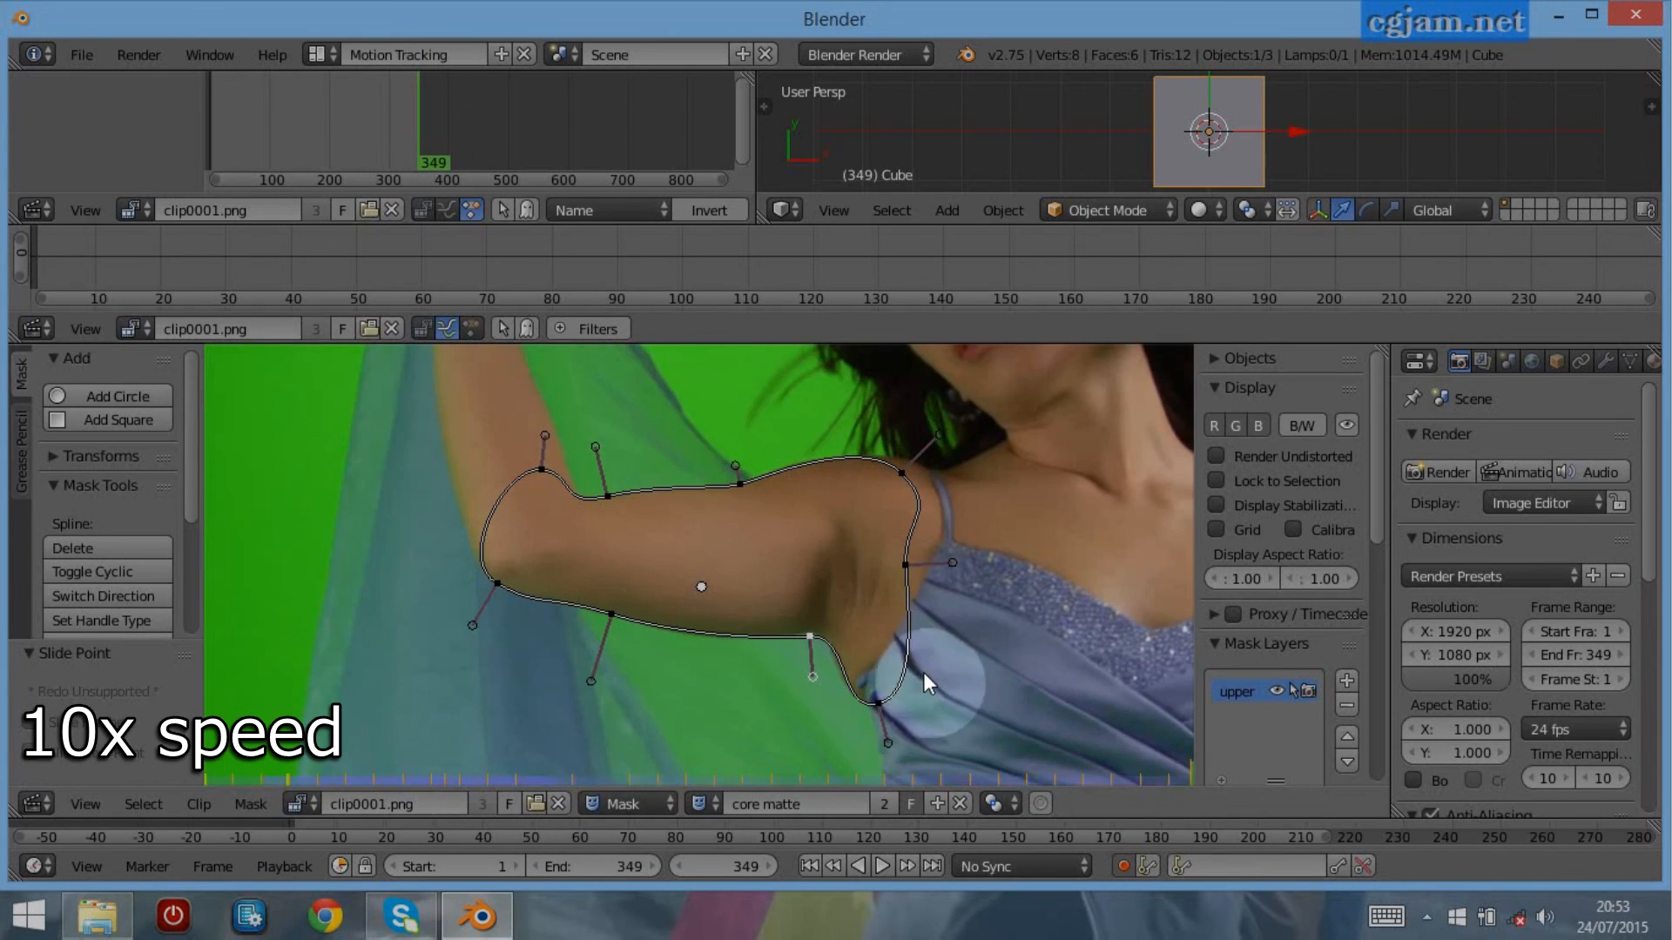
# Play back the clip to check how the mask follows the arm, and return to frame 1
pyautogui.hotkey('alt', 'a')
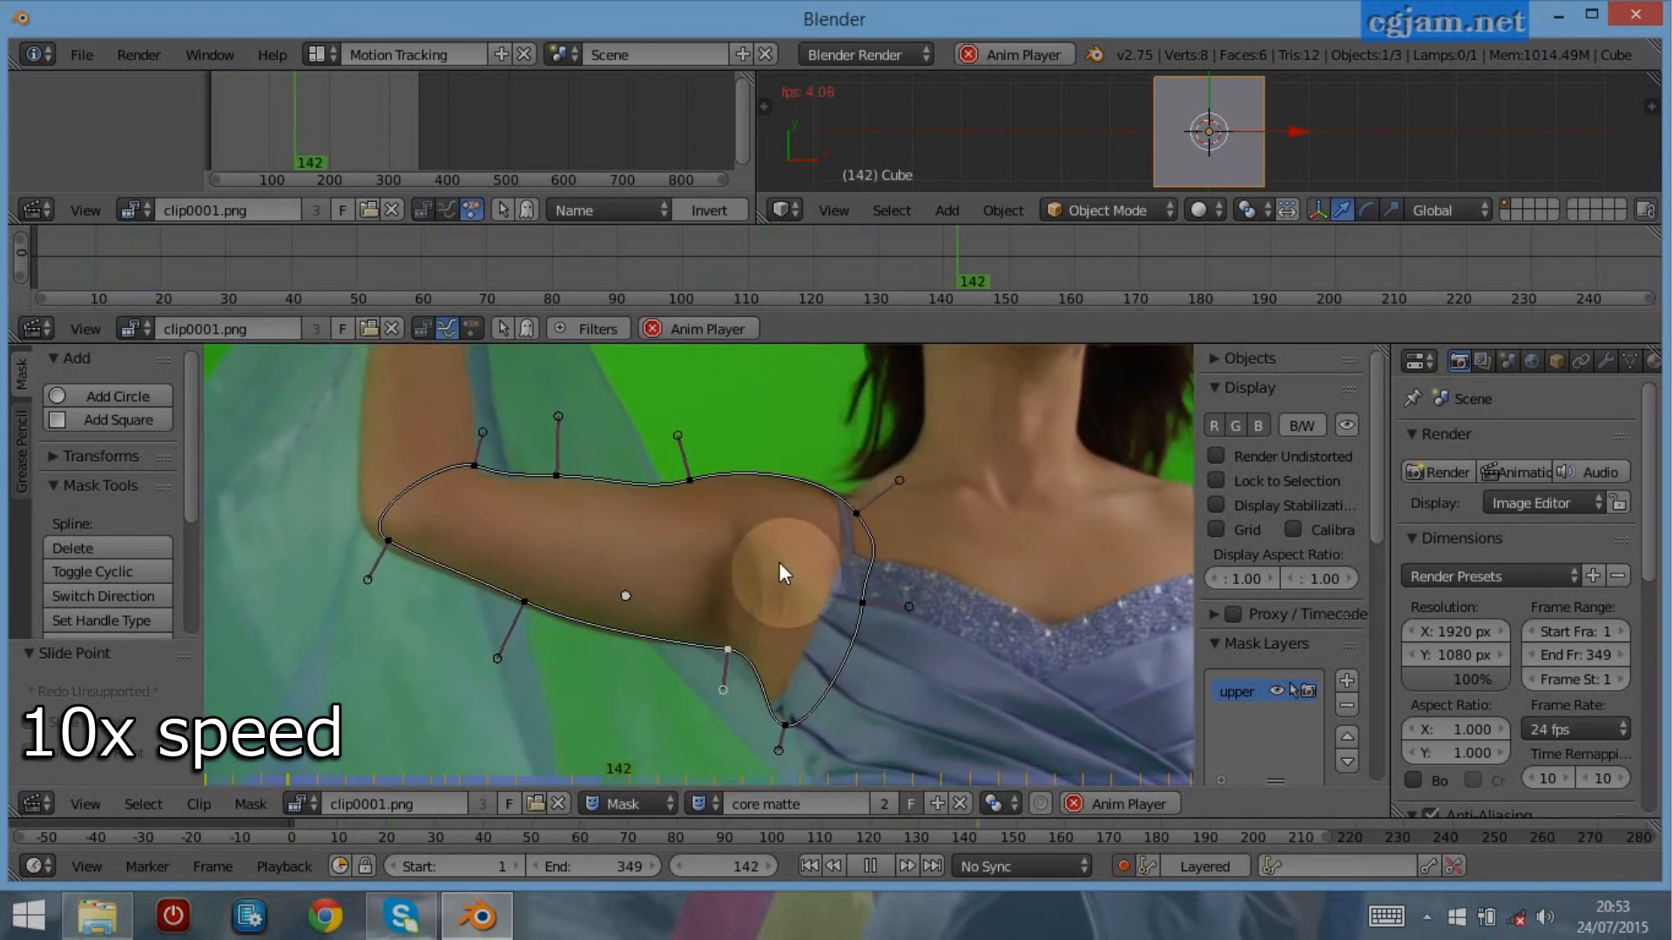
pyautogui.hotkey('alt', 'a')
pyautogui.hotkey('shift', 'Down')
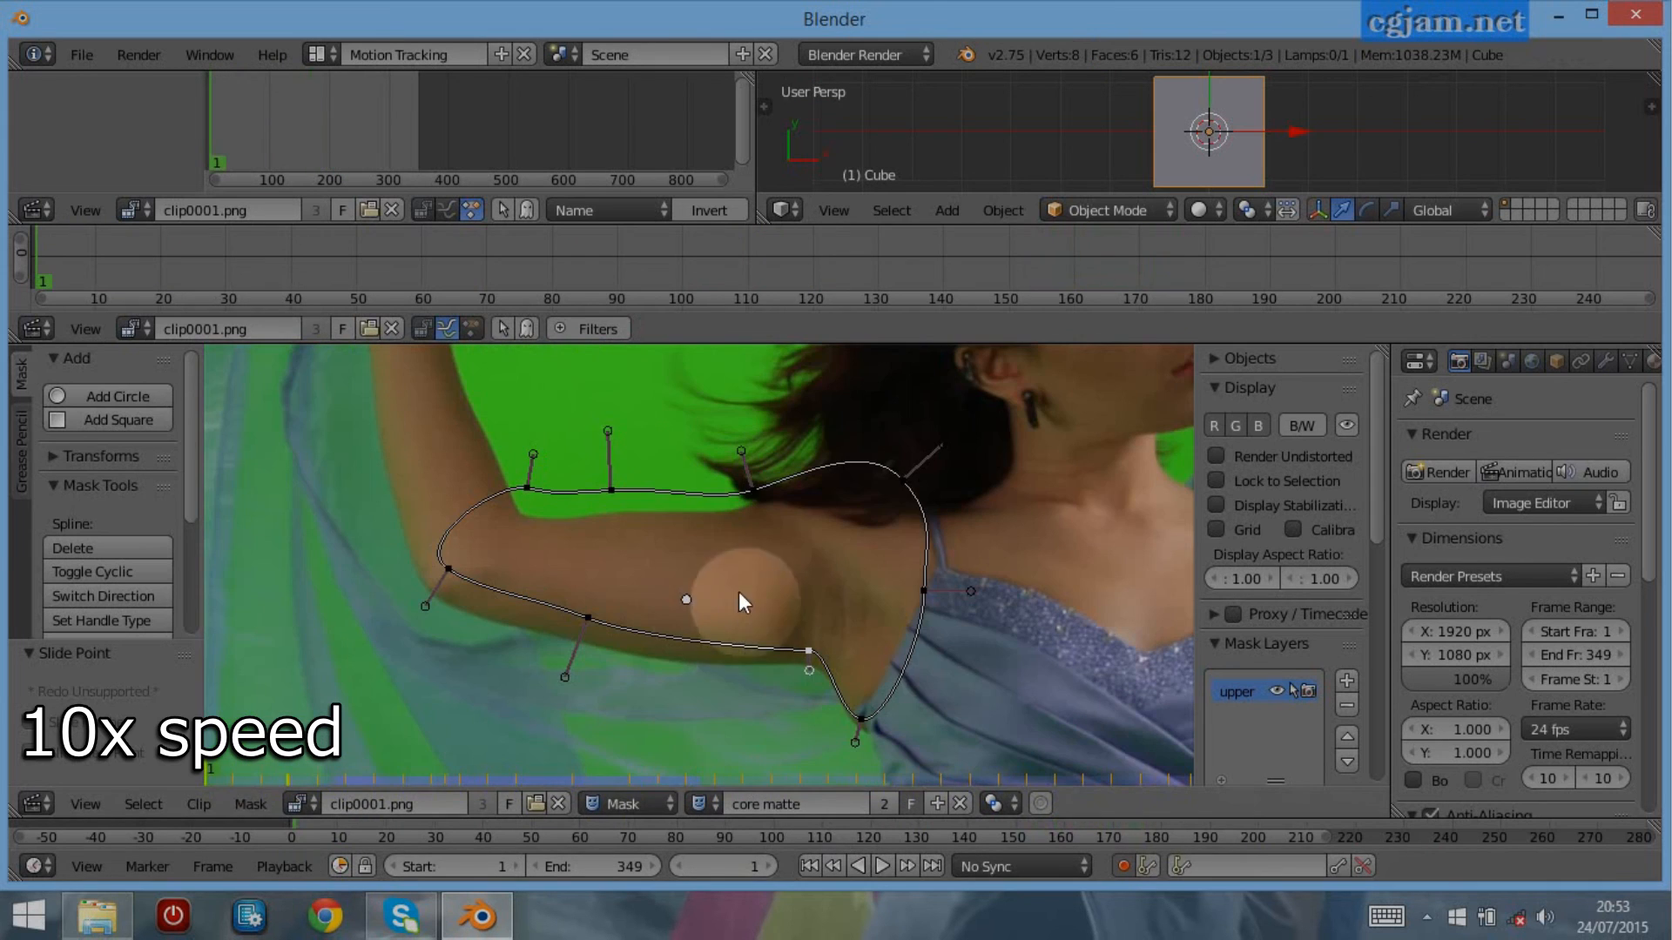
# At frame 1, move the whole mask down onto the arm and adjust the underside, elbow and top-edge points
pyautogui.press('a')
pyautogui.press('a')
pyautogui.press('g')
pyautogui.click(718, 639)
pyautogui.moveTo(591, 633); pyautogui.dragTo(585, 640)
pyautogui.moveTo(452, 585); pyautogui.dragTo(440, 599)
pyautogui.moveTo(530, 505); pyautogui.dragTo(616, 512)
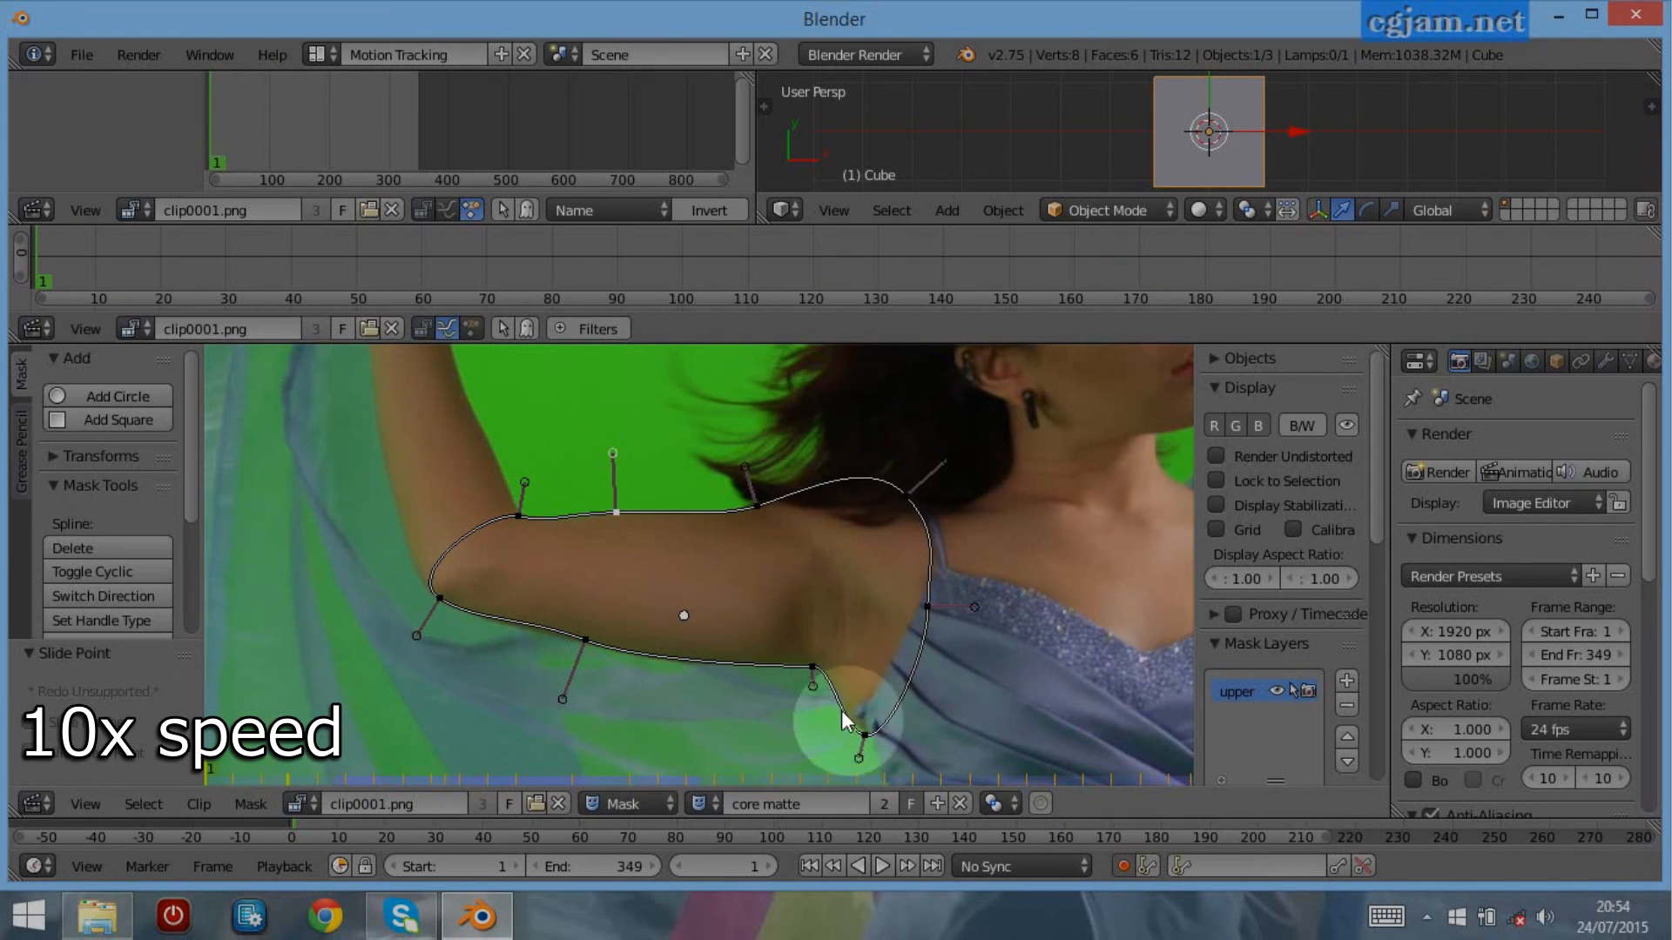
pyautogui.moveTo(757, 505); pyautogui.dragTo(759, 507)
# Step ahead in ten-frame jumps and play the clip from frame 1 to frame 131 to check the mask
pyautogui.hotkey('shift', 'Up')
pyautogui.hotkey('shift', 'Up')
pyautogui.hotkey('shift', 'Up')
pyautogui.hotkey('shift', 'Up')
pyautogui.hotkey('shift', 'Up')
pyautogui.hotkey('alt', 'a')
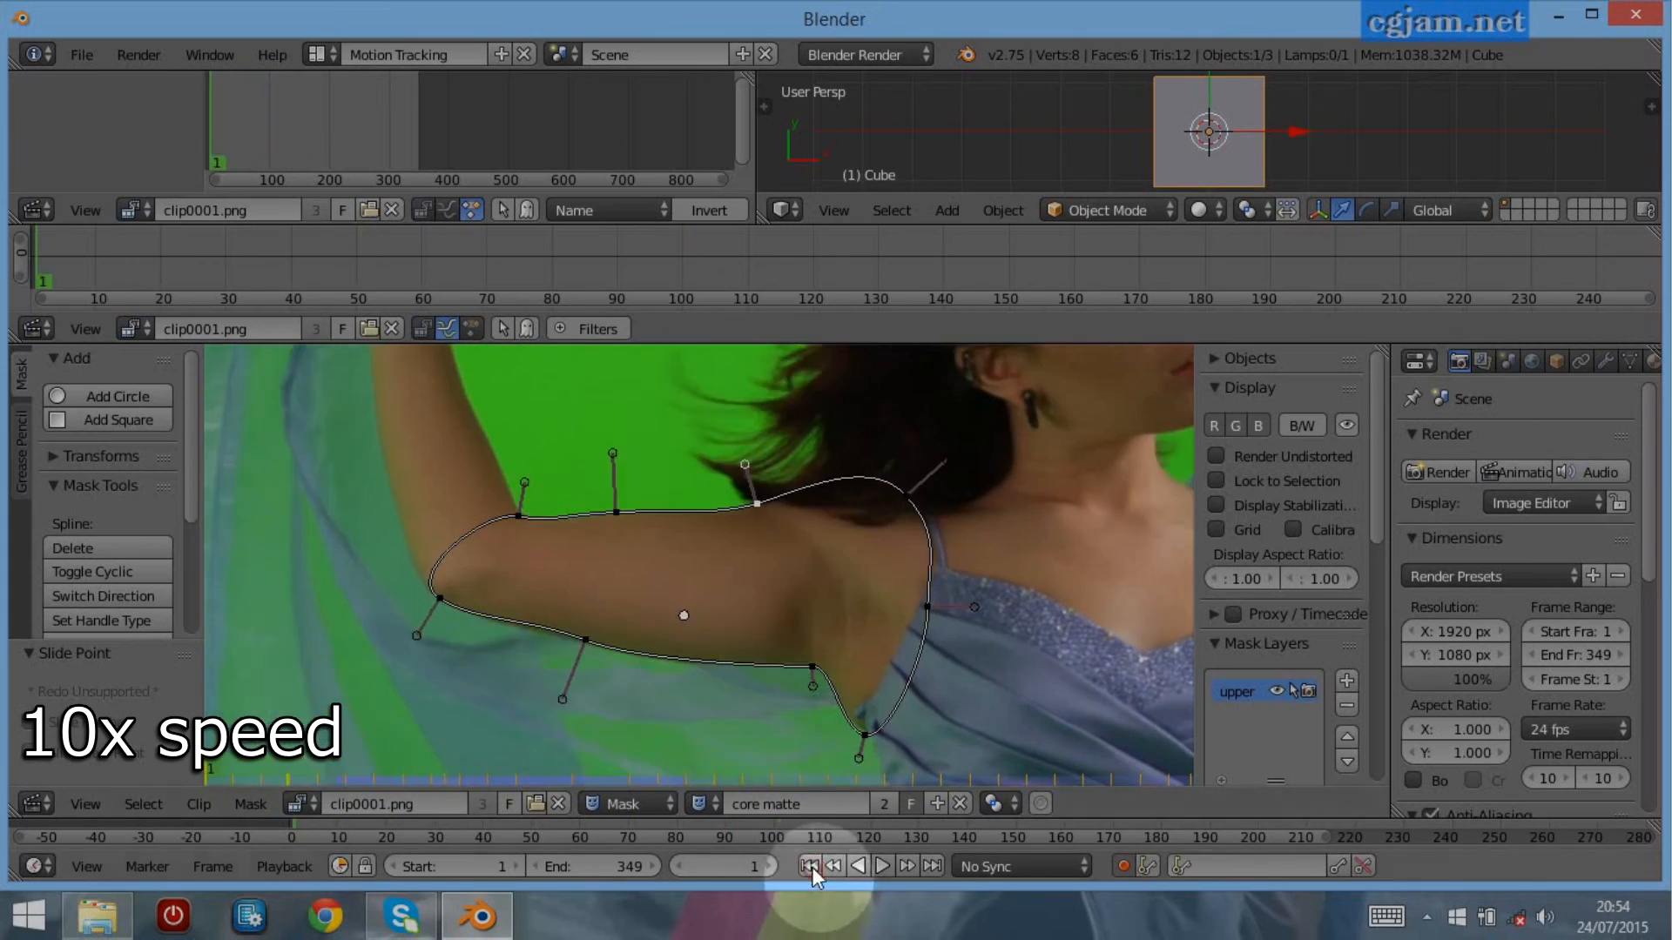
pyautogui.hotkey('alt', 'a')
pyautogui.click(714, 585)
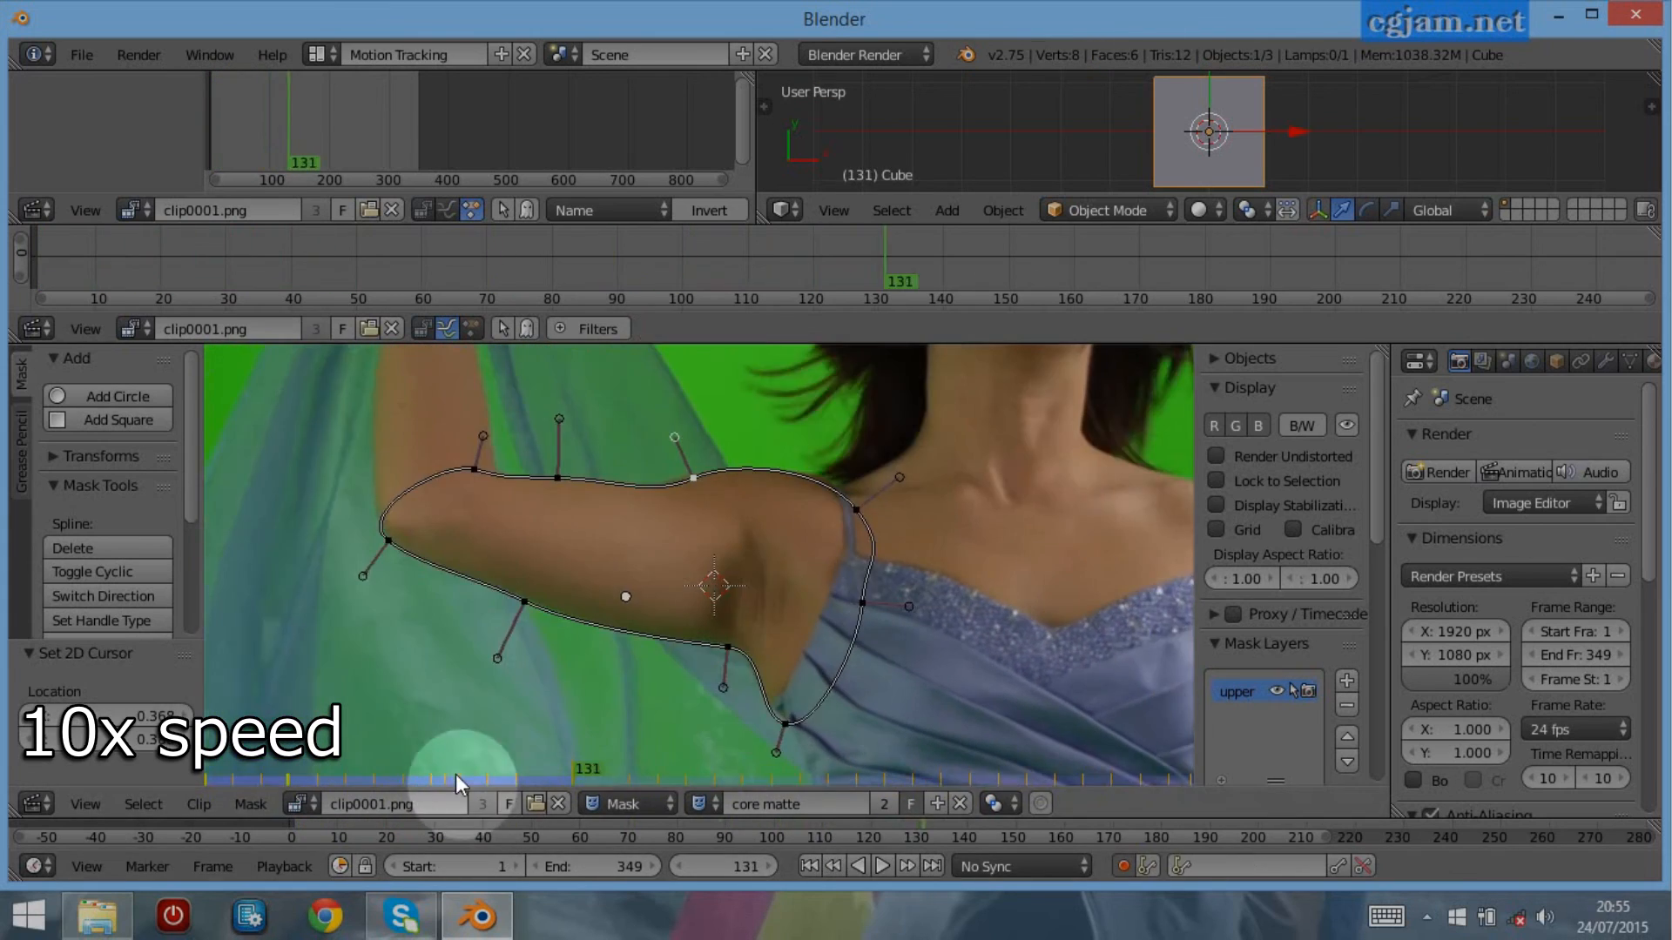
# Scrub back through the clip and step frame by frame to frame 86 to inspect the mask against the arm
pyautogui.moveTo(457, 775); pyautogui.dragTo(439, 775)
pyautogui.click(765, 864)
pyautogui.click(765, 864)
pyautogui.click(765, 864)
pyautogui.click(765, 864)
pyautogui.click(764, 864)
pyautogui.click(764, 864)
pyautogui.click(680, 860)
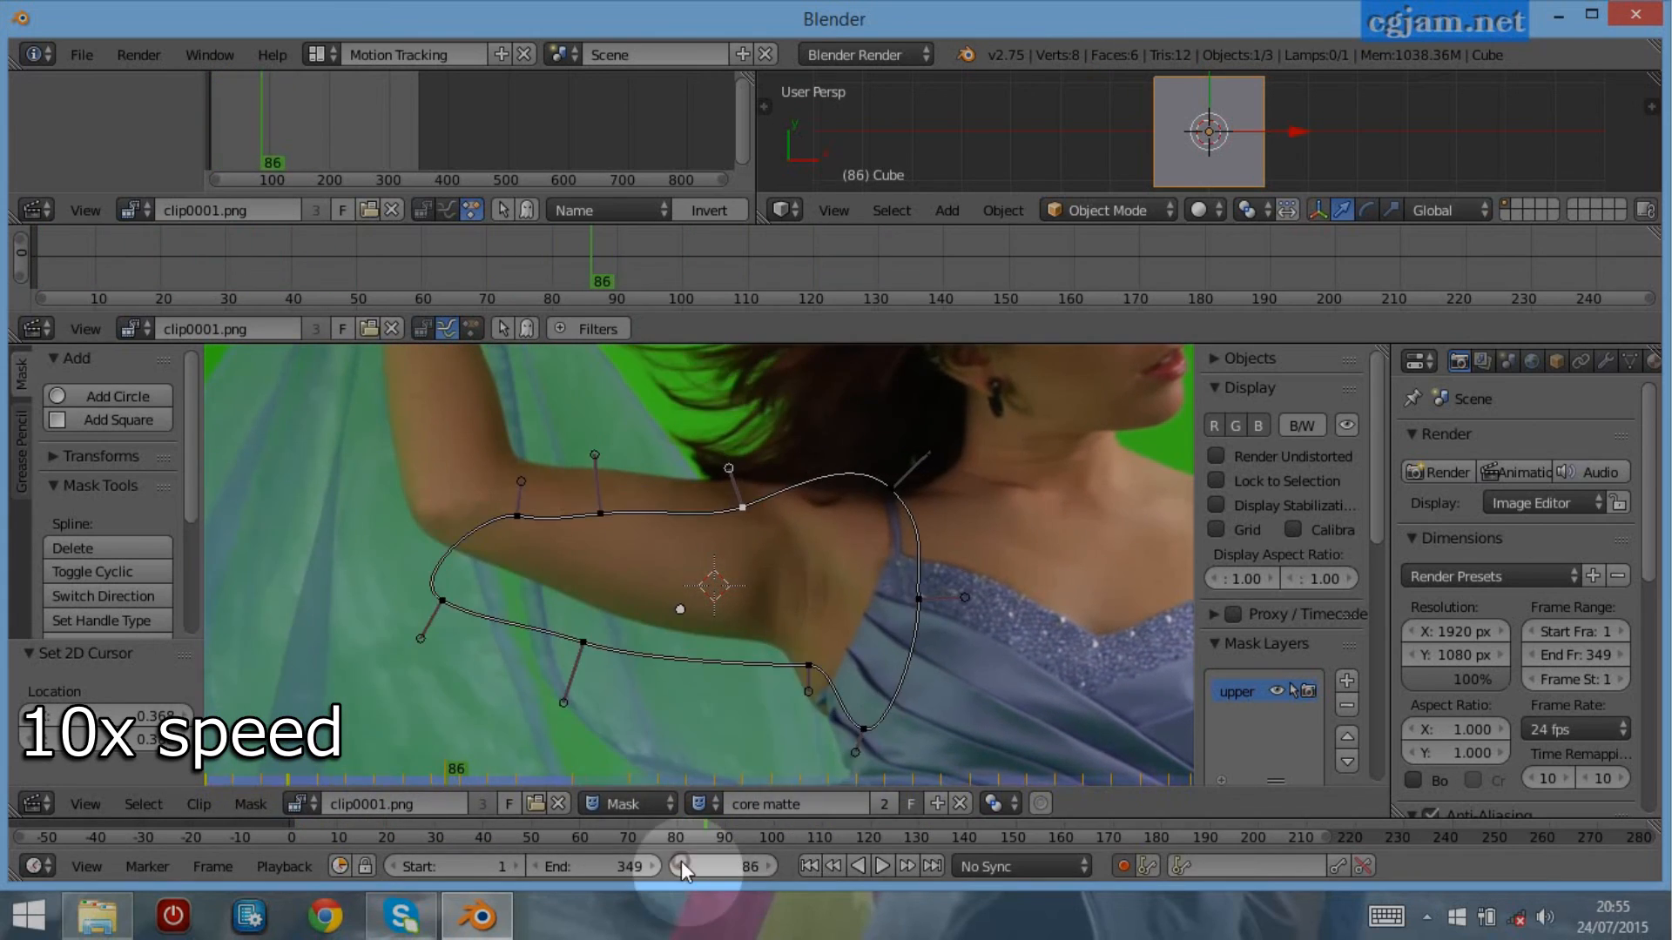
# At frame 86, rotate and move the whole mask up onto the arm and adjust the armpit point
pyautogui.click(681, 861)
pyautogui.press('a')
pyautogui.press('a')
pyautogui.click(841, 648)
pyautogui.press('r')
pyautogui.click(848, 658)
pyautogui.press('g')
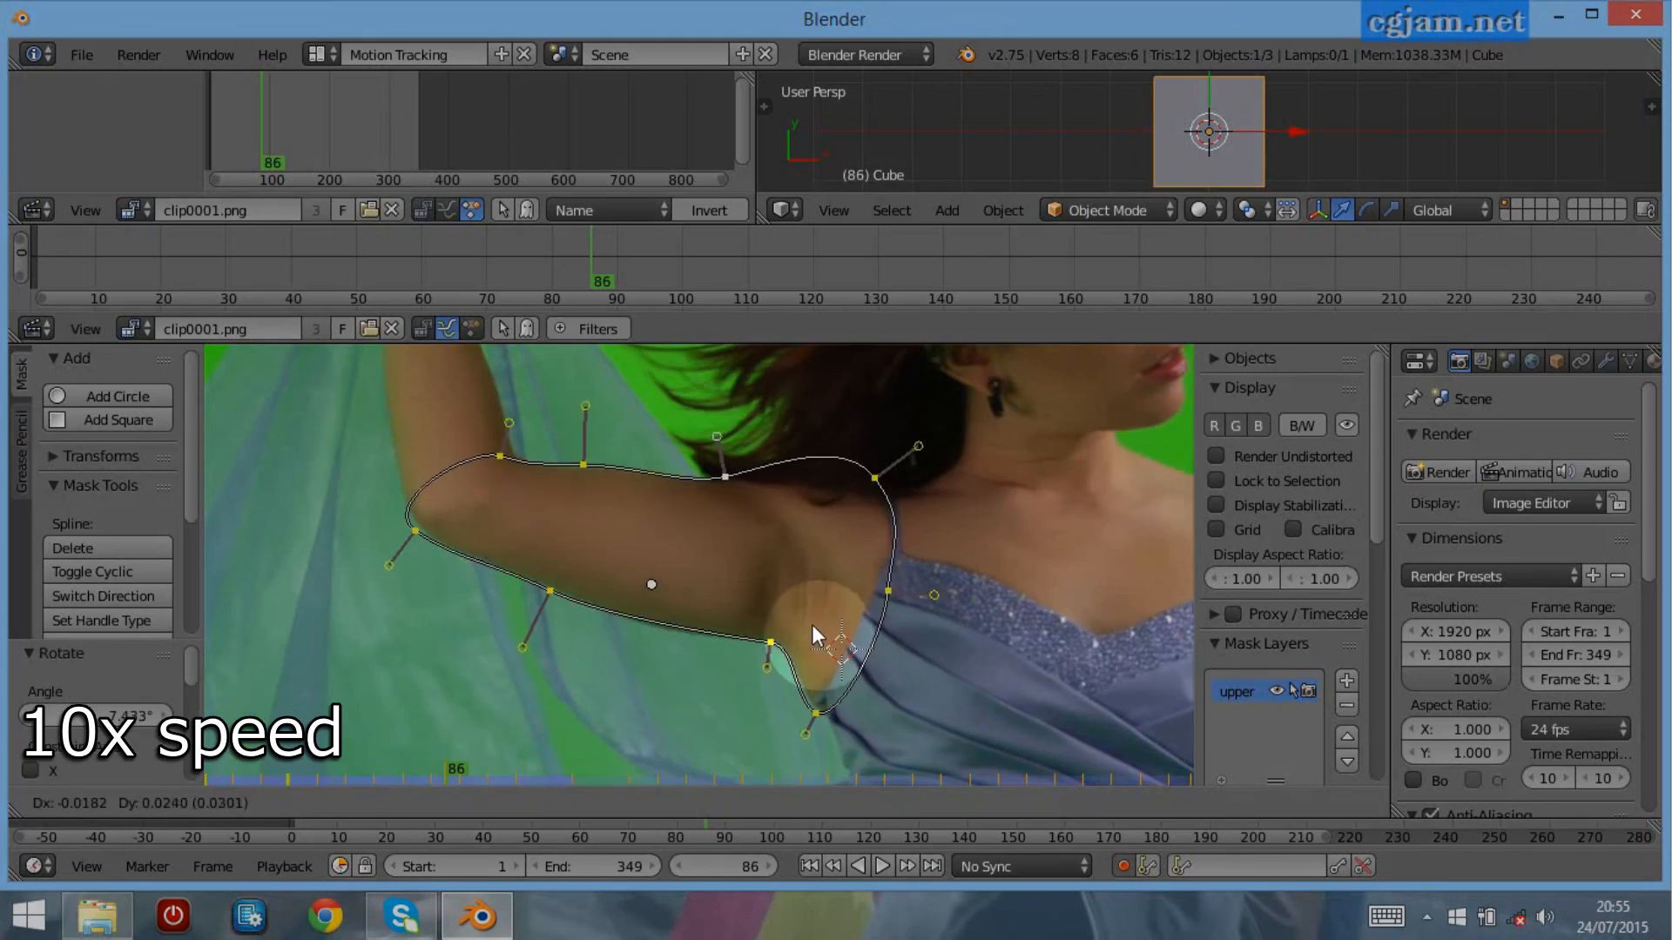
pyautogui.click(811, 623)
pyautogui.moveTo(788, 664); pyautogui.dragTo(791, 674)
# Play the clip onward from frame 86 and step frame by frame around frame 122 to check the mask
pyautogui.hotkey('alt', 'a')
pyautogui.hotkey('alt', 'a')
pyautogui.click(681, 864)
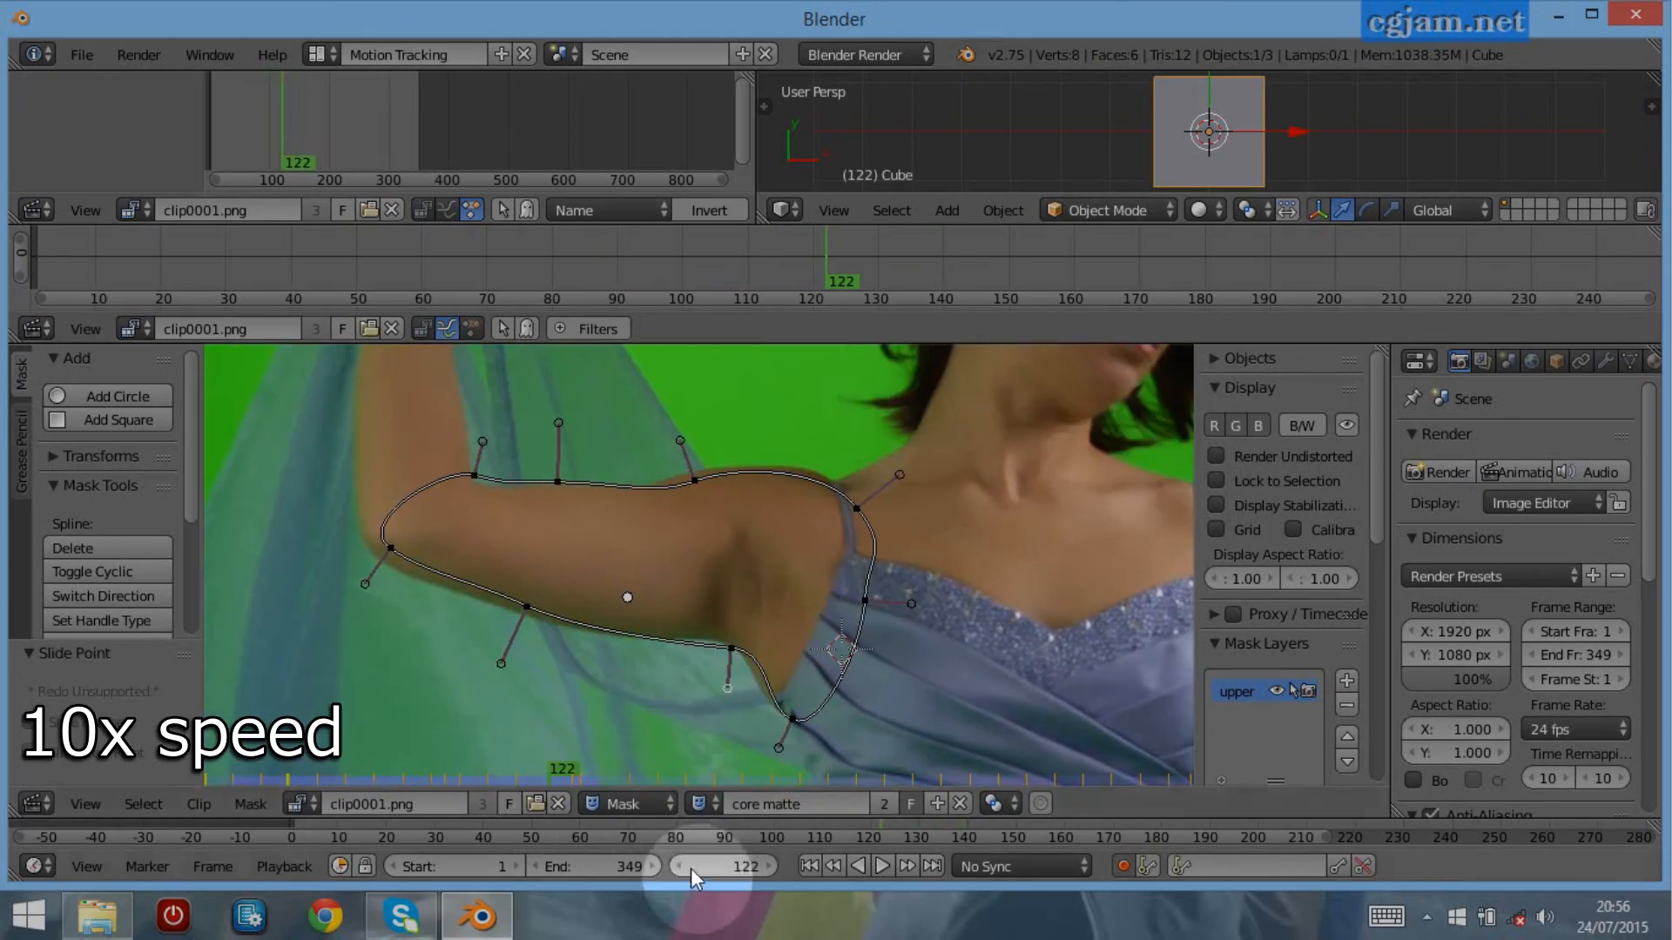
pyautogui.click(682, 864)
pyautogui.click(682, 864)
pyautogui.click(769, 863)
pyautogui.click(769, 864)
pyautogui.click(768, 864)
pyautogui.click(681, 862)
# Around frame 122, rotate and move the whole mask, then adjust its shoulder, armpit, elbow and top-edge points to the arm
pyautogui.press('a')
pyautogui.press('a')
pyautogui.press('r')
pyautogui.click(901, 592)
pyautogui.press('g')
pyautogui.click(891, 575)
pyautogui.moveTo(835, 489); pyautogui.dragTo(845, 494)
pyautogui.moveTo(788, 706); pyautogui.dragTo(721, 681)
pyautogui.moveTo(722, 641); pyautogui.dragTo(724, 644)
pyautogui.moveTo(376, 572); pyautogui.dragTo(381, 570)
pyautogui.moveTo(453, 492); pyautogui.dragTo(460, 487)
# Play on to frame 145, go back to frame 141 and adjust the mask's middle top-edge point
pyautogui.hotkey('alt', 'a')
pyautogui.hotkey('alt', 'a')
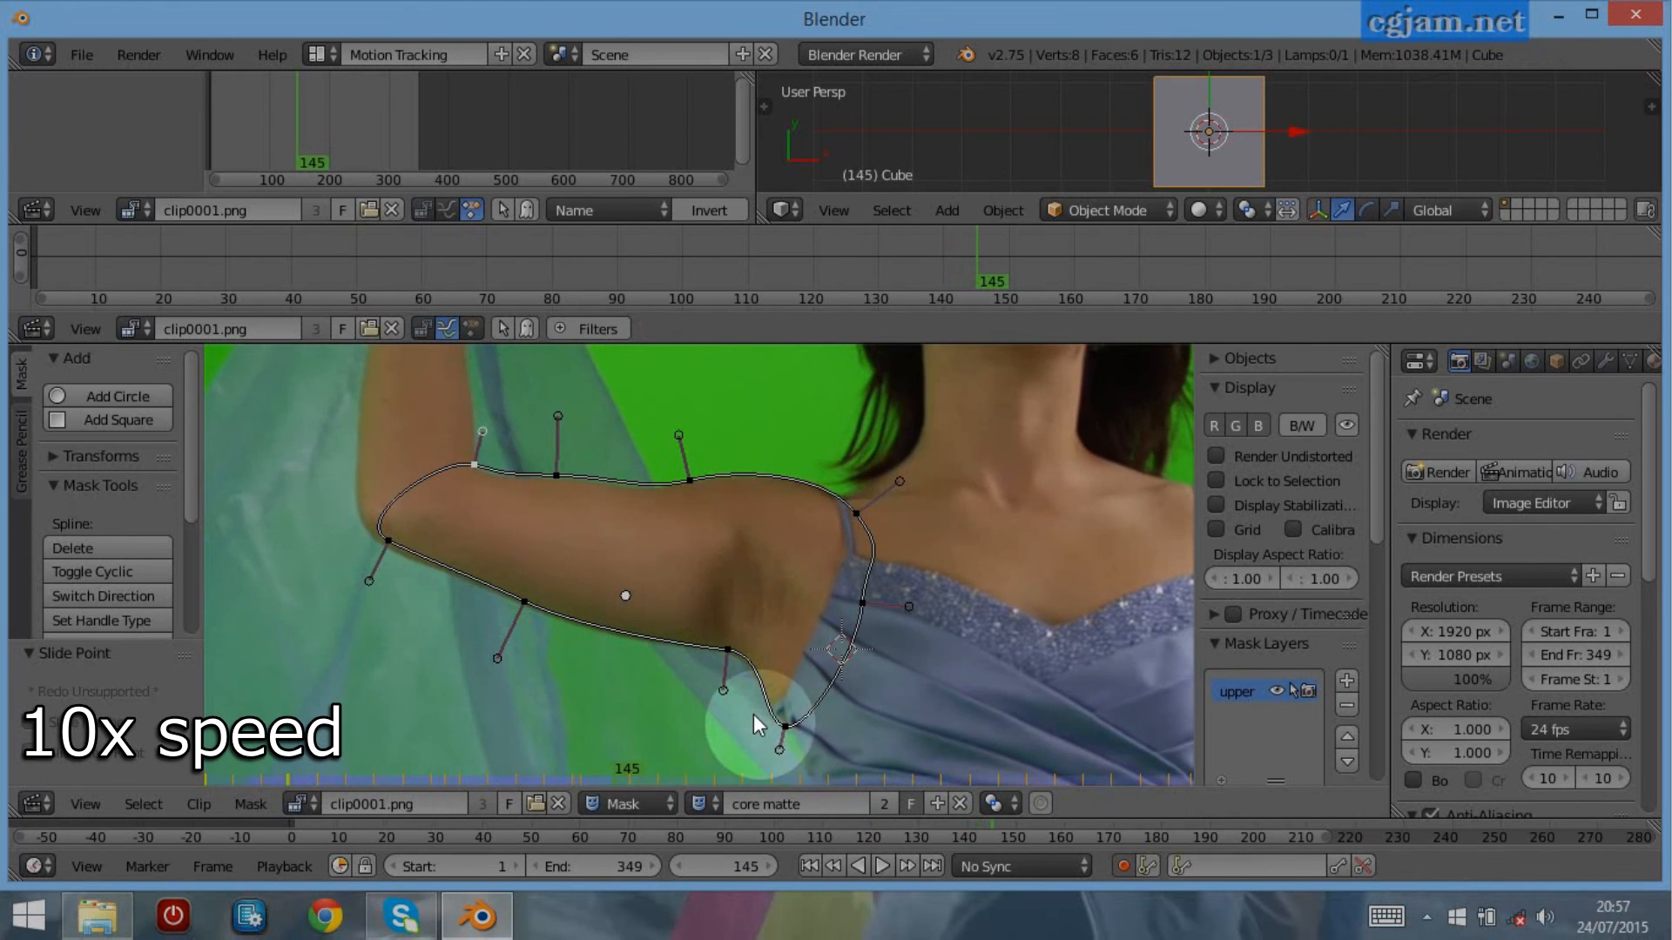
pyautogui.click(681, 864)
pyautogui.click(681, 864)
pyautogui.click(682, 864)
pyautogui.click(682, 864)
pyautogui.moveTo(556, 475); pyautogui.dragTo(552, 479)
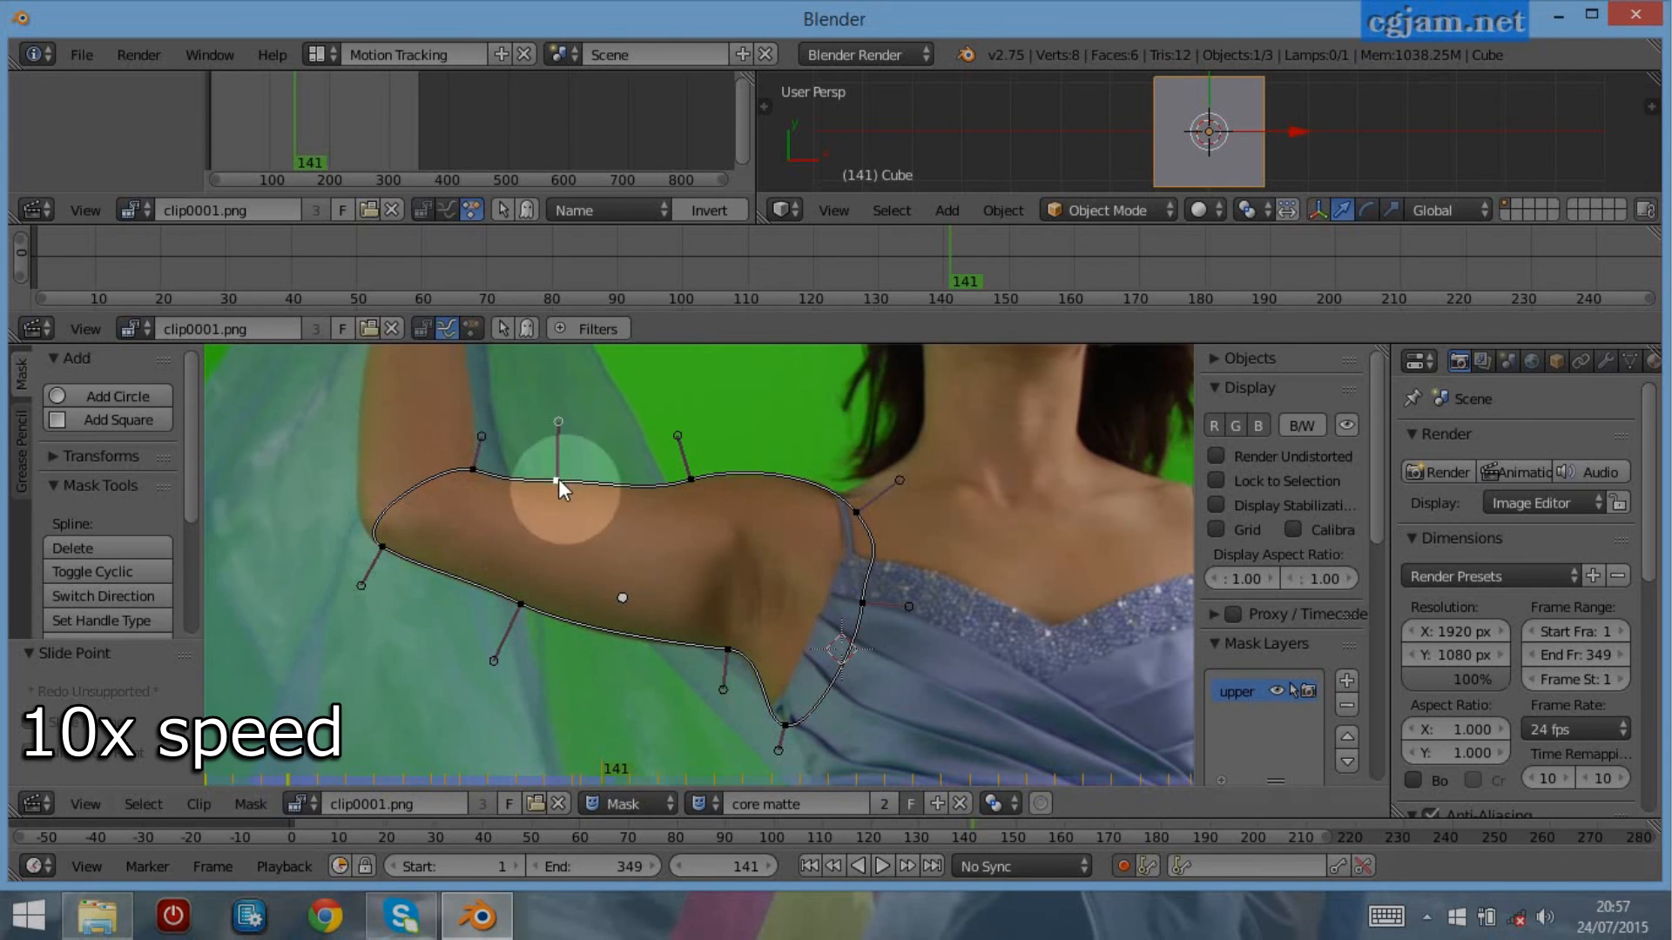
# Play through the clip again to check how the mask follows the arm, stopping at frame 117
pyautogui.click(542, 775)
pyautogui.hotkey('alt', 'a')
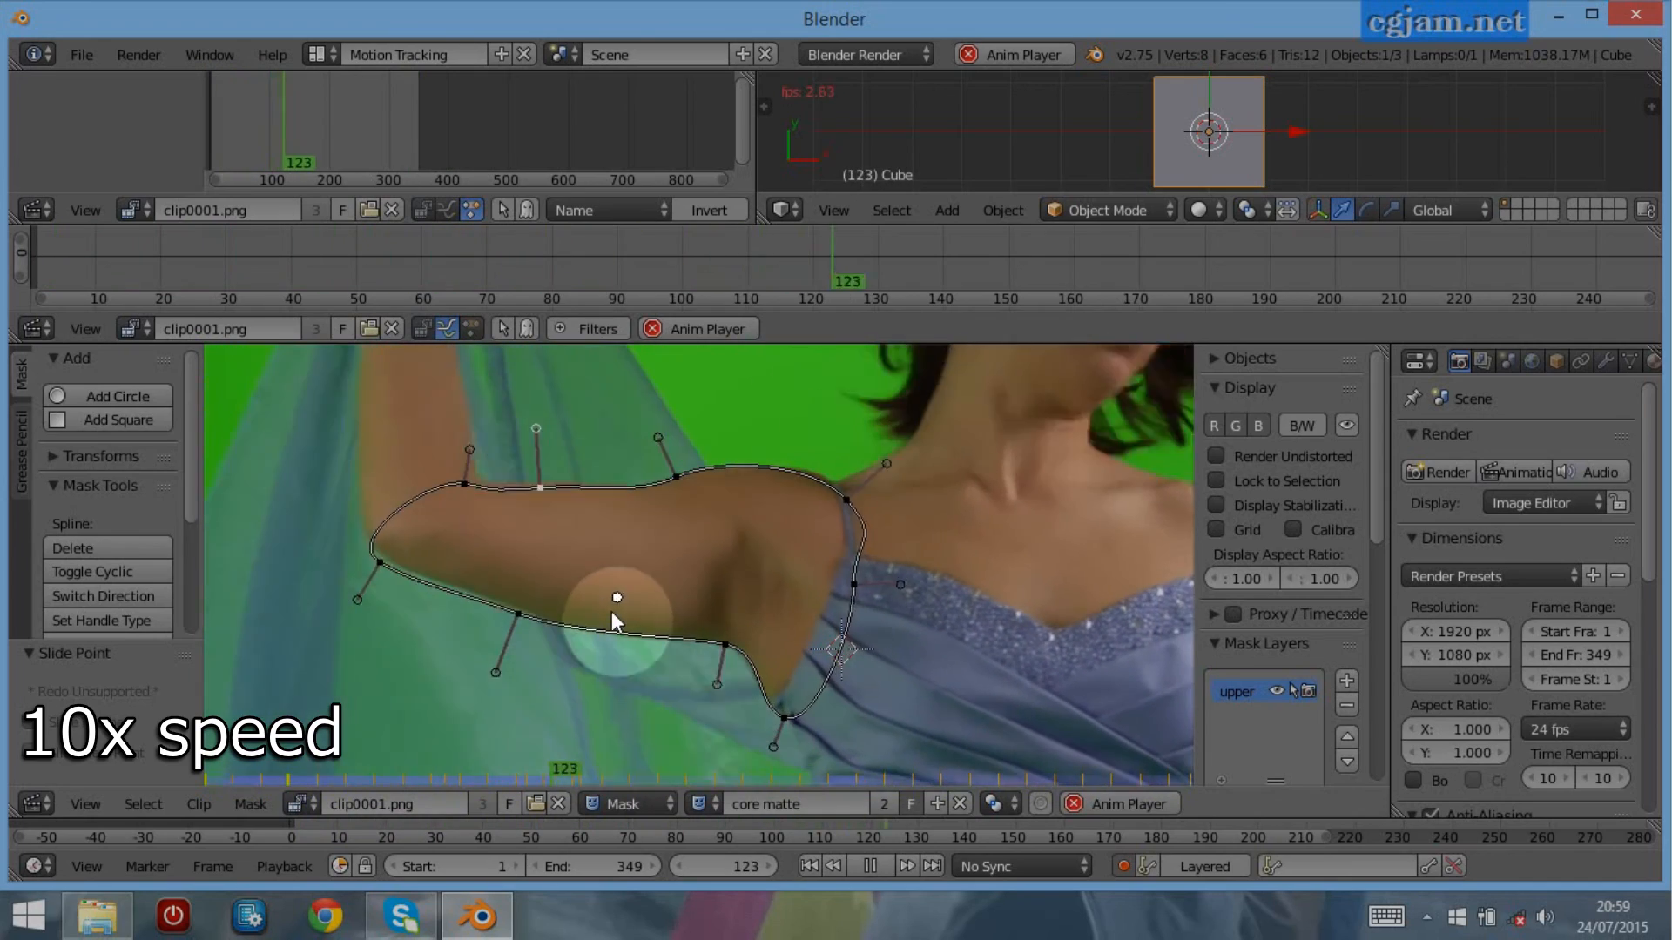
pyautogui.hotkey('alt', 'a')
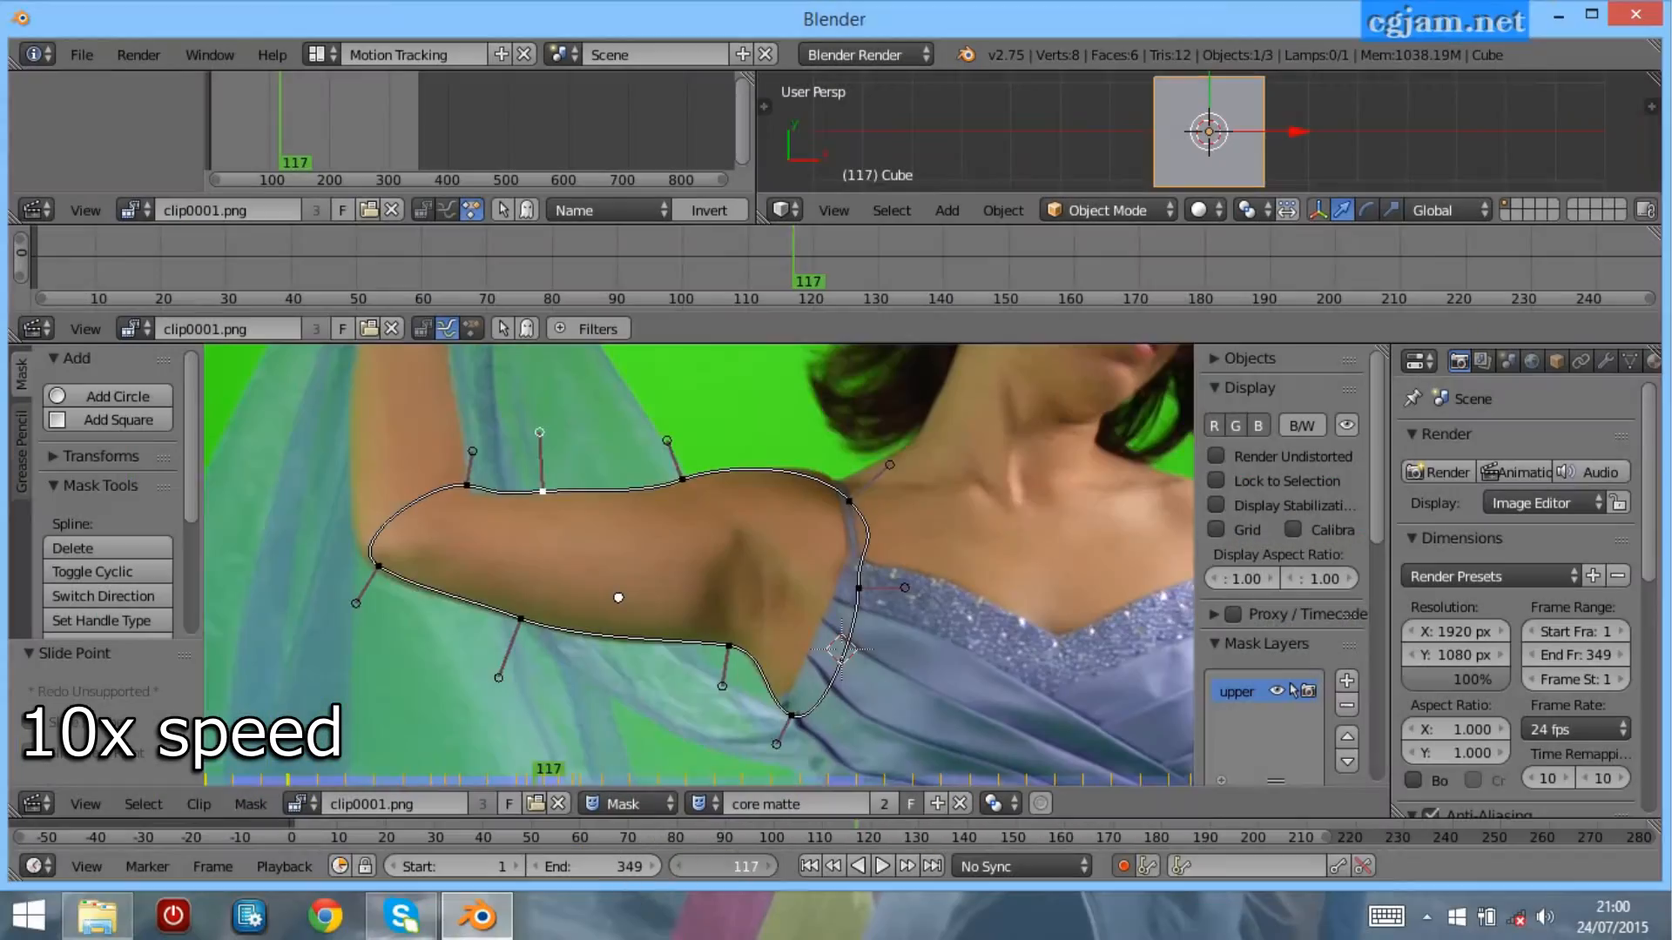
pyautogui.press('Up')
pyautogui.click(383, 545)
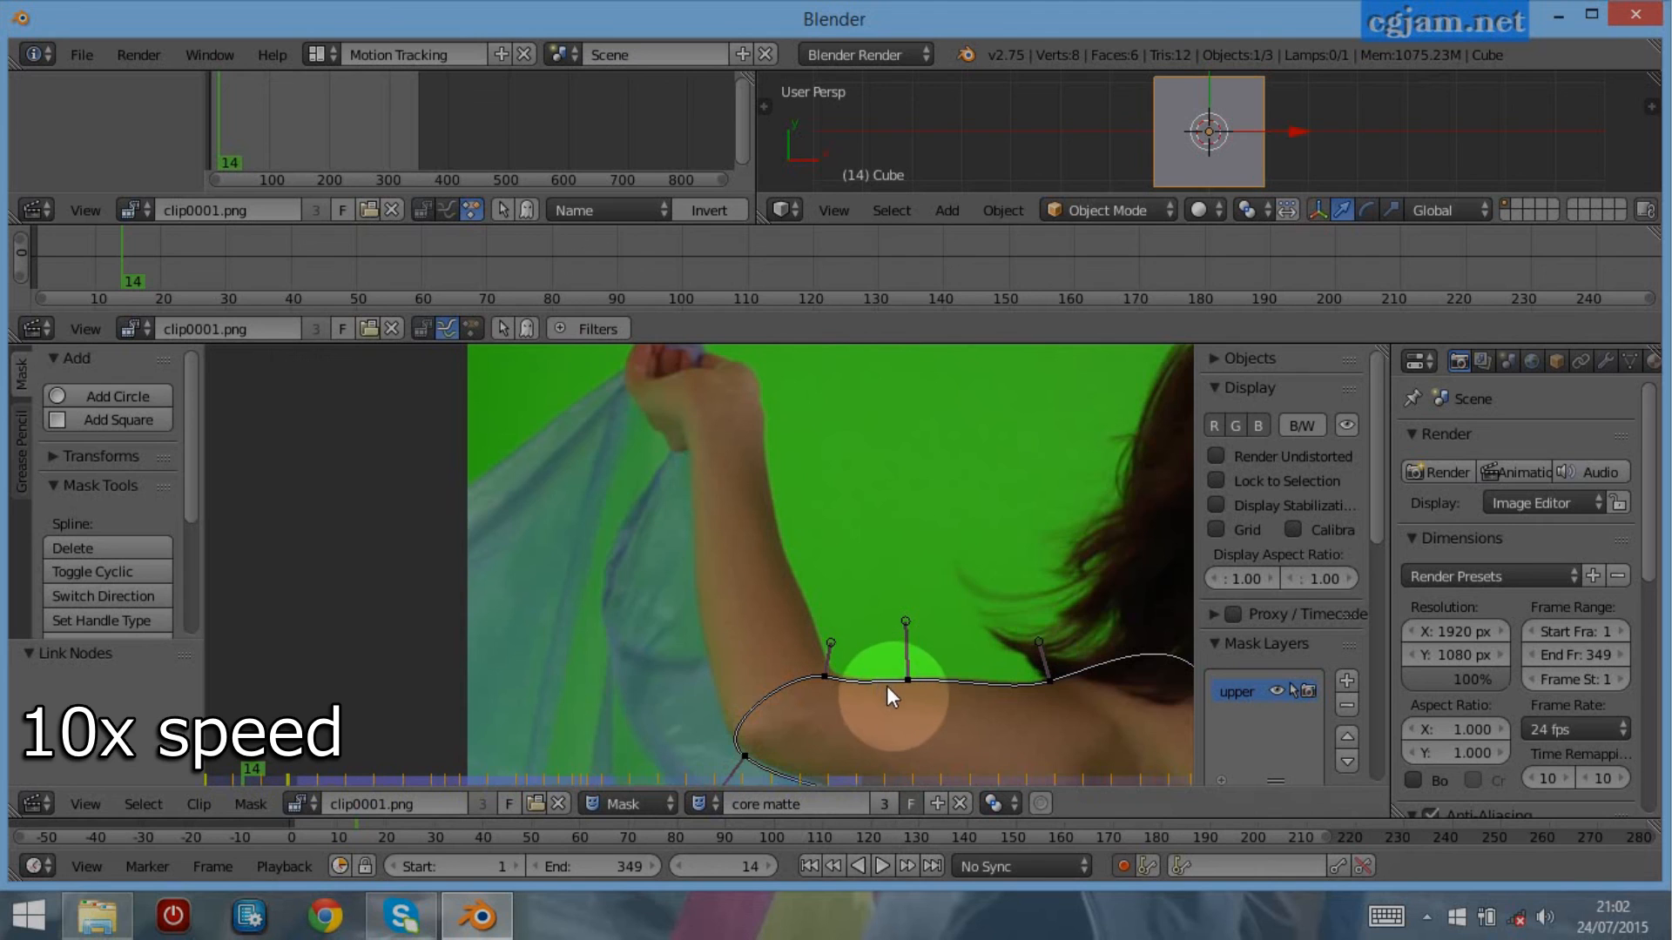
# At frame 14, nudge the mask's underside, elbow and top-edge points onto the outline of the upper arm
pyautogui.moveTo(878, 684); pyautogui.dragTo(828, 526, button='middle')
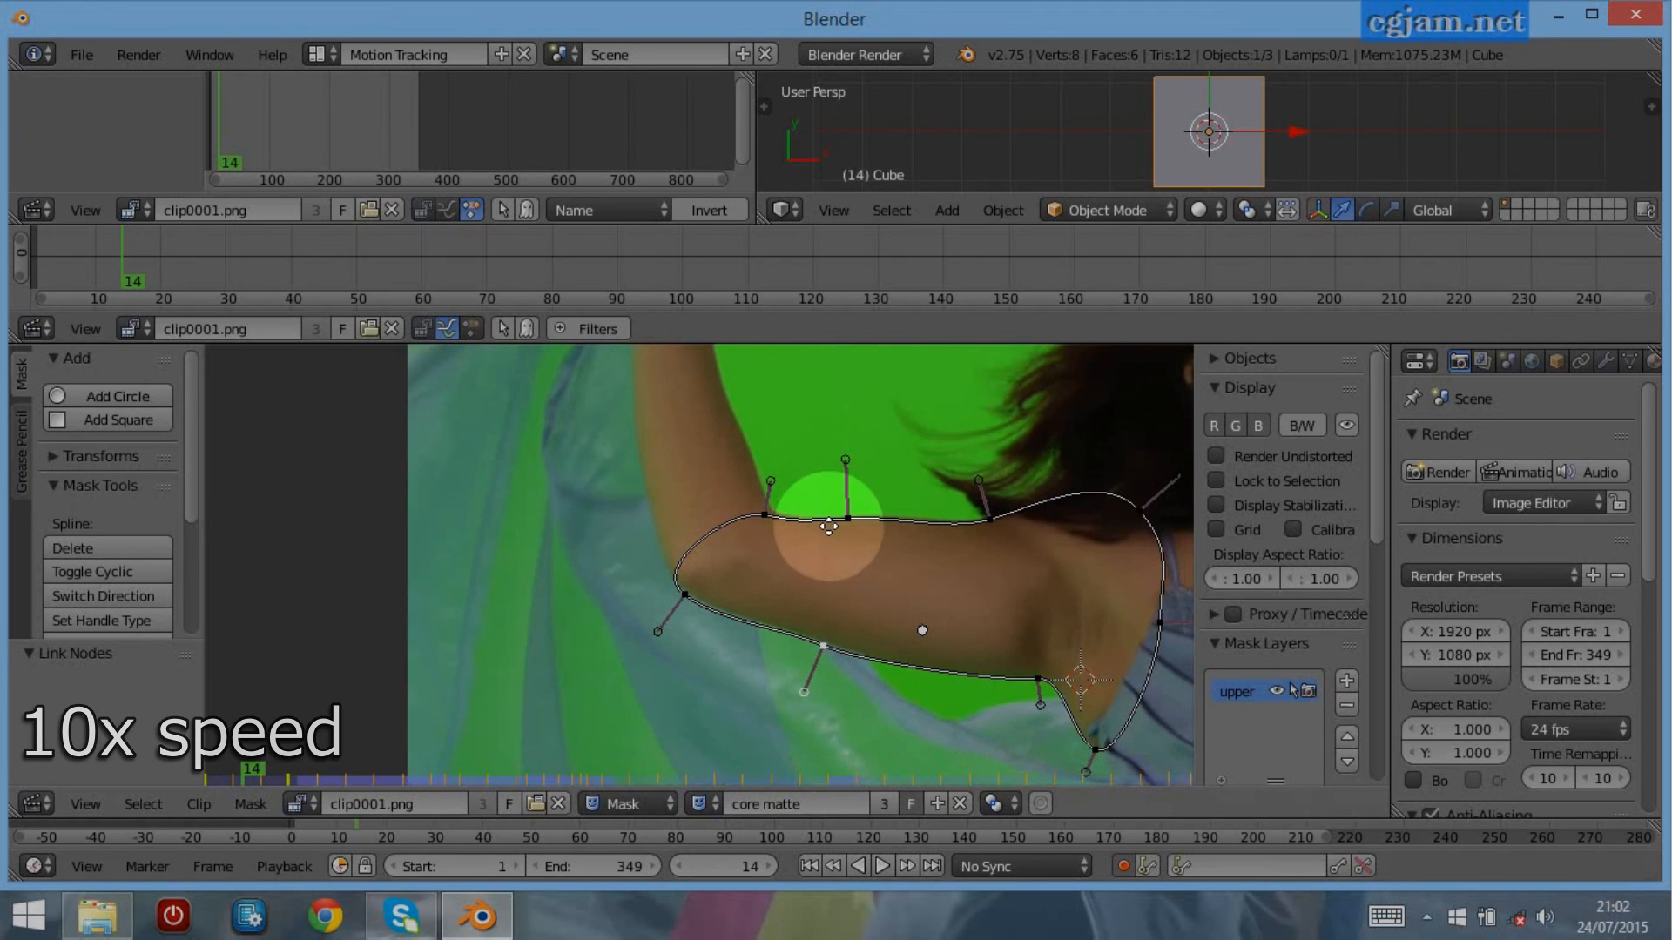
pyautogui.moveTo(834, 648); pyautogui.dragTo(827, 645)
pyautogui.moveTo(684, 595)
pyautogui.mouseDown()
pyautogui.moveTo(672, 602)
pyautogui.moveTo(684, 589)
pyautogui.mouseUp()
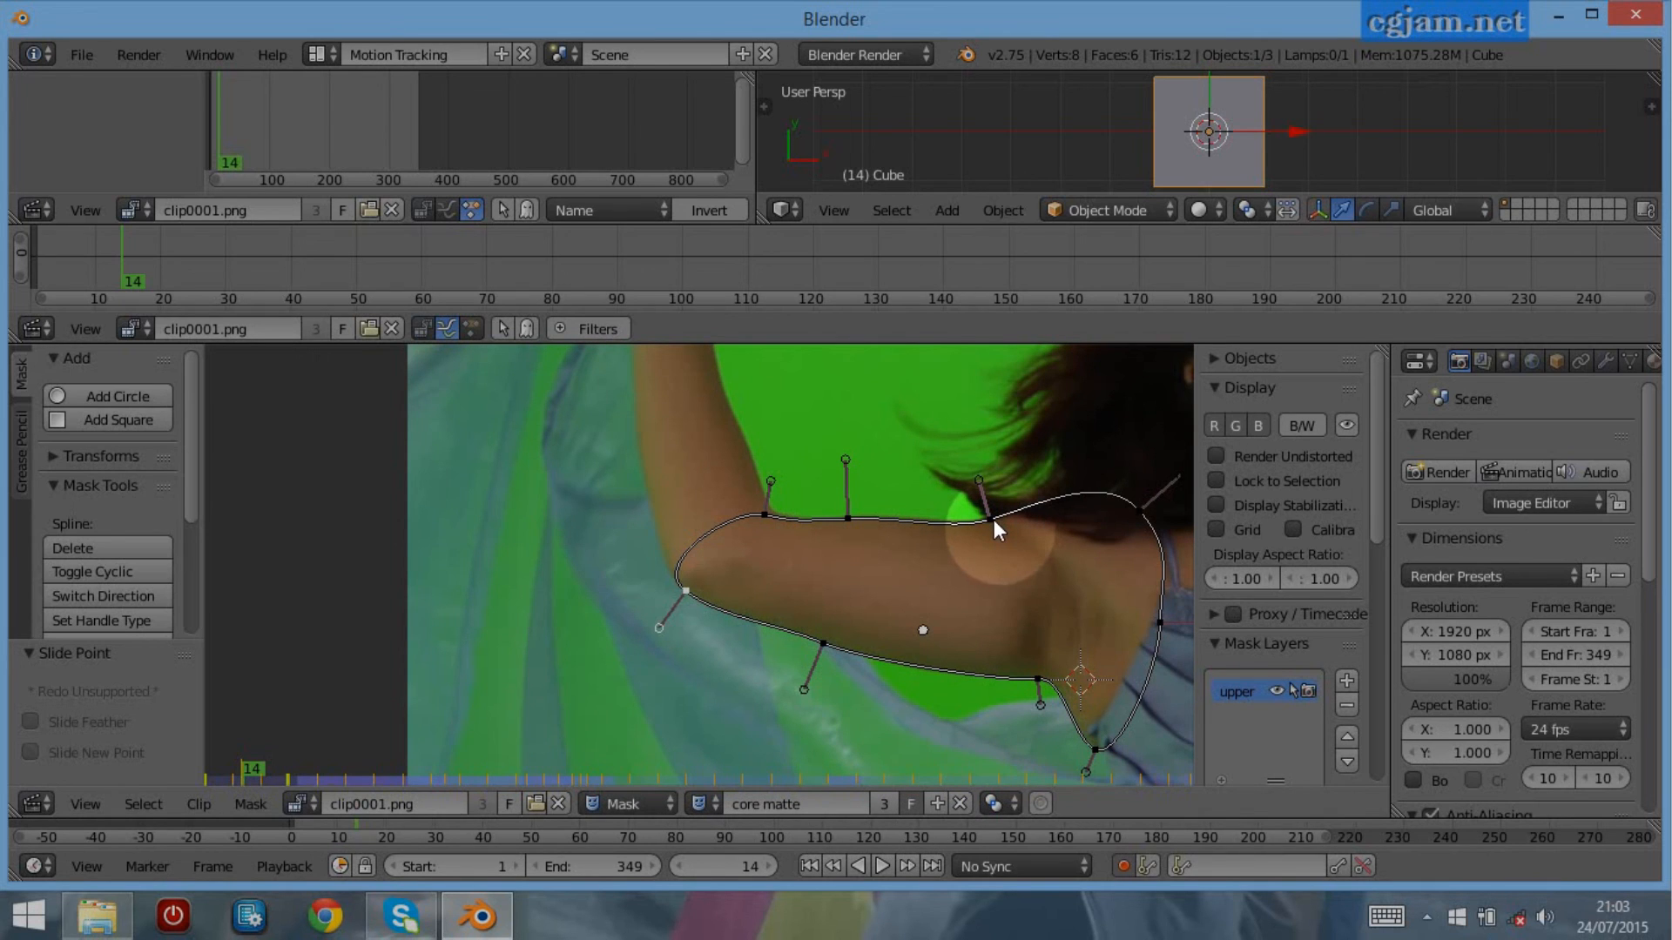
pyautogui.moveTo(994, 520); pyautogui.dragTo(991, 517)
pyautogui.click(845, 519)
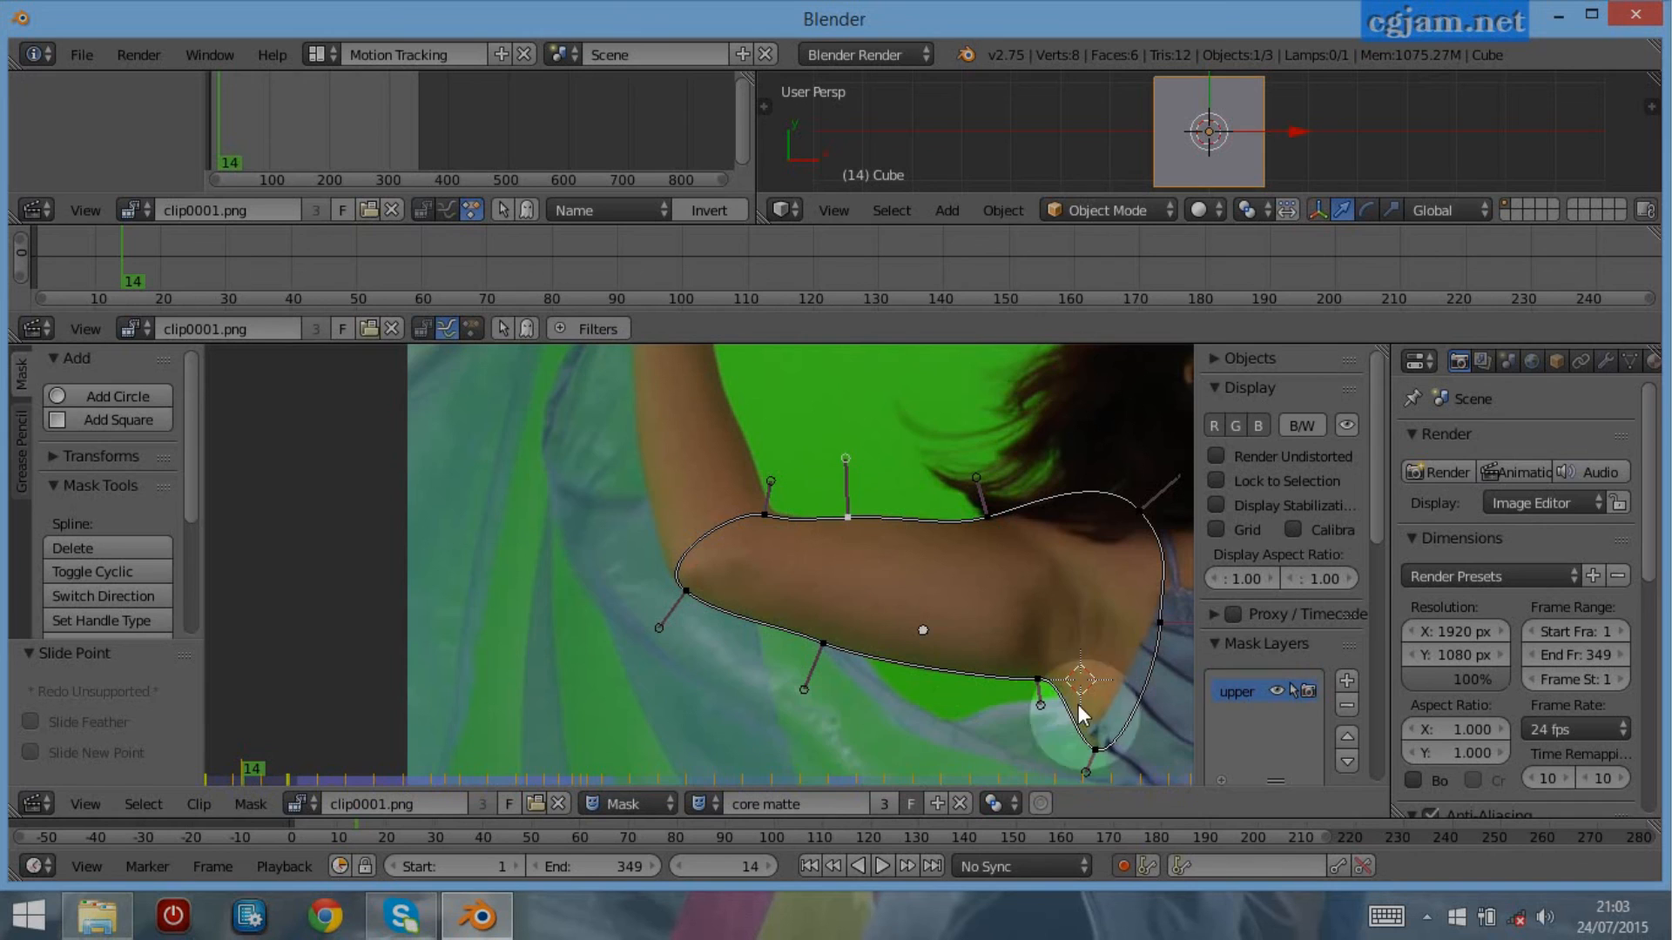
# Add a new mask layer and name it forearm_right
pyautogui.scroll(-5, 1268, 691)
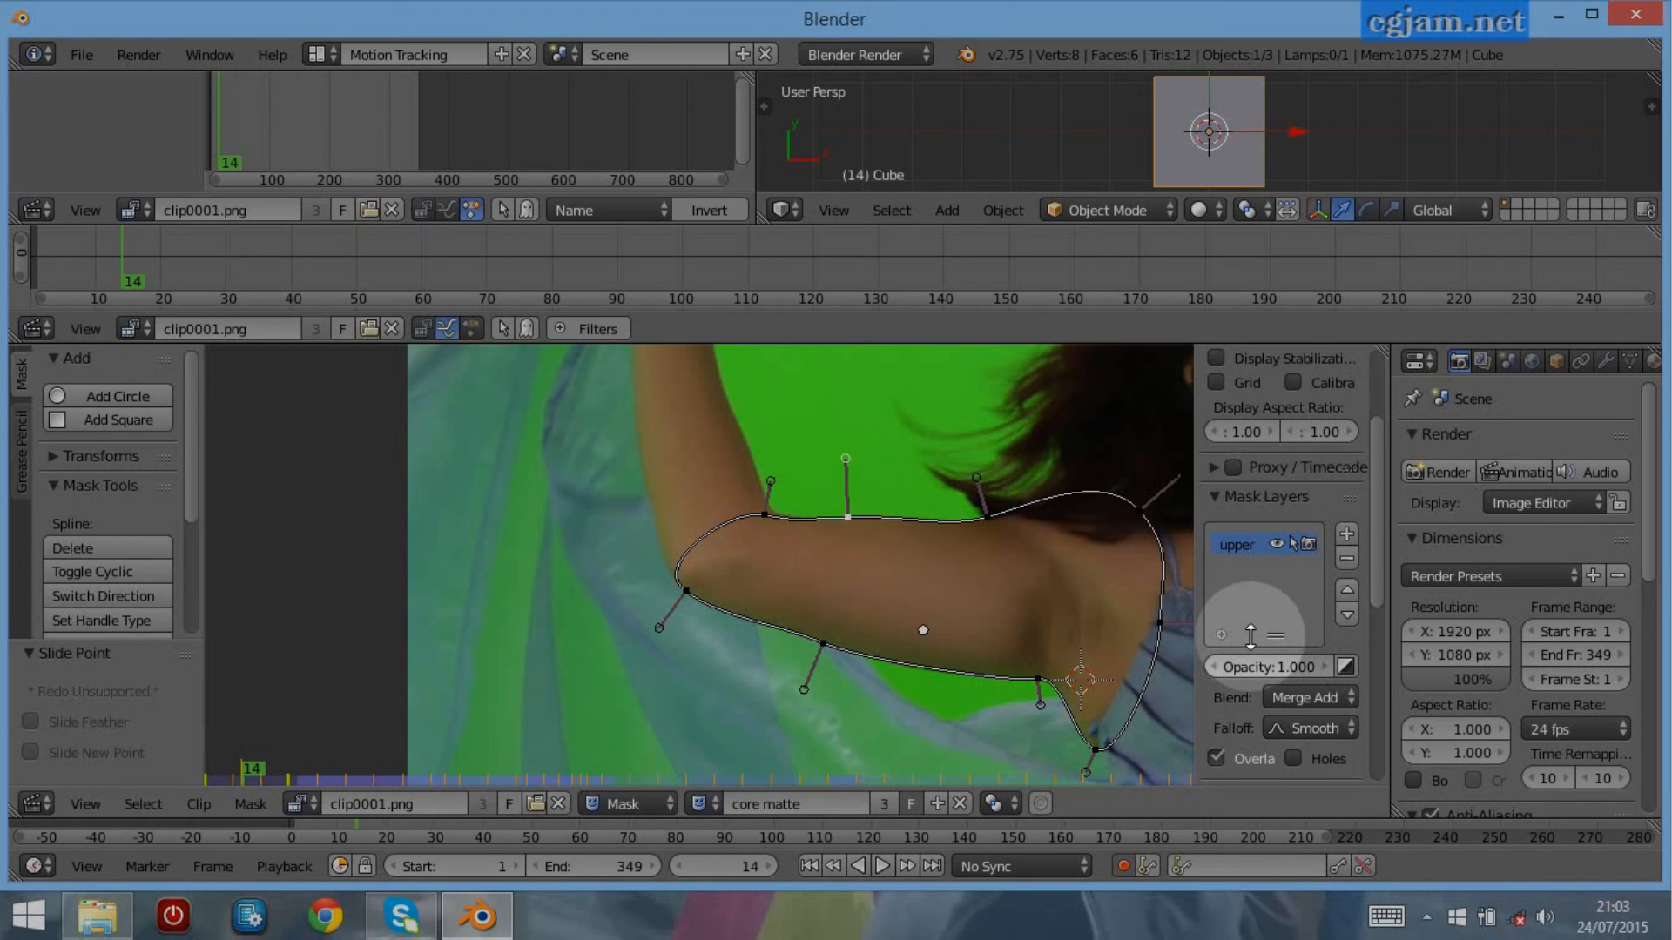
pyautogui.click(1351, 533)
pyautogui.doubleClick(1236, 568)
pyautogui.write('Layer')
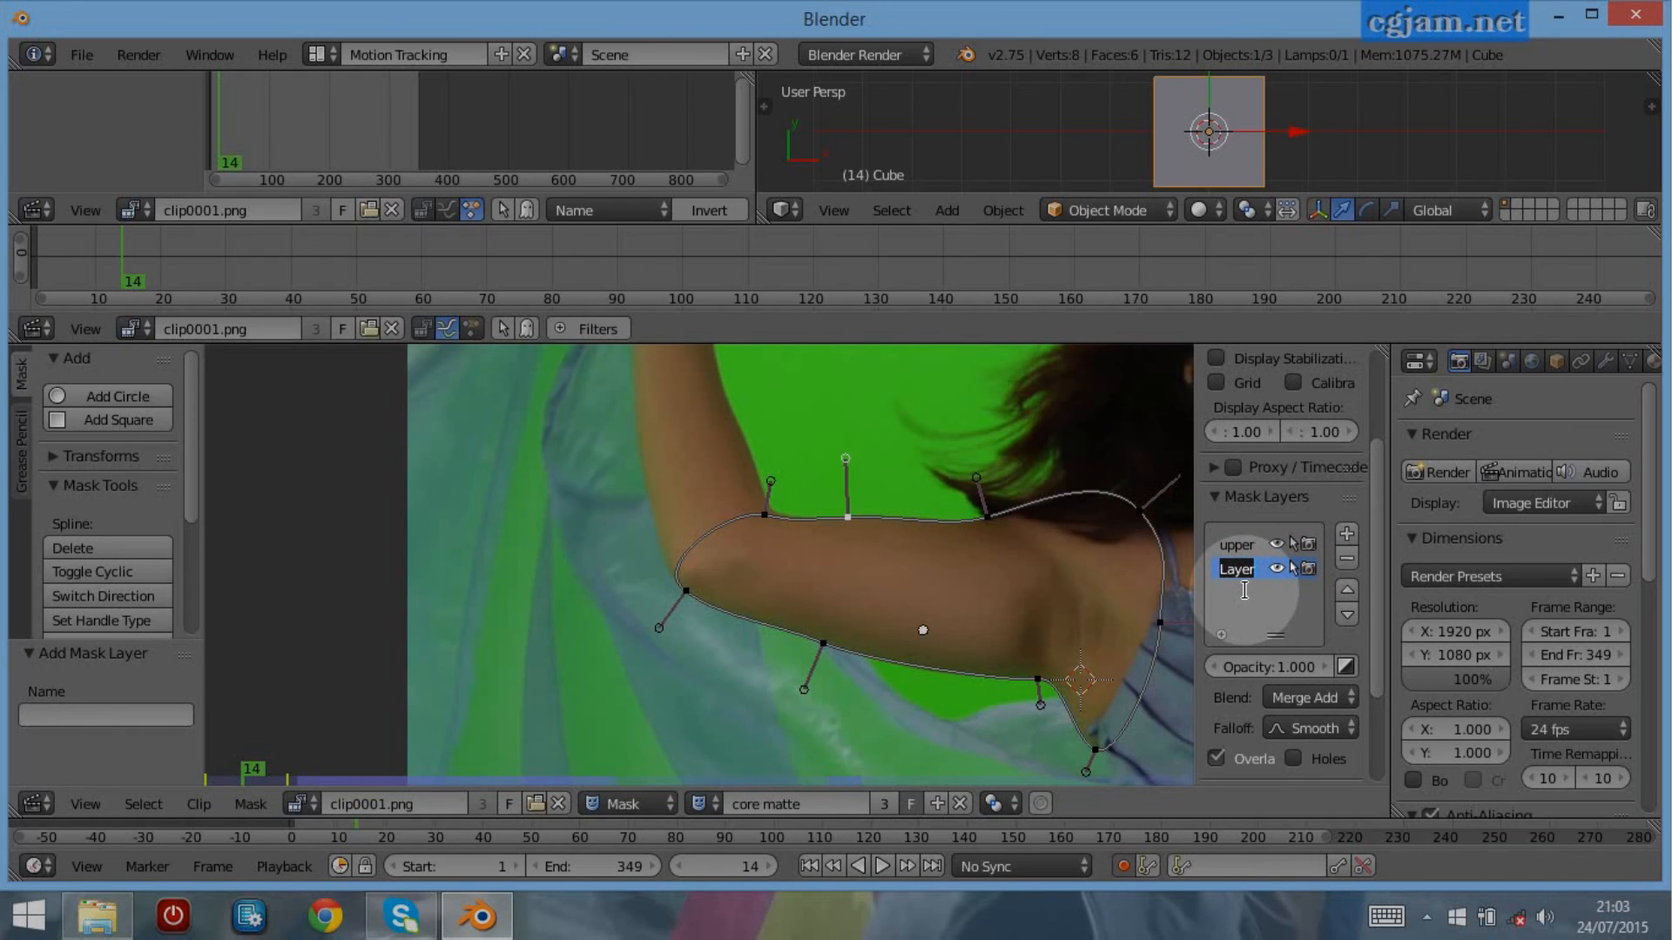
pyautogui.write('fore')
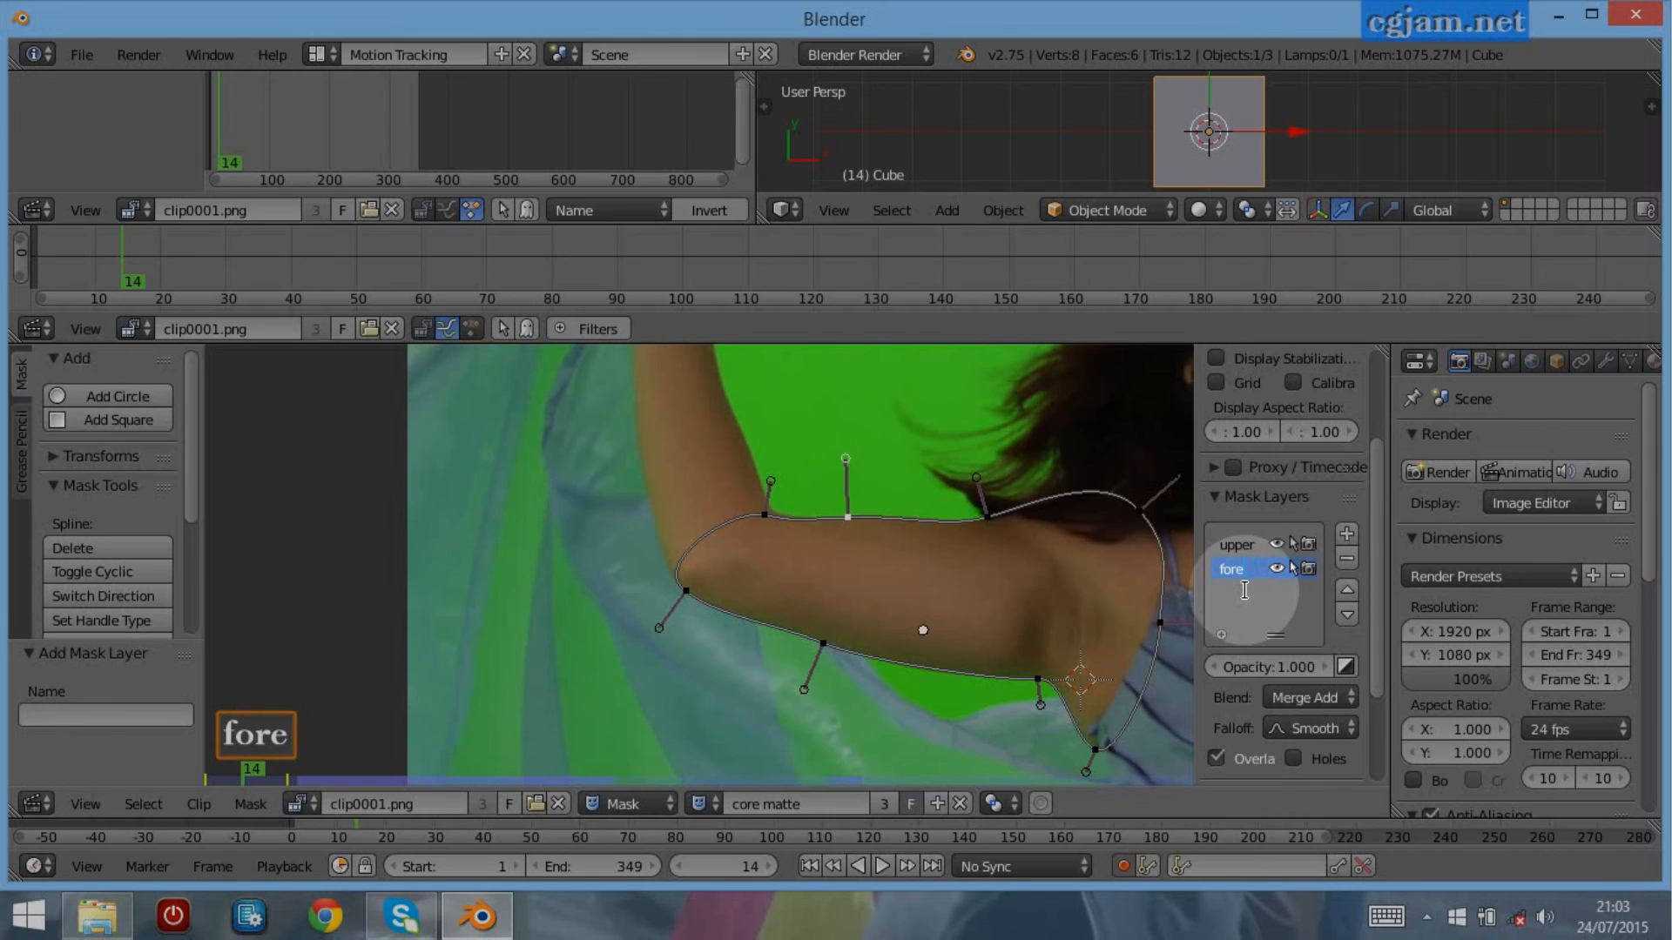
pyautogui.write('arm')
pyautogui.hotkey('shift', 'Right')
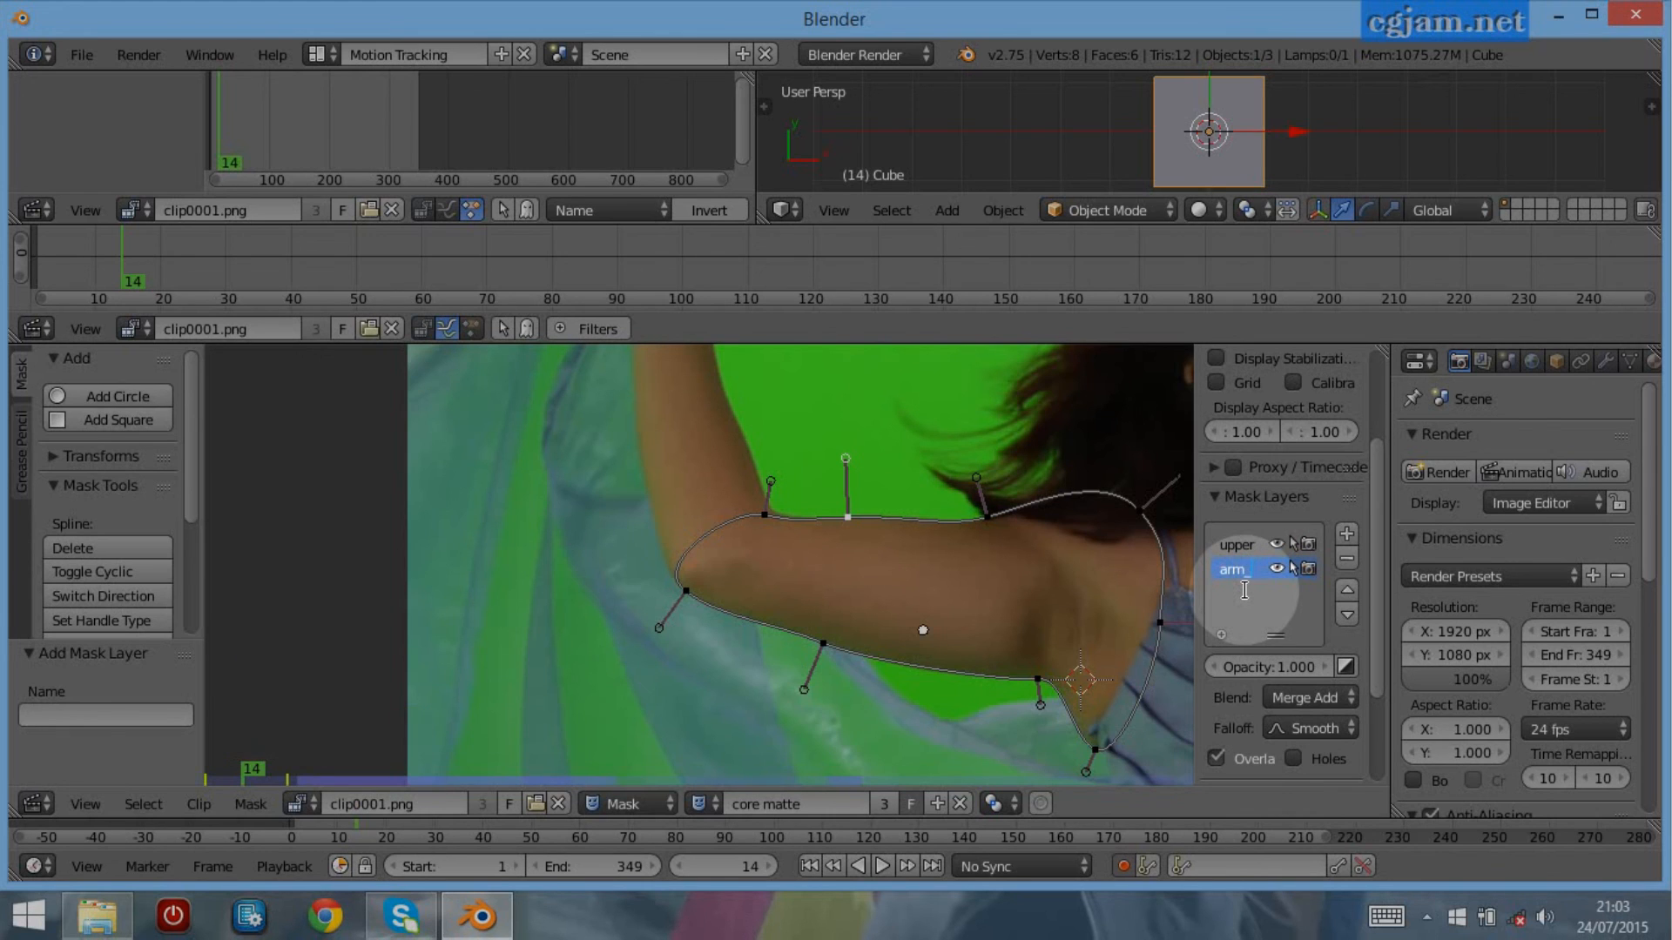
pyautogui.write('right')
pyautogui.press('Return')
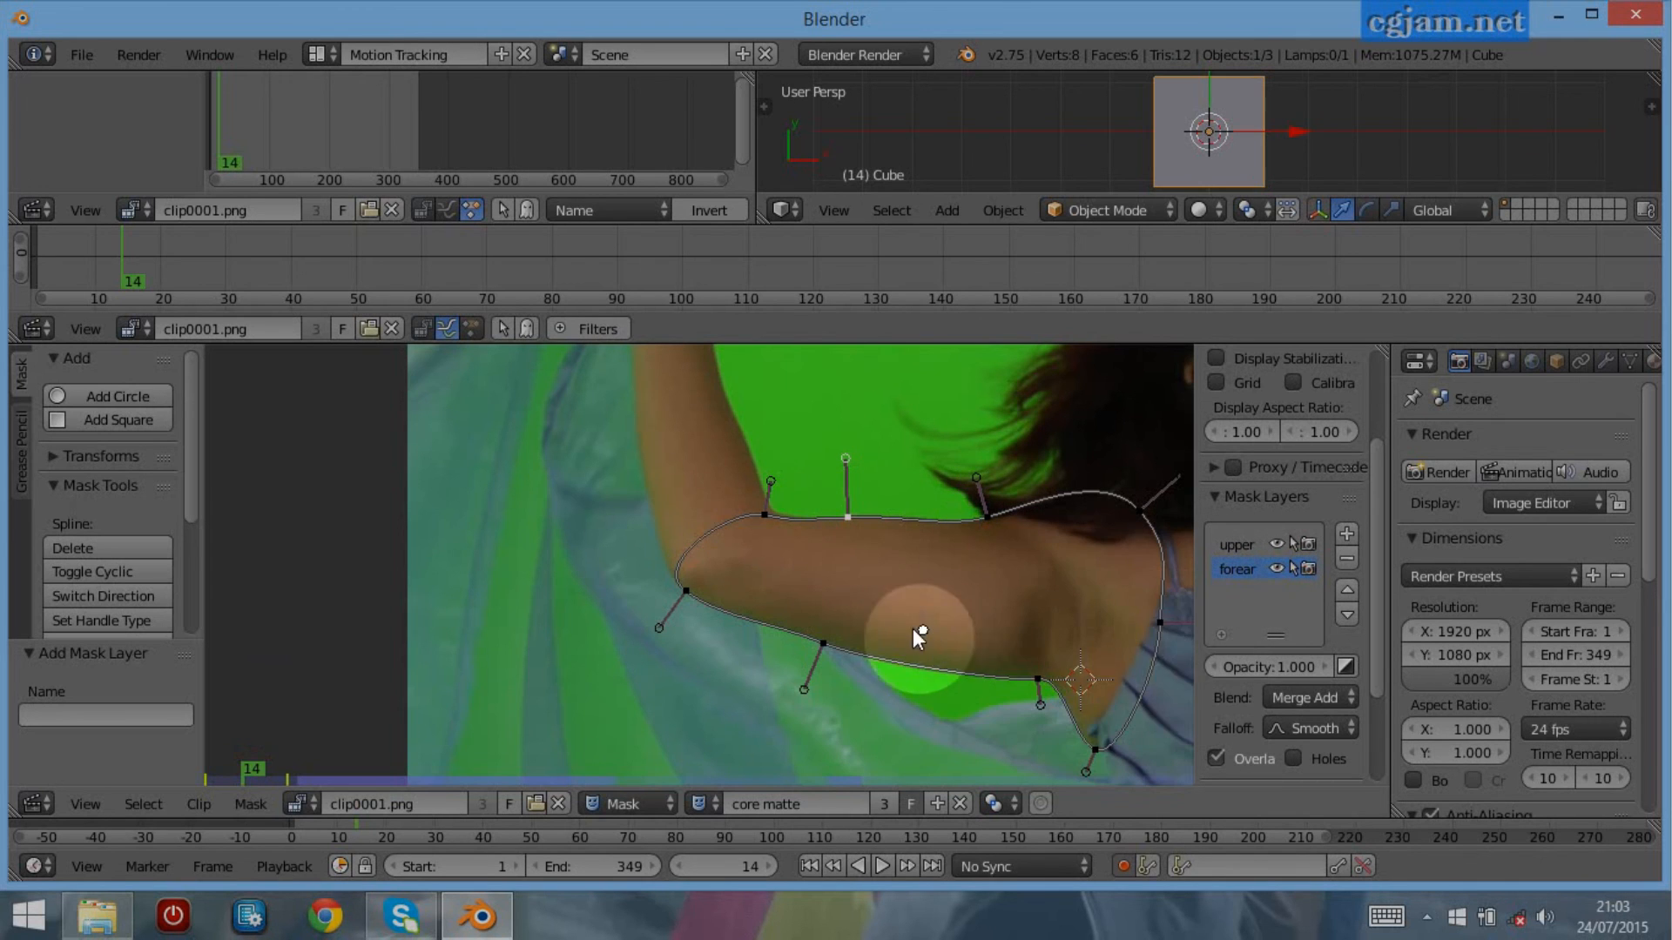
# Hide the upper arm layer and start the forearm mask with points along the forearm's outer edge from the wrist down
pyautogui.click(1276, 544)
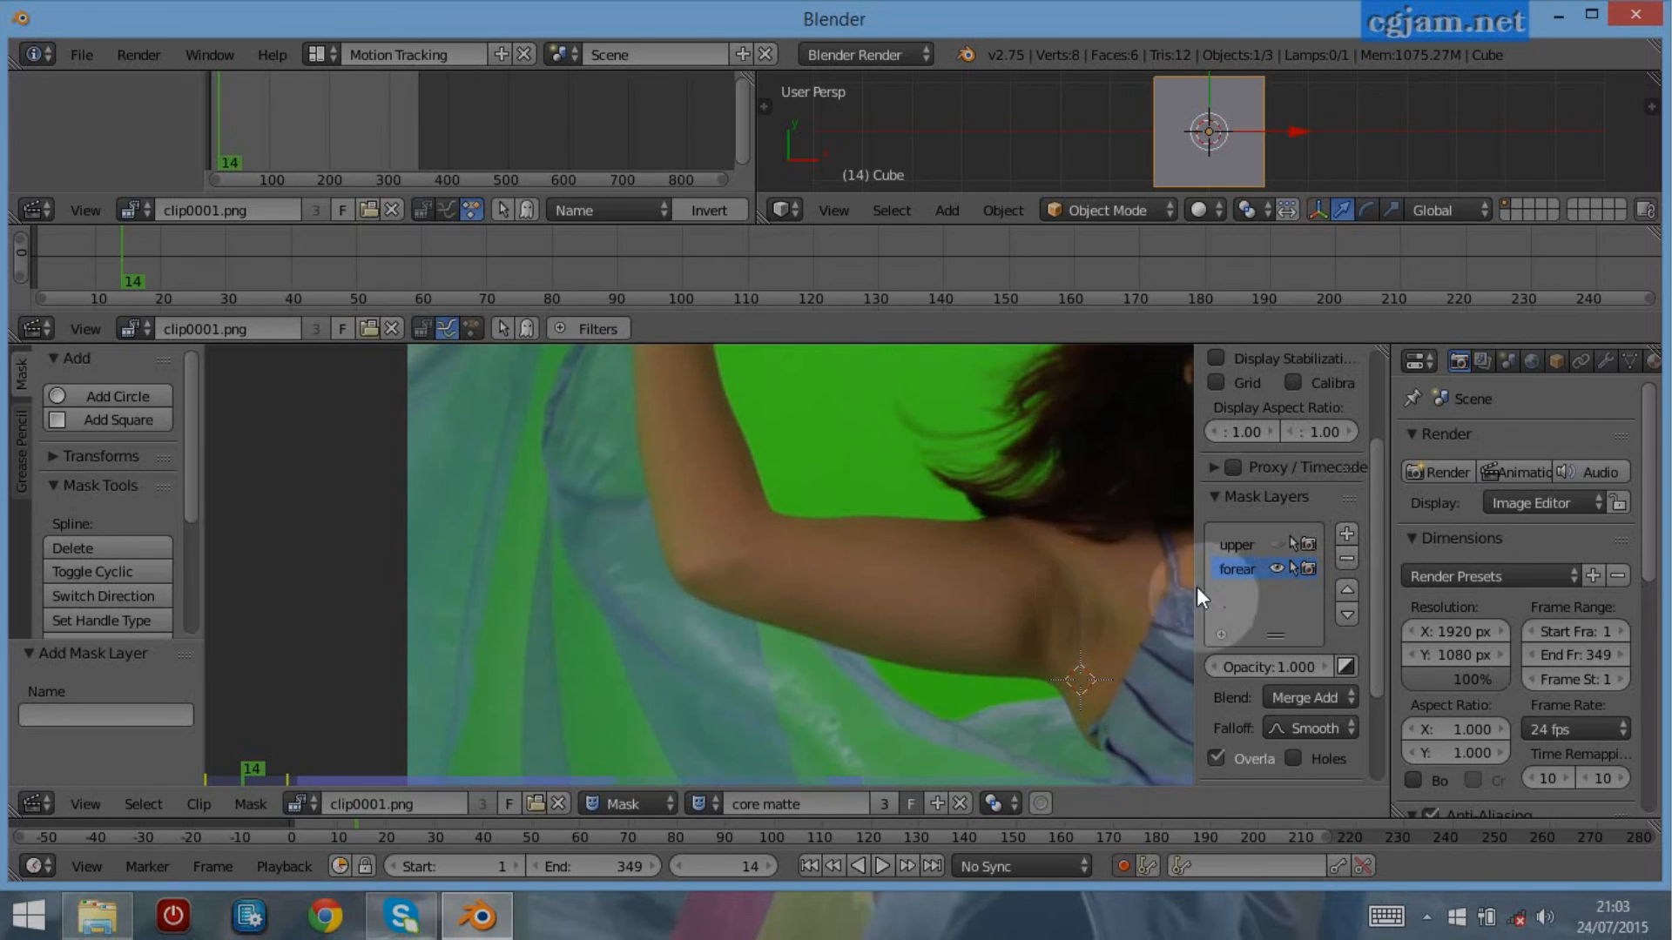
pyautogui.moveTo(691, 485); pyautogui.dragTo(833, 700, button='middle')
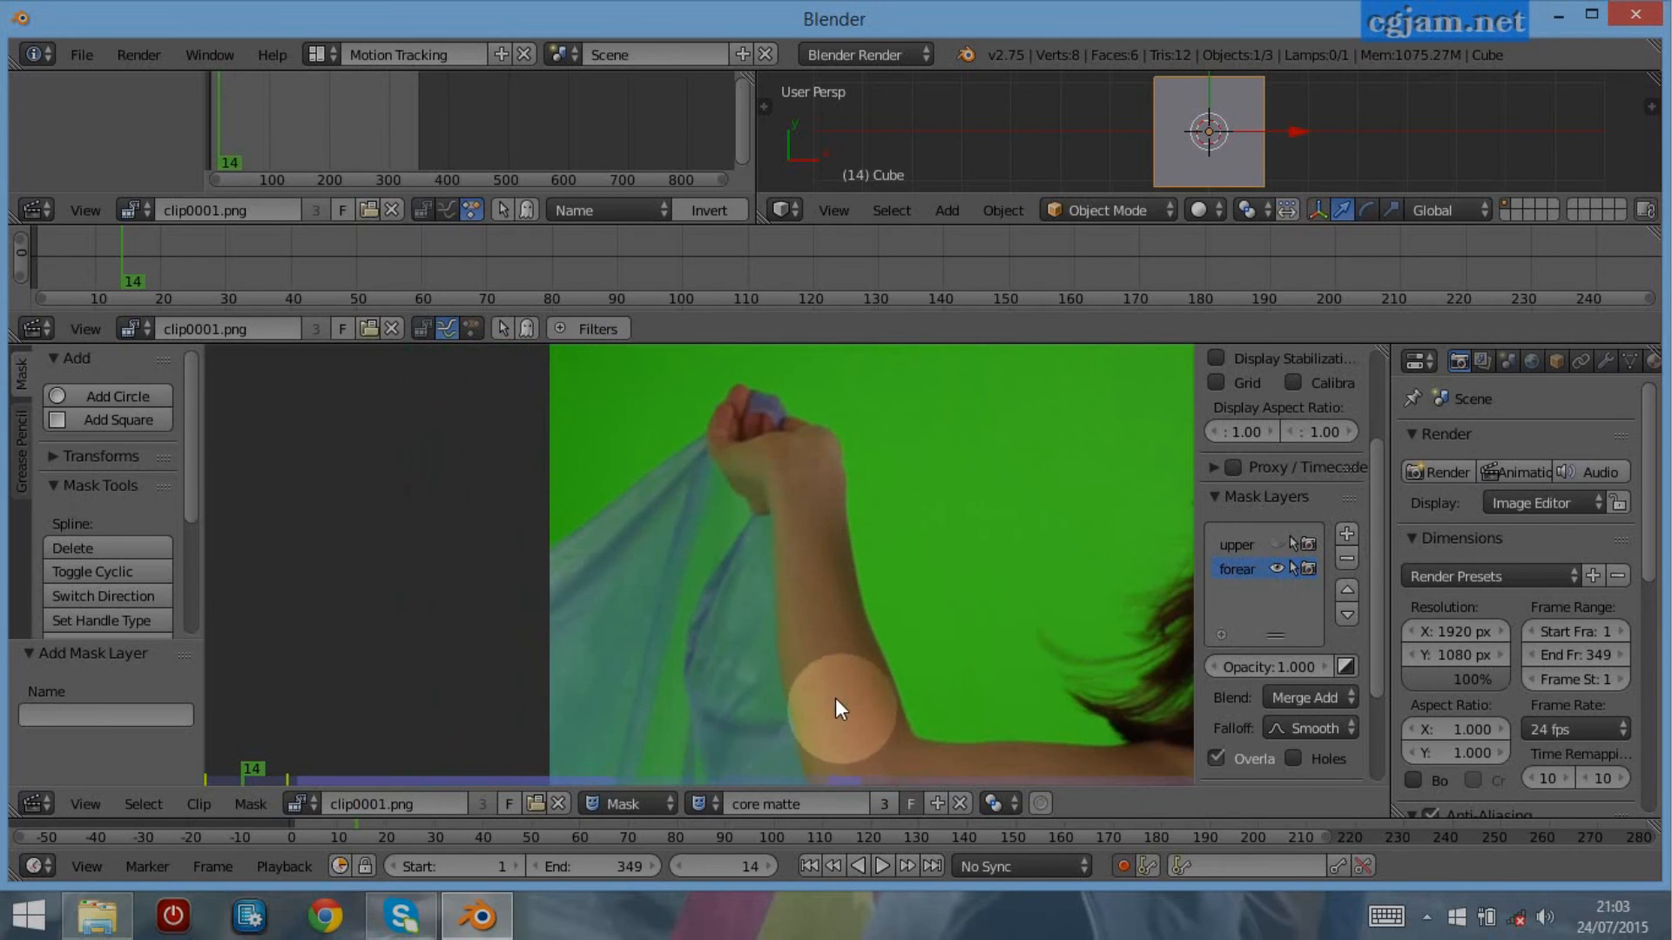
pyautogui.keyDown('ctrl'); pyautogui.click(769, 500); pyautogui.keyUp('ctrl')
pyautogui.moveTo(768, 500)
pyautogui.keyDown('ctrl'); pyautogui.mouseDown()
pyautogui.moveTo(741, 519)
pyautogui.moveTo(742, 498)
pyautogui.moveTo(718, 530)
pyautogui.moveTo(771, 570)
pyautogui.mouseUp(); pyautogui.keyUp('ctrl')
pyautogui.keyDown('ctrl'); pyautogui.moveTo(791, 727); pyautogui.dragTo(797, 760); pyautogui.keyUp('ctrl')
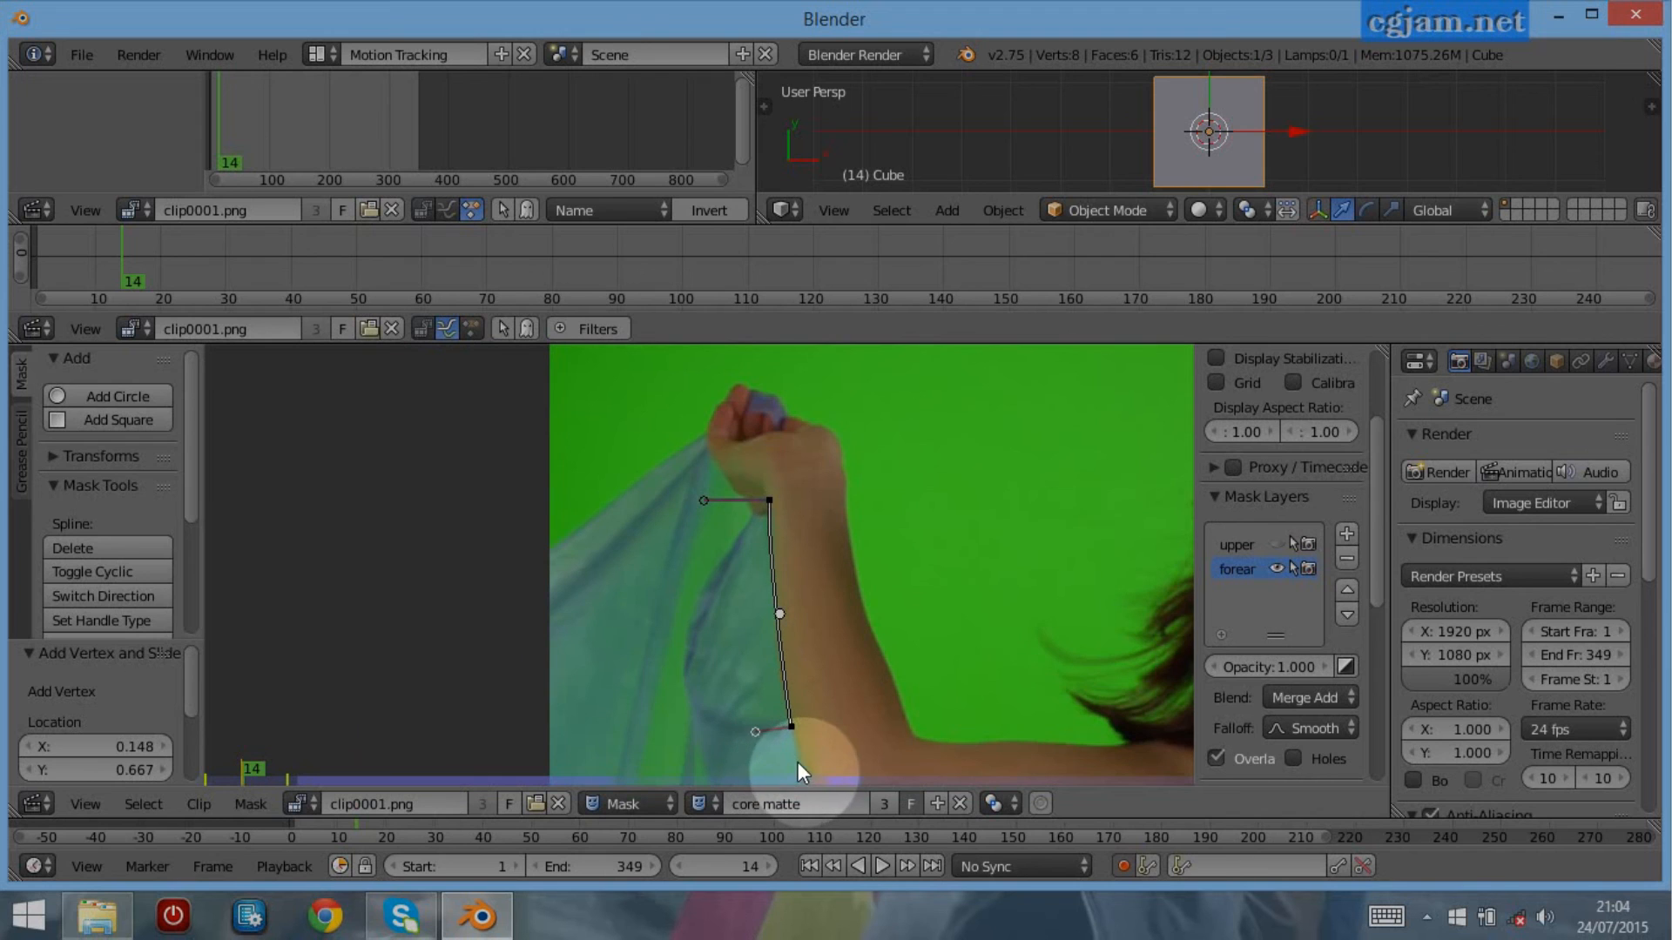
pyautogui.keyDown('ctrl'); pyautogui.moveTo(902, 671); pyautogui.dragTo(905, 509, button='middle'); pyautogui.keyUp('ctrl')
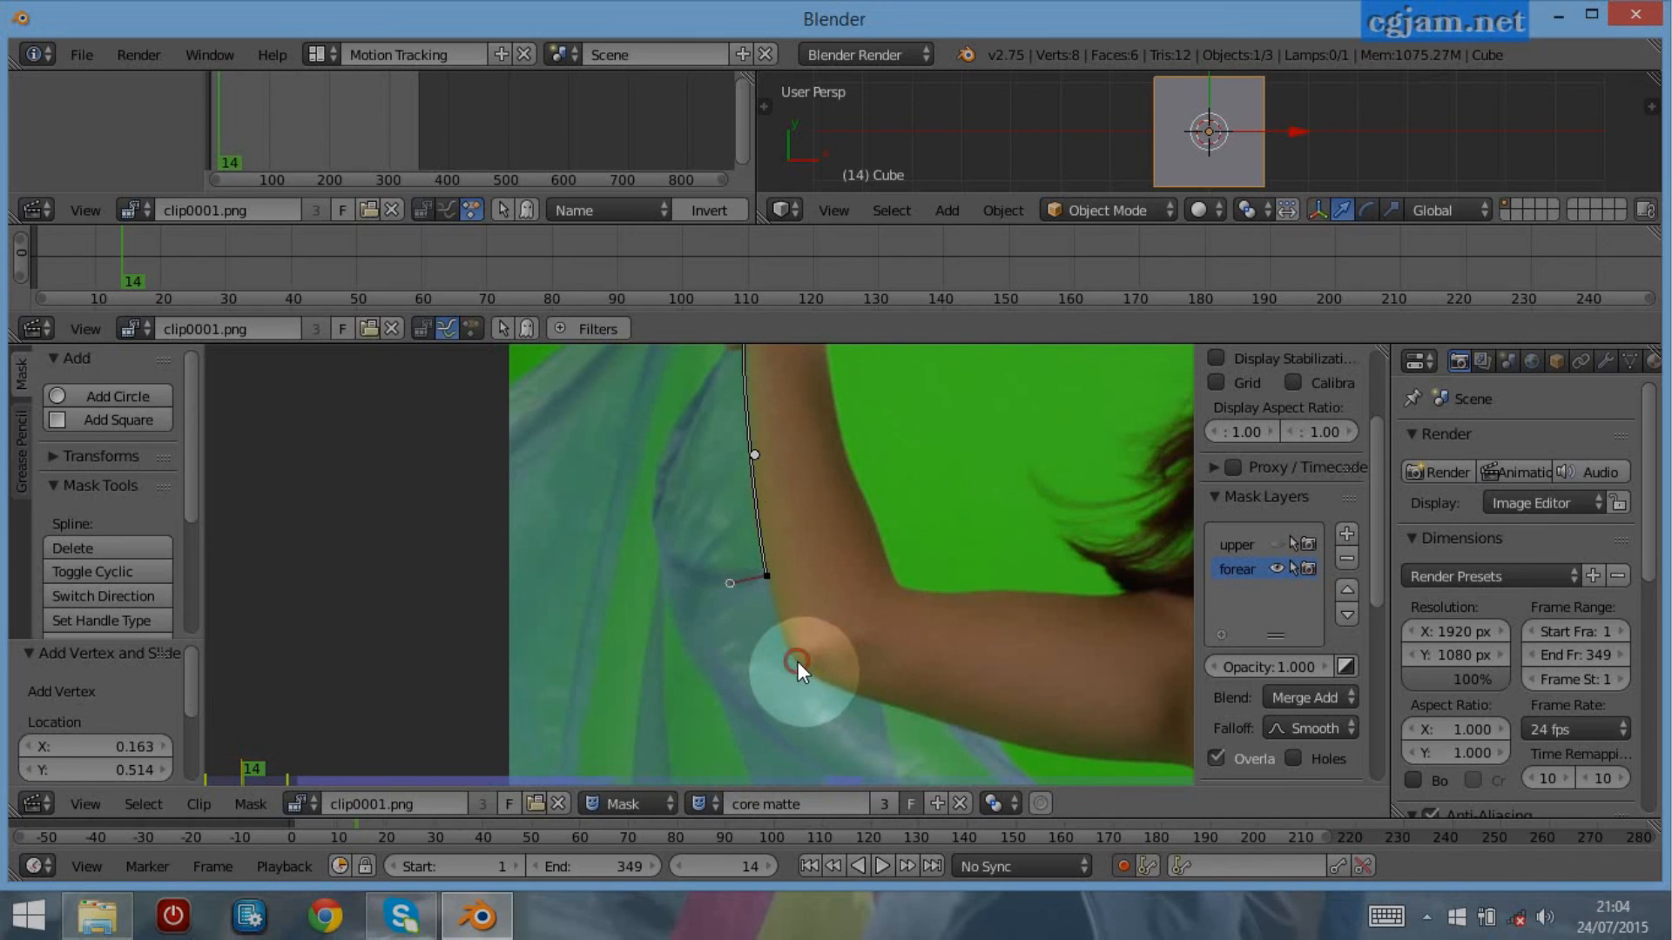
# Continue the forearm mask around the elbow, placing points below and inside the bend and adjusting their positions
pyautogui.keyDown('ctrl'); pyautogui.click(798, 662); pyautogui.keyUp('ctrl')
pyautogui.moveTo(821, 708); pyautogui.dragTo(822, 705)
pyautogui.keyDown('ctrl'); pyautogui.click(879, 635); pyautogui.keyUp('ctrl')
pyautogui.moveTo(892, 641); pyautogui.dragTo(861, 505)
pyautogui.keyDown('ctrl'); pyautogui.click(896, 585); pyautogui.keyUp('ctrl')
pyautogui.keyDown('ctrl'); pyautogui.moveTo(889, 505); pyautogui.dragTo(916, 577); pyautogui.keyUp('ctrl')
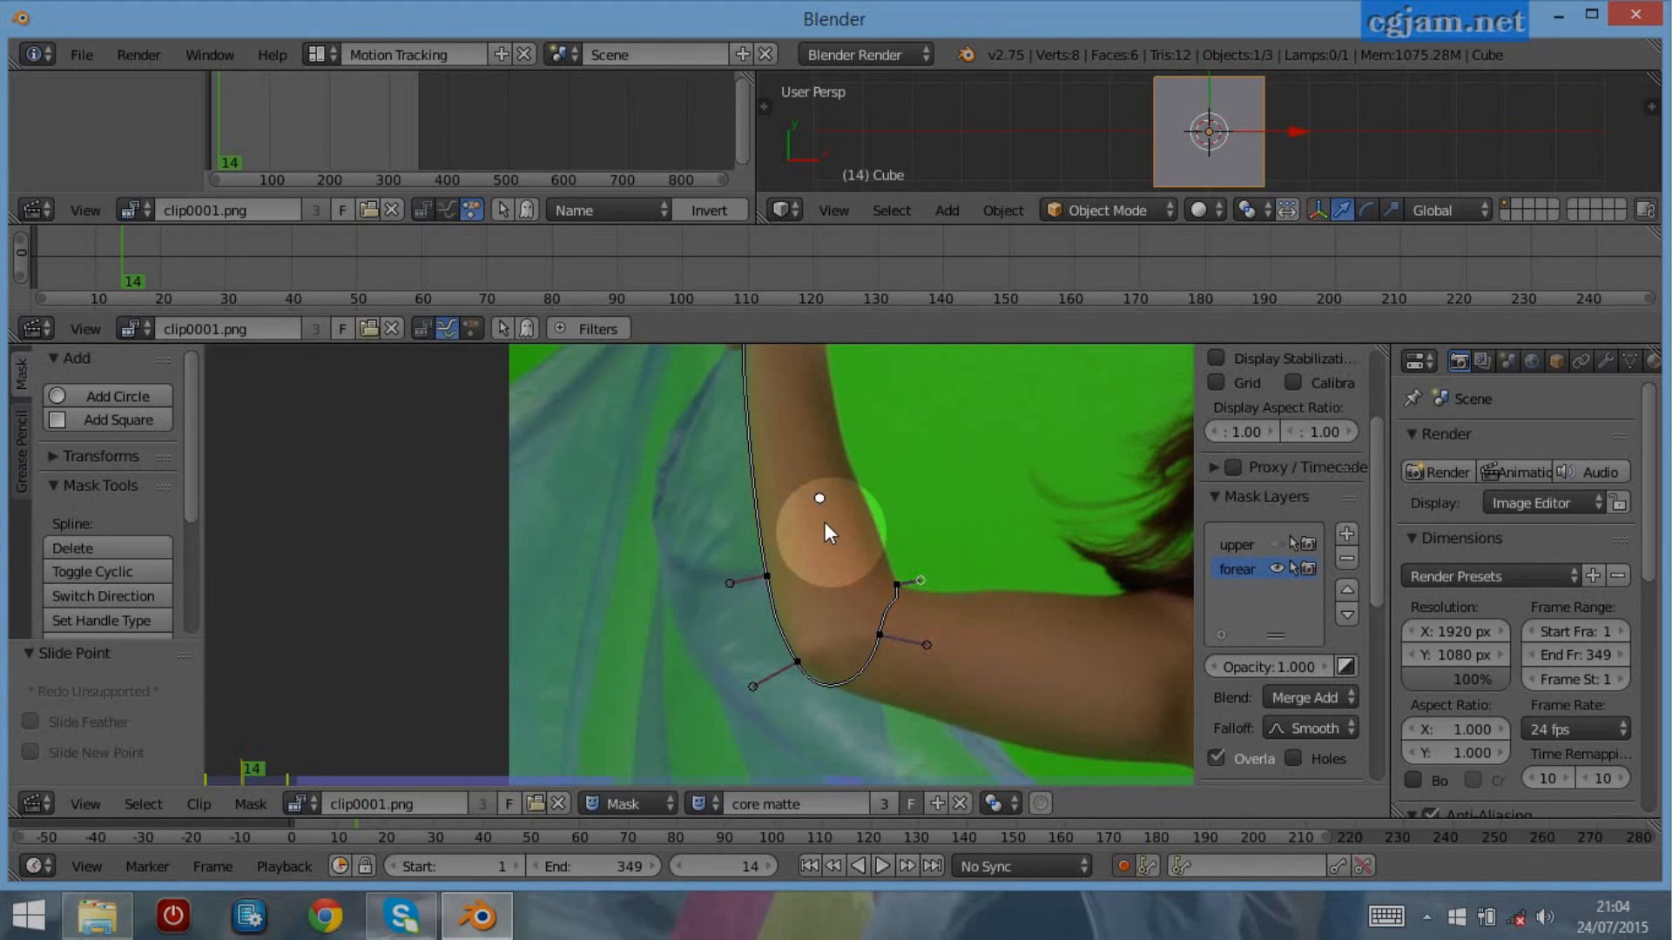
# Add mask points up the inner edge of the forearm to the wrist, undoing the stray last change
pyautogui.keyDown('ctrl'); pyautogui.moveTo(810, 493); pyautogui.dragTo(851, 656, button='middle'); pyautogui.keyUp('ctrl')
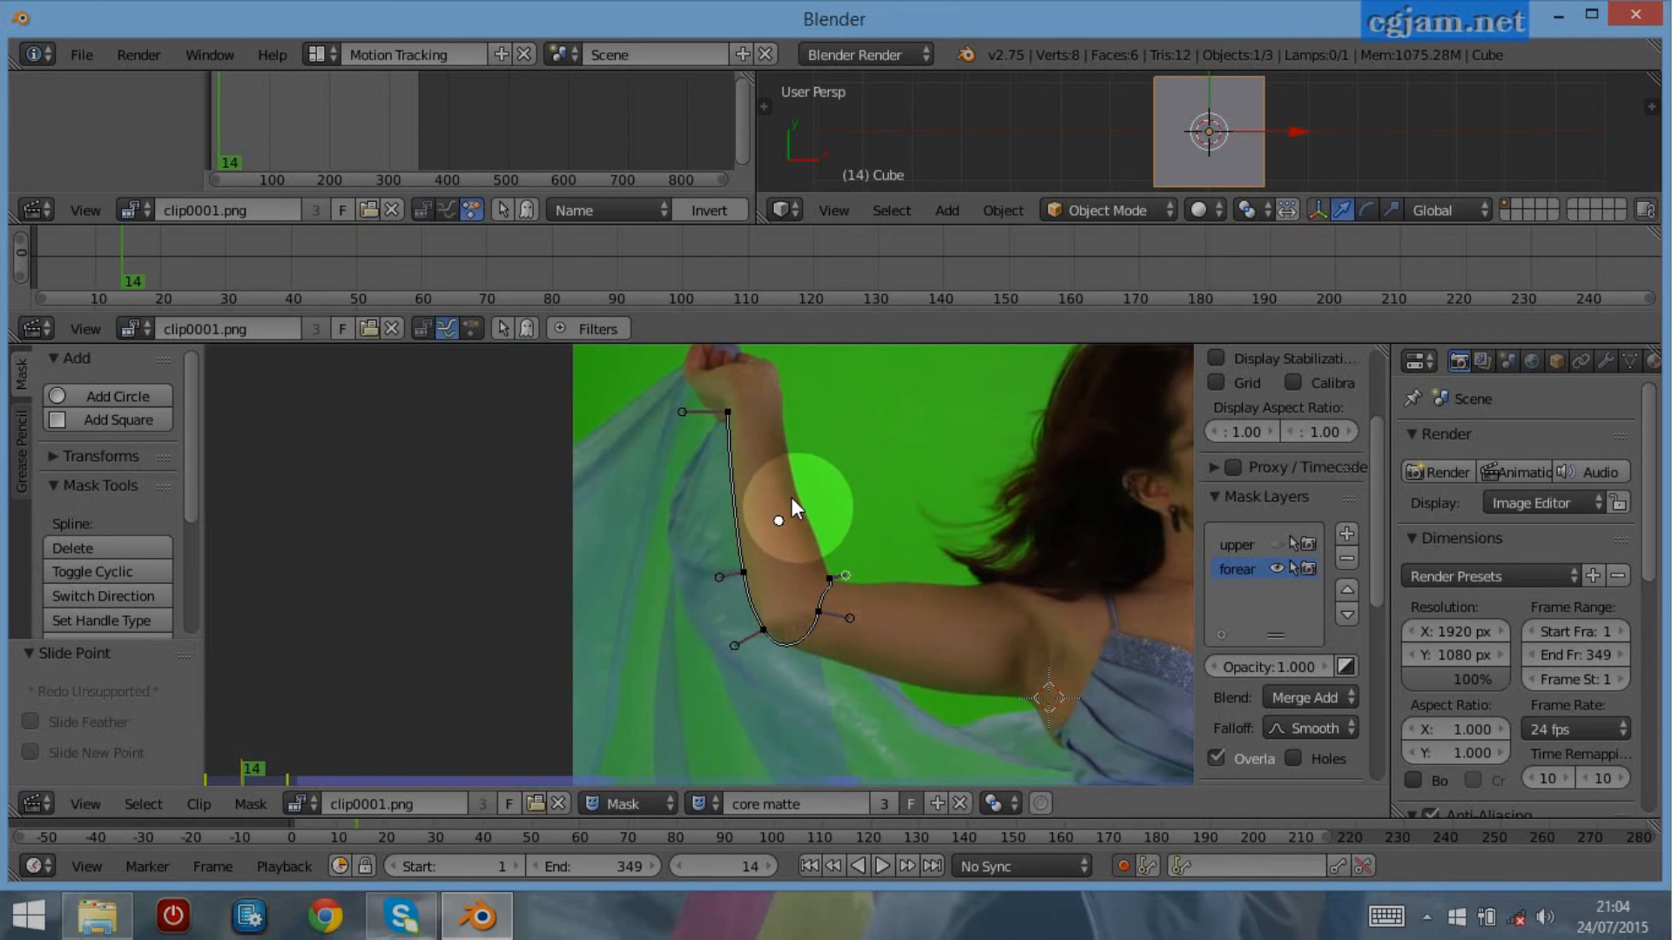
pyautogui.keyDown('ctrl'); pyautogui.click(792, 498); pyautogui.keyUp('ctrl')
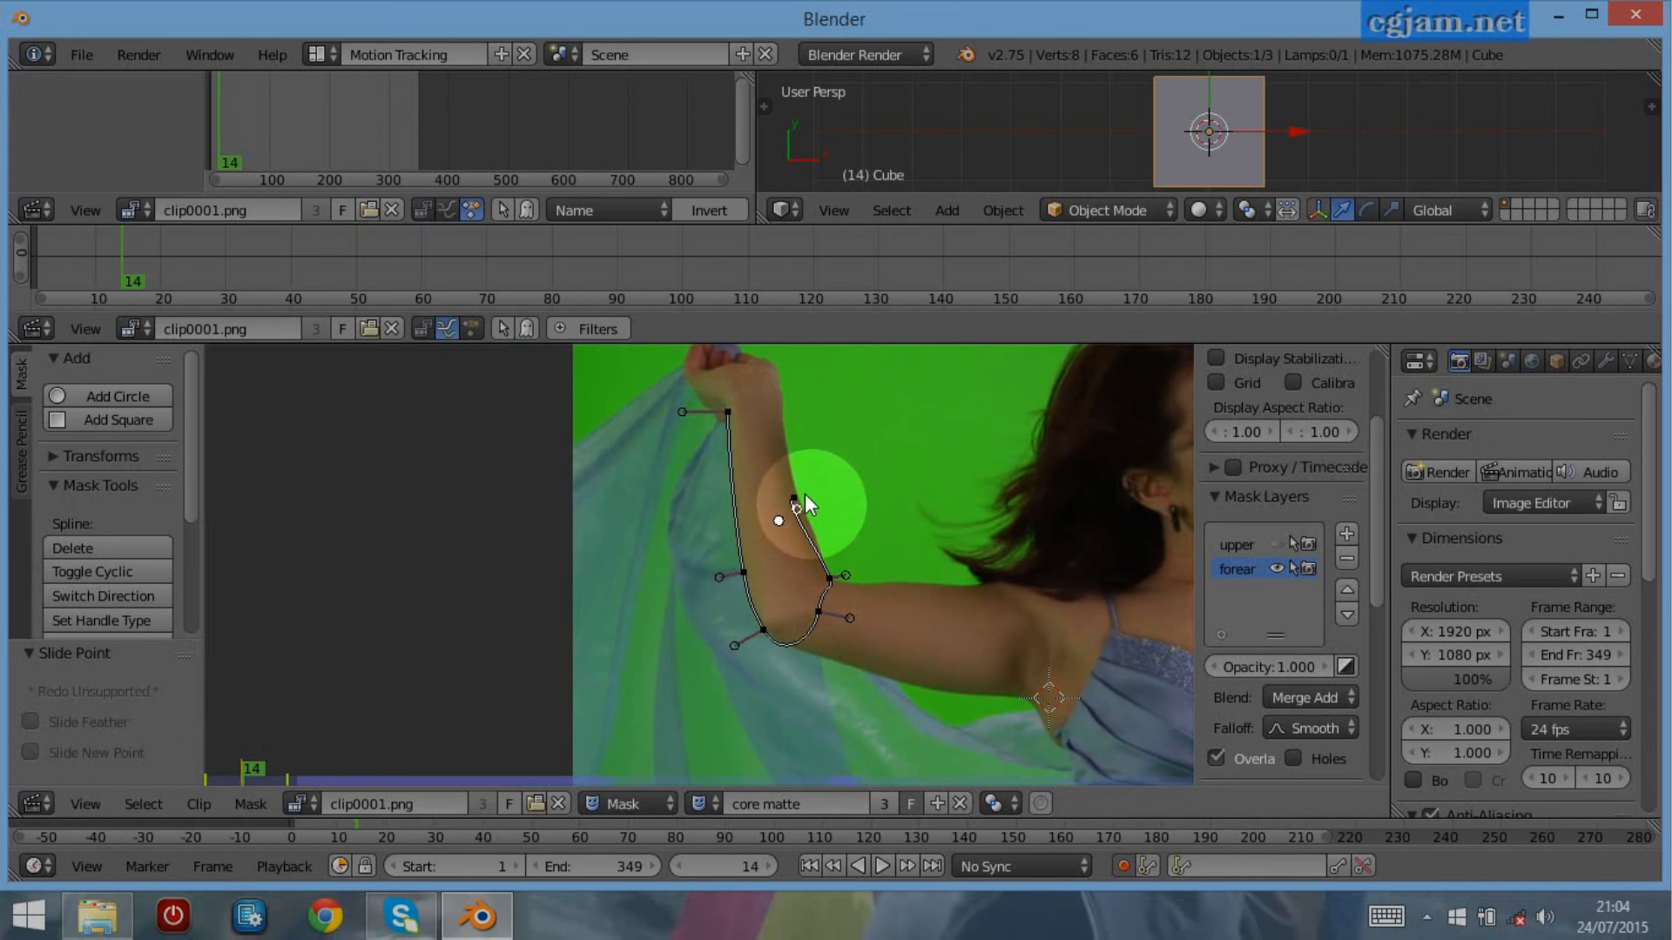
pyautogui.keyDown('ctrl'); pyautogui.moveTo(781, 499); pyautogui.dragTo(782, 487); pyautogui.keyUp('ctrl')
pyautogui.keyDown('ctrl'); pyautogui.click(782, 405); pyautogui.keyUp('ctrl')
pyautogui.keyDown('ctrl'); pyautogui.moveTo(775, 410); pyautogui.dragTo(775, 379); pyautogui.keyUp('ctrl')
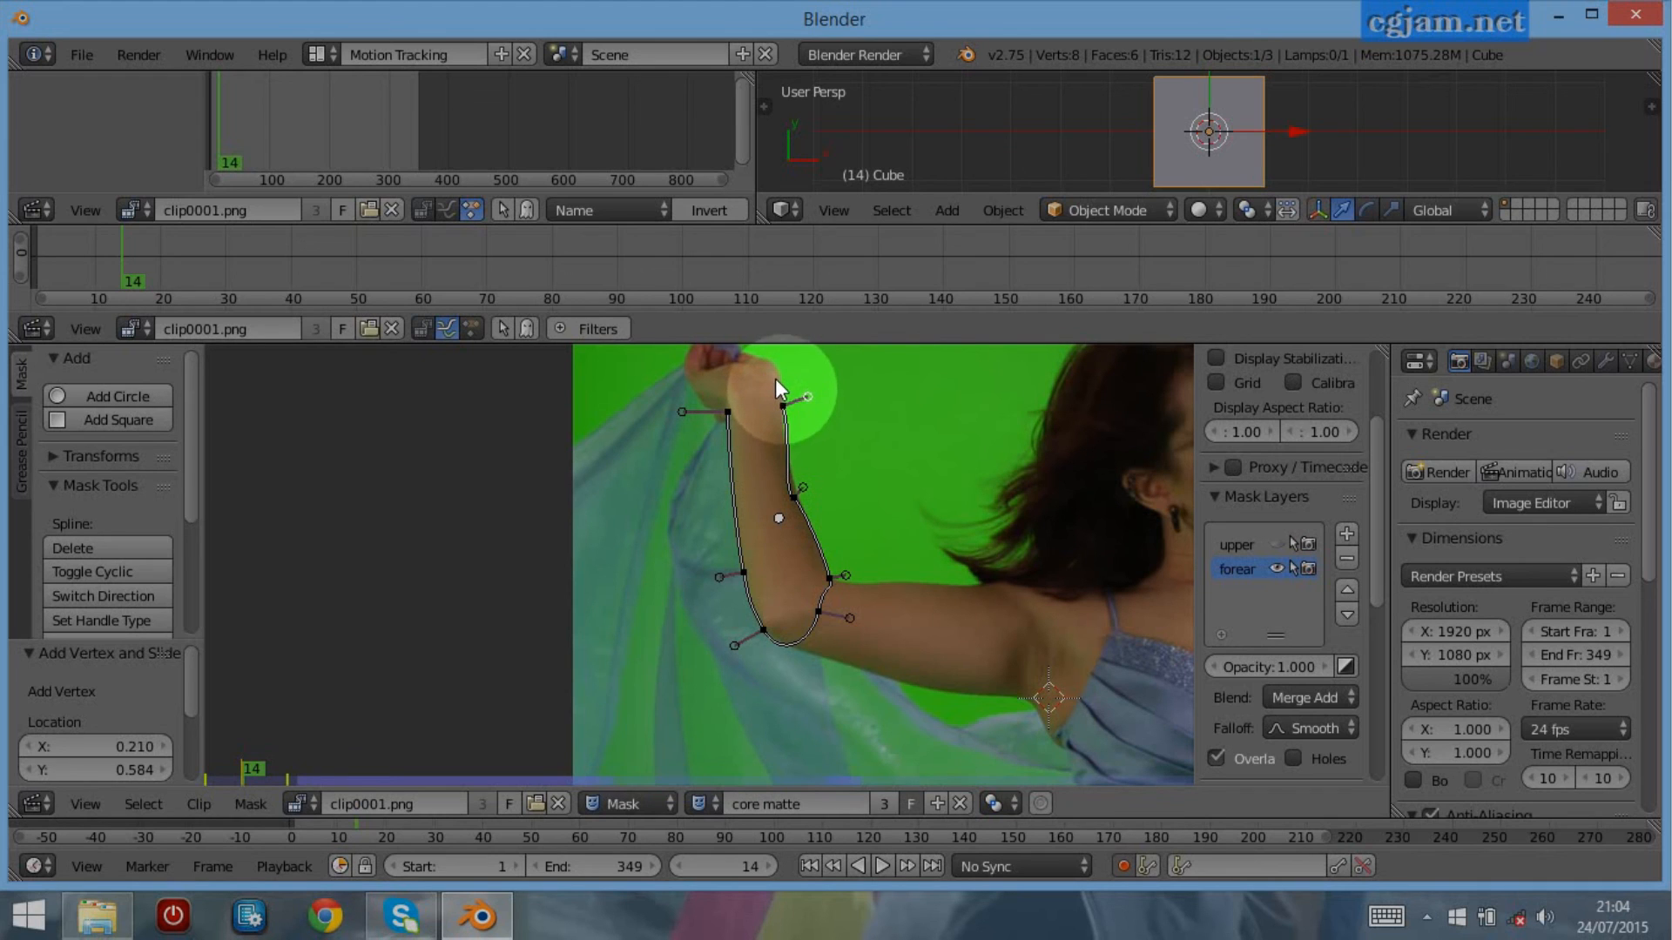
pyautogui.moveTo(798, 494); pyautogui.dragTo(833, 469)
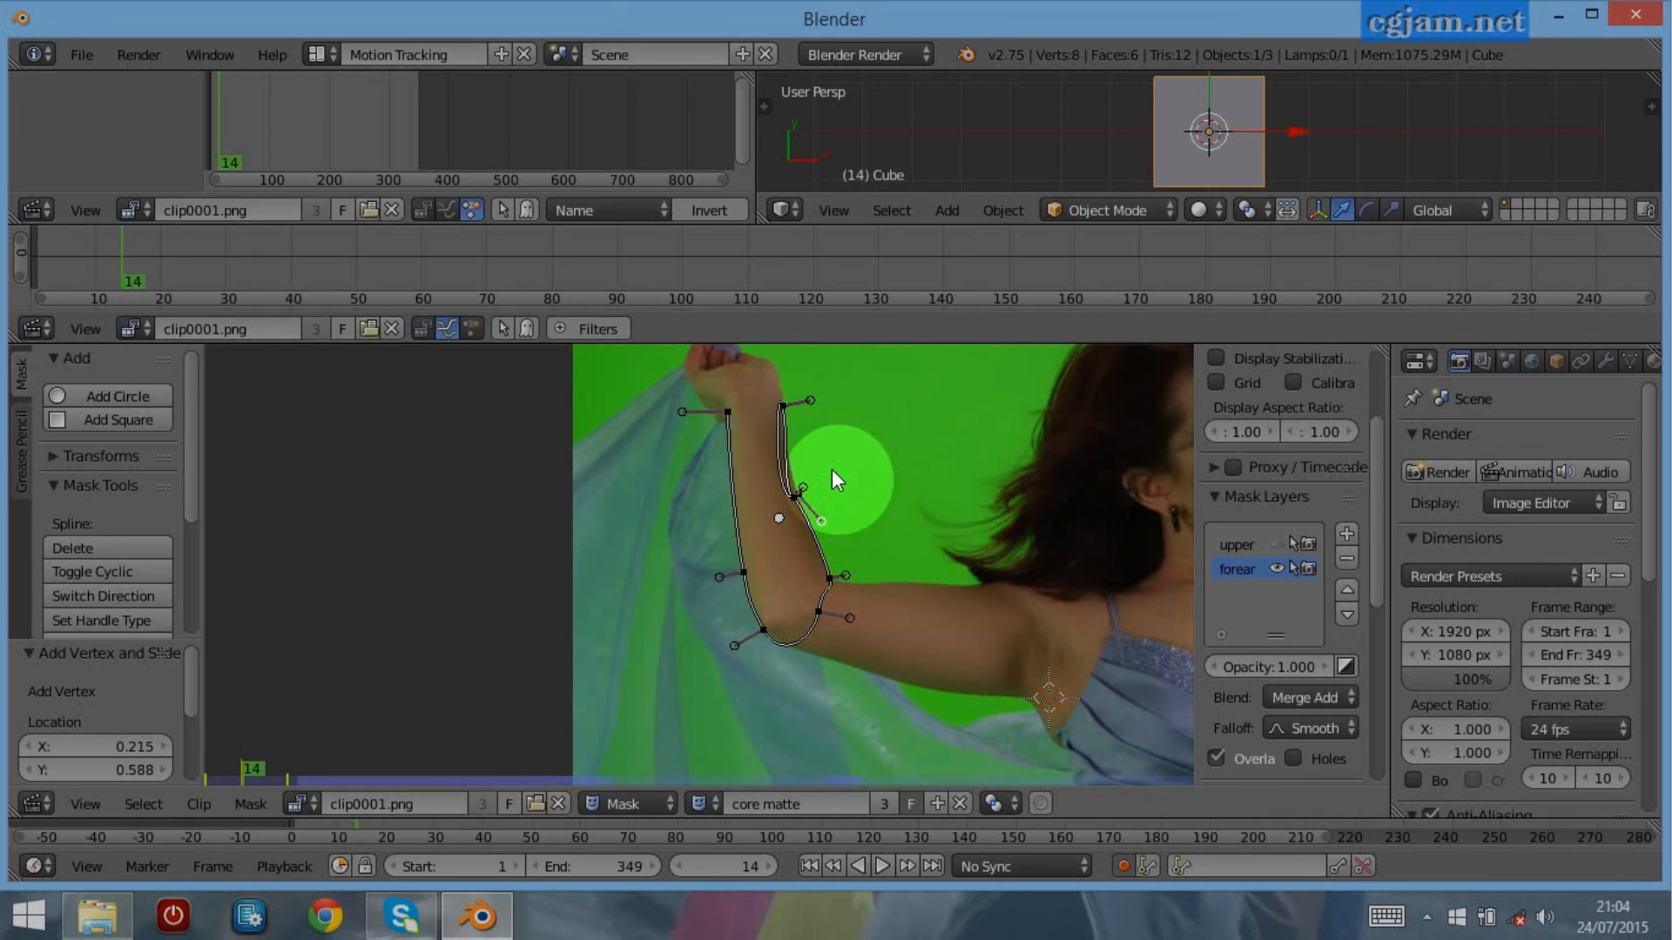
pyautogui.hotkey('ctrl', 'z')
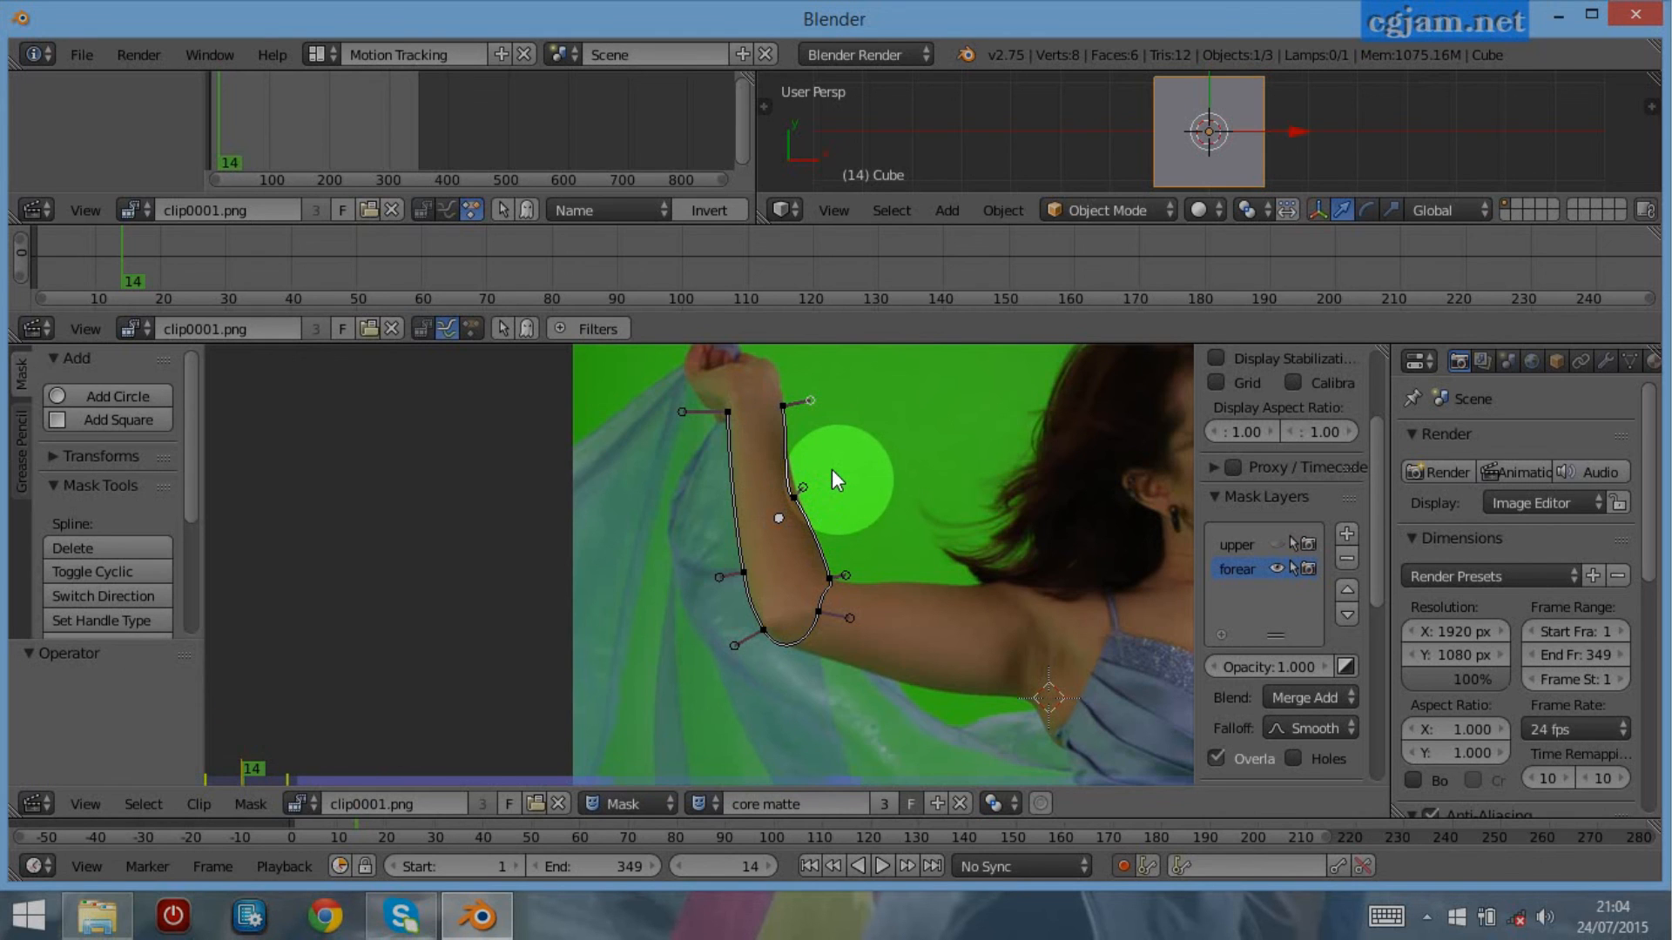
# Adjust the inner wrist point's feather handle and the inner mid-forearm point so the curve follows the arm's edge
pyautogui.scroll(4, 841, 523)
pyautogui.keyDown('shift'); pyautogui.moveTo(953, 473); pyautogui.dragTo(847, 668, button='middle'); pyautogui.keyUp('shift')
pyautogui.moveTo(891, 546); pyautogui.dragTo(940, 526)
pyautogui.keyDown('shift'); pyautogui.moveTo(821, 496); pyautogui.dragTo(822, 711, button='middle'); pyautogui.keyUp('shift')
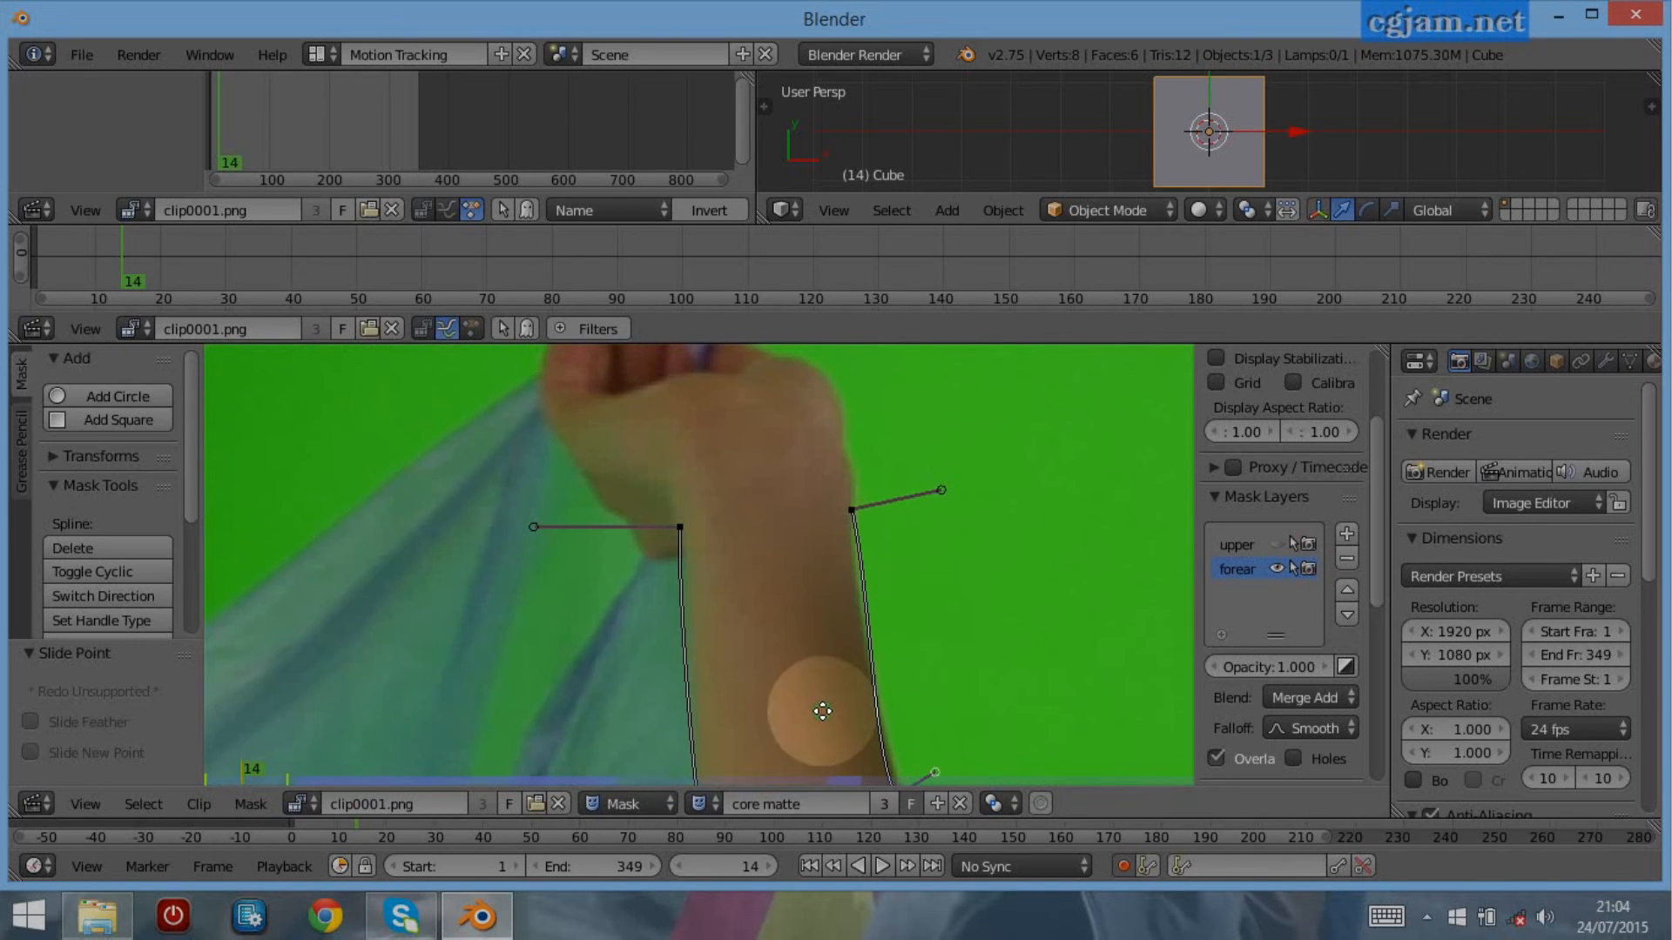
pyautogui.moveTo(940, 493); pyautogui.dragTo(943, 512)
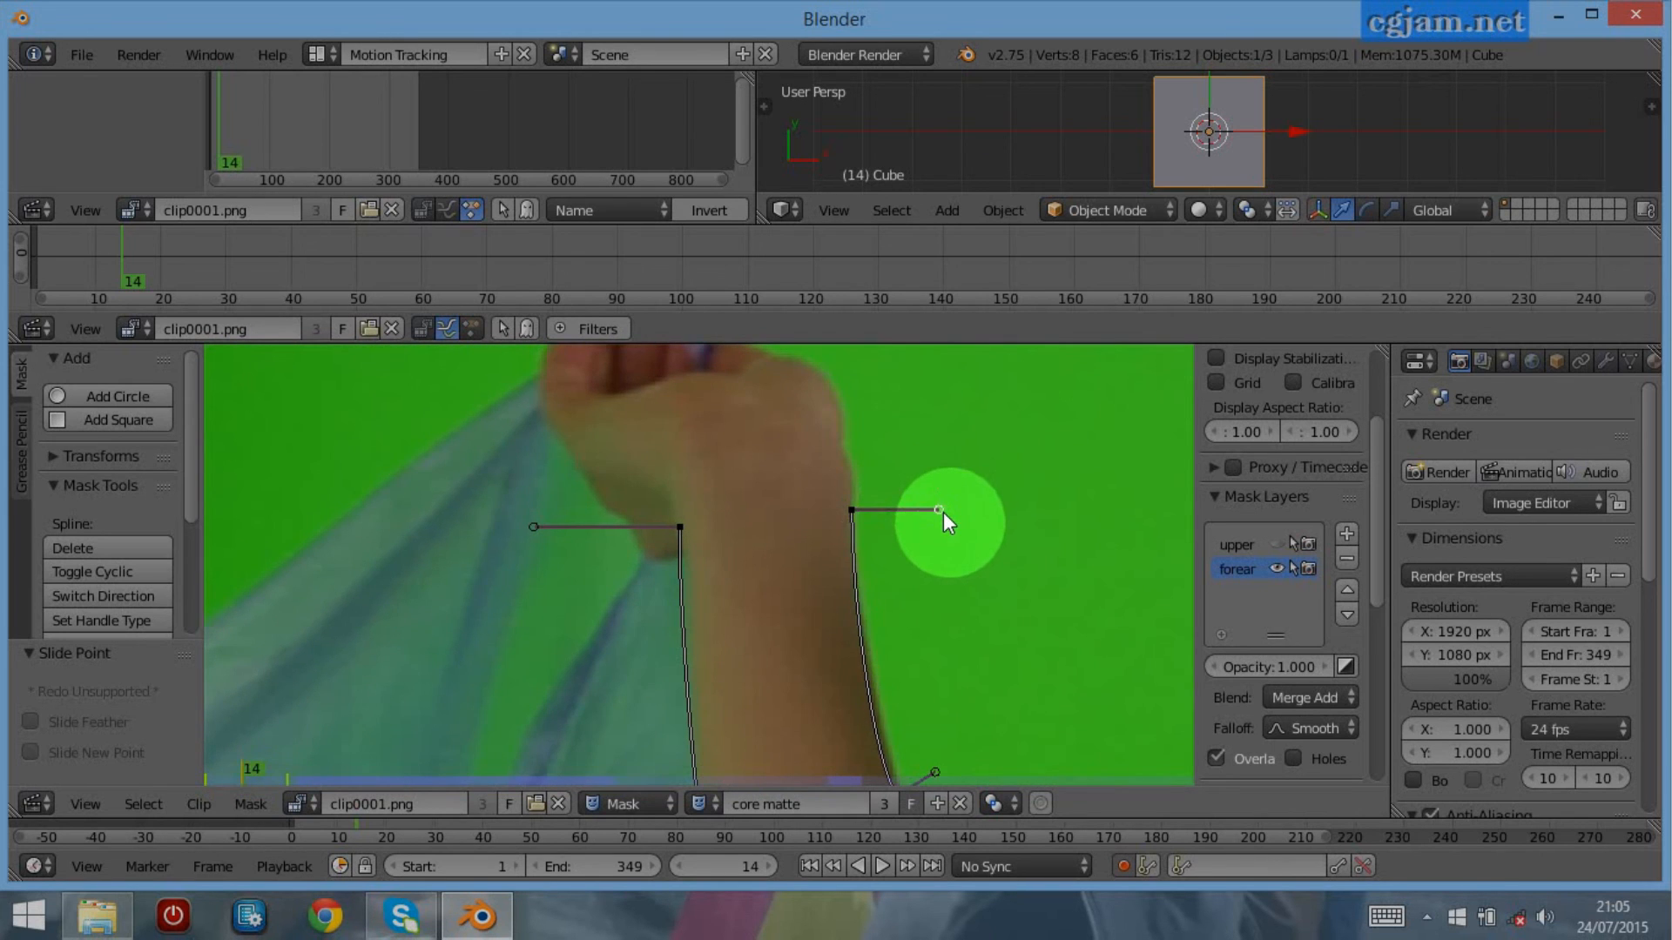
pyautogui.keyDown('shift'); pyautogui.moveTo(989, 640); pyautogui.dragTo(938, 496, button='middle'); pyautogui.keyUp('shift')
pyautogui.moveTo(881, 630); pyautogui.dragTo(855, 651)
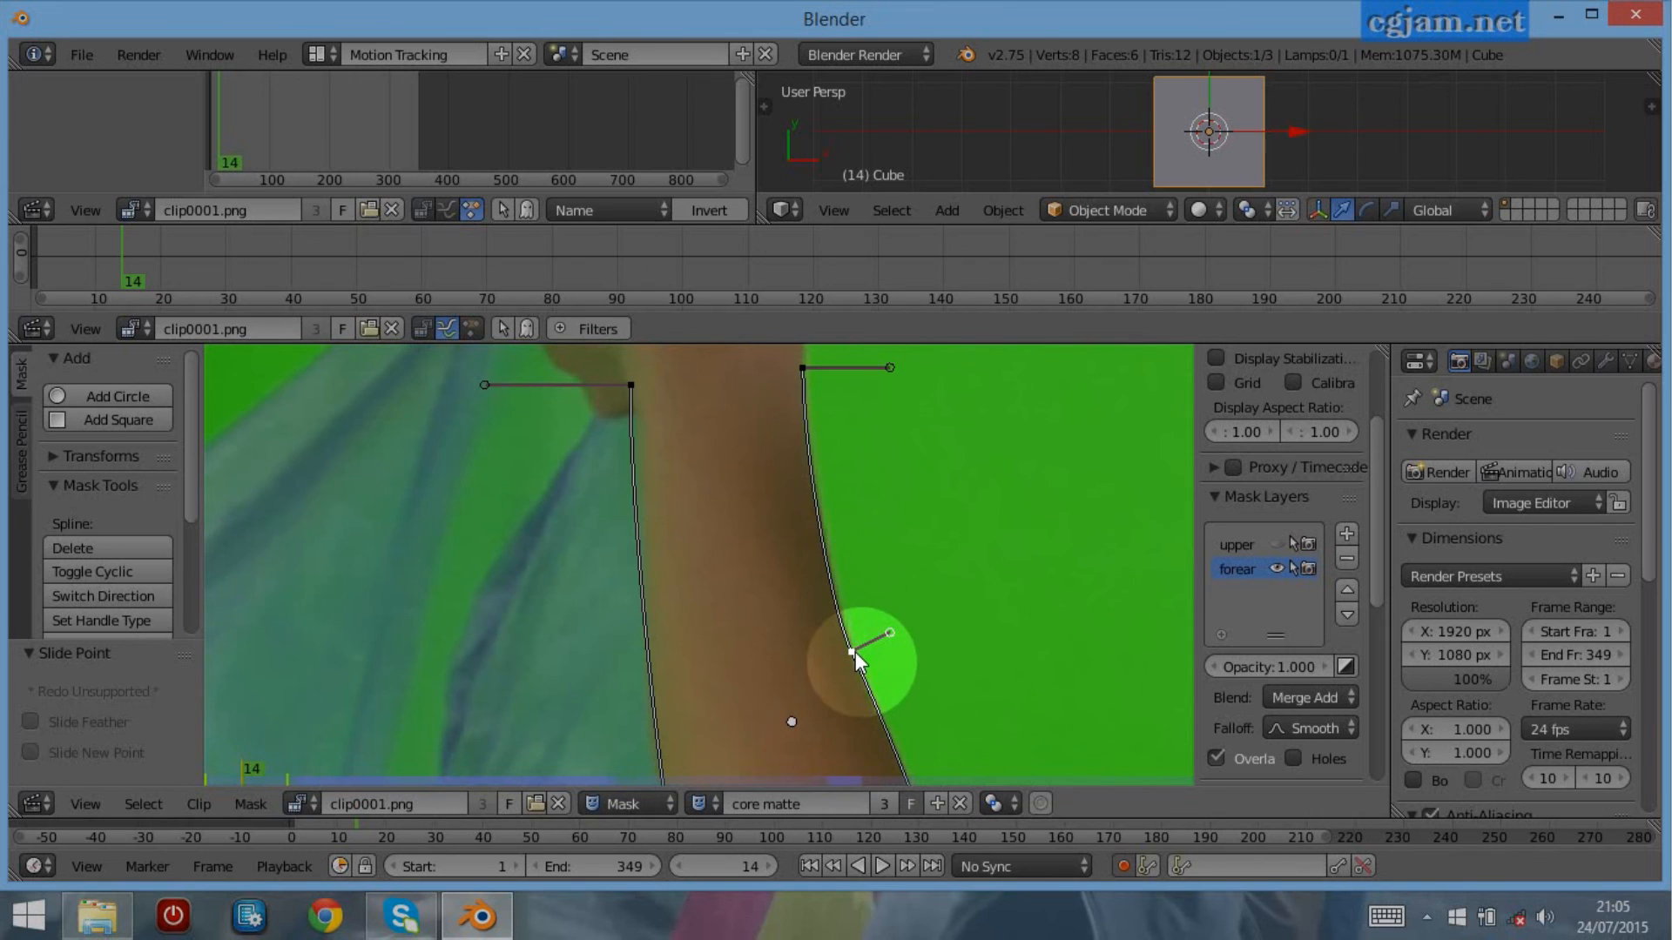
# Close the forearm spline across the wrist with Toggle Cyclic and show the upper arm layer again
pyautogui.moveTo(765, 491); pyautogui.dragTo(765, 609, button='middle')
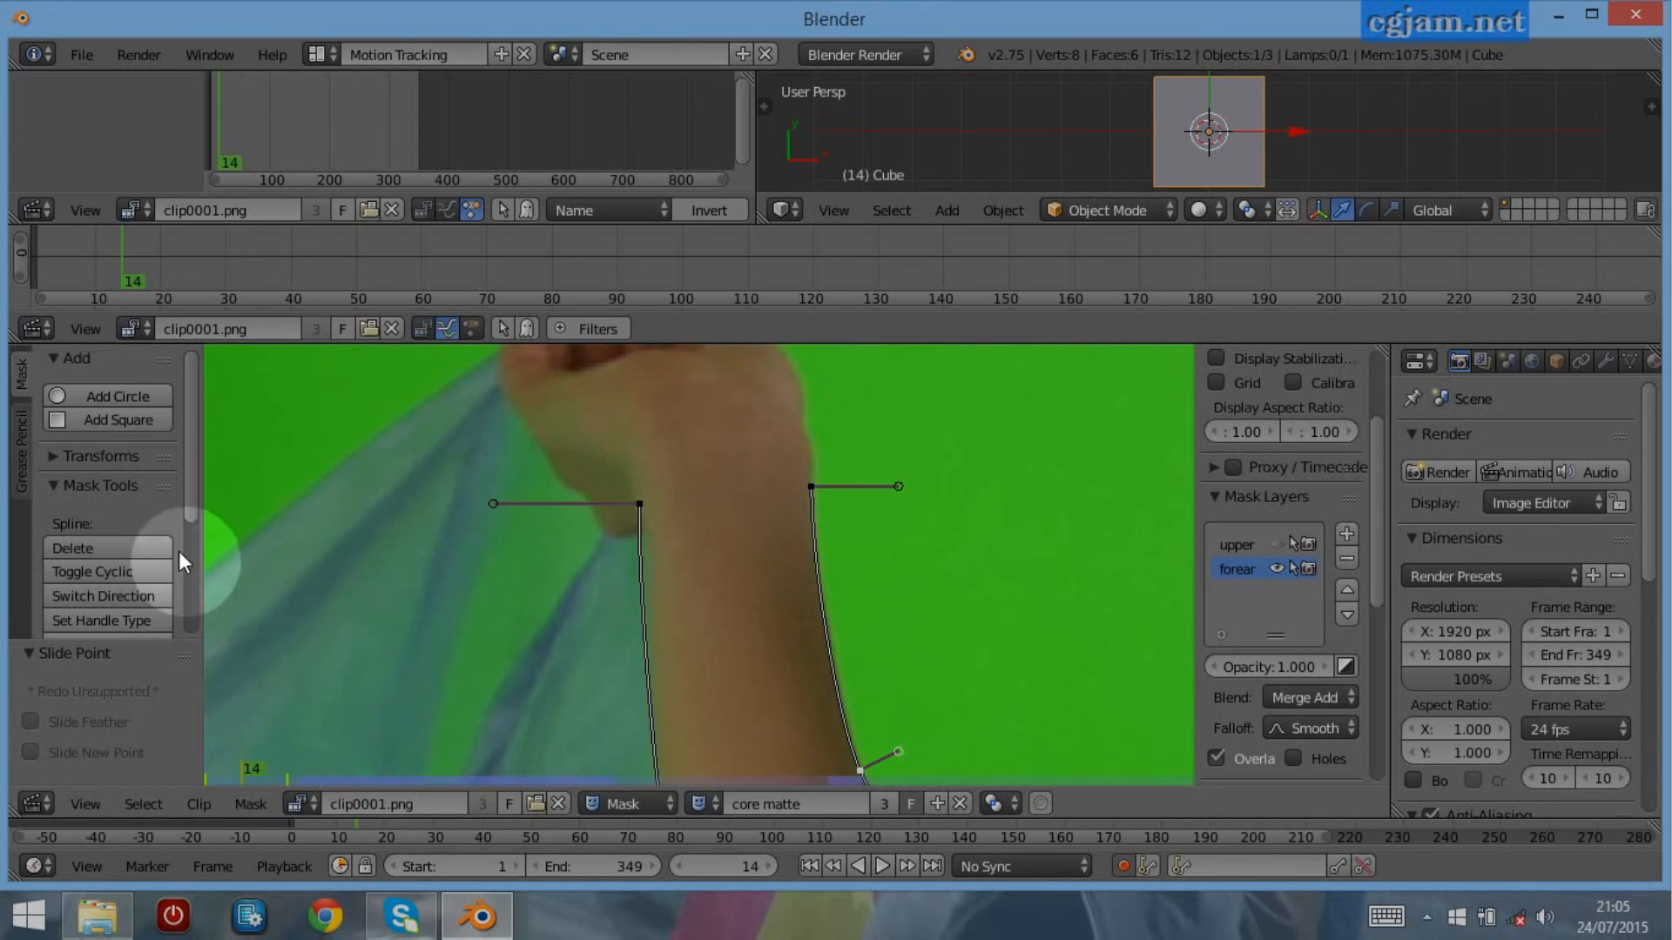
pyautogui.click(166, 573)
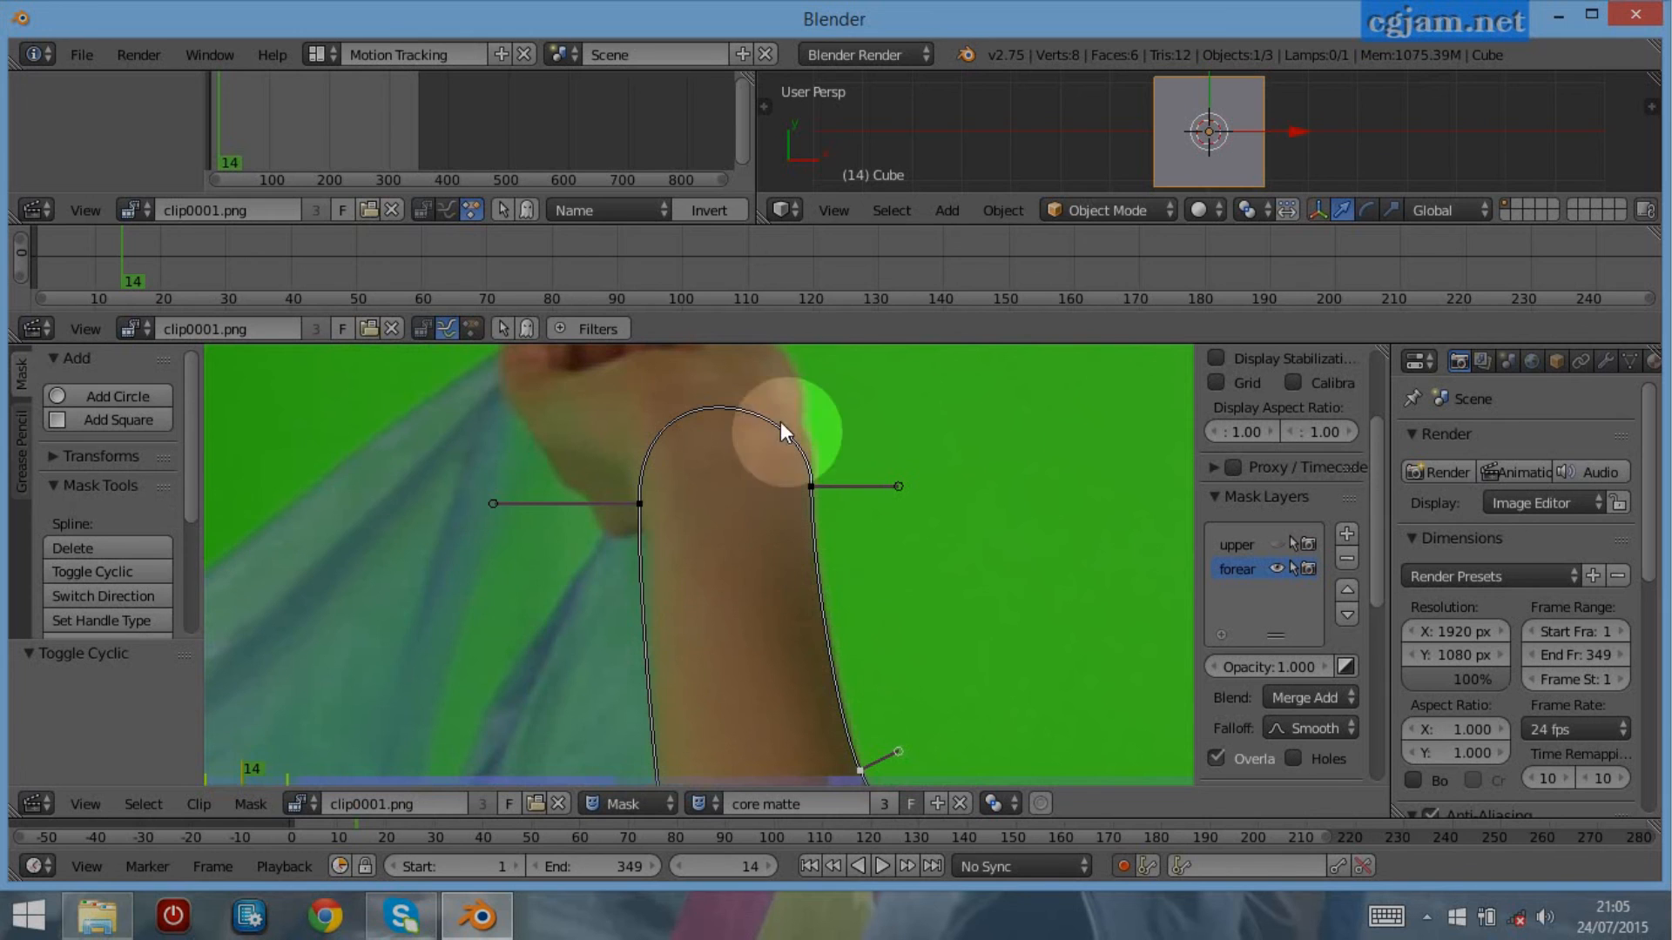
pyautogui.scroll(-4, 840, 509)
pyautogui.moveTo(933, 650); pyautogui.dragTo(913, 552, button='middle')
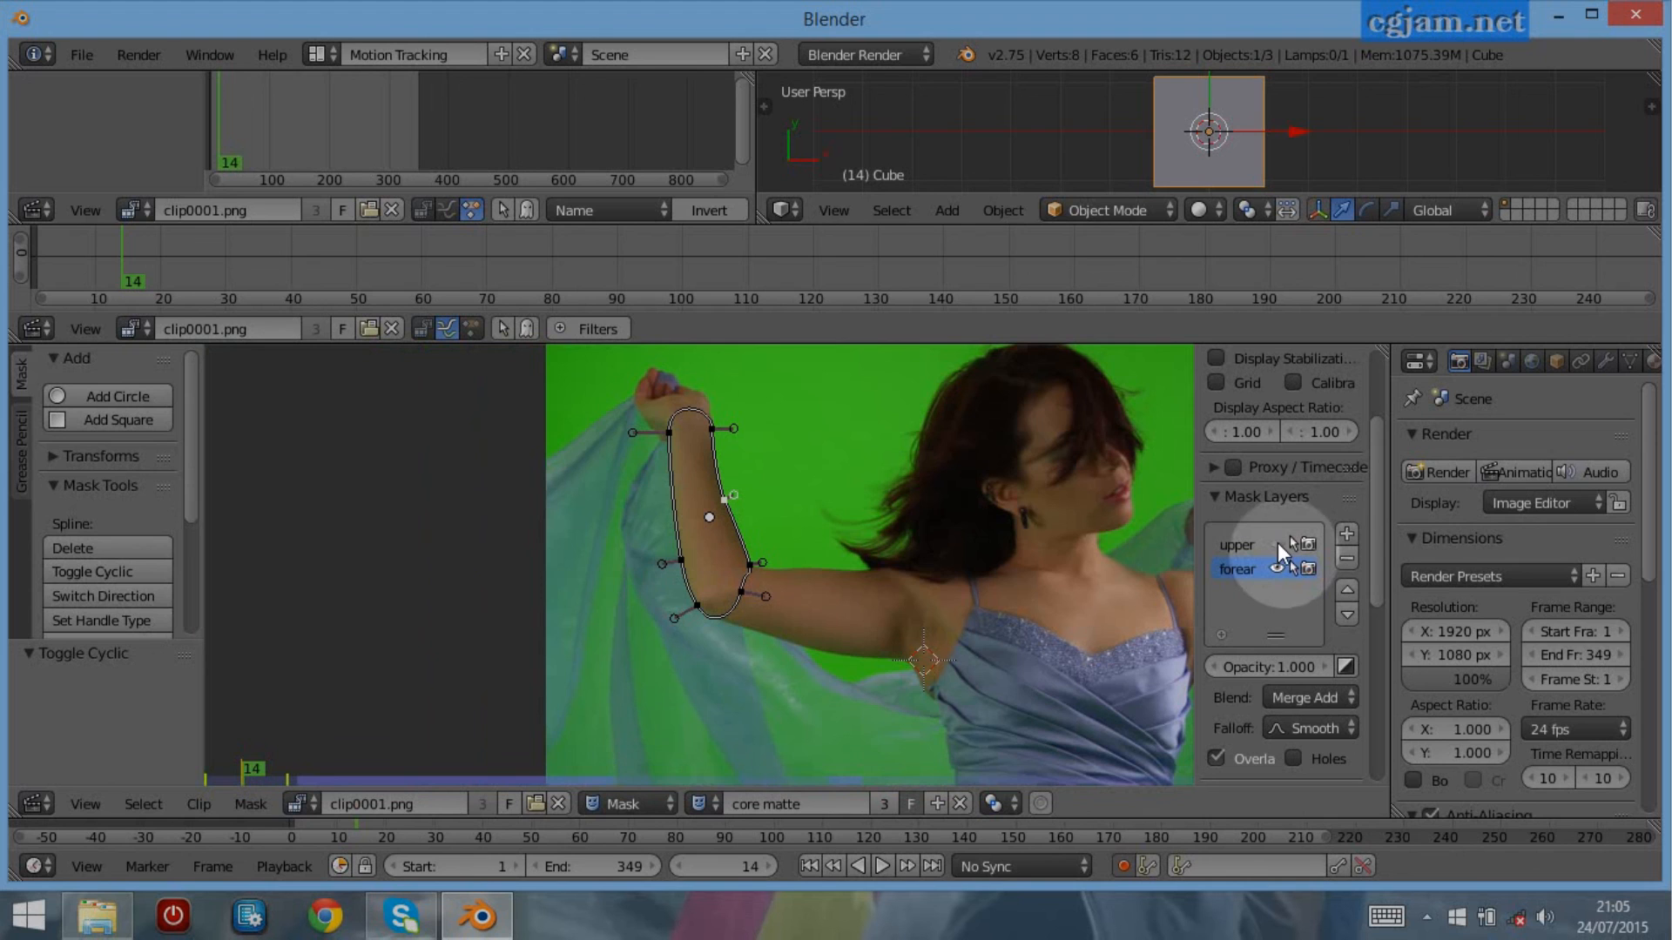
pyautogui.click(1276, 545)
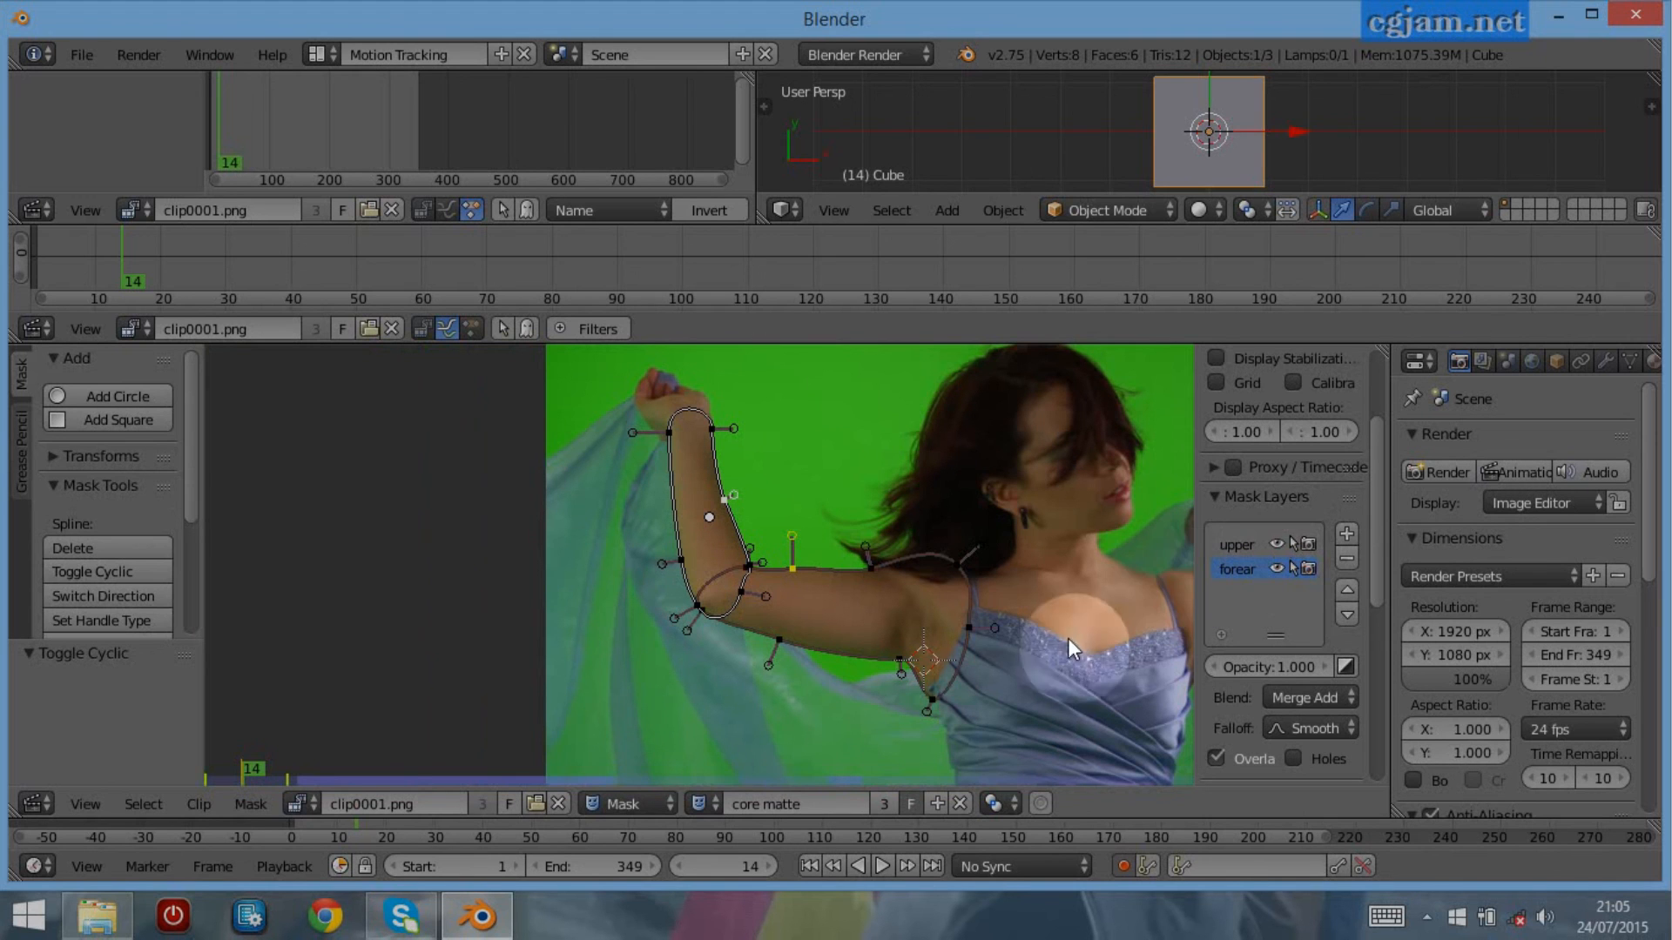
pyautogui.scroll(4, 667, 645)
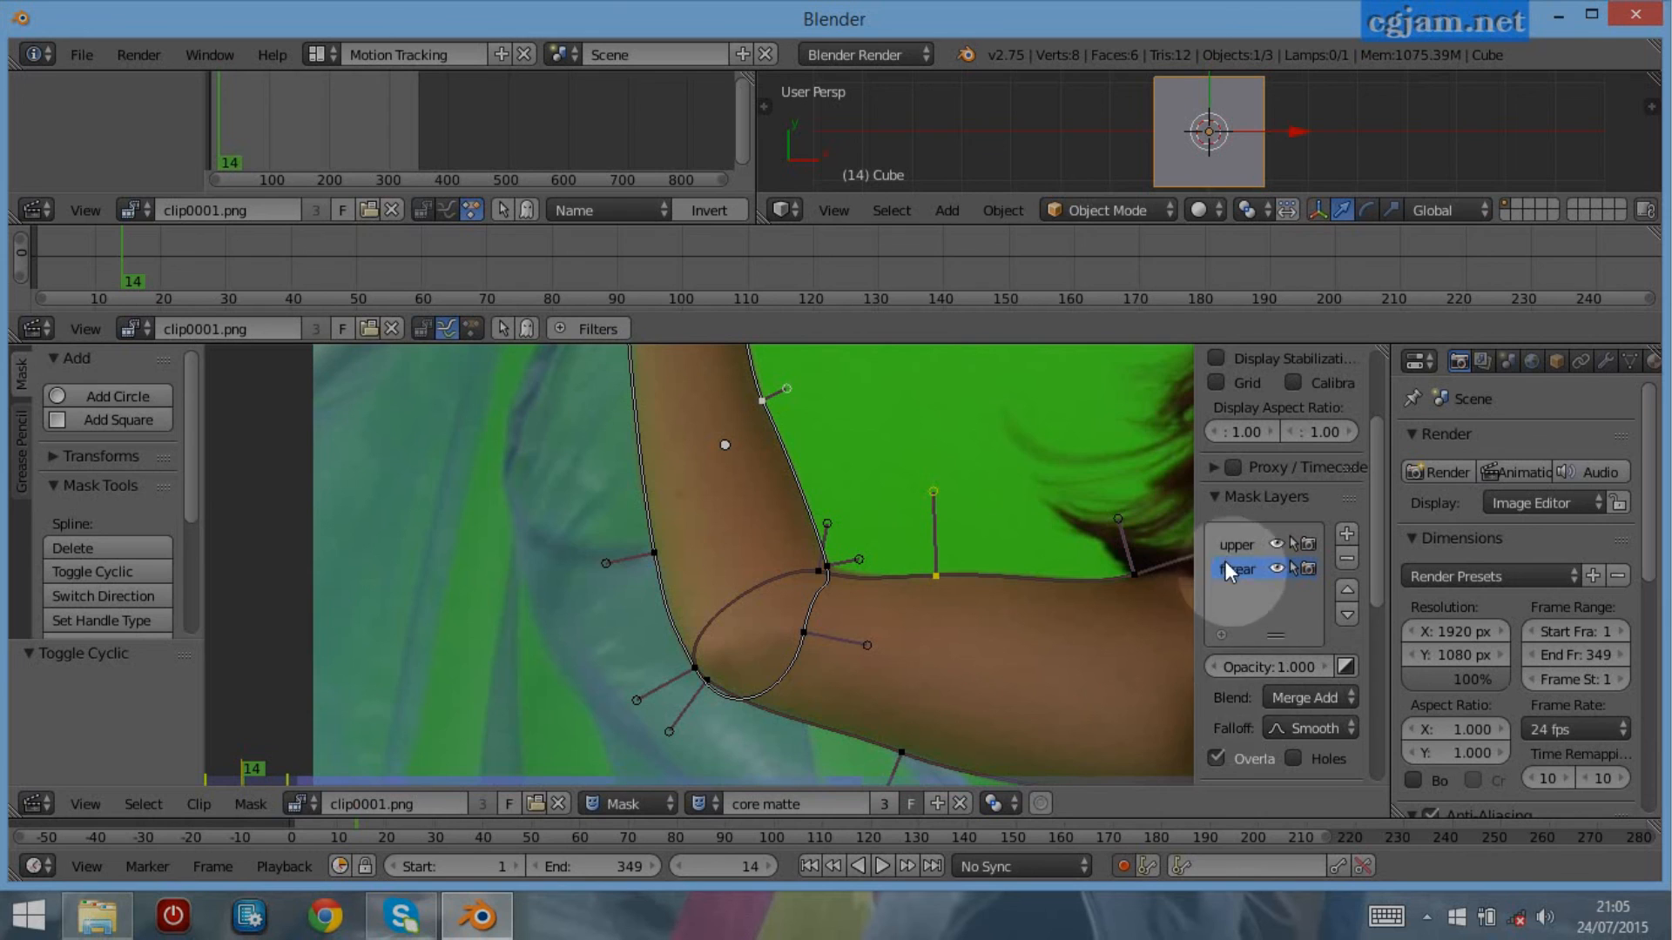
pyautogui.click(1275, 703)
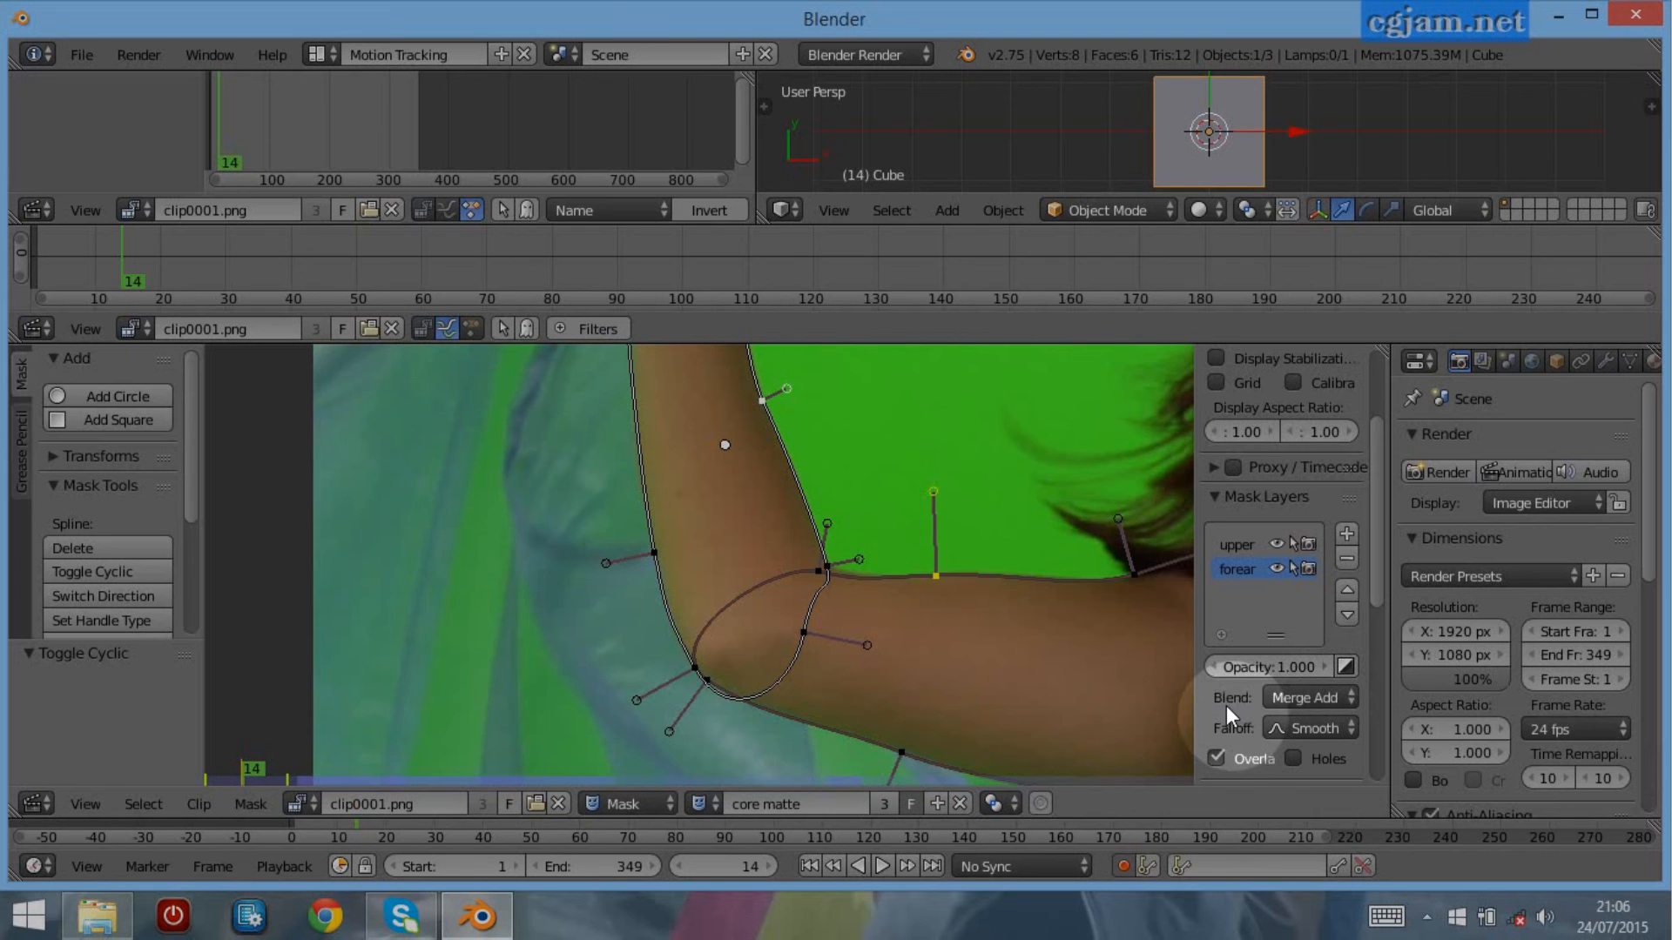
pyautogui.scroll(-6, 775, 550)
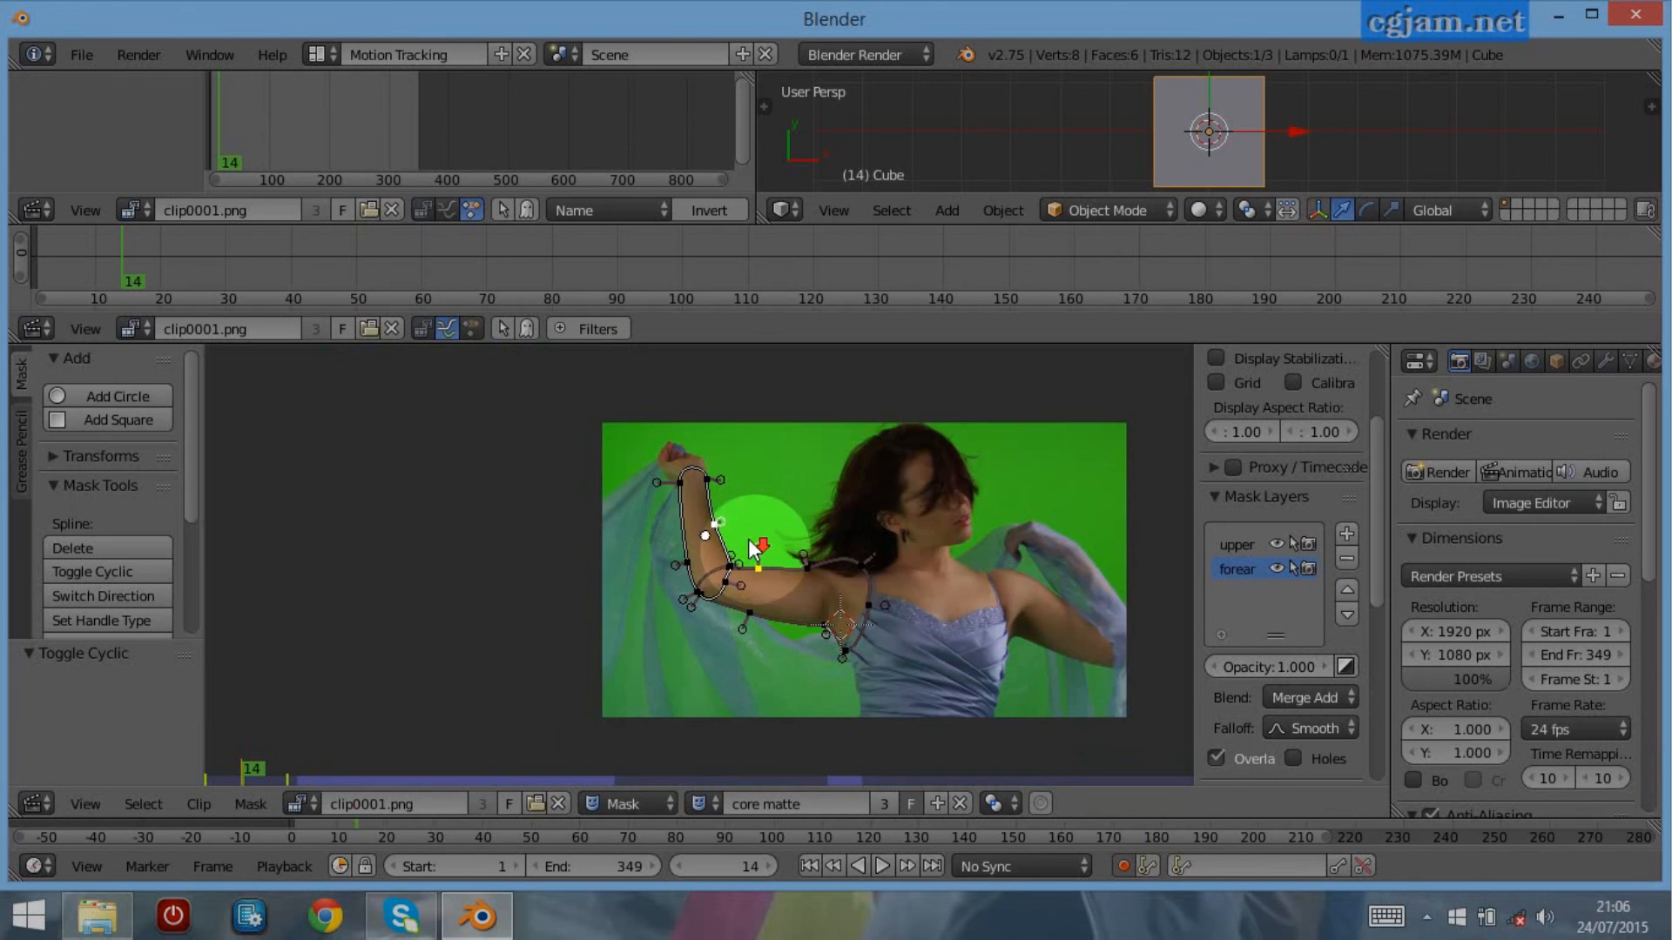
# Examine how the upper arm and forearm masks follow the arm around the elbow, wrist and shoulder on frame 14
pyautogui.scroll(1, 906, 608)
pyautogui.scroll(3, 907, 609)
pyautogui.moveTo(813, 423); pyautogui.dragTo(712, 508, button='middle')
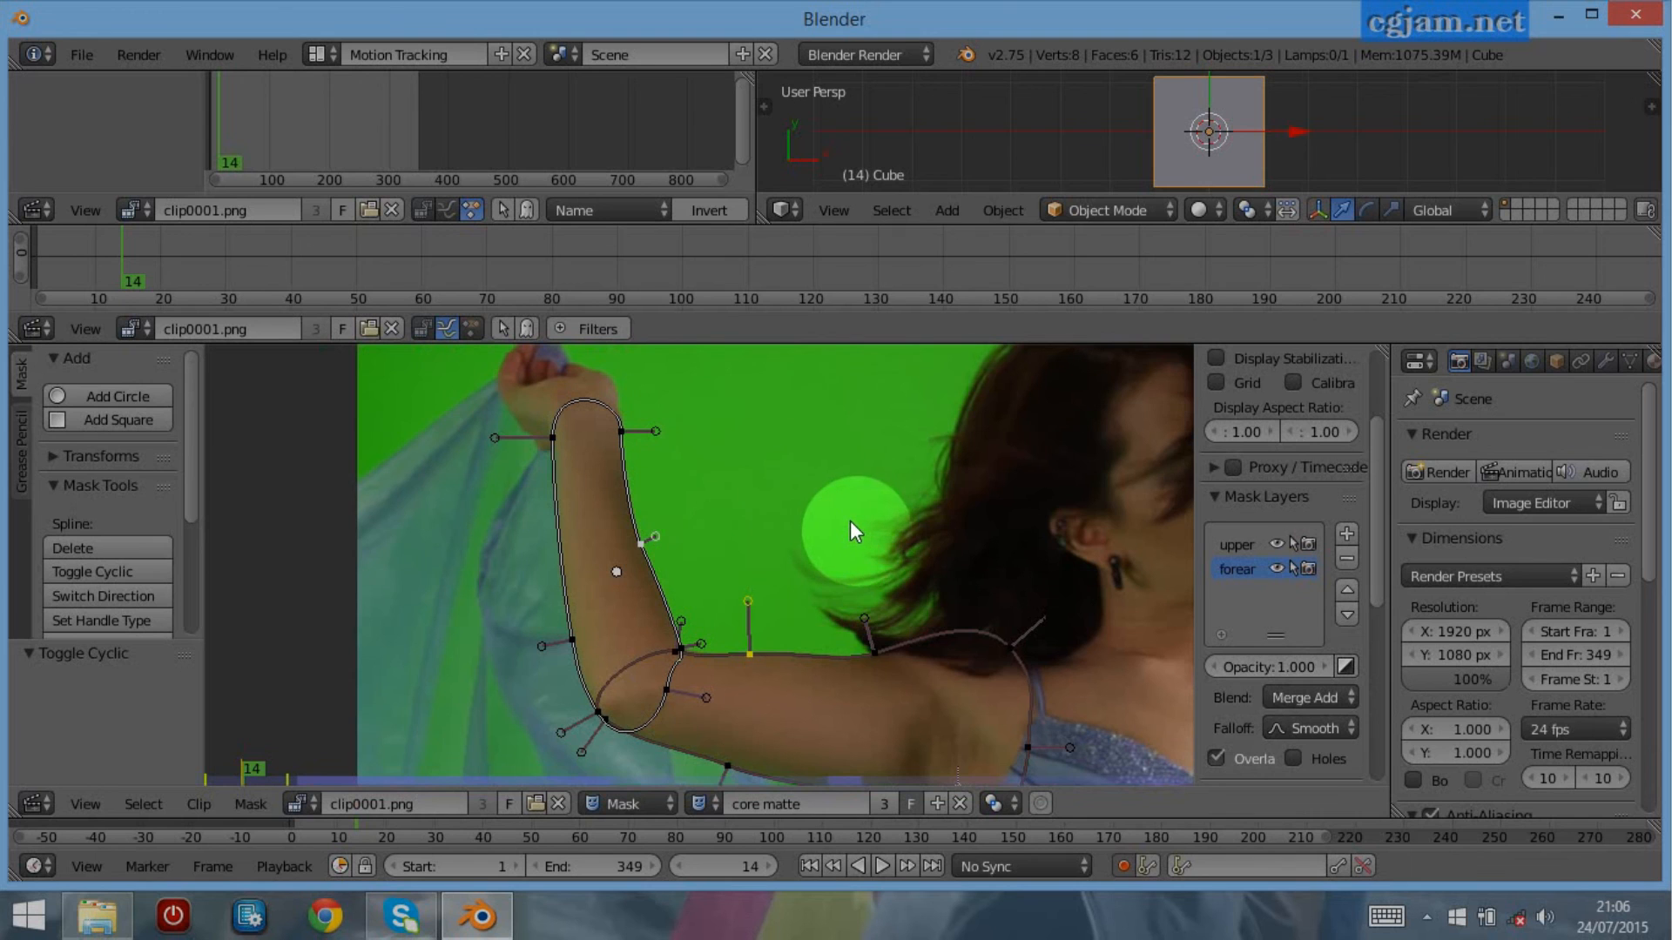
pyautogui.moveTo(850, 519); pyautogui.dragTo(833, 561, button='middle')
pyautogui.scroll(-5, 806, 544)
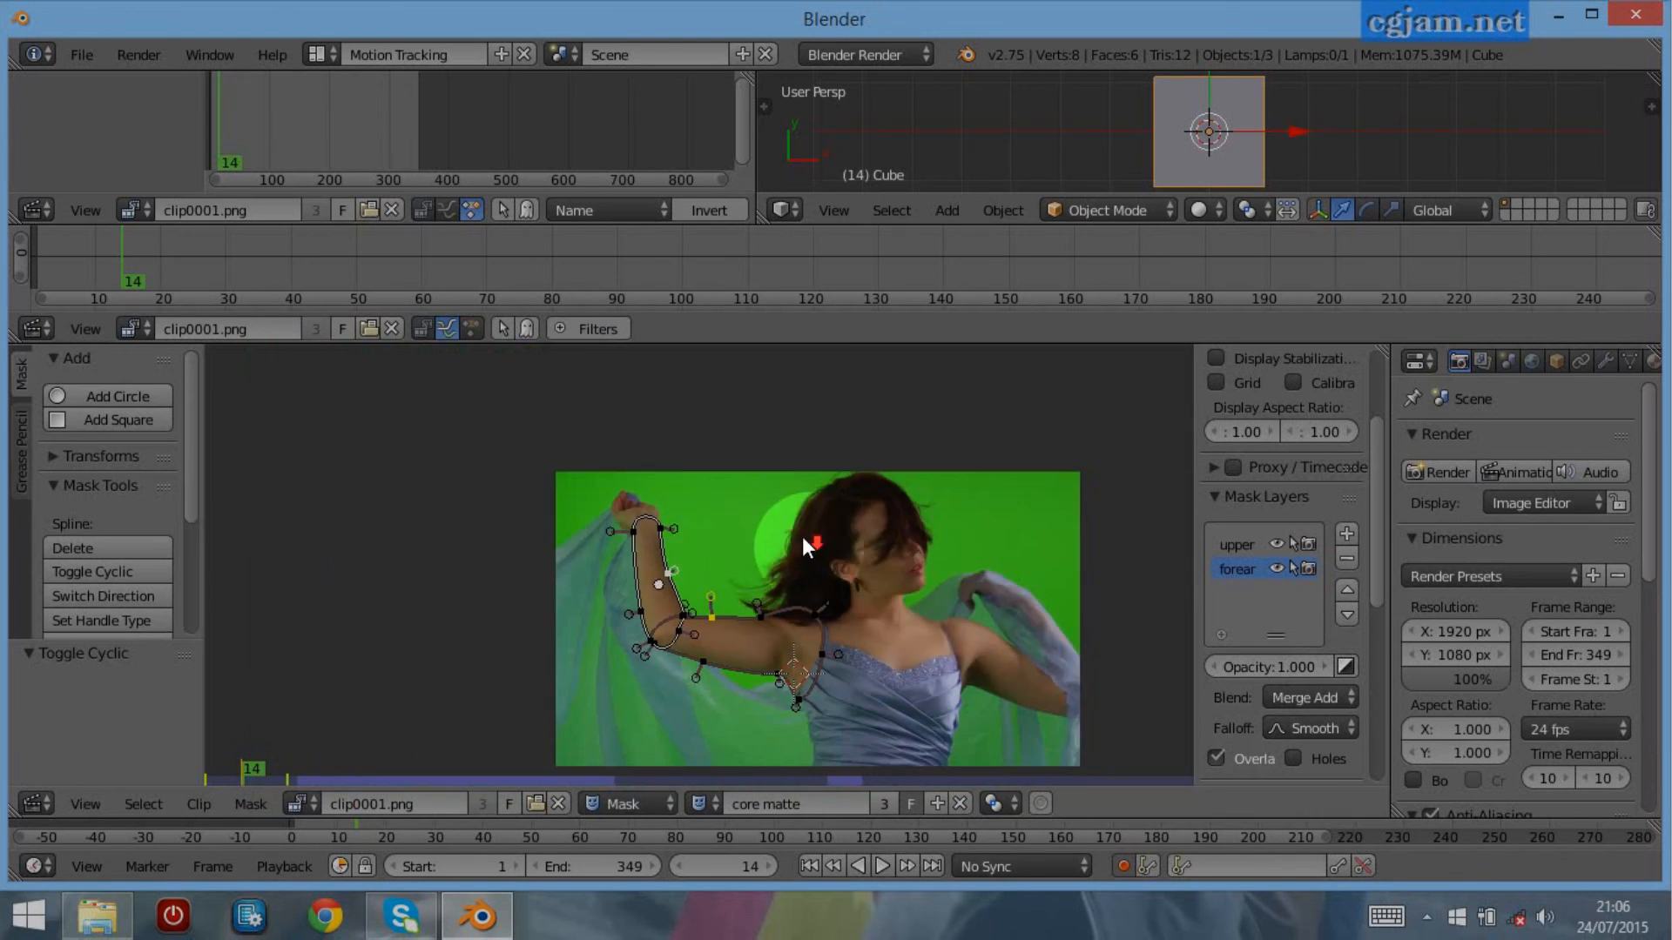
pyautogui.moveTo(945, 586); pyautogui.dragTo(859, 468, button='middle')
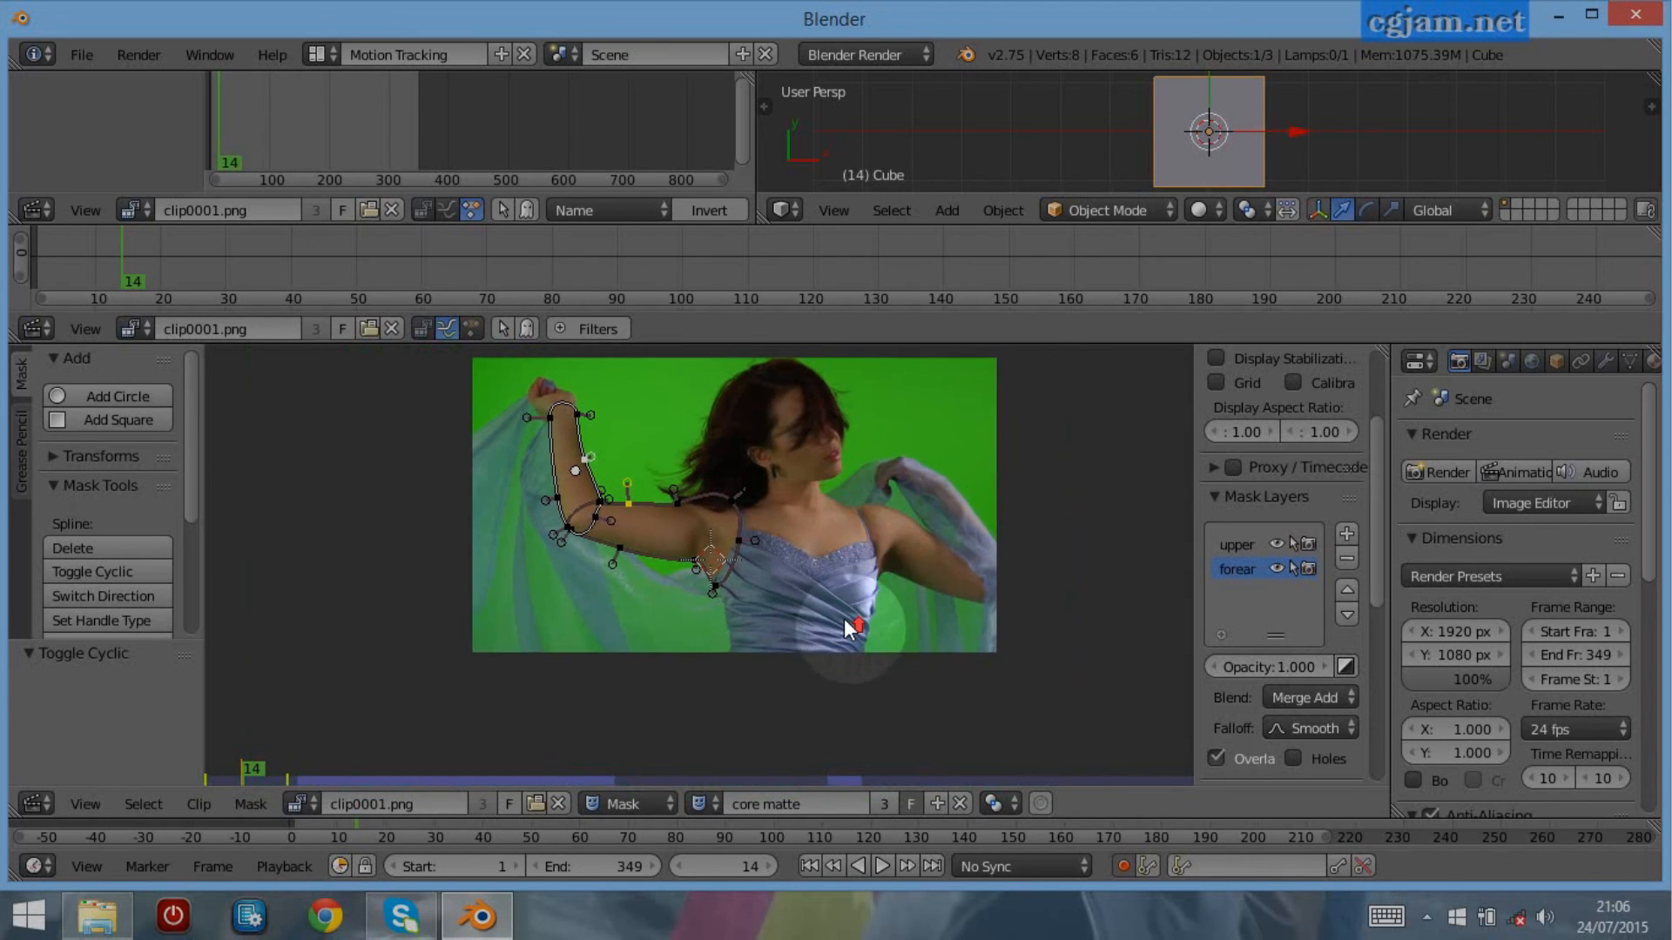
pyautogui.scroll(3, 835, 617)
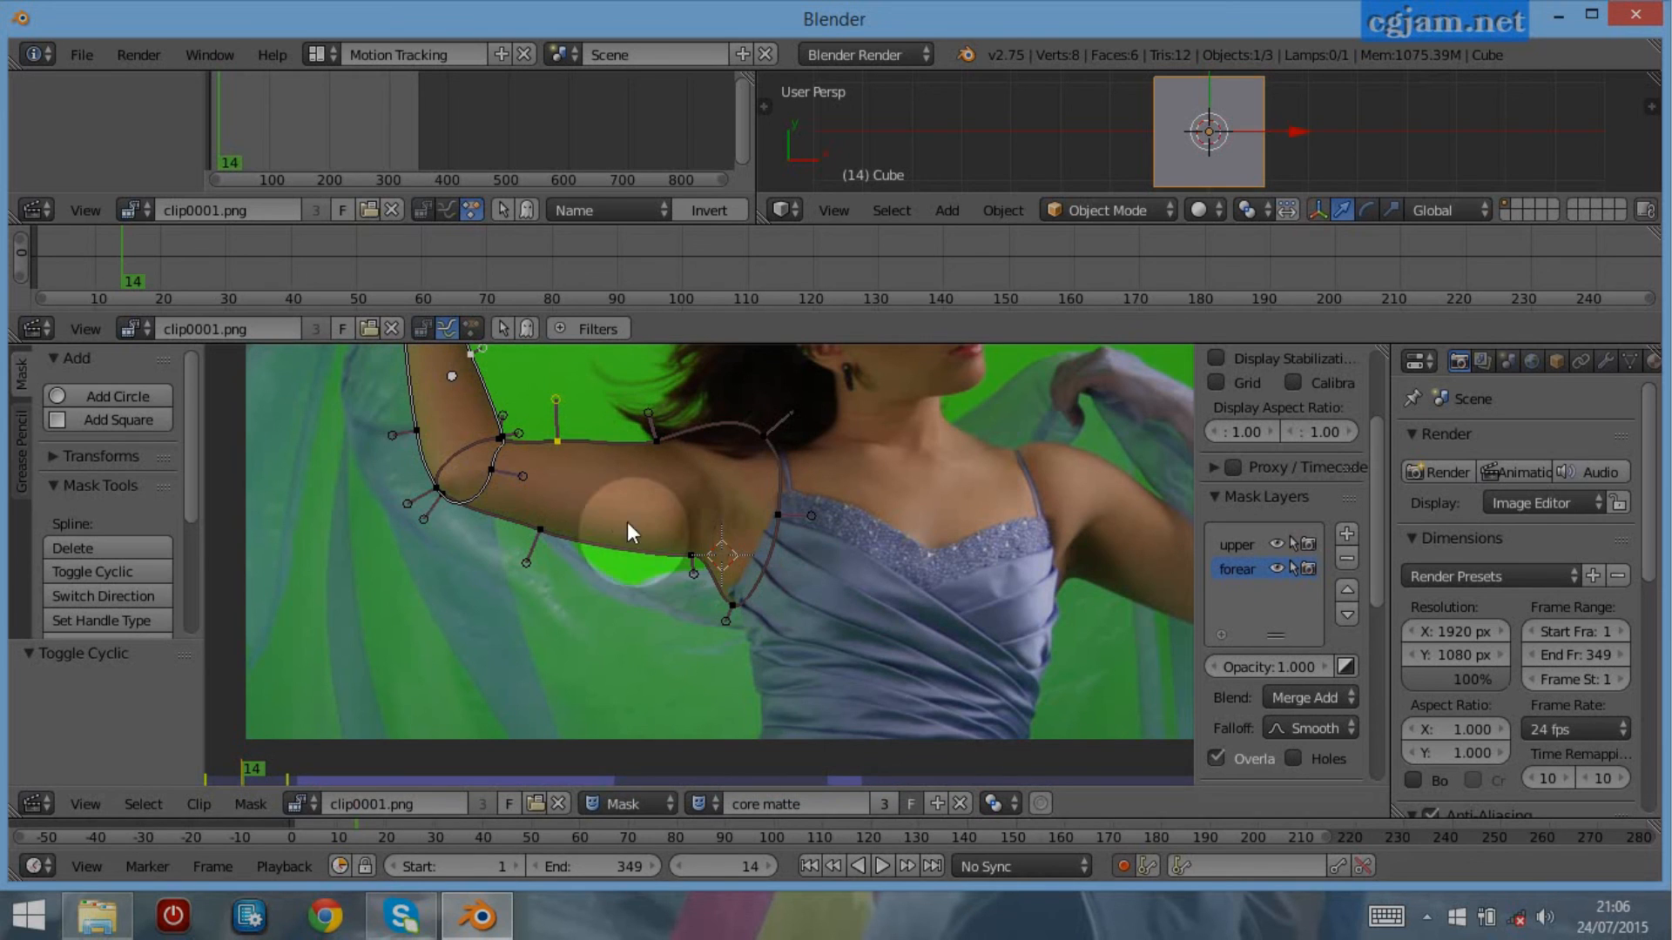
pyautogui.moveTo(613, 513); pyautogui.dragTo(813, 630, button='middle')
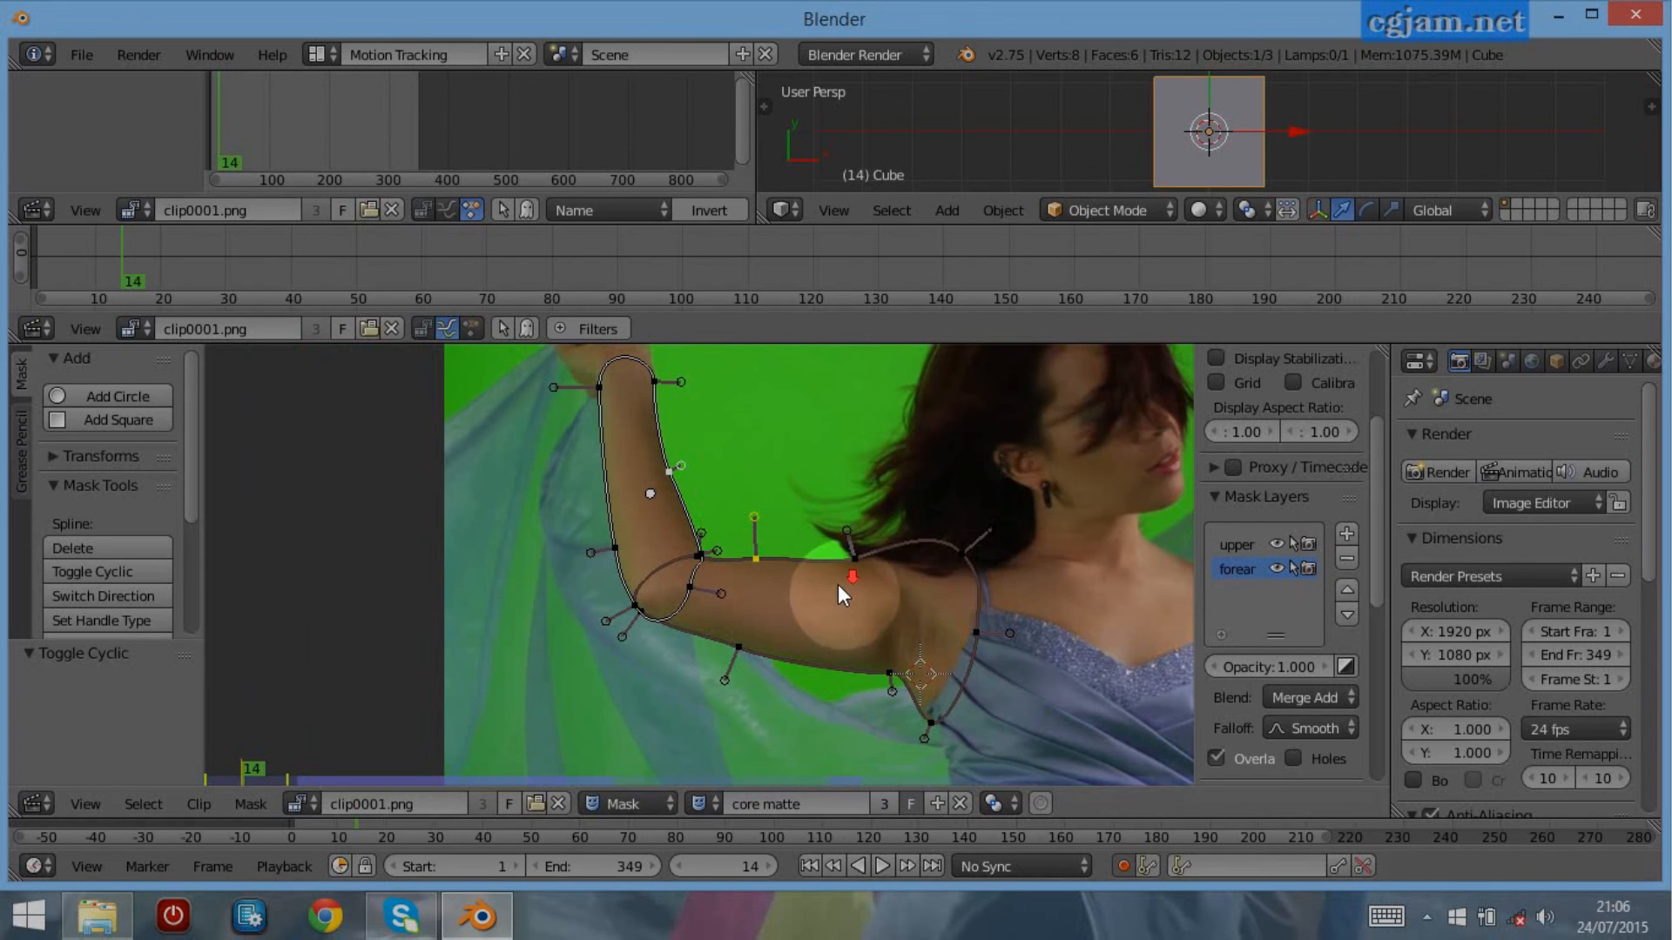
pyautogui.scroll(-3, 905, 597)
pyautogui.scroll(1, 955, 607)
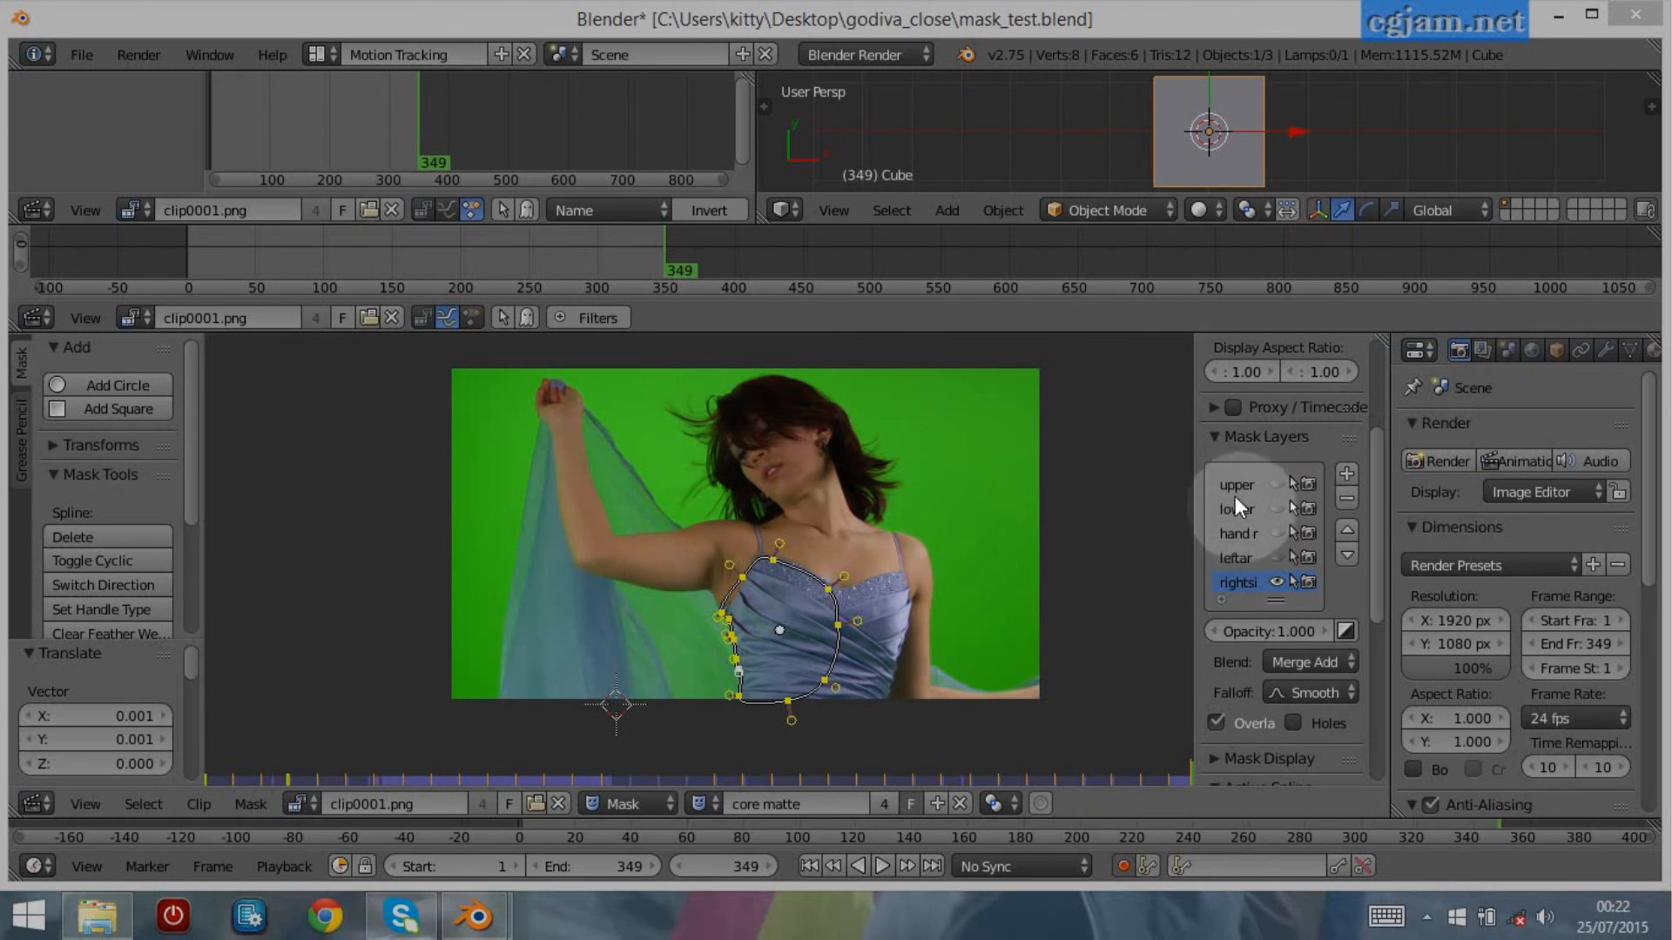
# Show the left arm, hand, lower arm and upper arm mask layers together with the right side layer
pyautogui.click(1277, 581)
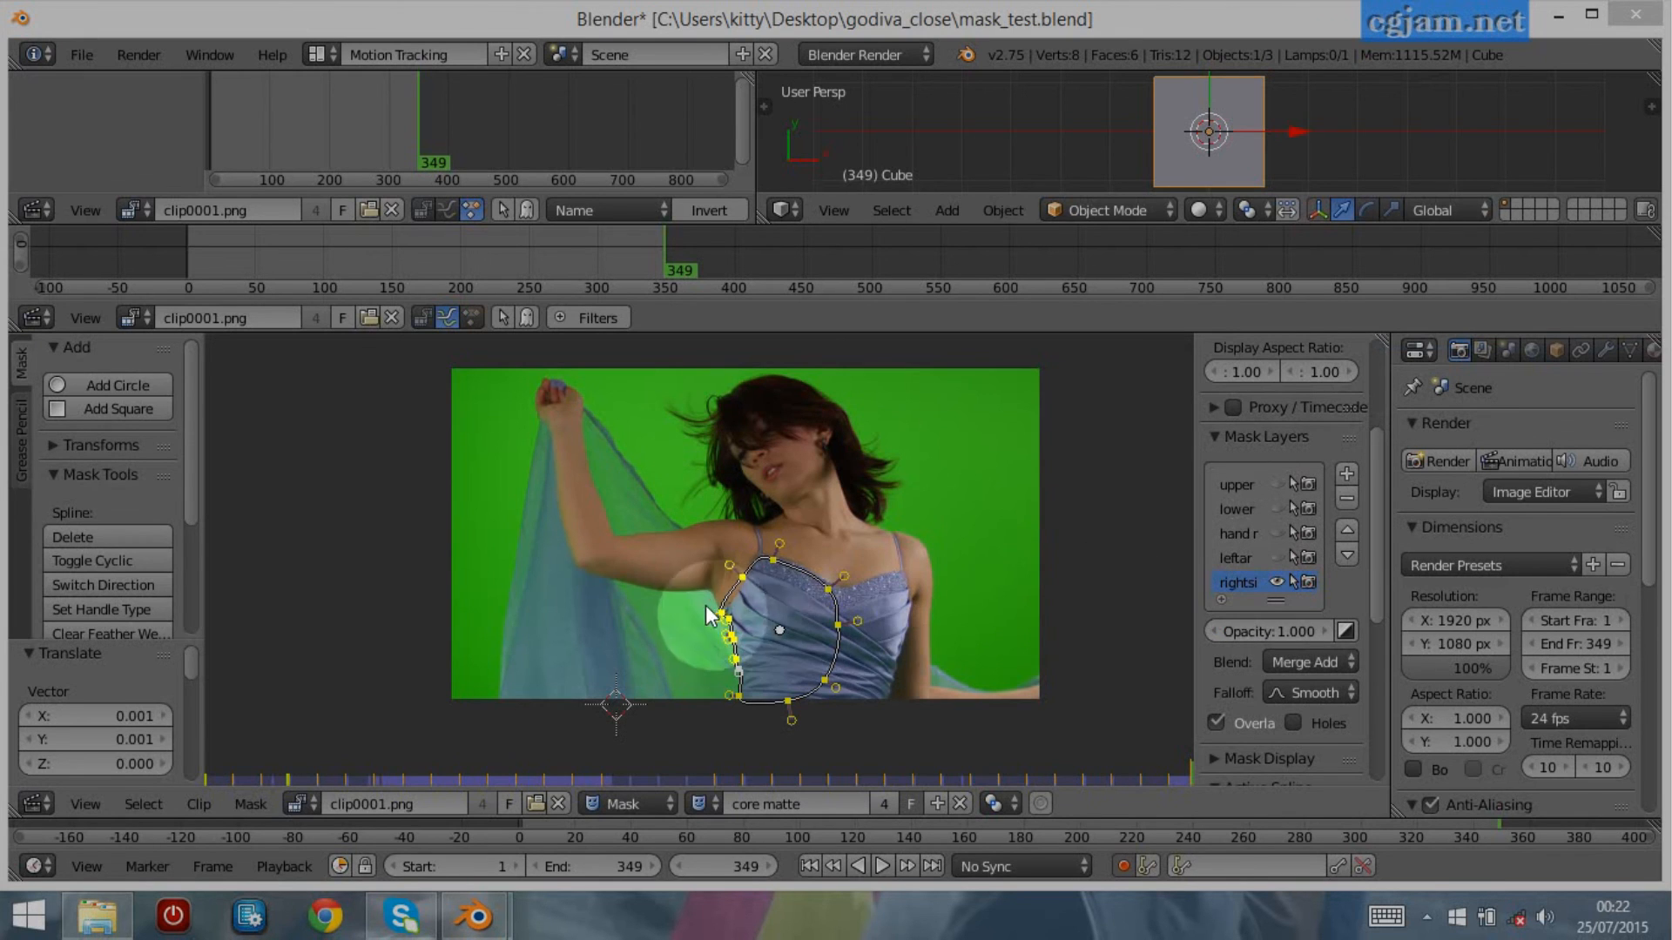
pyautogui.click(1277, 557)
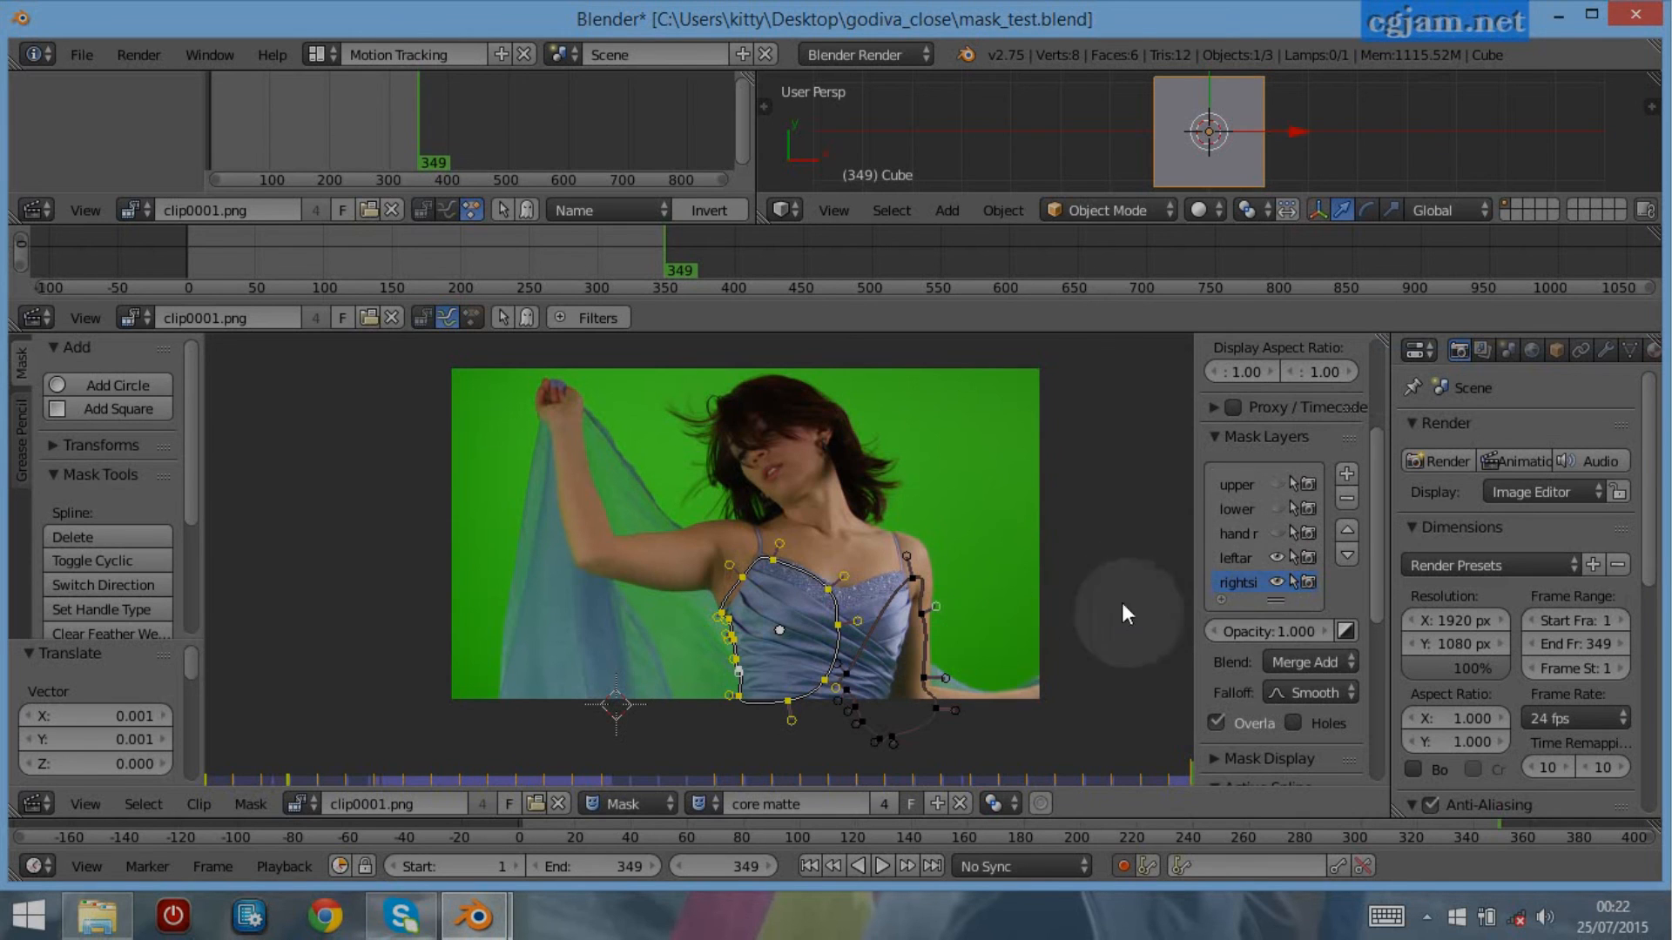
pyautogui.click(1276, 533)
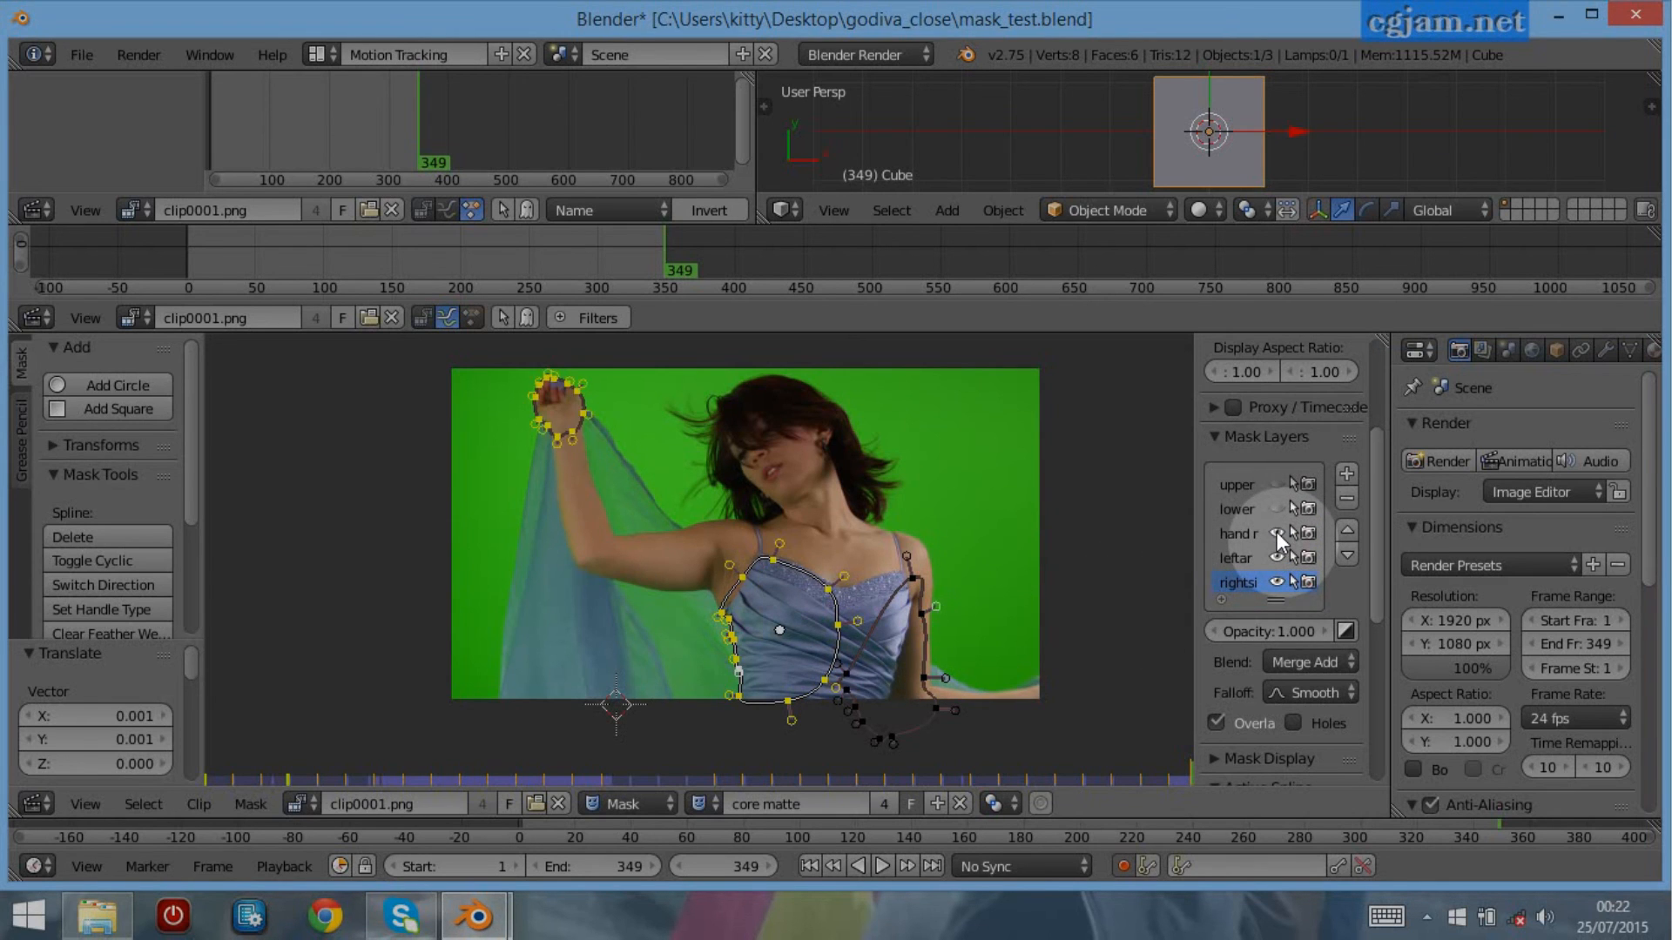
pyautogui.click(1276, 508)
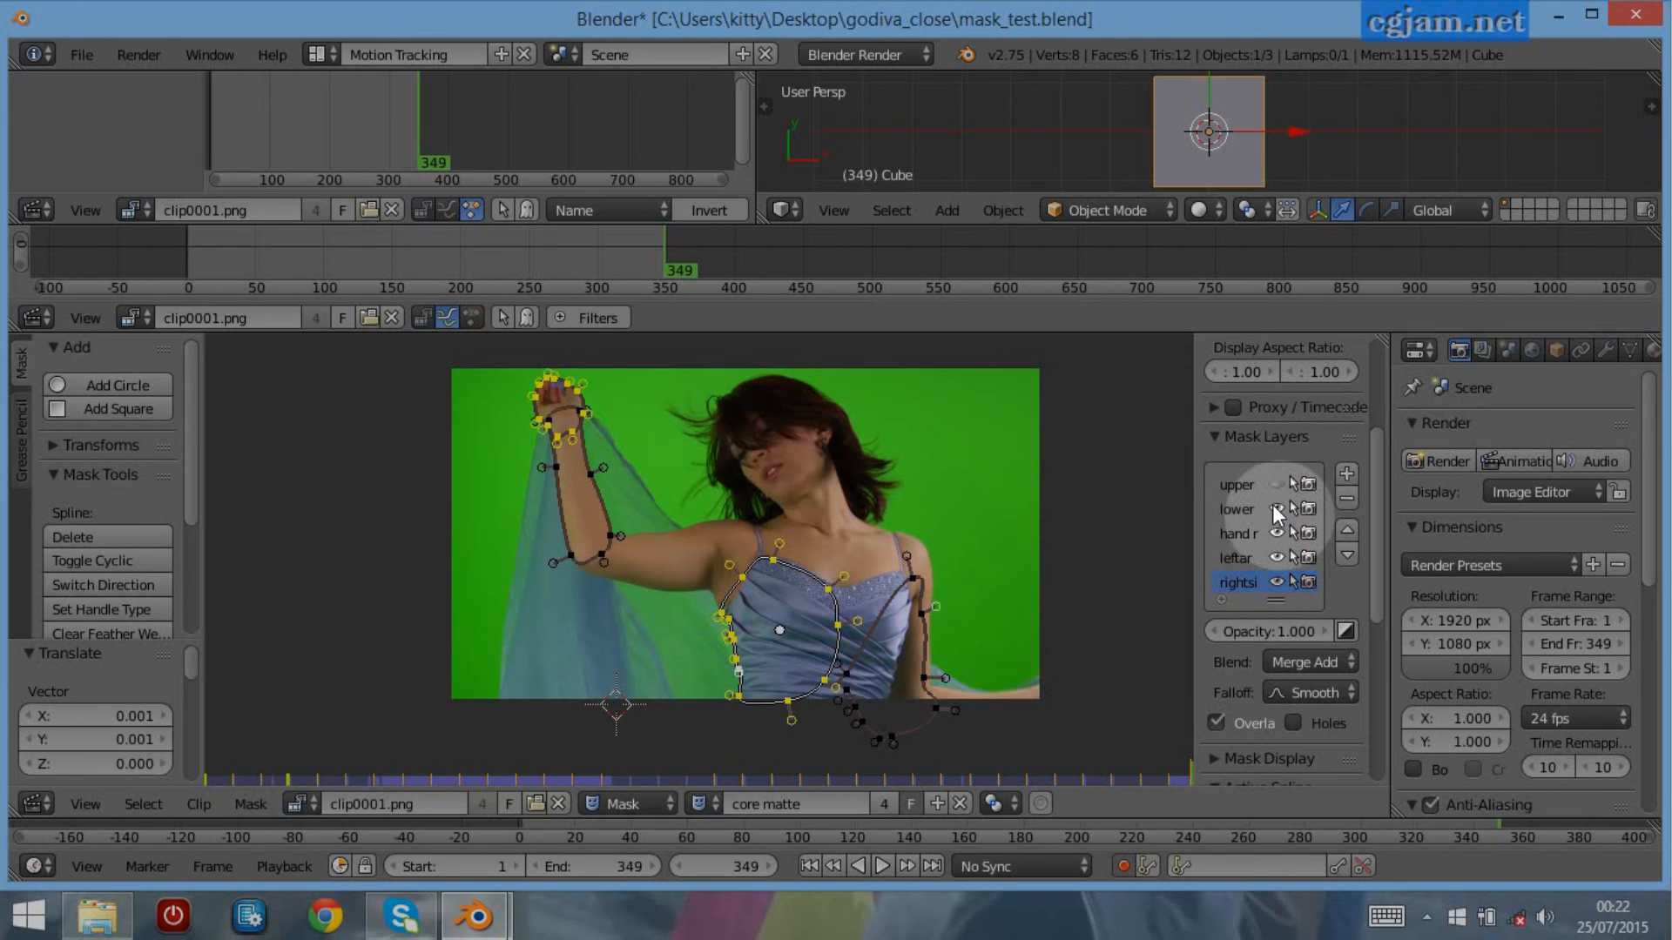
pyautogui.click(1275, 484)
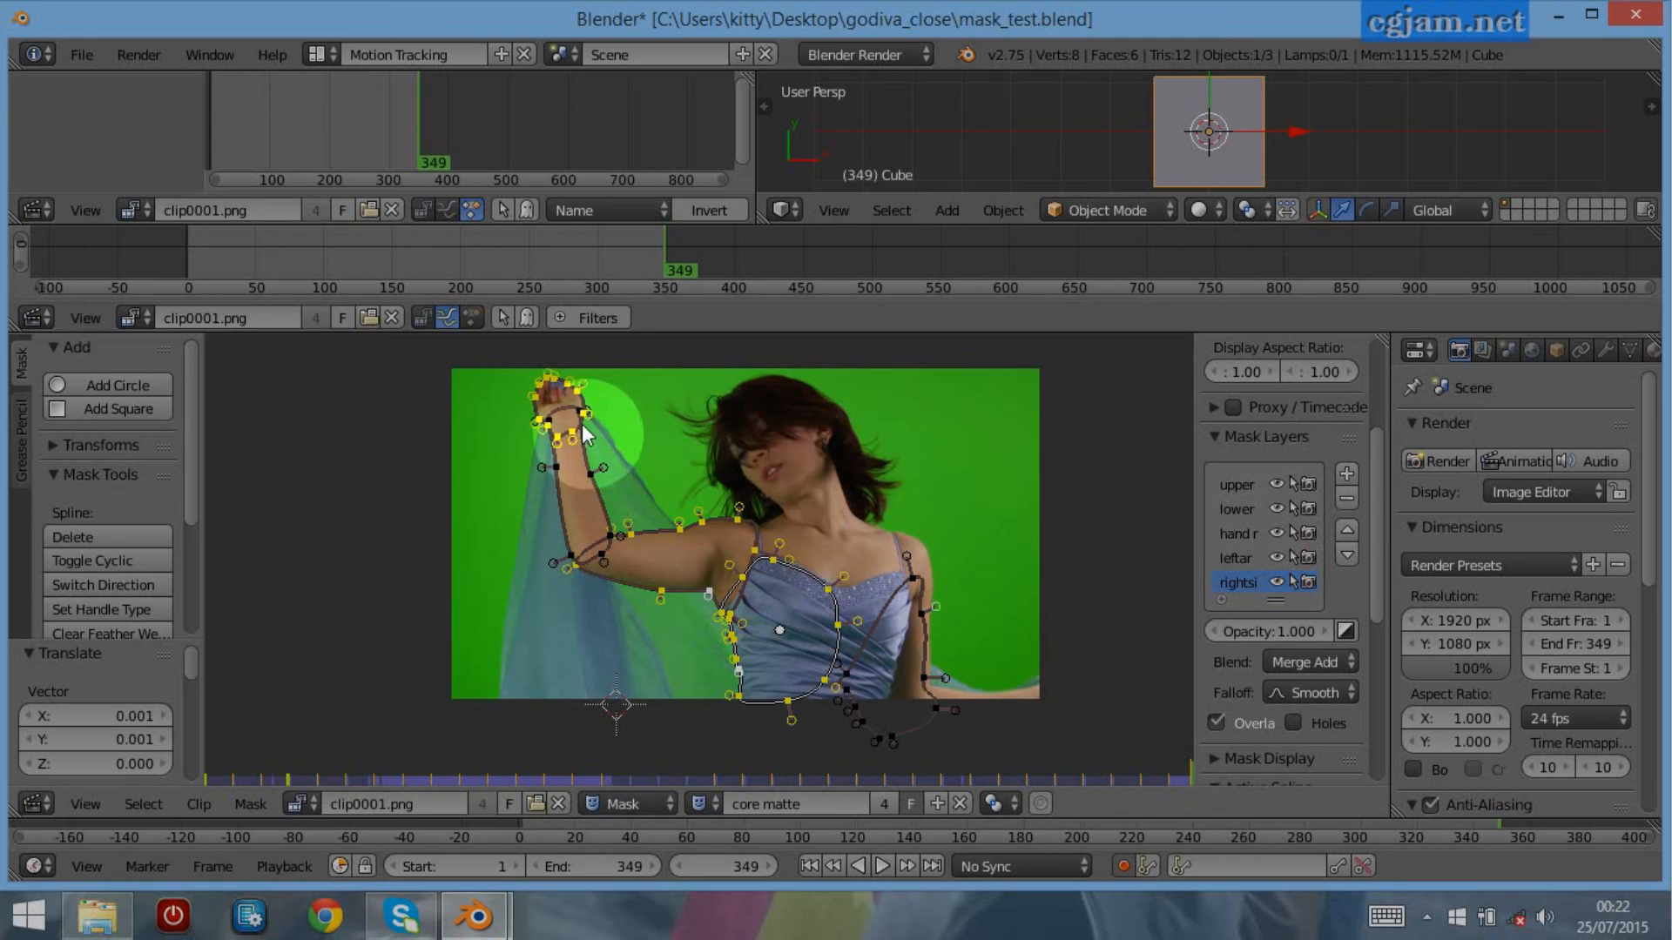
# Examine the hand, arm and torso masks on frame 349, following their outlines from the wrist down to the dress
pyautogui.scroll(2, 556, 484)
pyautogui.moveTo(519, 431); pyautogui.dragTo(623, 596, button='middle')
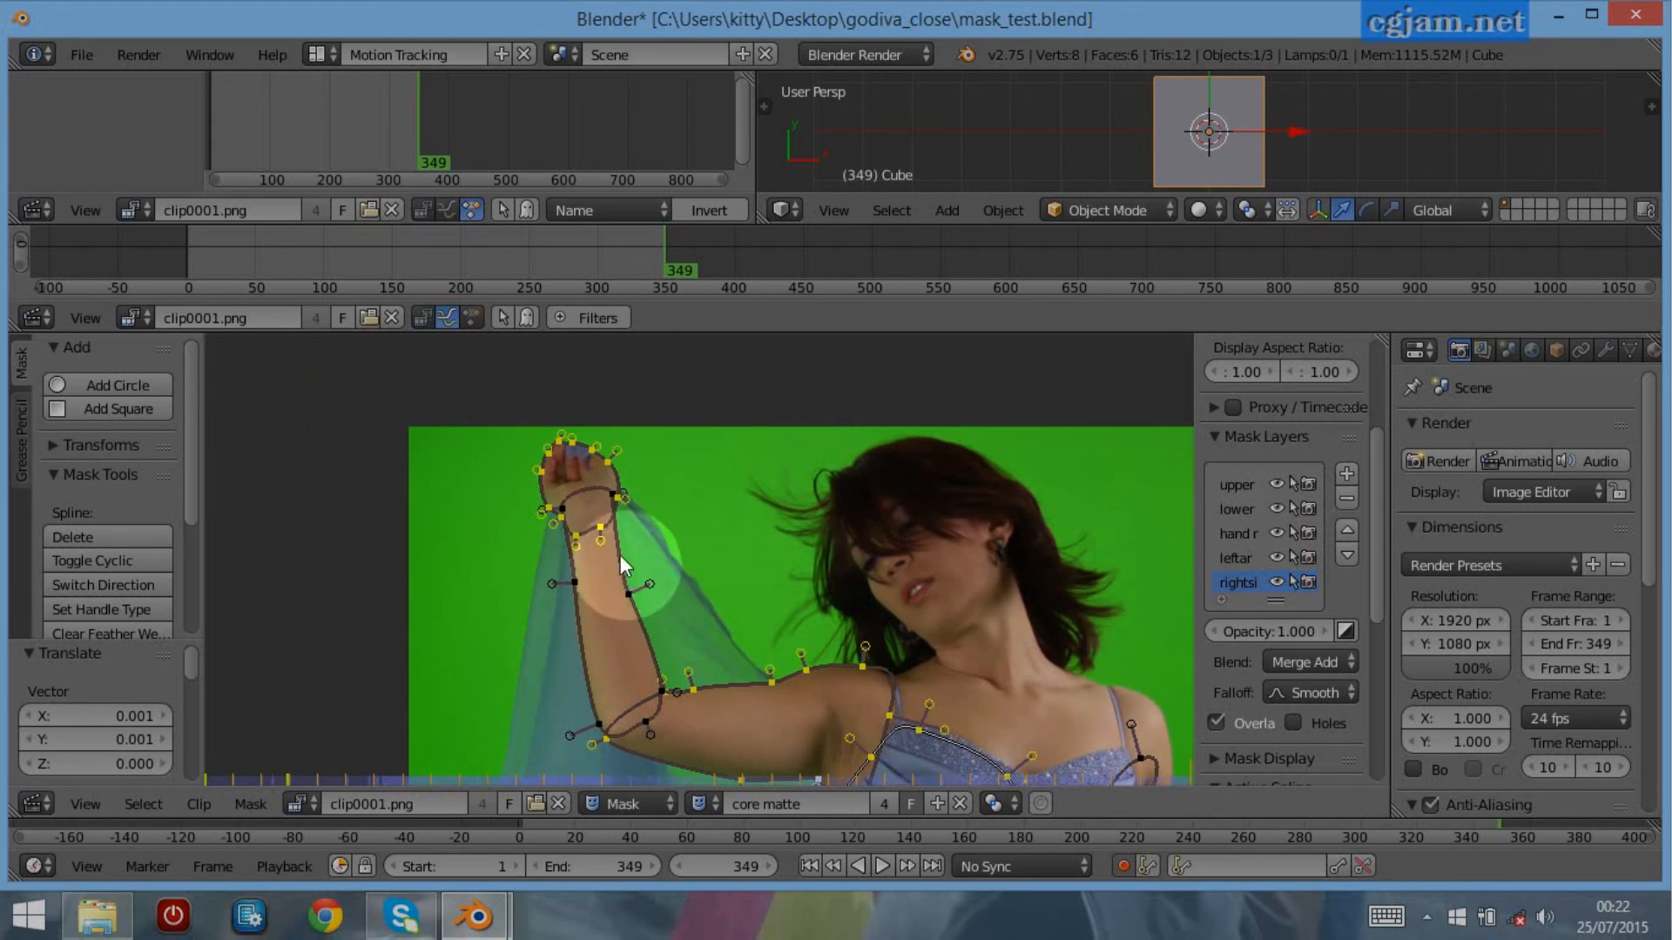
pyautogui.moveTo(760, 660); pyautogui.dragTo(697, 540, button='middle')
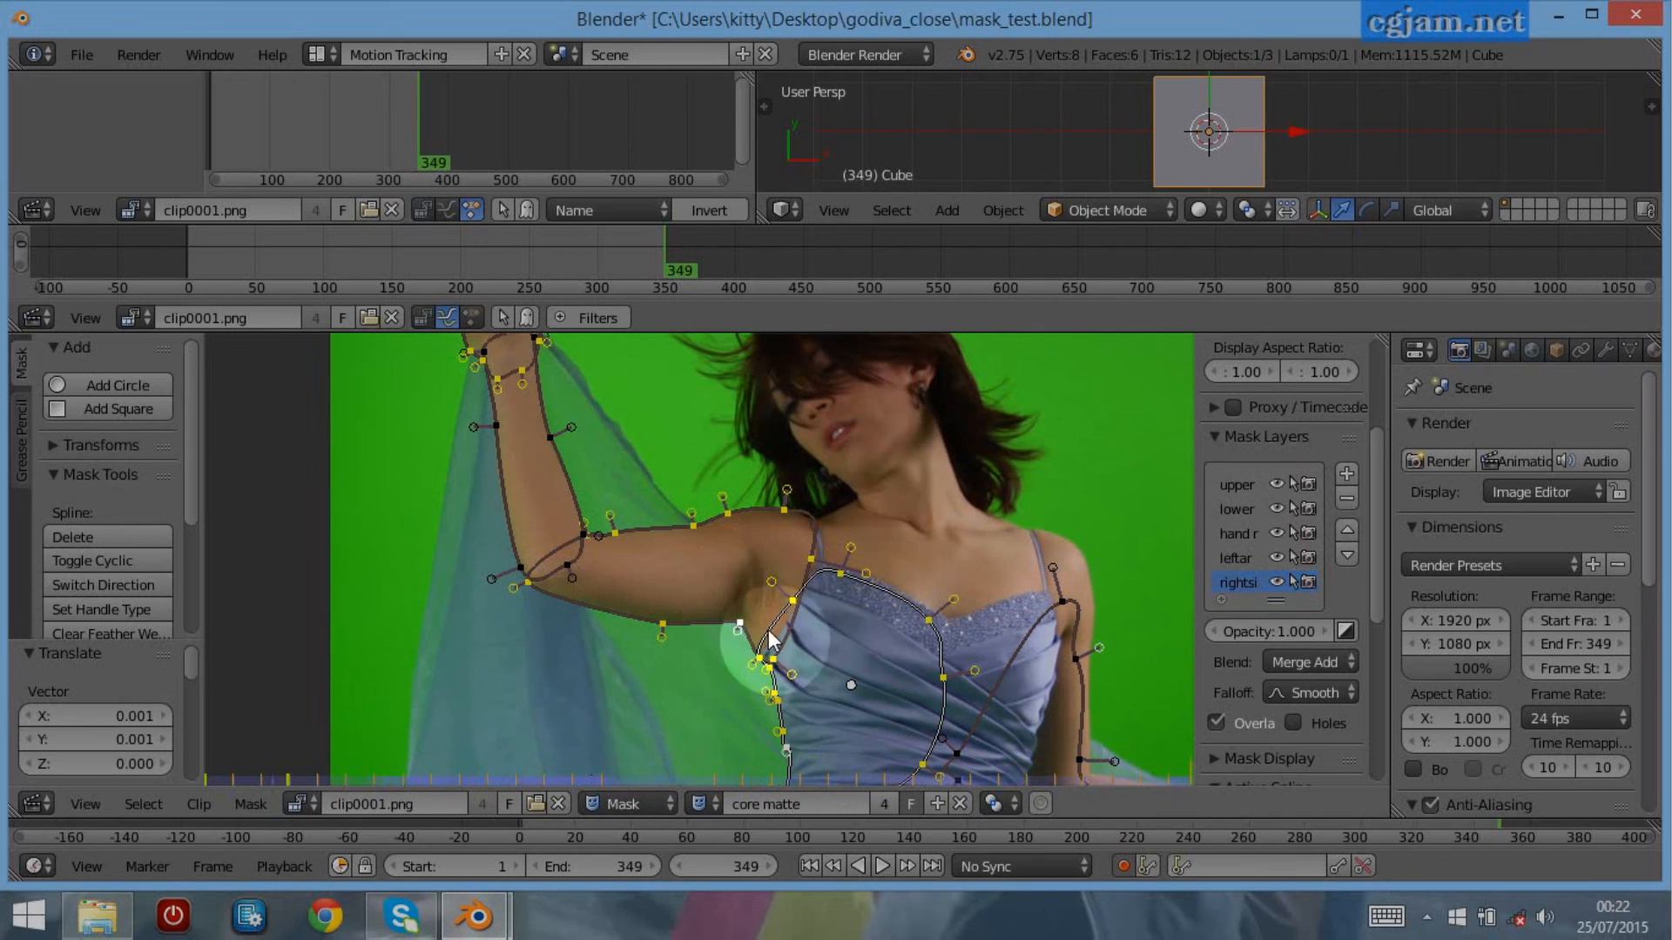
pyautogui.moveTo(807, 714); pyautogui.dragTo(793, 599, button='middle')
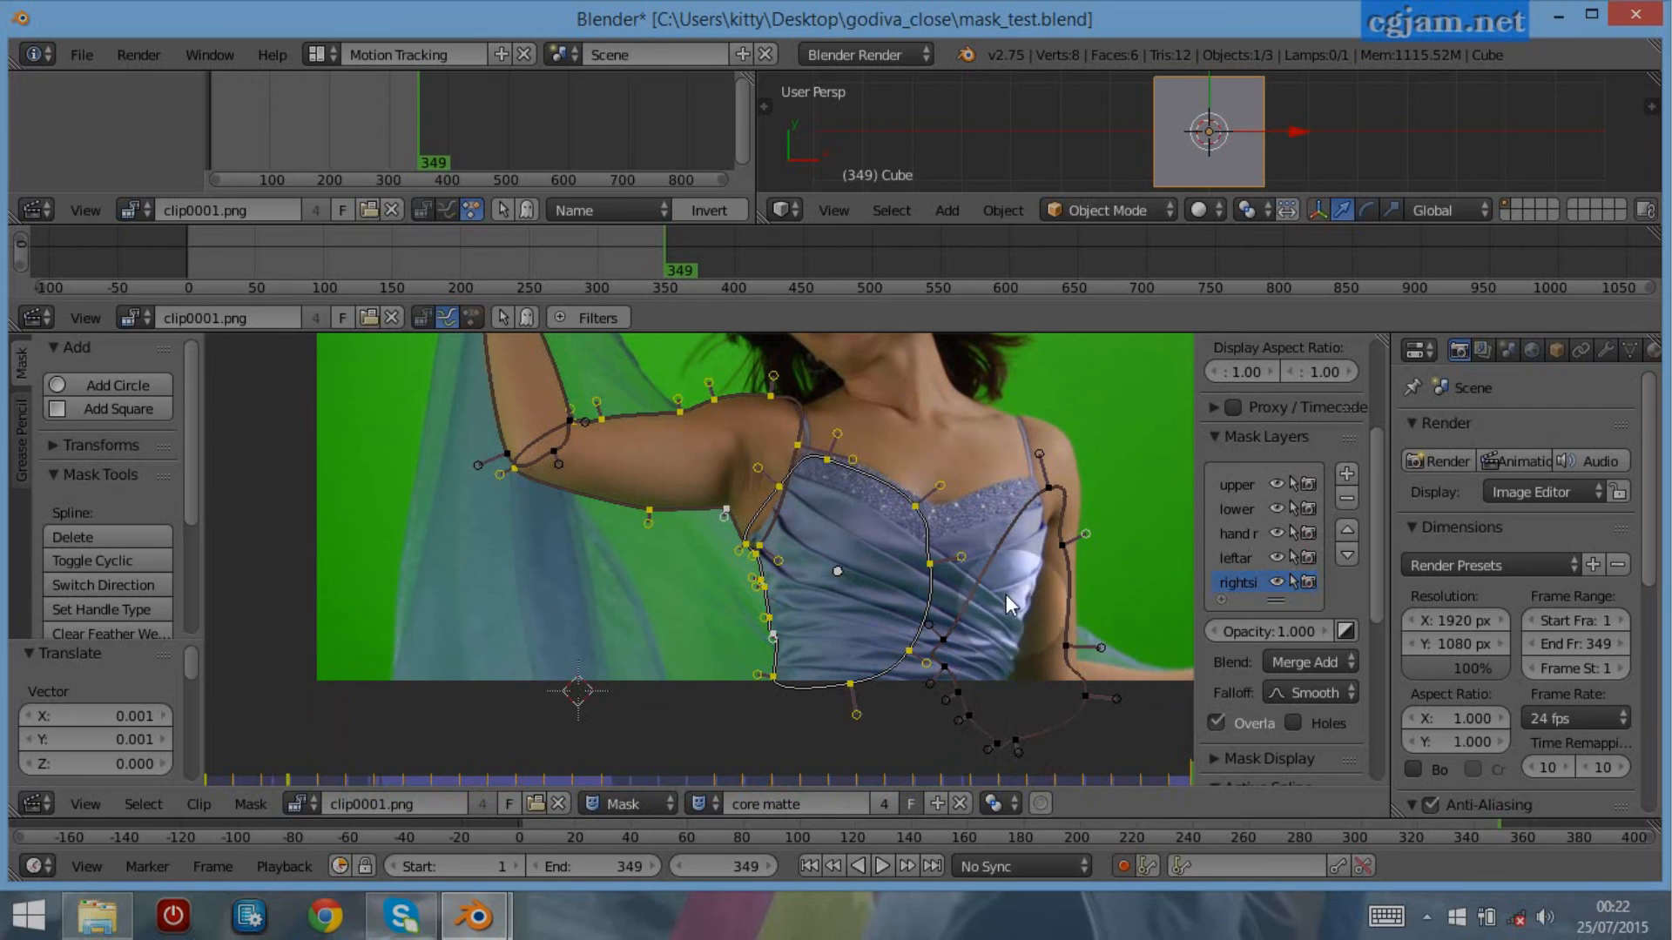
pyautogui.press('c')
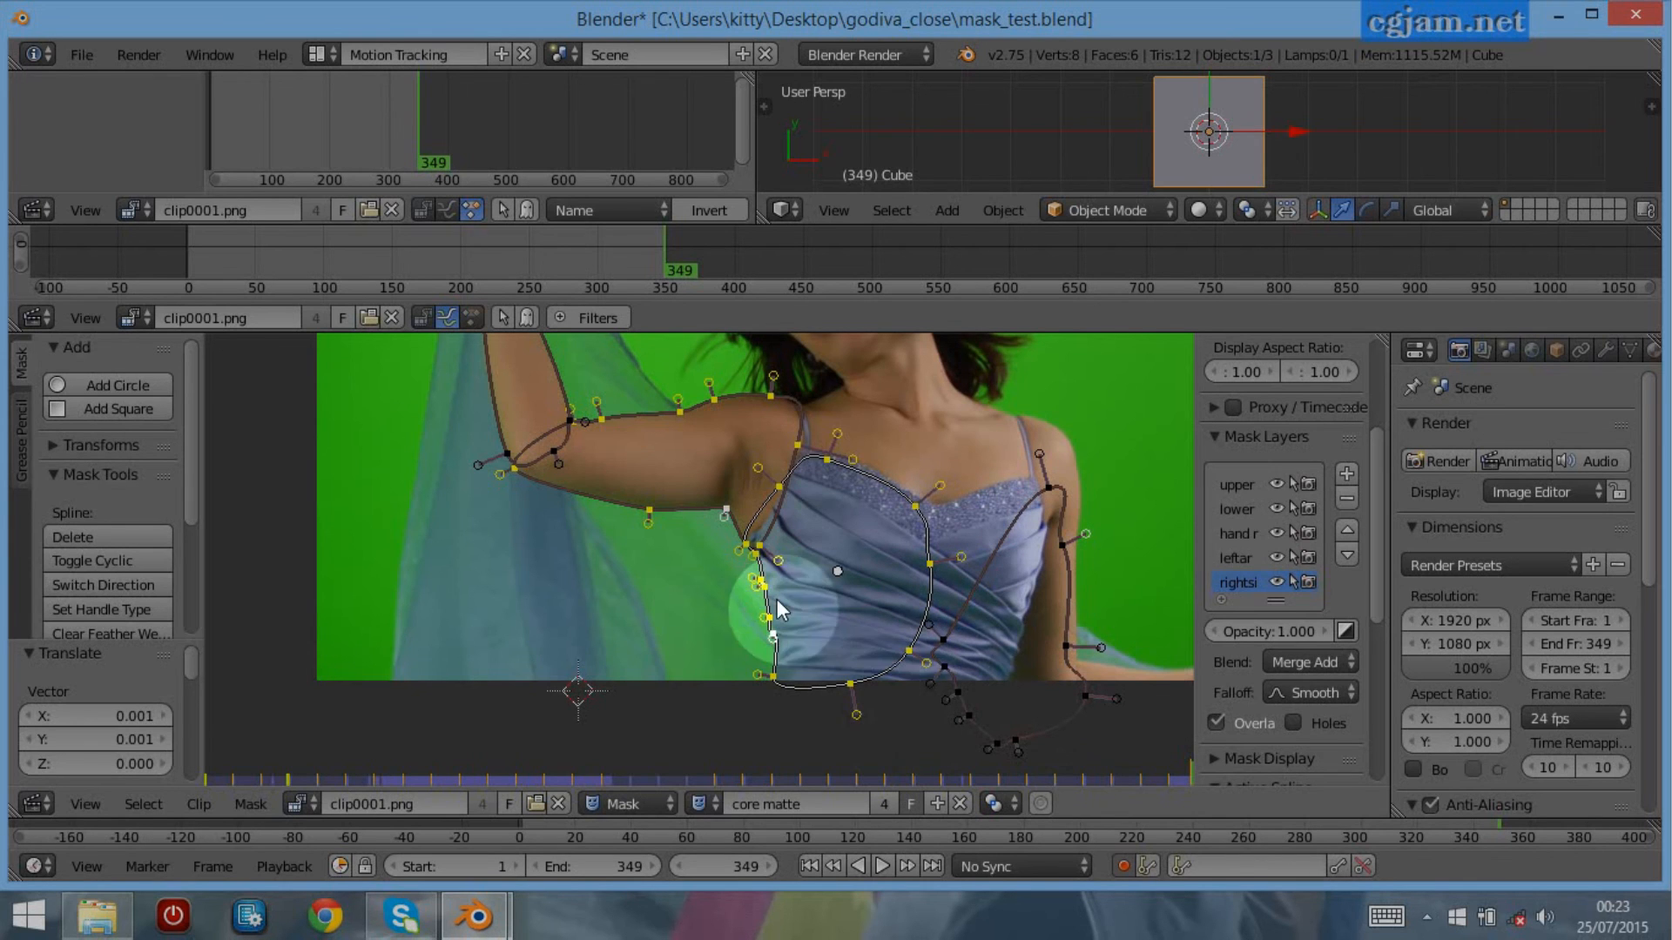
pyautogui.scroll(-1, 757, 627)
pyautogui.moveTo(738, 531); pyautogui.dragTo(739, 627, button='middle')
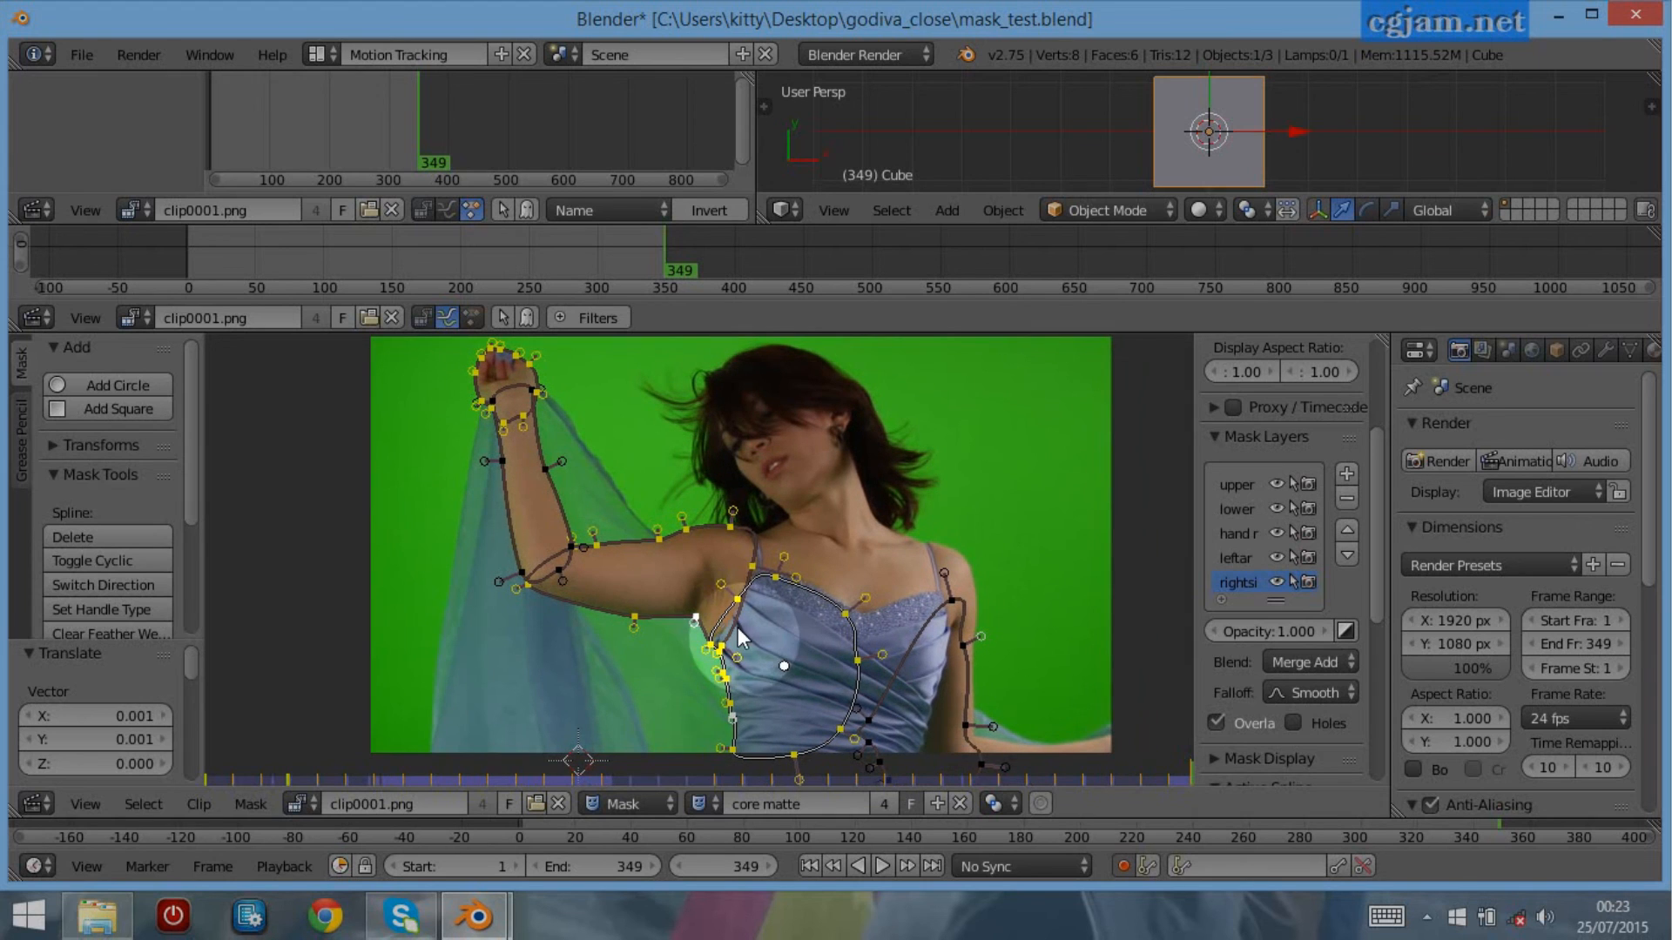
# Play the clip from frame 1 to check how the animated masks track the arms and torso, and stop playback
pyautogui.click(810, 867)
pyautogui.scroll(-1, 802, 712)
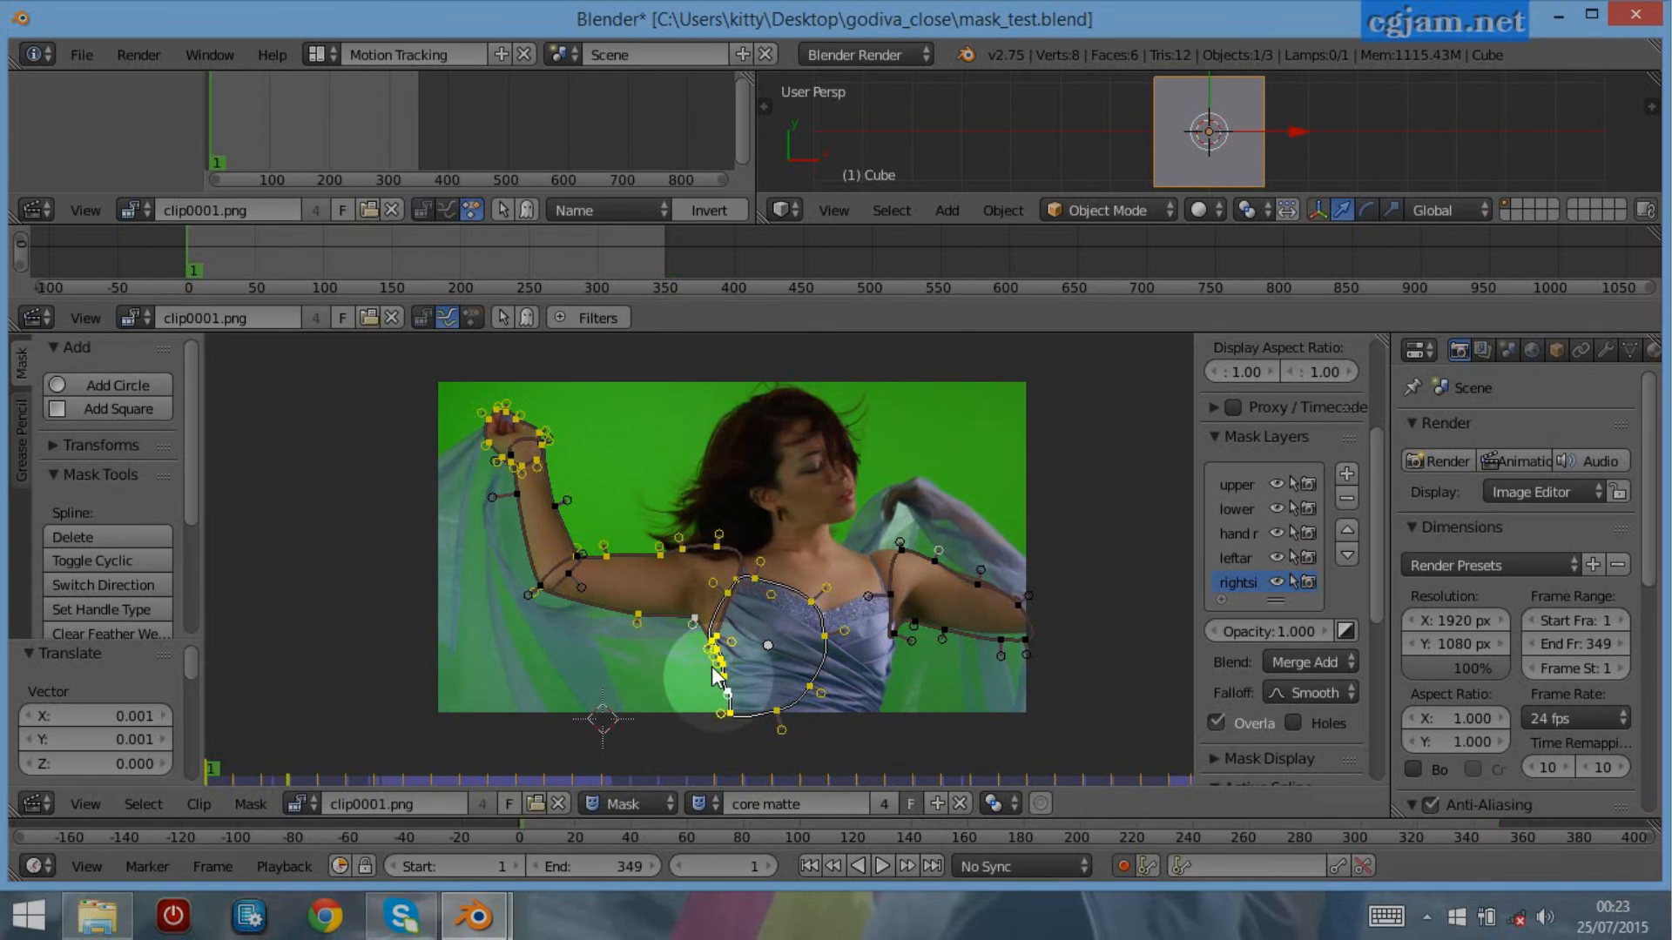
pyautogui.hotkey('alt', 'a')
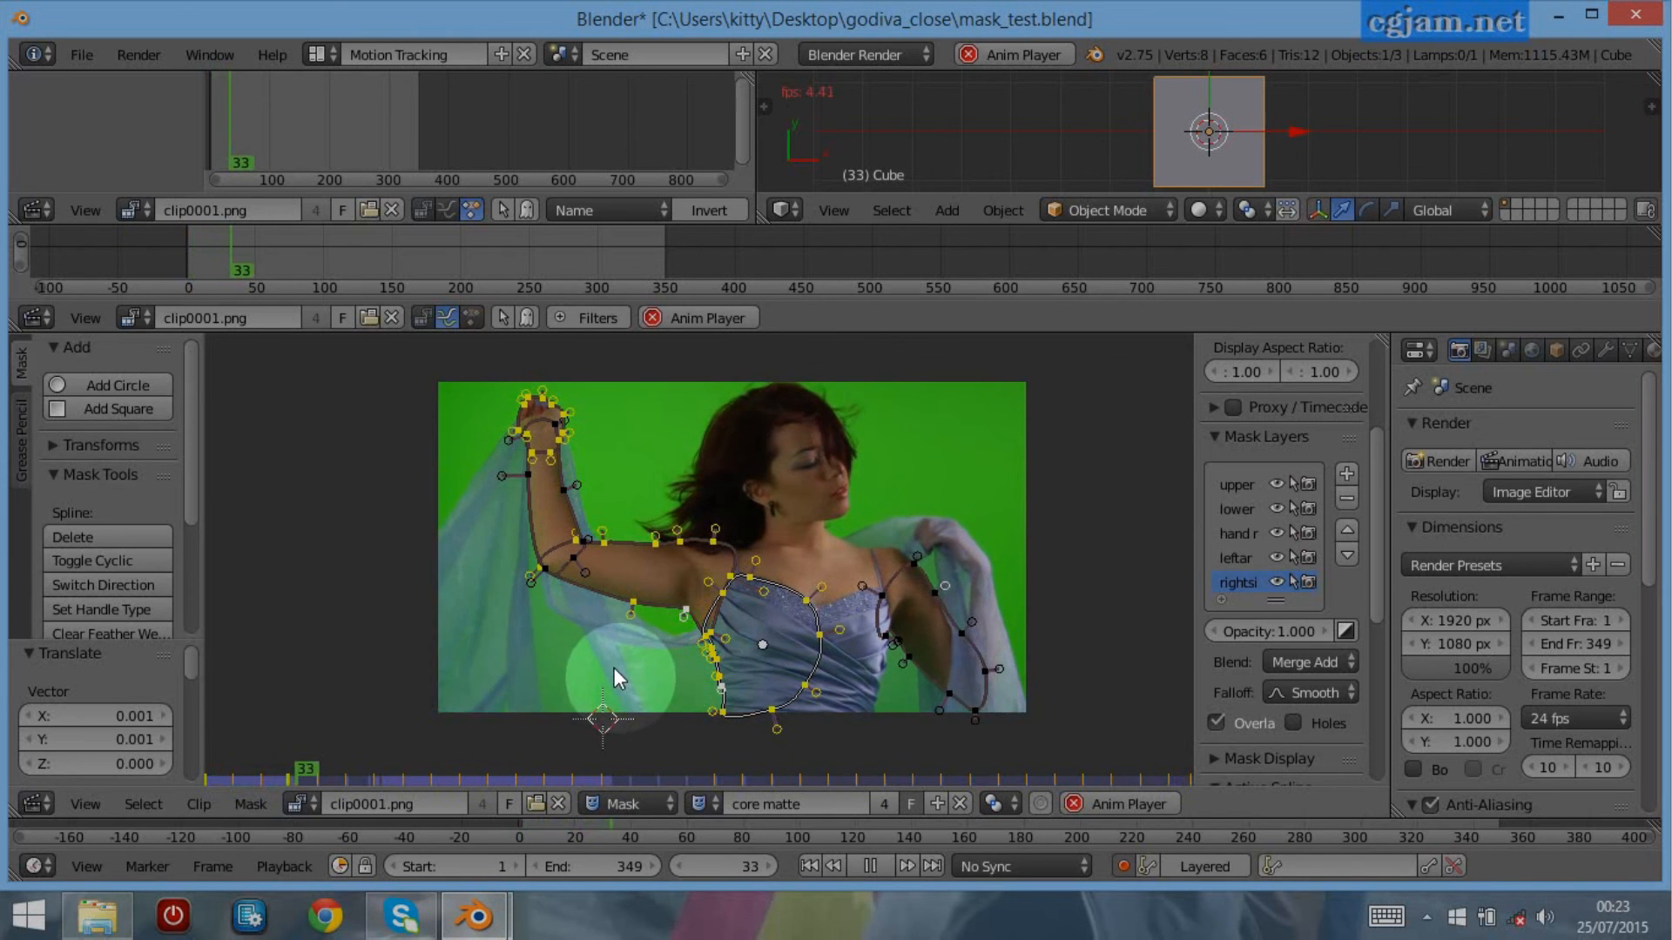
pyautogui.scroll(5, 610, 662)
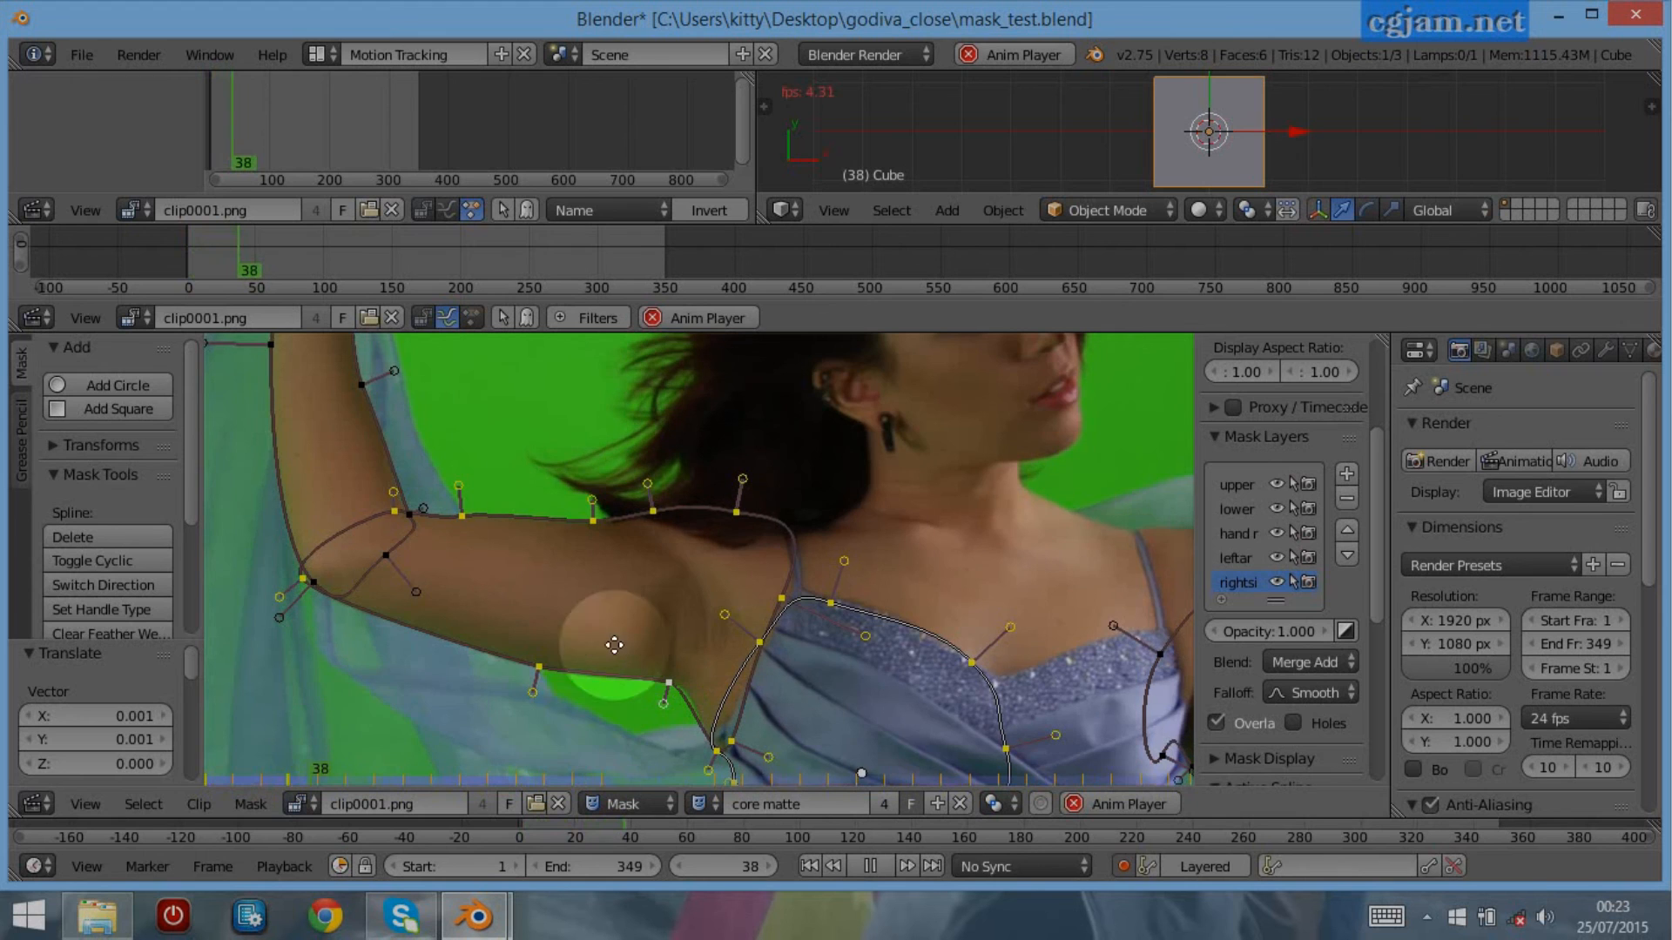
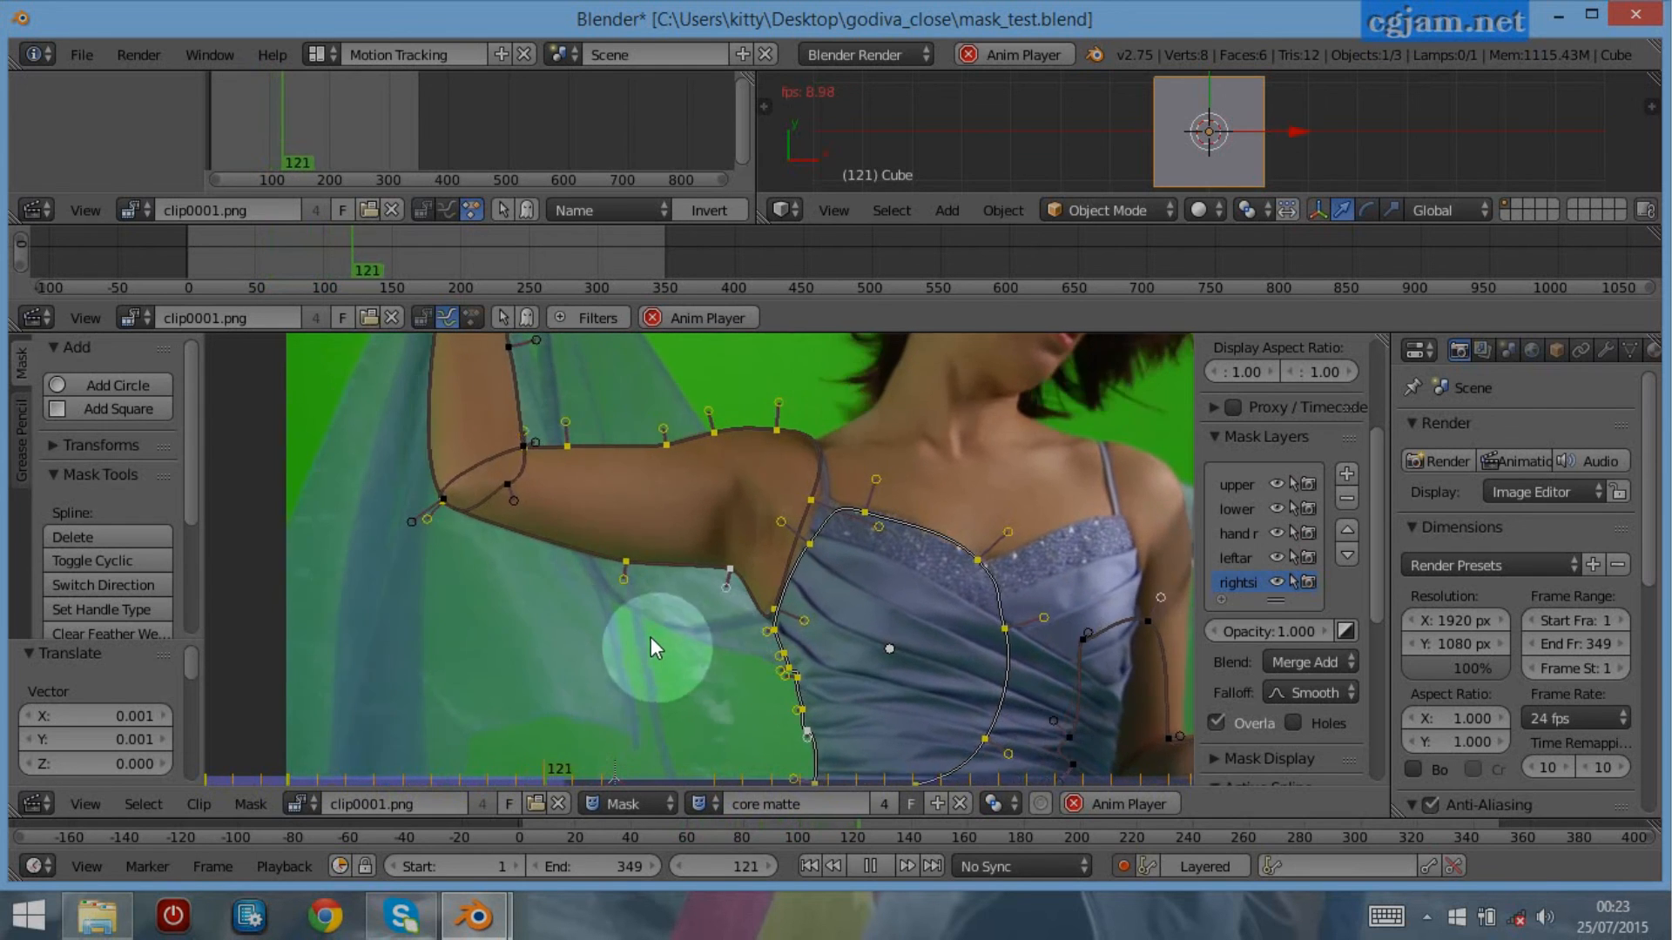
pyautogui.scroll(-2, 654, 639)
pyautogui.moveTo(602, 634); pyautogui.dragTo(677, 640, button='middle')
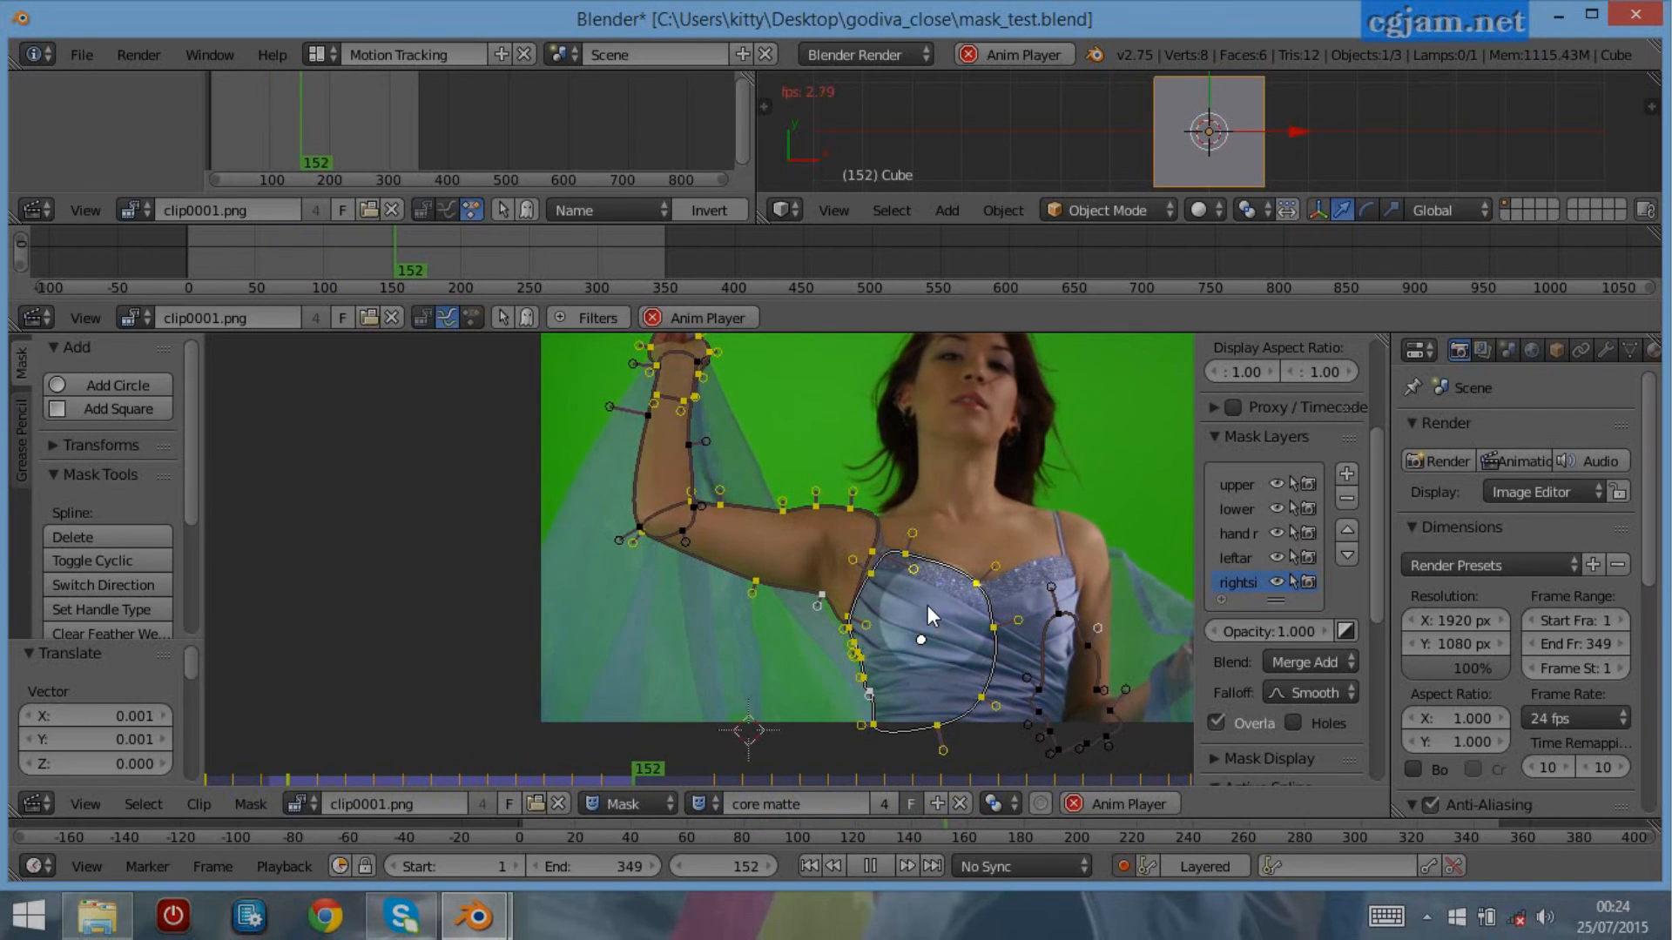
pyautogui.scroll(-2, 928, 604)
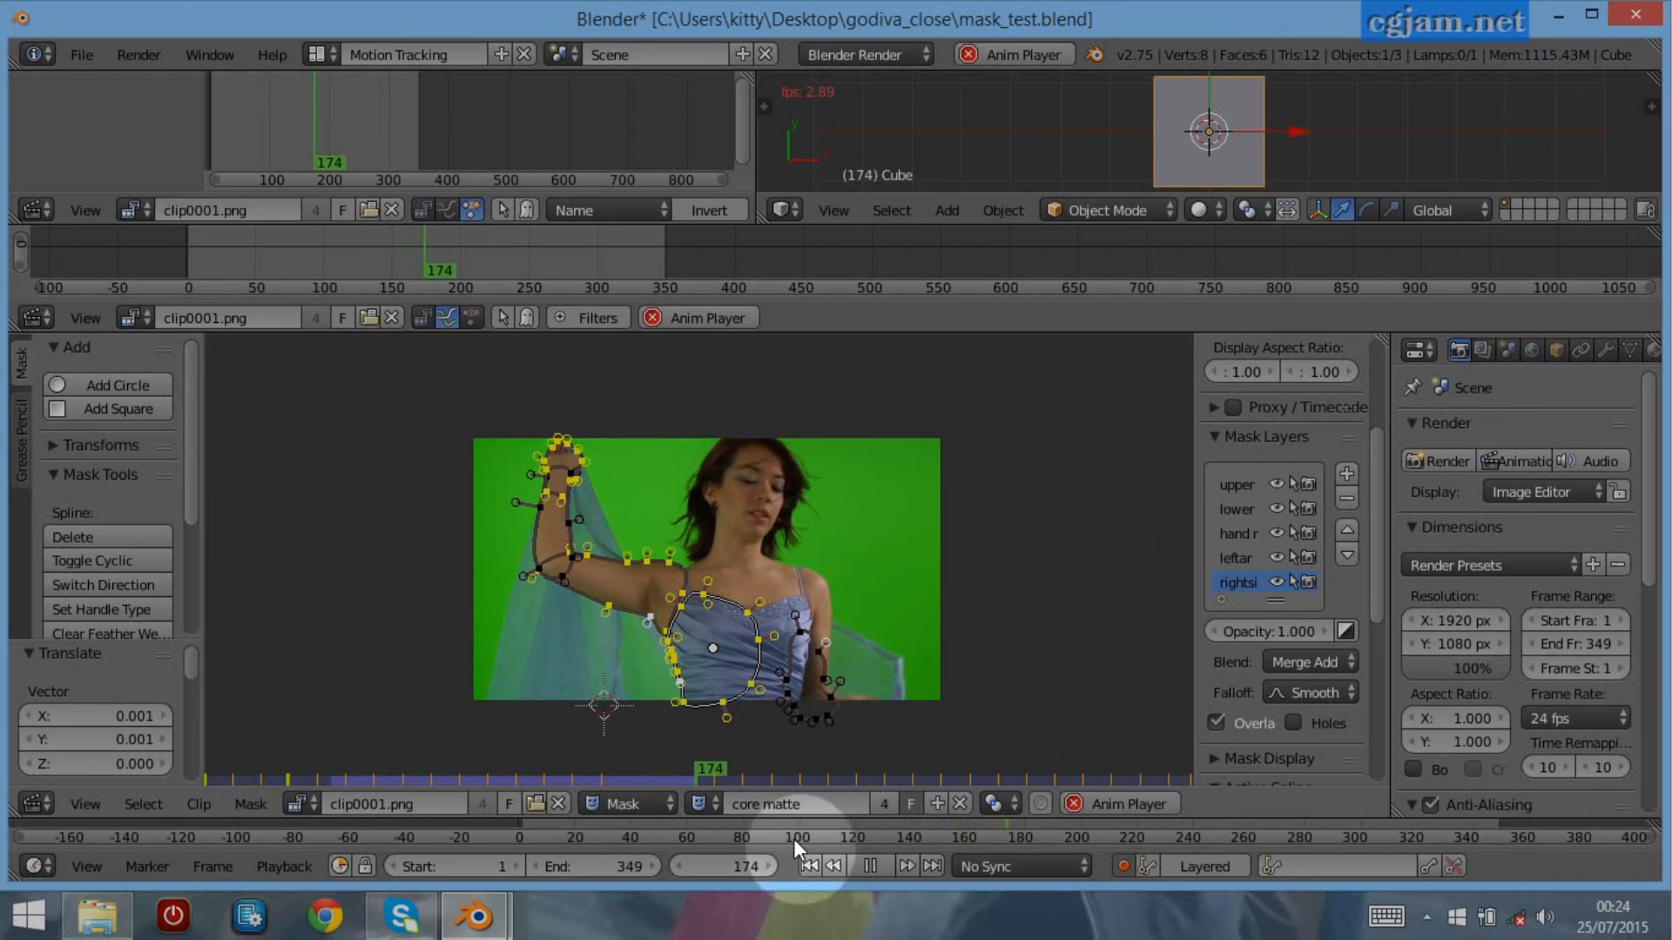
pyautogui.click(867, 867)
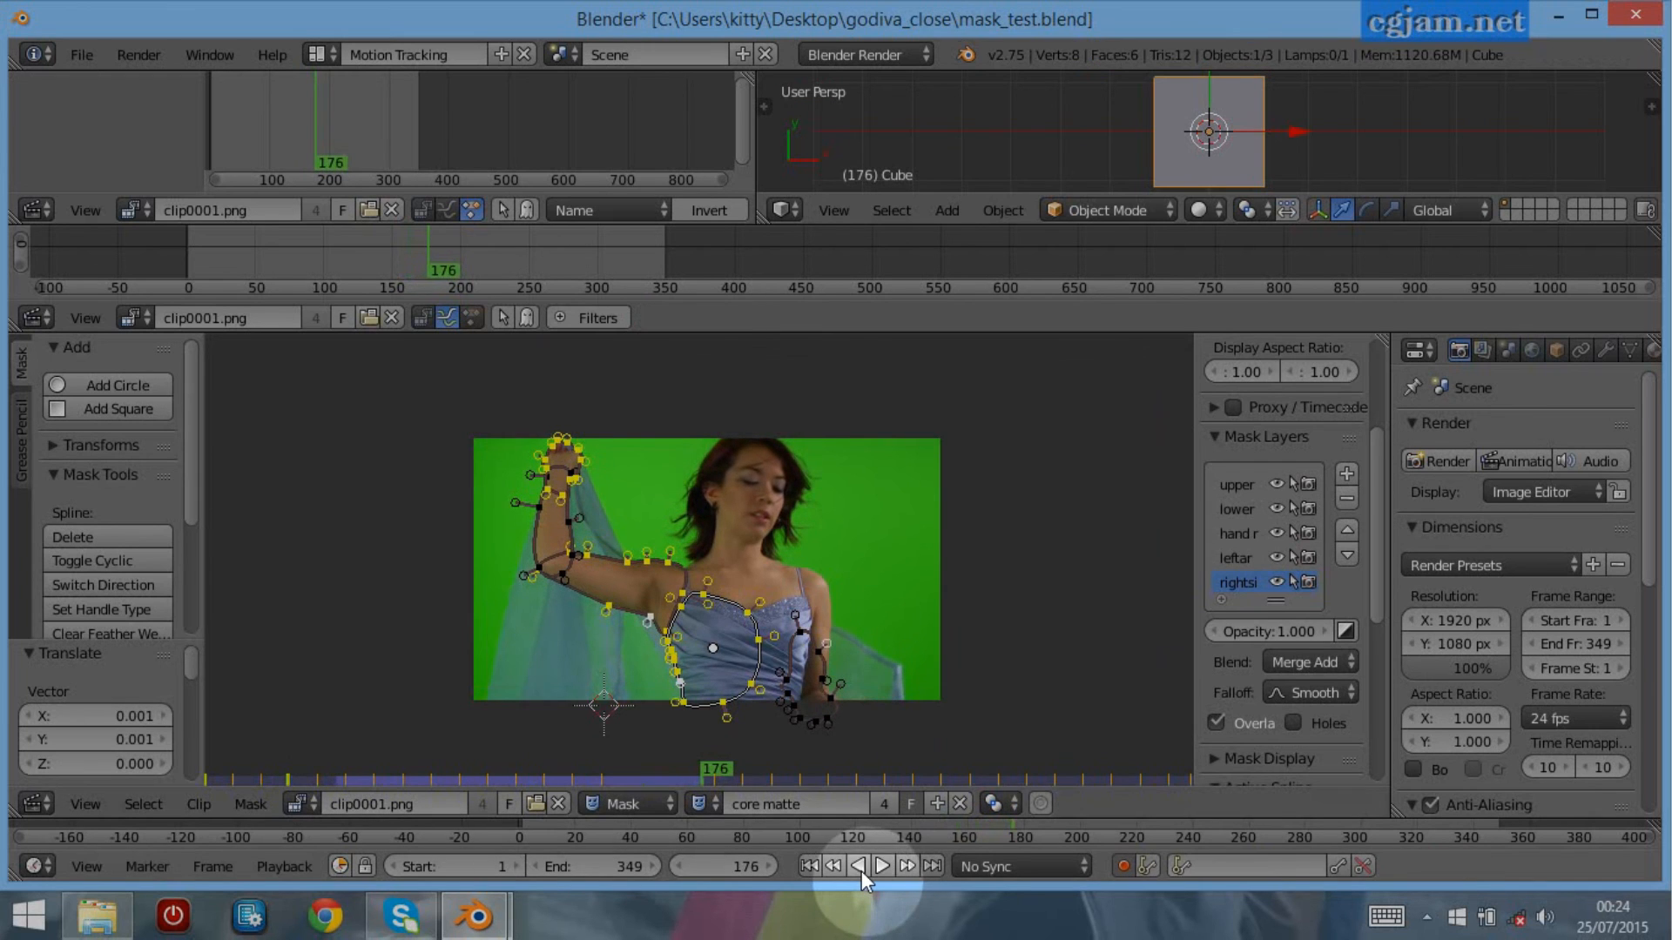
# Switch to the Compositing layout and move the Keying node slightly closer to the Scale node
pyautogui.click(315, 54)
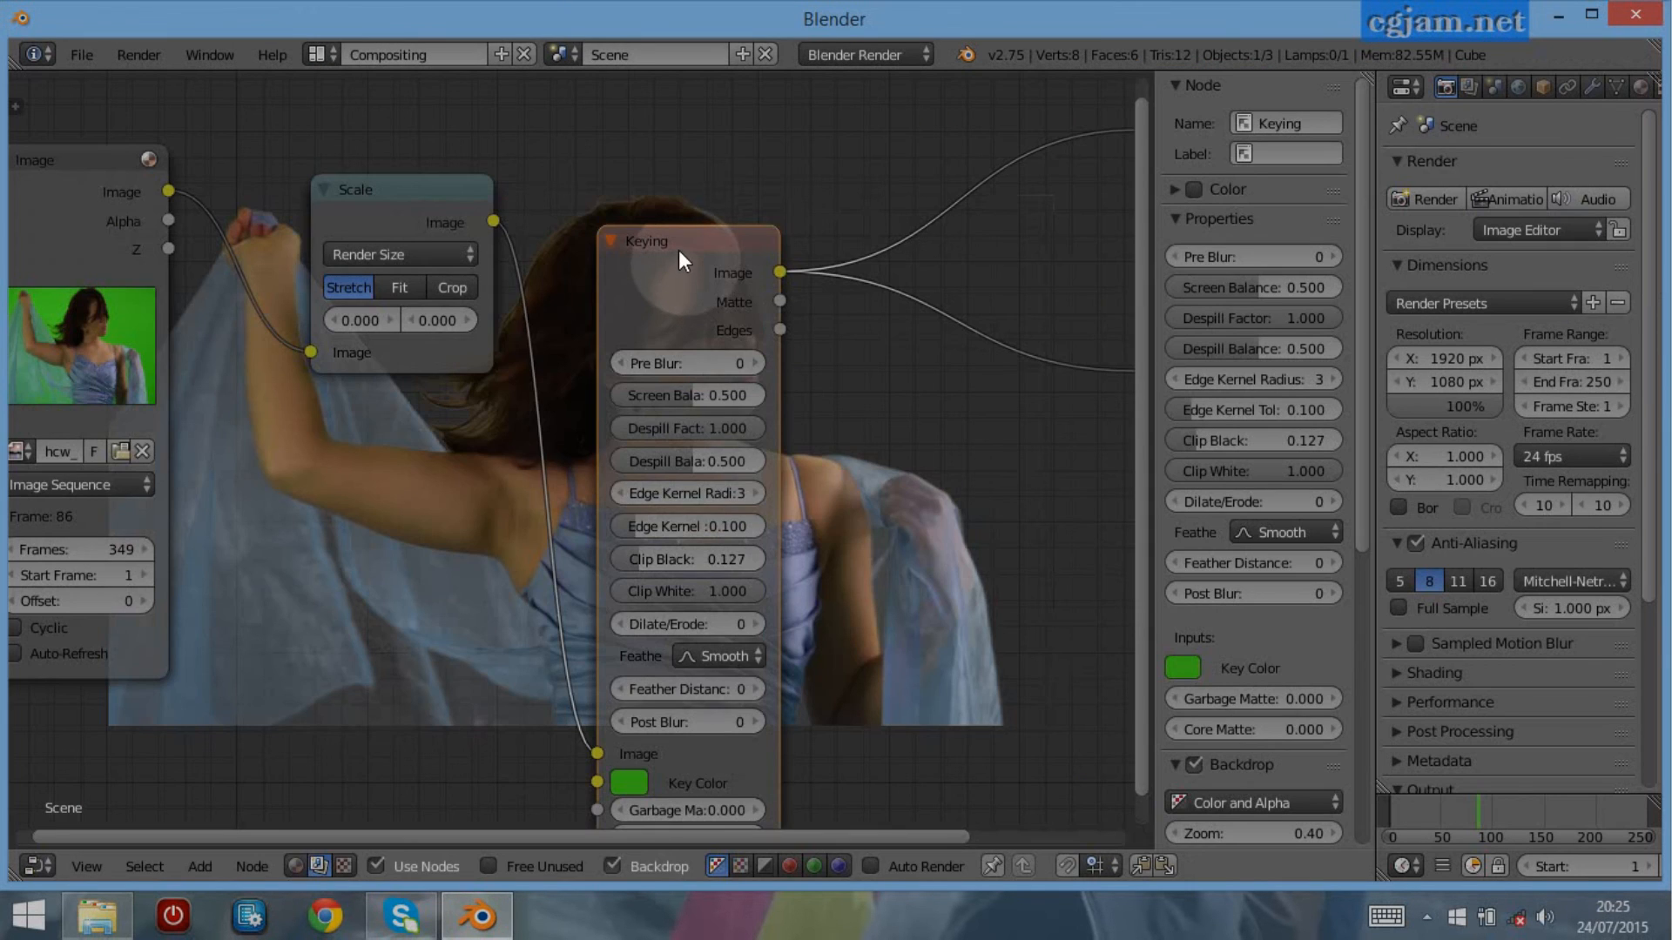
pyautogui.moveTo(677, 249); pyautogui.dragTo(656, 222)
pyautogui.scroll(-2, 871, 436)
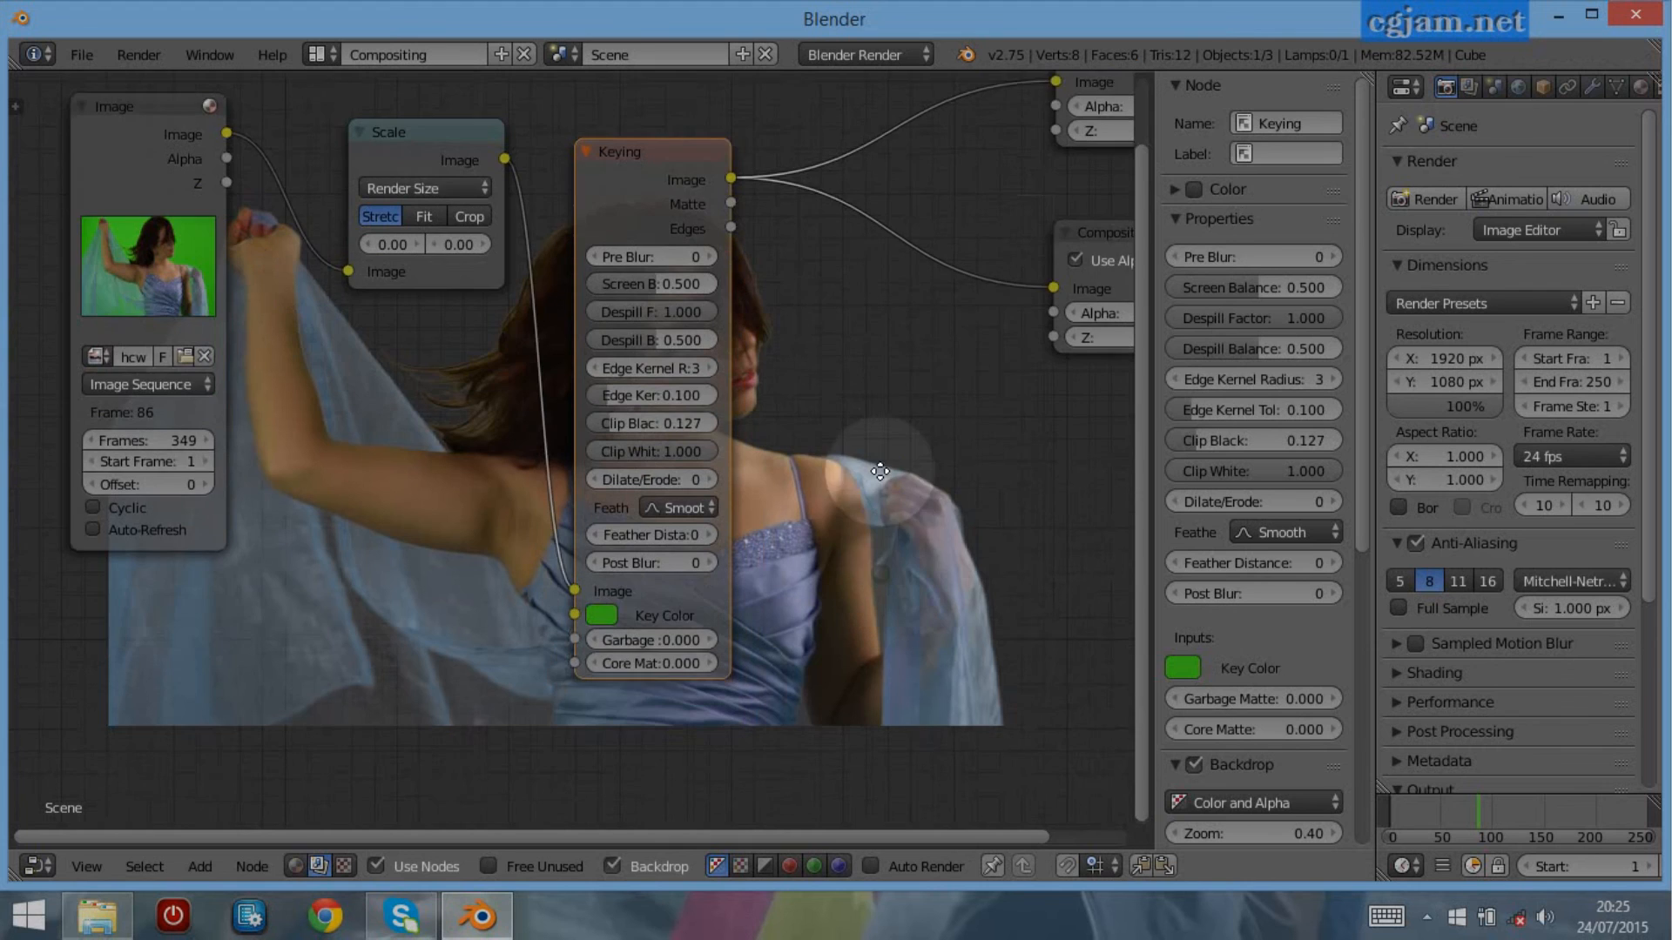
pyautogui.hotkey('ctrl', 'z')
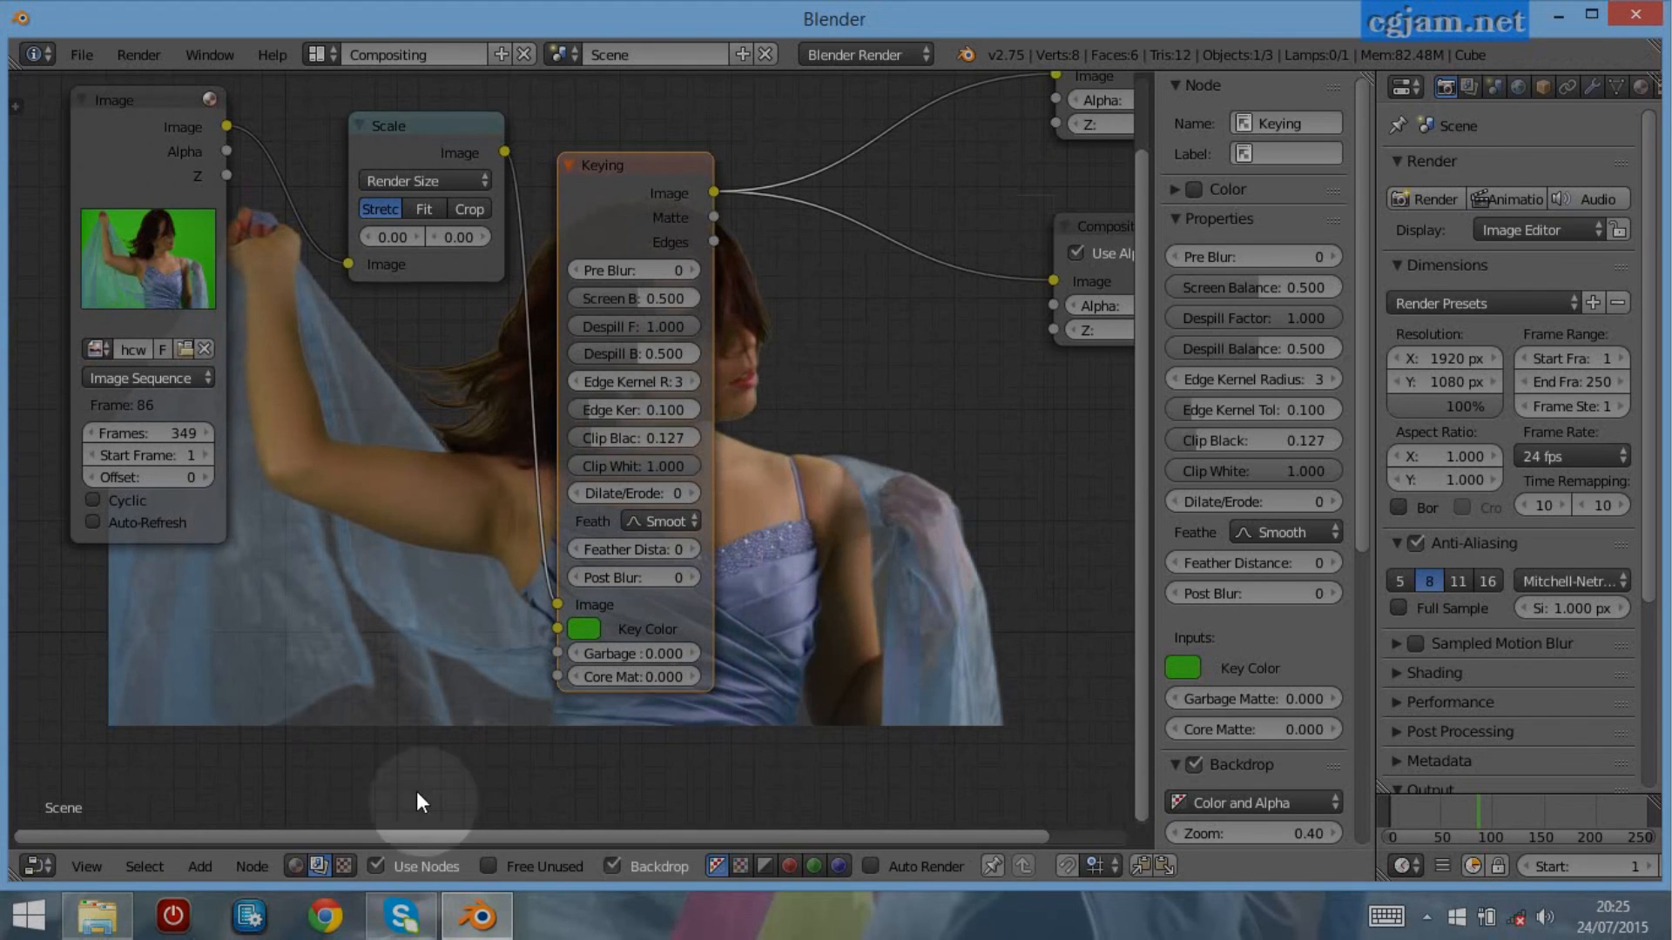
# Add an Image input node and place it beside the lower part of the Keying node
pyautogui.click(195, 866)
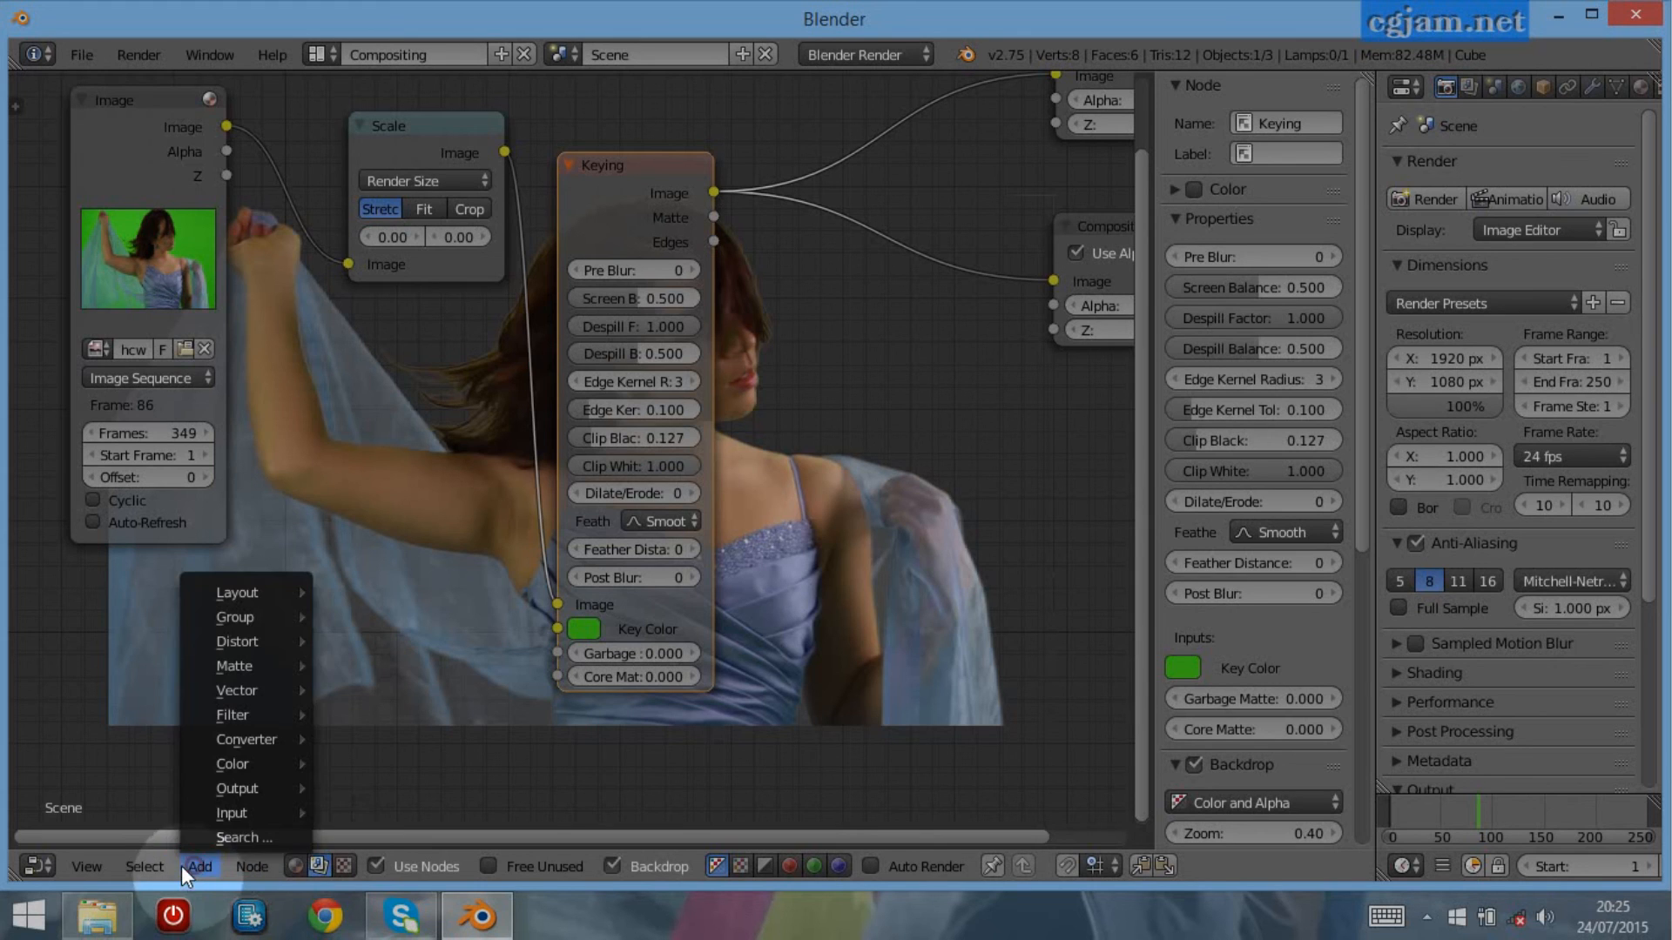
pyautogui.moveTo(246, 810)
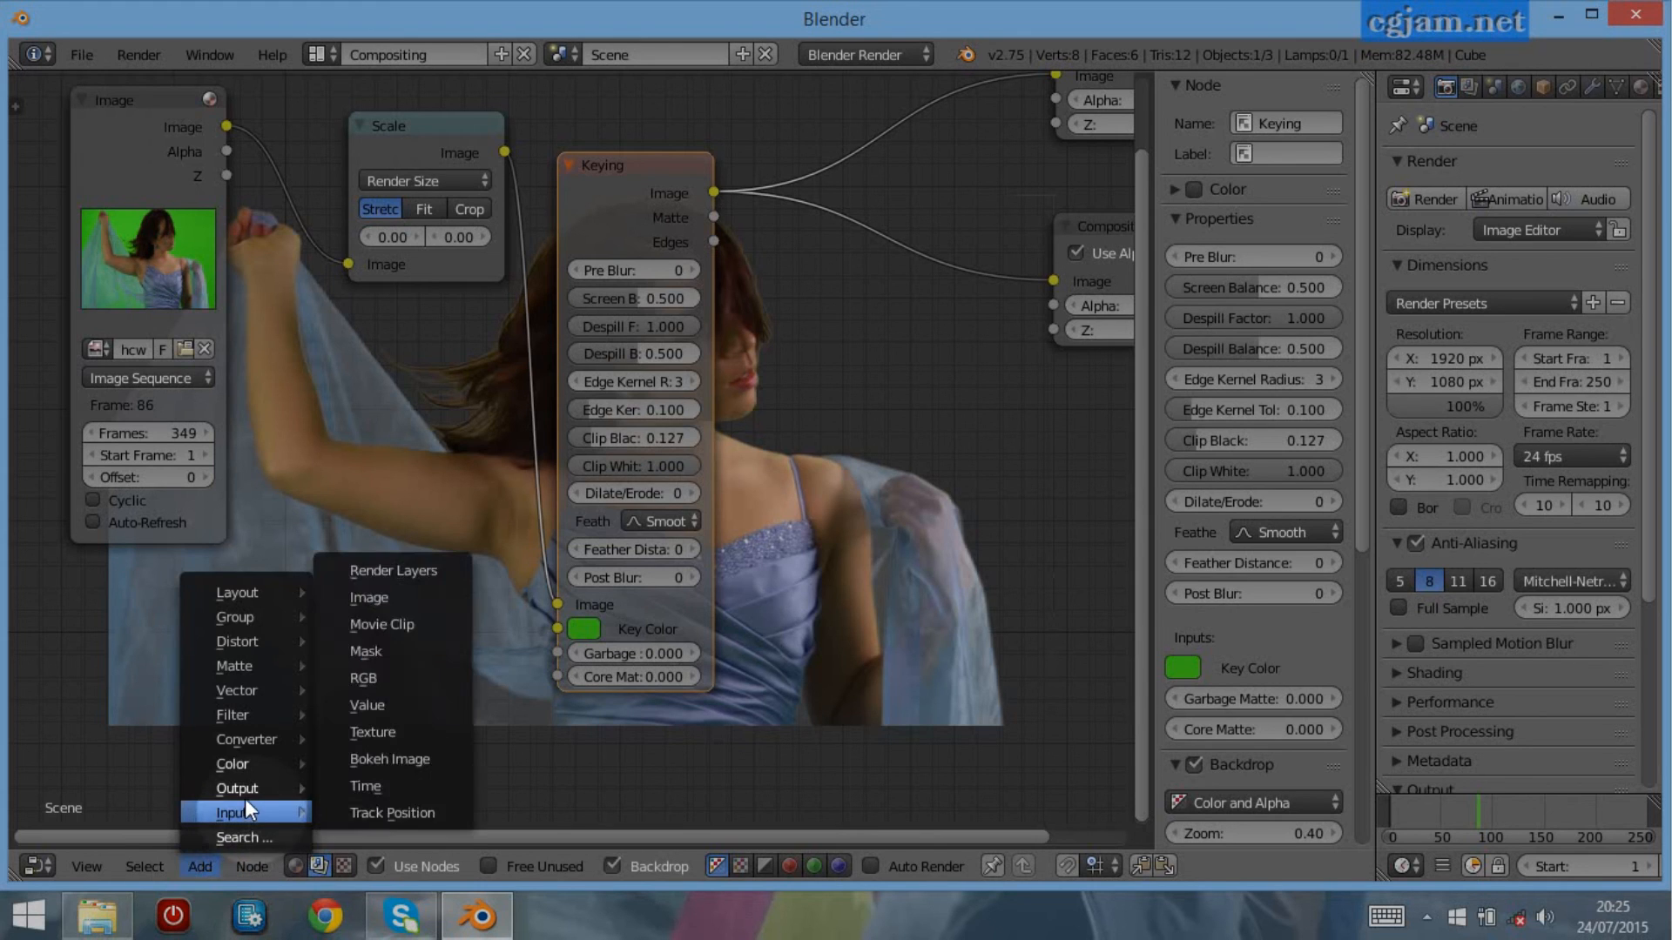
pyautogui.click(384, 594)
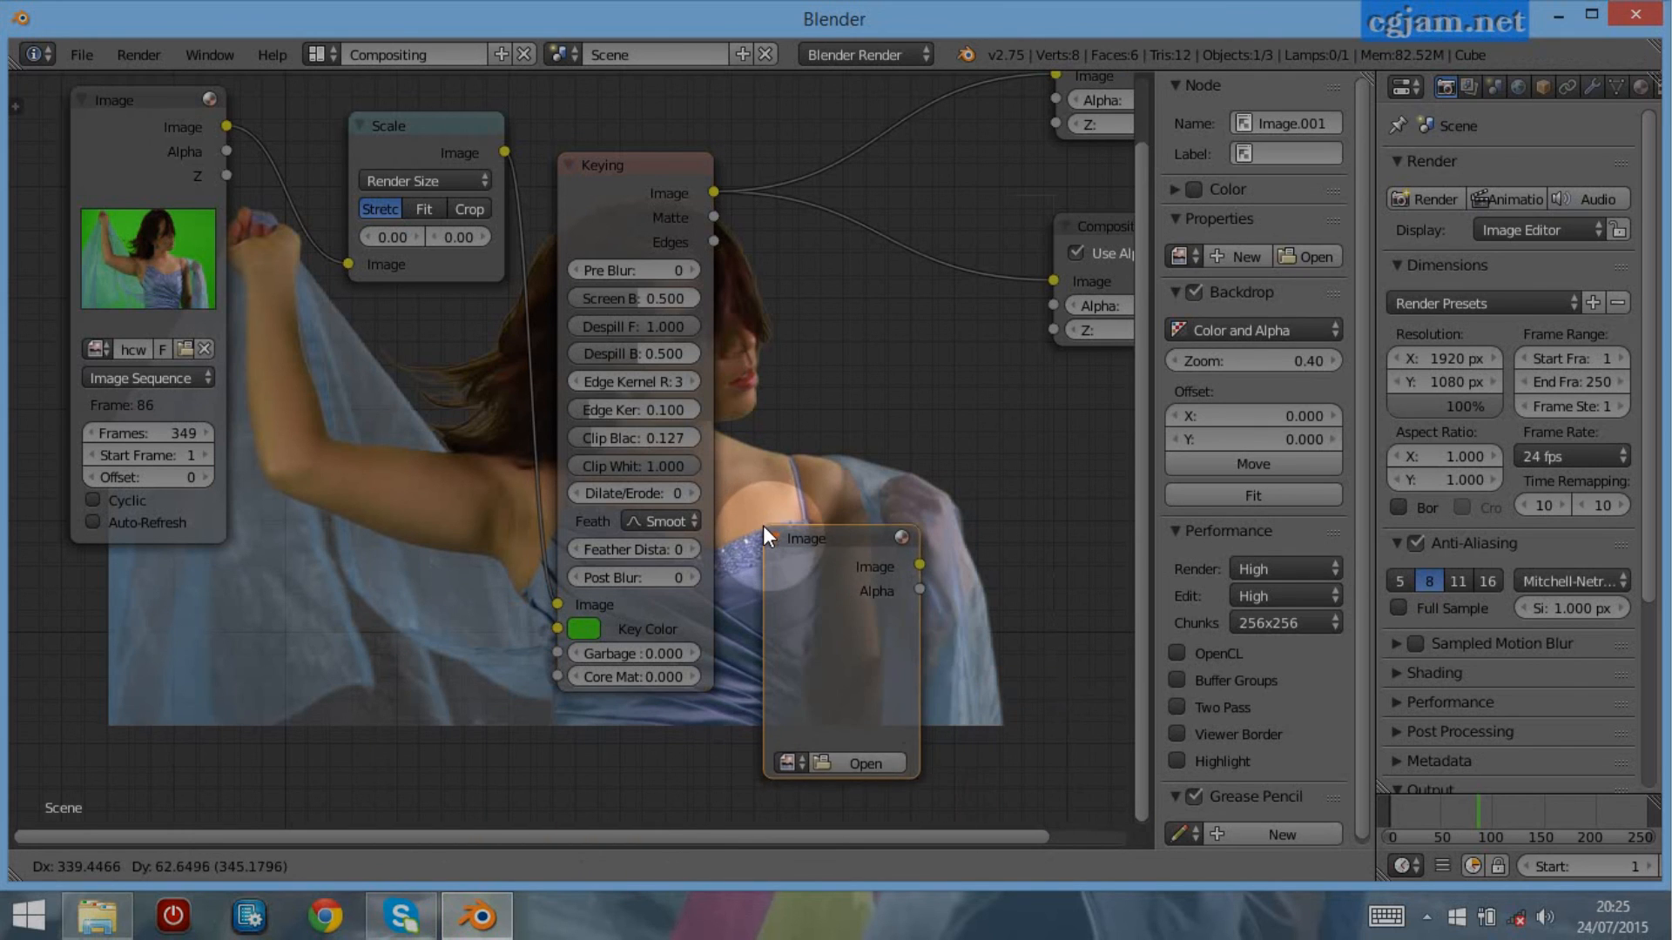
pyautogui.click(763, 525)
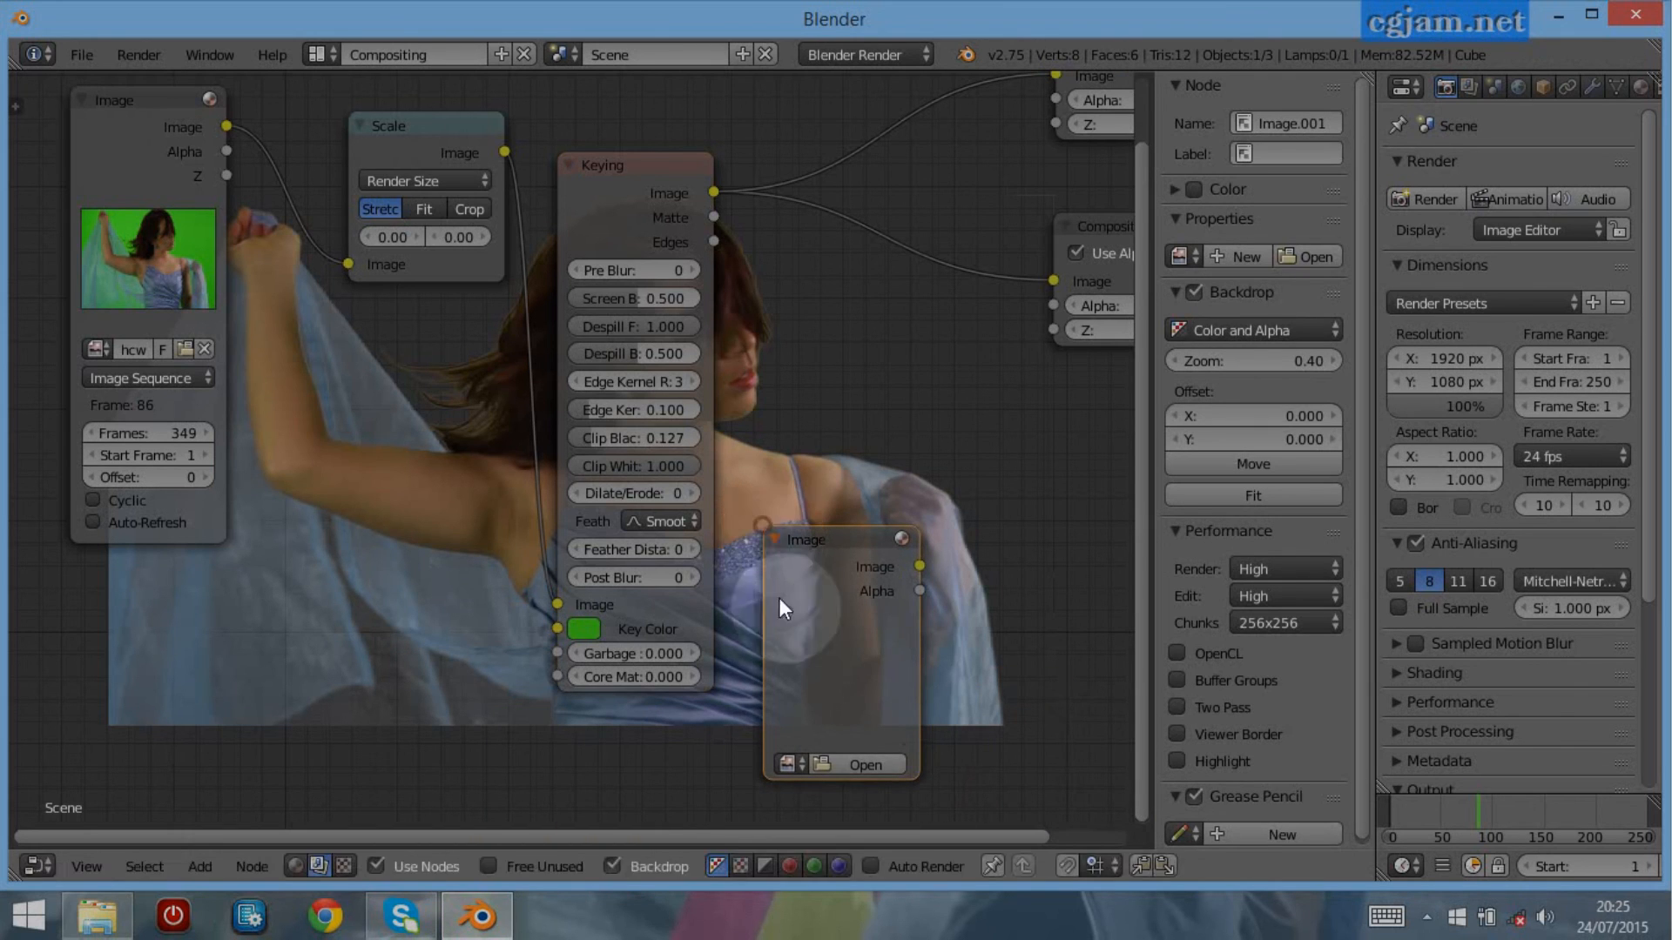
# Load clip0001.png from the C:\tmp folder into the new Image node
pyautogui.click(871, 765)
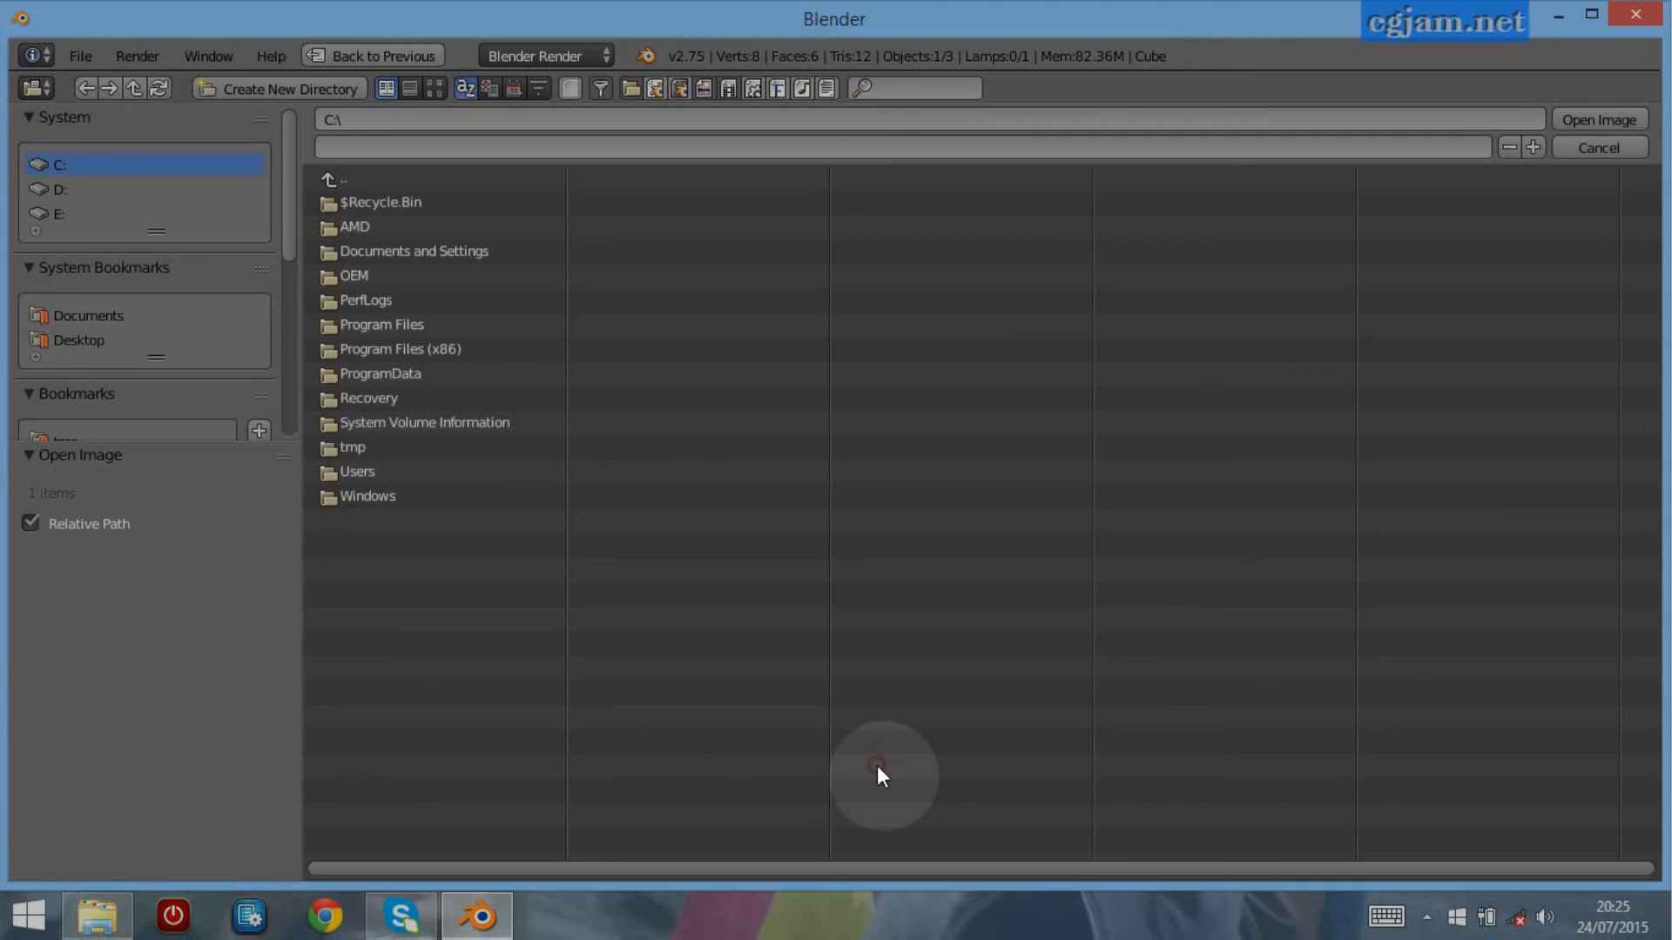
pyautogui.click(362, 450)
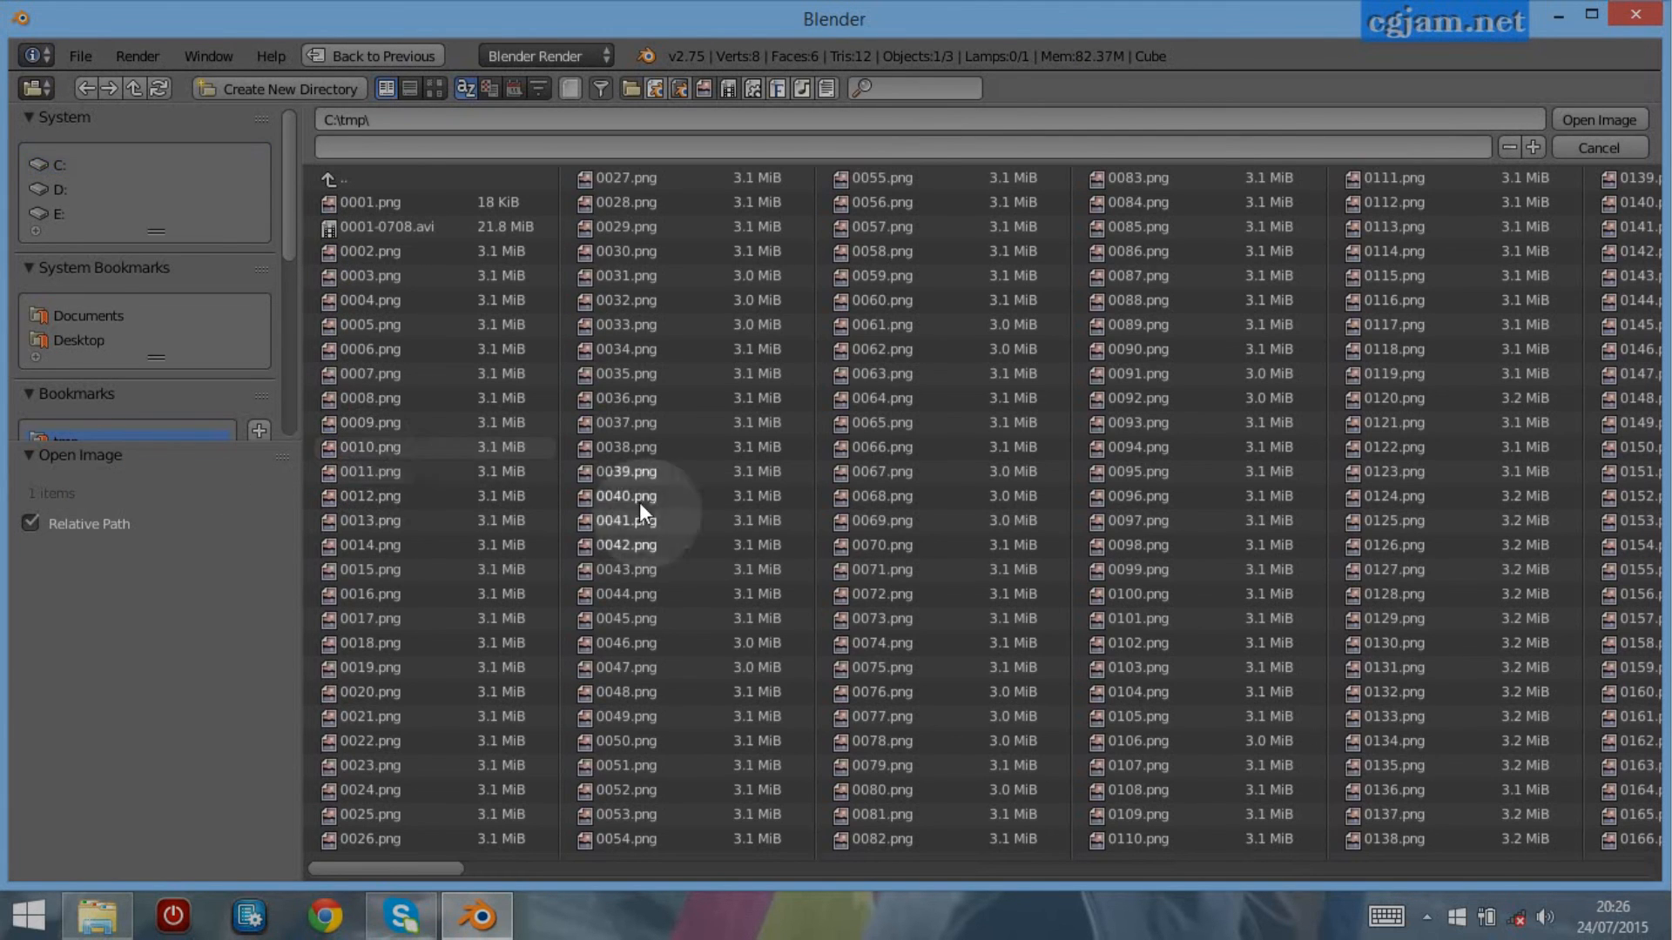
pyautogui.moveTo(399, 869); pyautogui.dragTo(1368, 882)
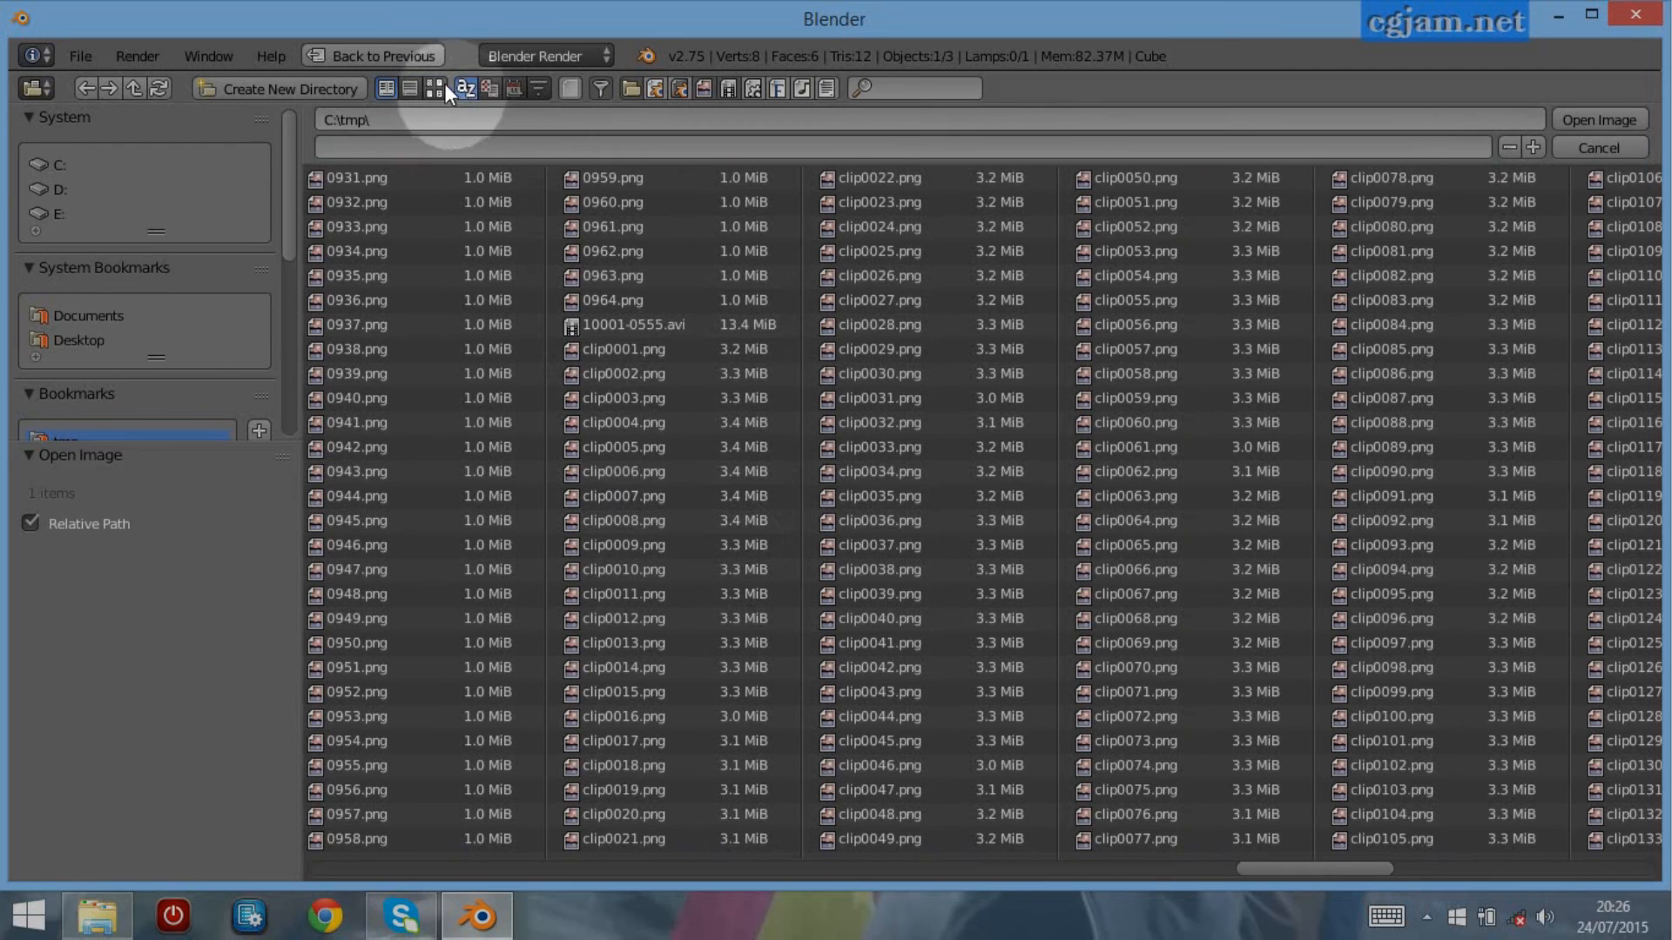
pyautogui.click(599, 348)
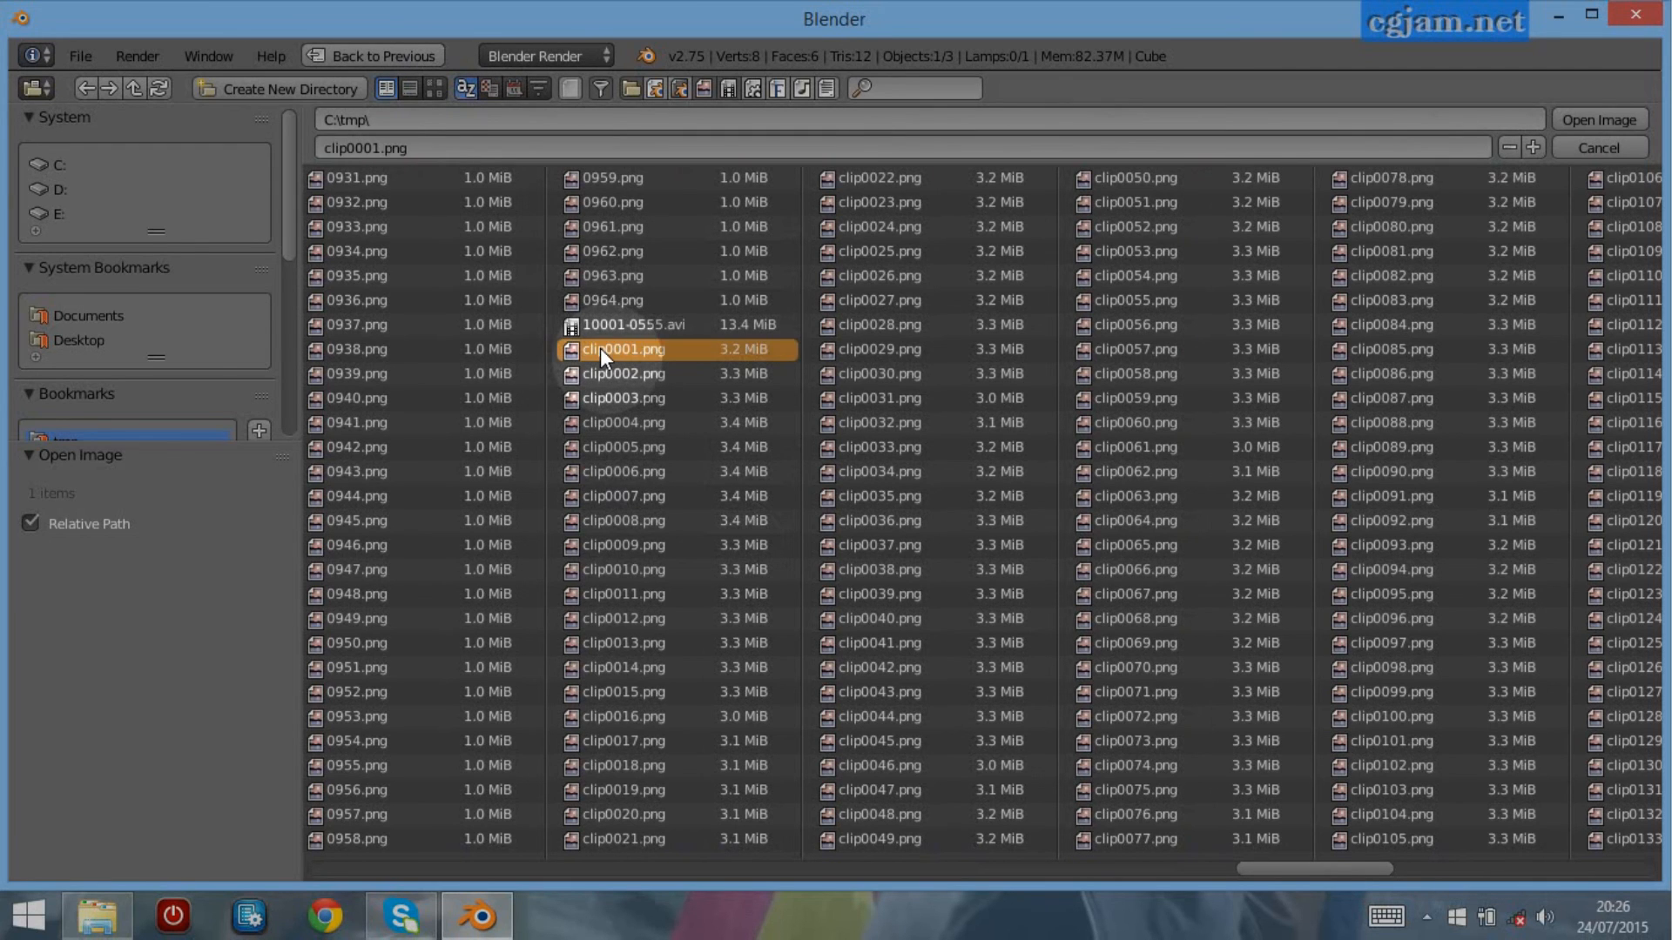
pyautogui.click(1573, 113)
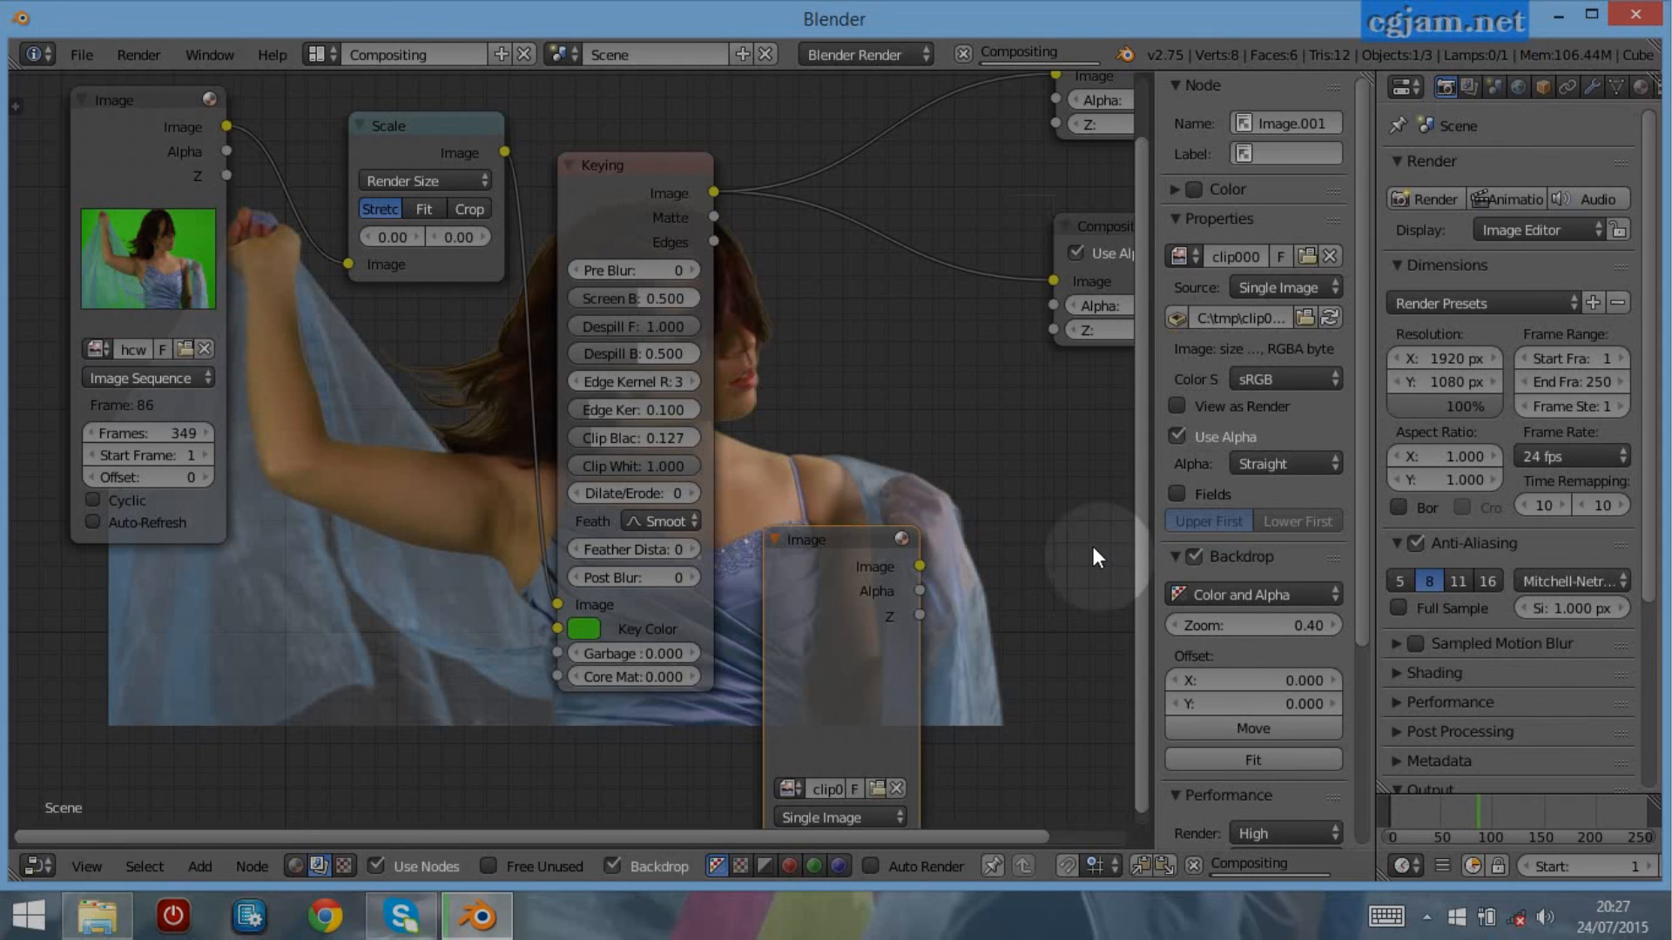
# Set the new background Image node's source to Image Sequence with a length of 349 frames
pyautogui.moveTo(1038, 713); pyautogui.dragTo(1026, 590, button='middle')
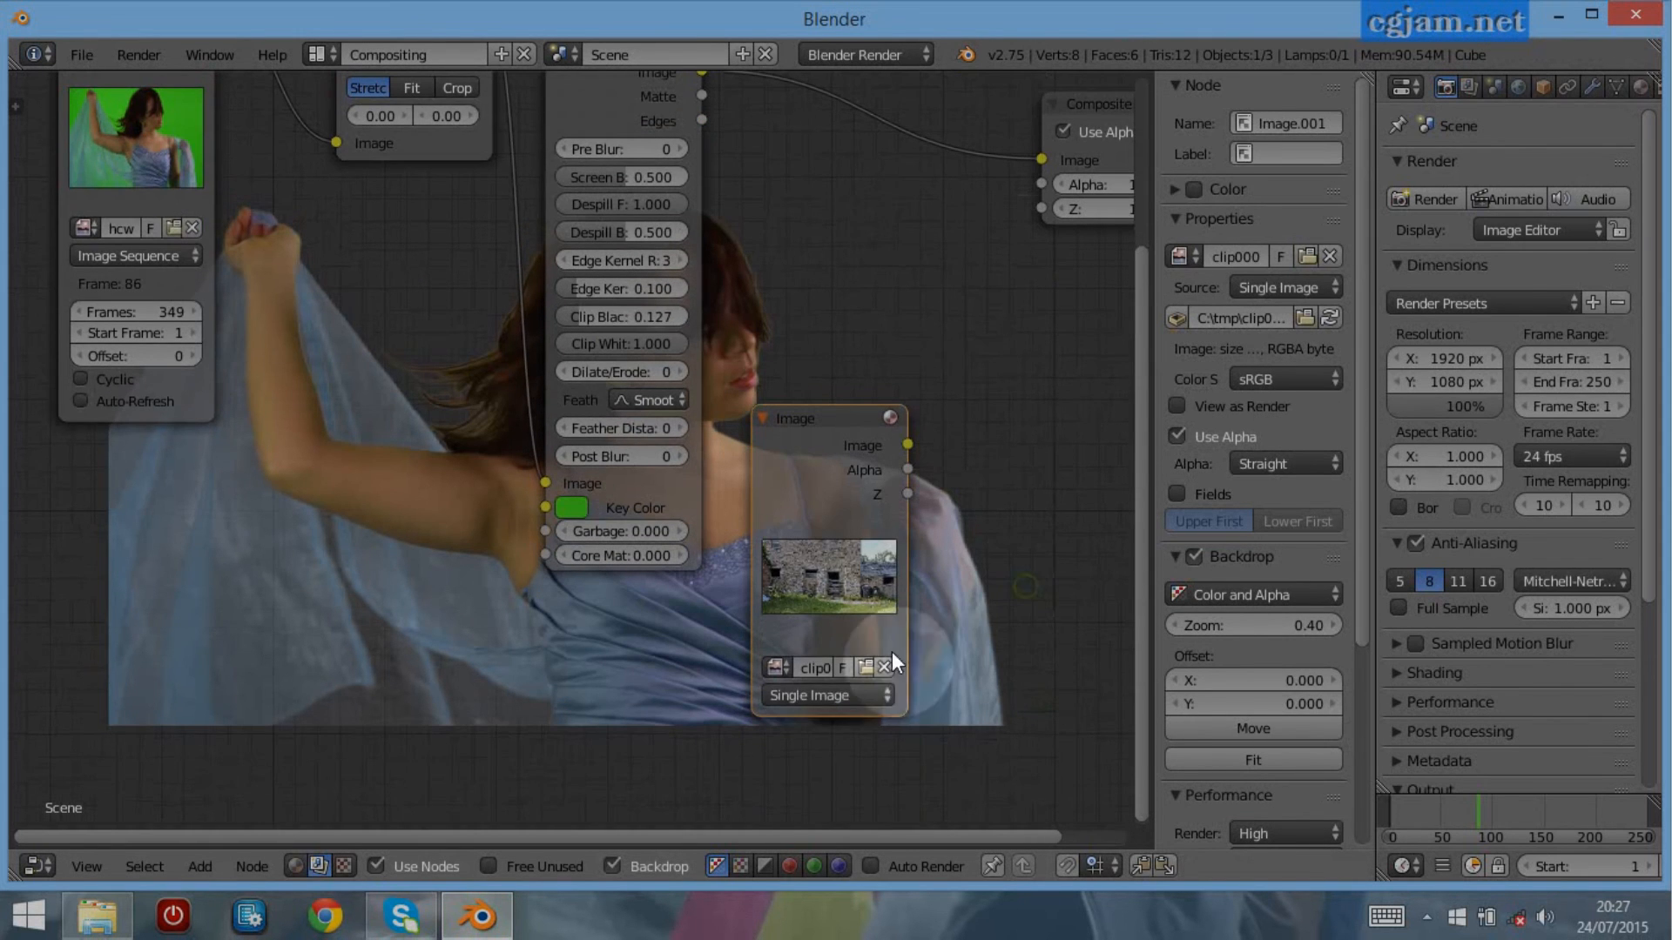
pyautogui.click(803, 696)
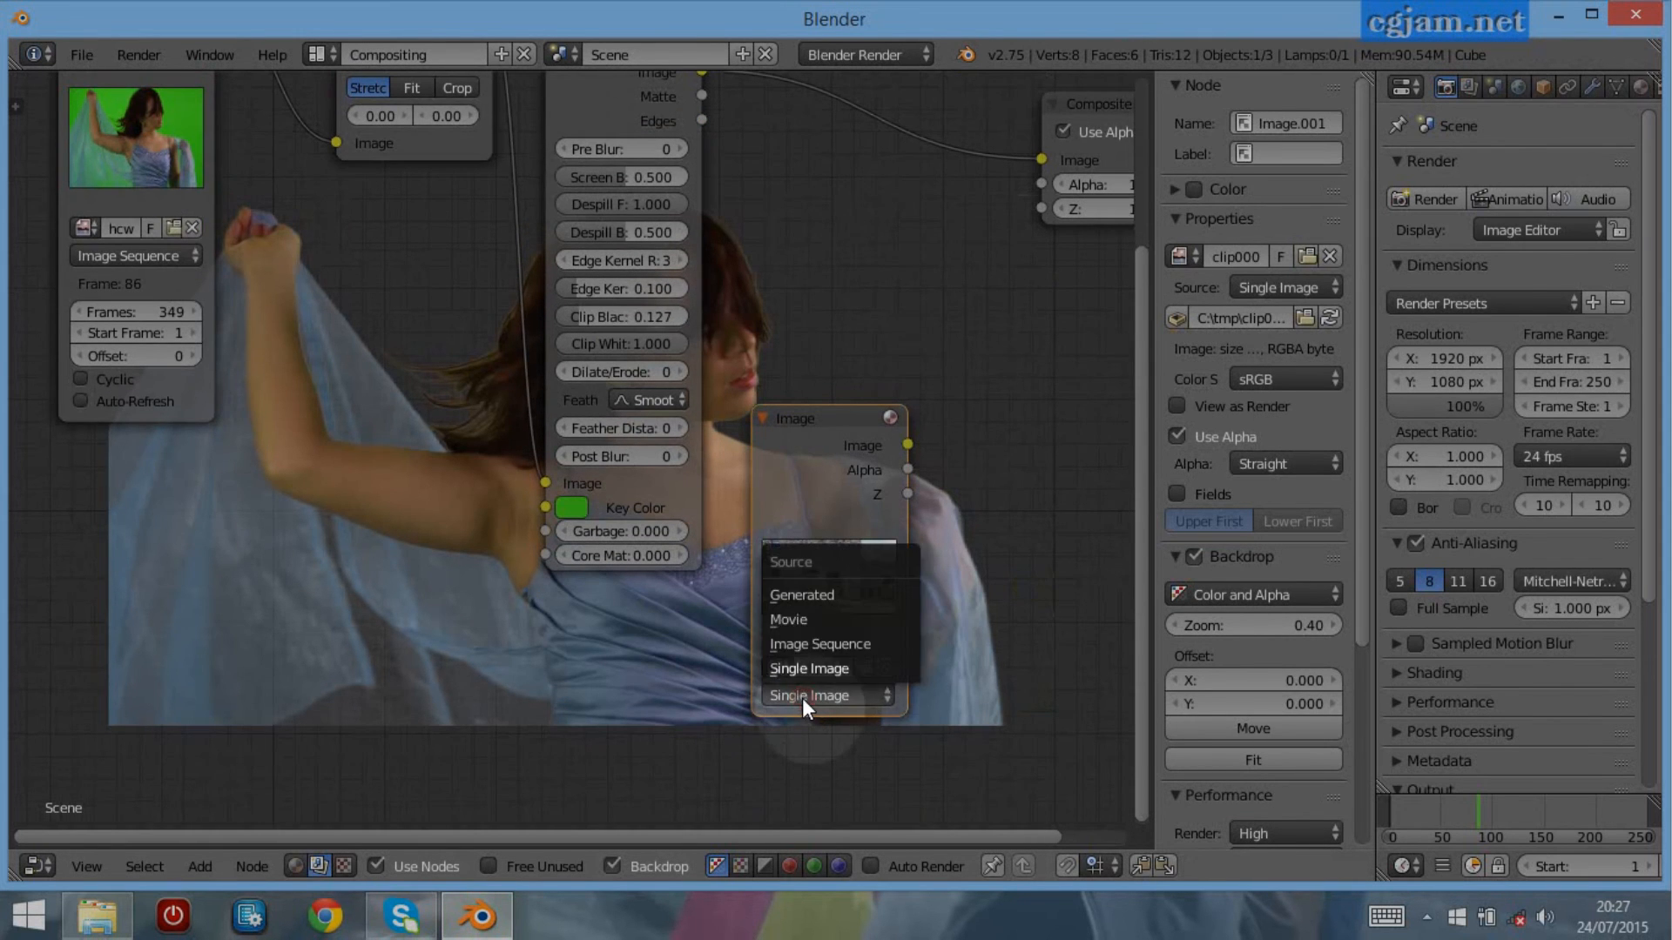
pyautogui.click(802, 650)
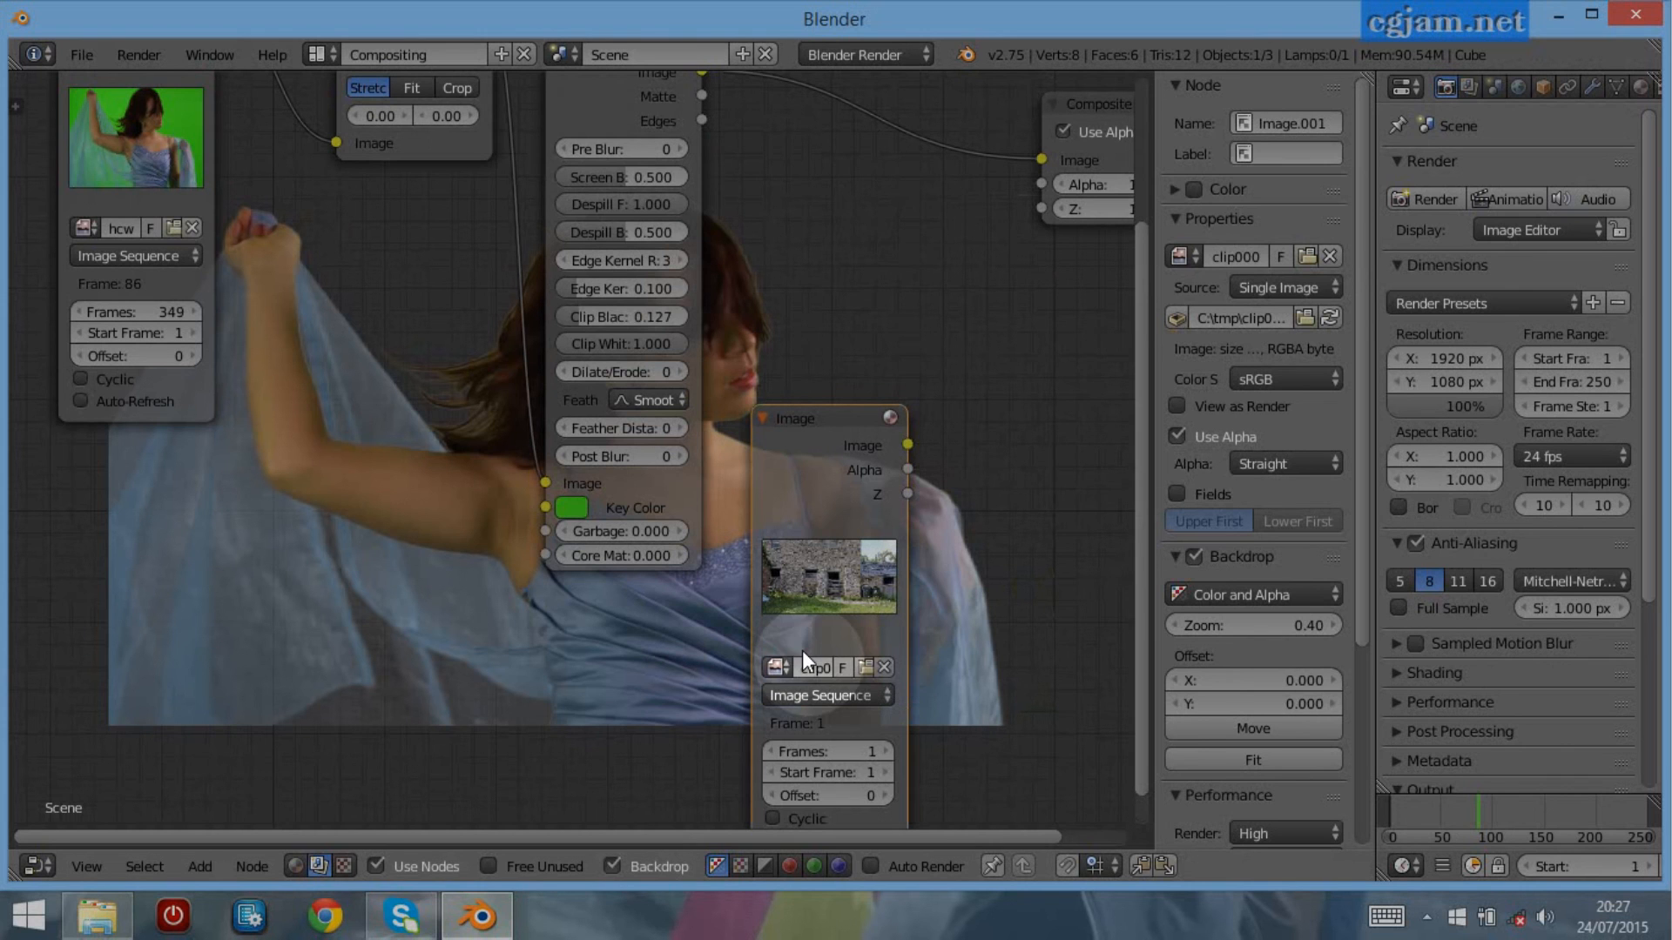
pyautogui.click(803, 754)
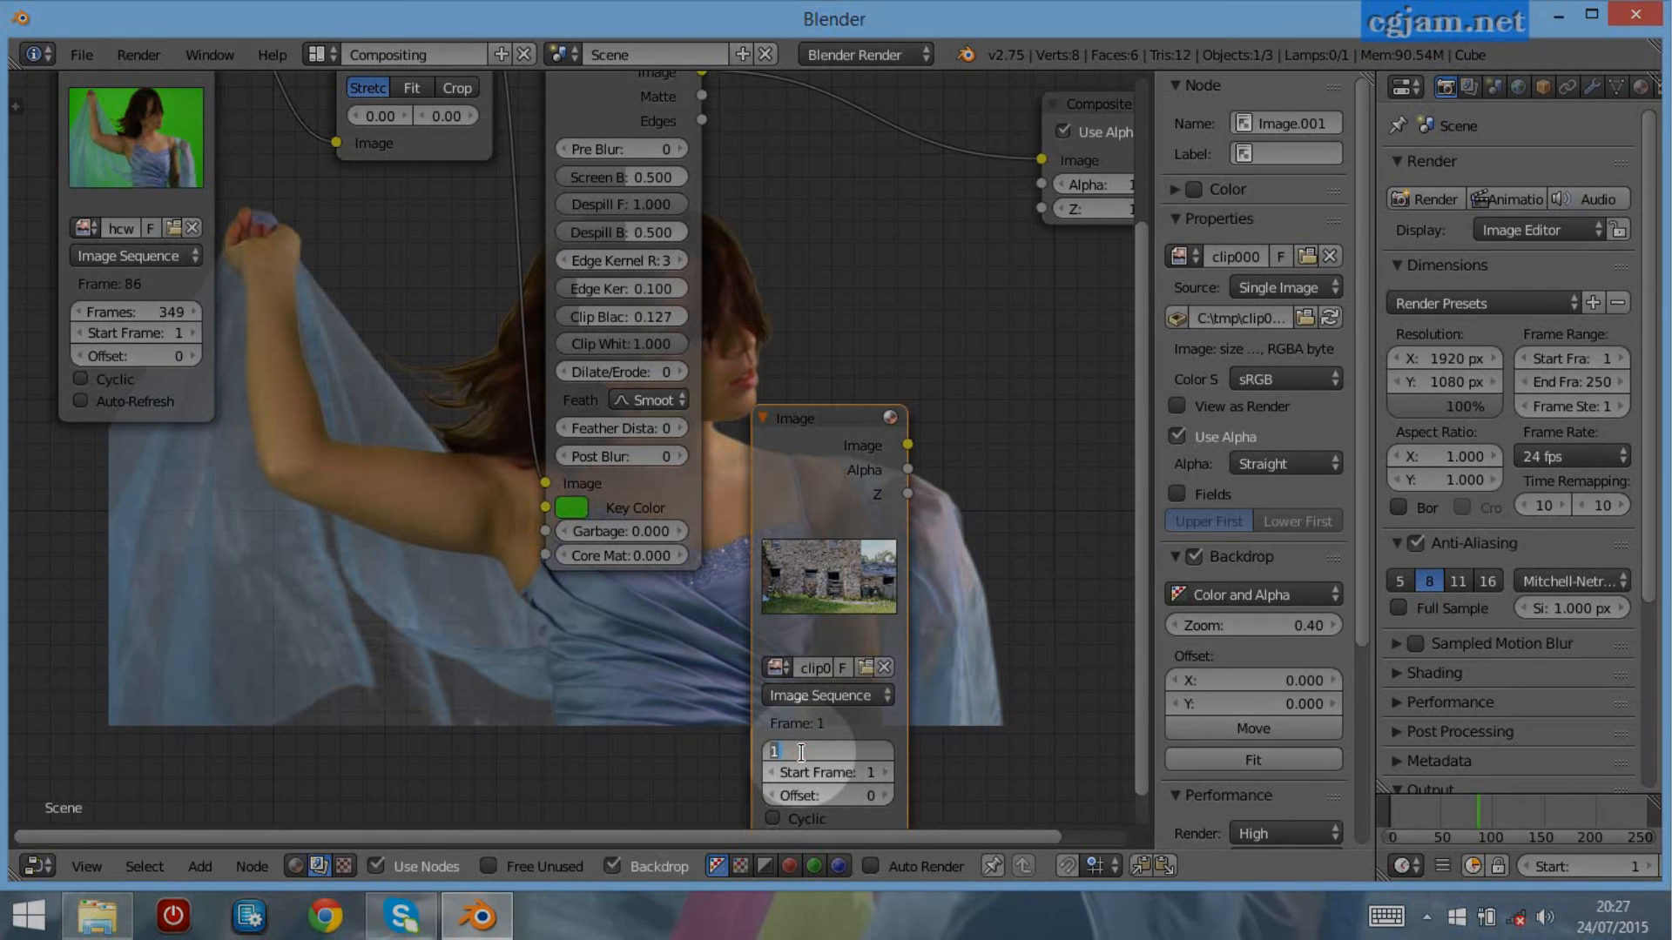
pyautogui.write('349')
pyautogui.press('Return')
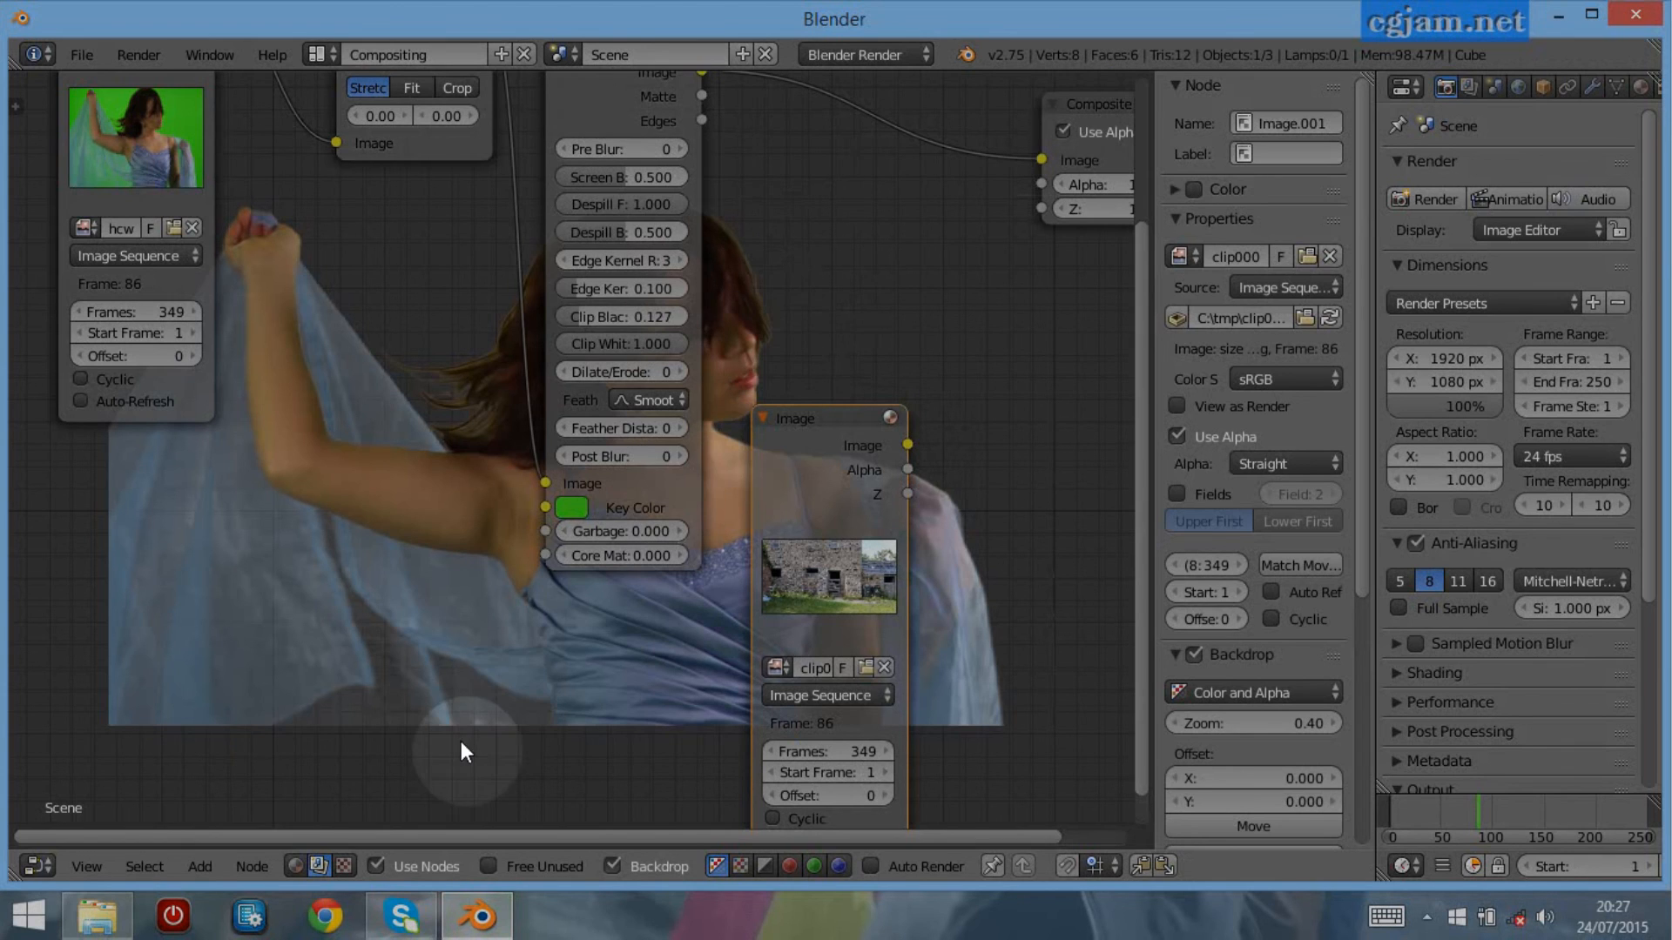
# Add an Alpha Over node between the Keying and Composite nodes, with the keyed image feeding its lower Image input
pyautogui.hotkey('shift', 'a')
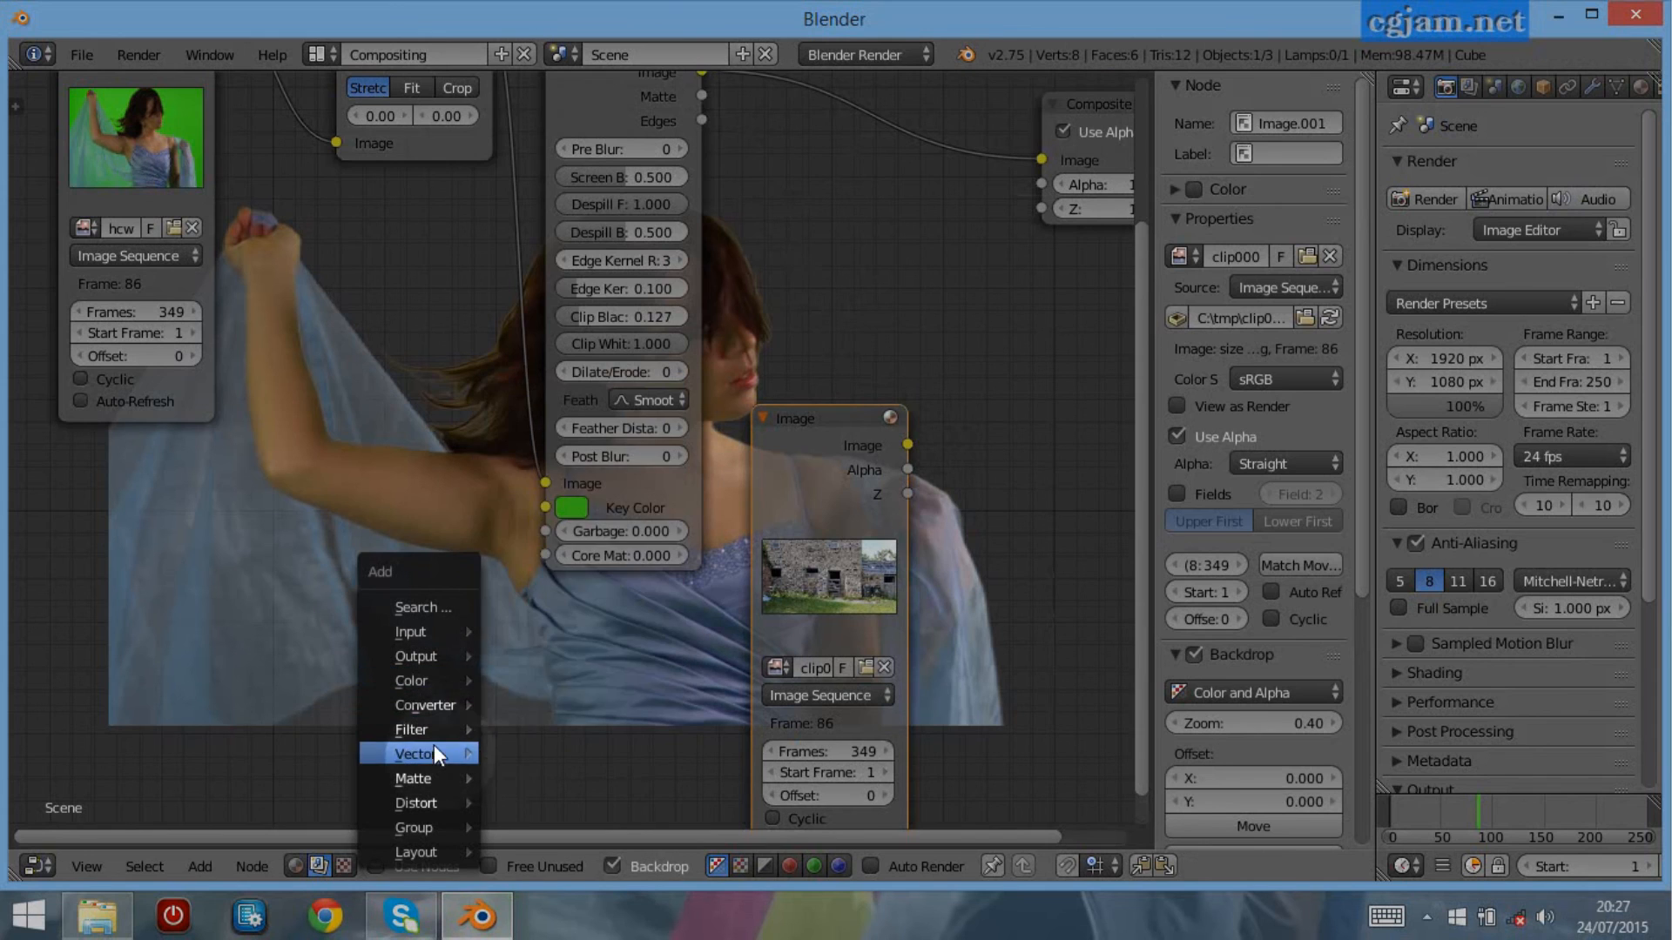
pyautogui.moveTo(434, 779)
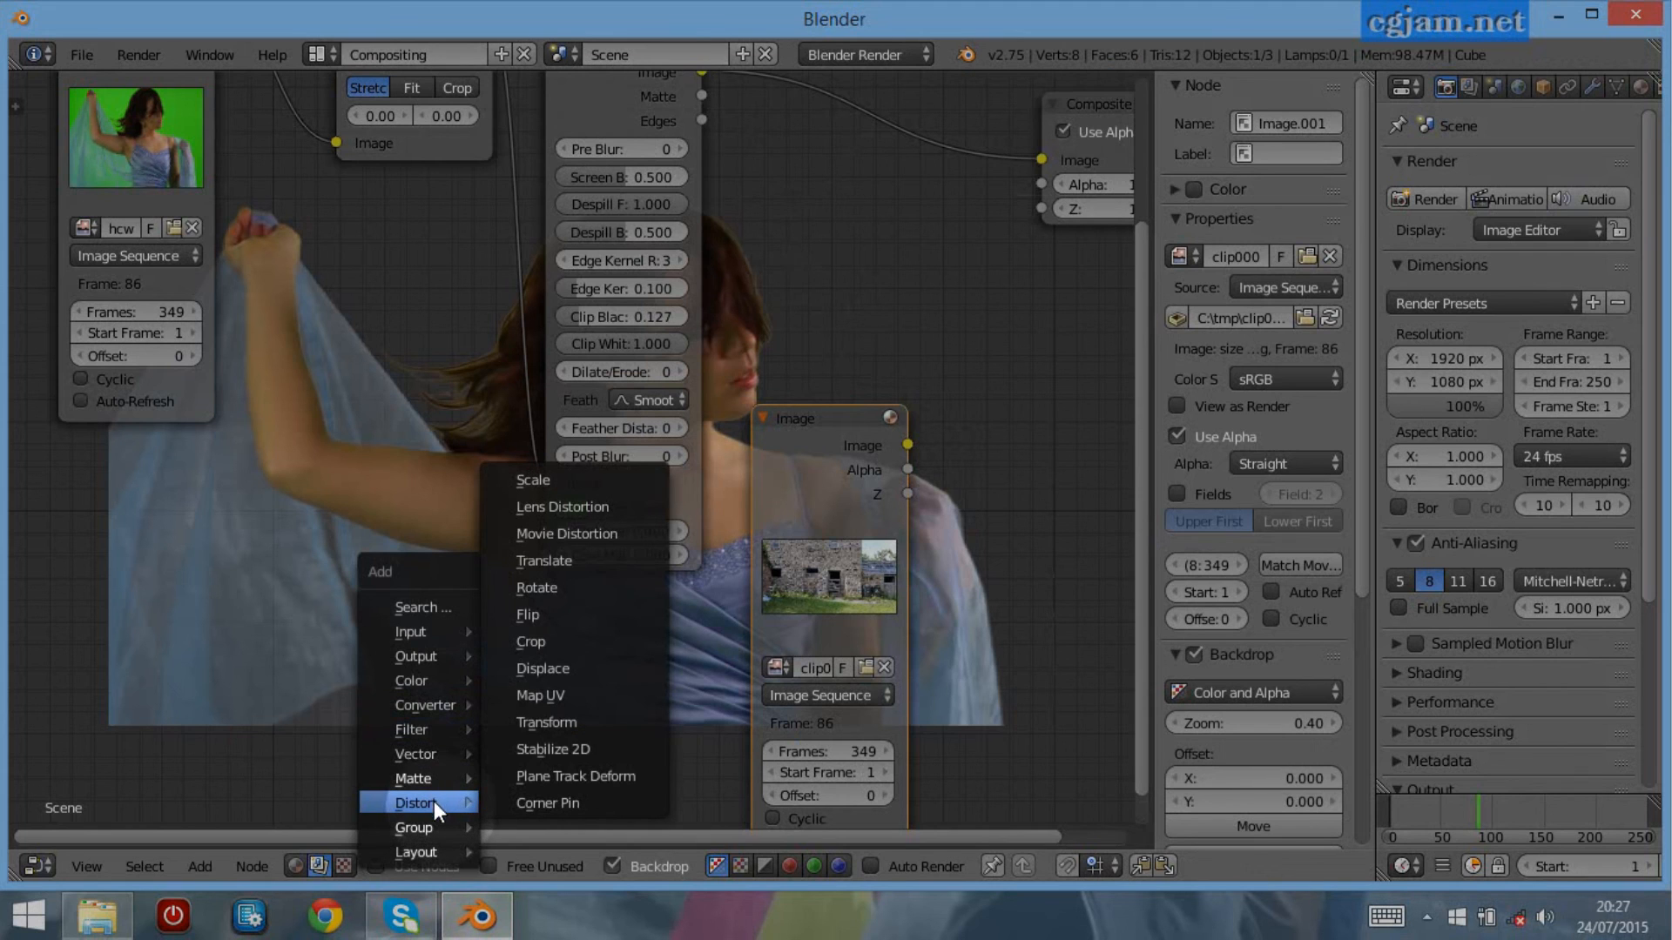
pyautogui.moveTo(416, 680)
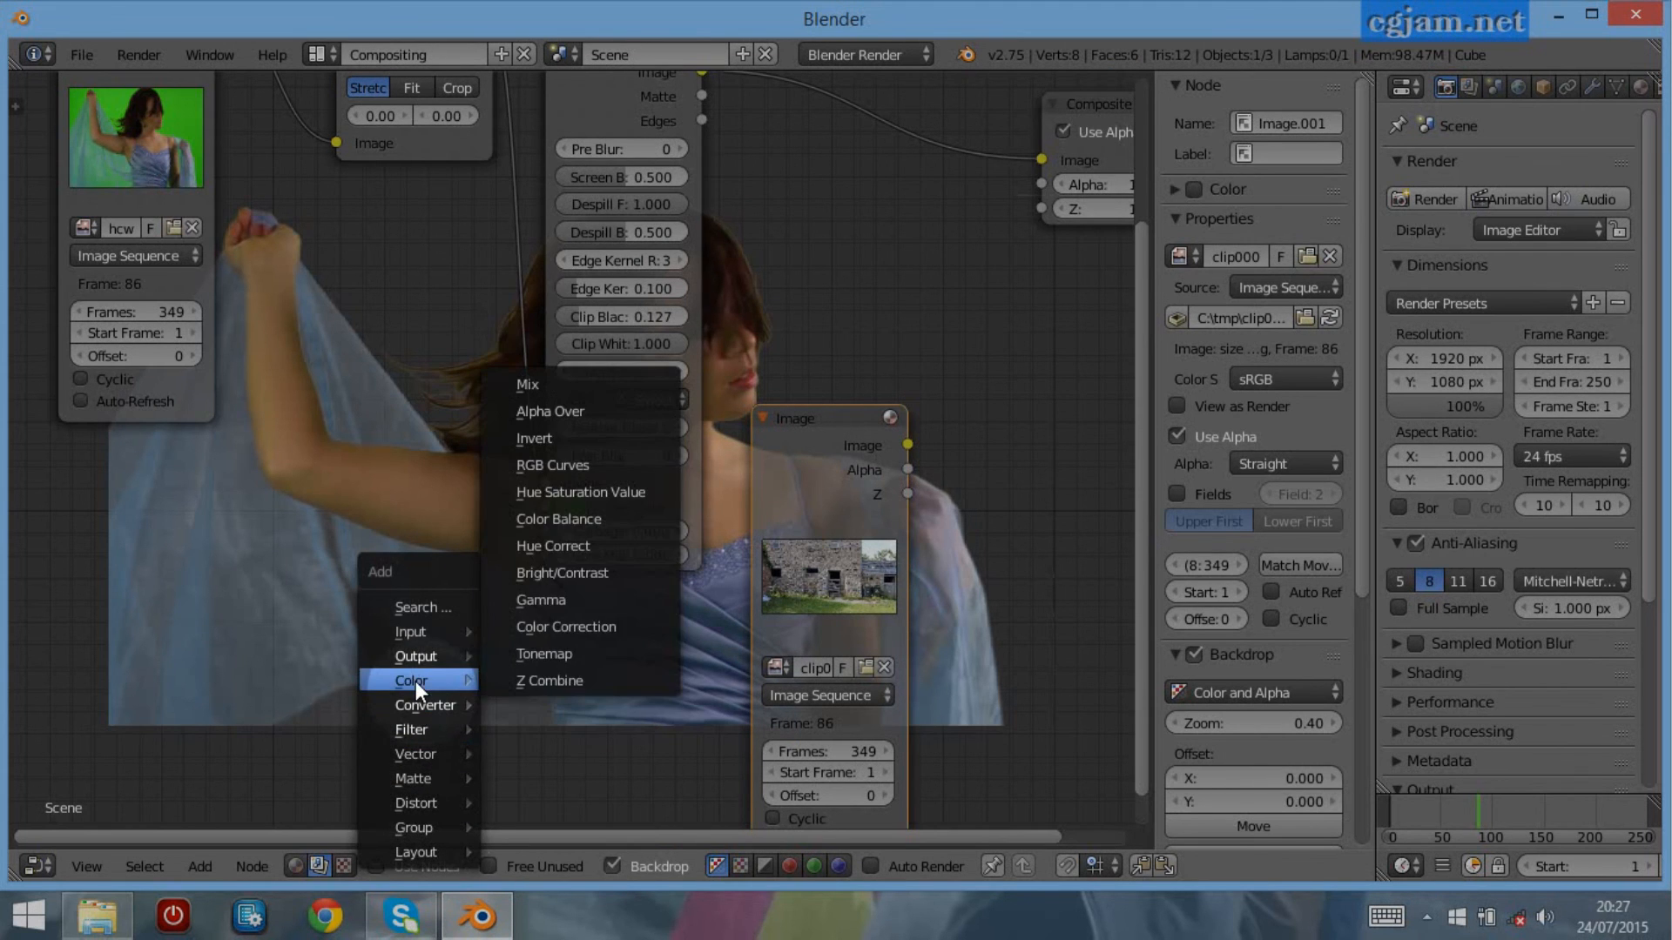
pyautogui.click(528, 413)
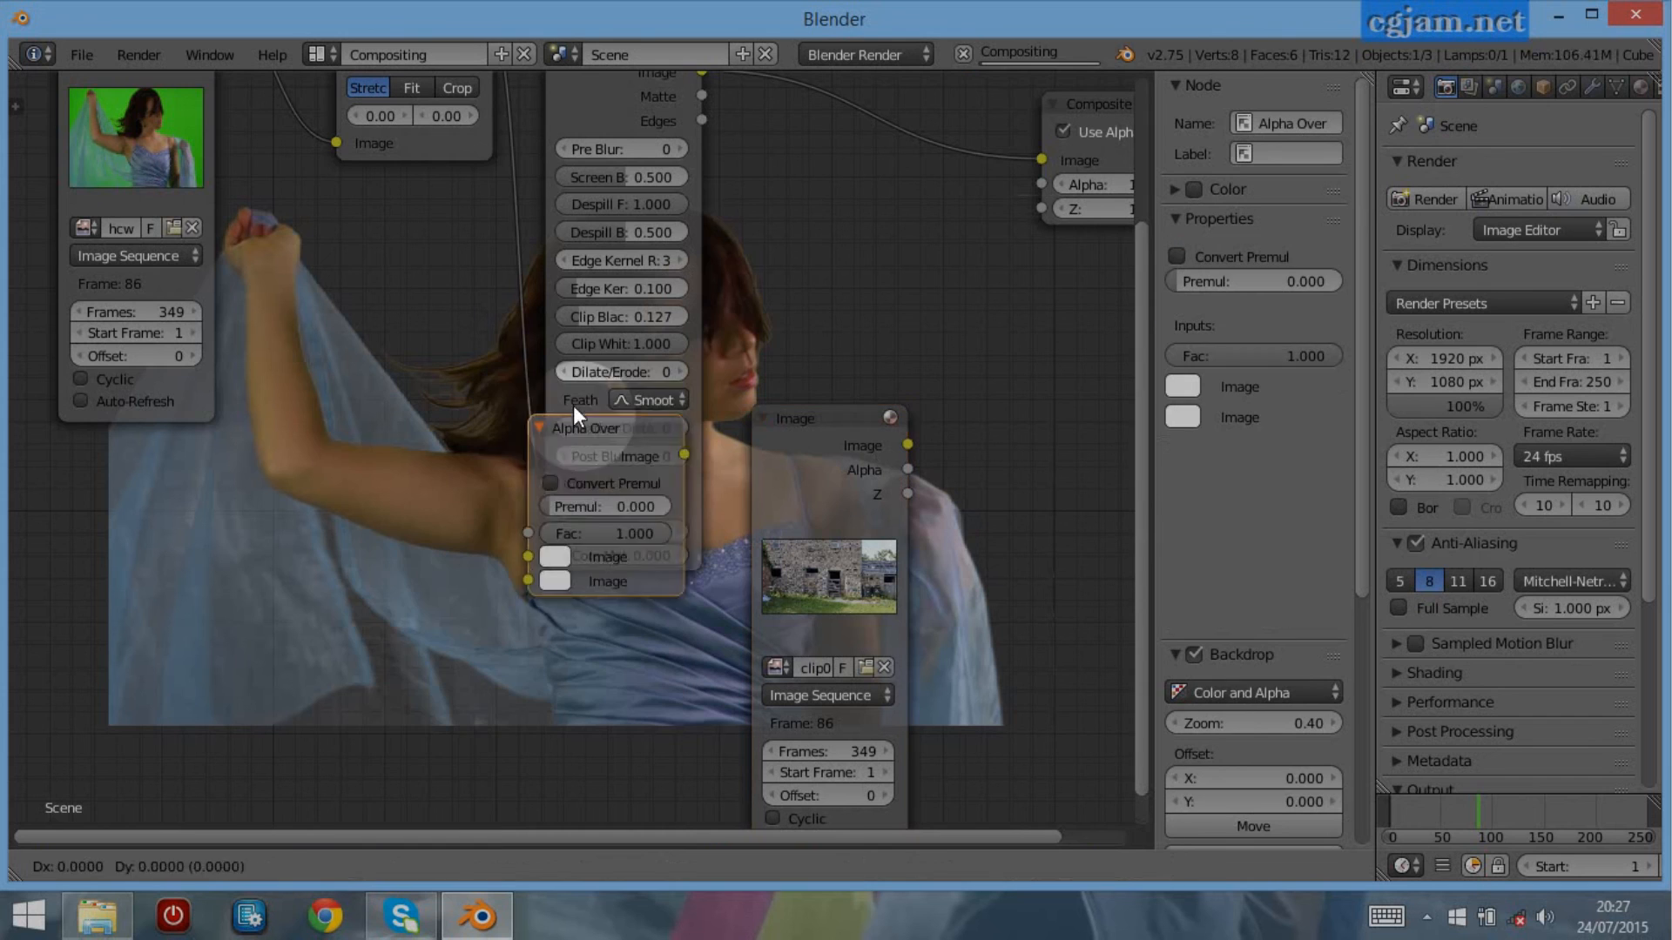
pyautogui.click(868, 112)
pyautogui.moveTo(860, 249); pyautogui.dragTo(858, 276)
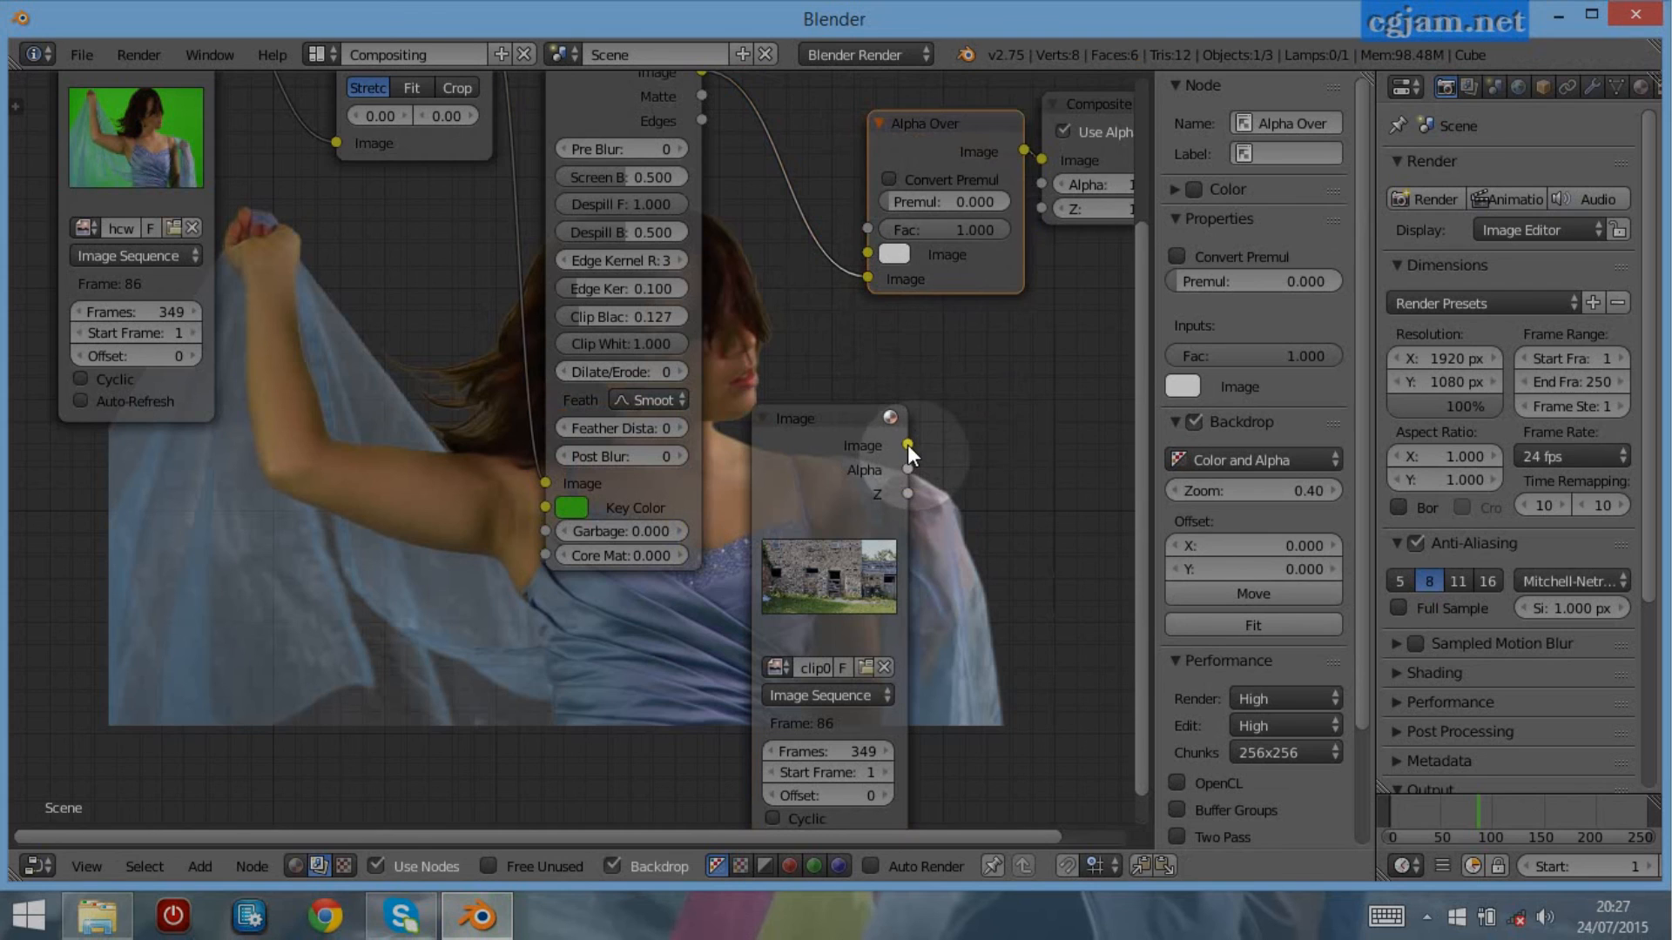
# Connect the background Image node to the upper Image input of Alpha Over and preview the combined result in the backdrop
pyautogui.moveTo(909, 446); pyautogui.dragTo(866, 254)
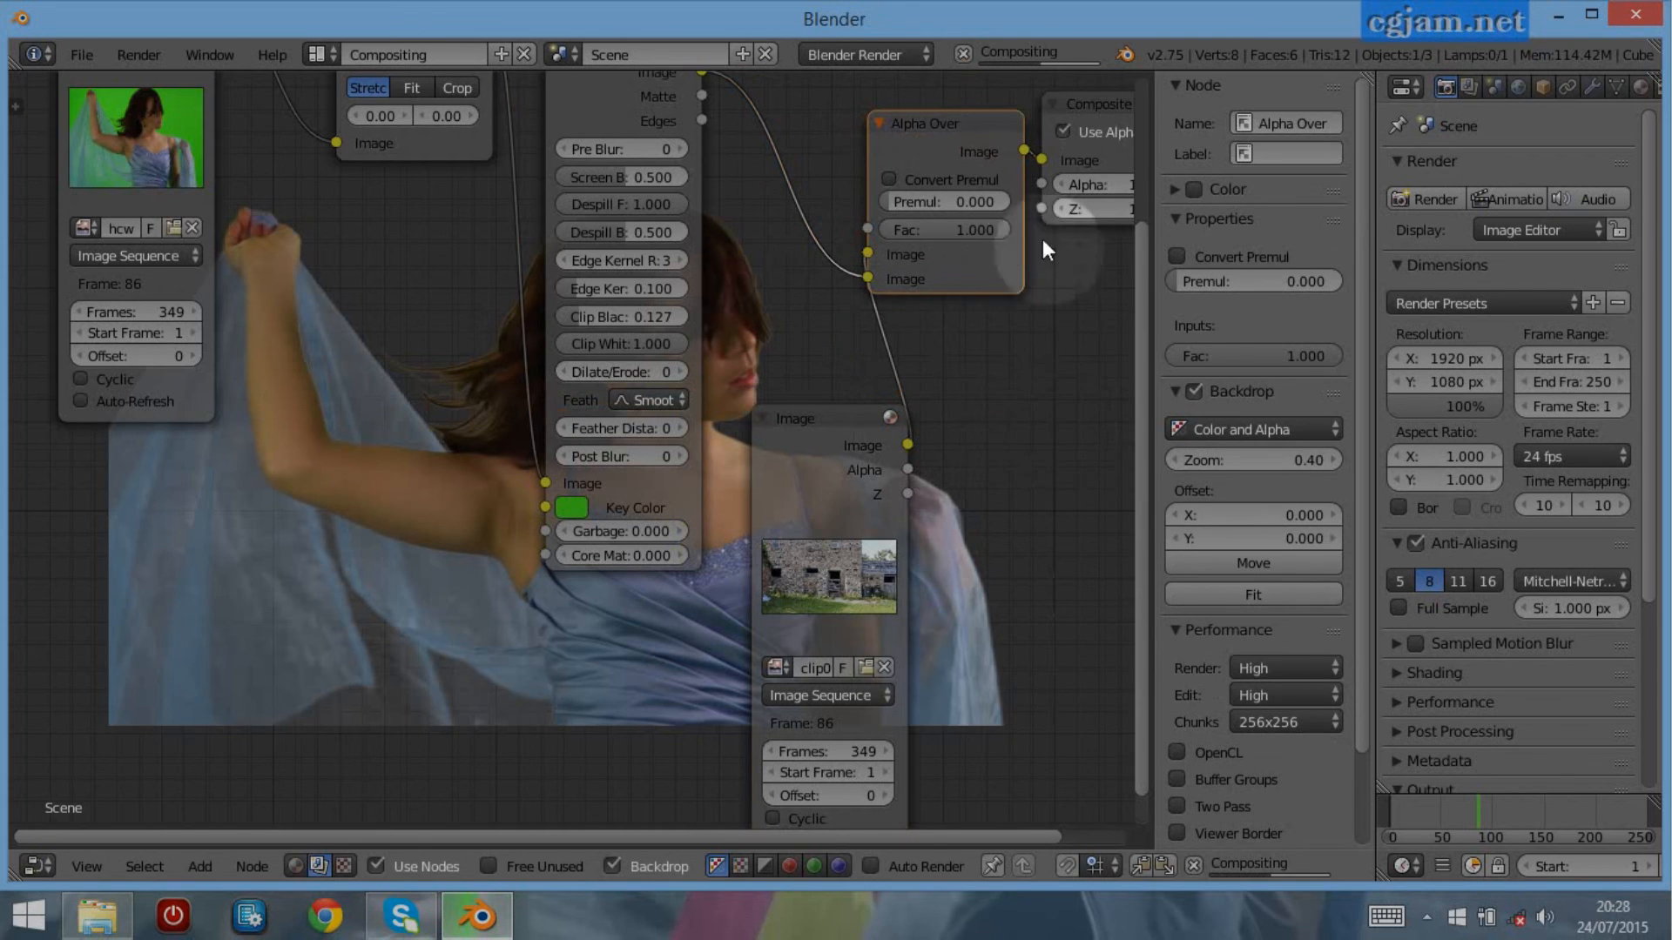
pyautogui.keyDown('ctrl'); pyautogui.keyDown('shift'); pyautogui.click(929, 149); pyautogui.keyUp('shift'); pyautogui.keyUp('ctrl')
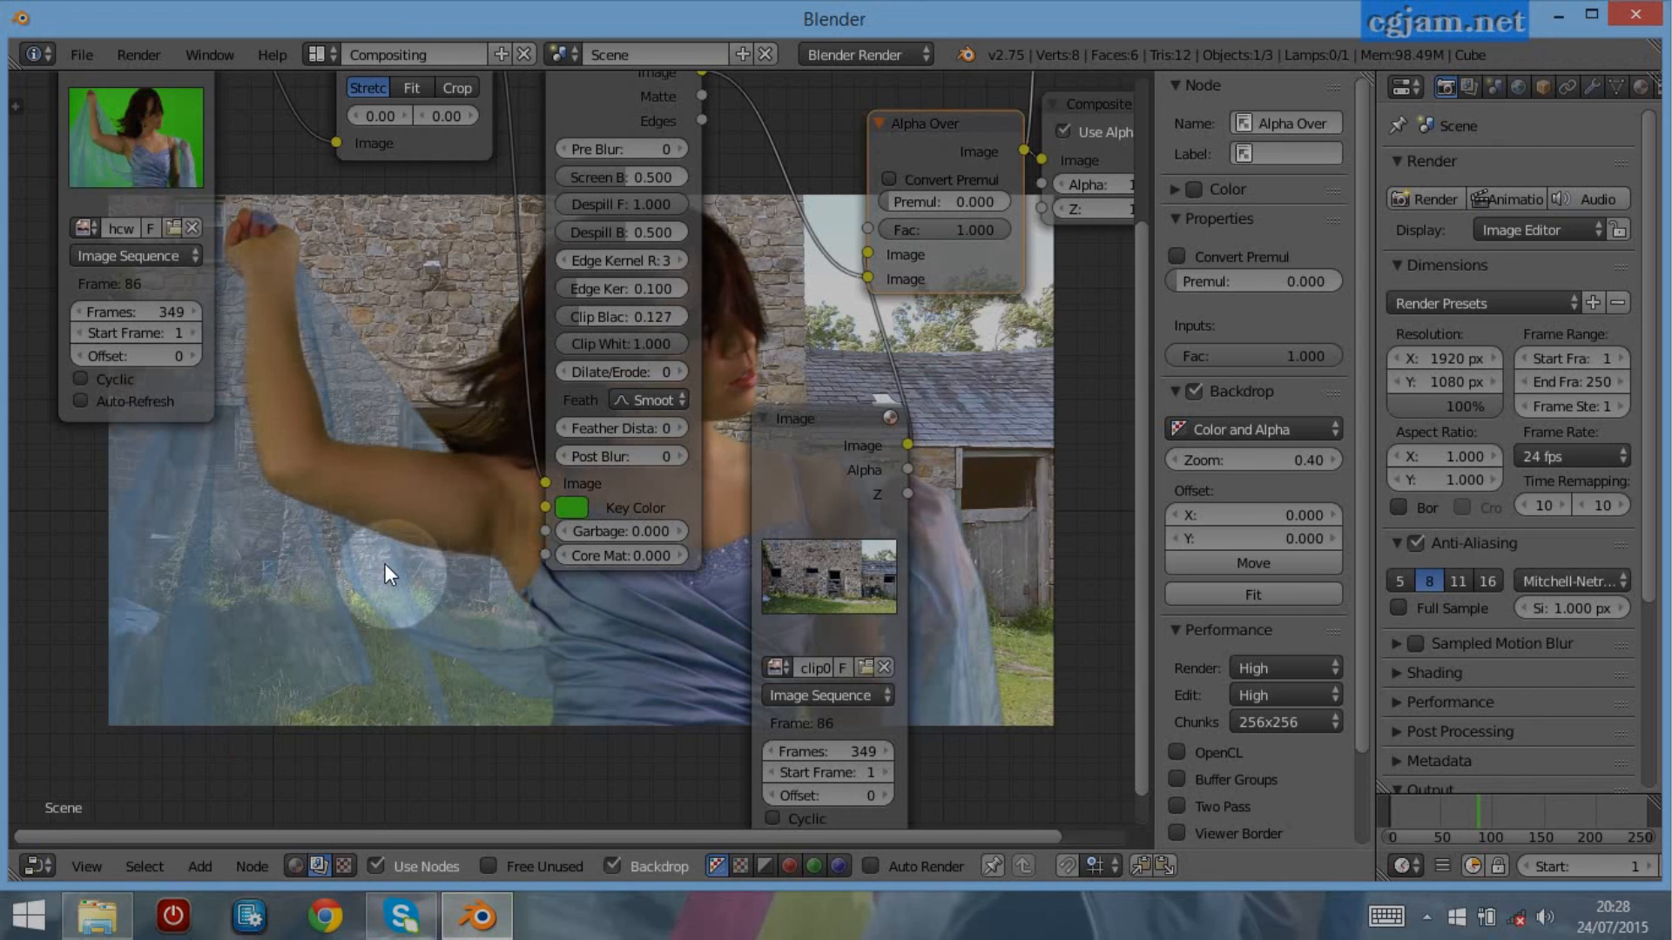
pyautogui.scroll(3, 384, 608)
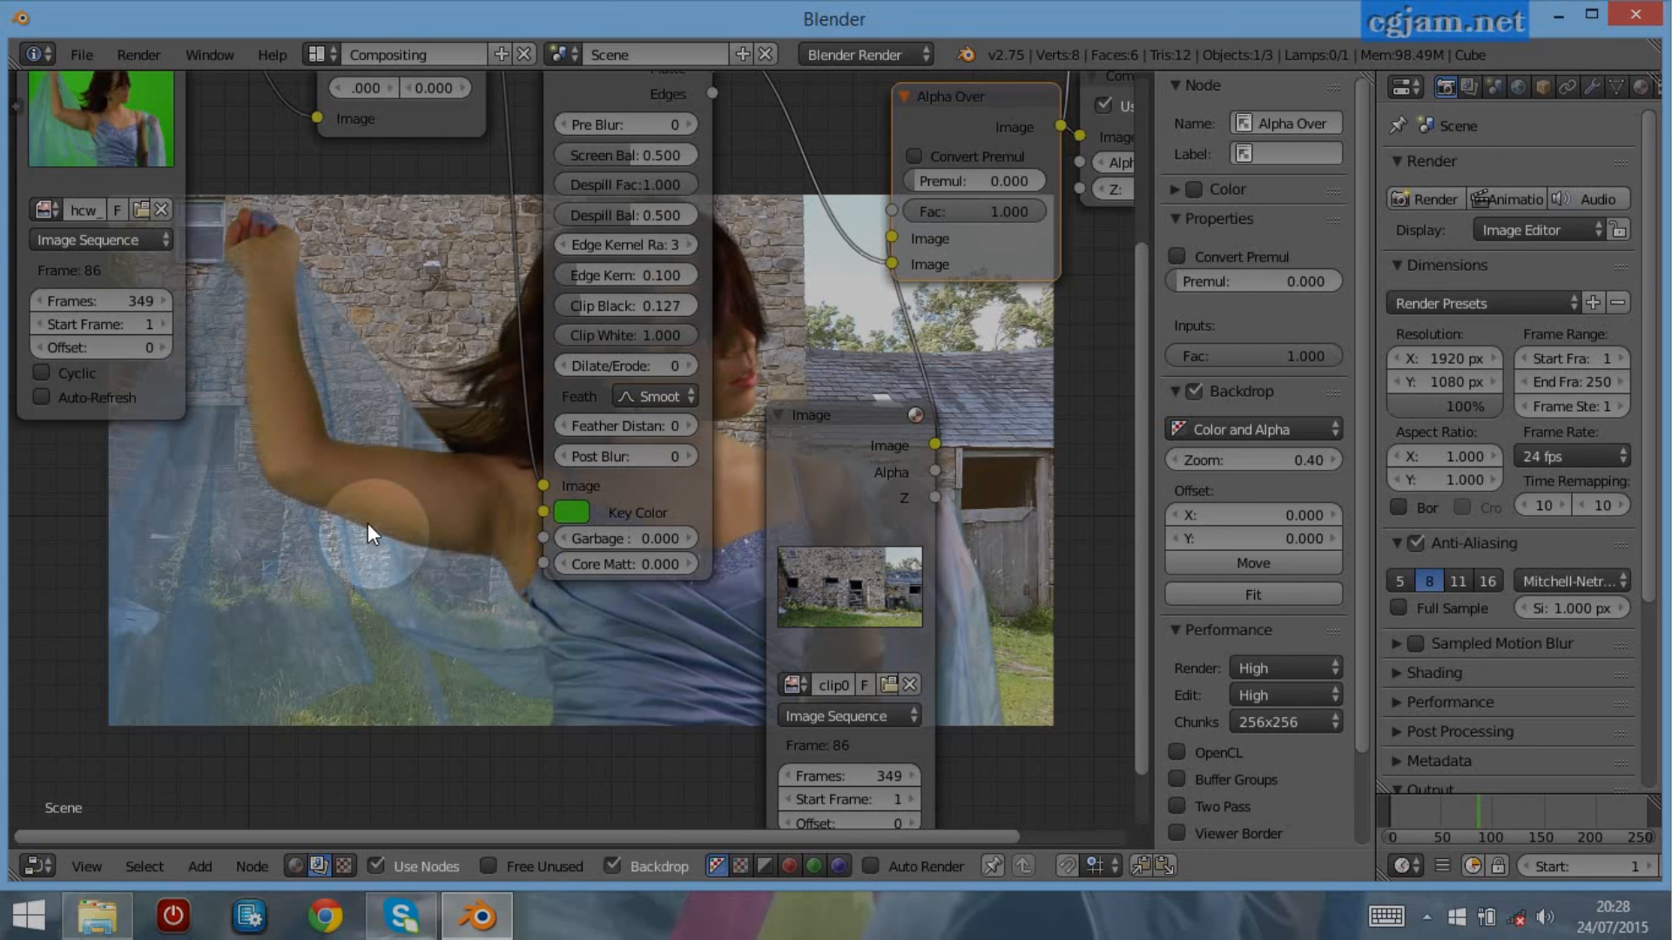
# Add a Mask input node and place it below and to the left of the Keying node
pyautogui.moveTo(393, 566); pyautogui.dragTo(538, 645, button='middle')
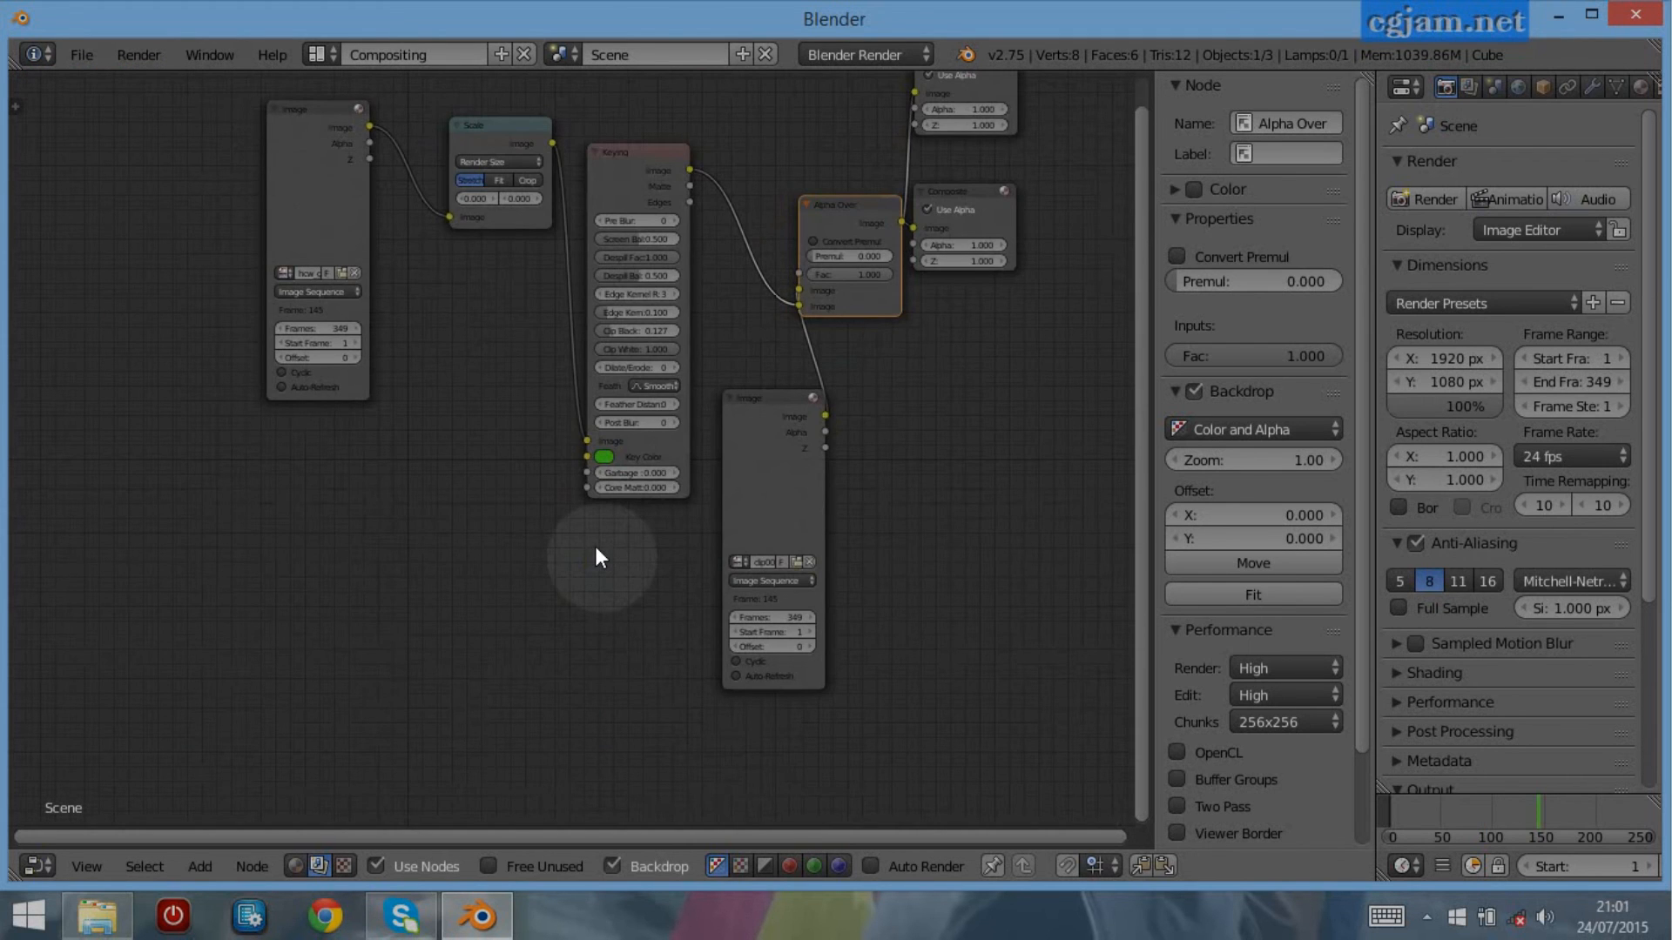
pyautogui.hotkey('shift', 'a')
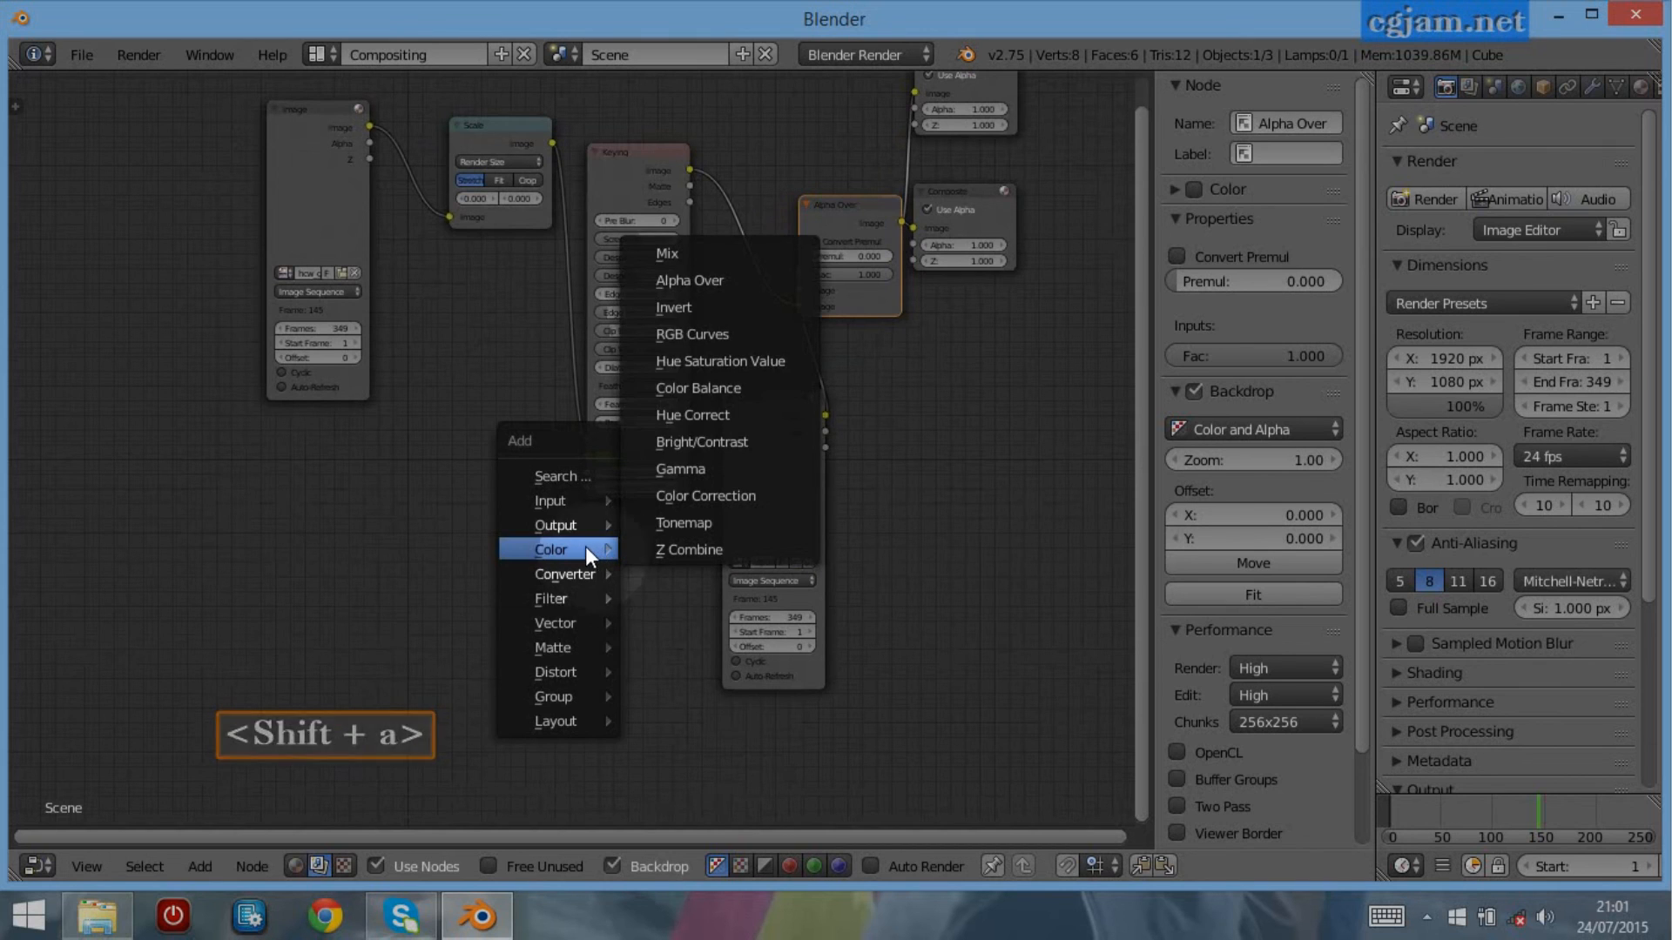
pyautogui.moveTo(534, 491)
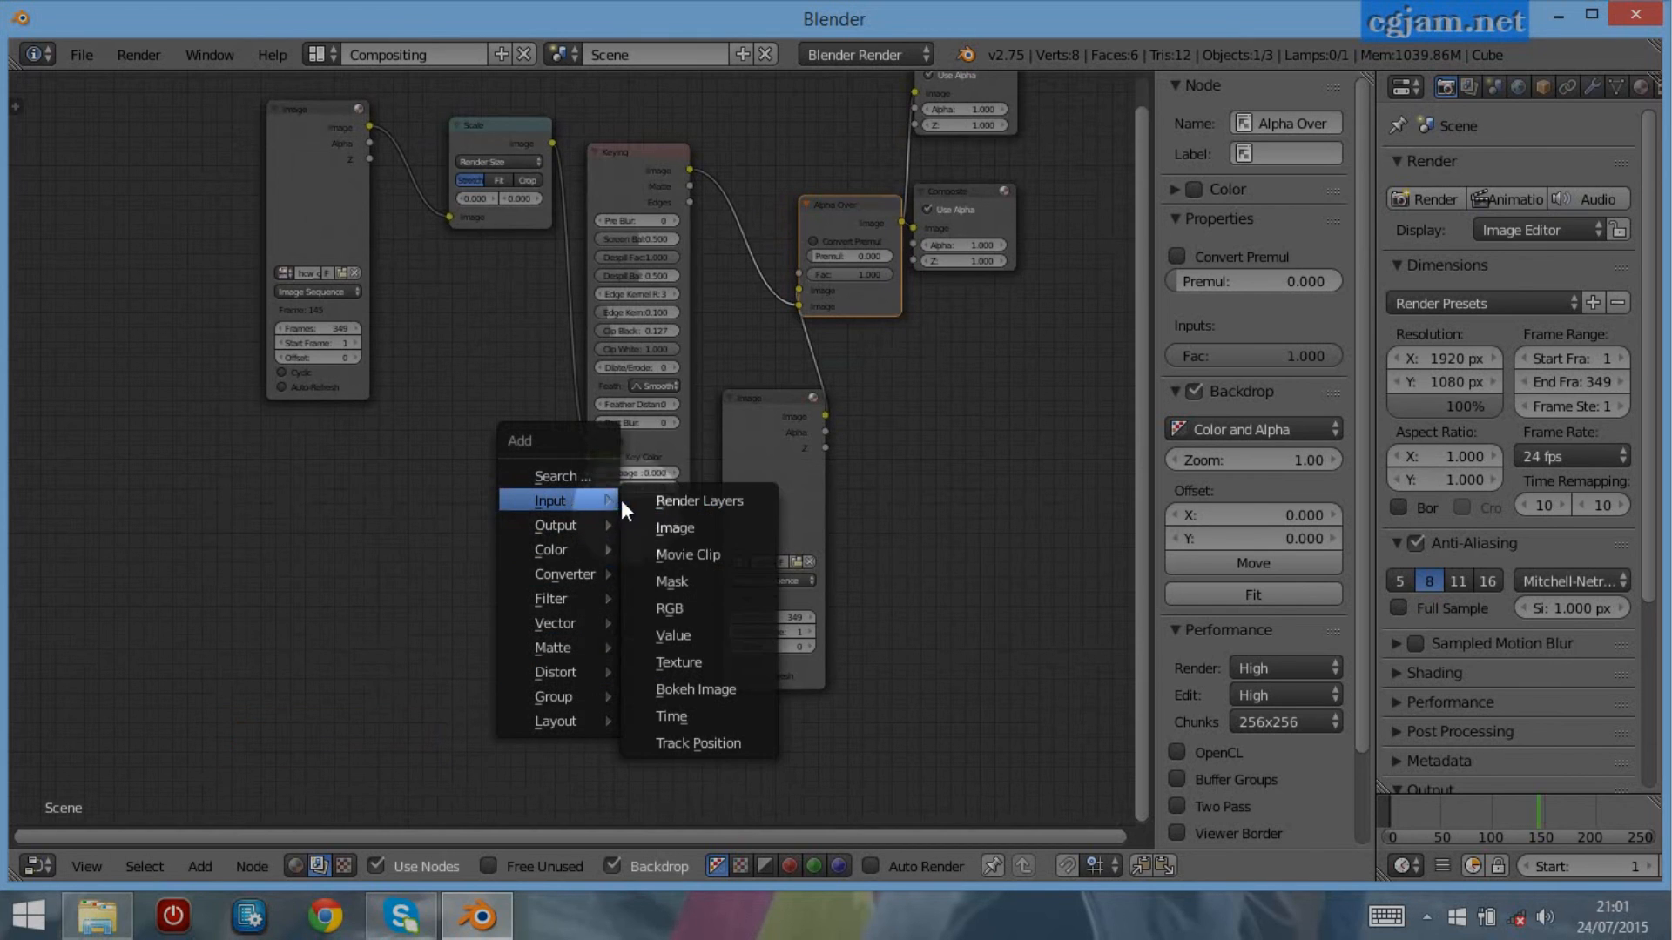
pyautogui.click(653, 581)
pyautogui.click(653, 582)
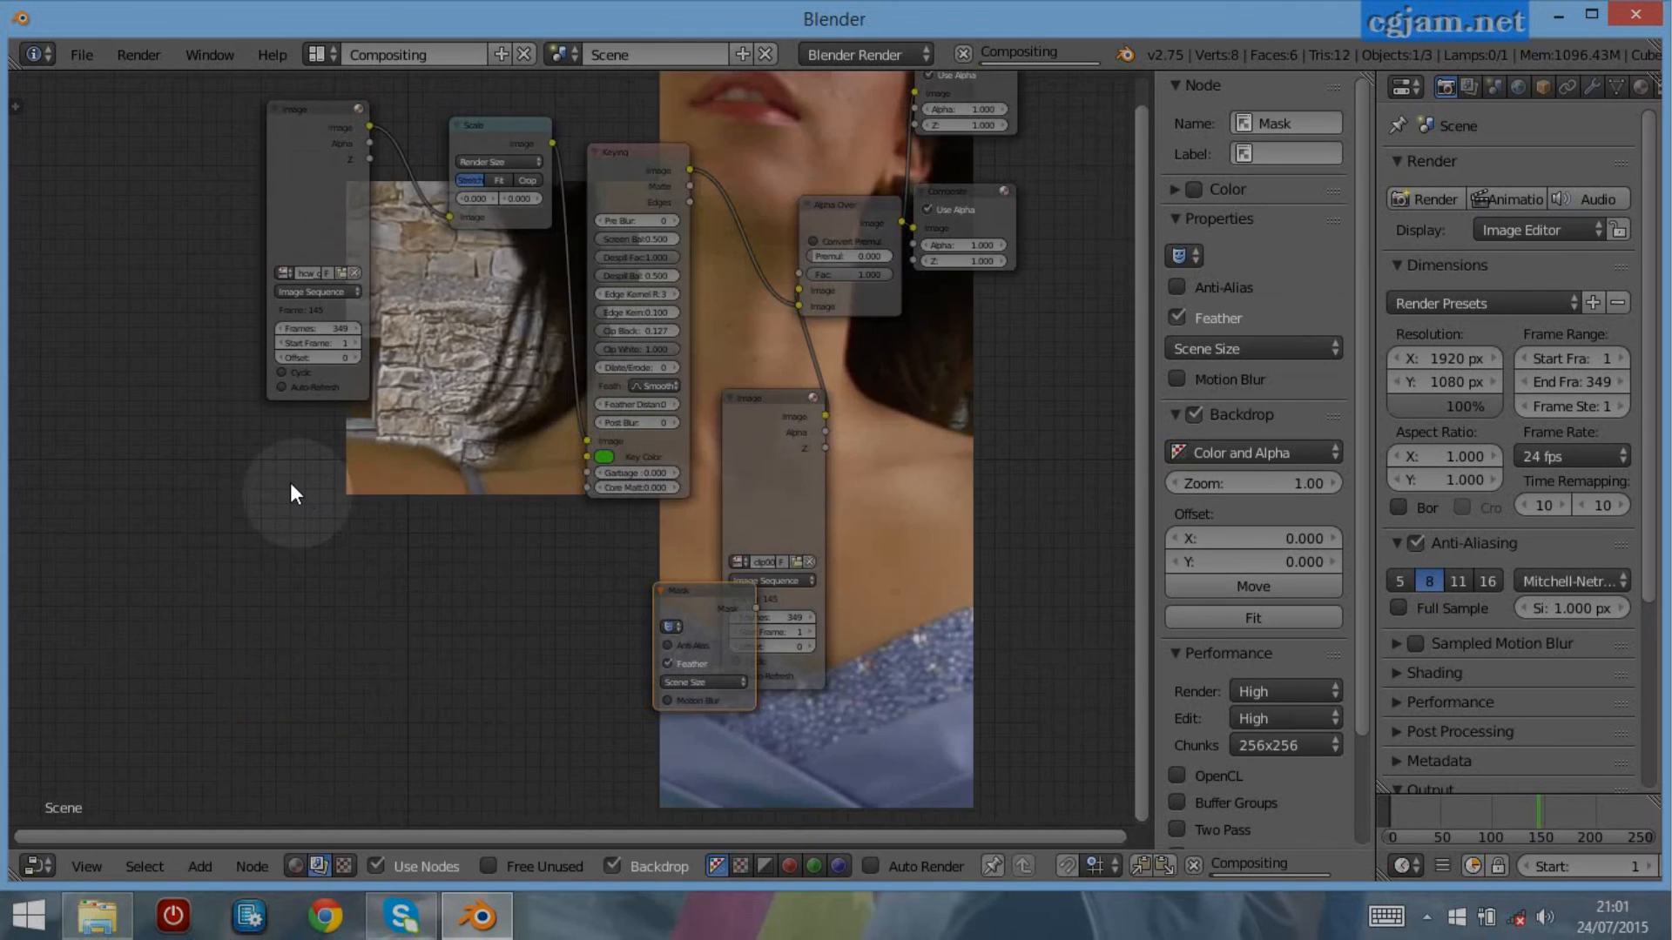
pyautogui.moveTo(676, 601); pyautogui.dragTo(405, 543)
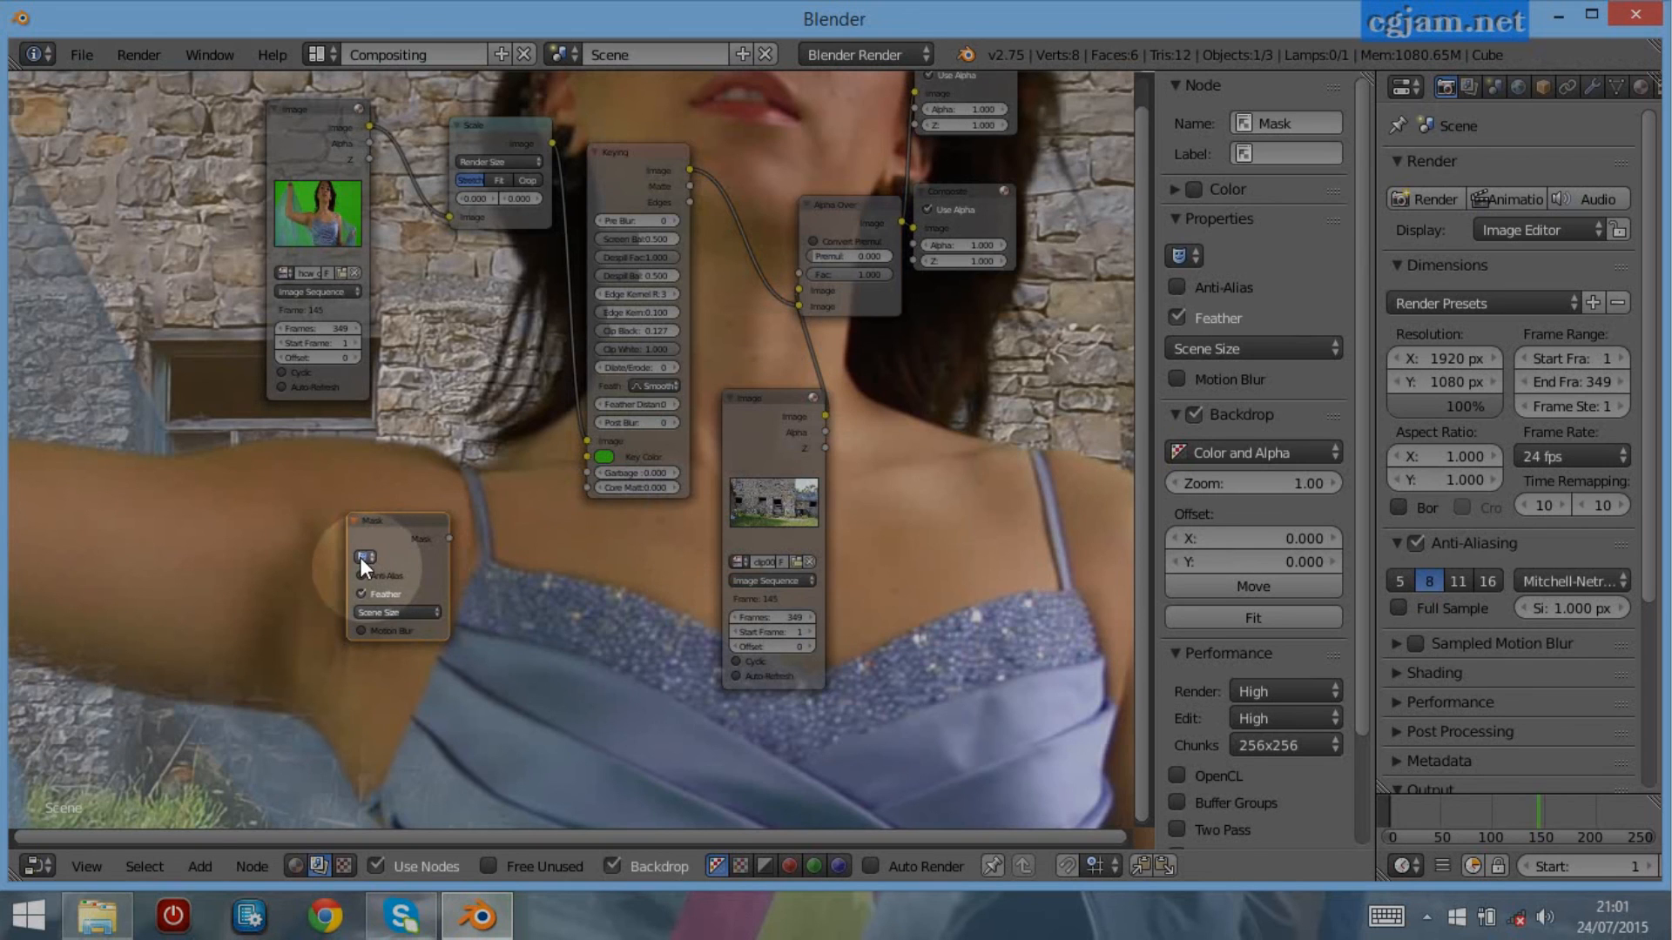
# Assign the core matte mask to the Mask node and connect its output to the Keying node's Core Matte input
pyautogui.scroll(2, 410, 567)
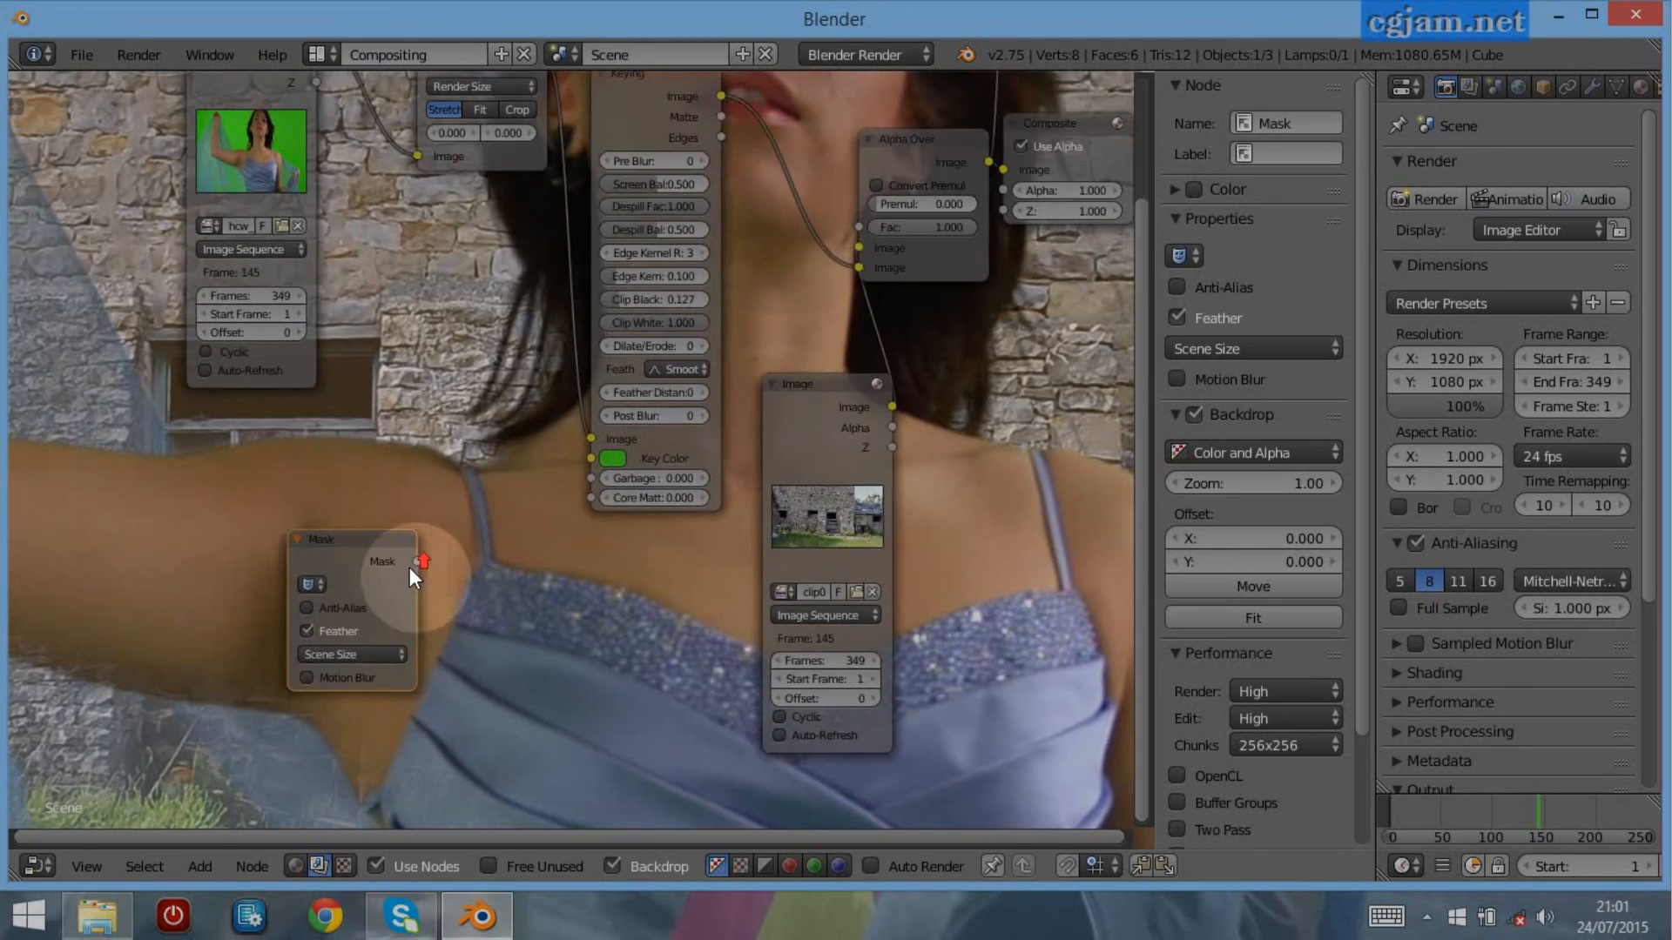
pyautogui.click(325, 574)
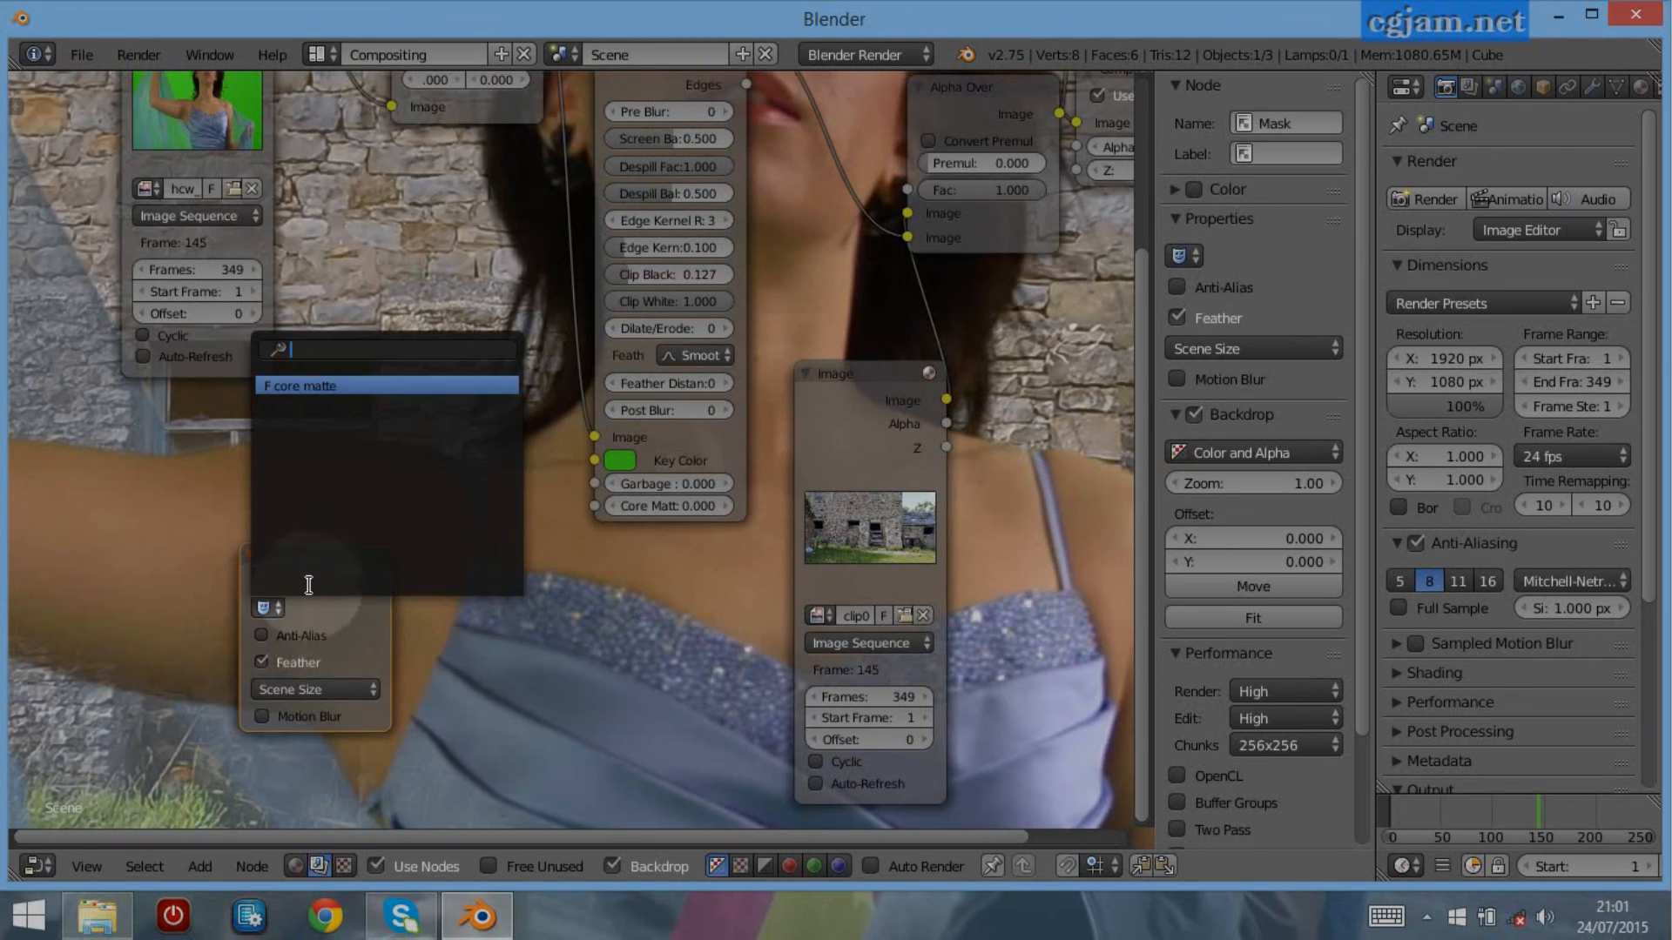
pyautogui.click(298, 385)
pyautogui.moveTo(390, 581); pyautogui.dragTo(590, 509)
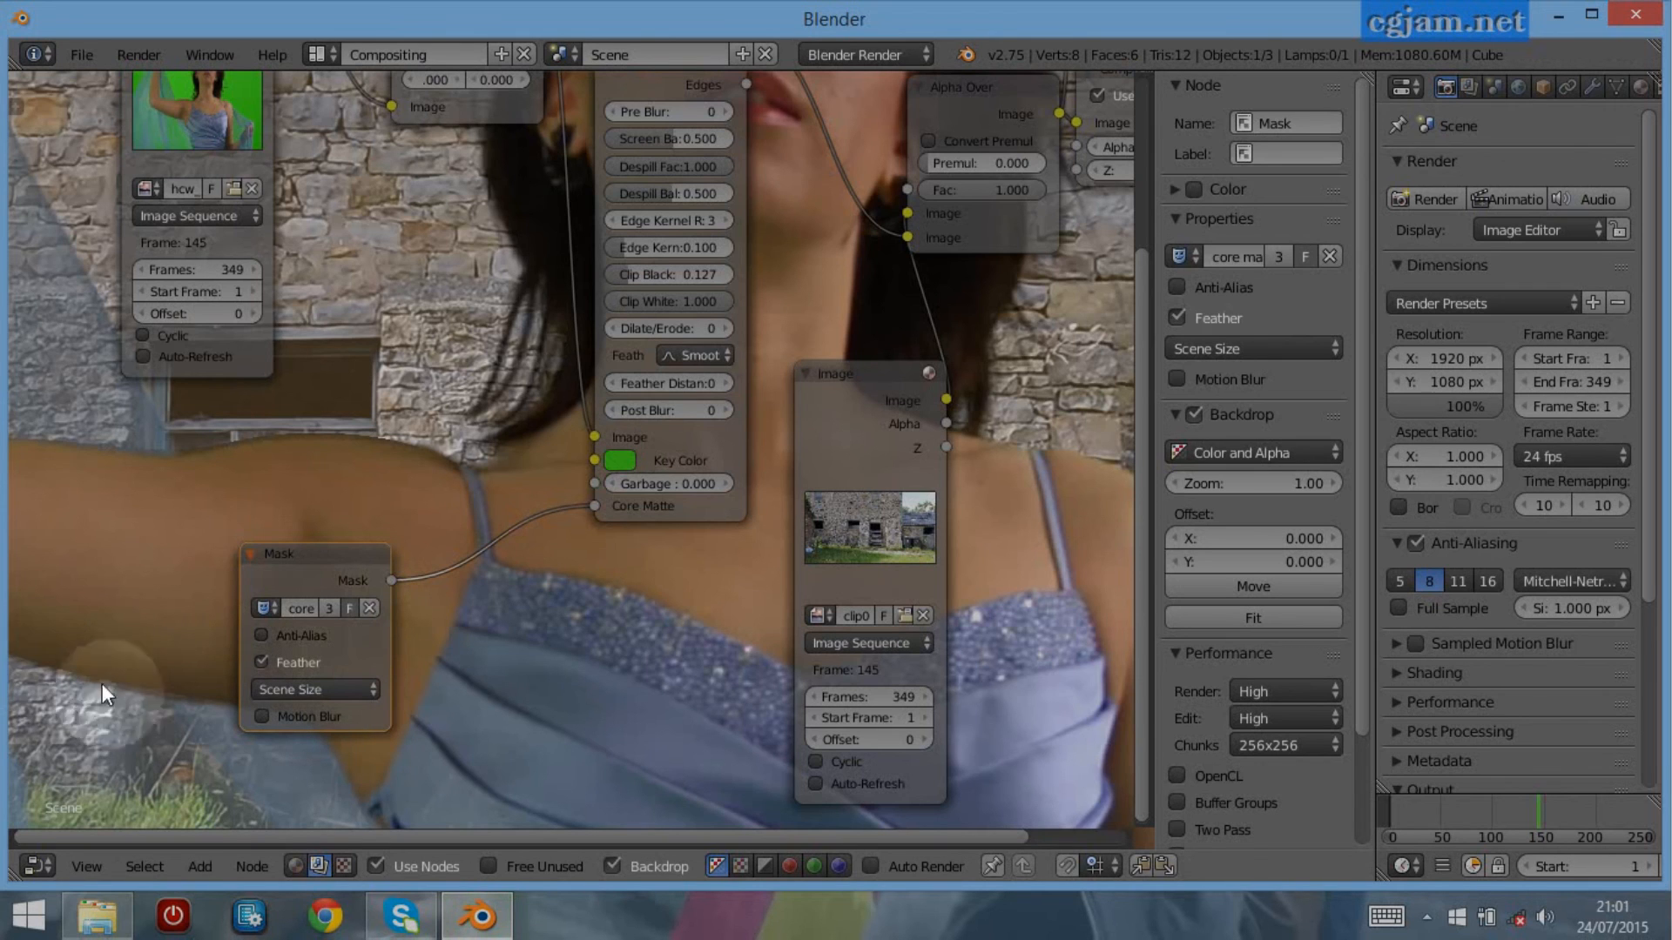
# Go to frame 16, enable Anti-Alias on the Mask node, and zoom out the backdrop image
pyautogui.moveTo(277, 763); pyautogui.dragTo(424, 729, button='middle')
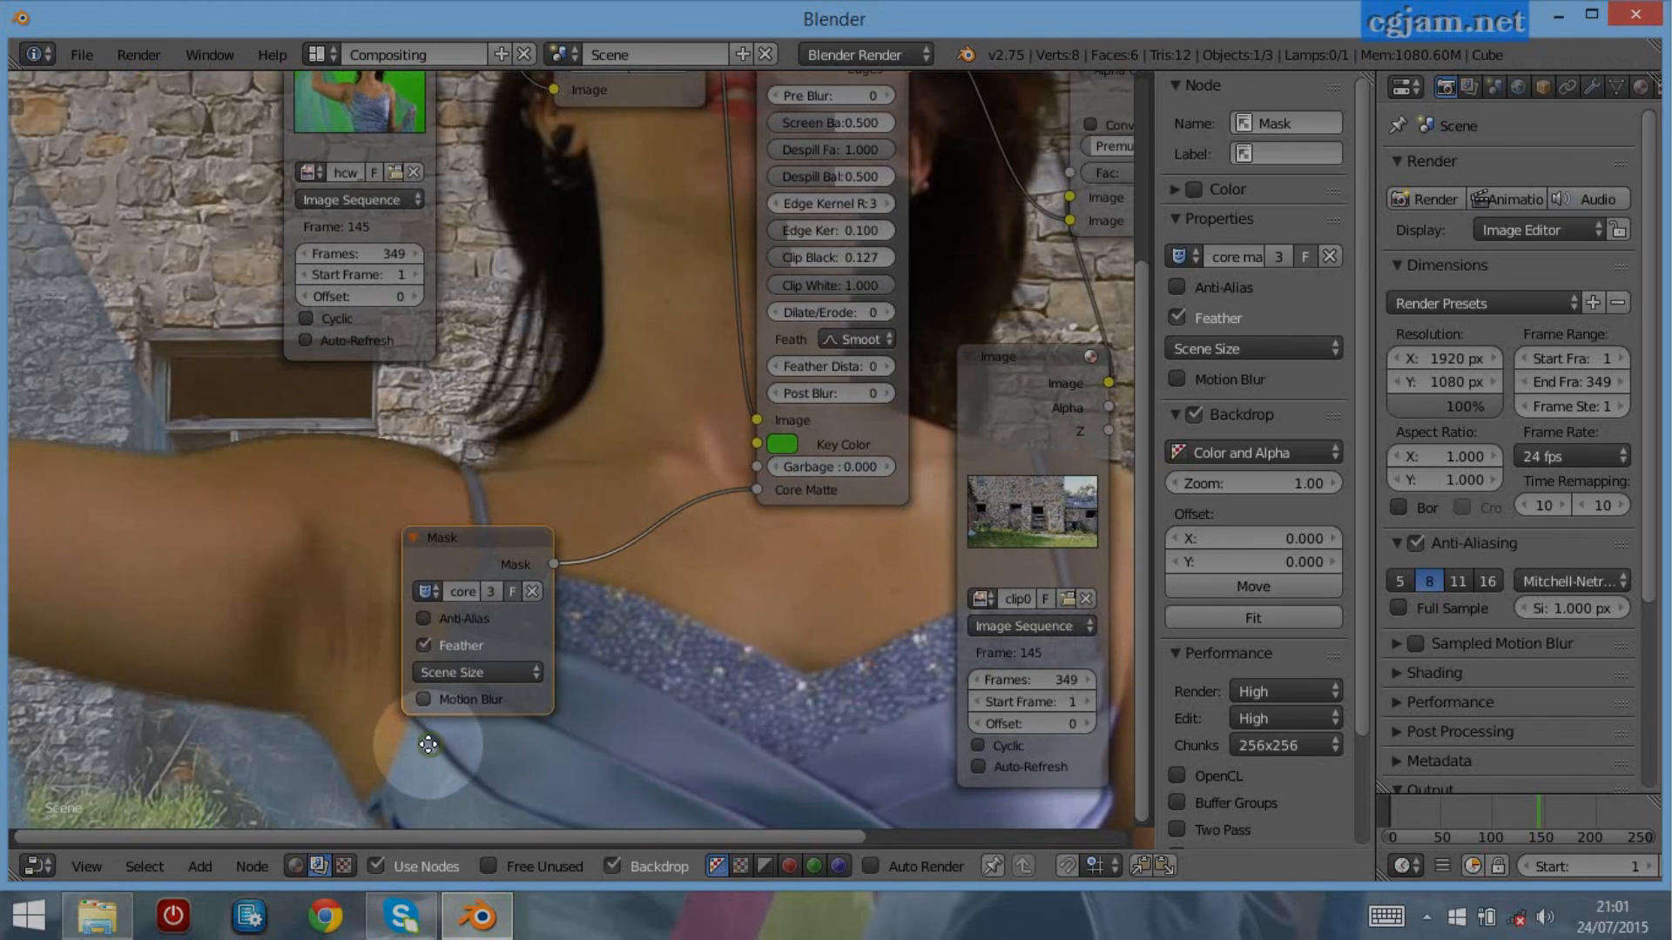
pyautogui.click(1407, 808)
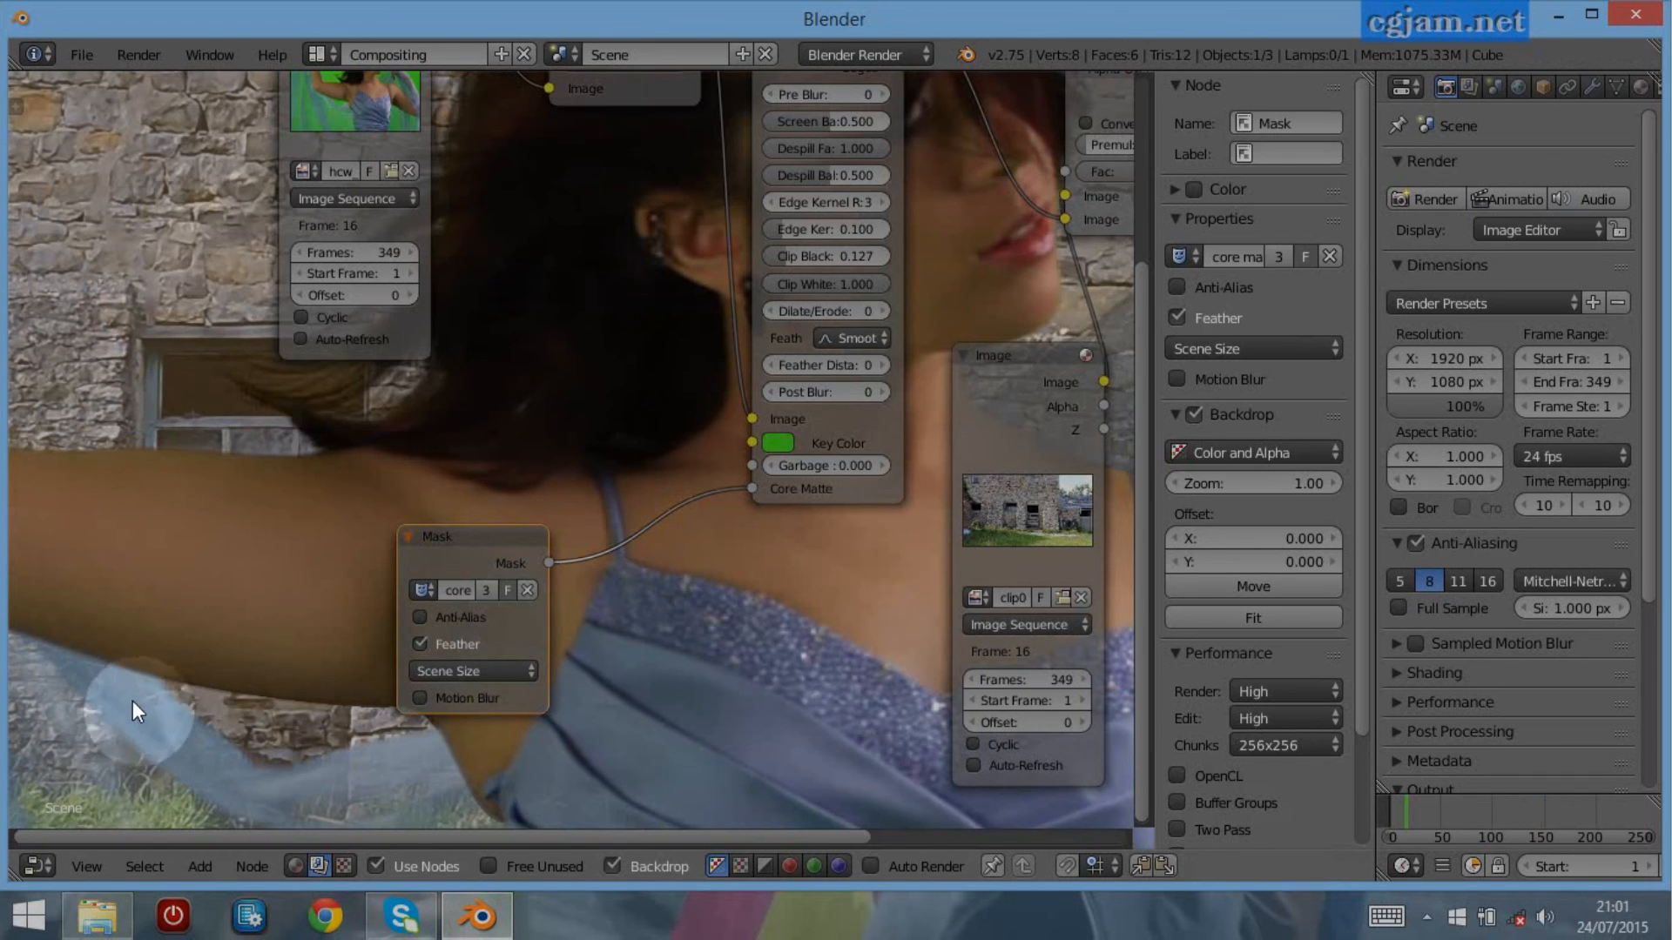
pyautogui.moveTo(79, 699); pyautogui.dragTo(239, 694, button='middle')
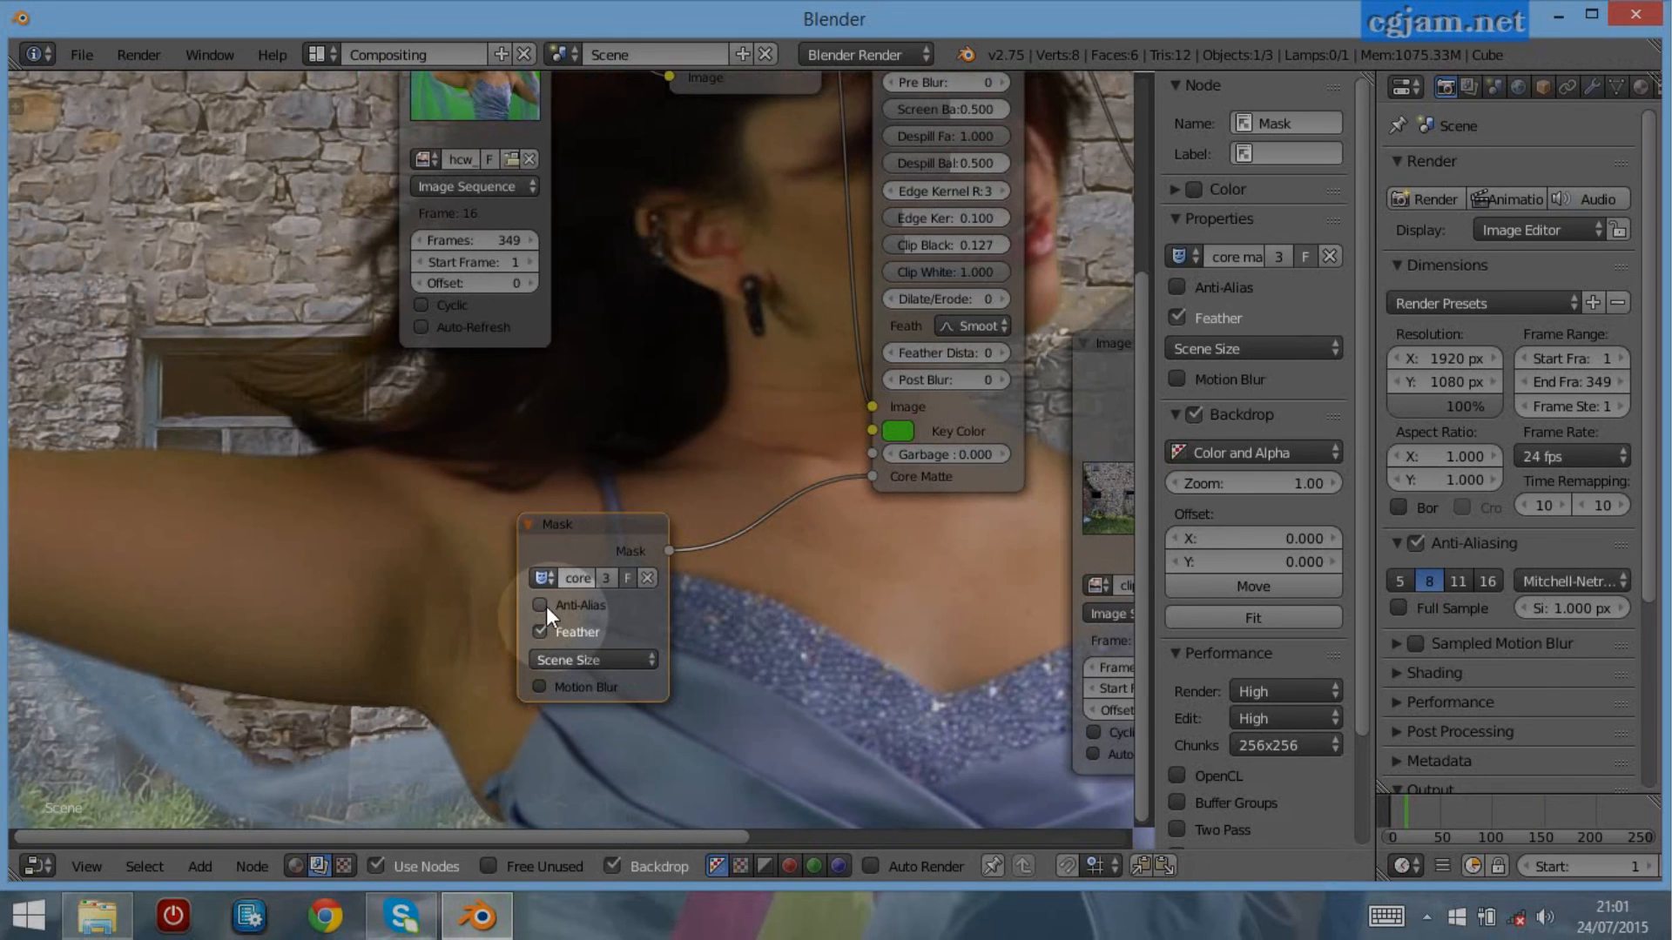
pyautogui.click(541, 605)
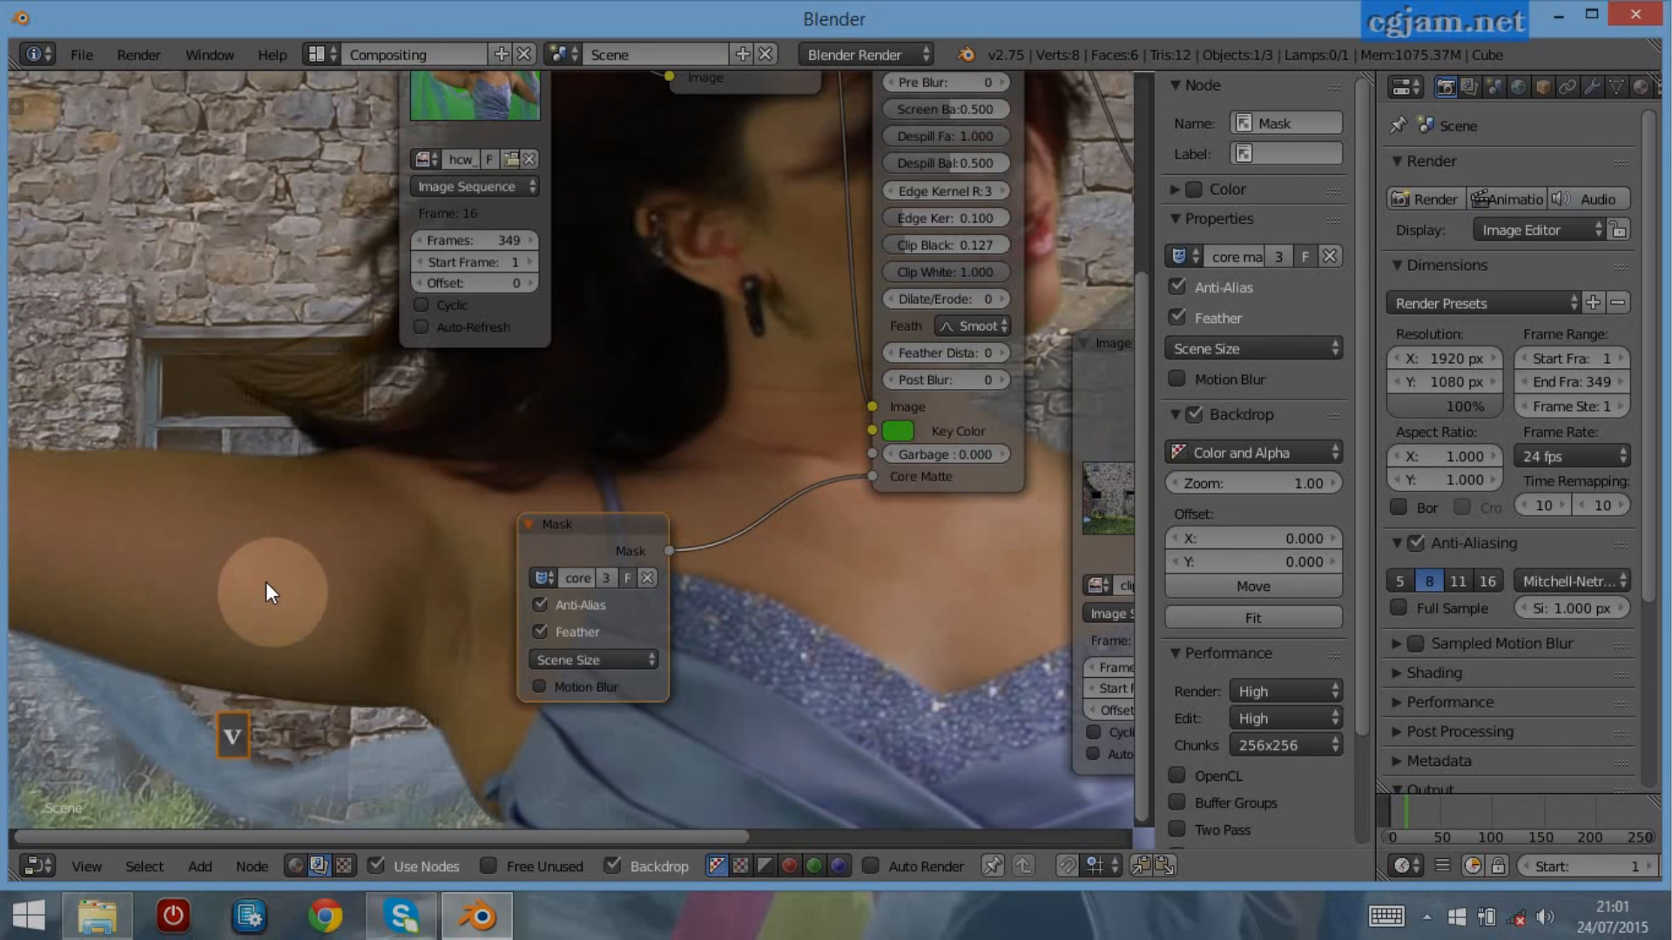
pyautogui.press('v')
pyautogui.press('v')
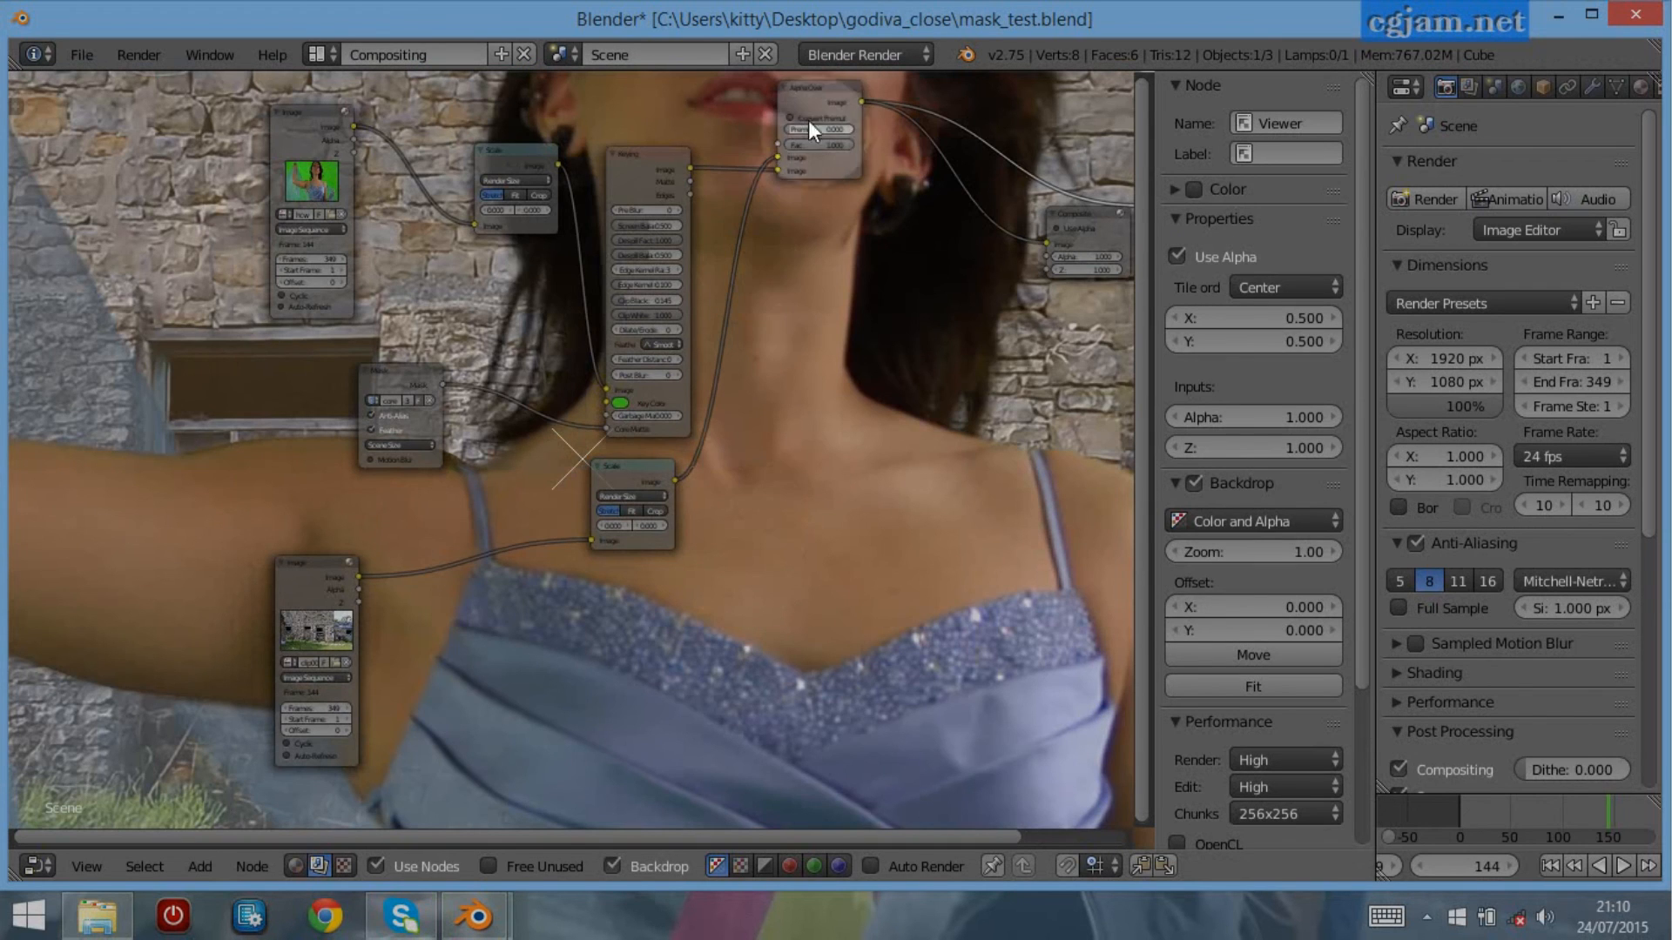
# Move the Alpha Over node down to the right of the Keying node and the background's Scale node
pyautogui.moveTo(825, 96); pyautogui.dragTo(856, 353)
pyautogui.scroll(1, 485, 681)
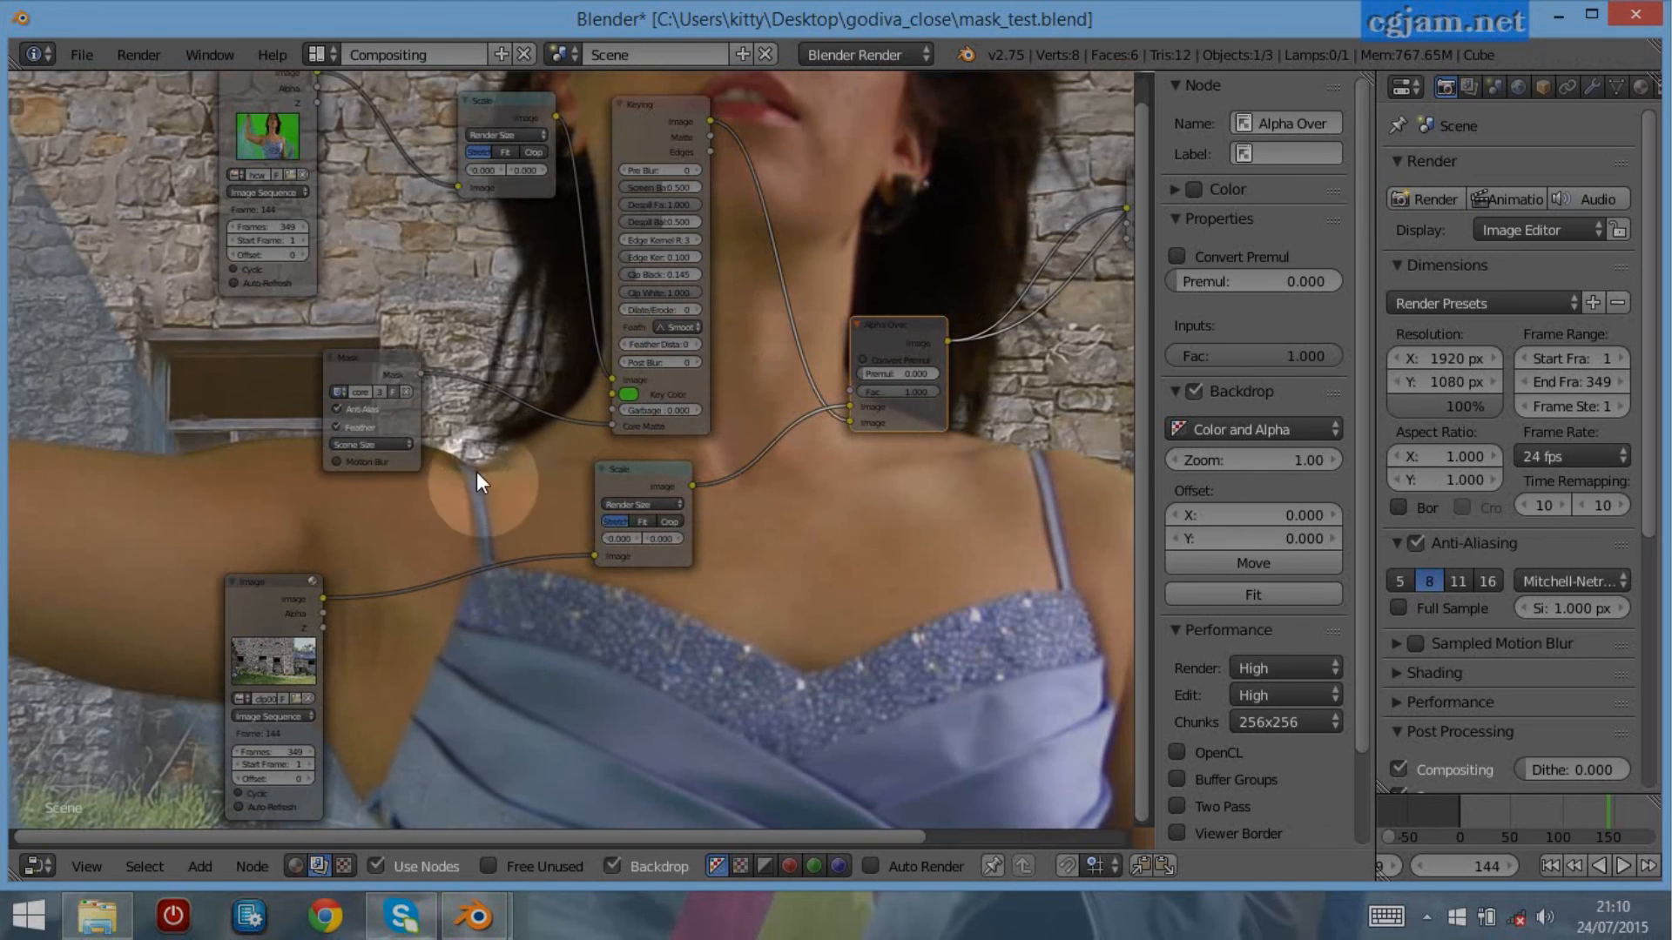
pyautogui.moveTo(525, 488); pyautogui.dragTo(545, 518, button='middle')
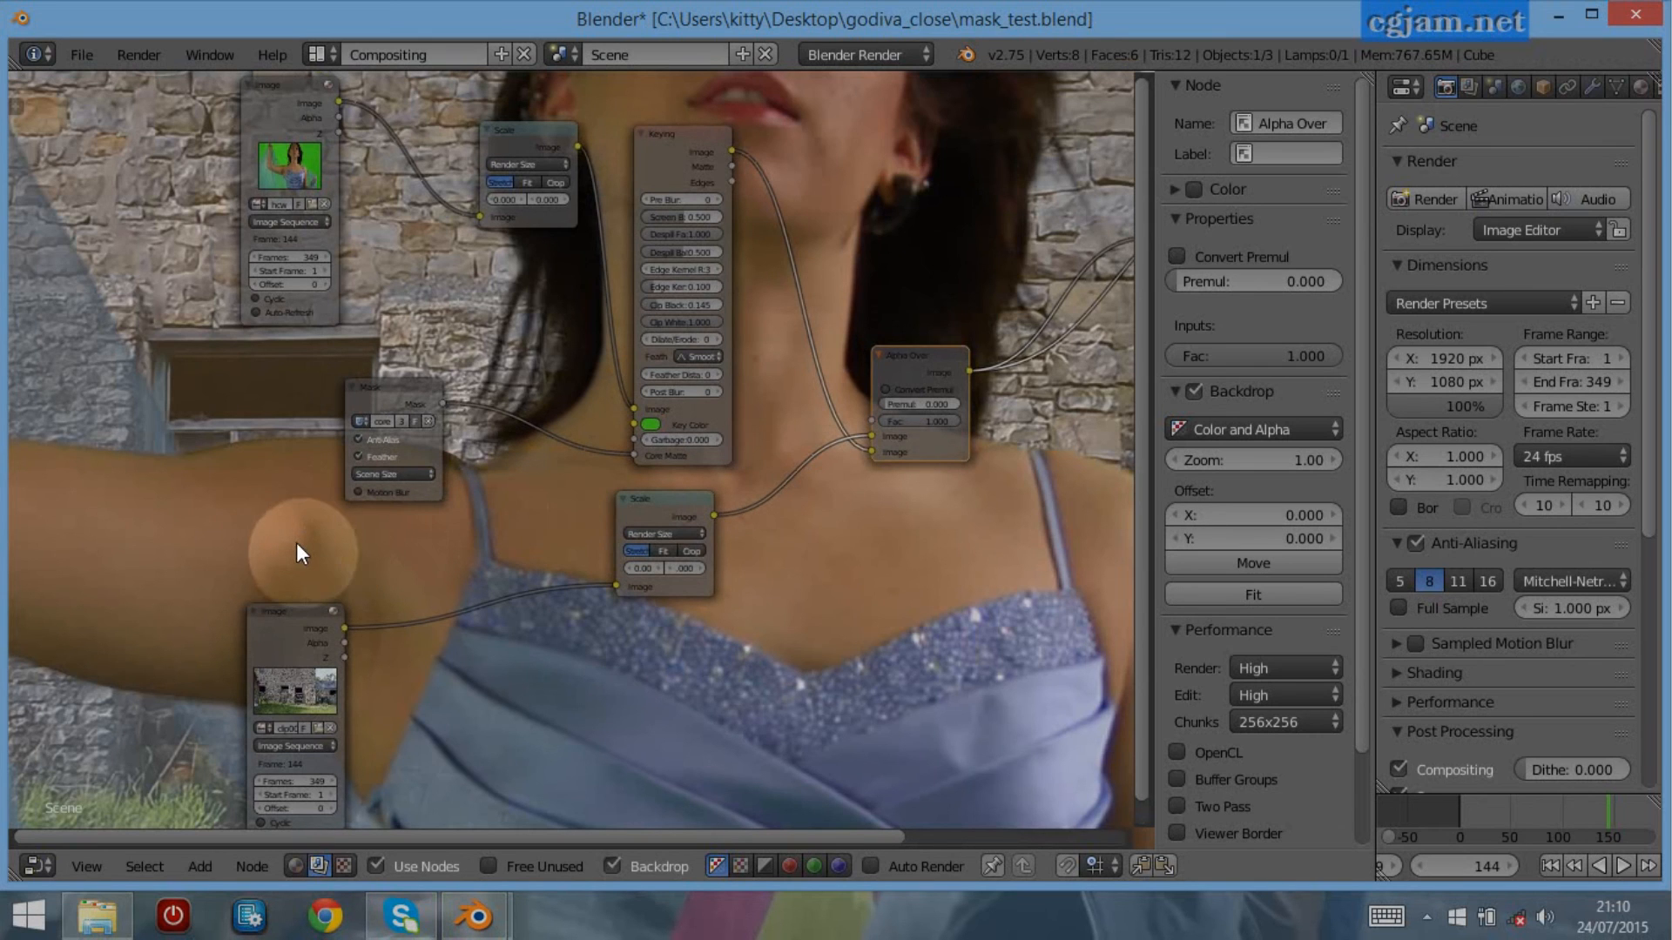
# Shrink the backdrop to 0.58 zoom and check the composite at frames 187, 81 and 45
pyautogui.press('v')
pyautogui.press('v')
pyautogui.press('v')
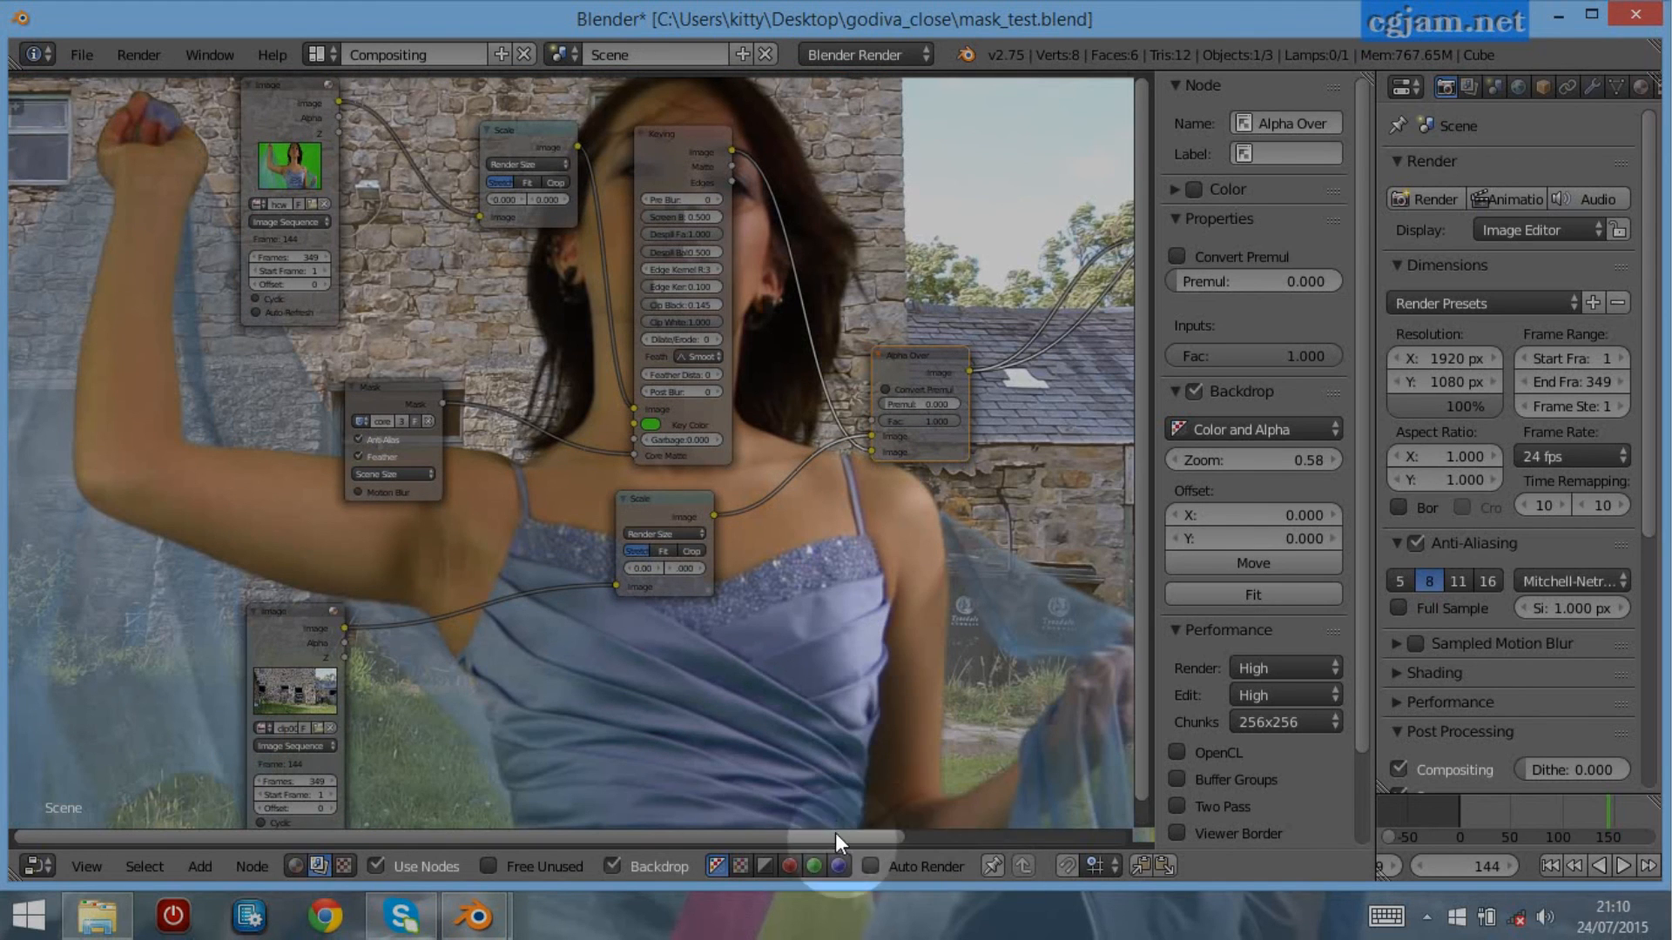
pyautogui.scroll(-2, 1550, 819)
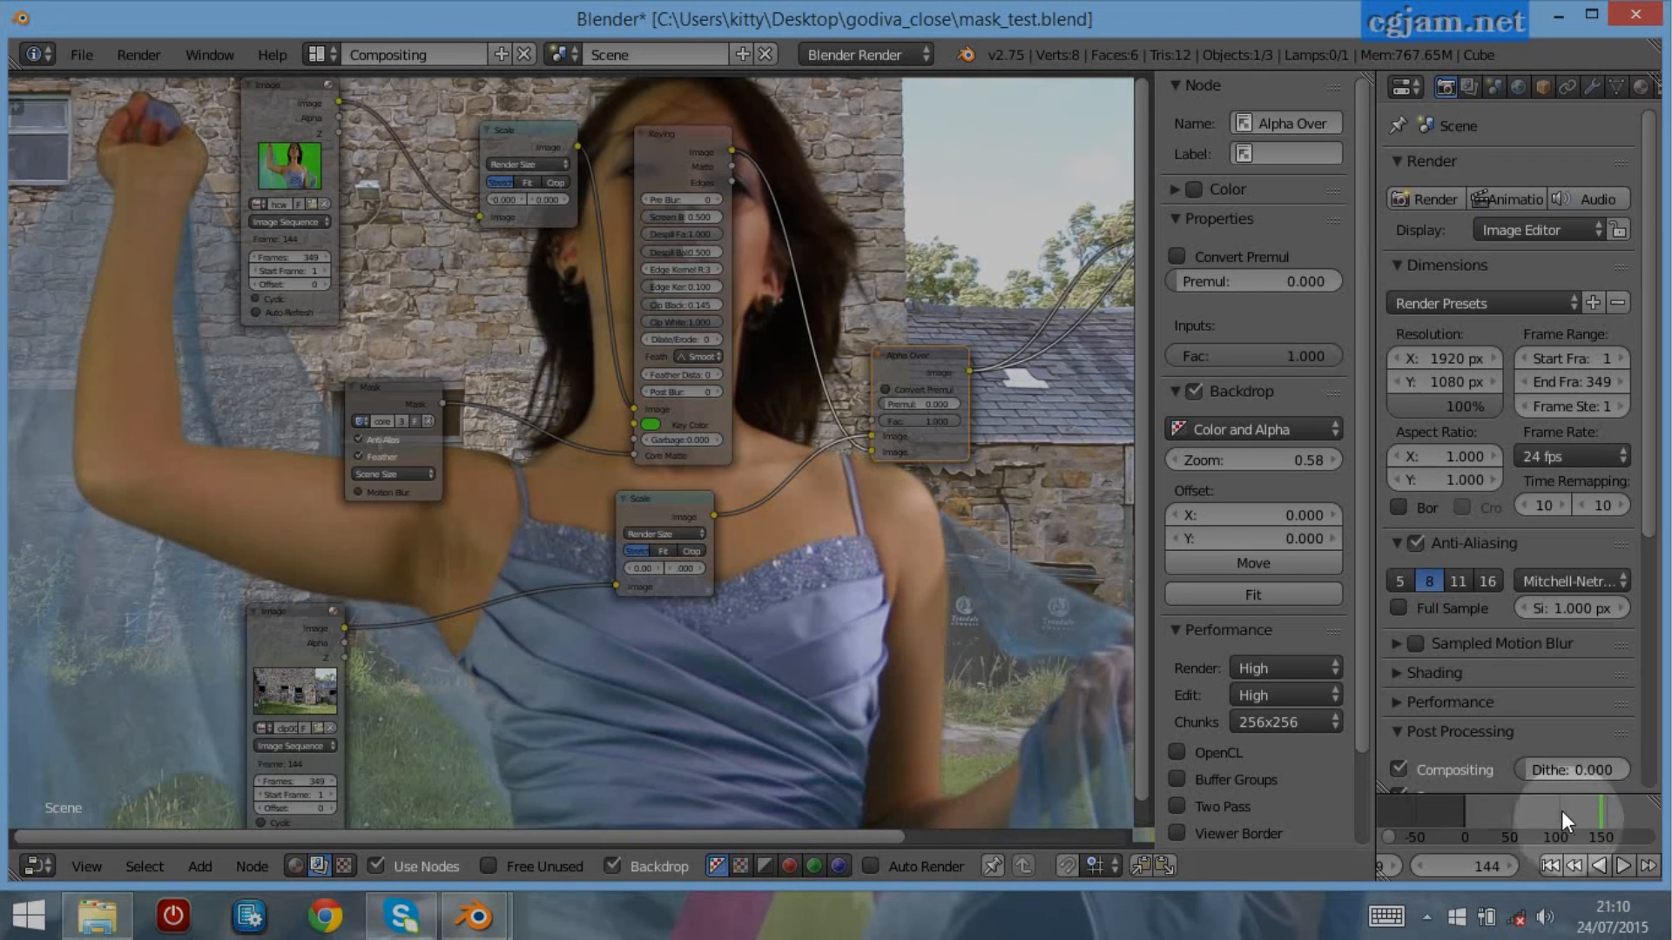
pyautogui.click(1633, 811)
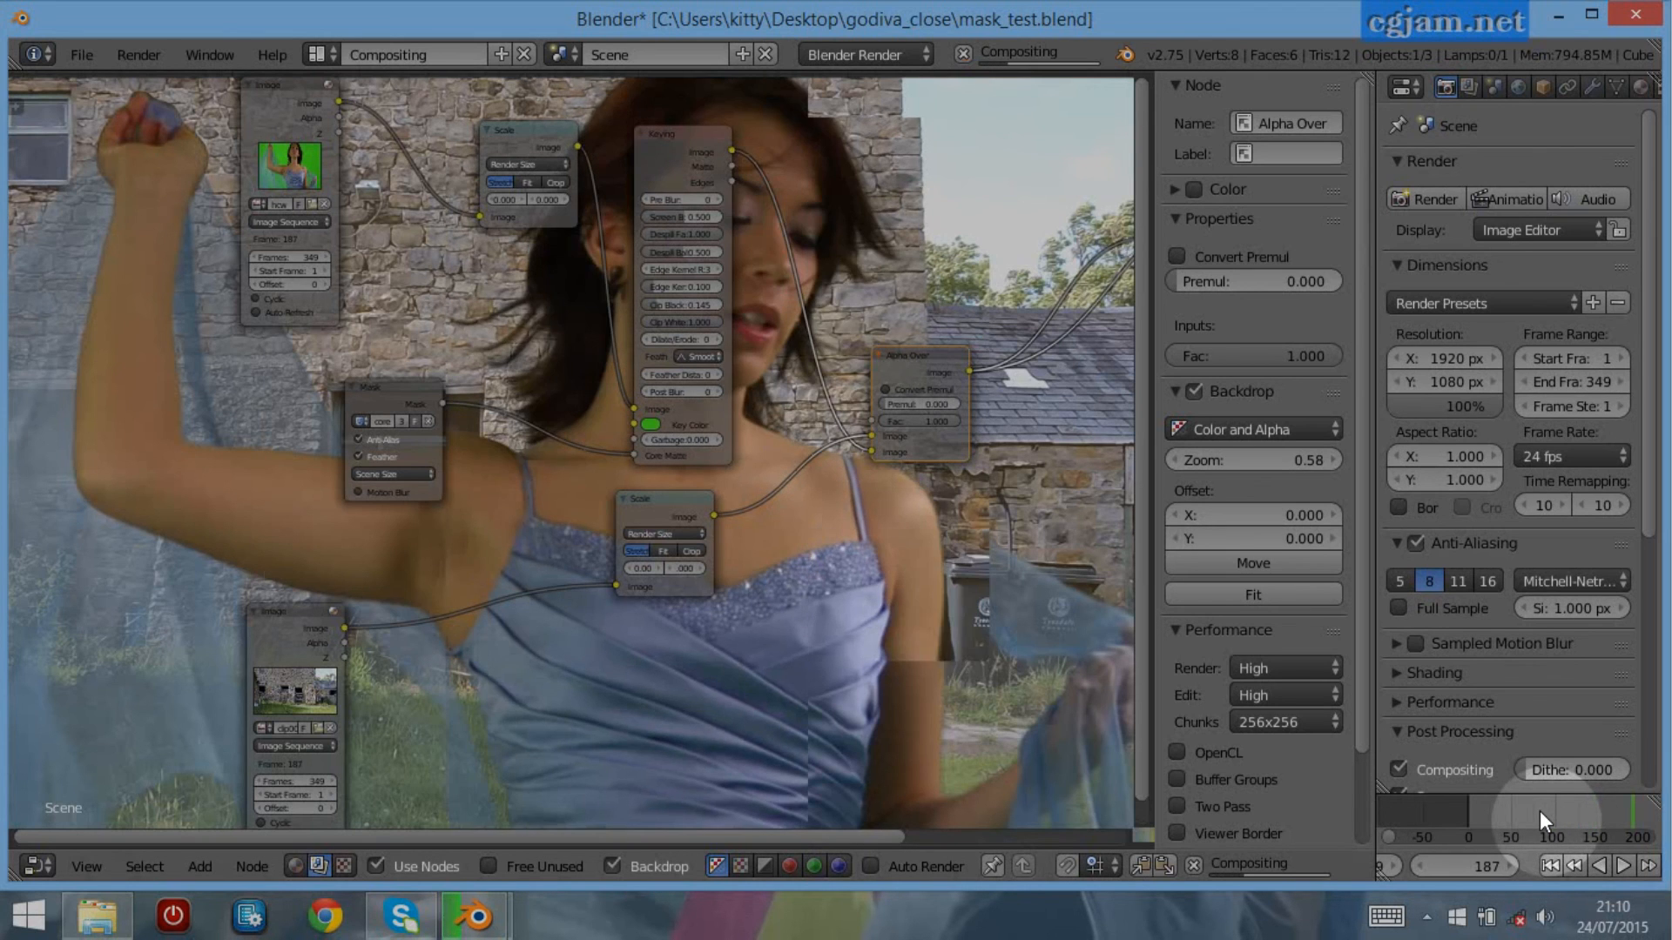
pyautogui.click(1540, 812)
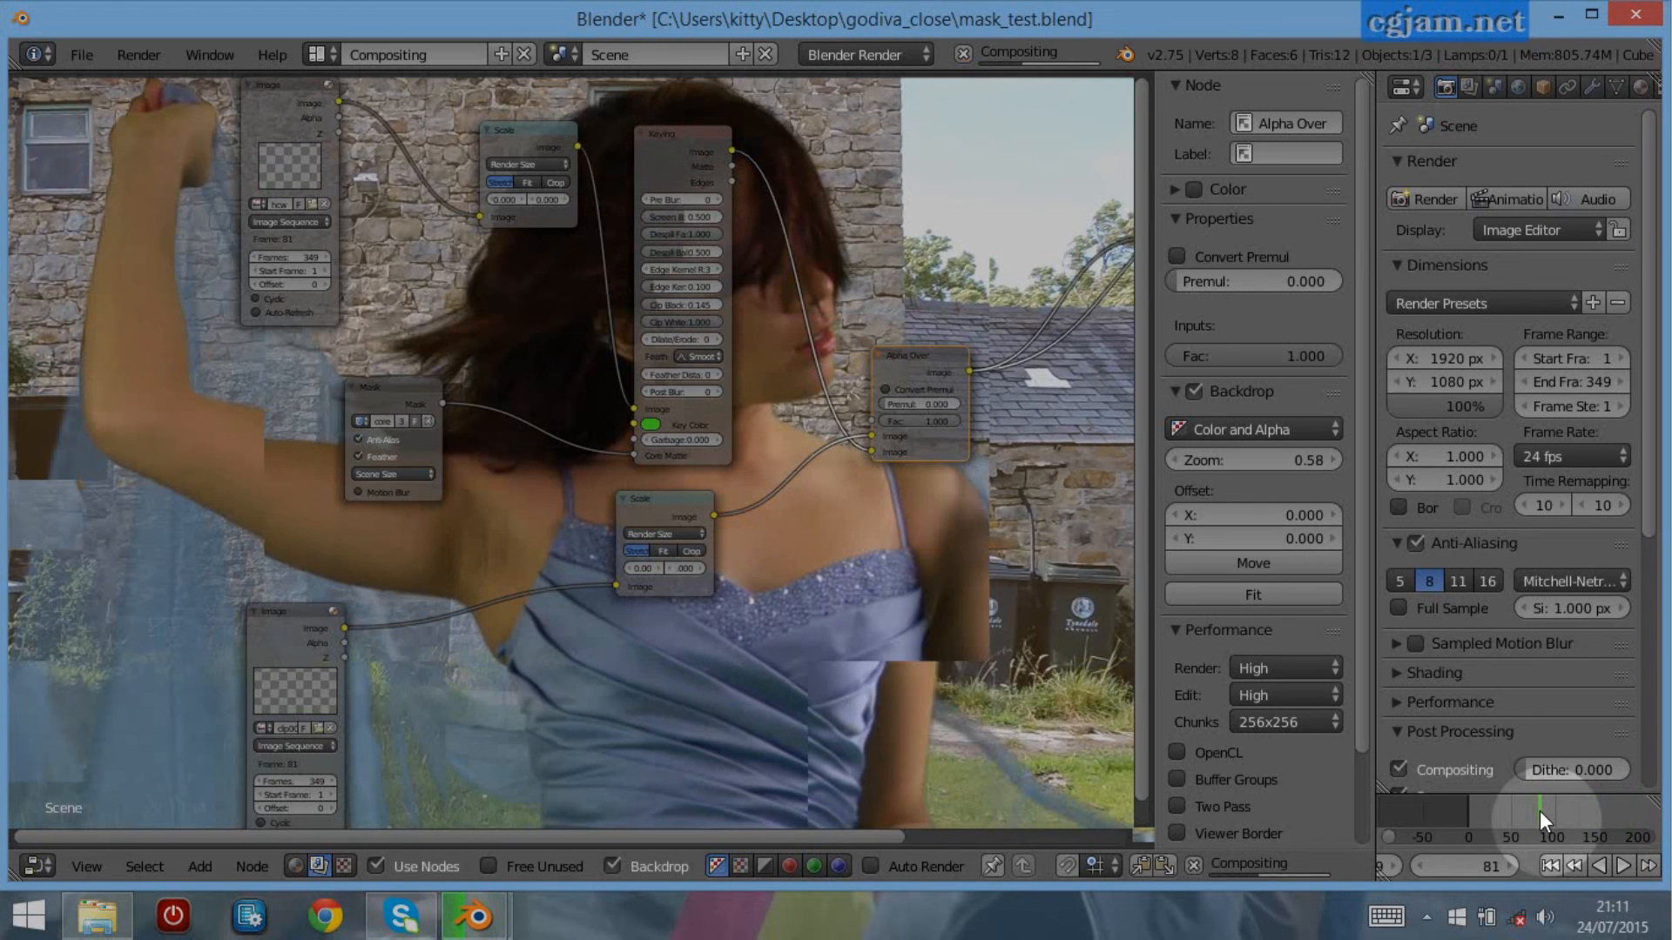
pyautogui.click(1507, 818)
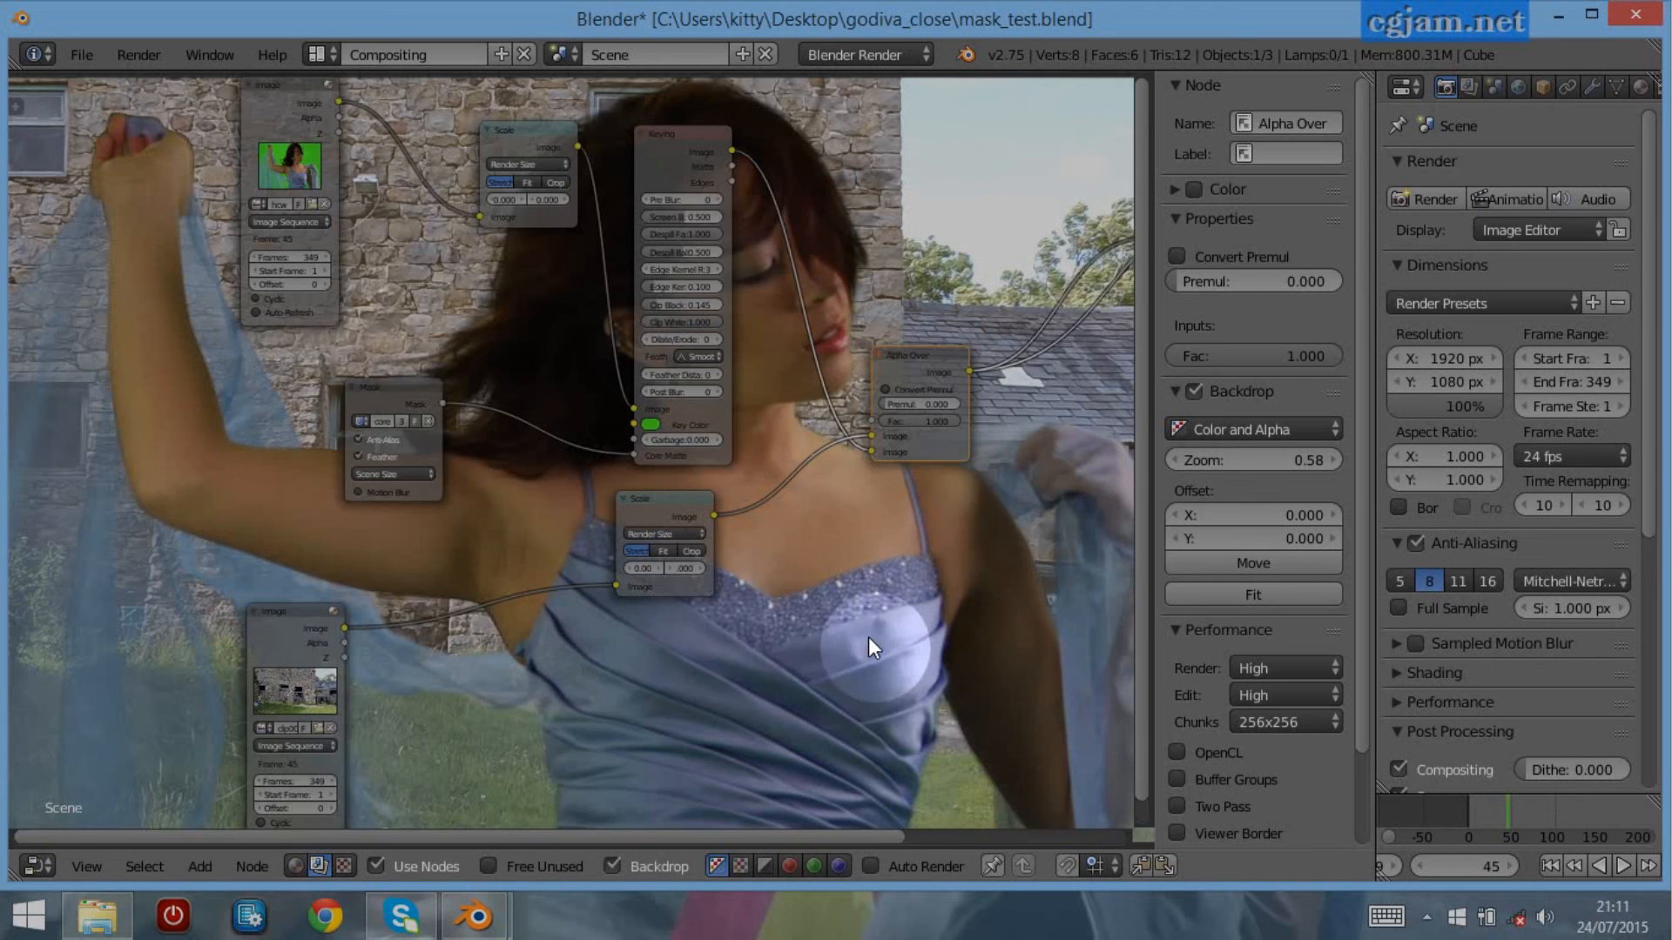
# Move the Composite node up and away from the Viewer node so the two sit side by side
pyautogui.scroll(-1, 869, 636)
pyautogui.moveTo(869, 636); pyautogui.dragTo(764, 695, button='middle')
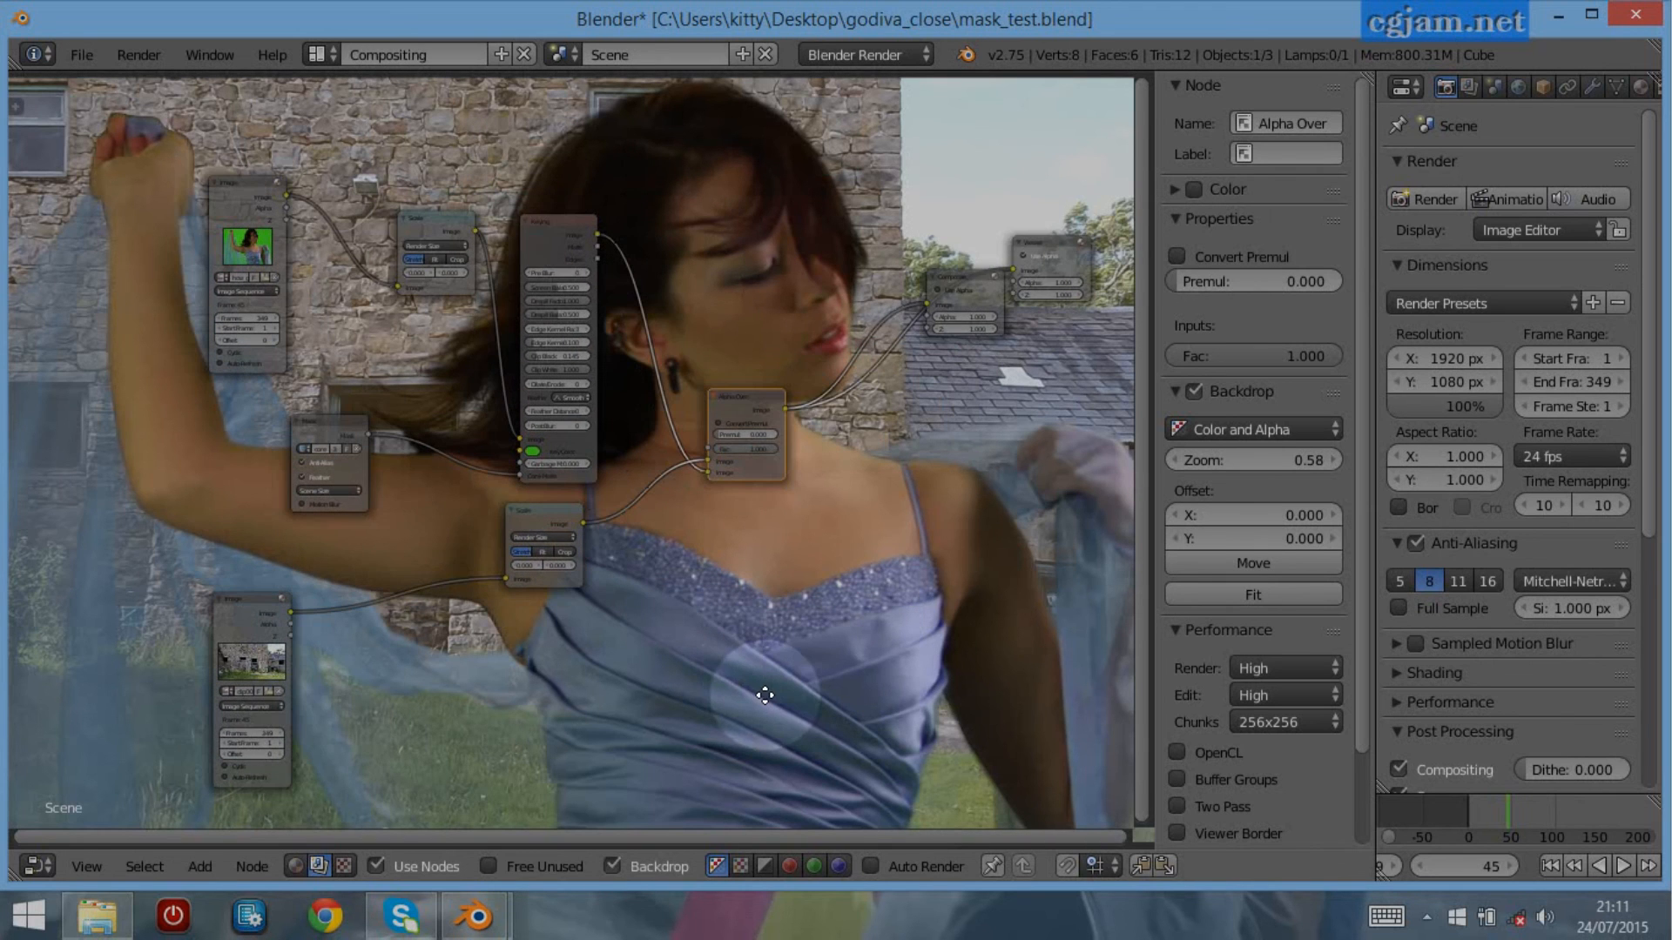
pyautogui.click(964, 285)
pyautogui.moveTo(962, 272); pyautogui.dragTo(920, 235)
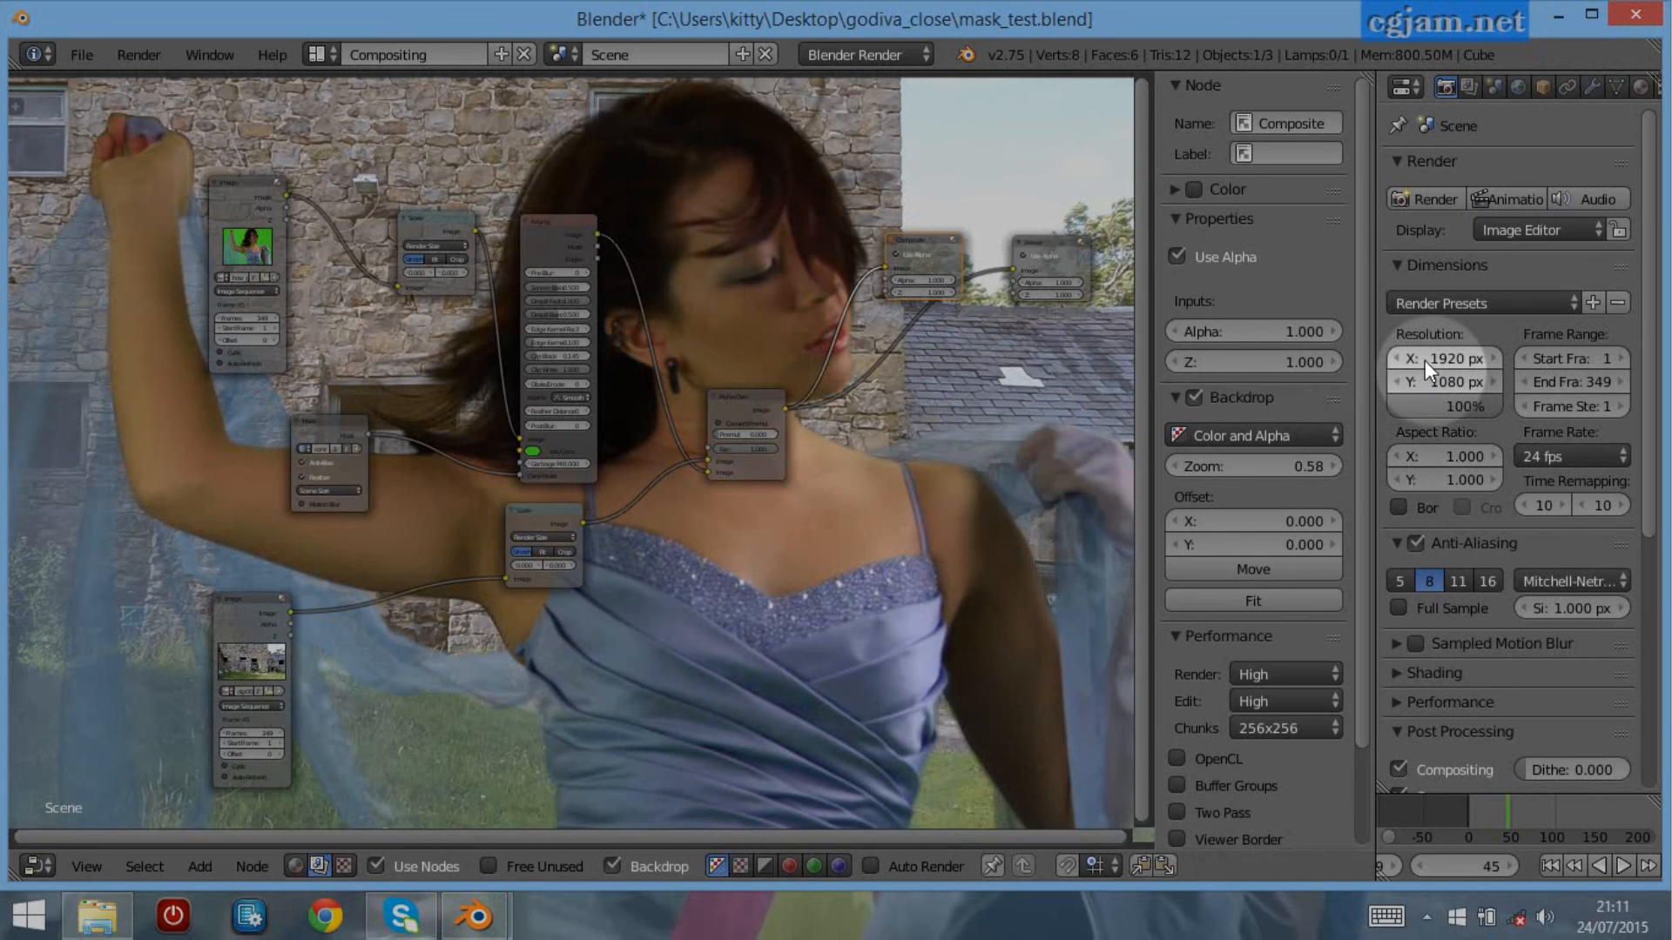
# Shift the Alpha Over node to the right and insert a Blur node into the link between it and the Keying node
pyautogui.scroll(-2, 1464, 619)
pyautogui.scroll(-8, 1464, 618)
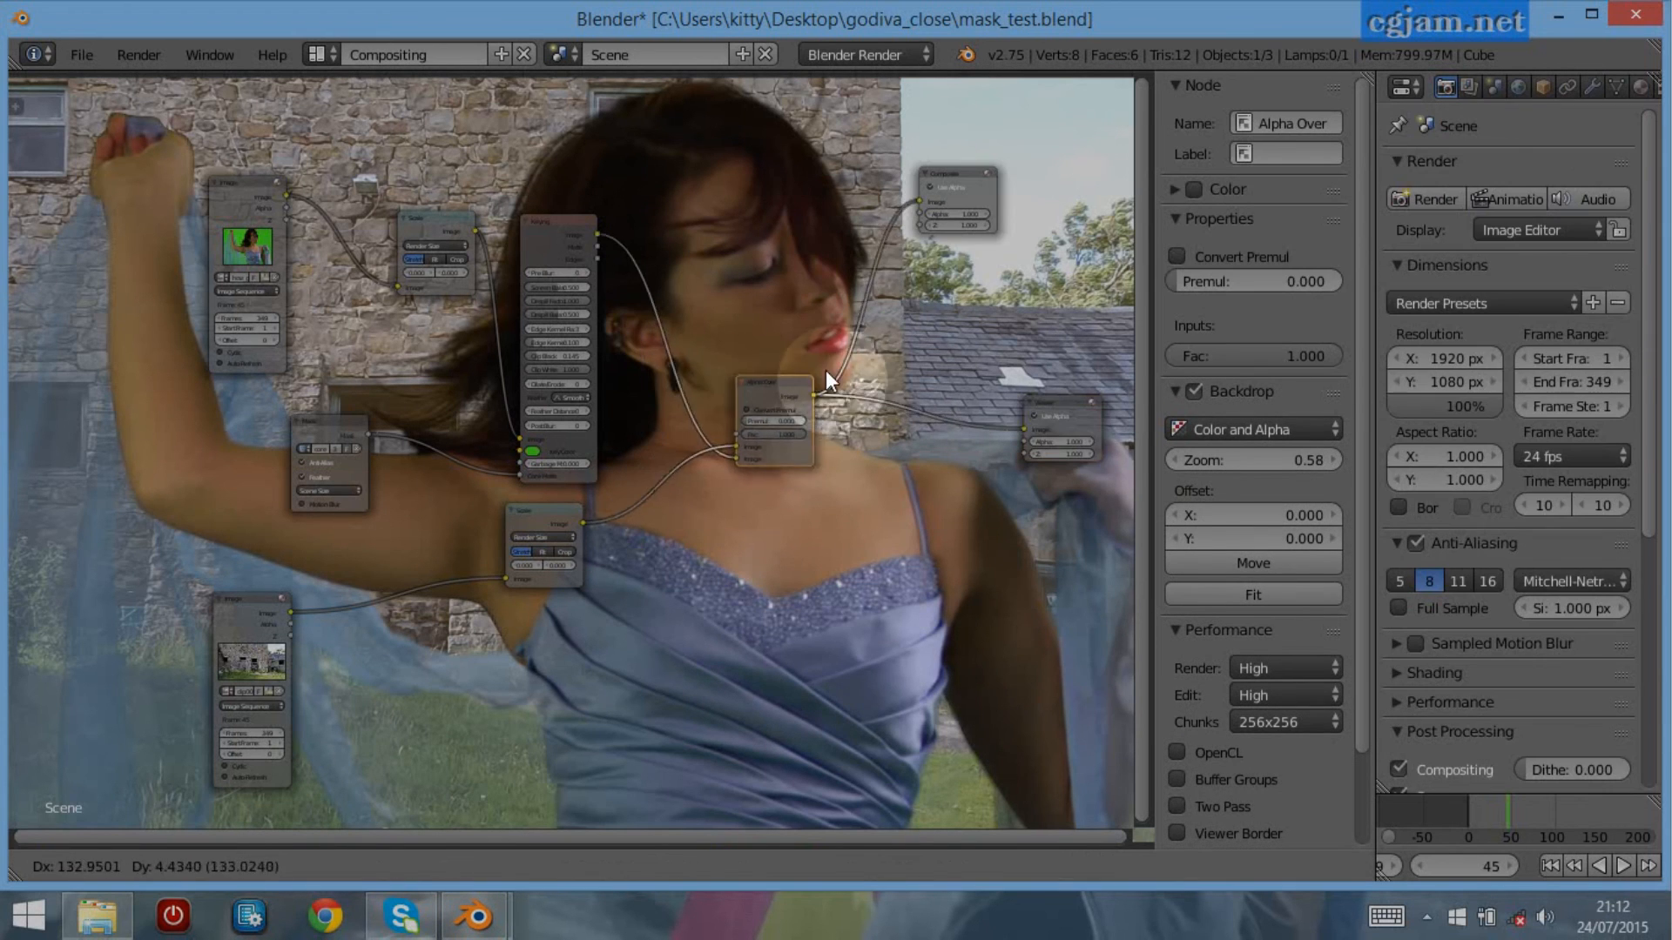
pyautogui.moveTo(826, 370); pyautogui.dragTo(849, 367)
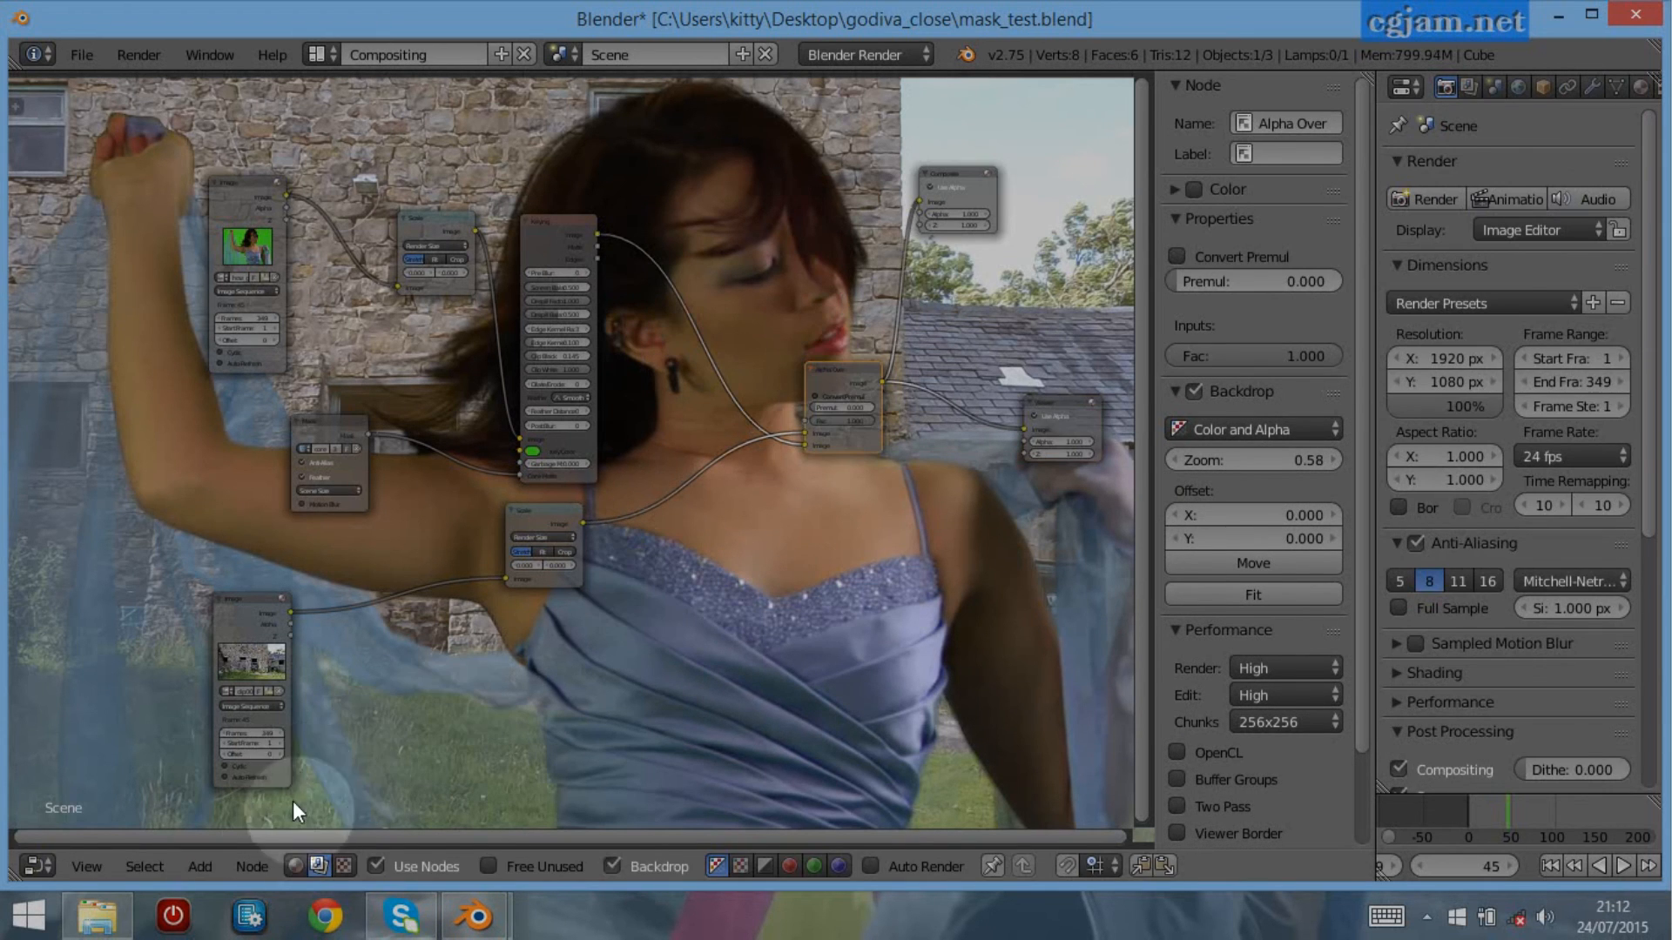
pyautogui.click(211, 866)
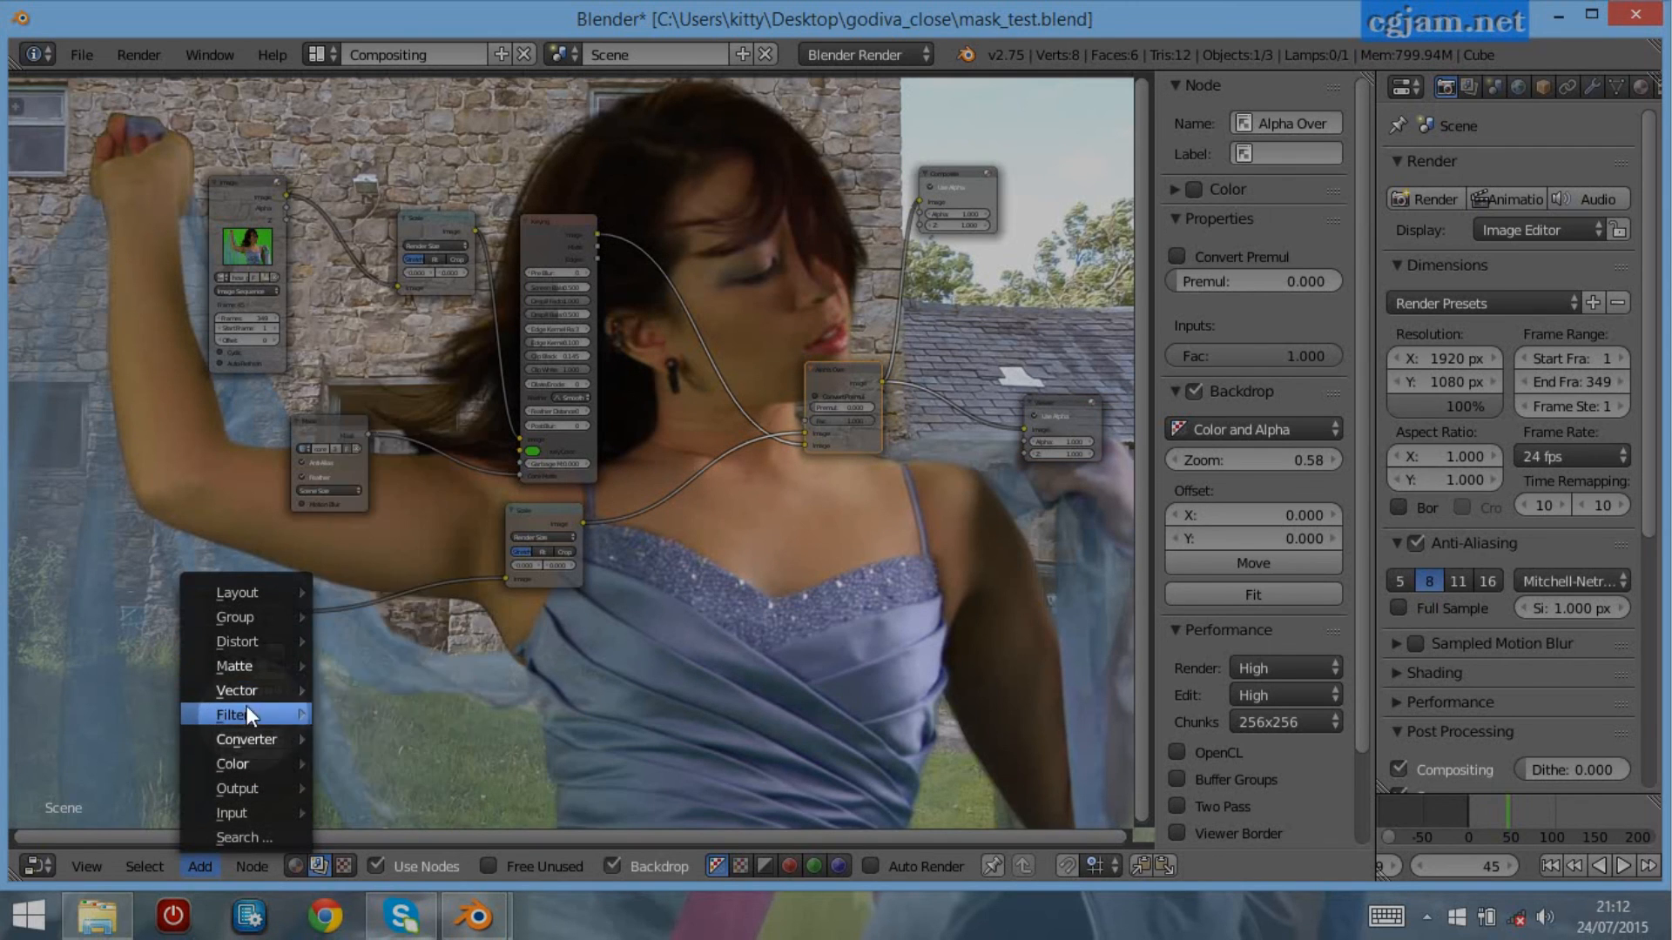
pyautogui.moveTo(247, 710)
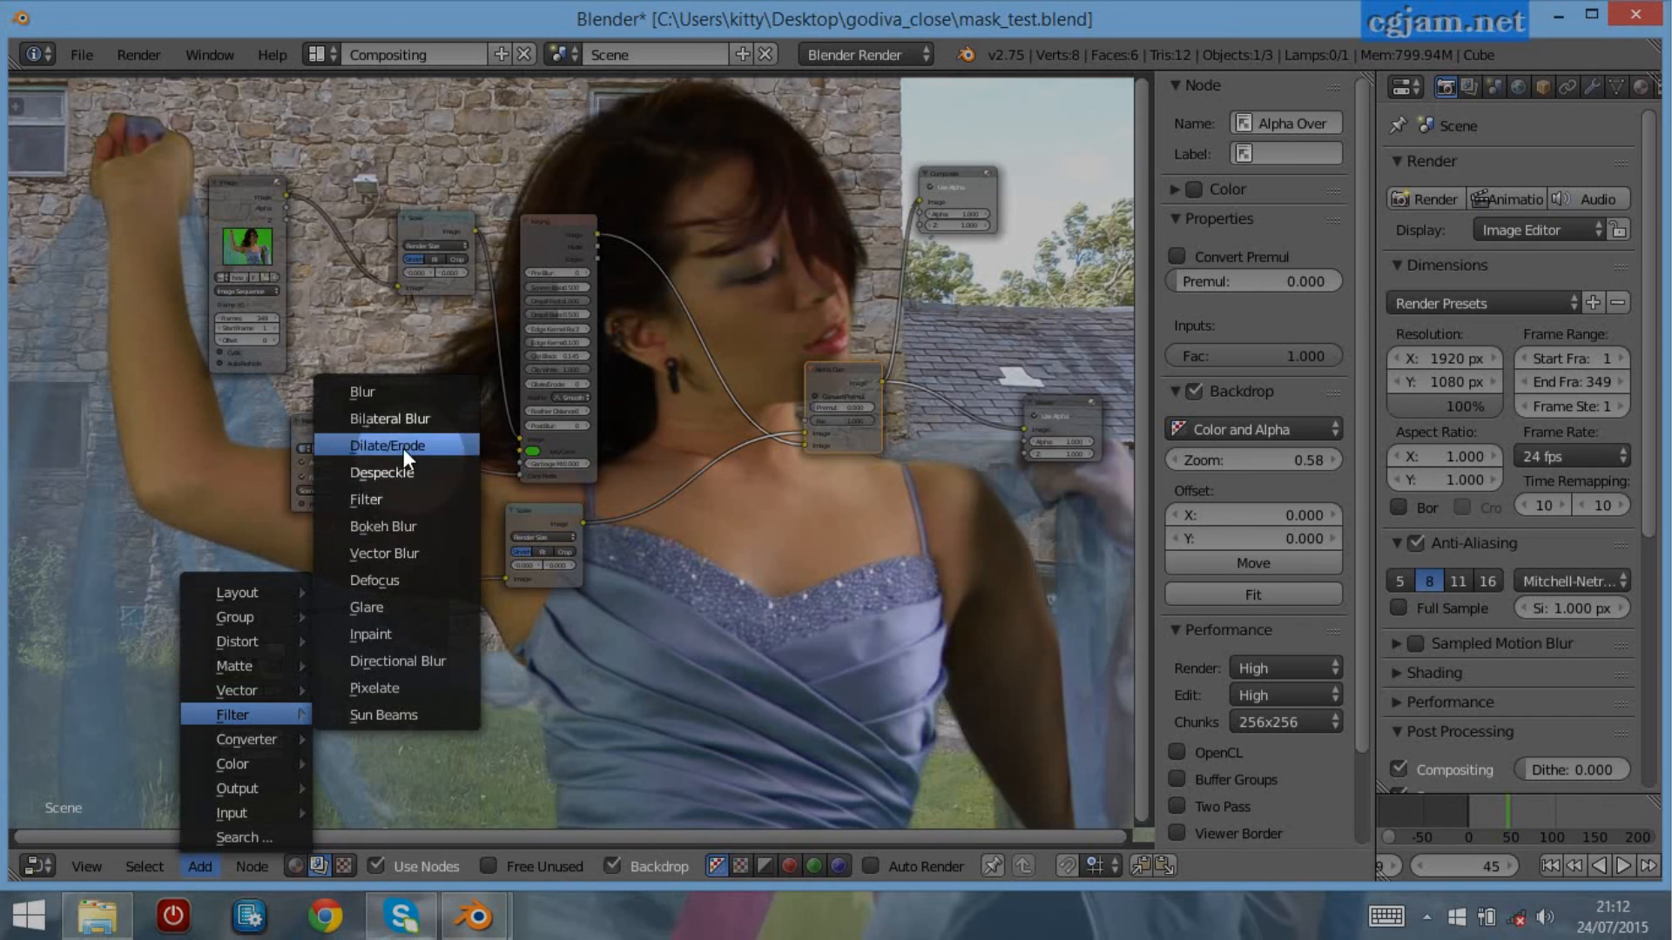
pyautogui.click(390, 397)
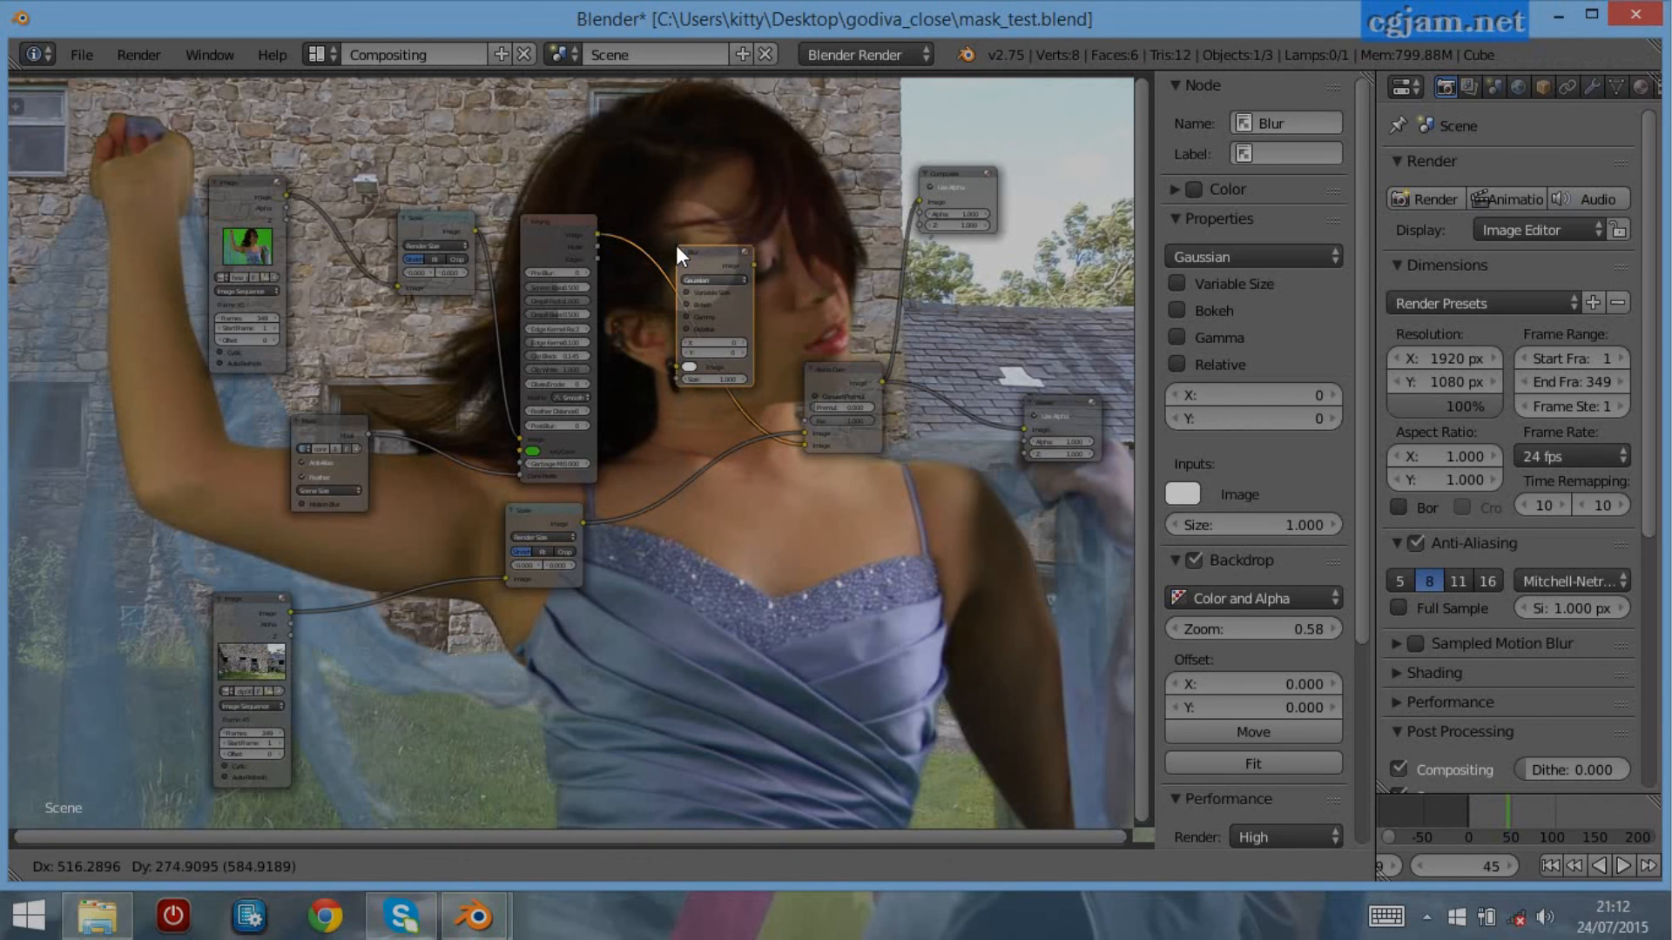
pyautogui.click(676, 244)
pyautogui.moveTo(717, 247)
pyautogui.mouseDown()
pyautogui.moveTo(690, 230)
pyautogui.moveTo(701, 251)
pyautogui.mouseUp()
# Add a Mix color node on the link between the Blur and Alpha Over nodes
pyautogui.hotkey('shift', 'a')
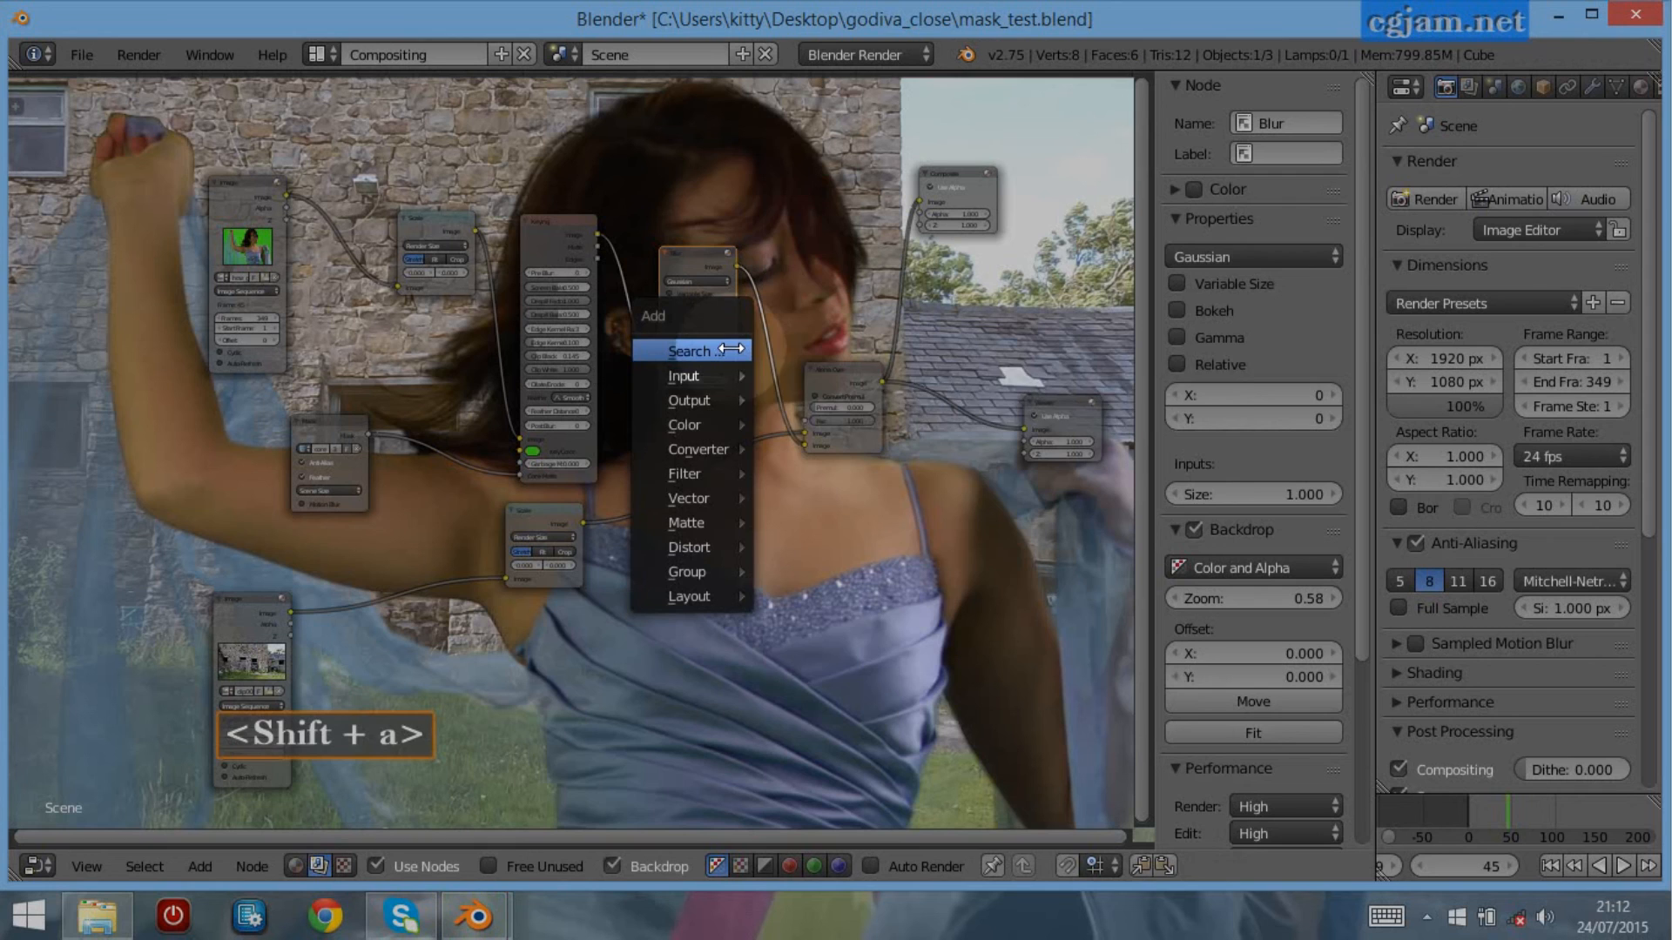
pyautogui.moveTo(696, 424)
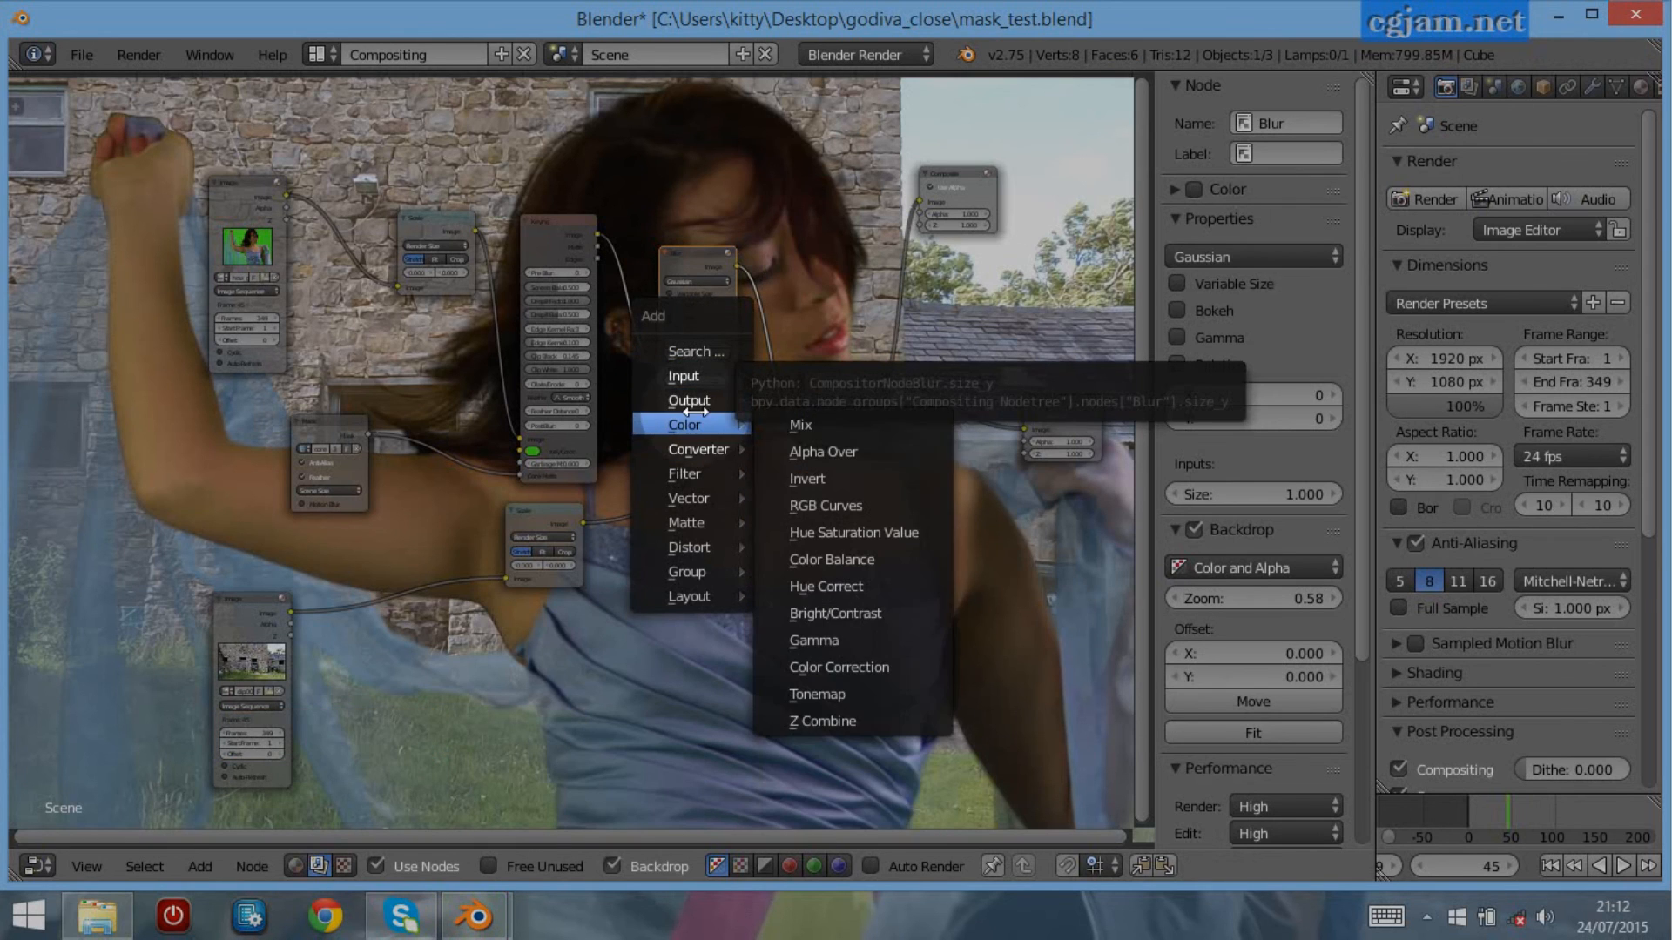
pyautogui.click(797, 426)
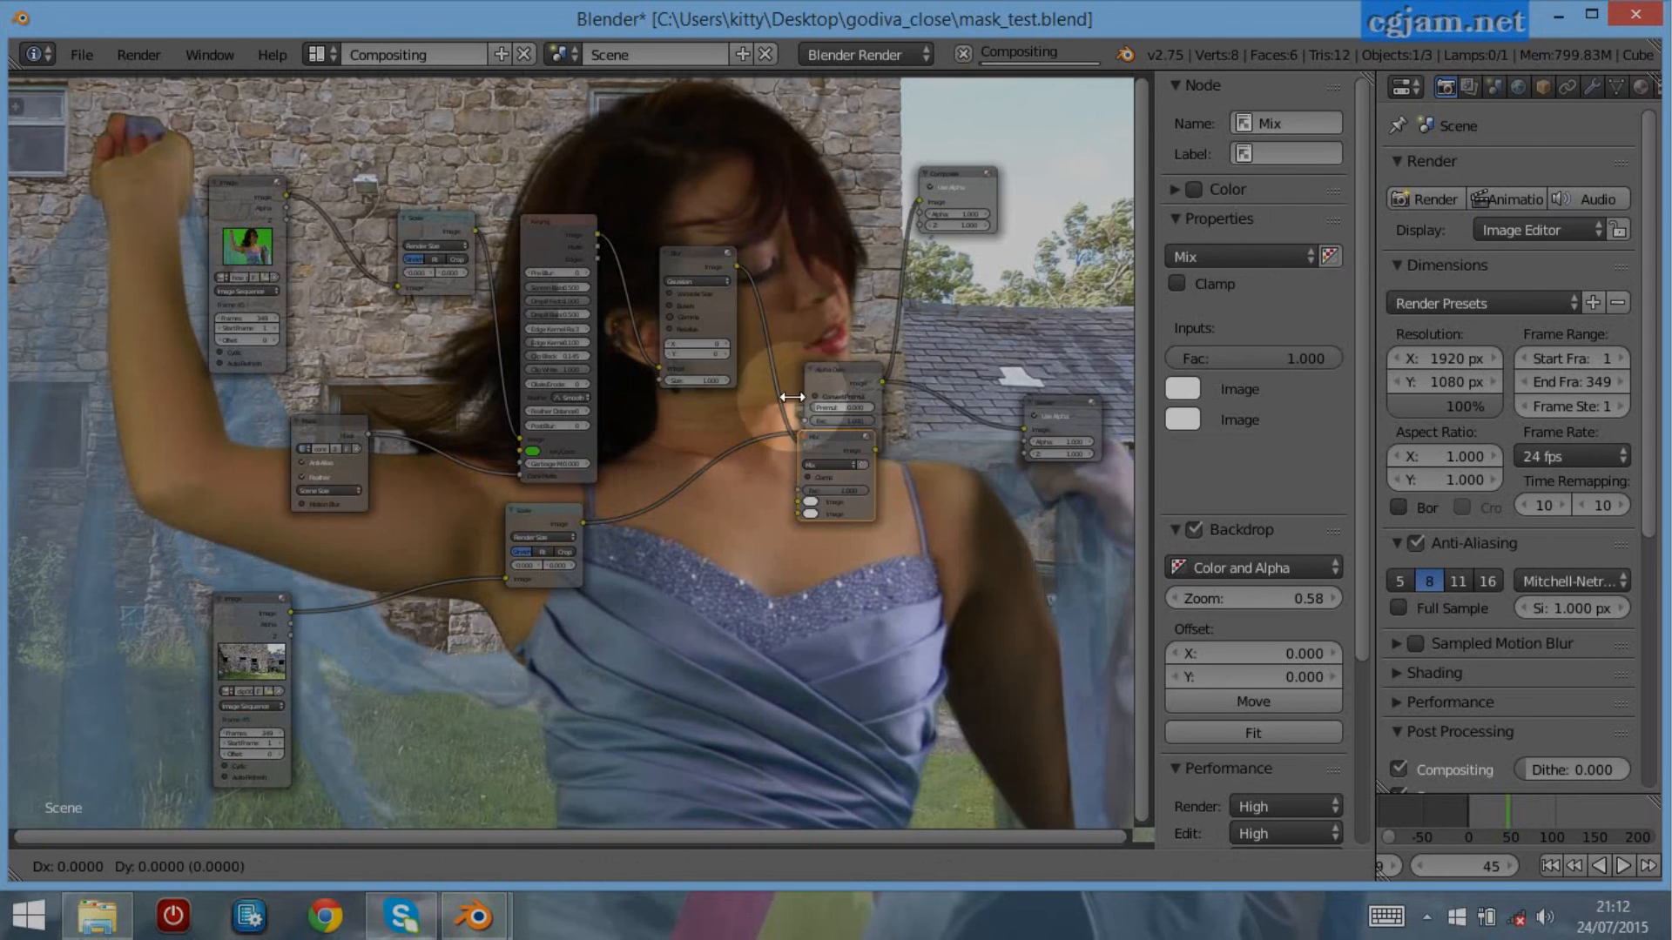
pyautogui.click(749, 280)
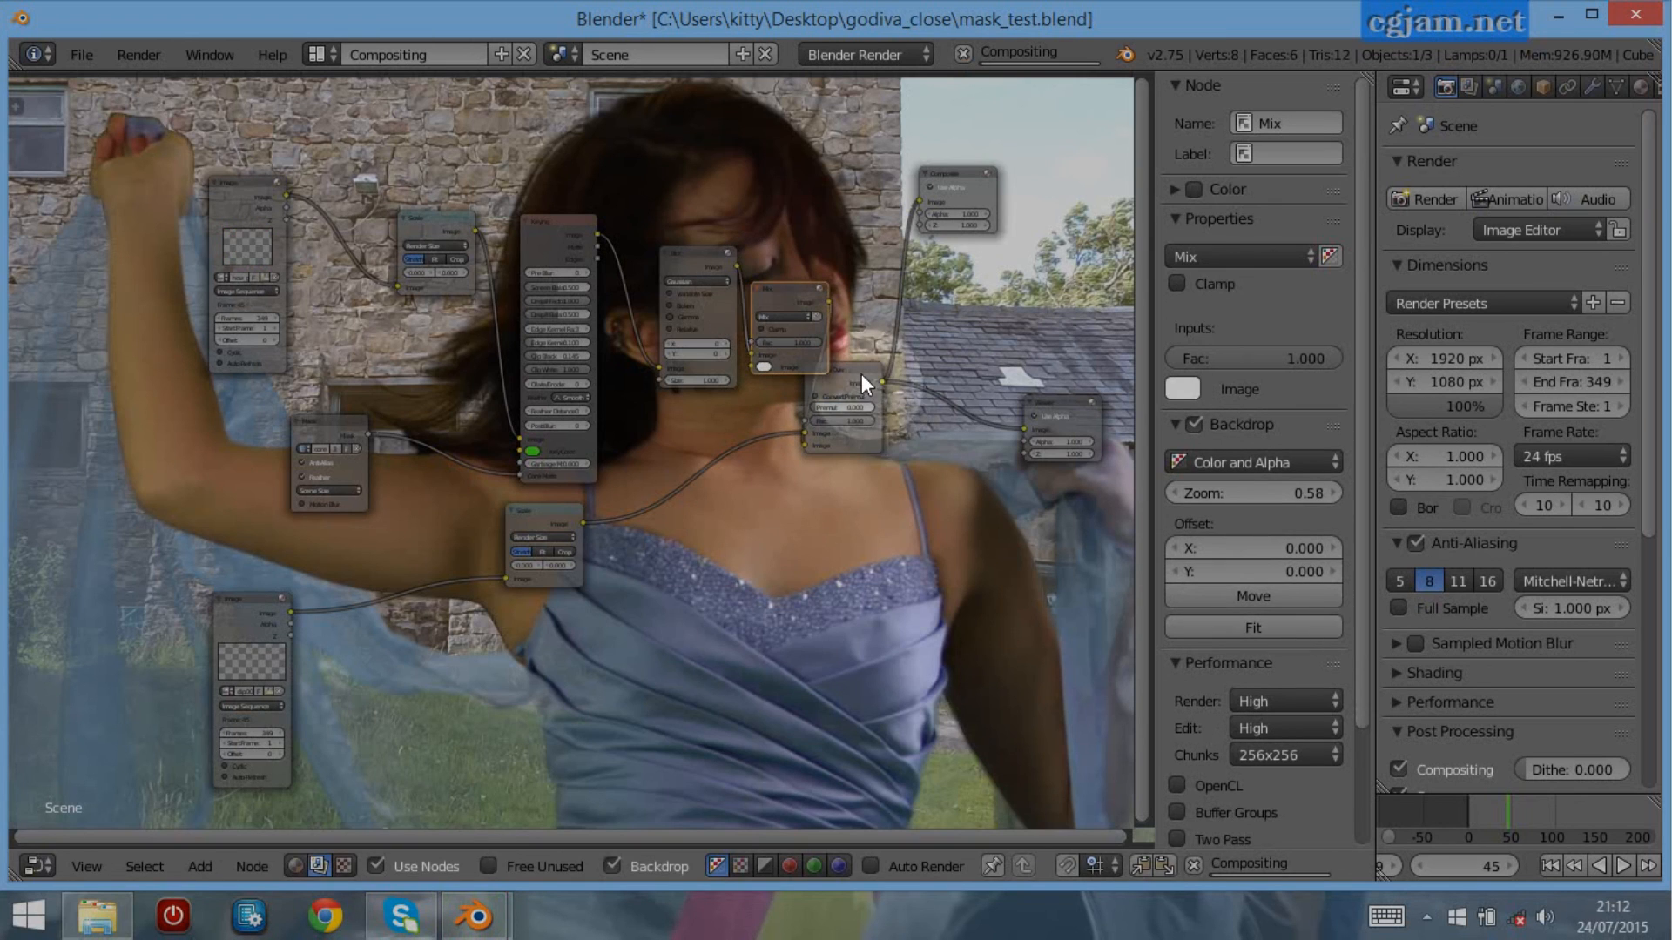
# Move the Alpha Over node further right and connect the Keying node's Image output to the Mix node's second Image input
pyautogui.click(860, 374)
pyautogui.moveTo(941, 374); pyautogui.dragTo(948, 355)
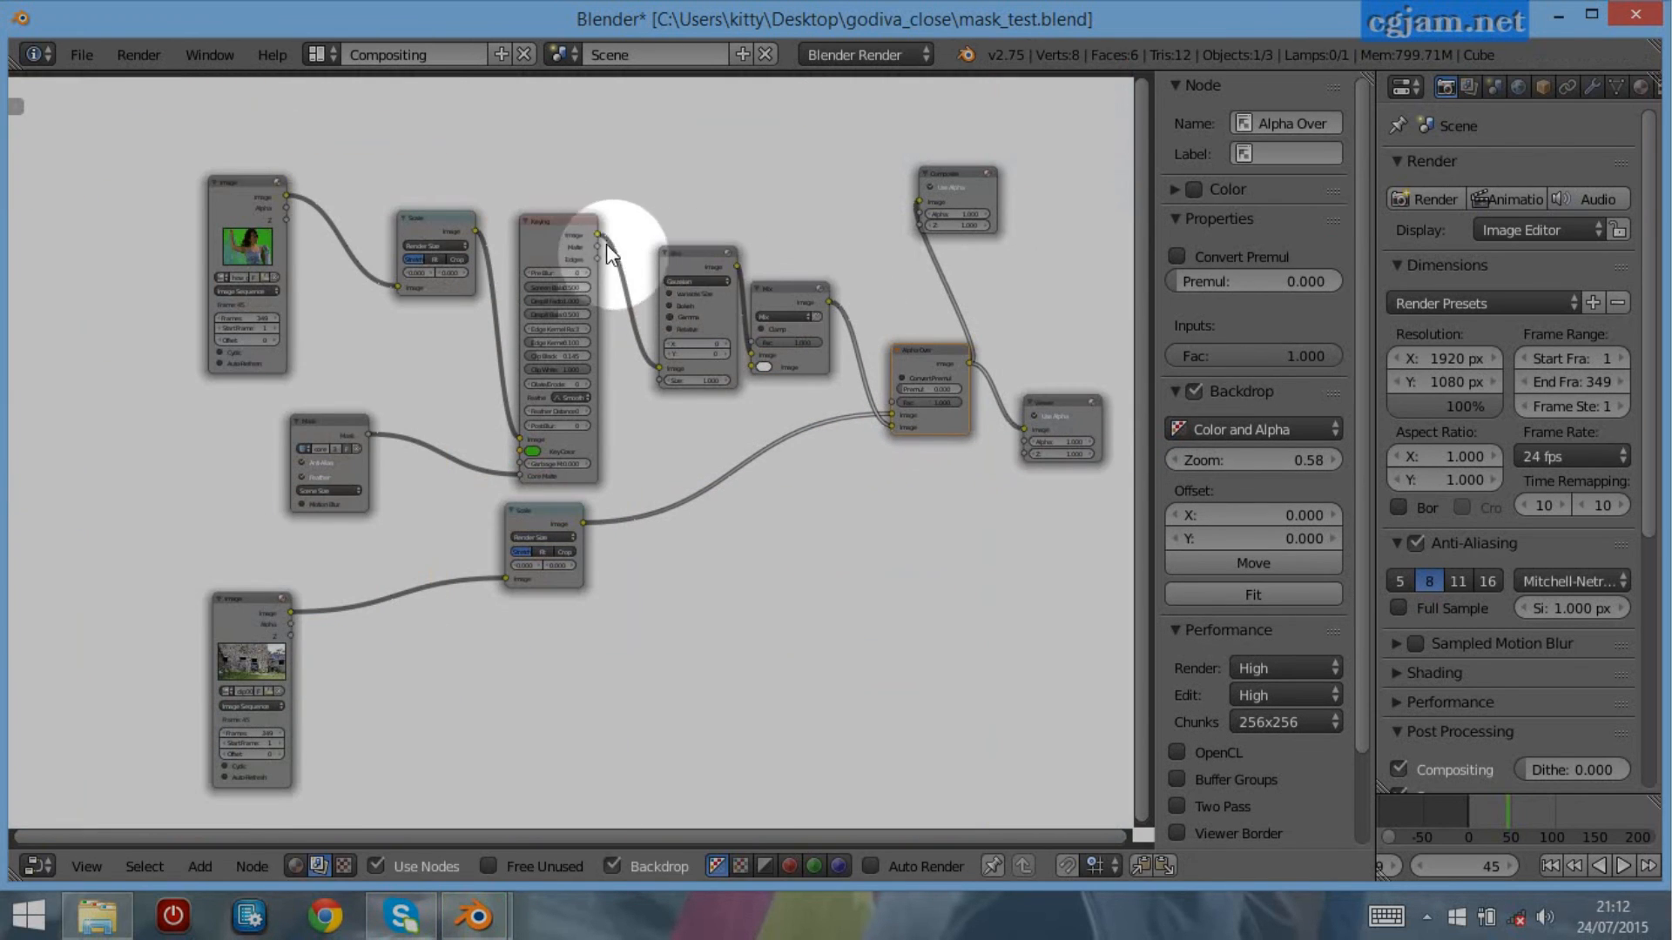
pyautogui.moveTo(597, 235); pyautogui.dragTo(756, 371)
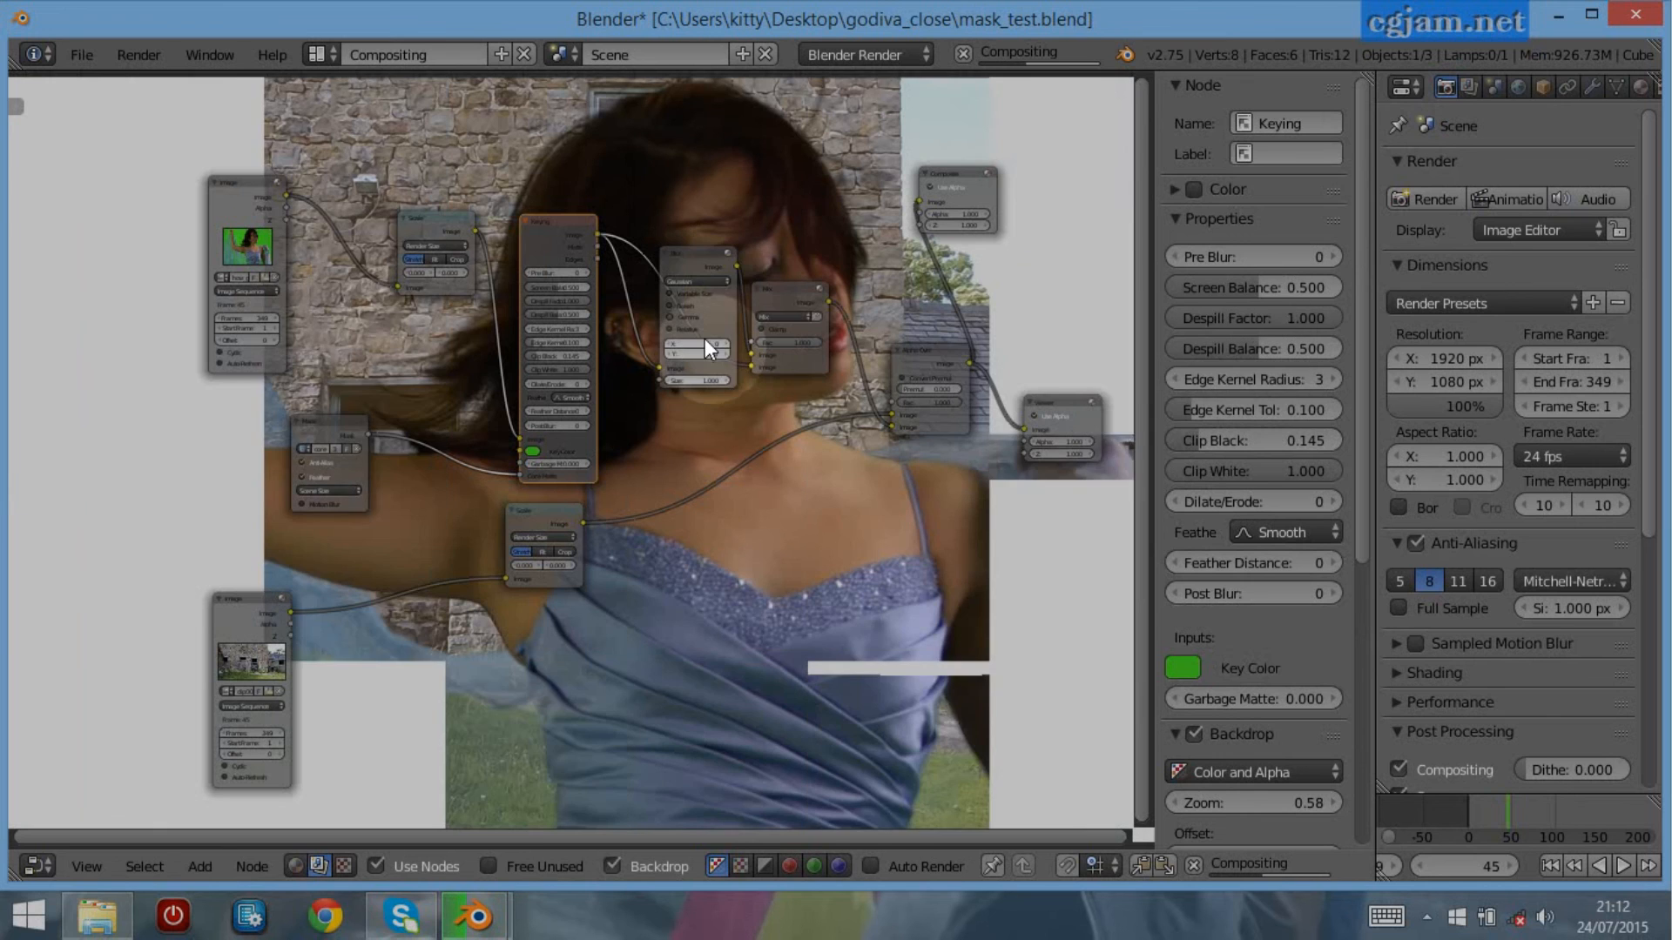
# Set the Blur node's X and Y sizes to 20
pyautogui.click(703, 339)
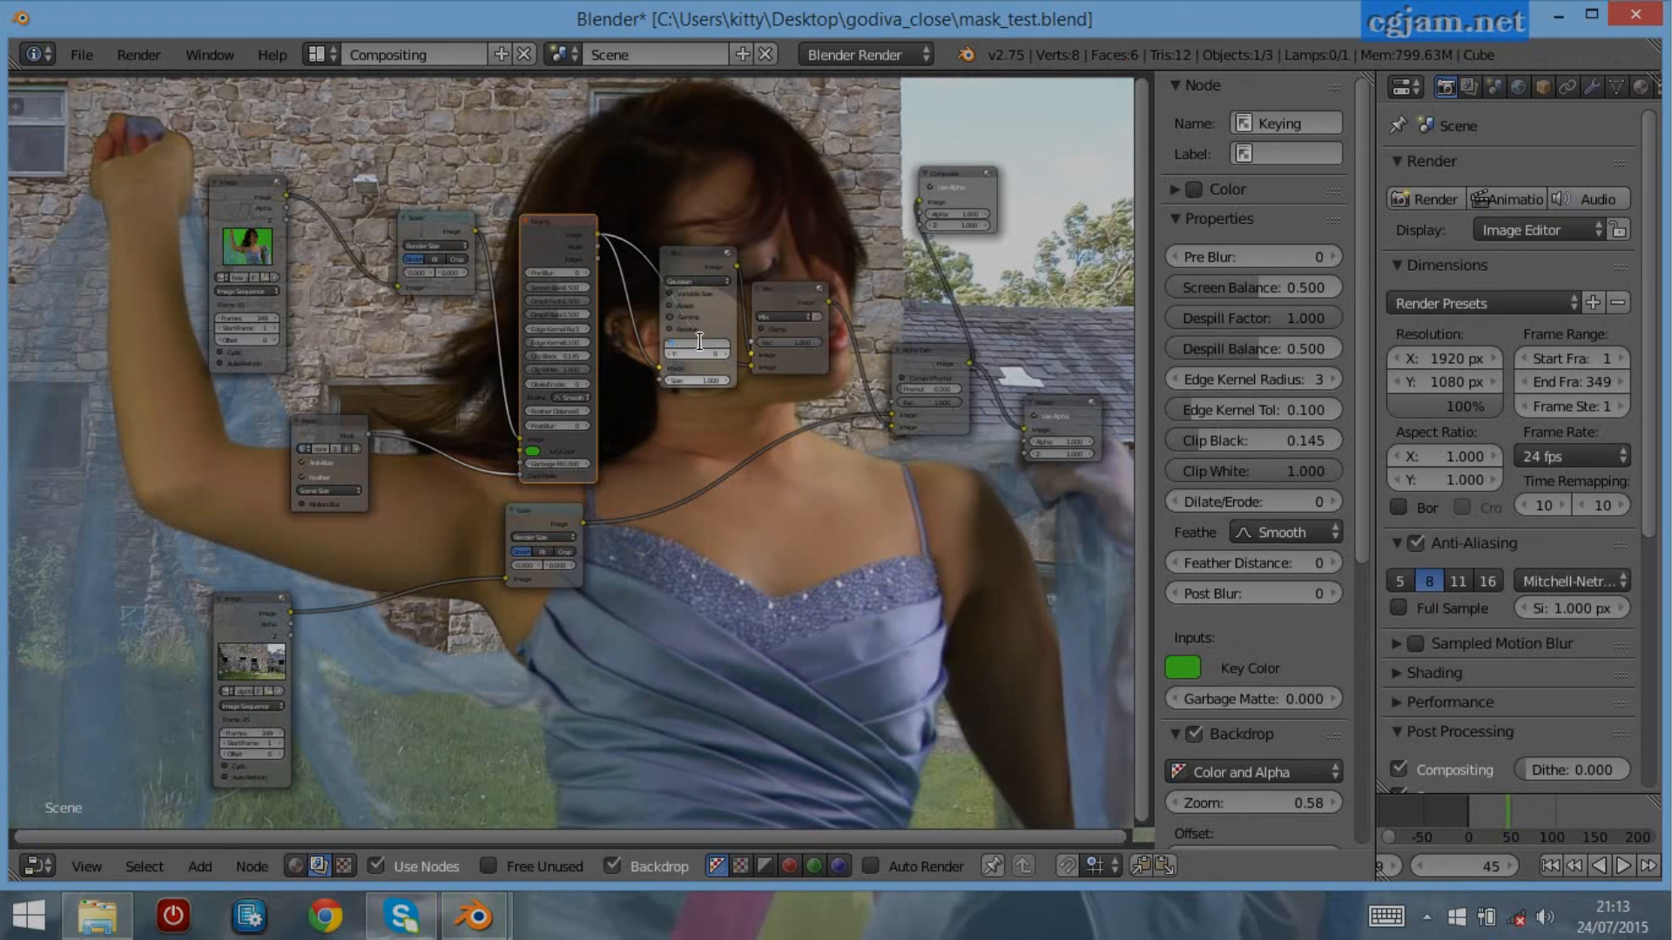
pyautogui.write('20')
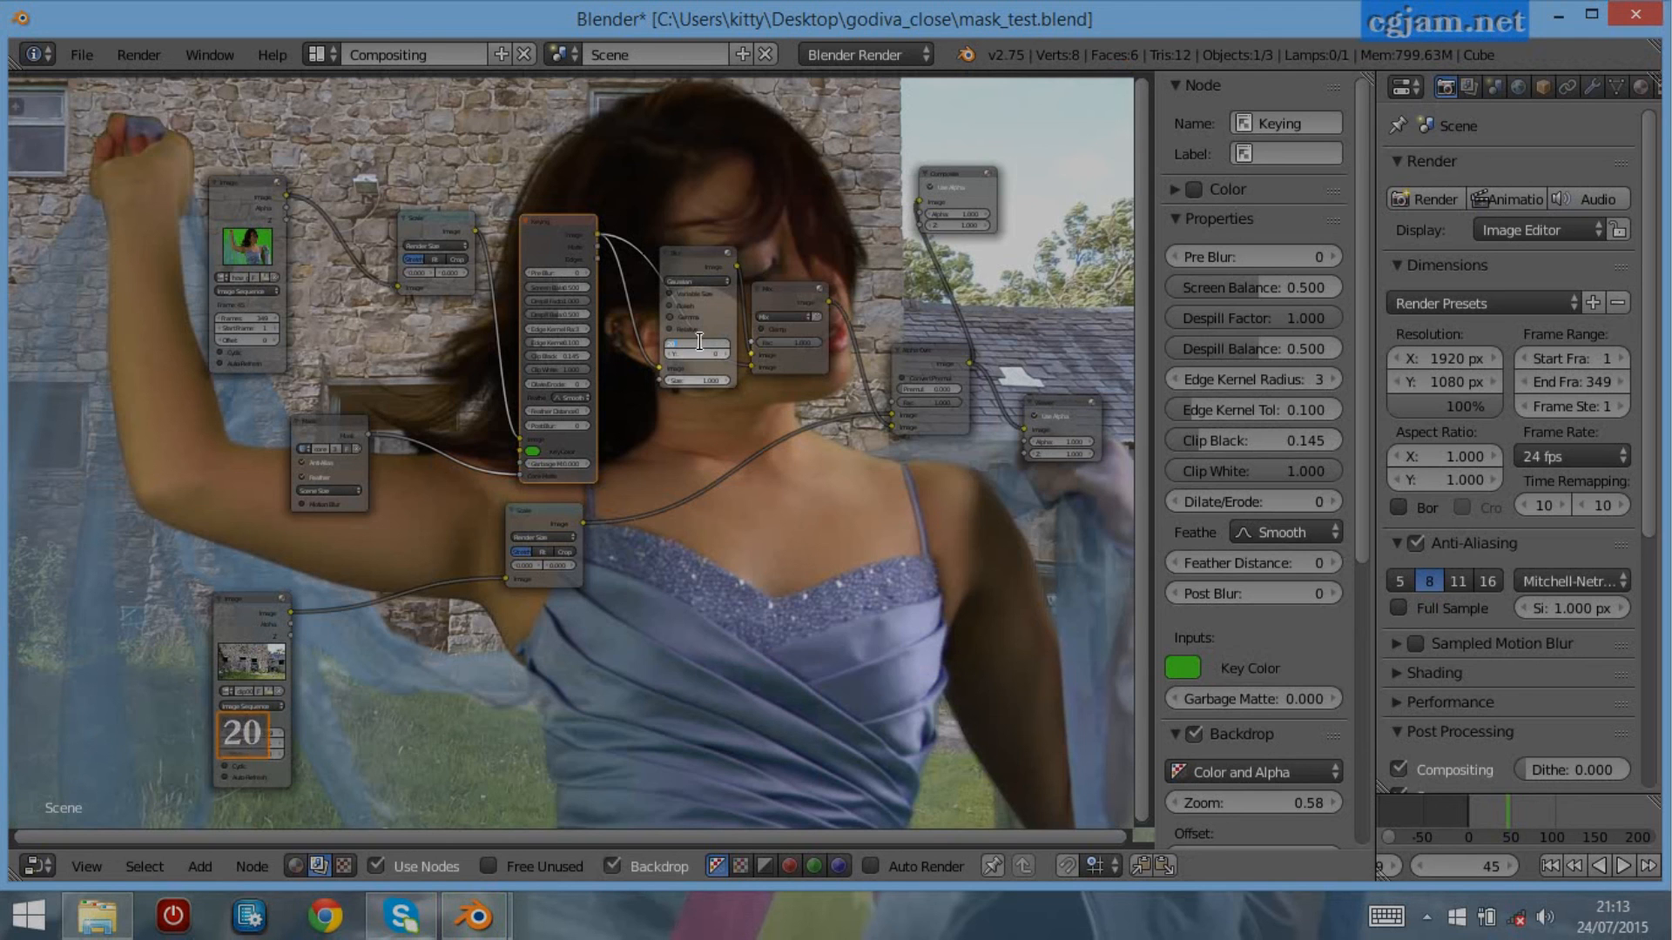
pyautogui.press('Return')
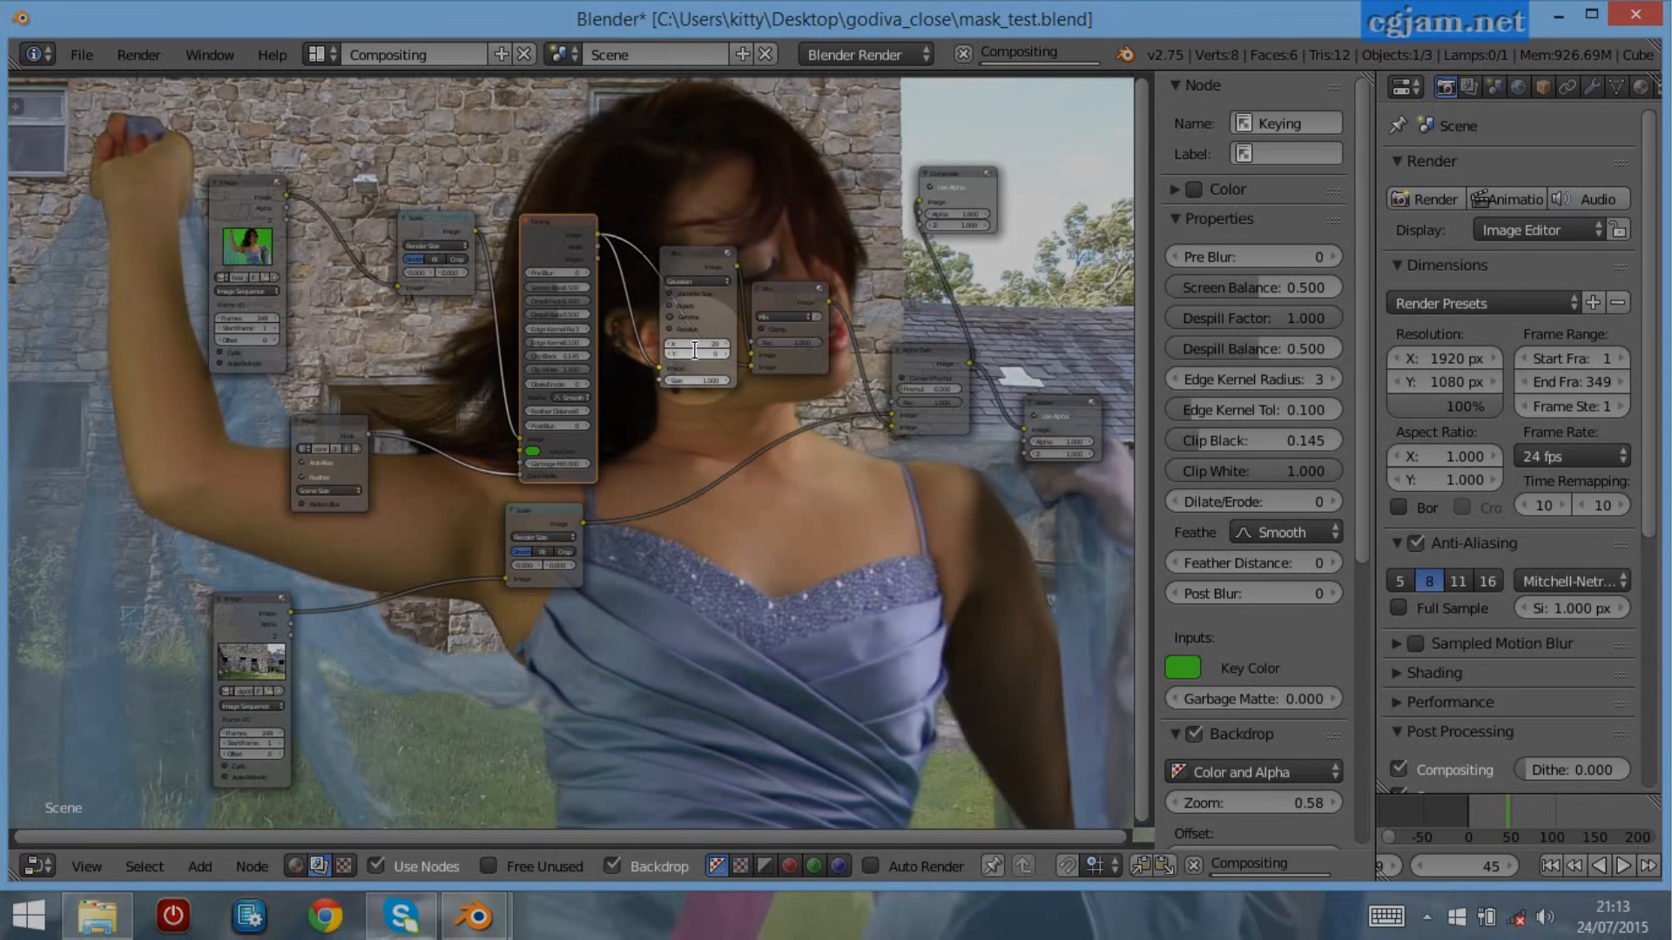
pyautogui.click(696, 353)
pyautogui.write('20')
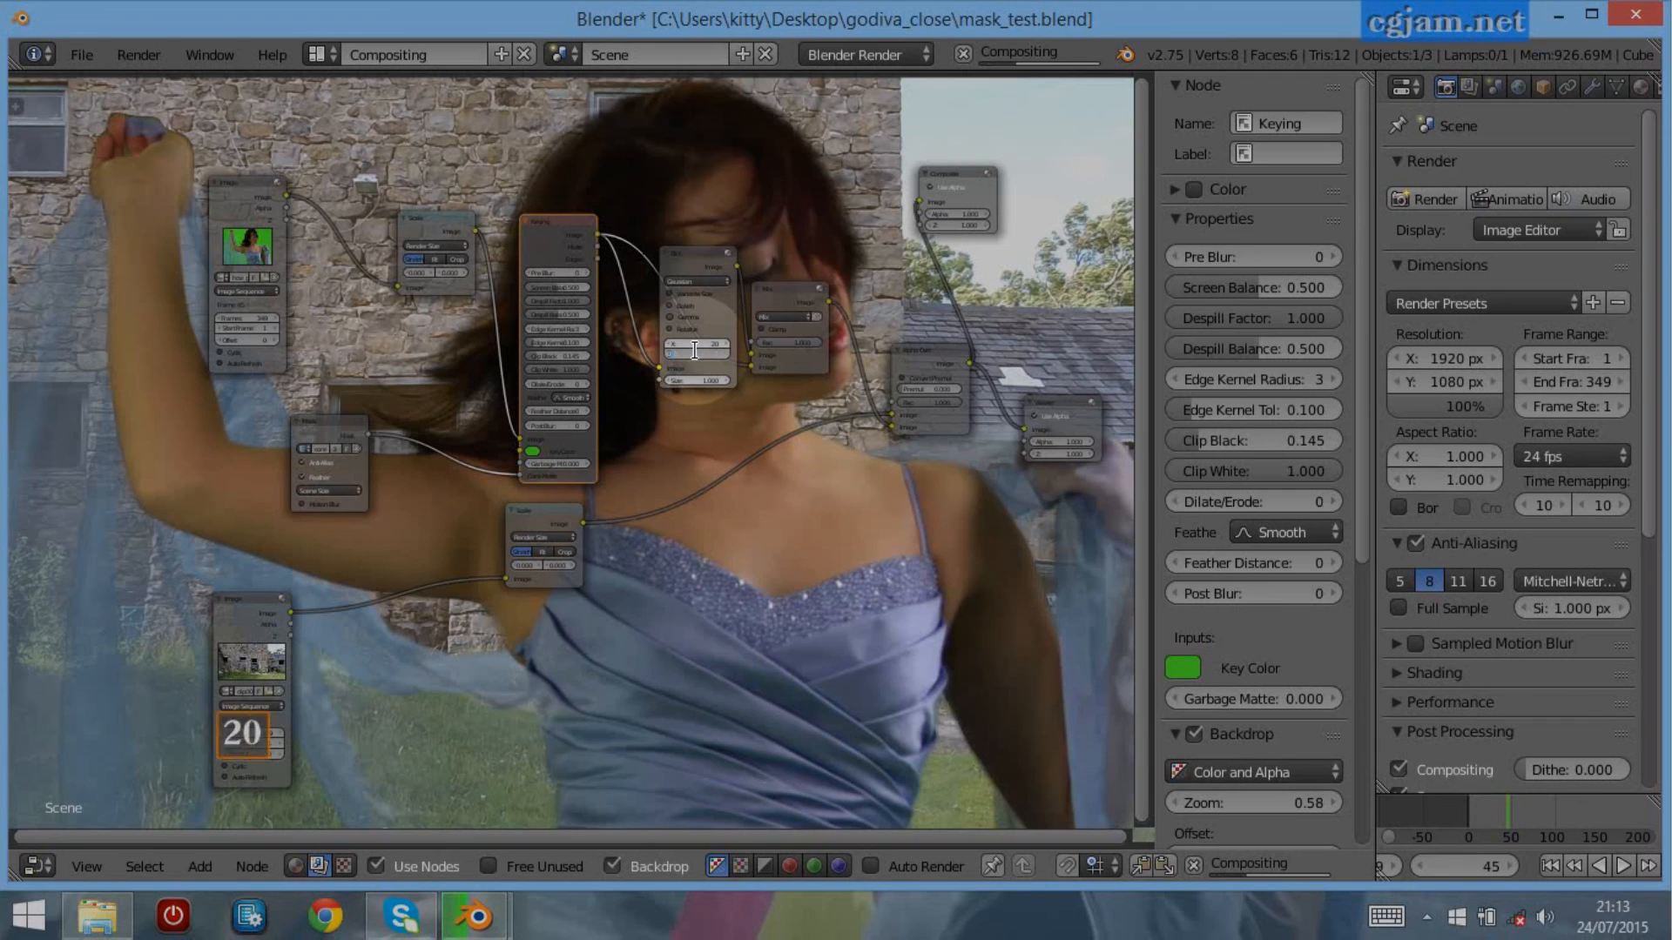
pyautogui.press('Return')
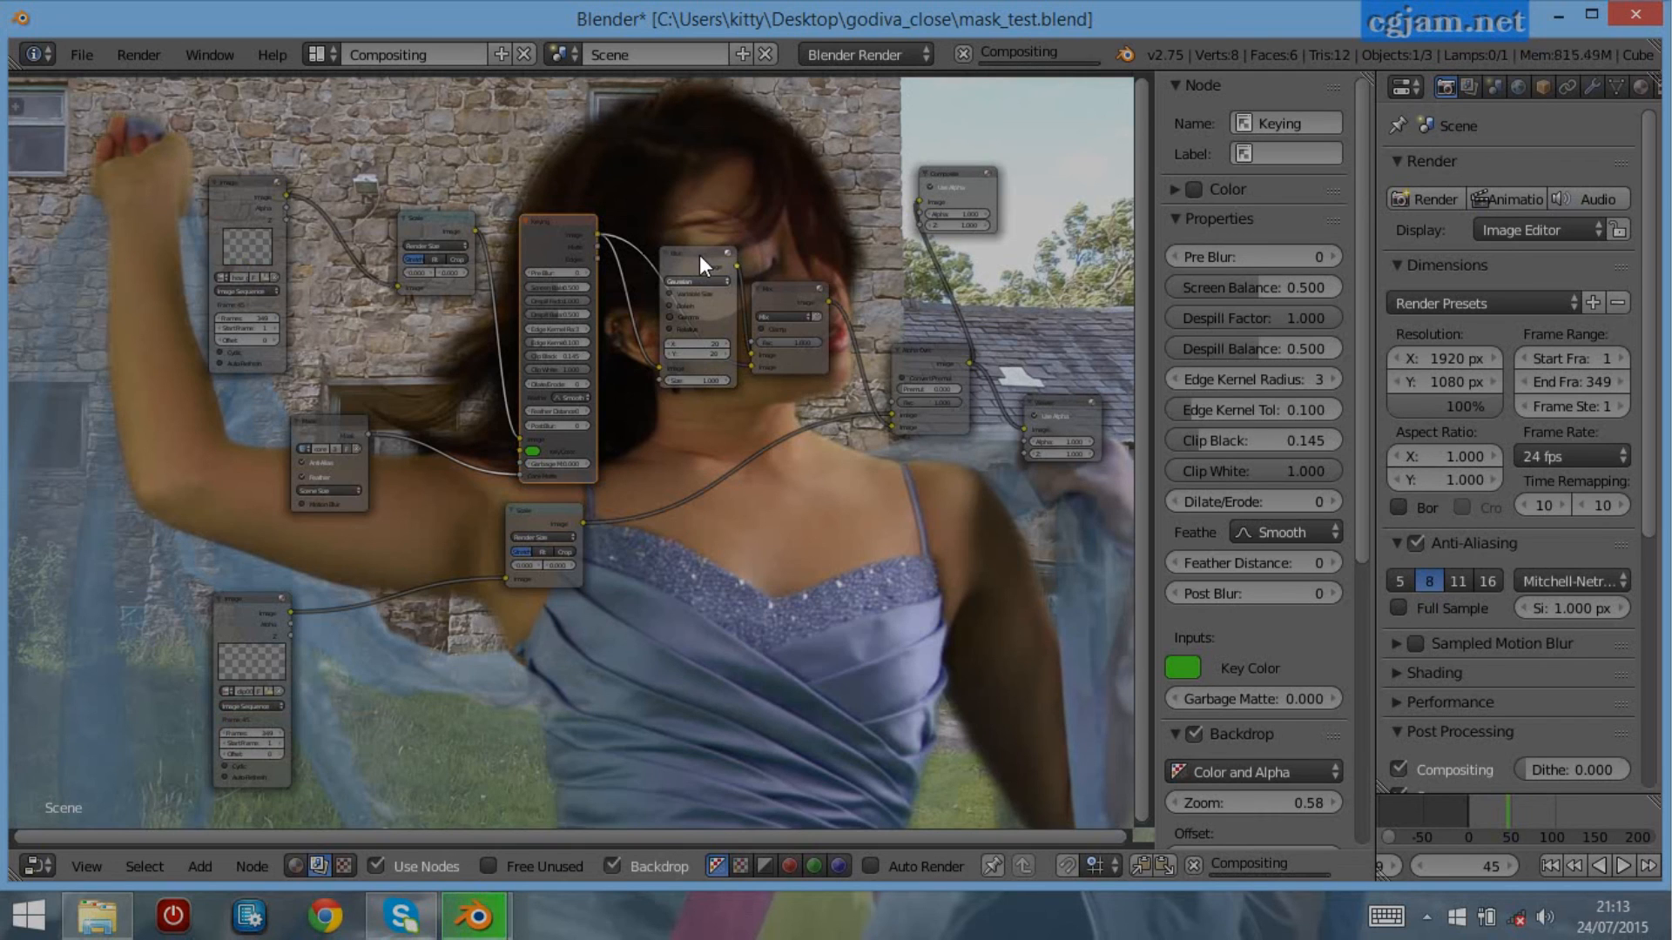
# Move the Blur node straight up, clear of the Mix node
pyautogui.click(697, 256)
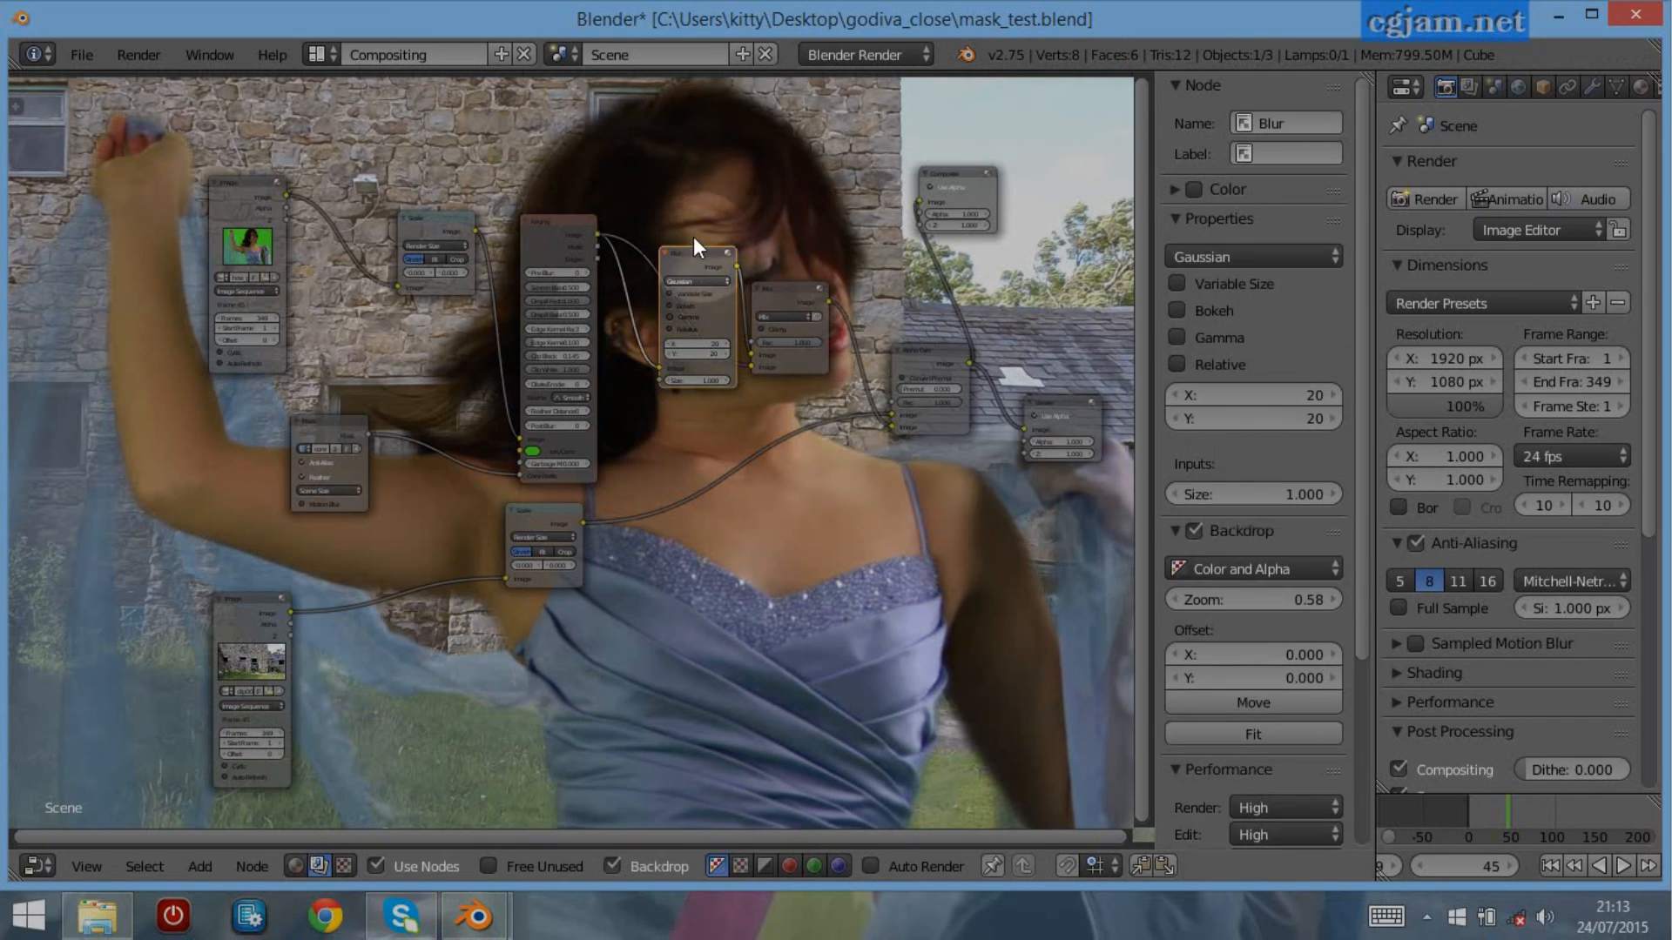
pyautogui.press('g')
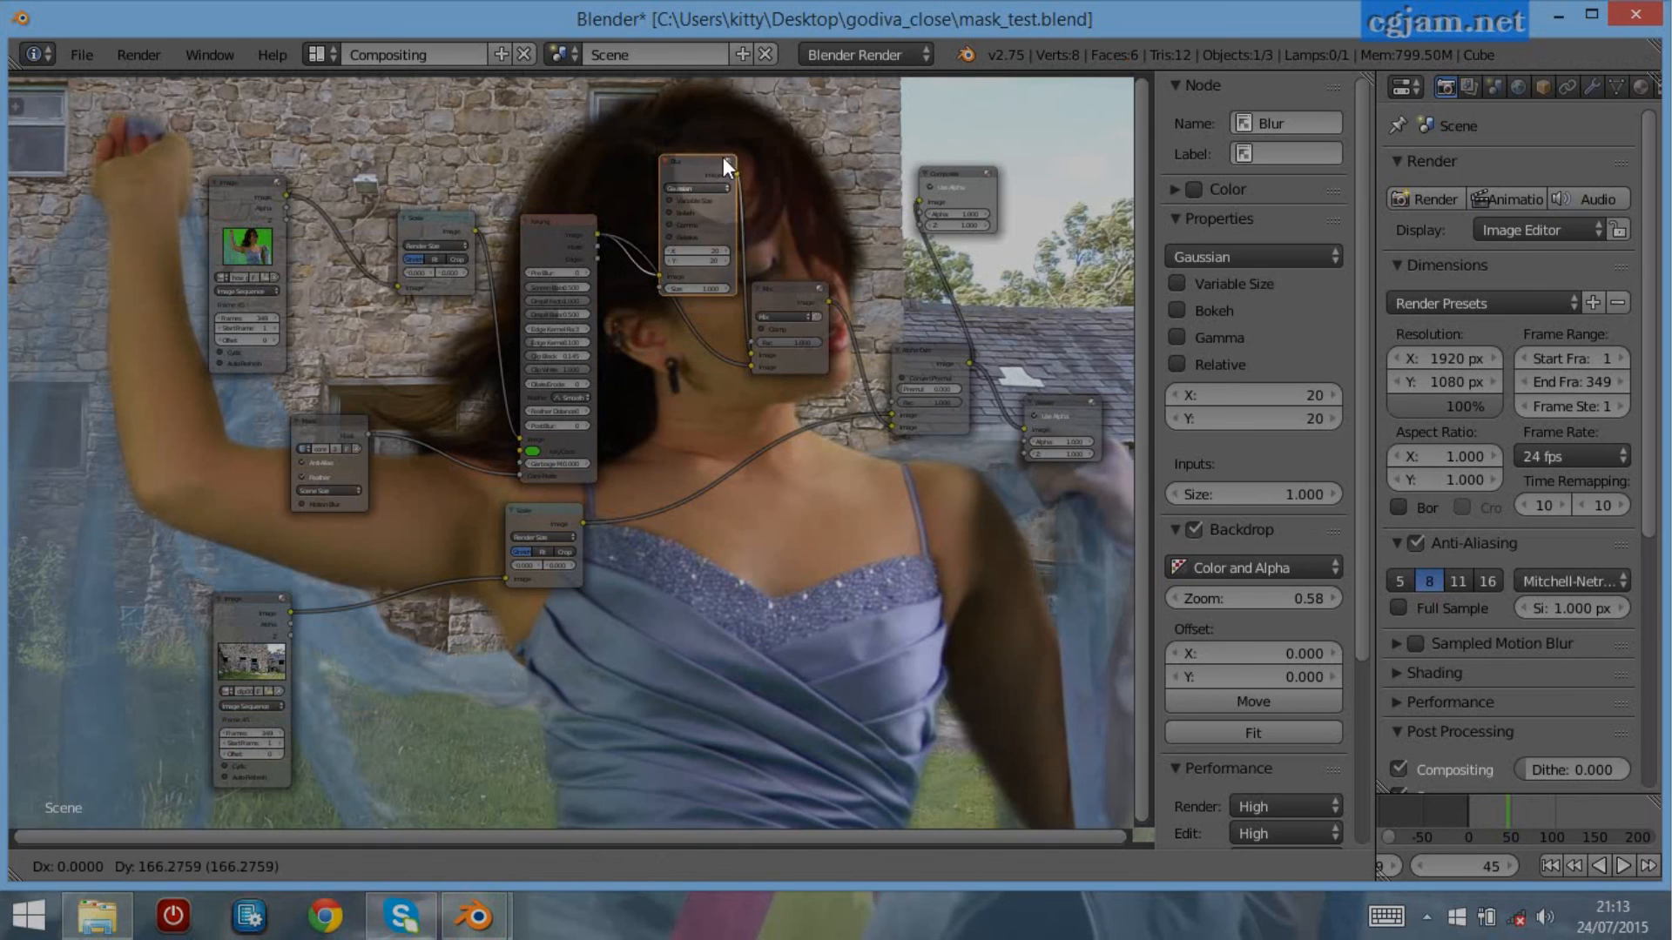
pyautogui.click(725, 160)
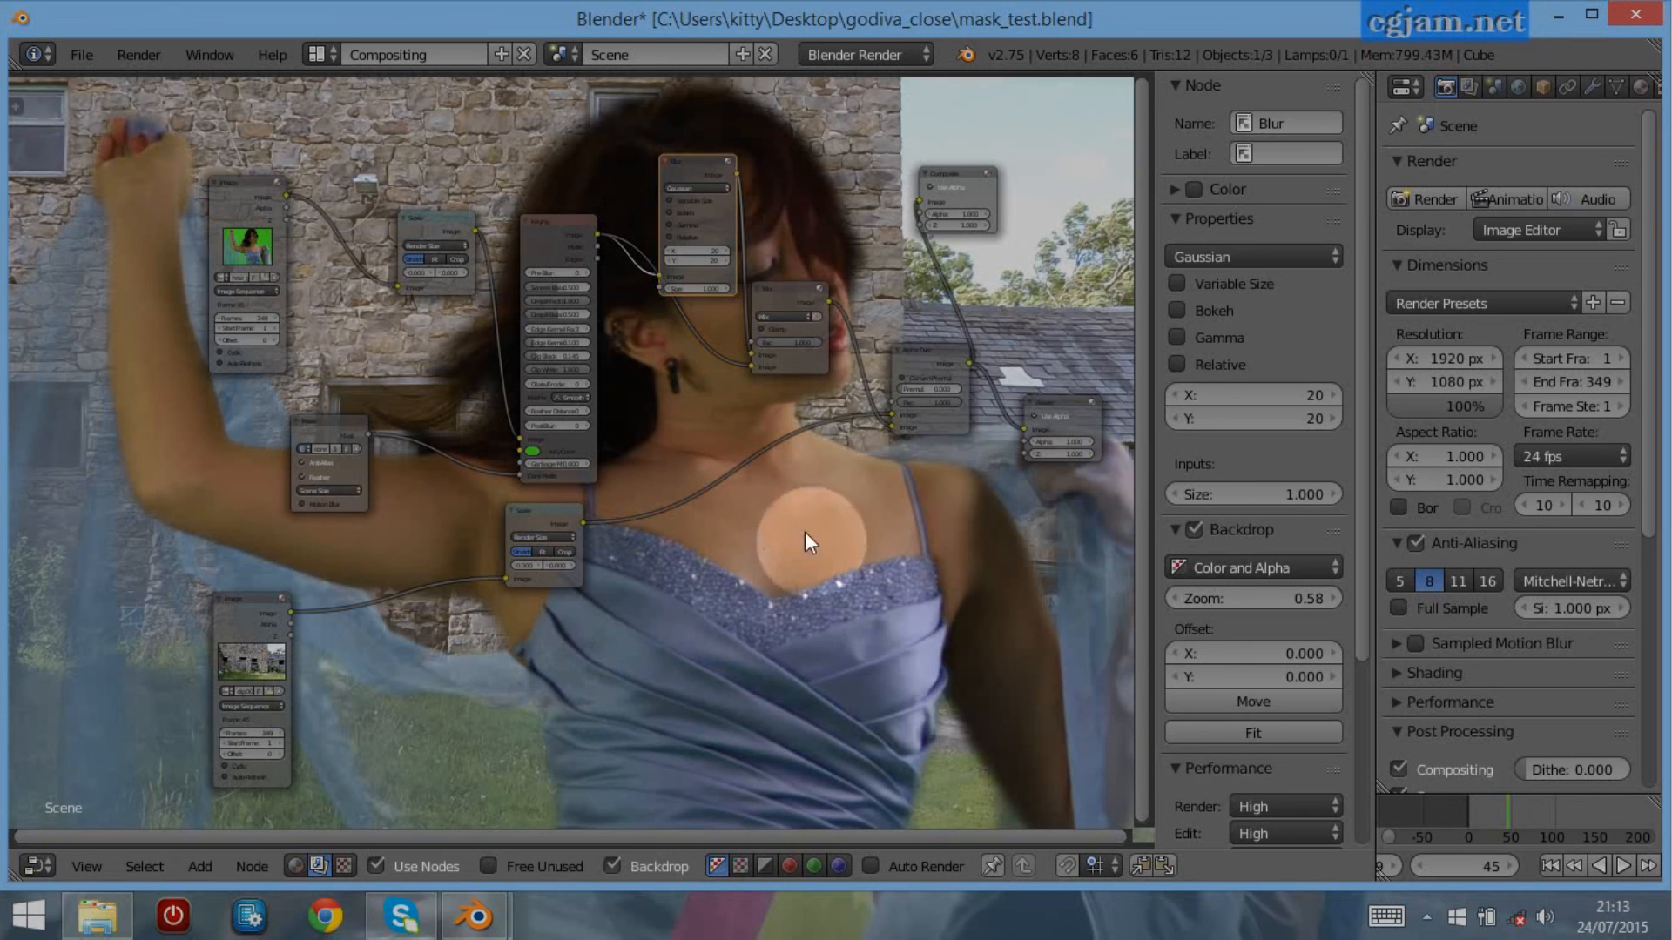
# Reduce the Blur node's X and Y sizes to 10
pyautogui.click(786, 315)
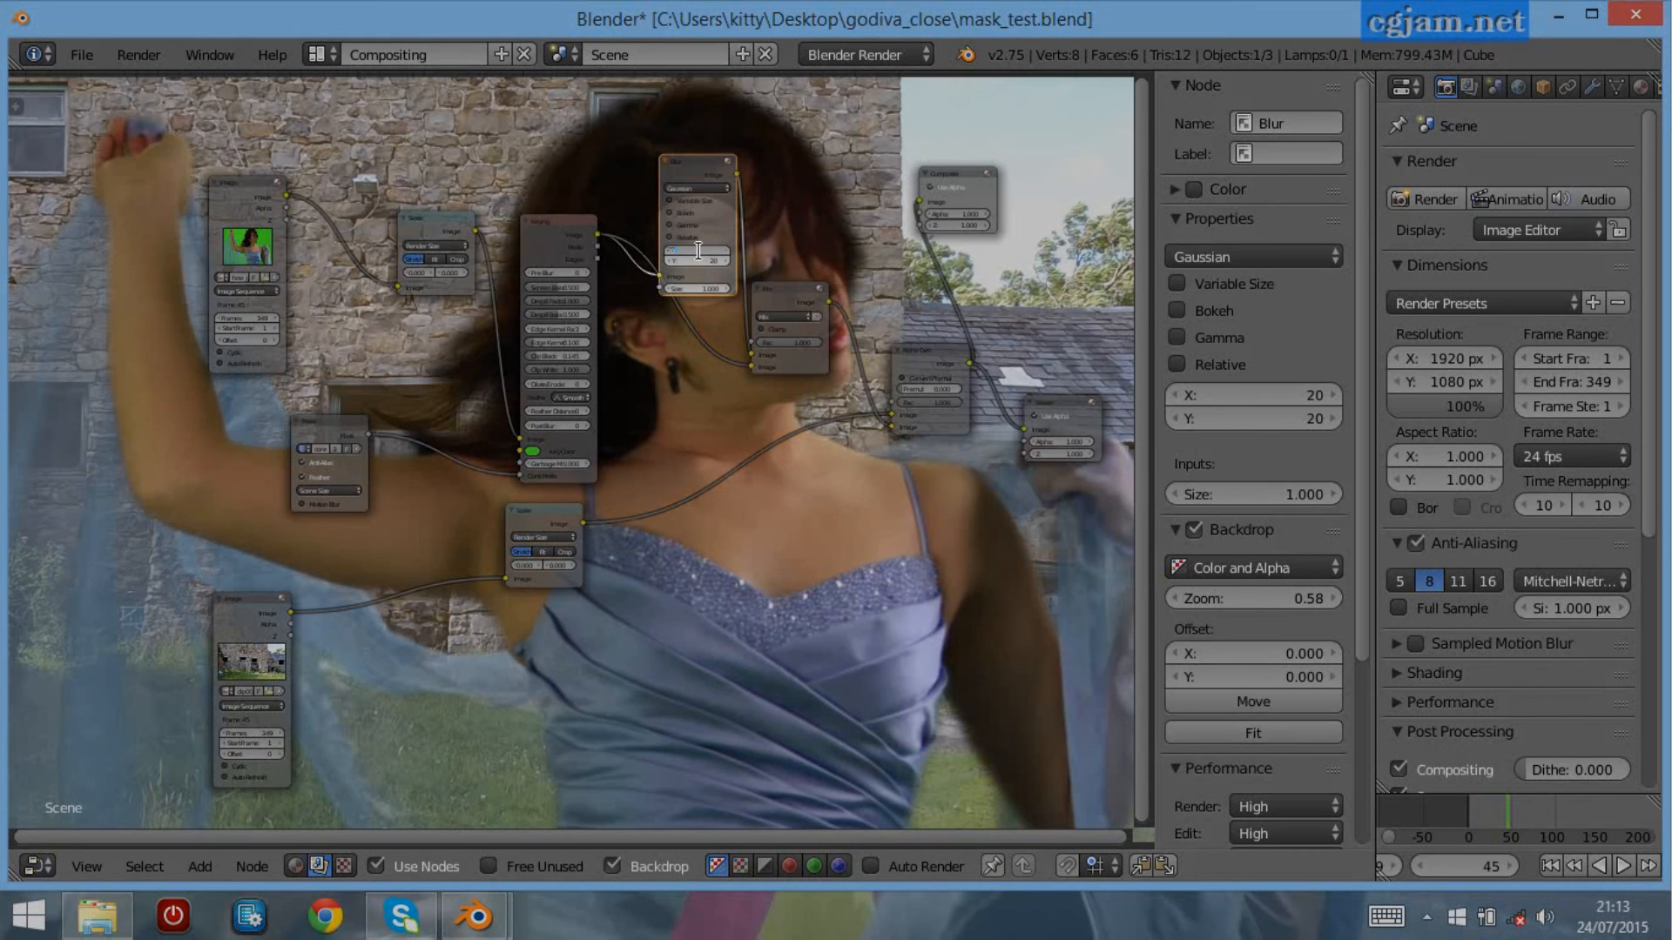
pyautogui.click(702, 252)
pyautogui.write('10')
pyautogui.press('Return')
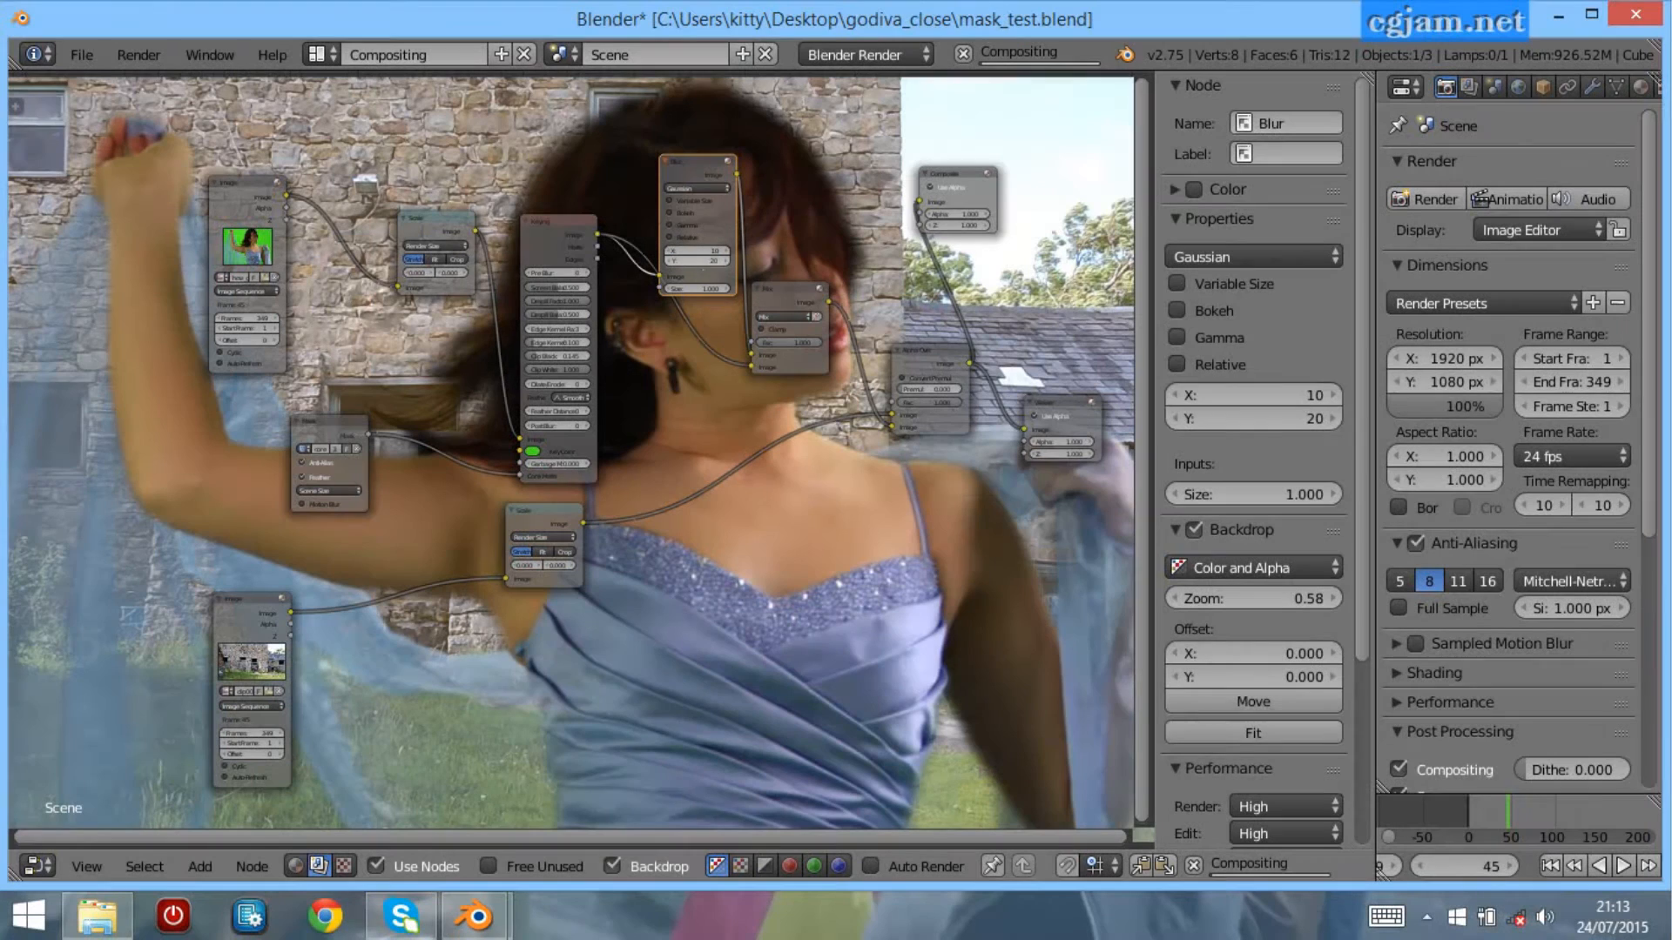
pyautogui.click(700, 261)
pyautogui.write('10')
pyautogui.press('Return')
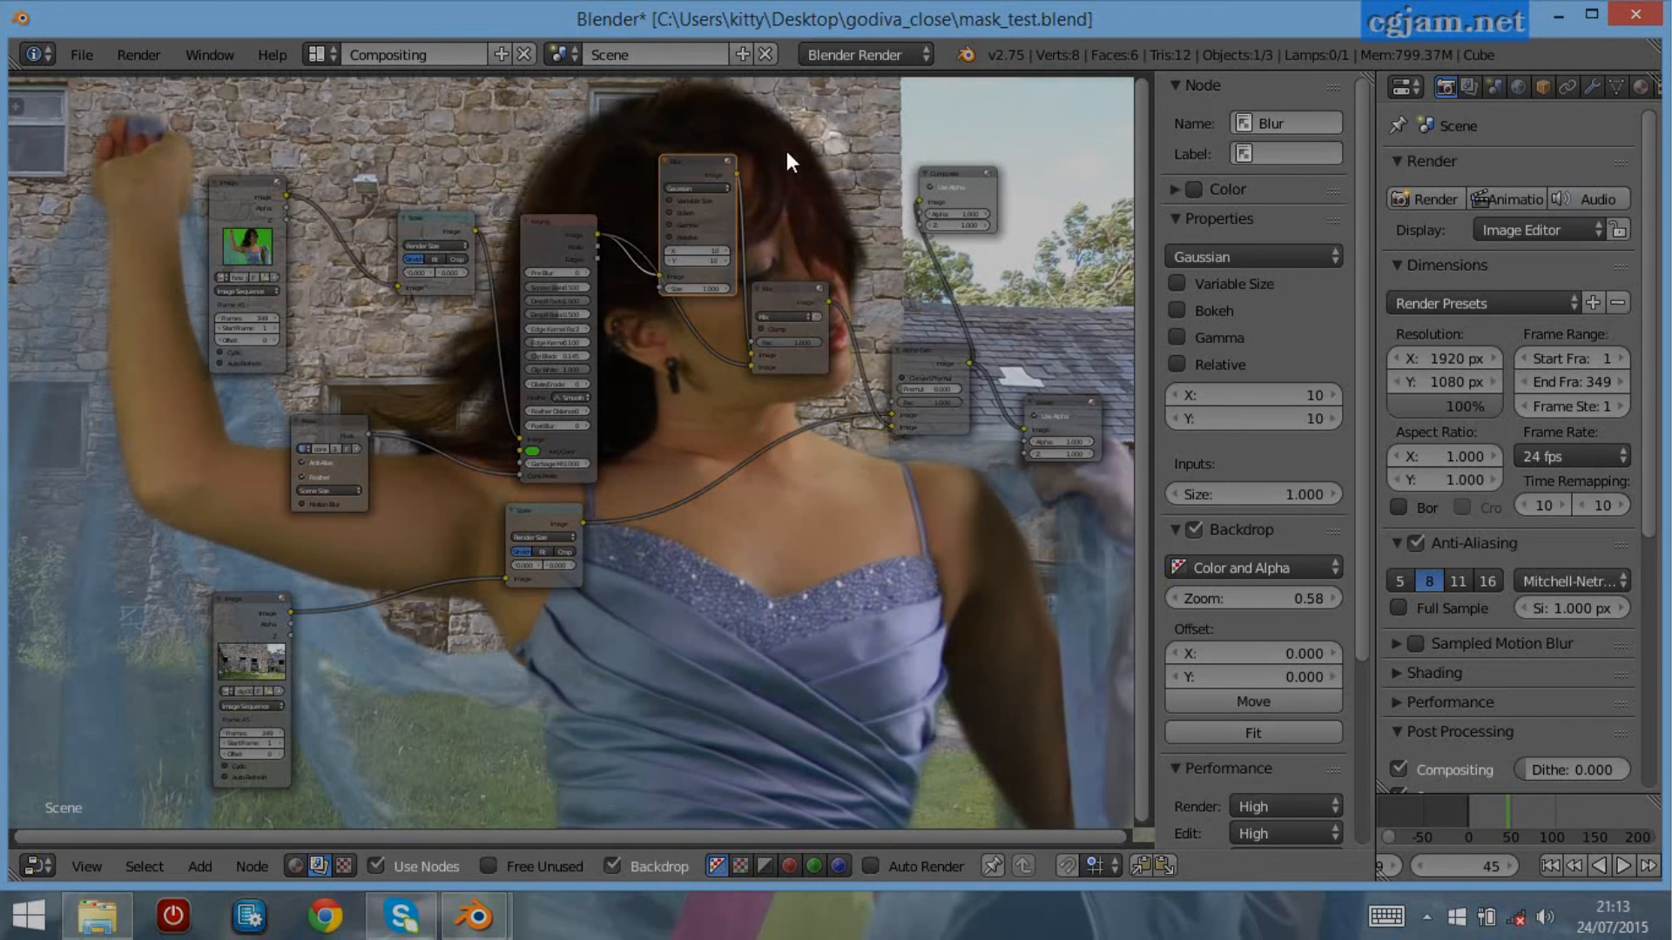
# Move the Composite node to the upper right of the Viewer node and start rendering the animation
pyautogui.scroll(-1, 854, 582)
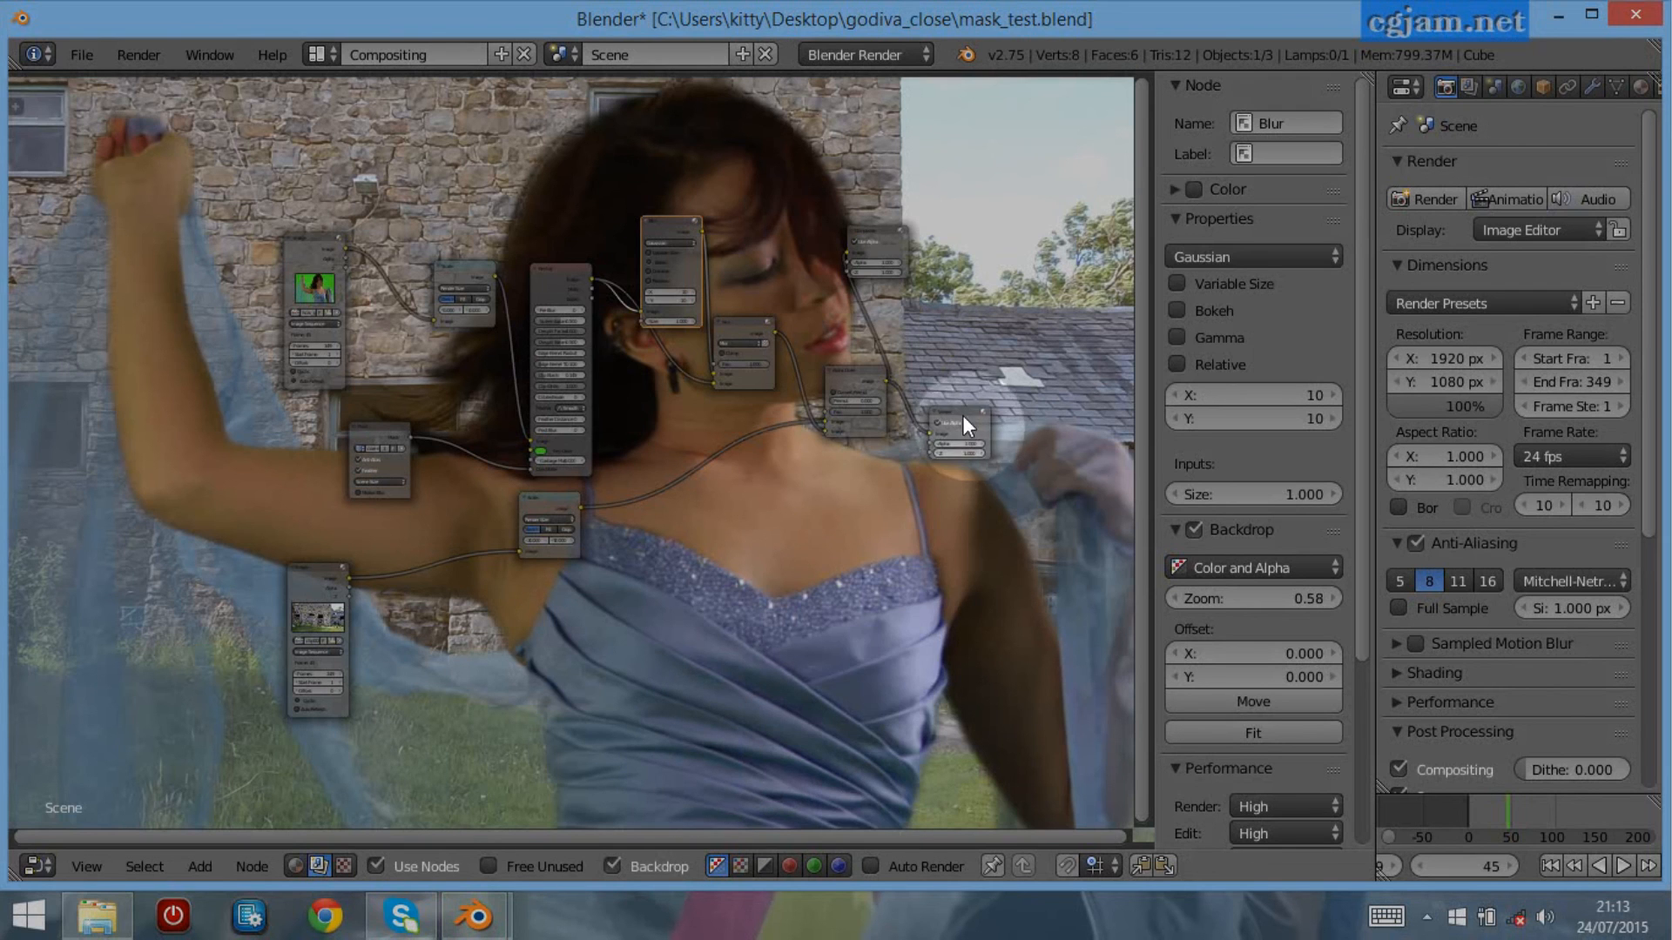
pyautogui.click(896, 236)
pyautogui.moveTo(896, 235); pyautogui.dragTo(1085, 306)
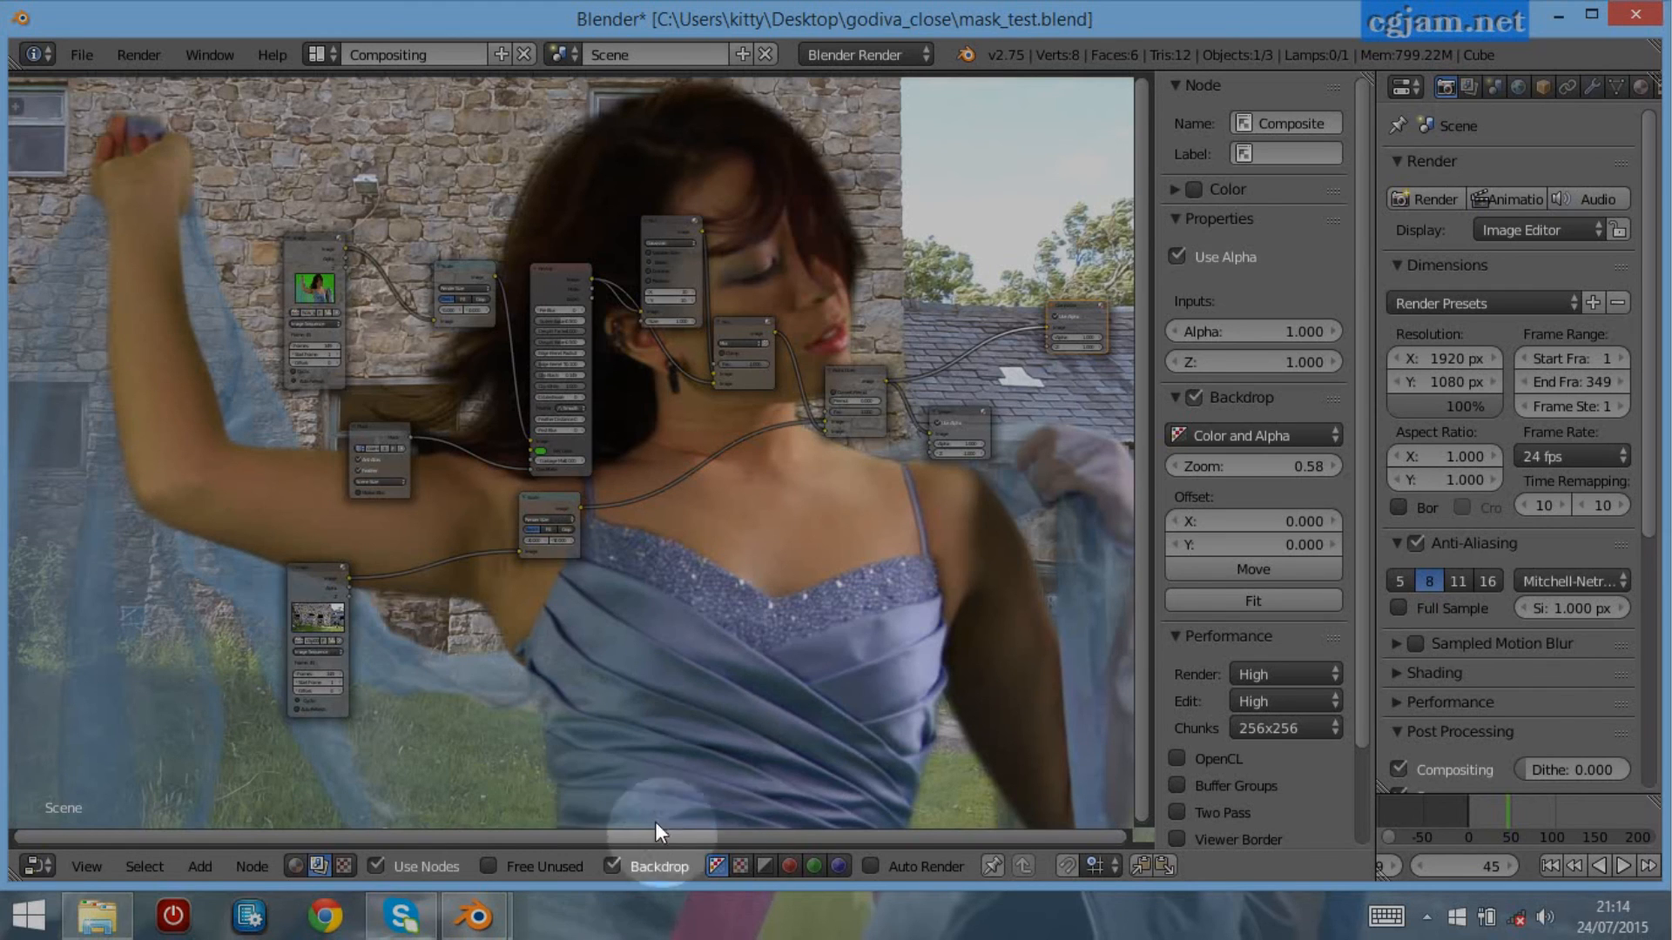
pyautogui.moveTo(857, 580); pyautogui.dragTo(811, 609, button='middle')
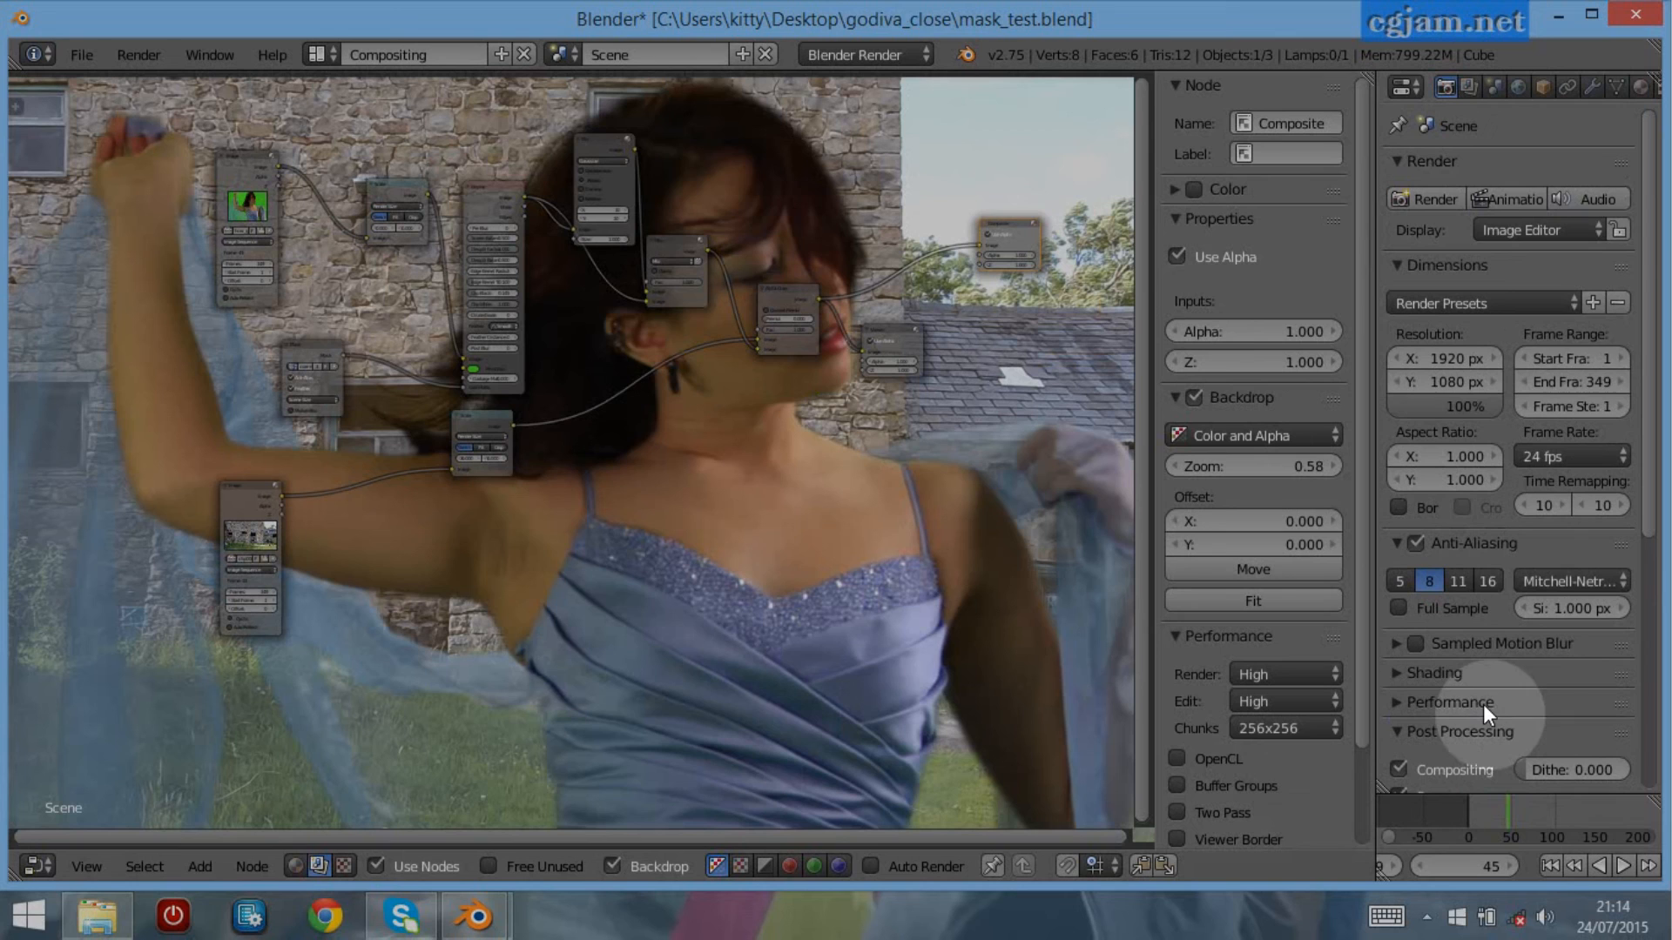
pyautogui.click(1495, 200)
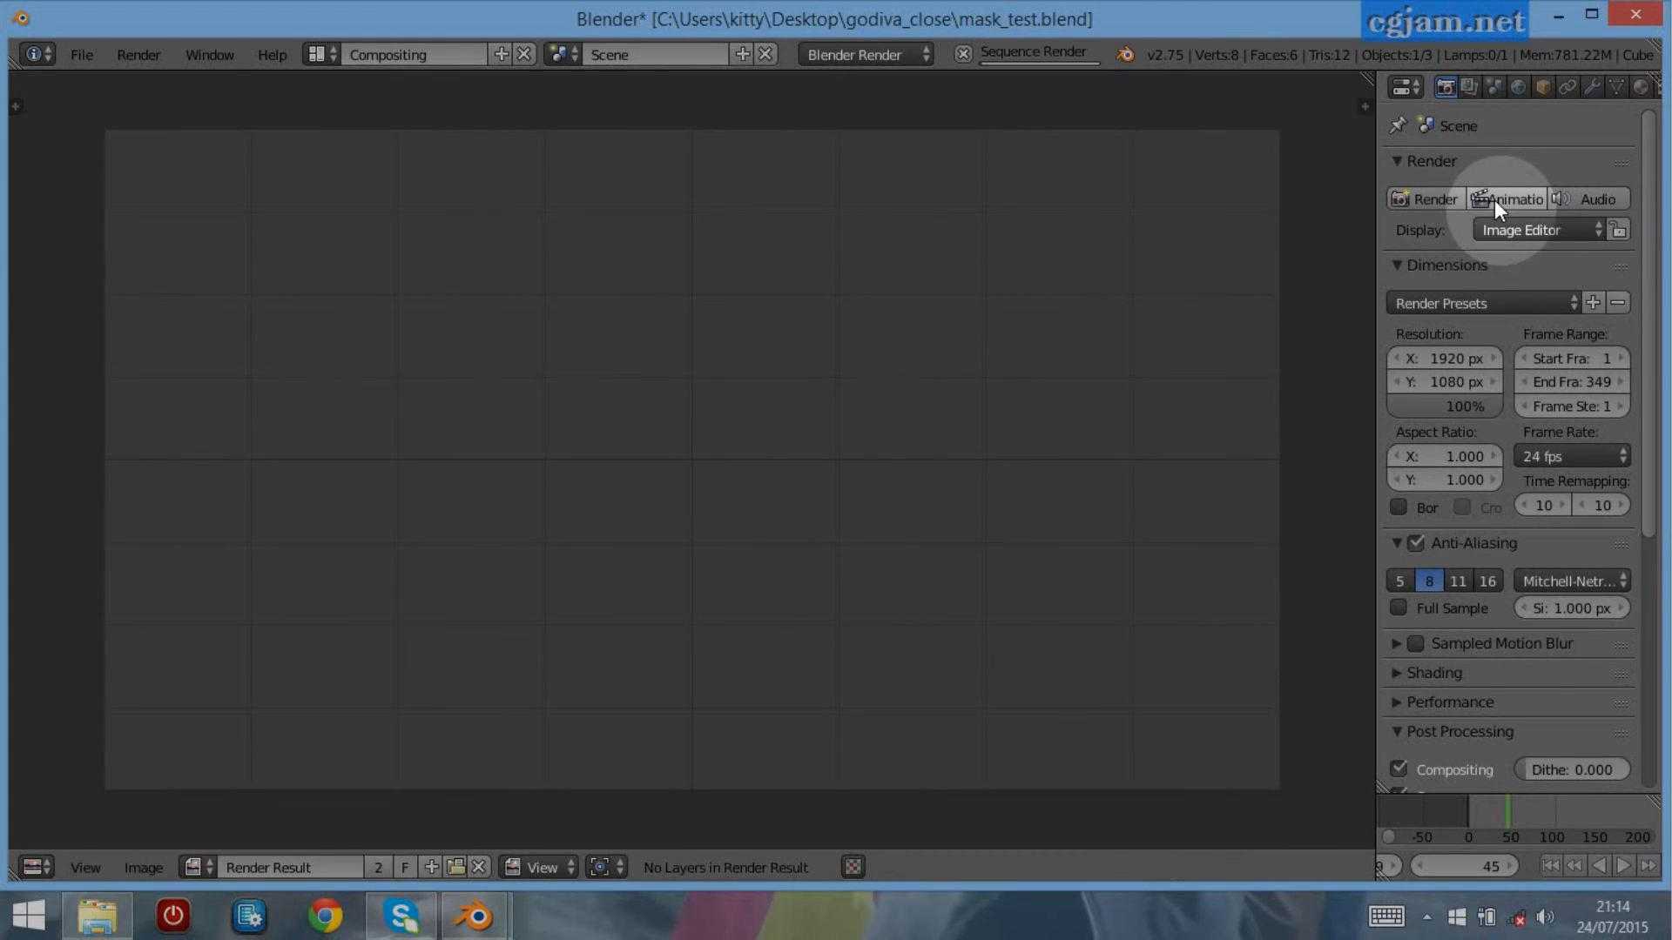